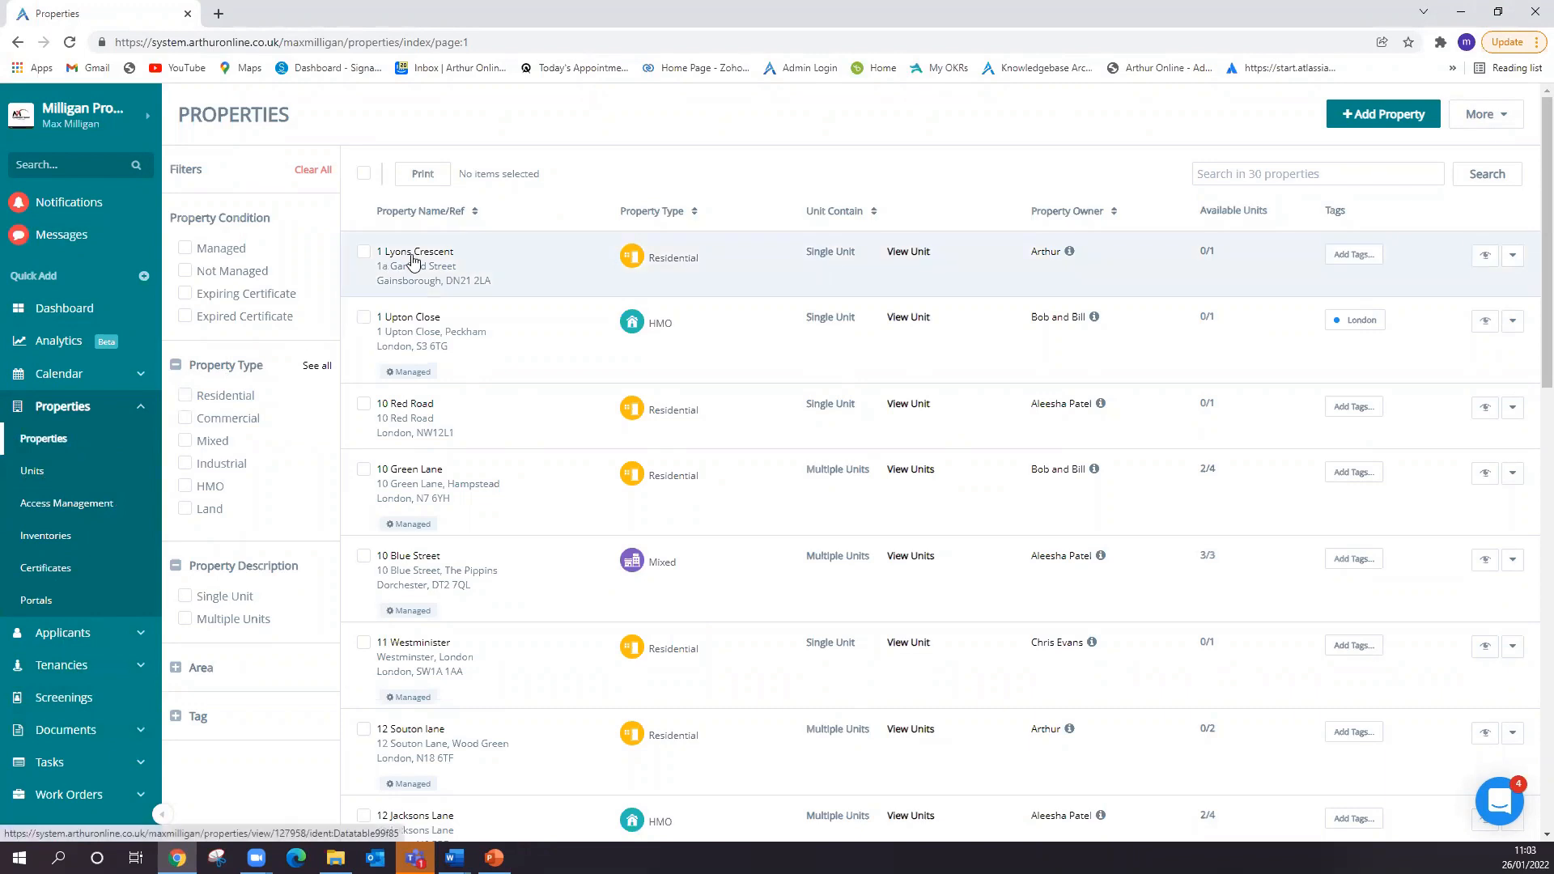
- Open the first listed property's record and view the documents attached to it
click(413, 259)
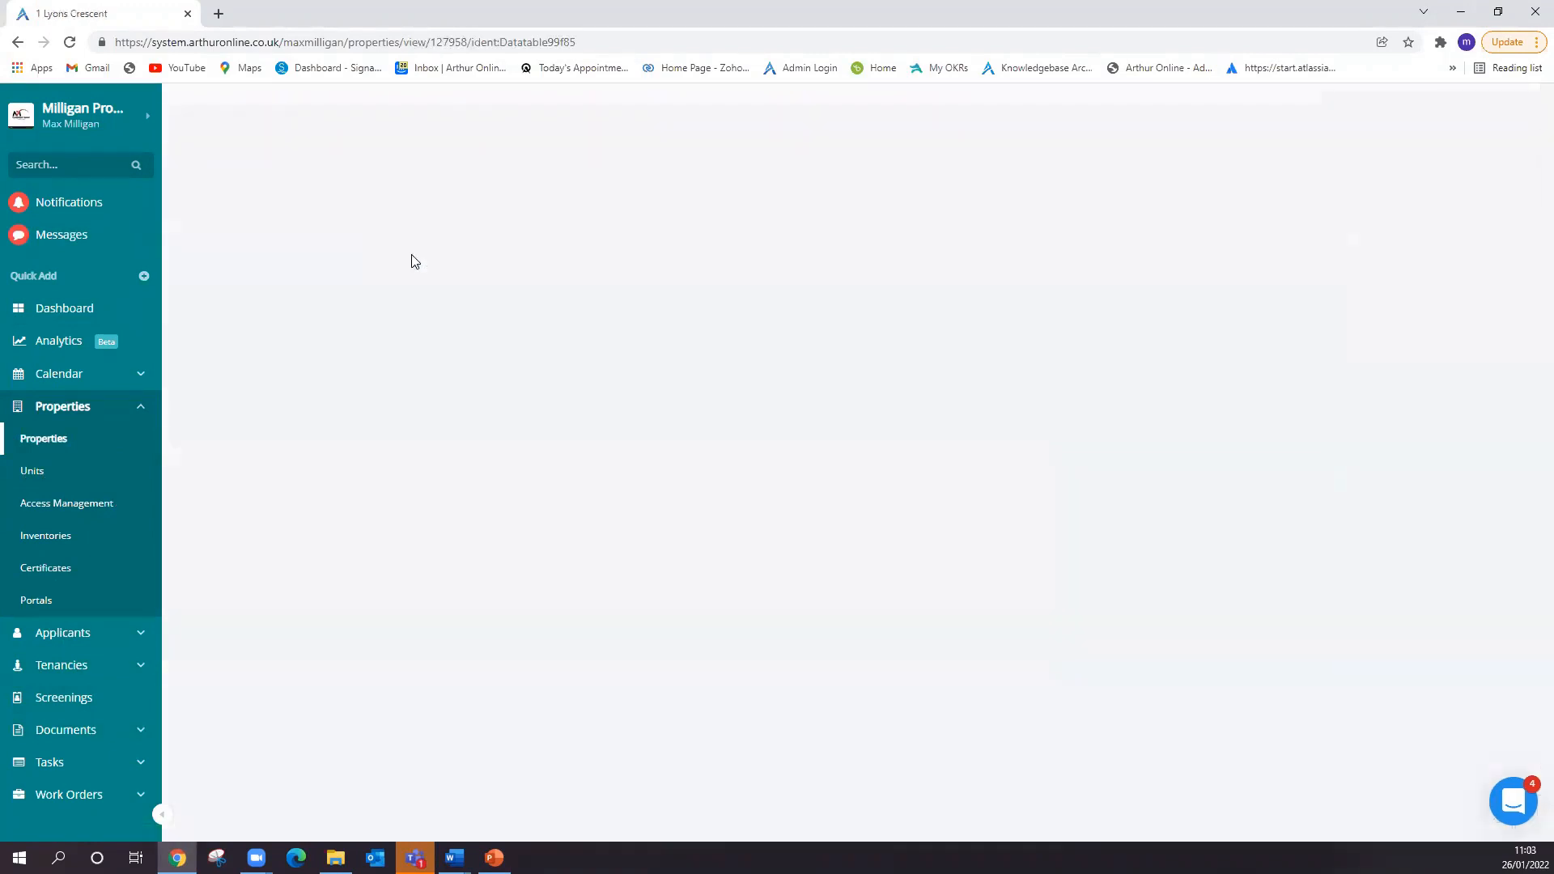
click(243, 486)
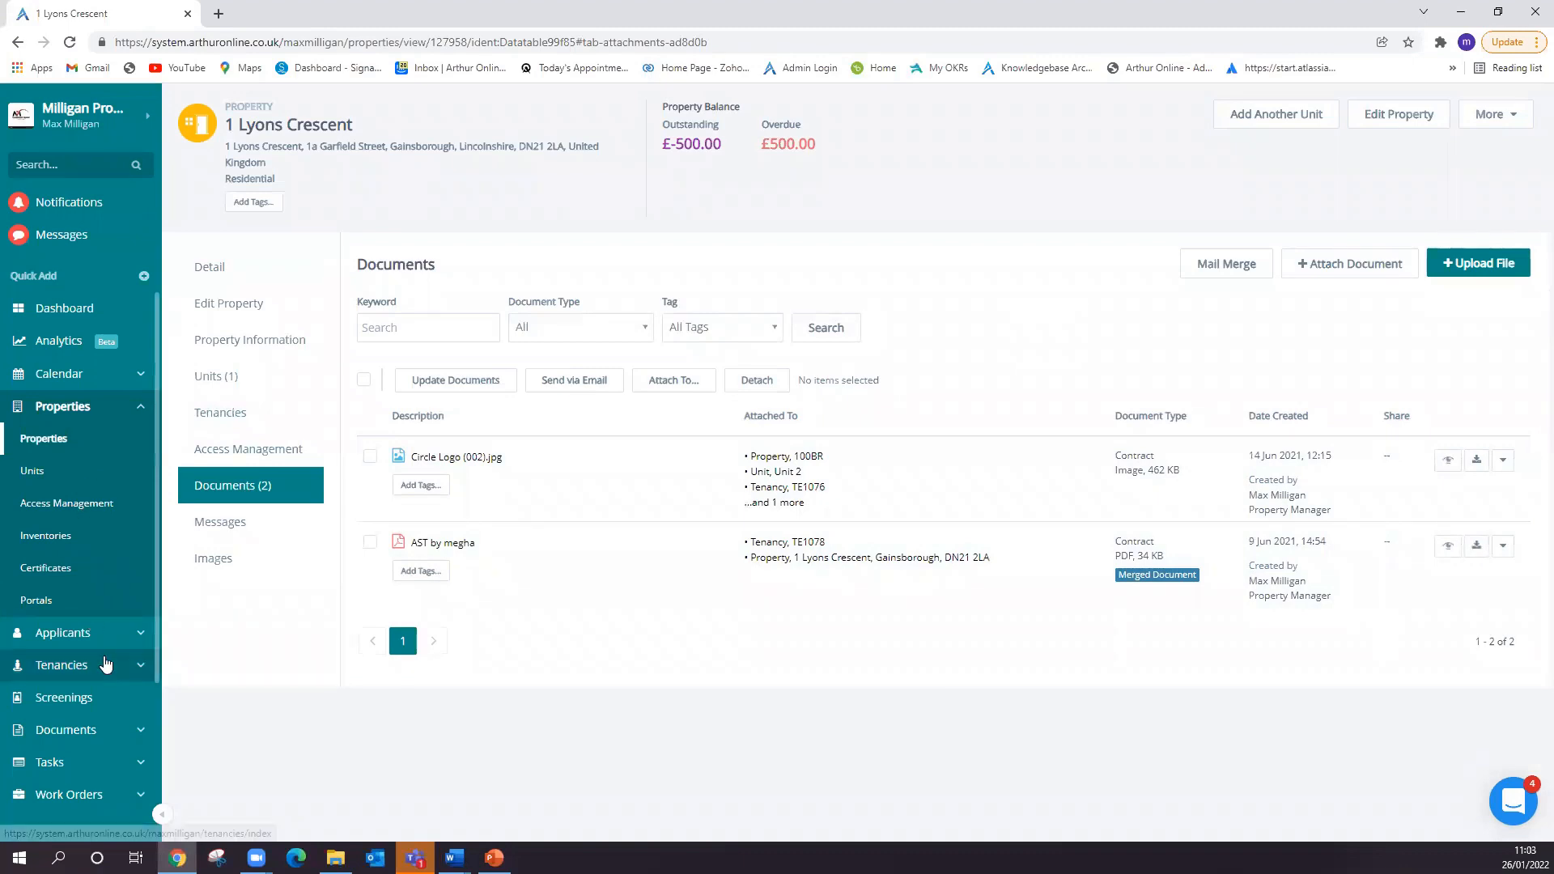
- In the main Documents section, start an upload and add the file Copy of Recurring_Arthur_Import (55) Contented Living 20211203.xlsx
click(91, 733)
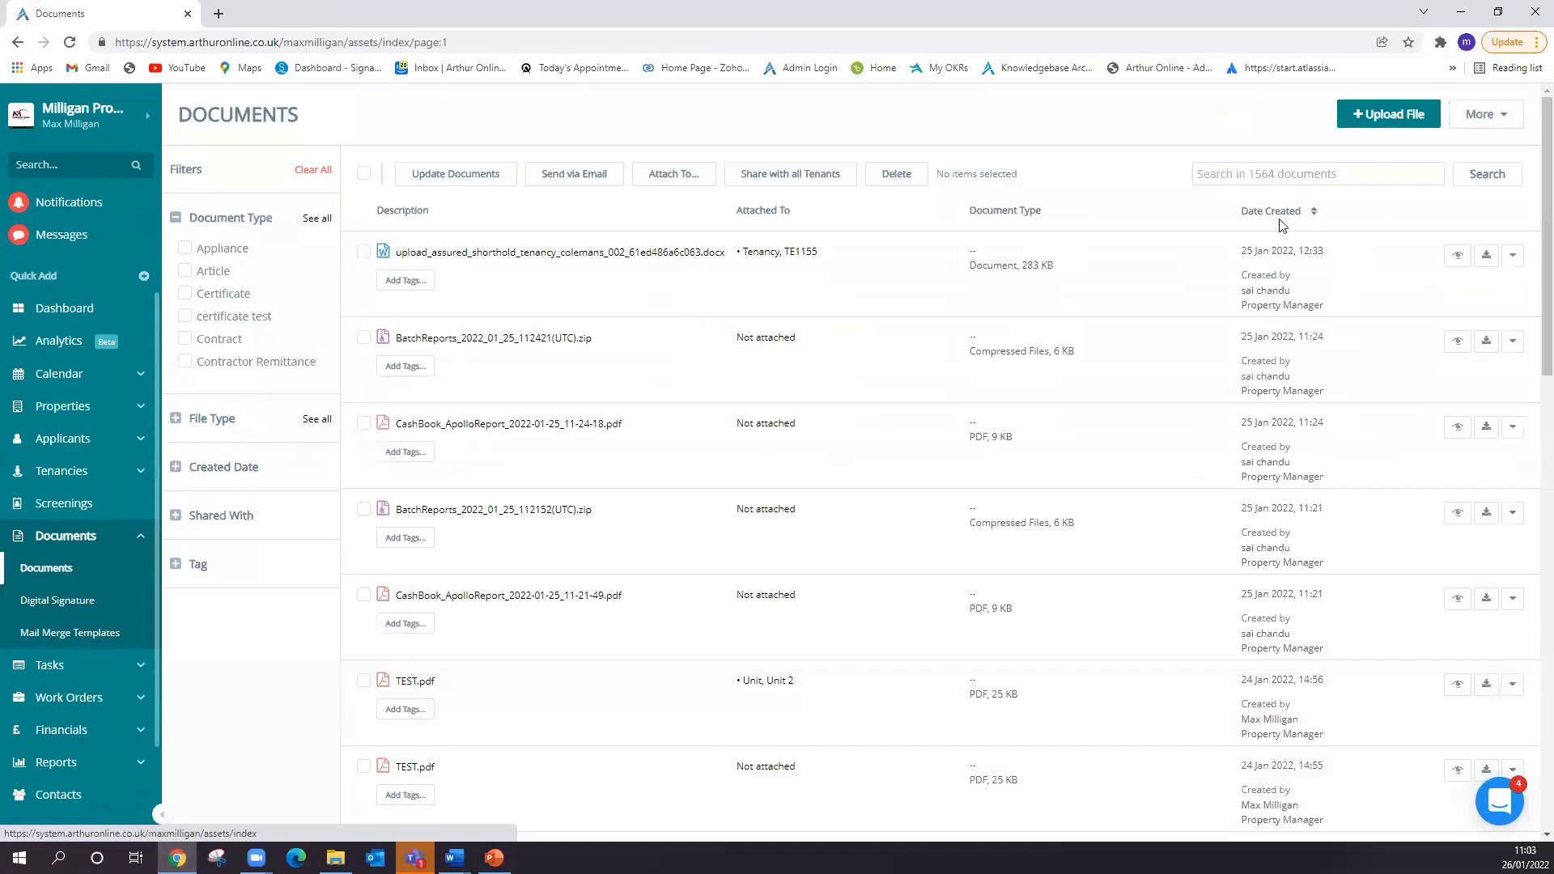
click(1394, 115)
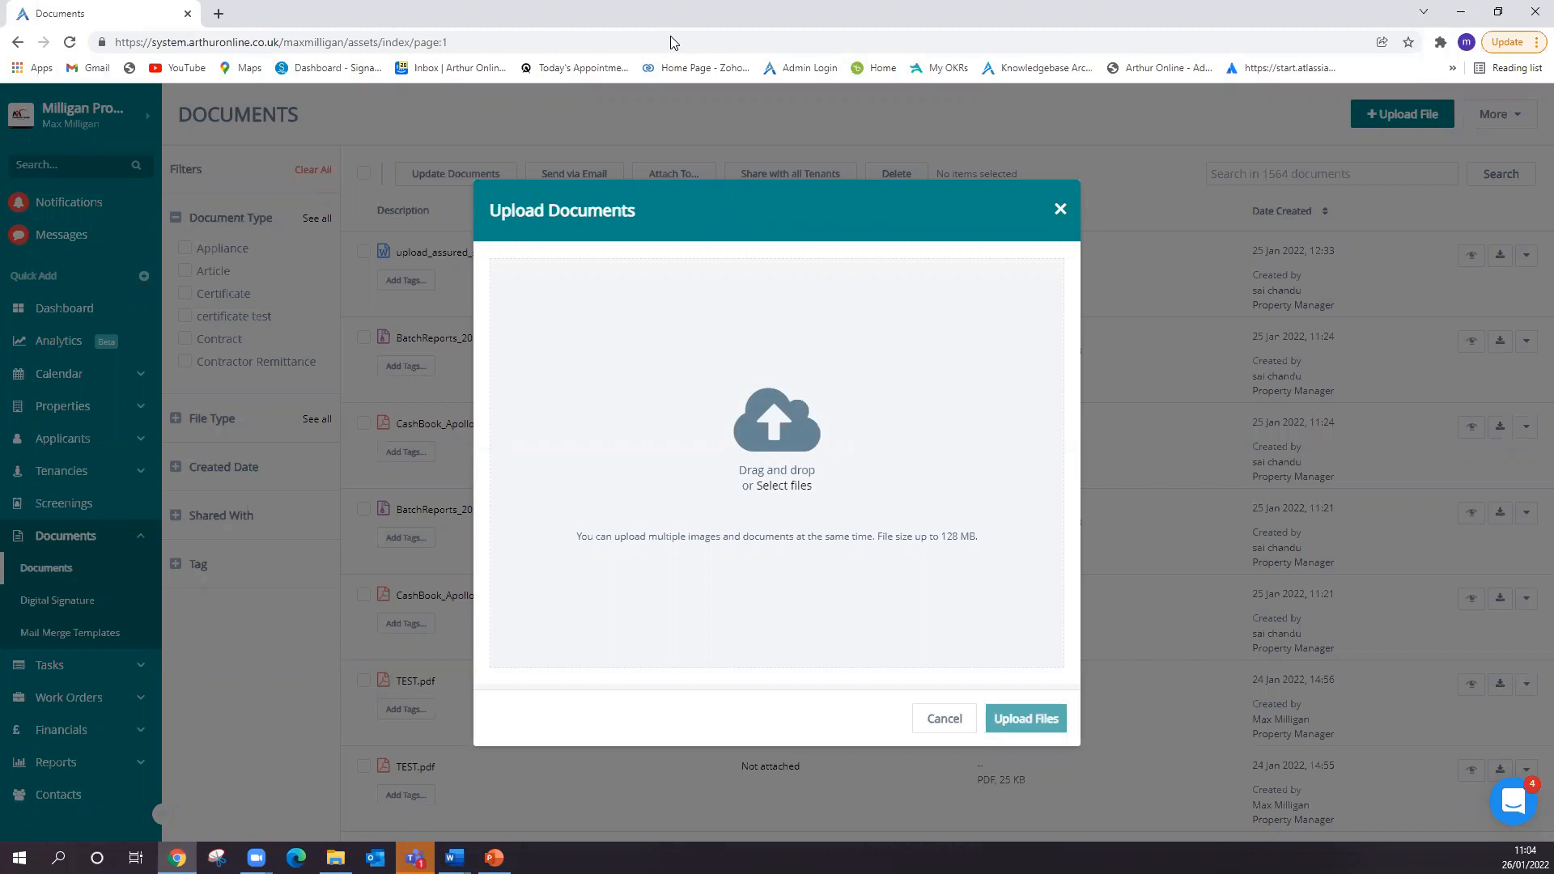
click(801, 486)
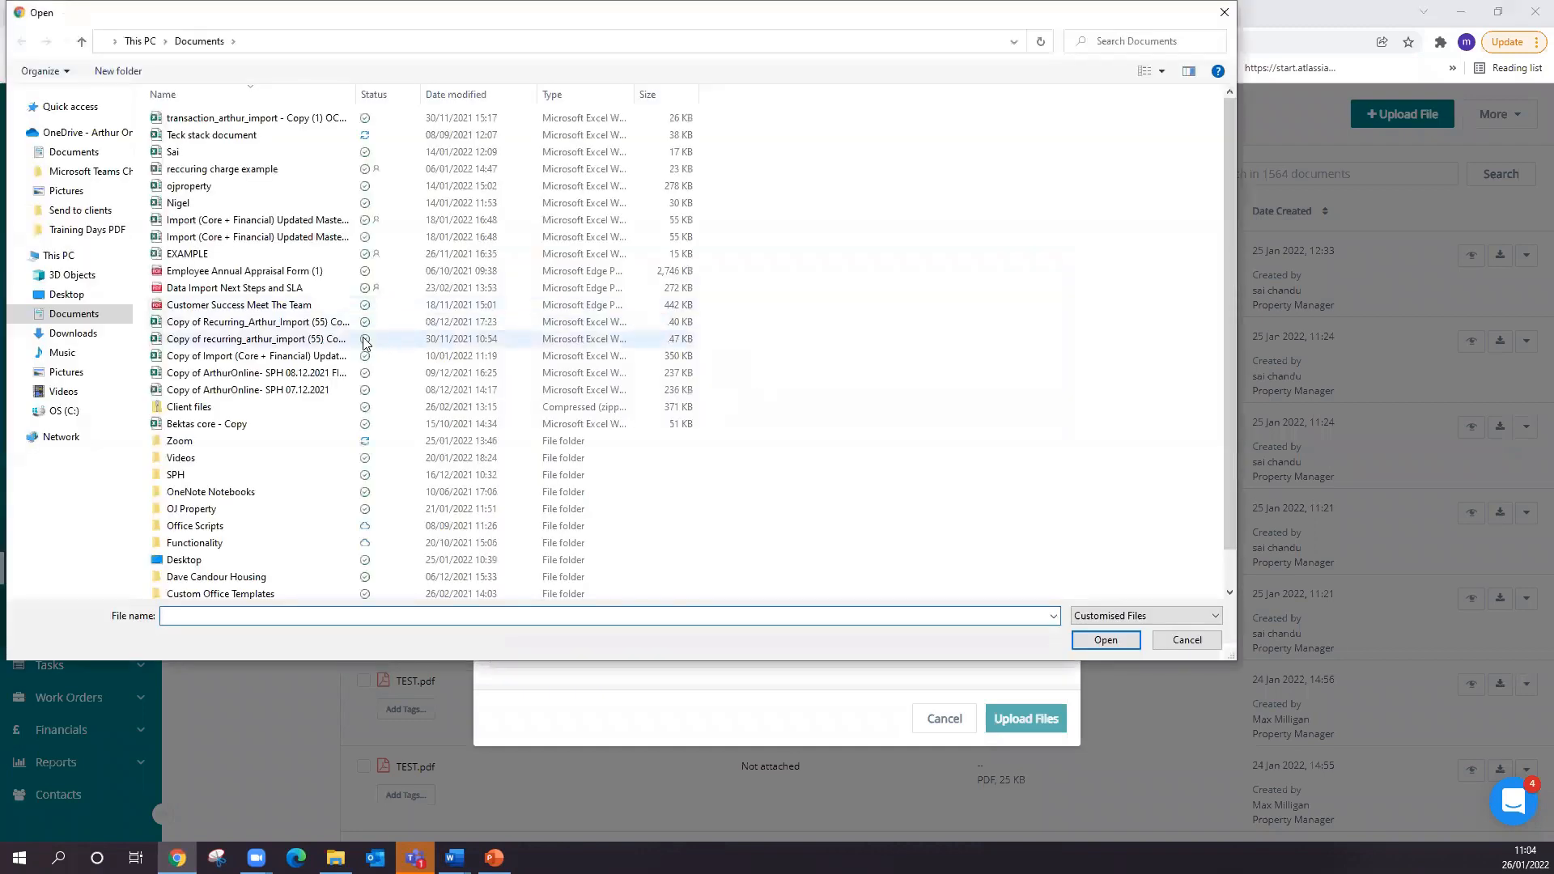
click(256, 338)
click(1113, 644)
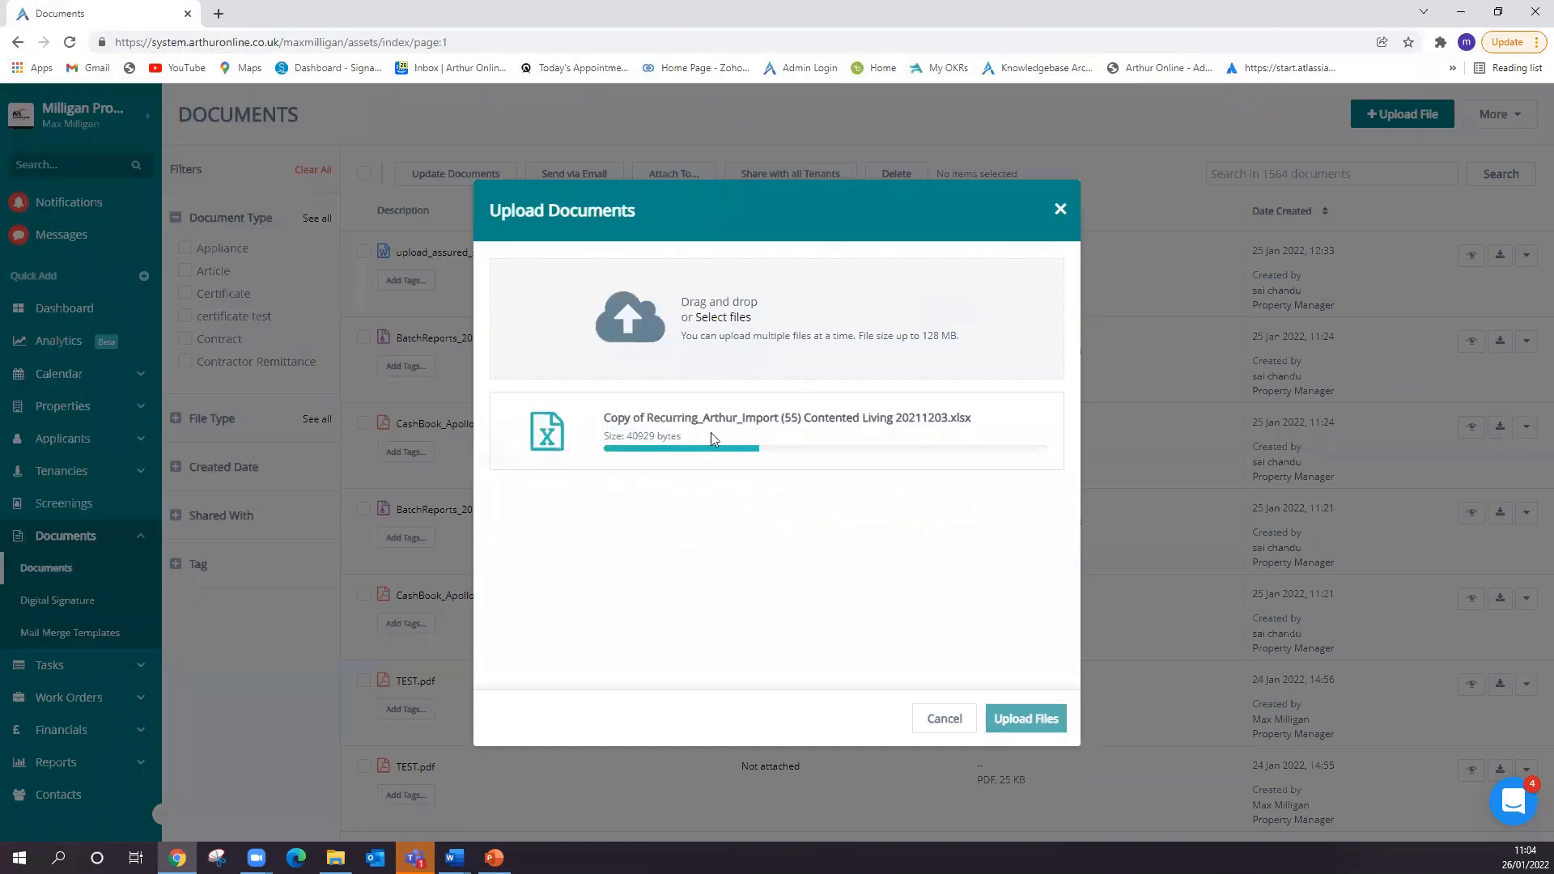
- Set the spreadsheet's document type to Other and upload the file
click(928, 445)
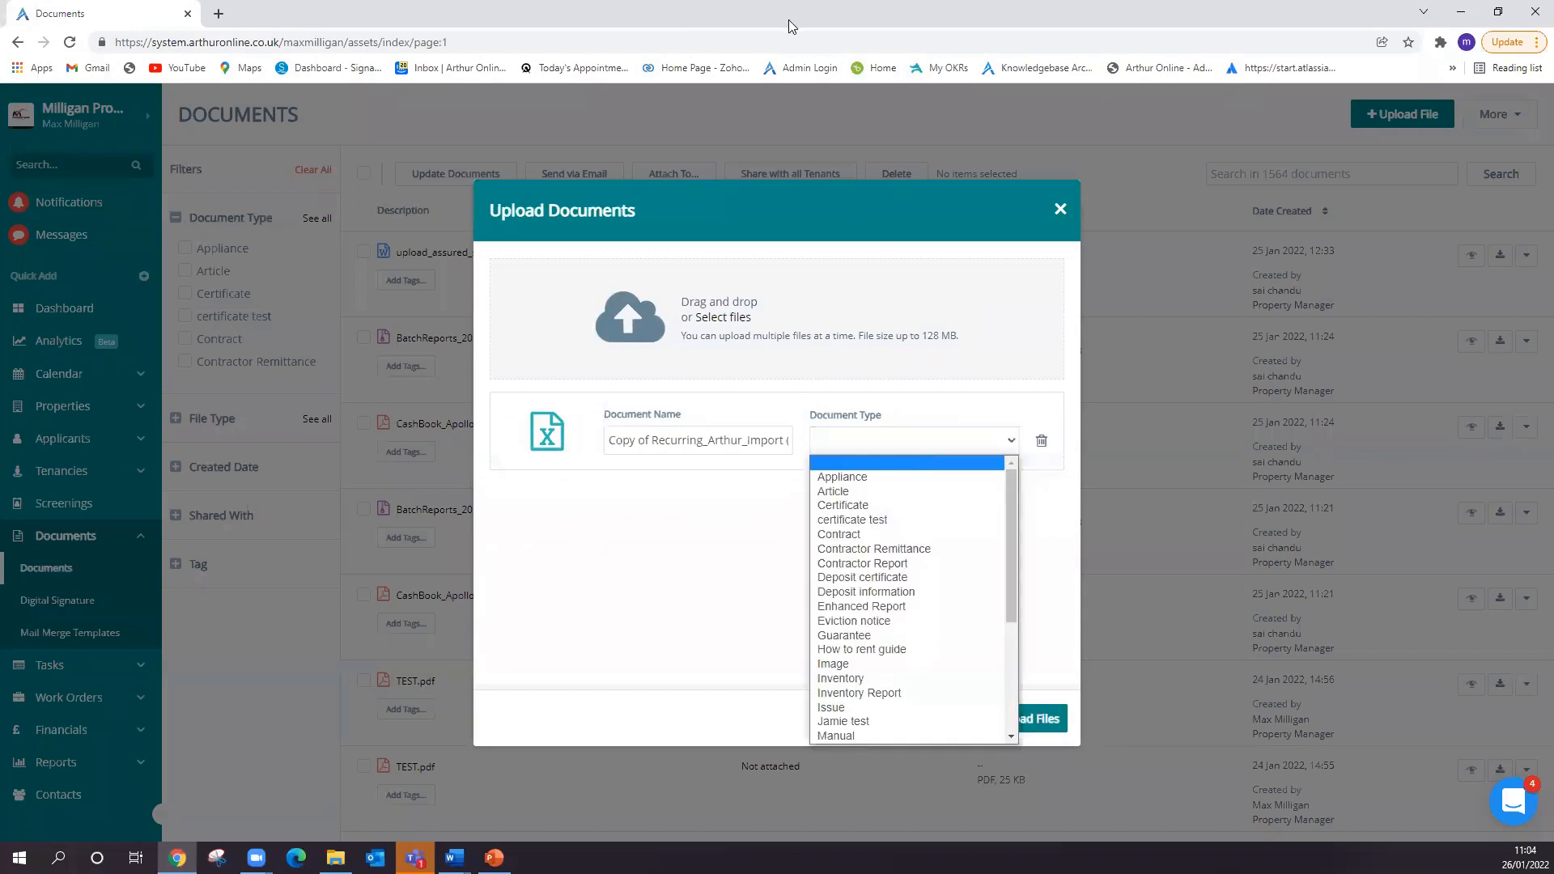
scroll(877, 582, down, 3)
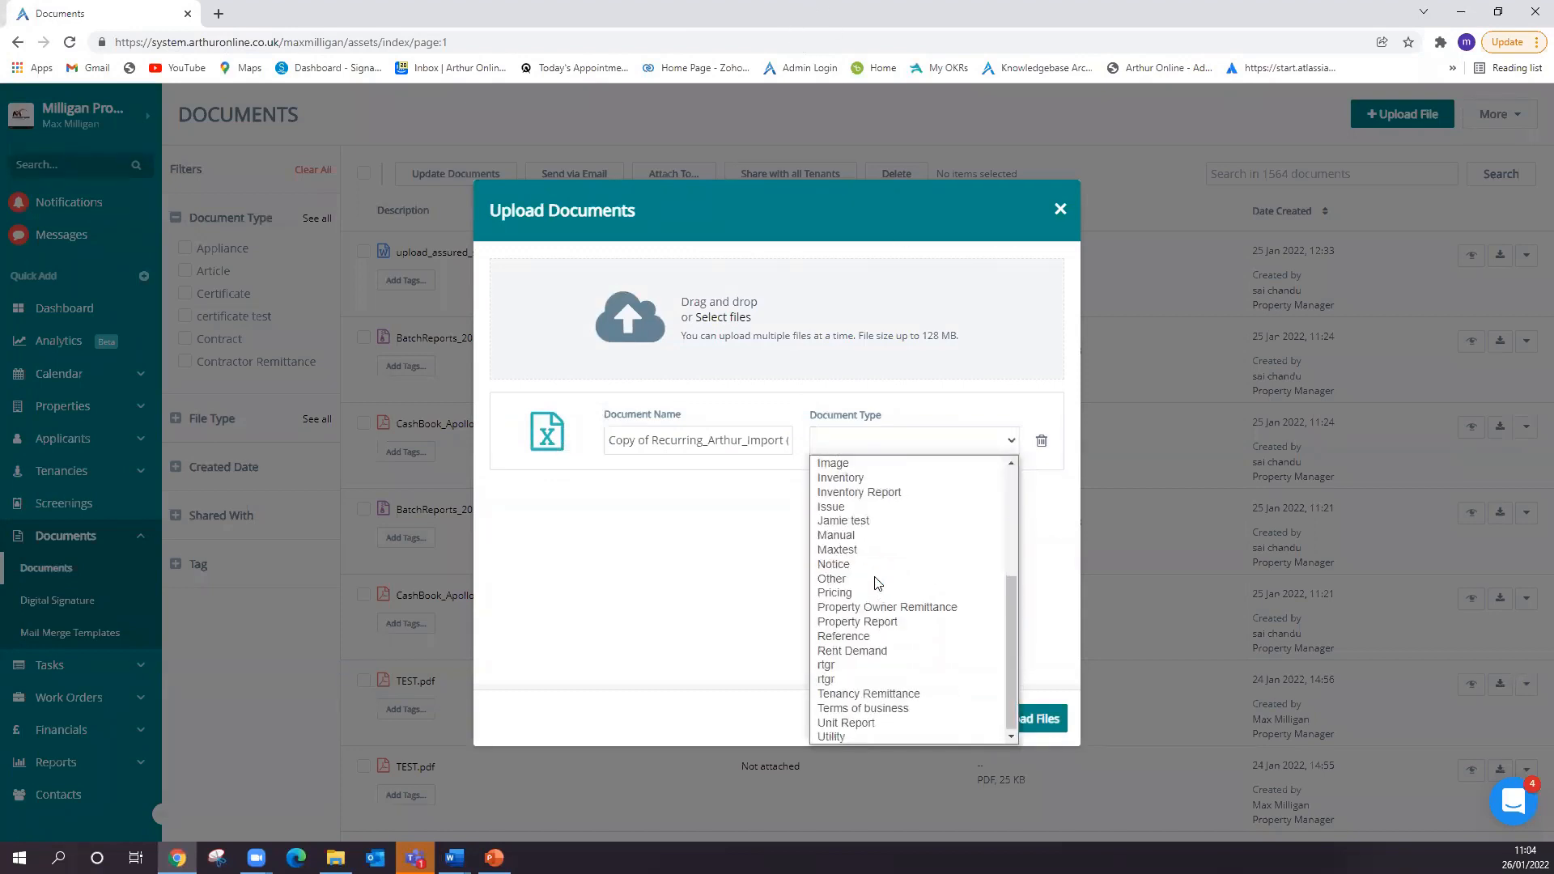
click(871, 576)
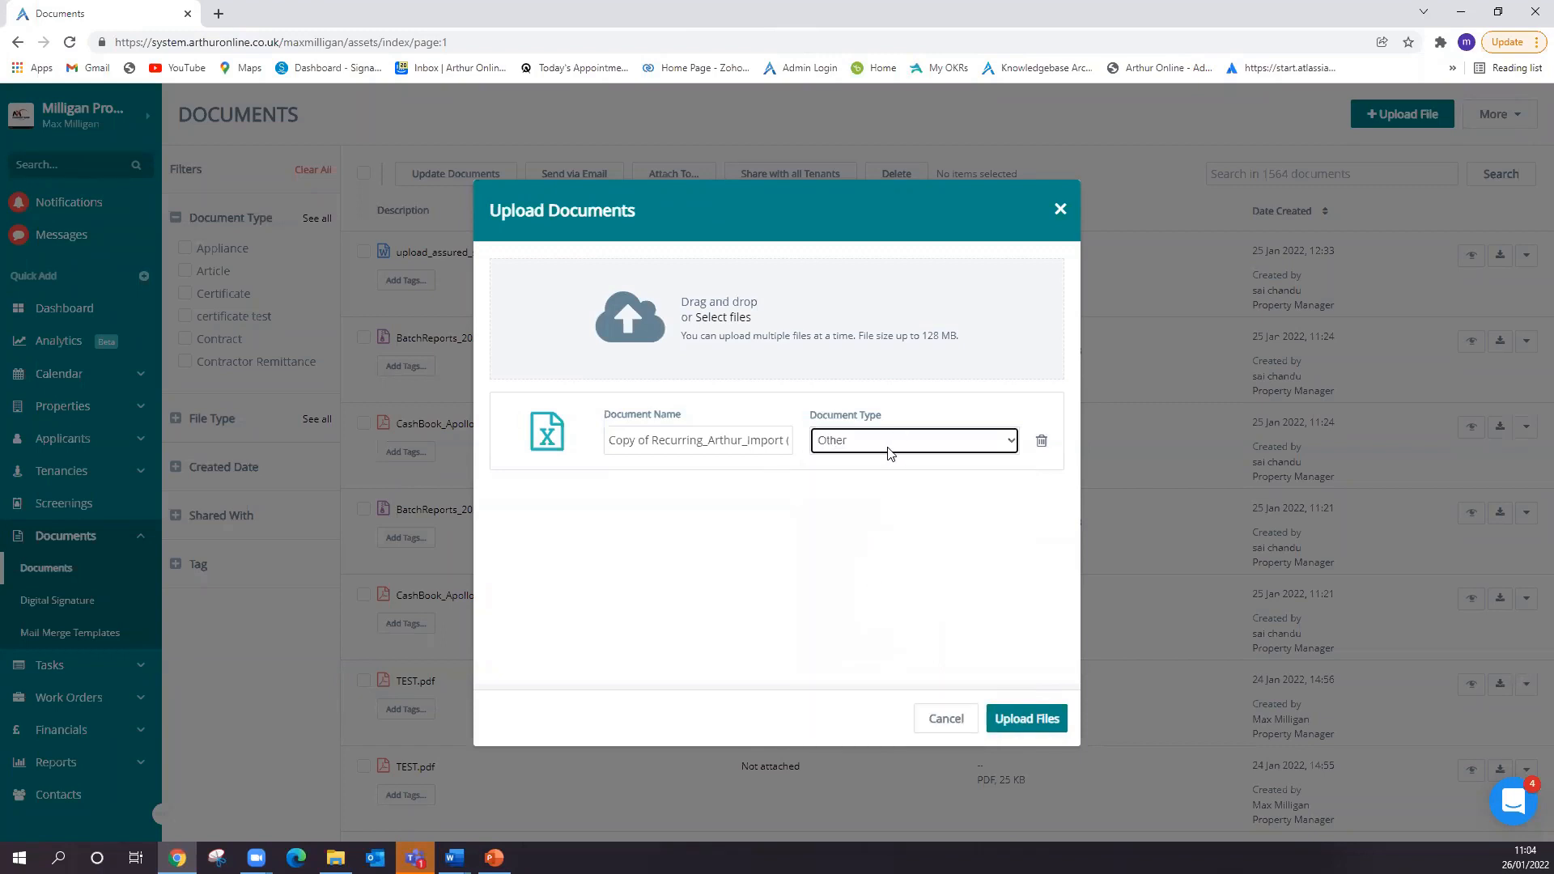
click(1025, 723)
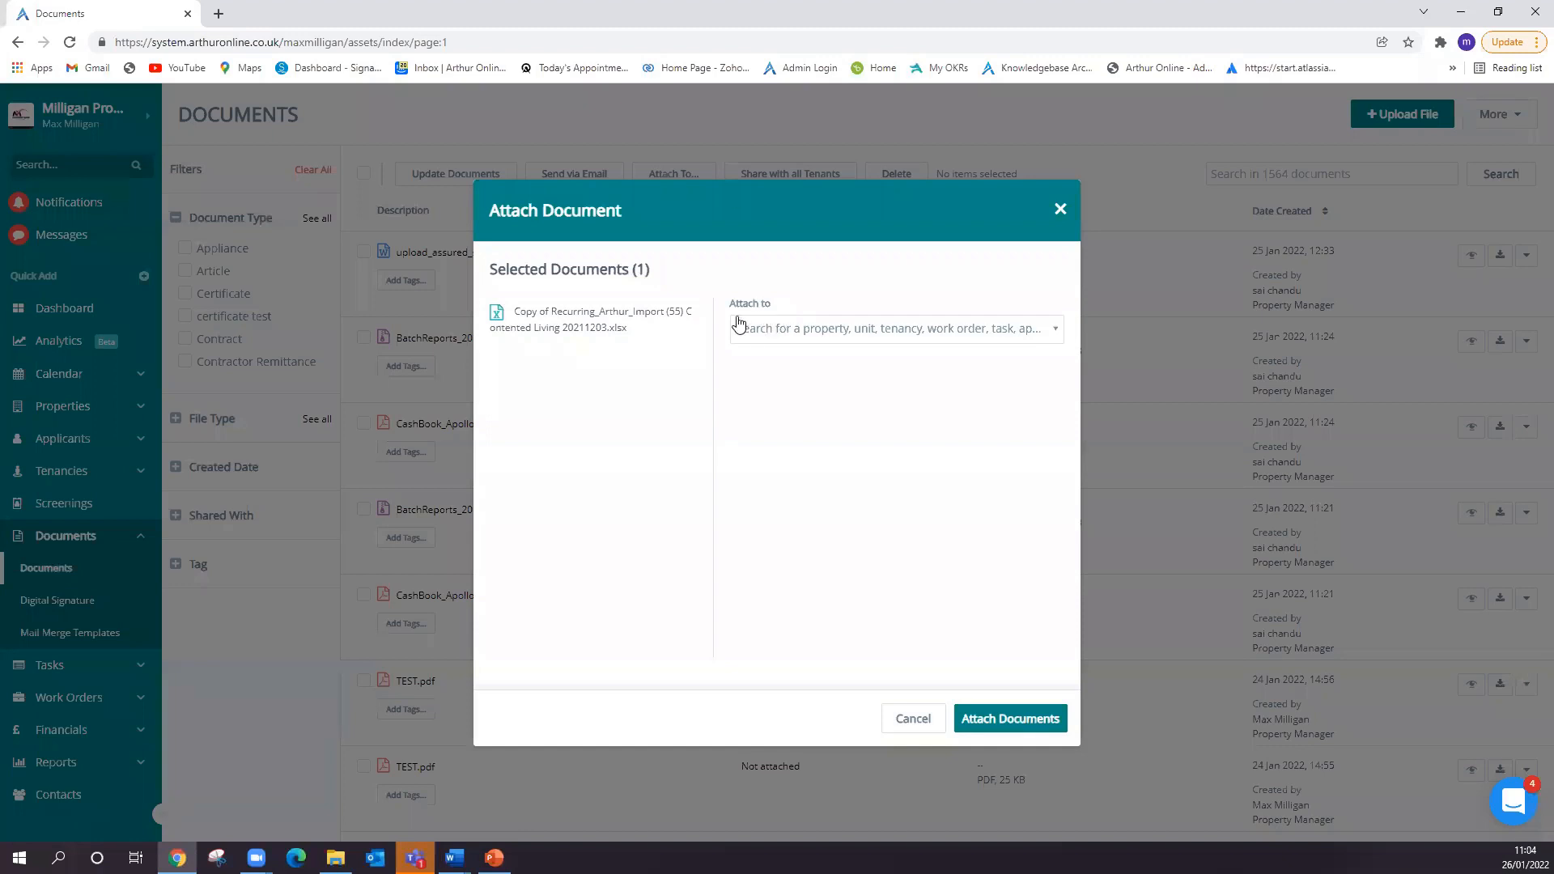
- Search the attachment targets for "unit" and add the first match, Unit 2
click(810, 336)
text(unit)
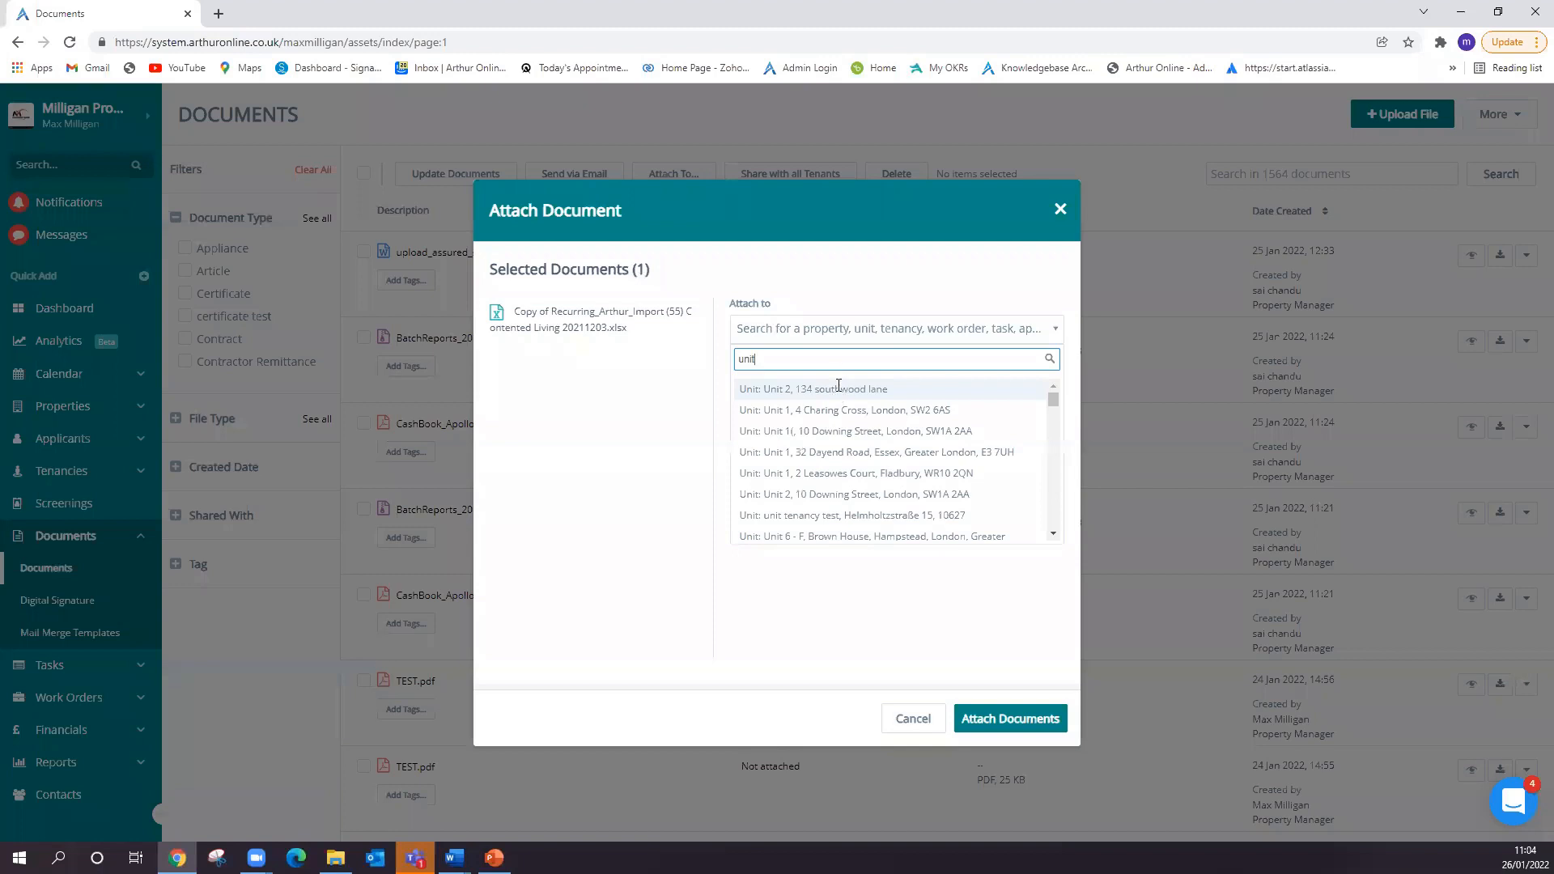
click(836, 402)
- Search the attachment targets for "tenancy", add the first match, and attach the spreadsheet to the chosen records
click(845, 337)
text(tenancy)
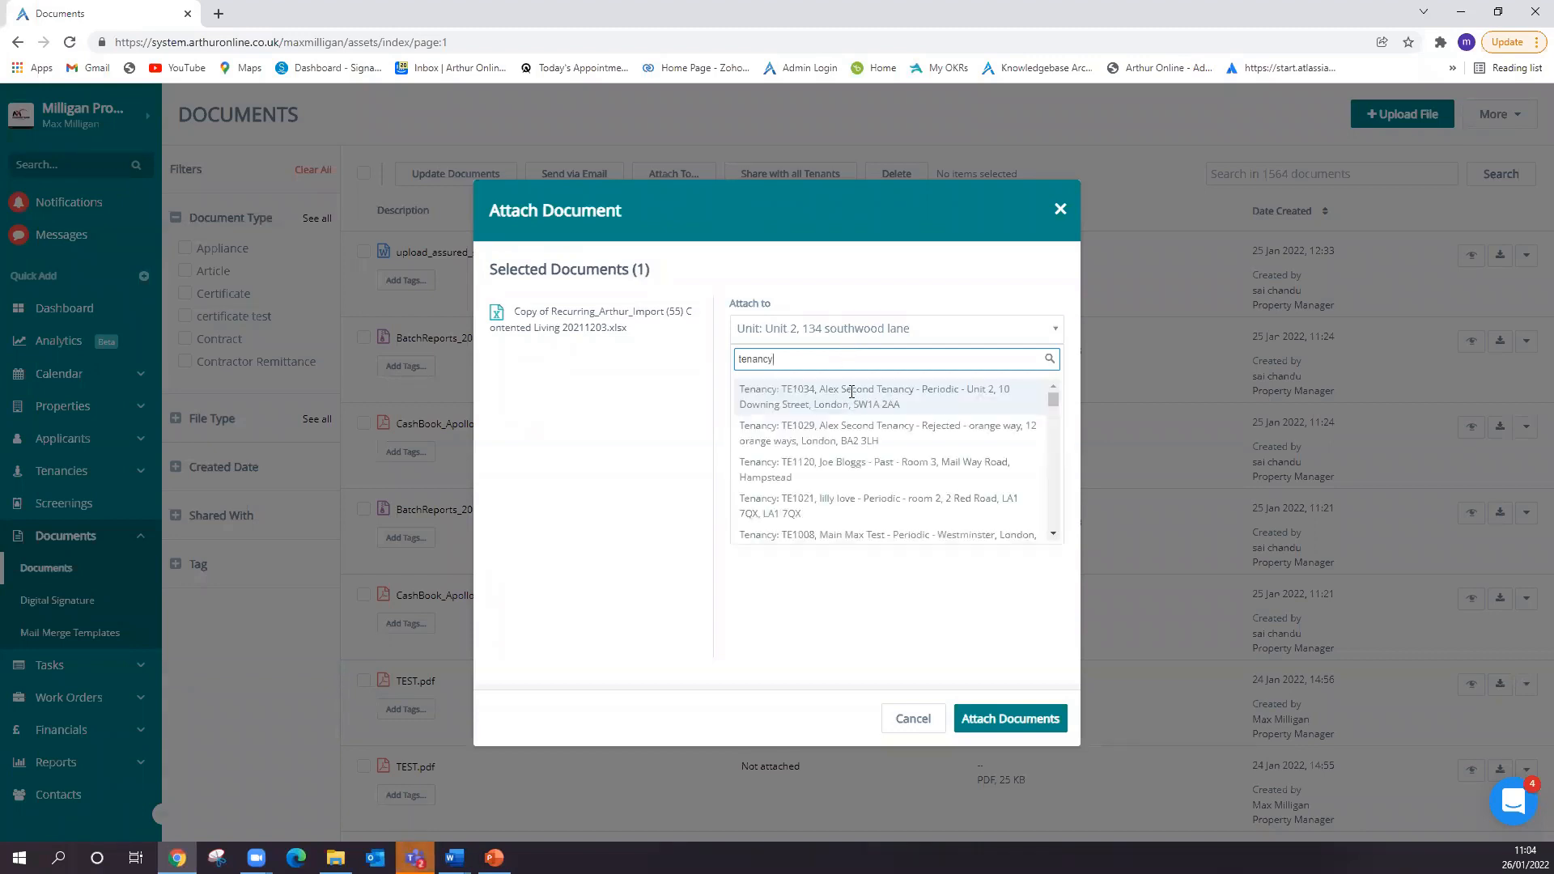
click(849, 389)
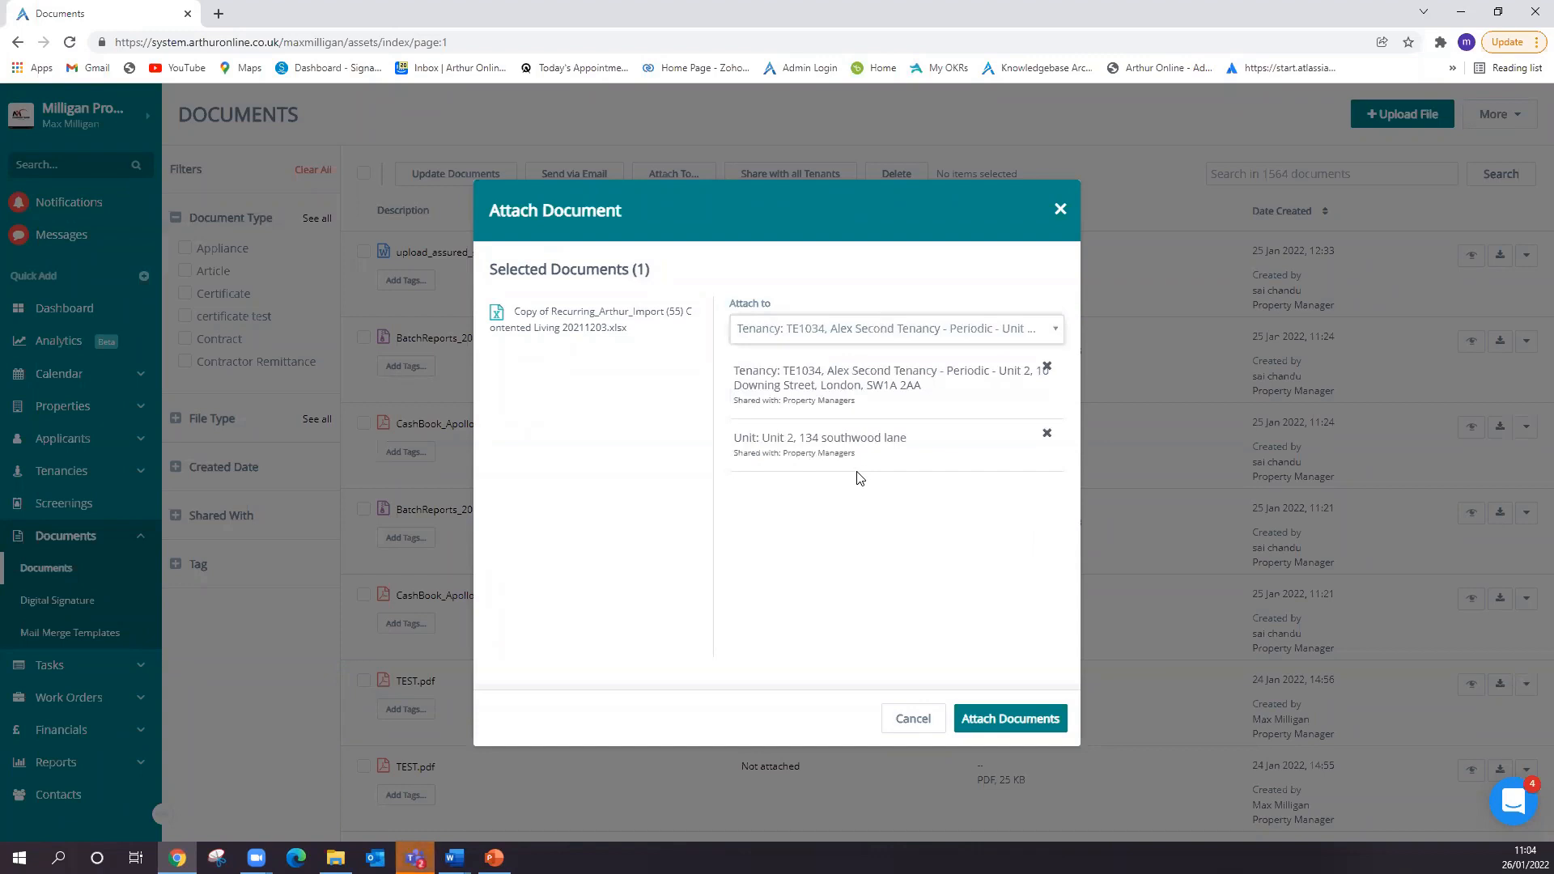
click(999, 724)
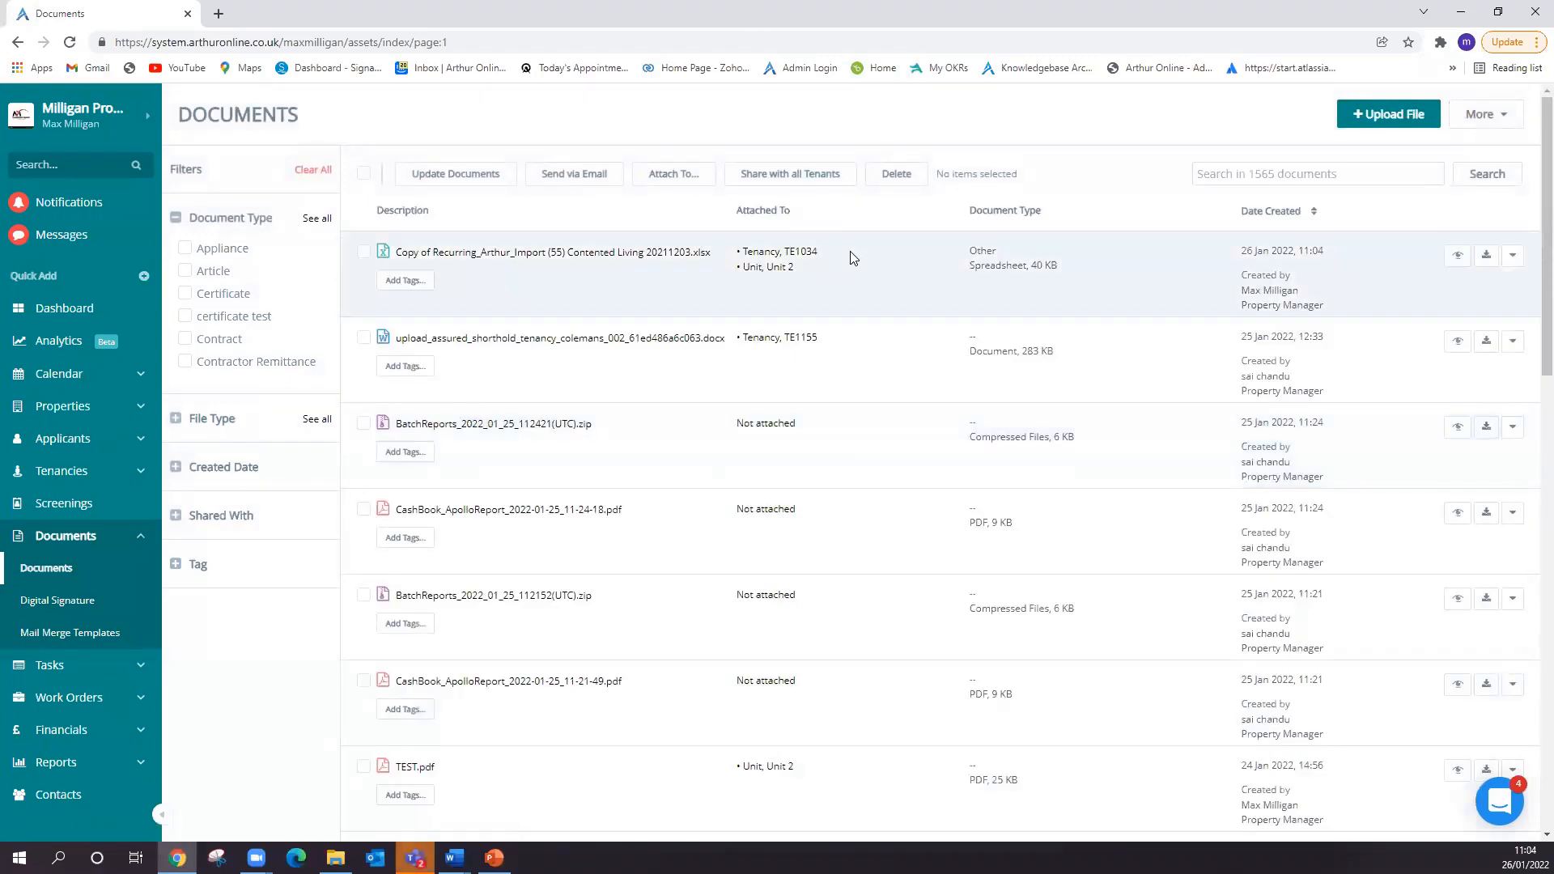
- Select the three newest documents and view the document type setting in their batch update form, leaving it without updating
click(364, 253)
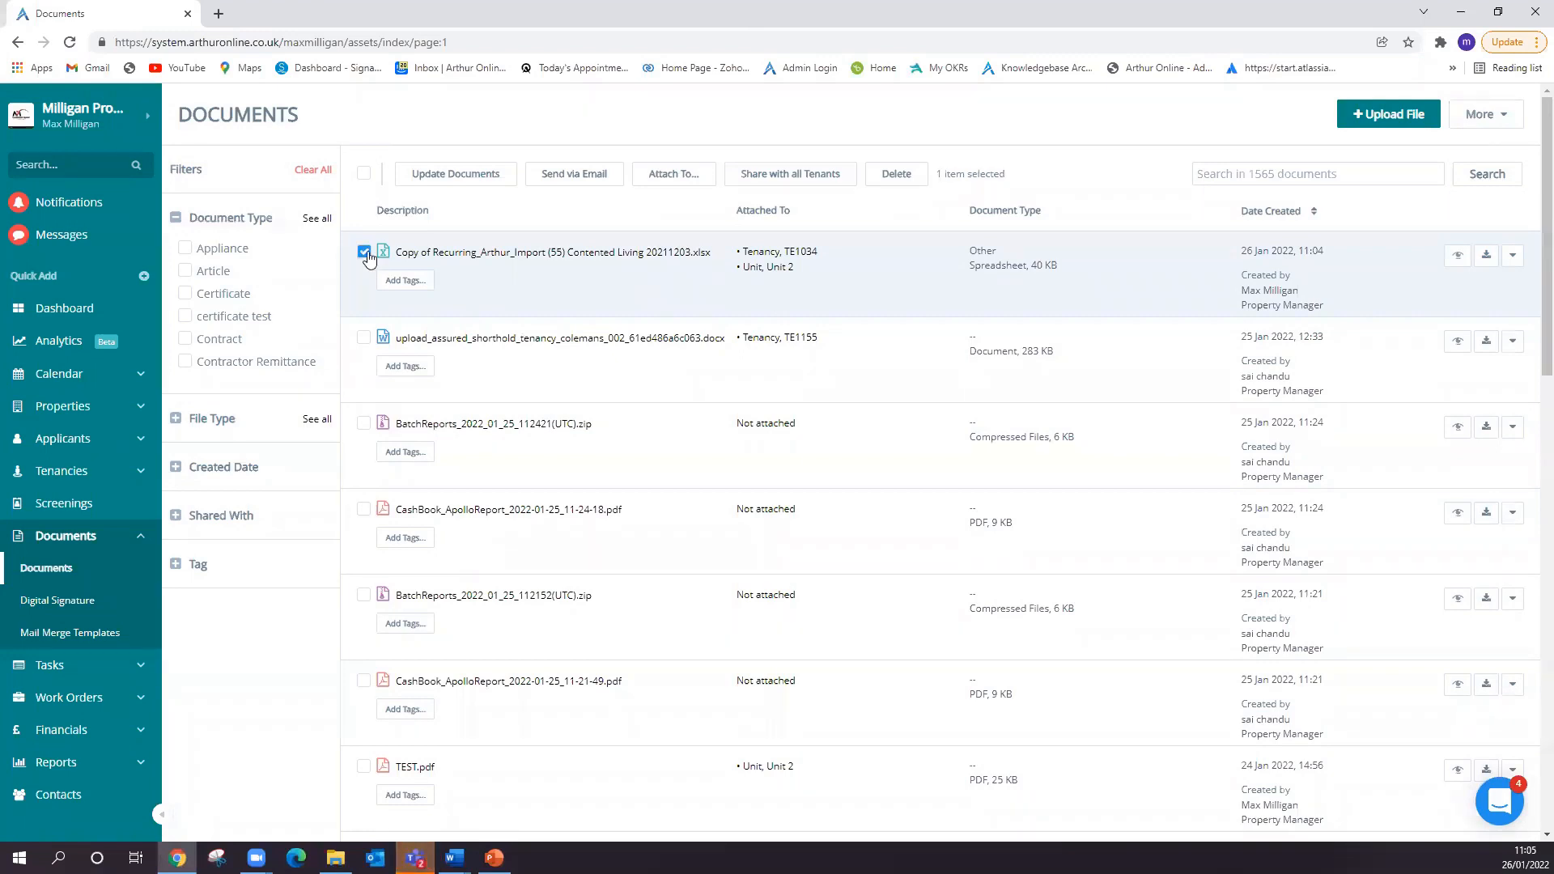
click(365, 338)
click(363, 424)
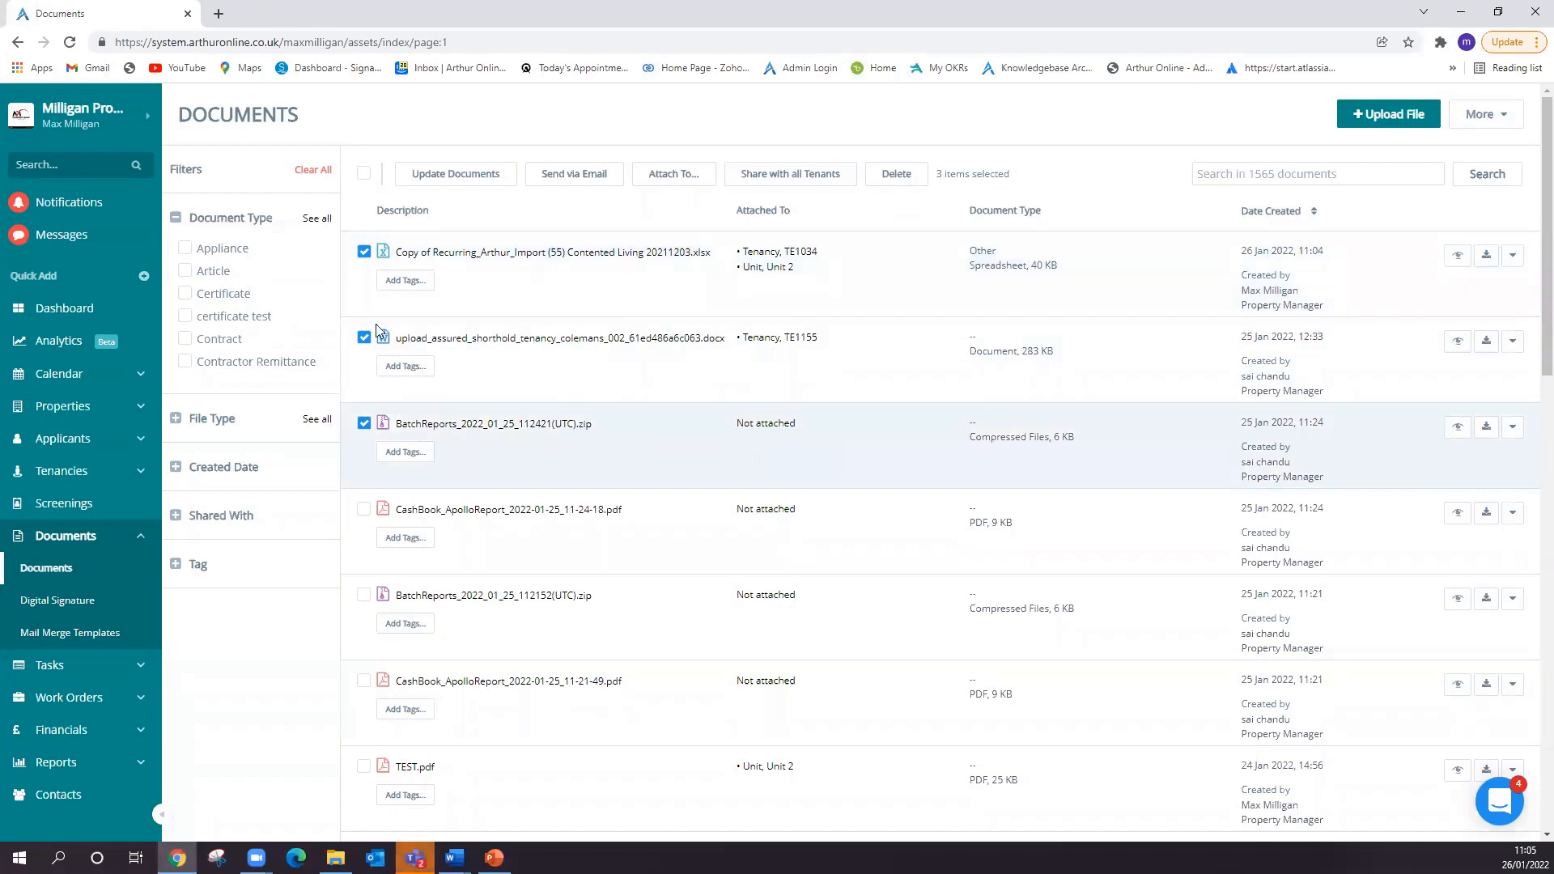
click(449, 179)
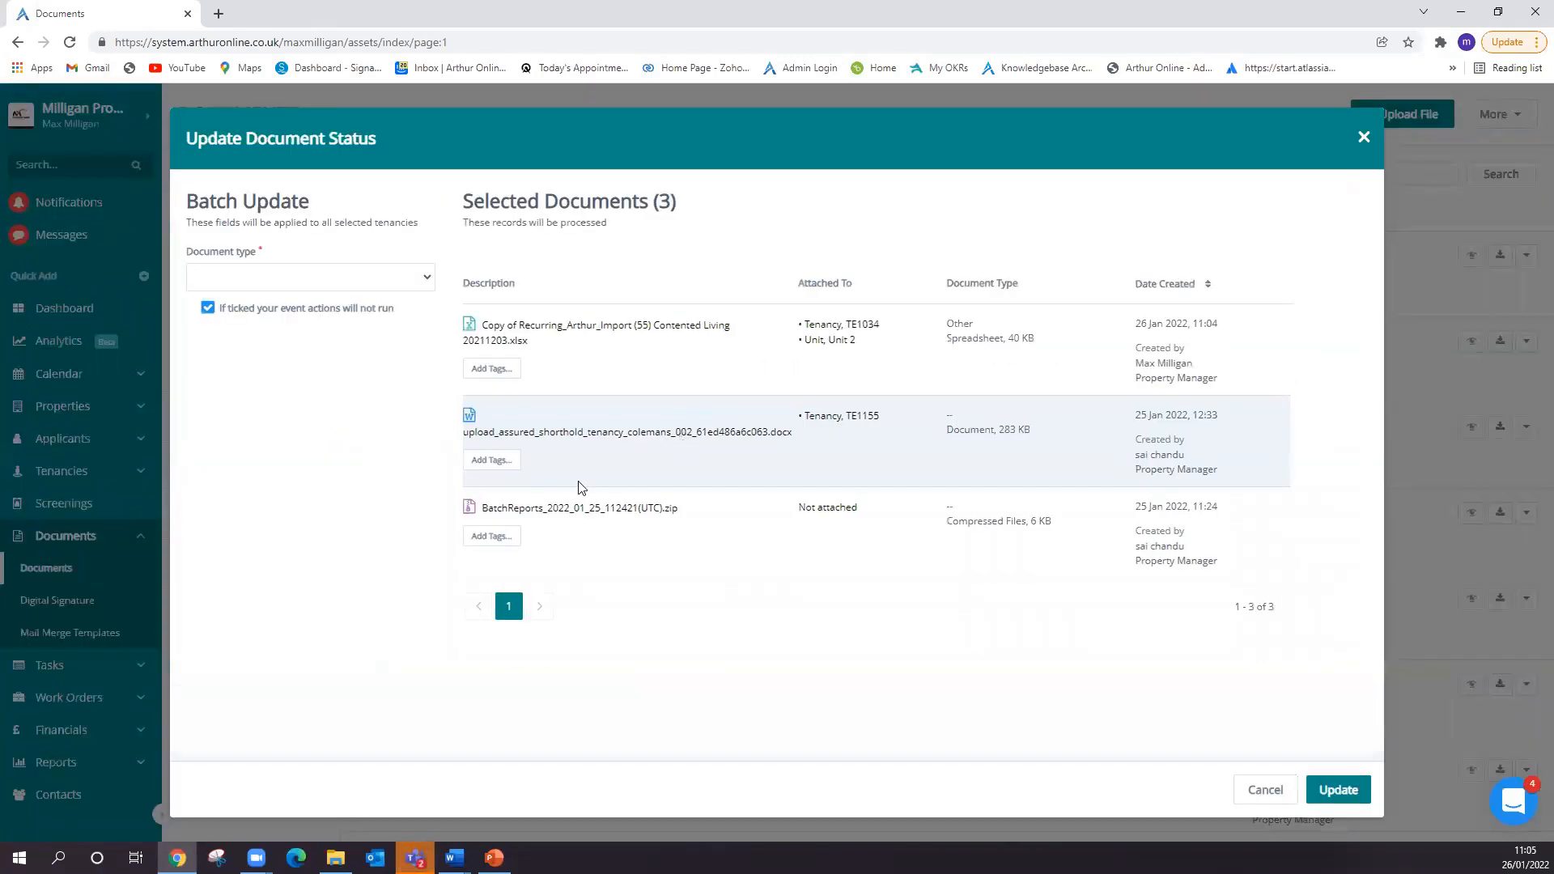
click(318, 280)
click(844, 216)
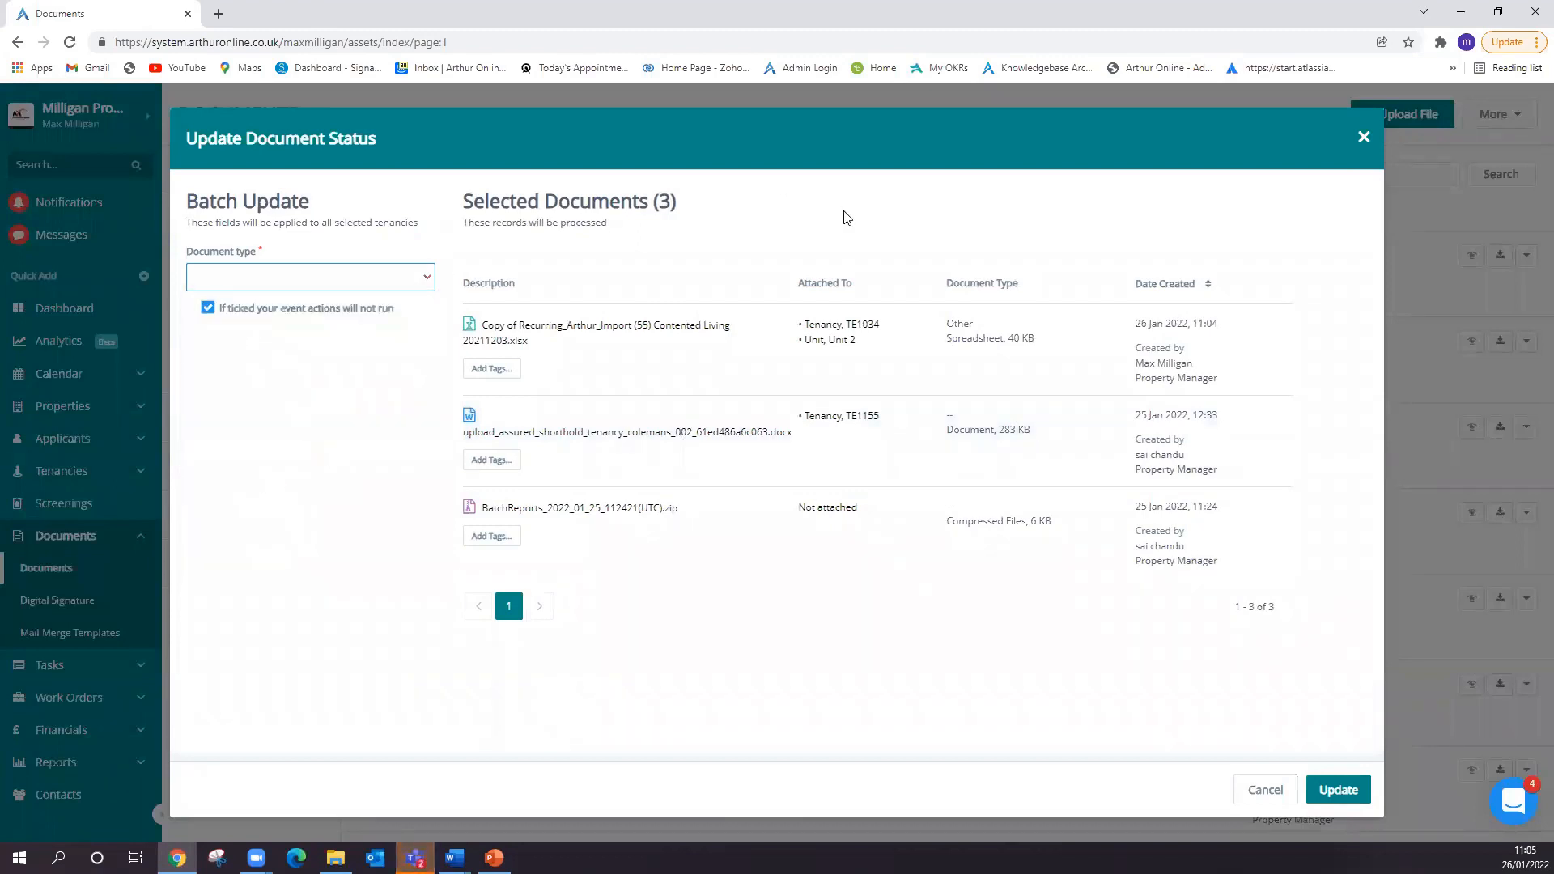
click(1362, 138)
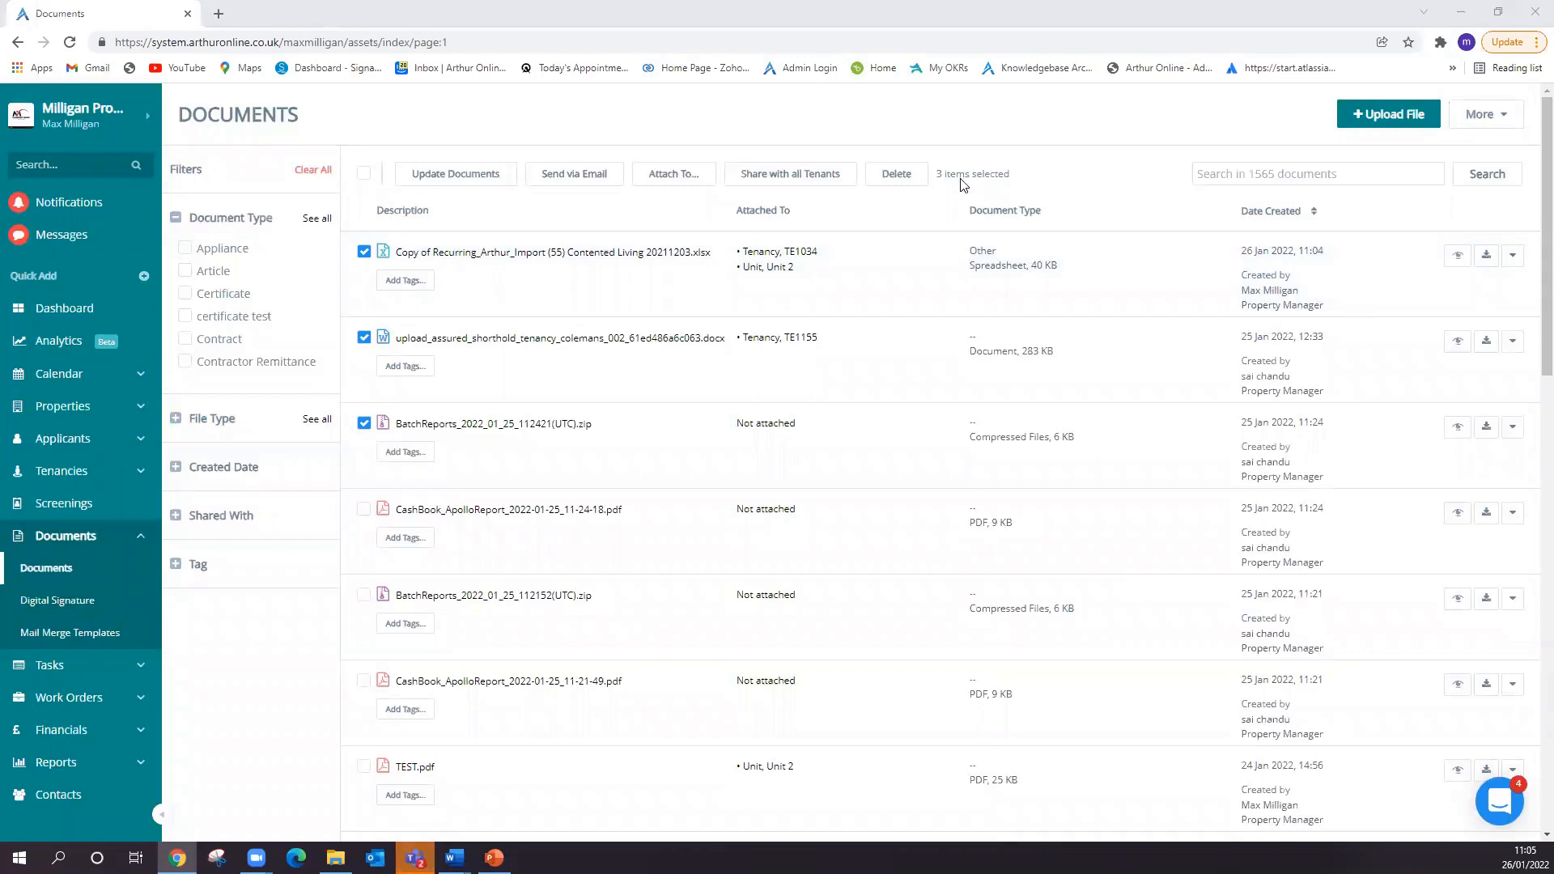
- View the editing form of the newly uploaded spreadsheet and close it without saving
click(1512, 257)
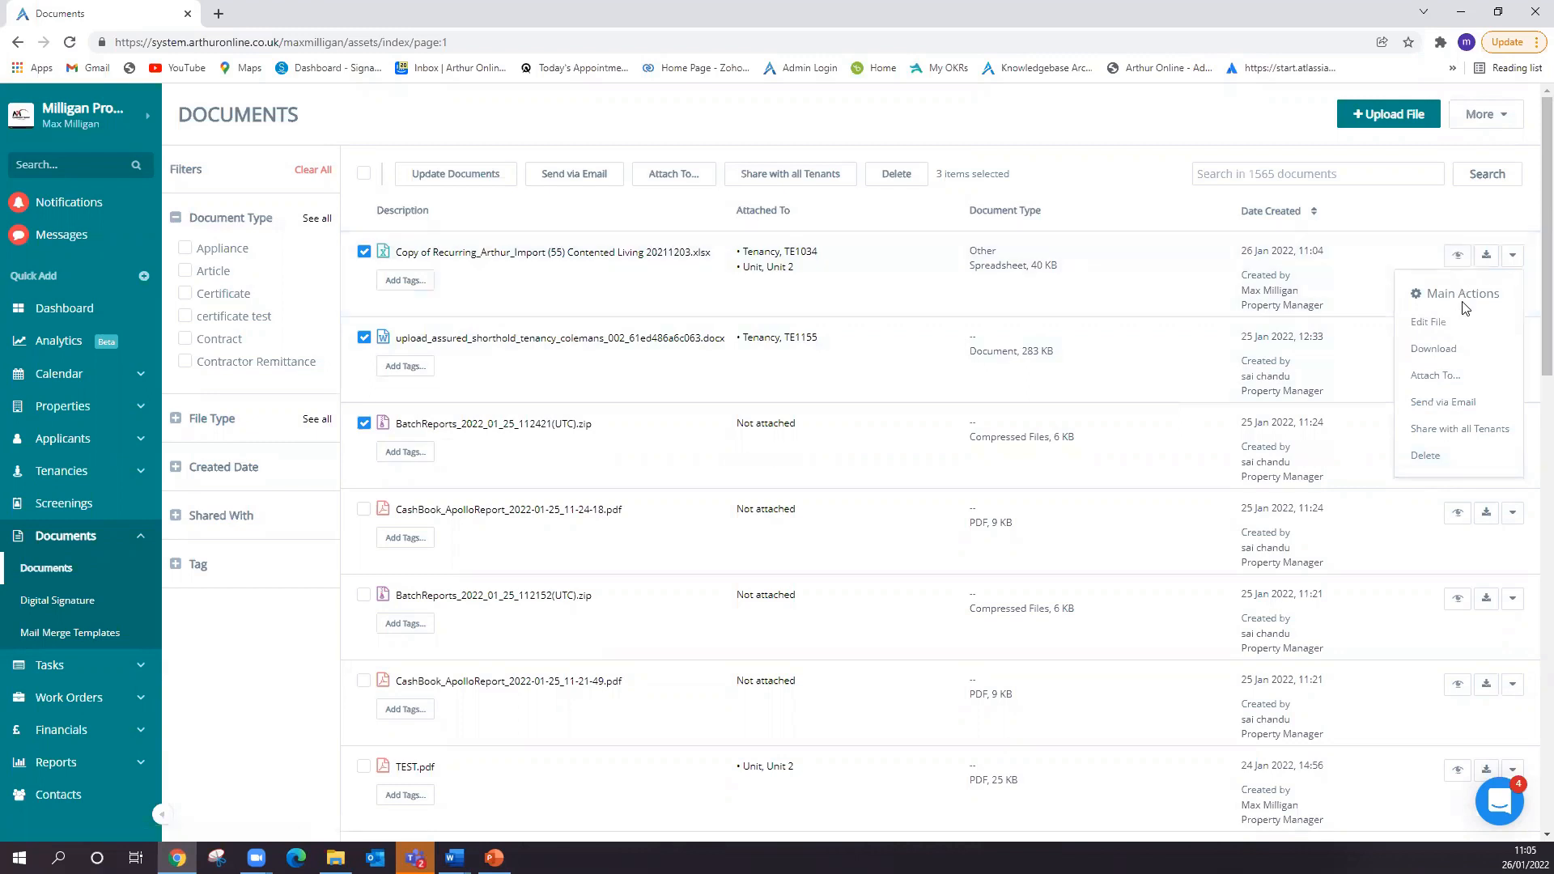
click(1461, 324)
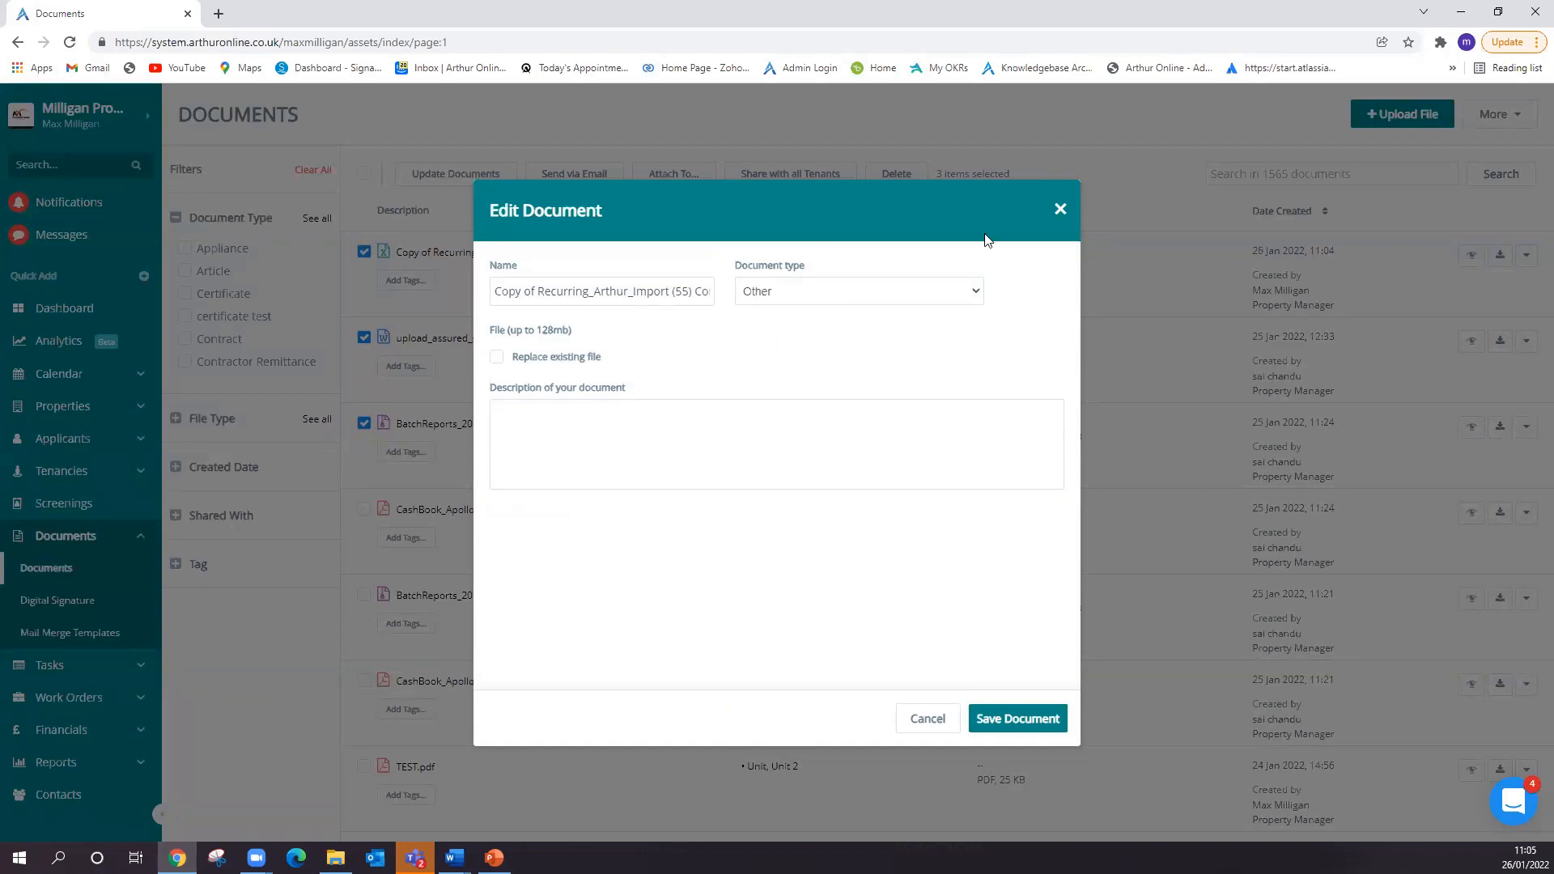
click(1060, 208)
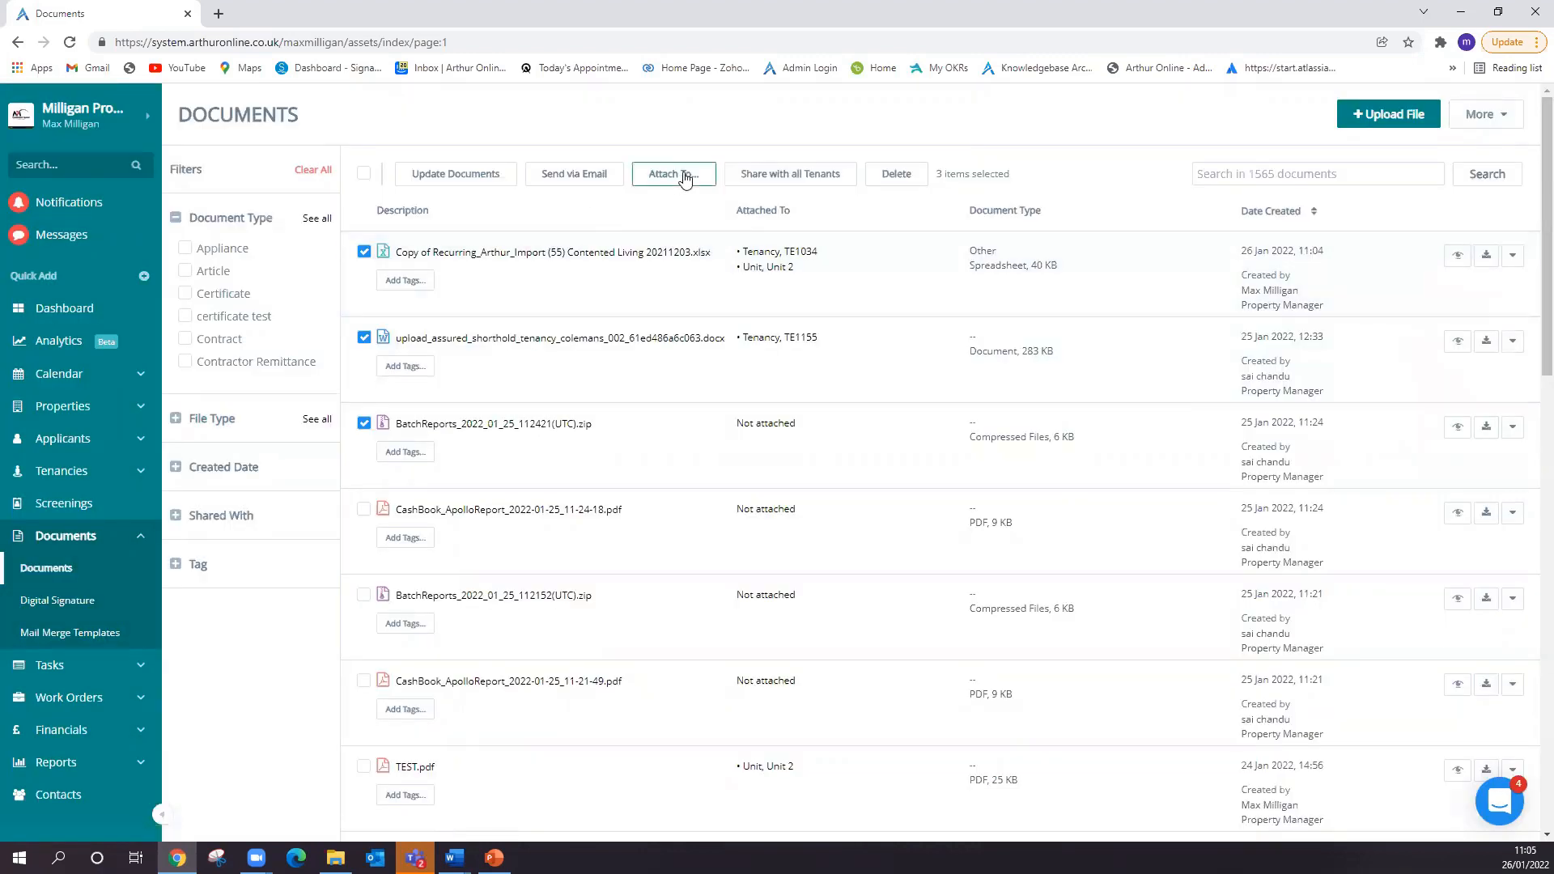
- Keep only the uploaded spreadsheet selected and try to remove the tenancy from its attachments
click(363, 336)
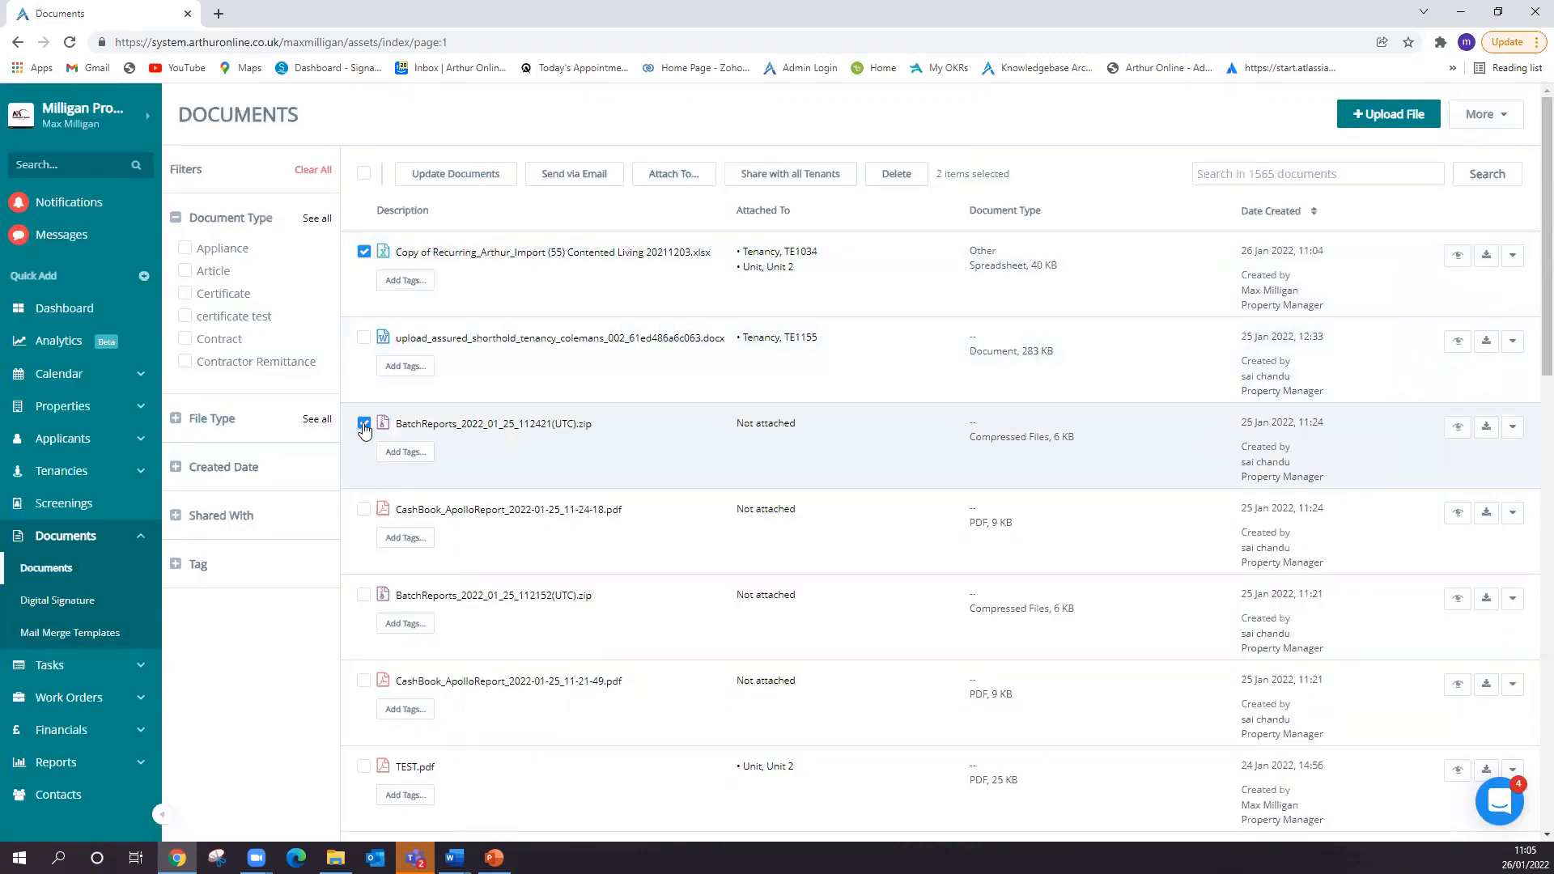
click(364, 424)
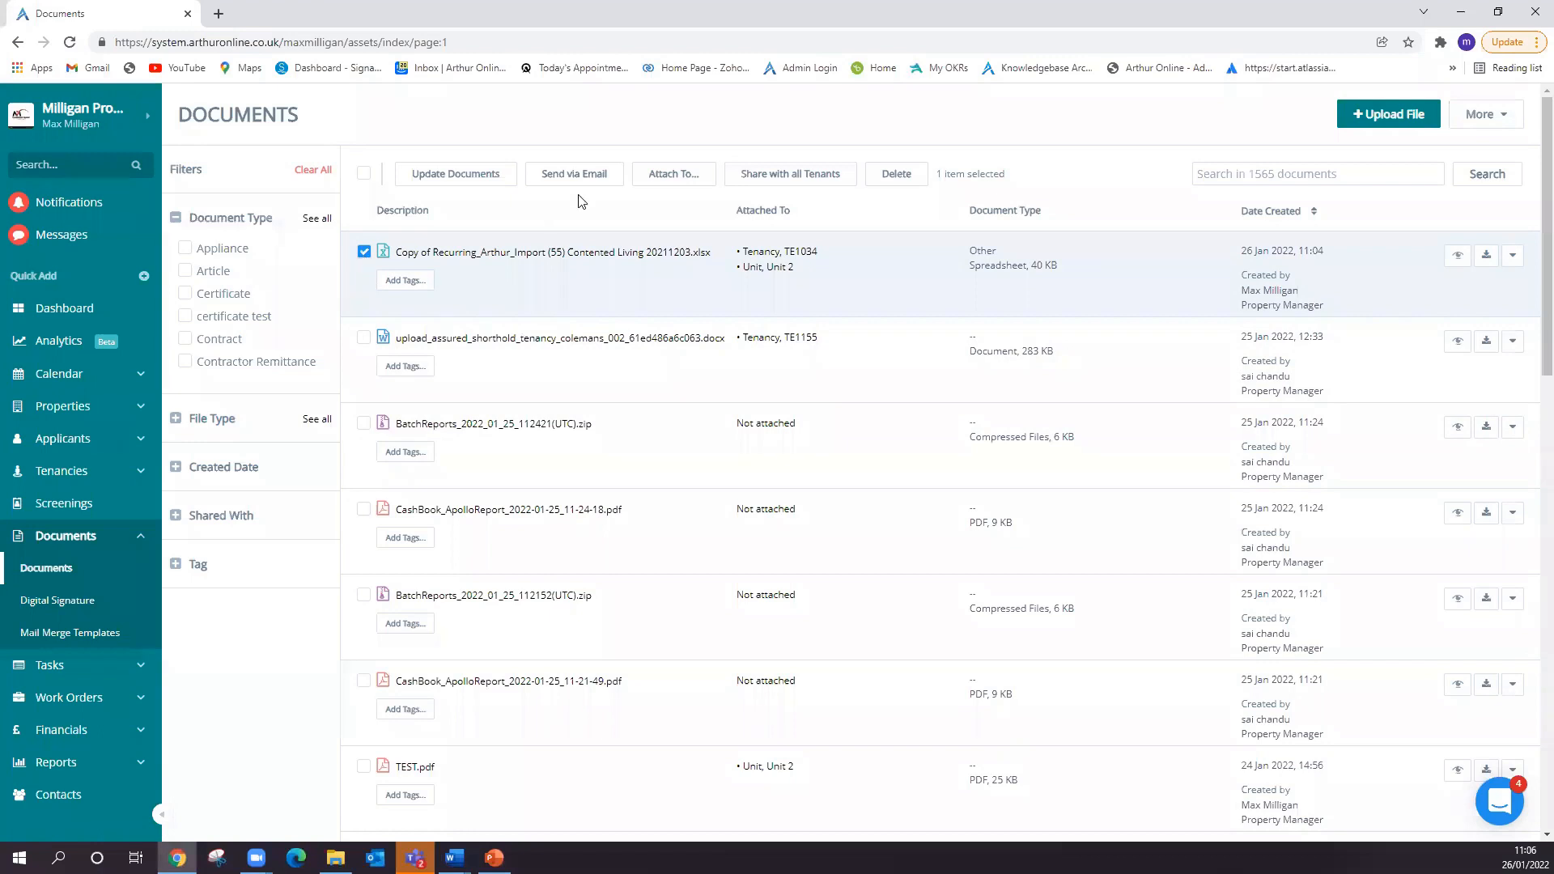
click(673, 174)
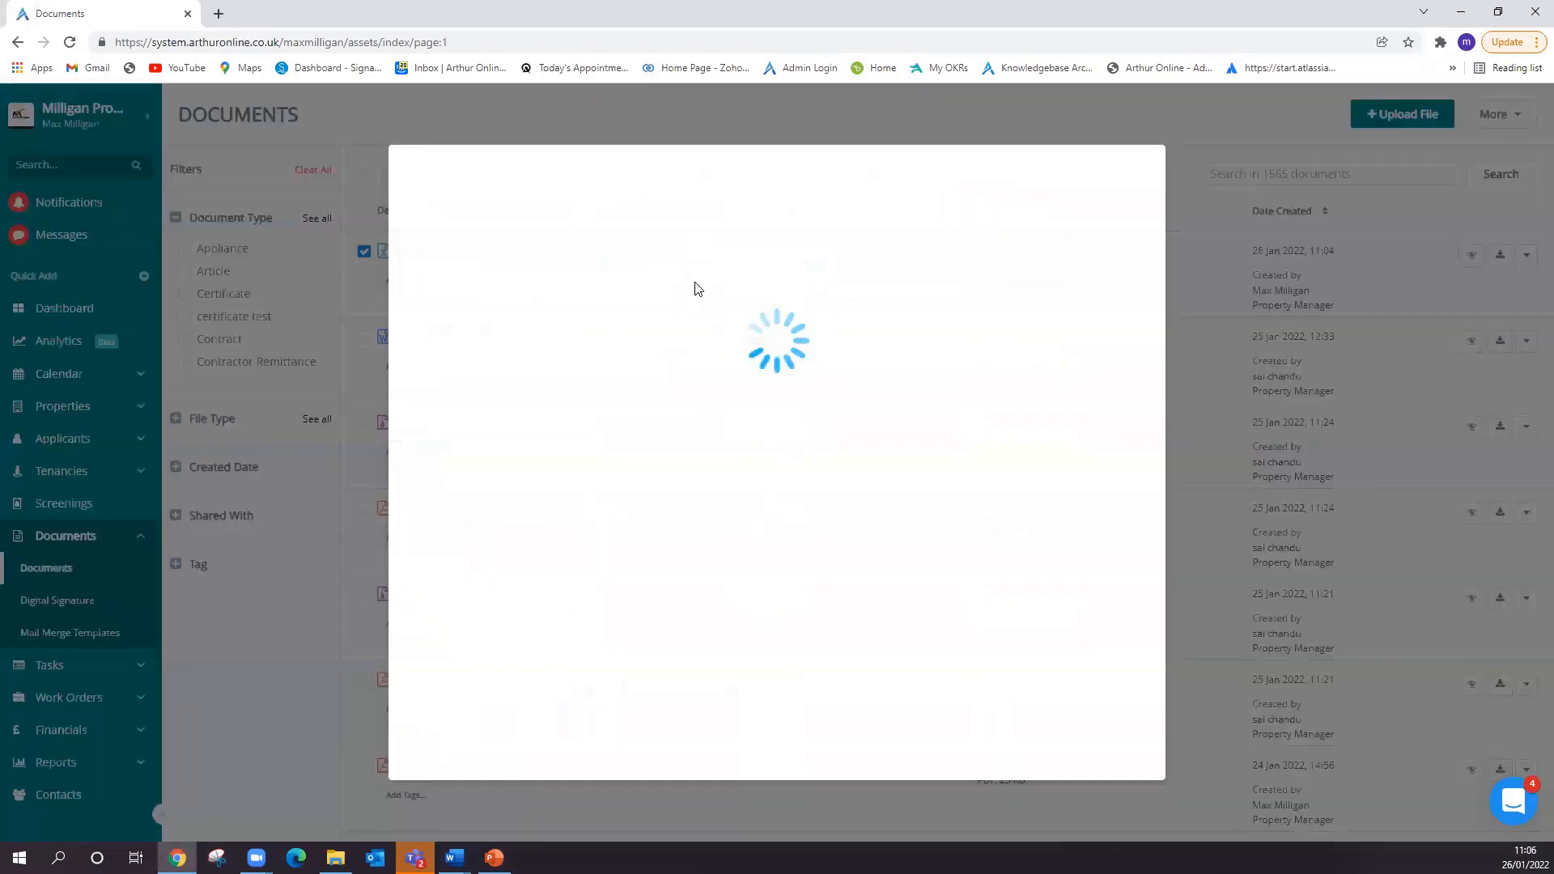
click(1131, 334)
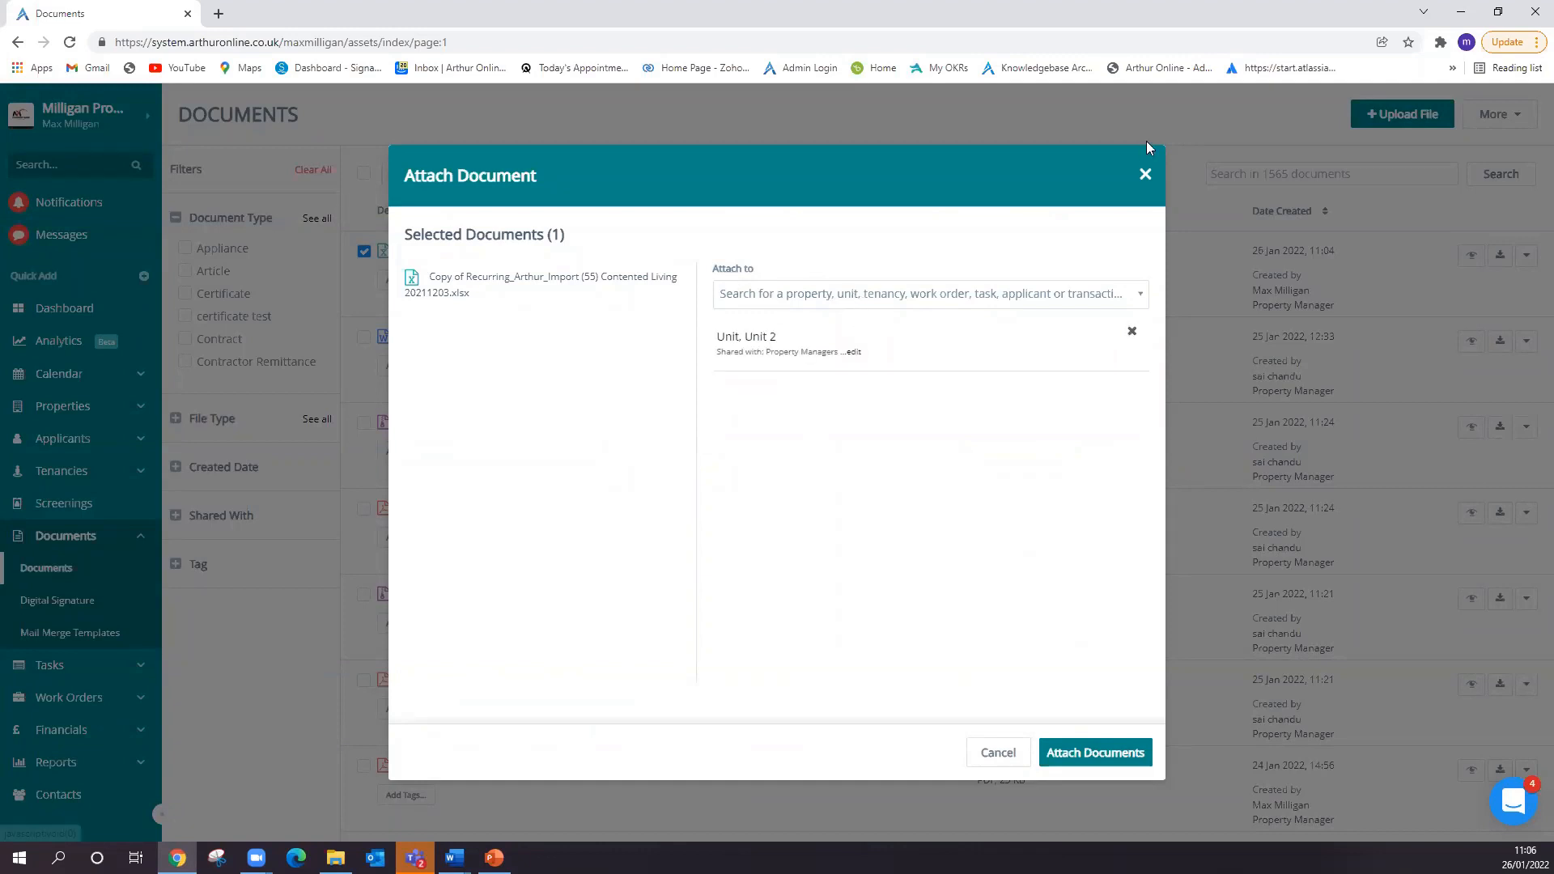
click(1146, 176)
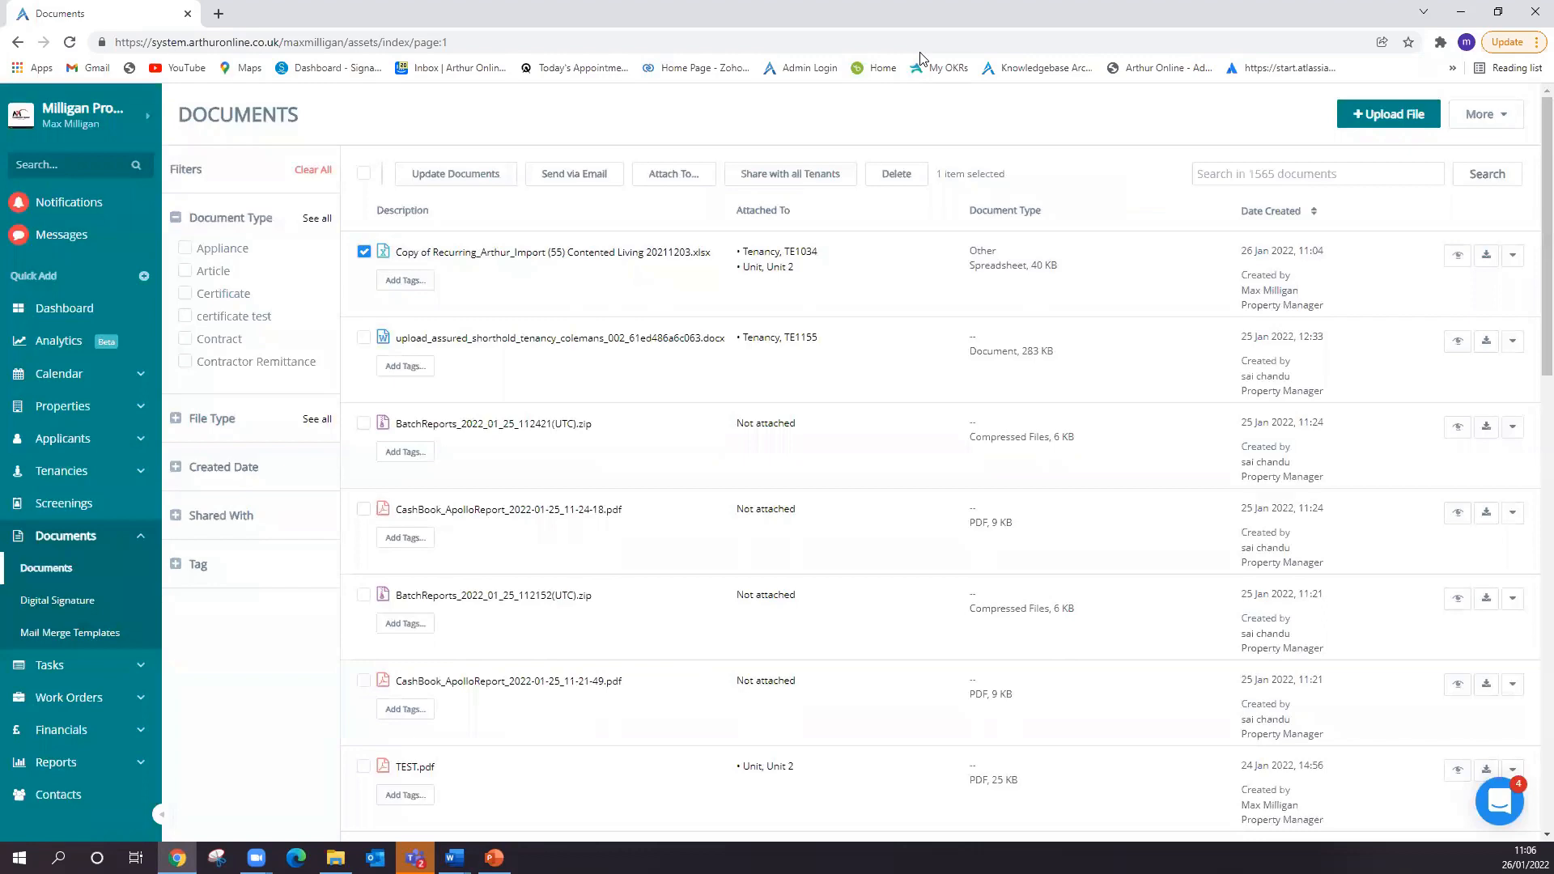
key(alt+Tab)
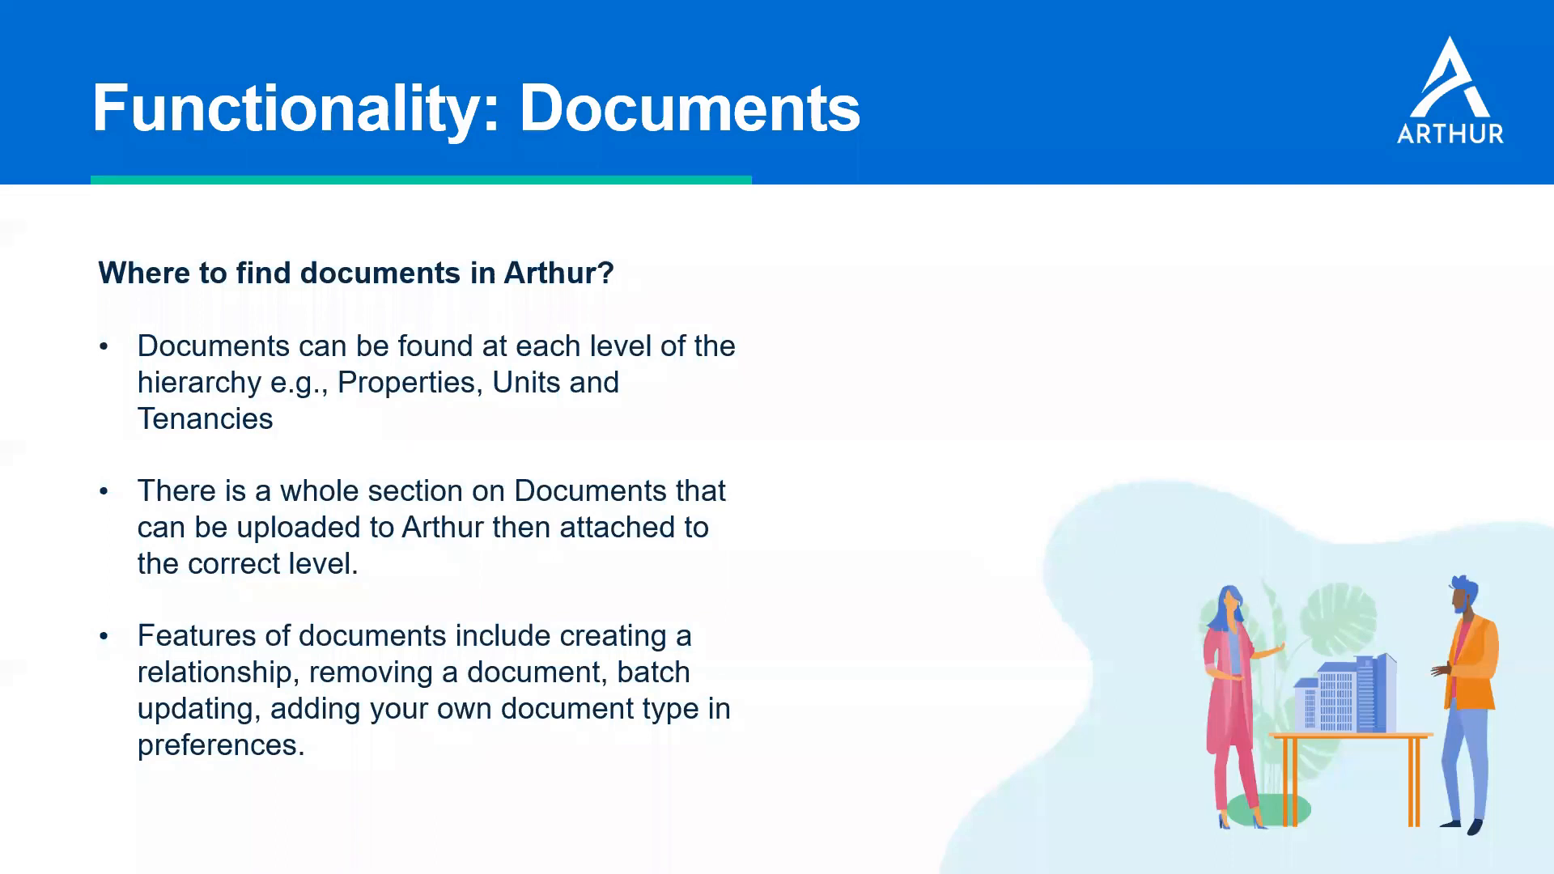
key(Right)
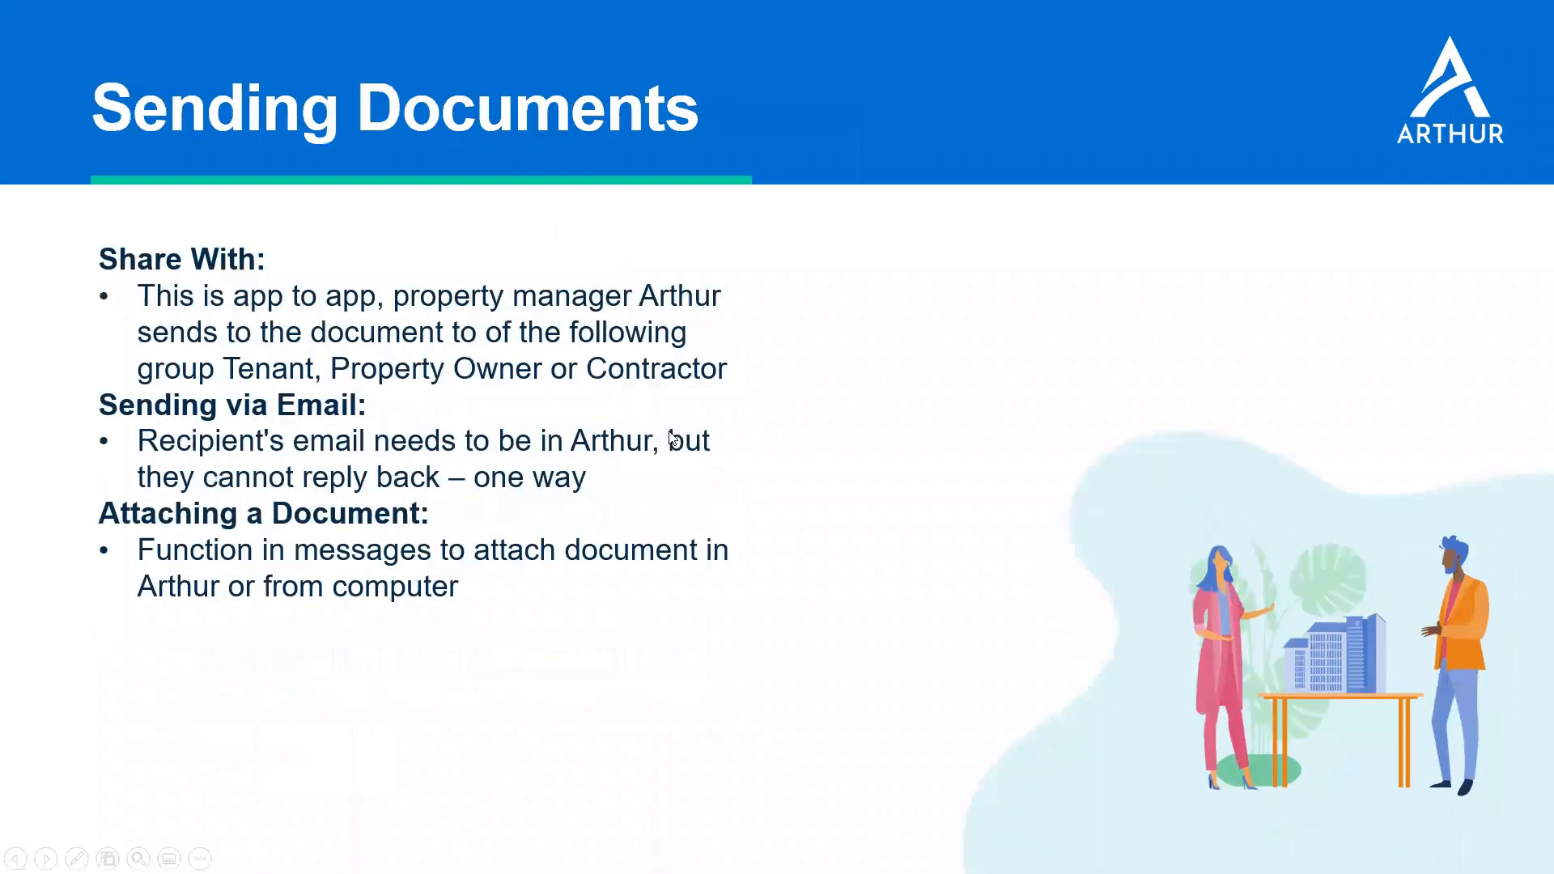
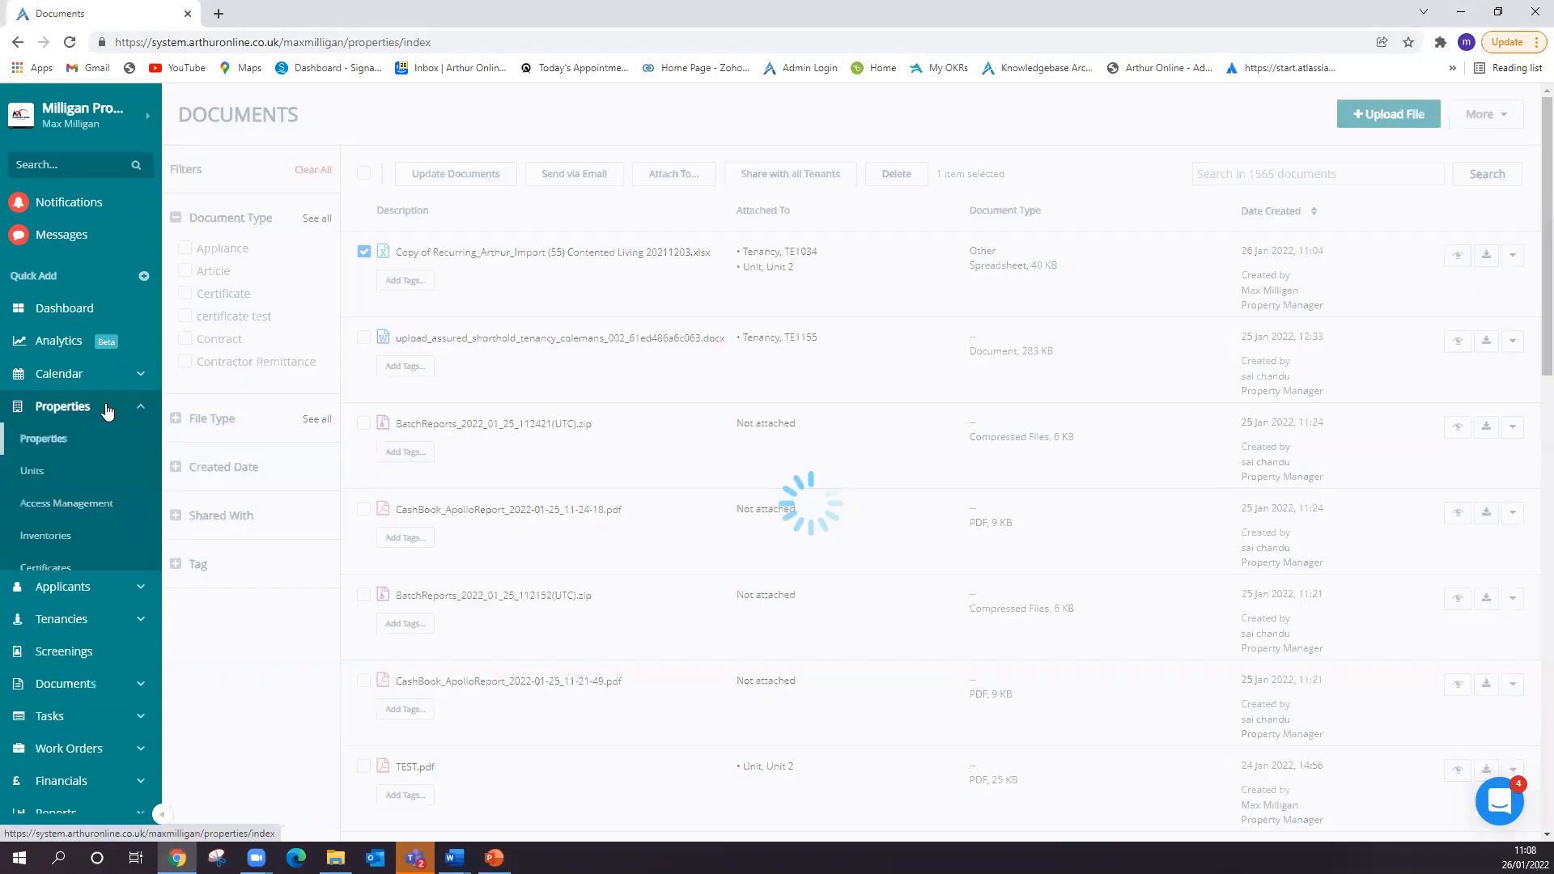
- In the first listed property's documents, set Circle Logo (002).jpg to be shared with All Unit Tenants, discarding the change
click(408, 251)
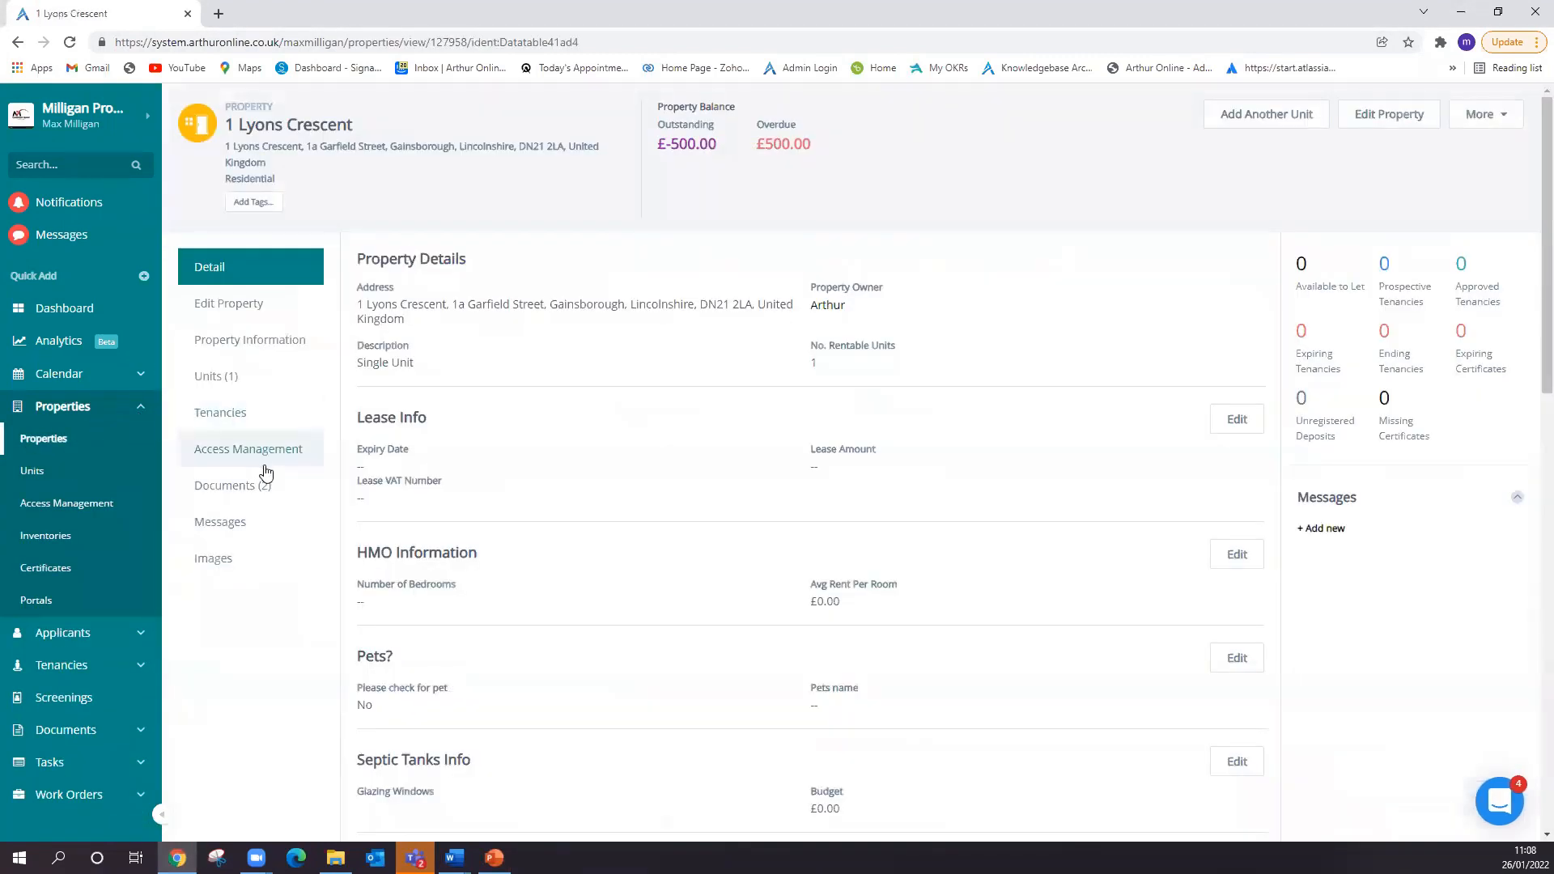
click(266, 488)
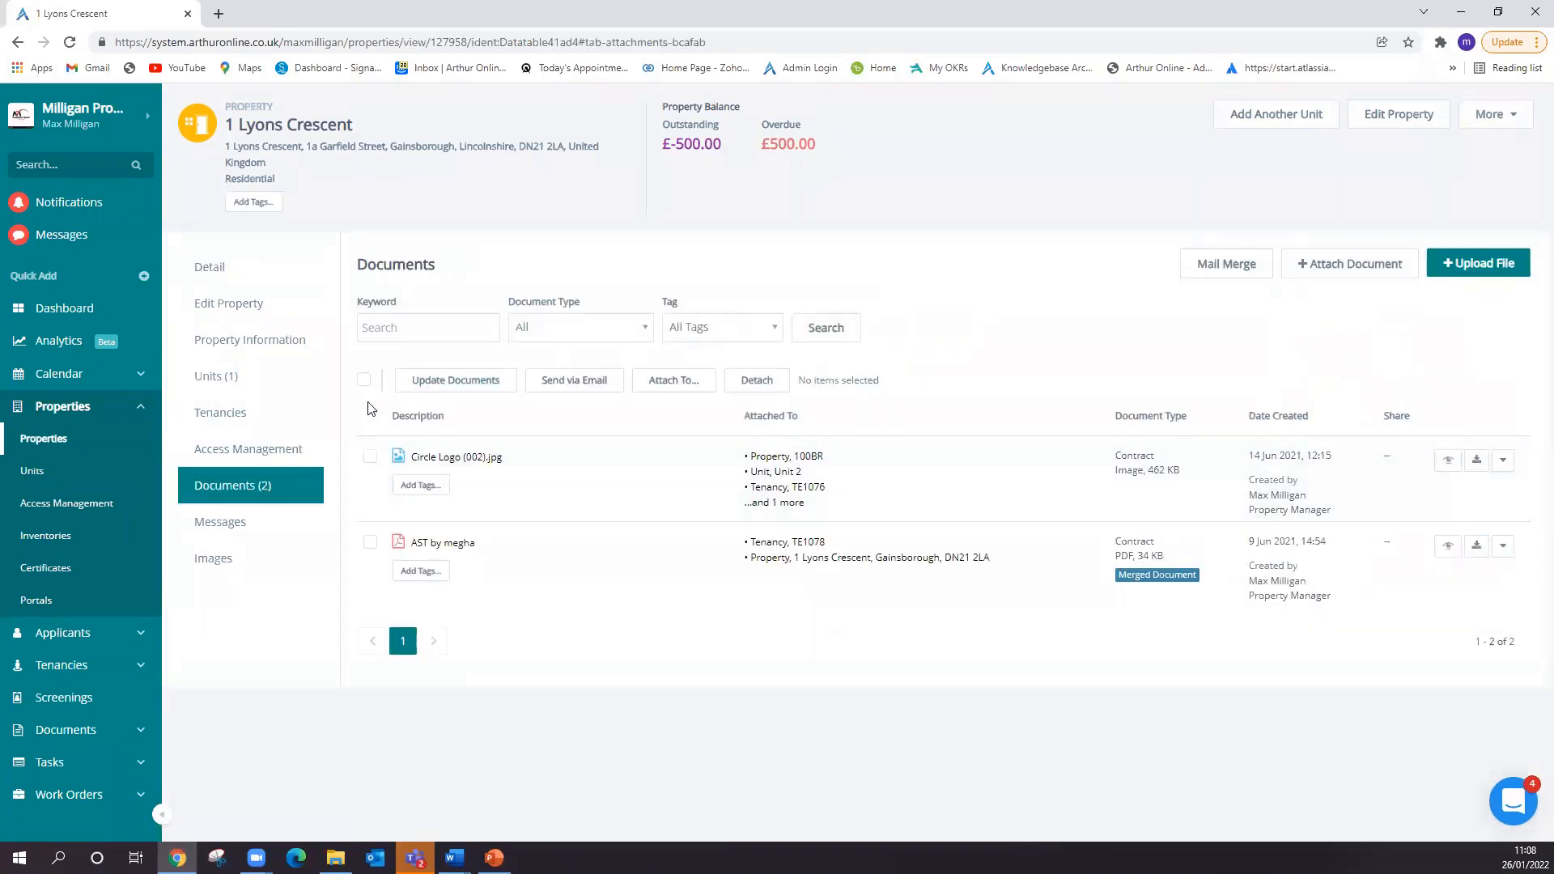
click(369, 457)
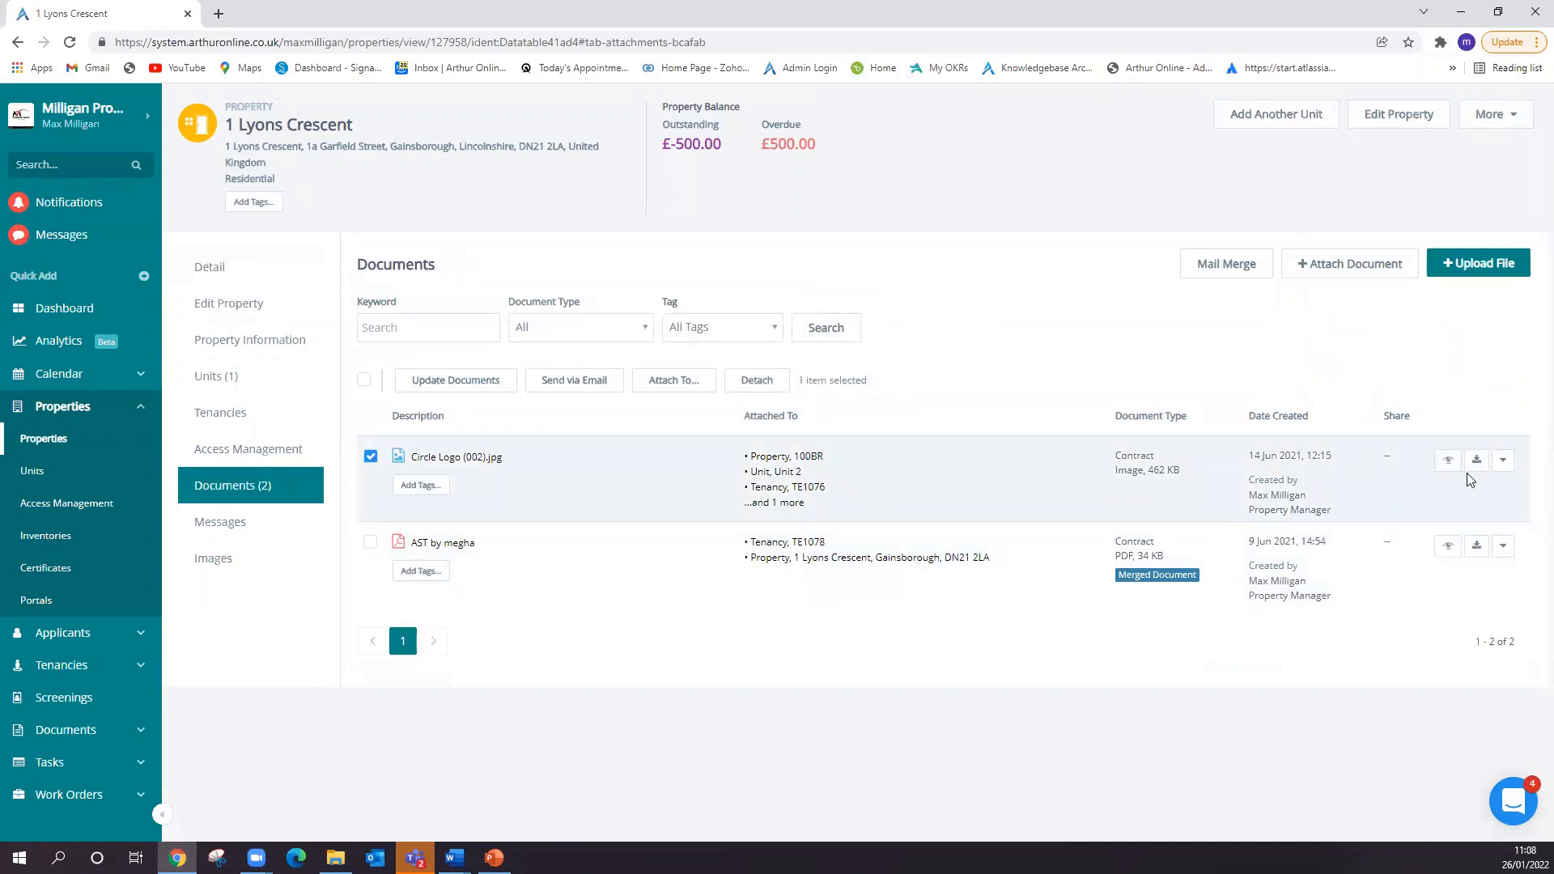
click(1505, 463)
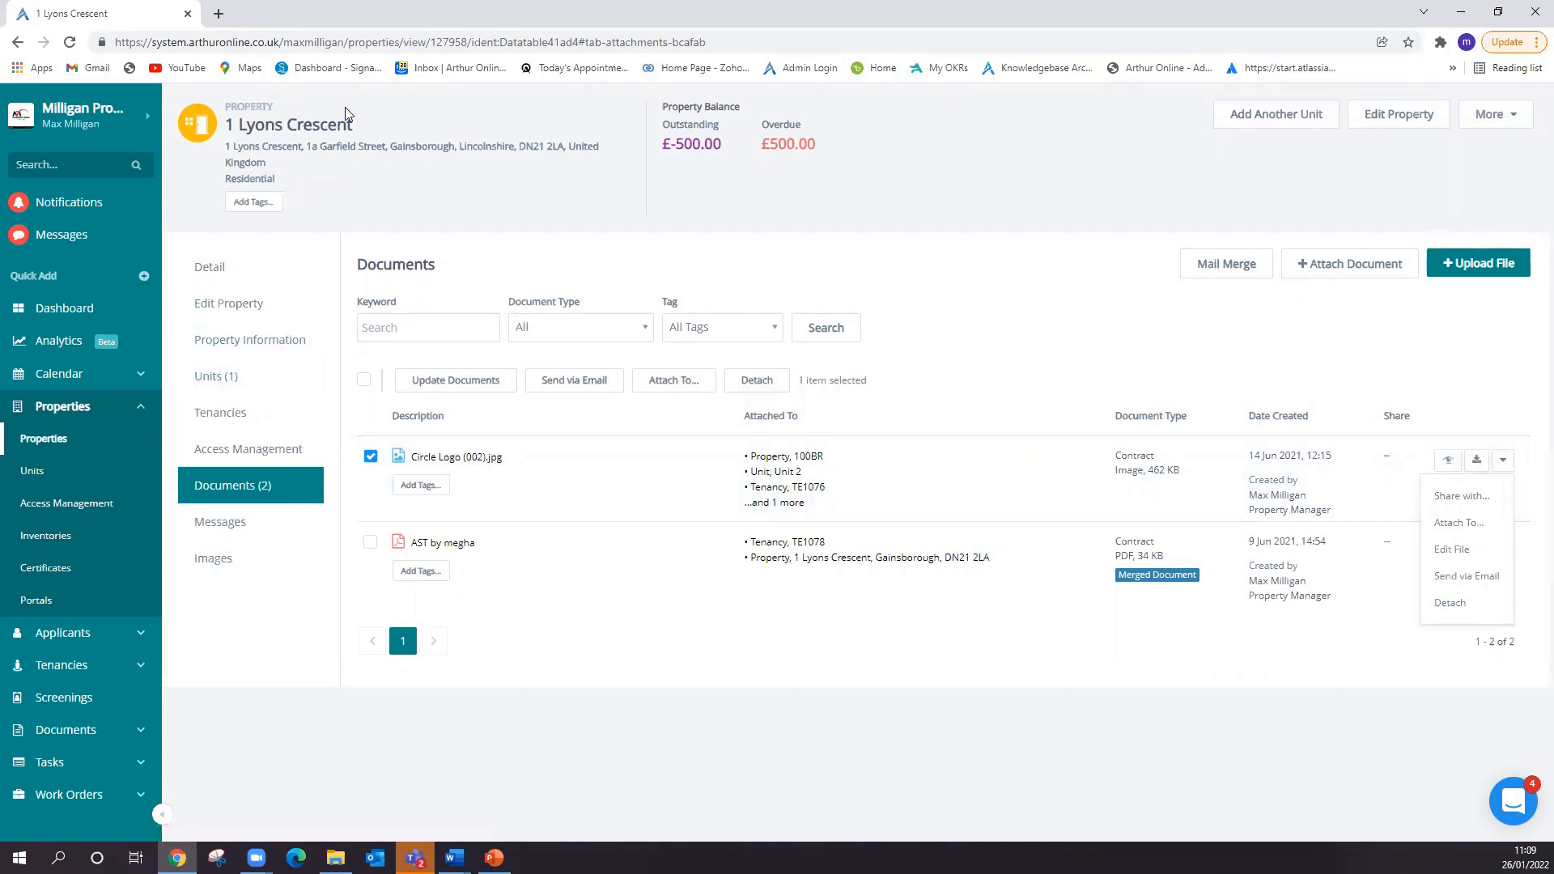
click(1455, 502)
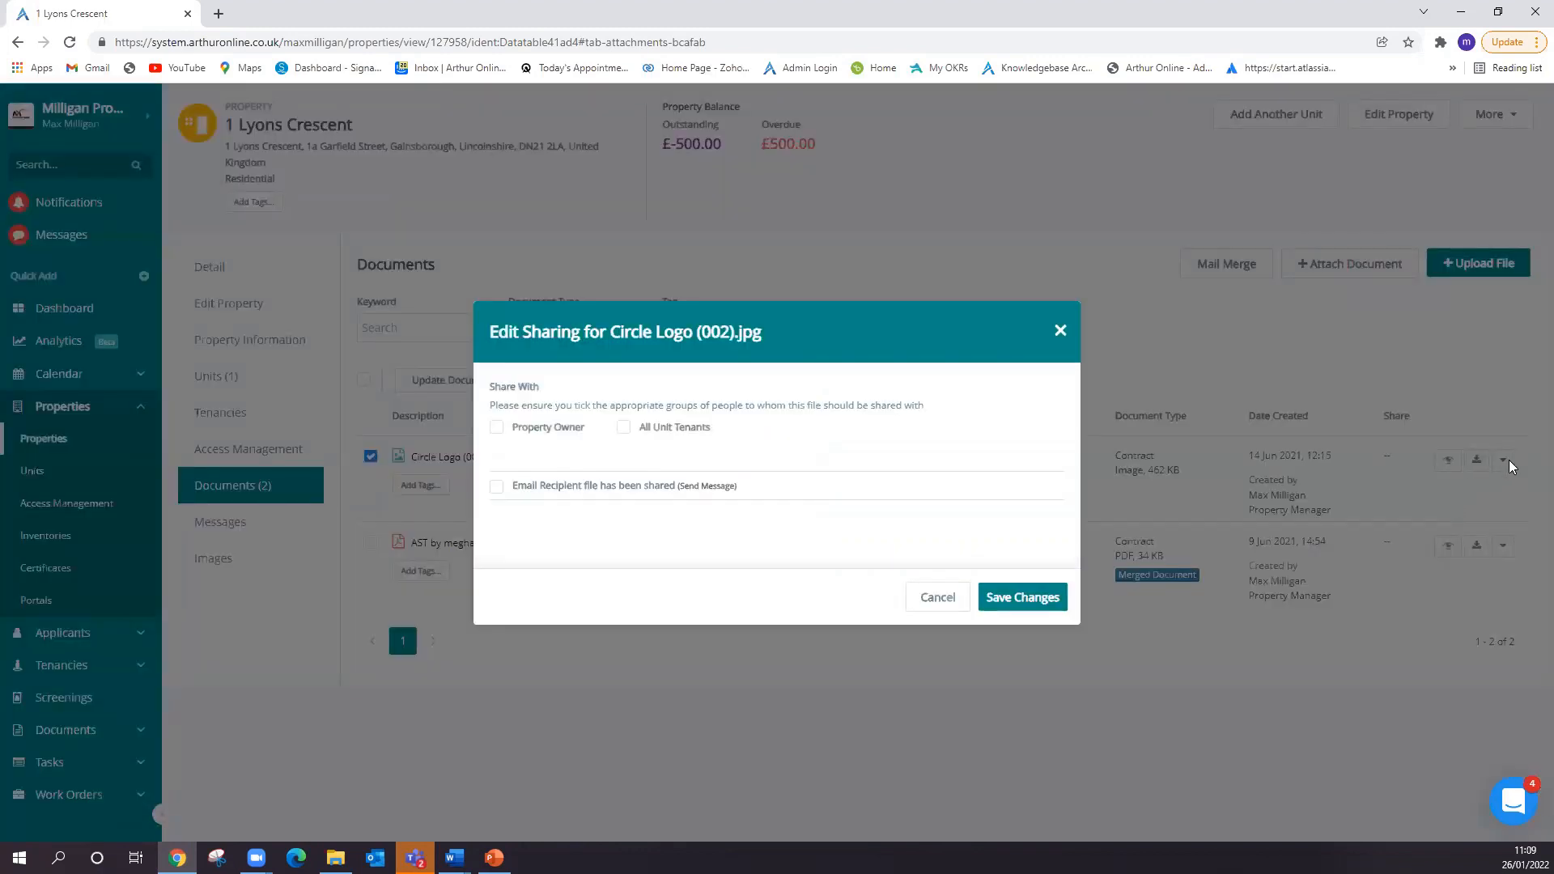
click(624, 428)
click(1060, 332)
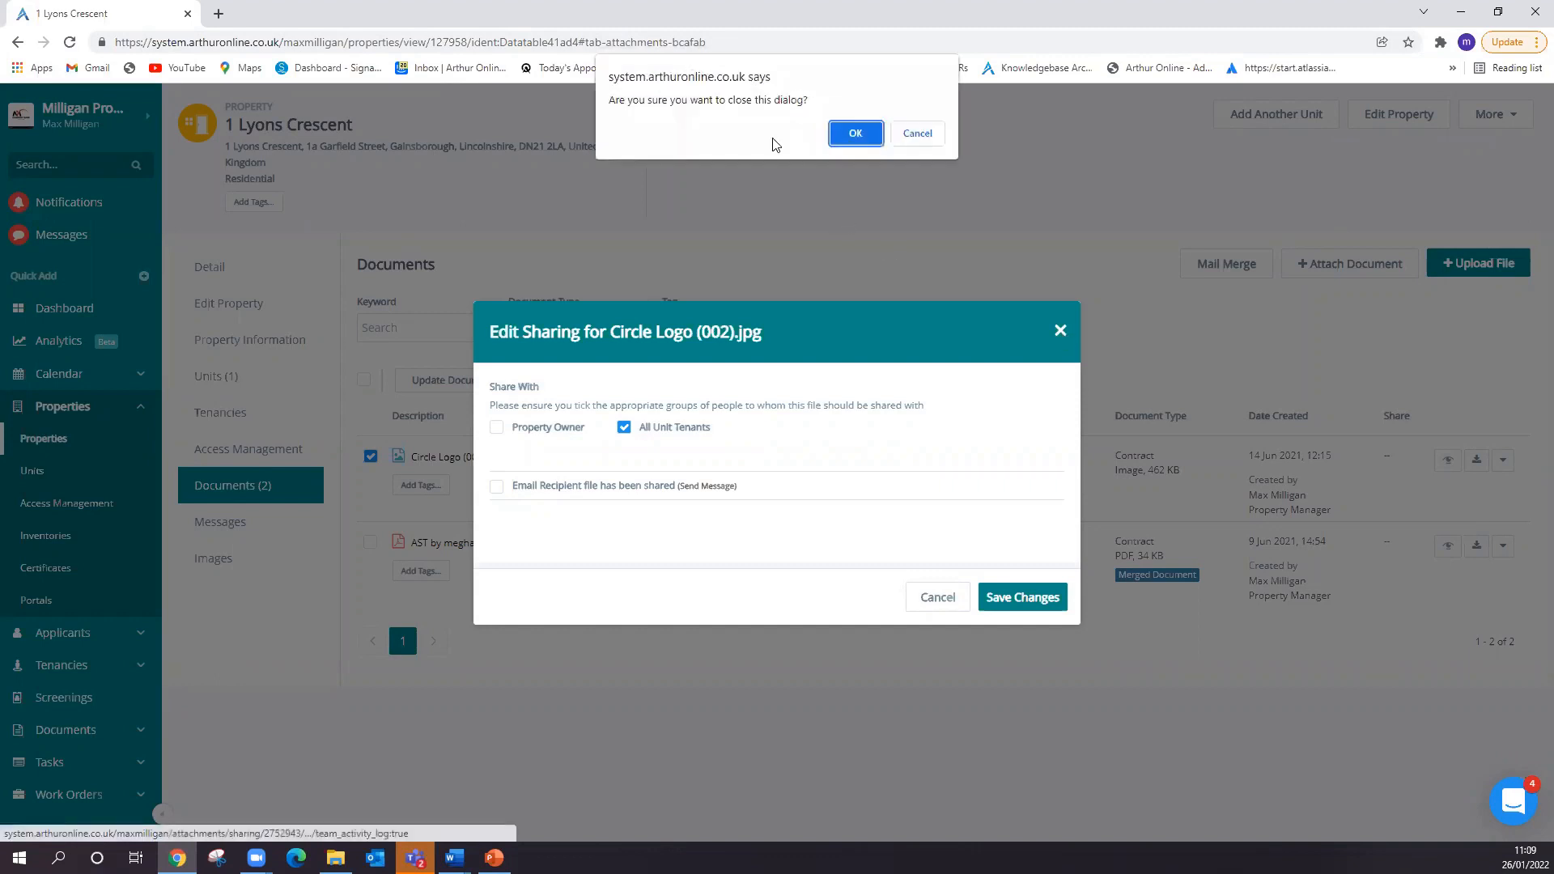
click(853, 132)
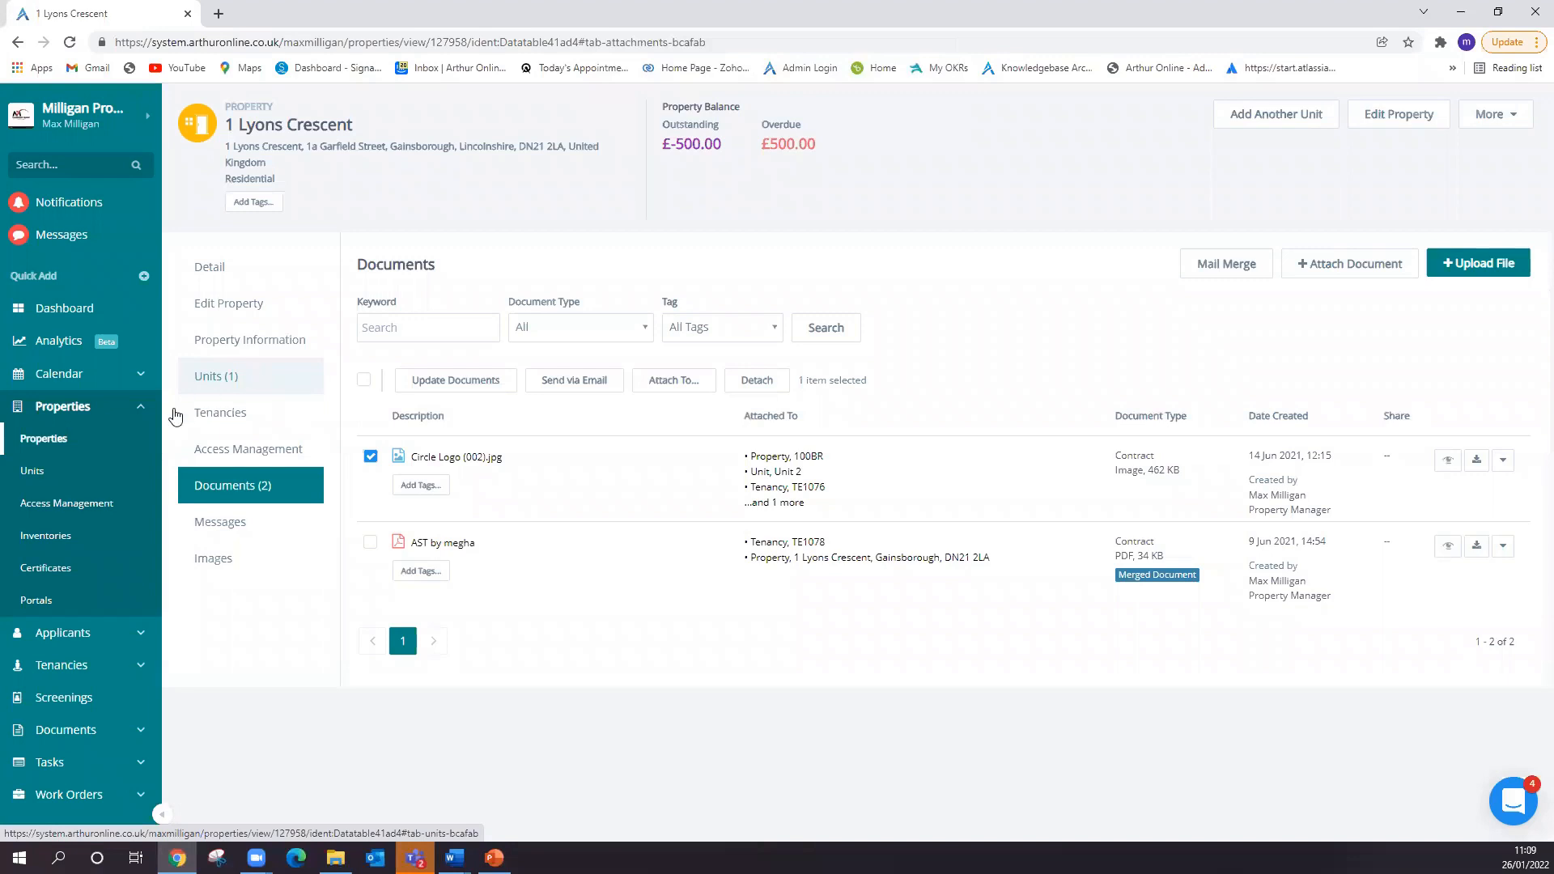
- In the documents of unit room 1, set Breaking-BadAMC.jpg to be shared with Unit Tenants, discarding the change
click(67, 478)
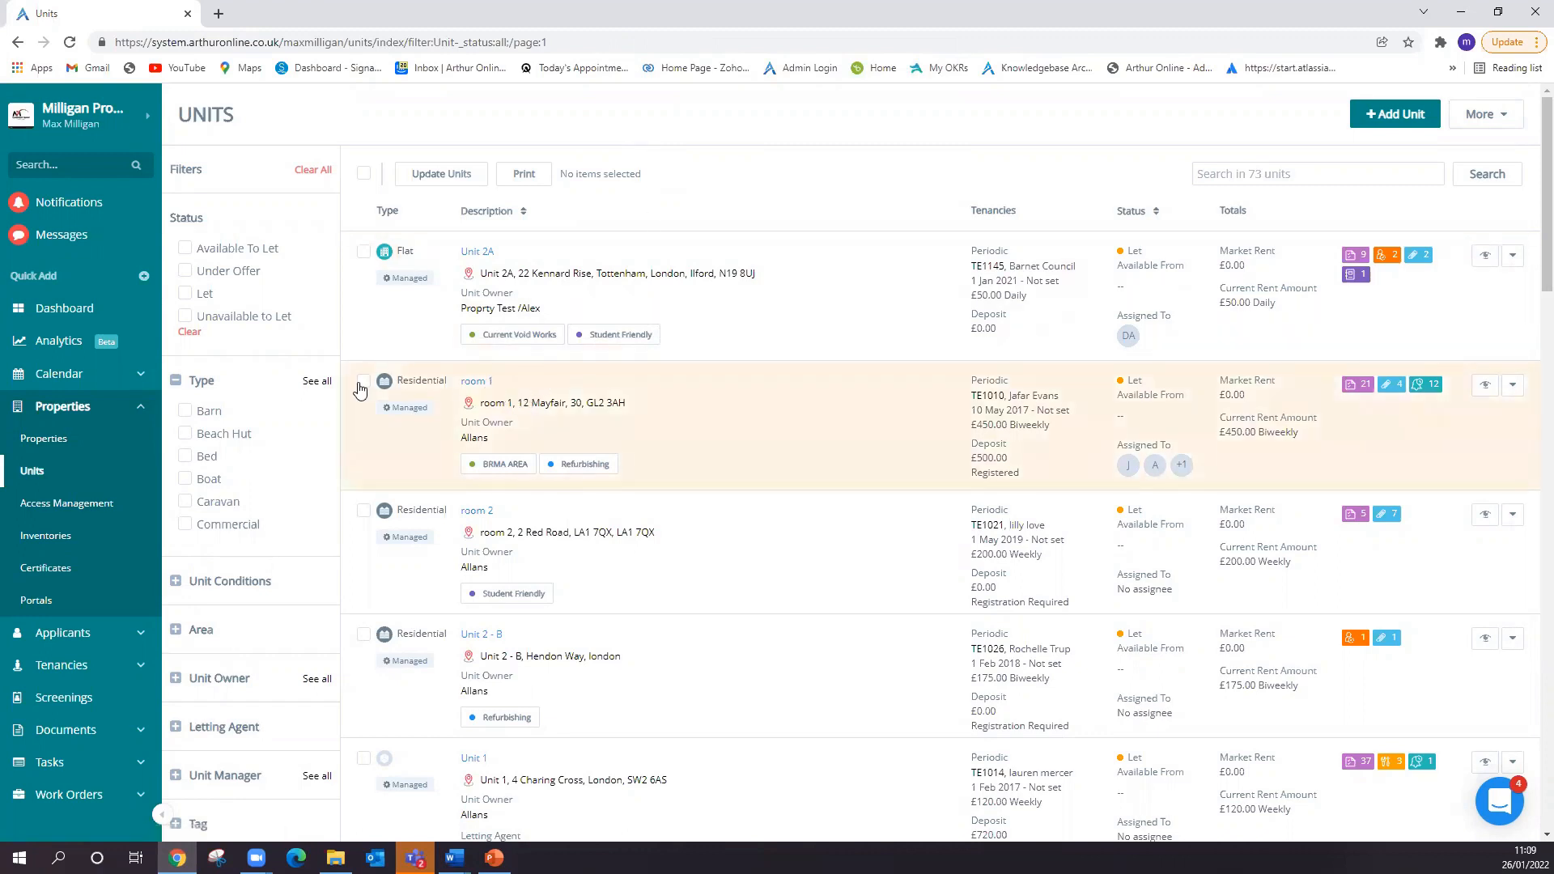
click(468, 389)
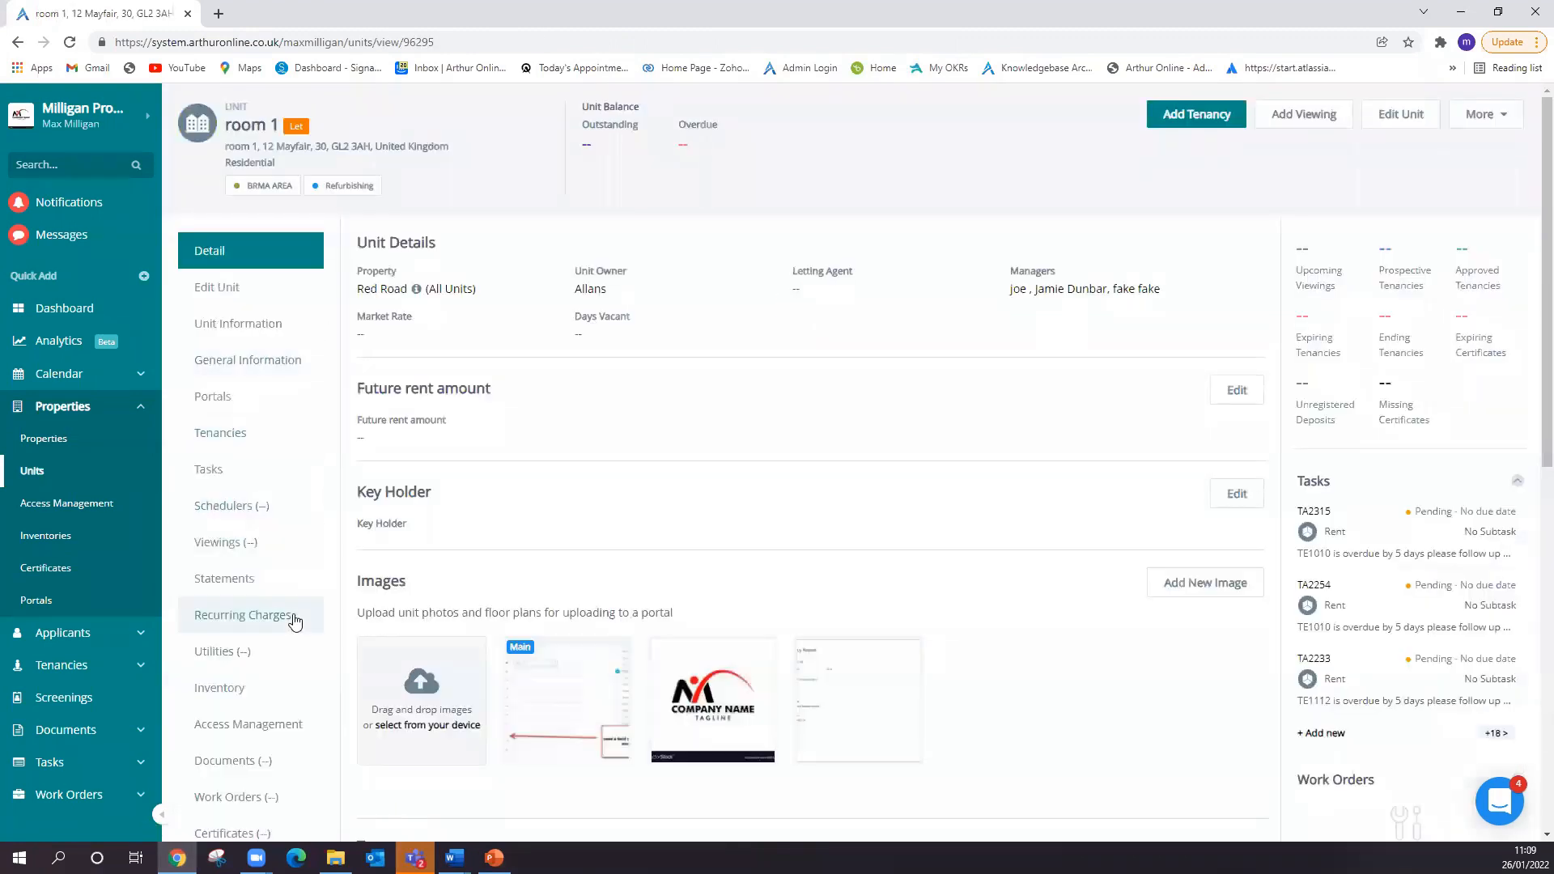
scroll(294, 639, down, 1)
click(294, 679)
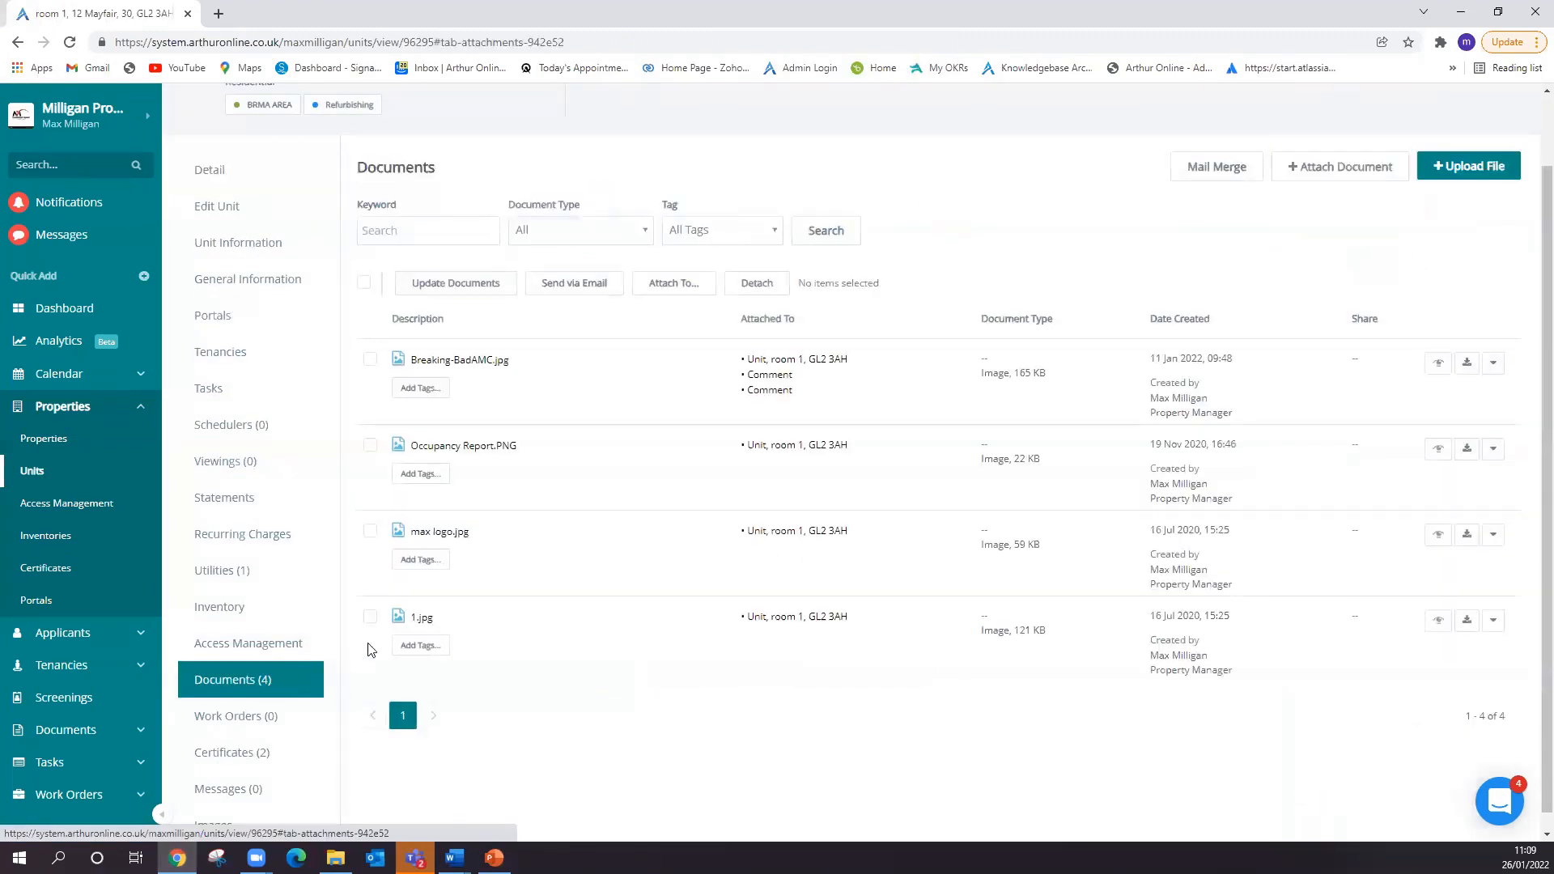
click(370, 358)
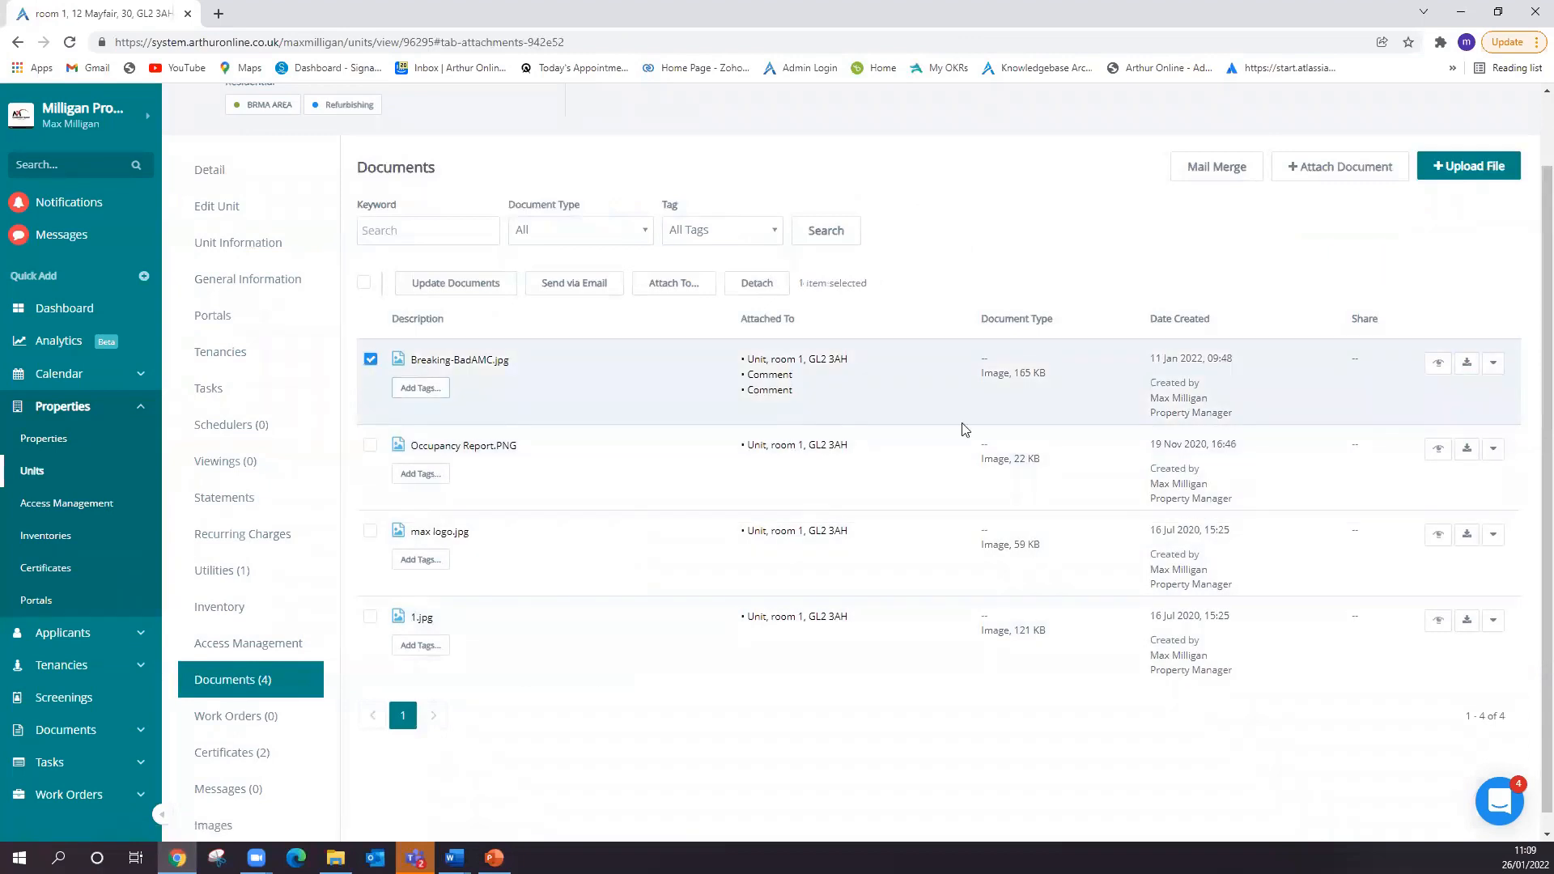
click(1493, 365)
click(1451, 399)
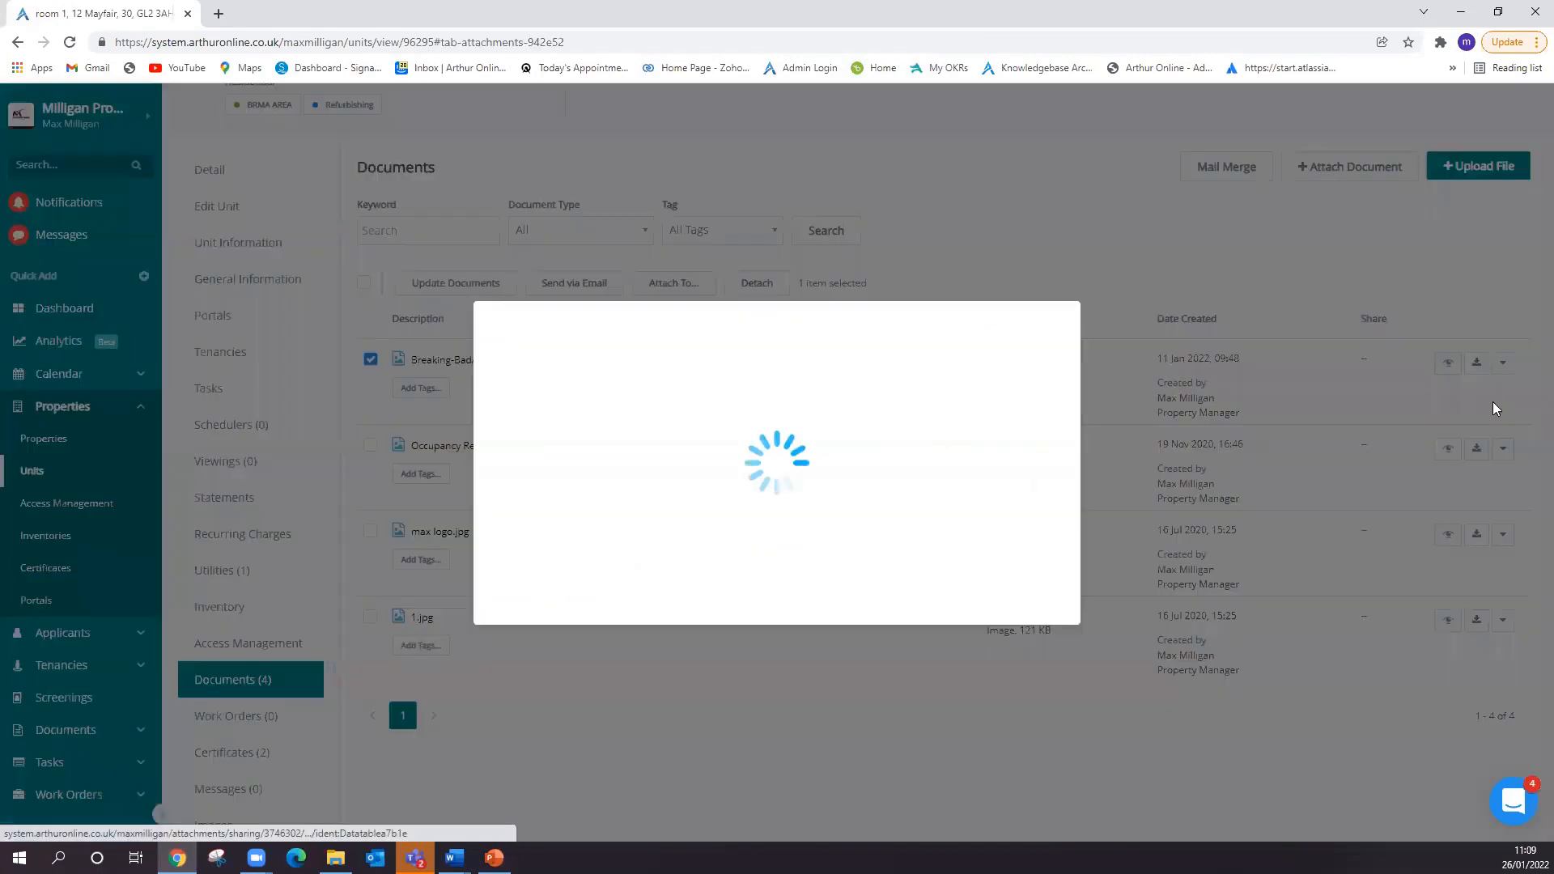
click(723, 432)
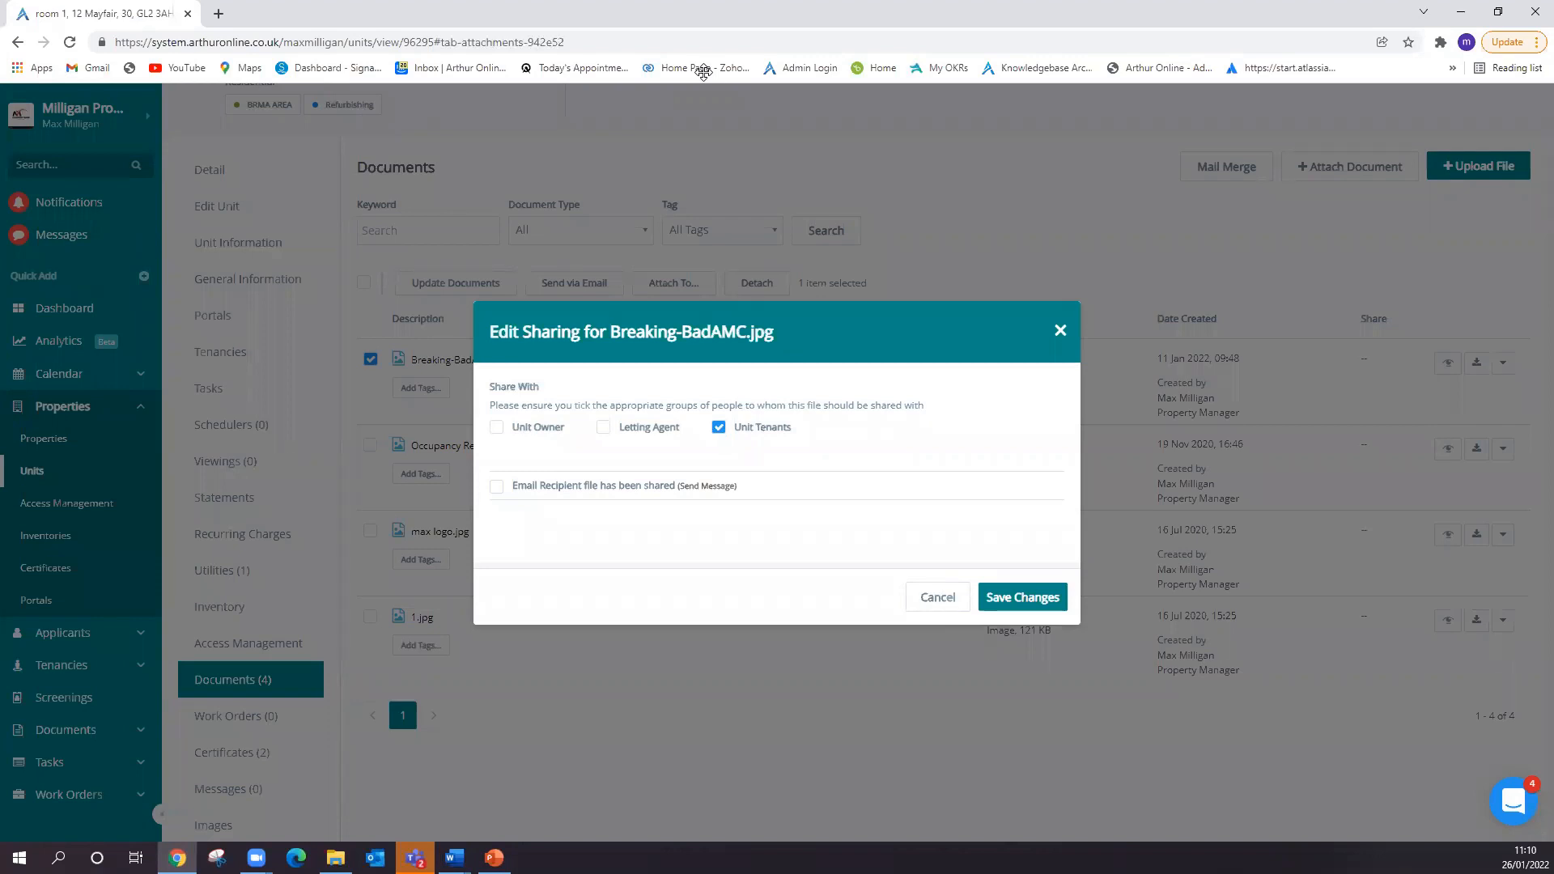
click(1060, 330)
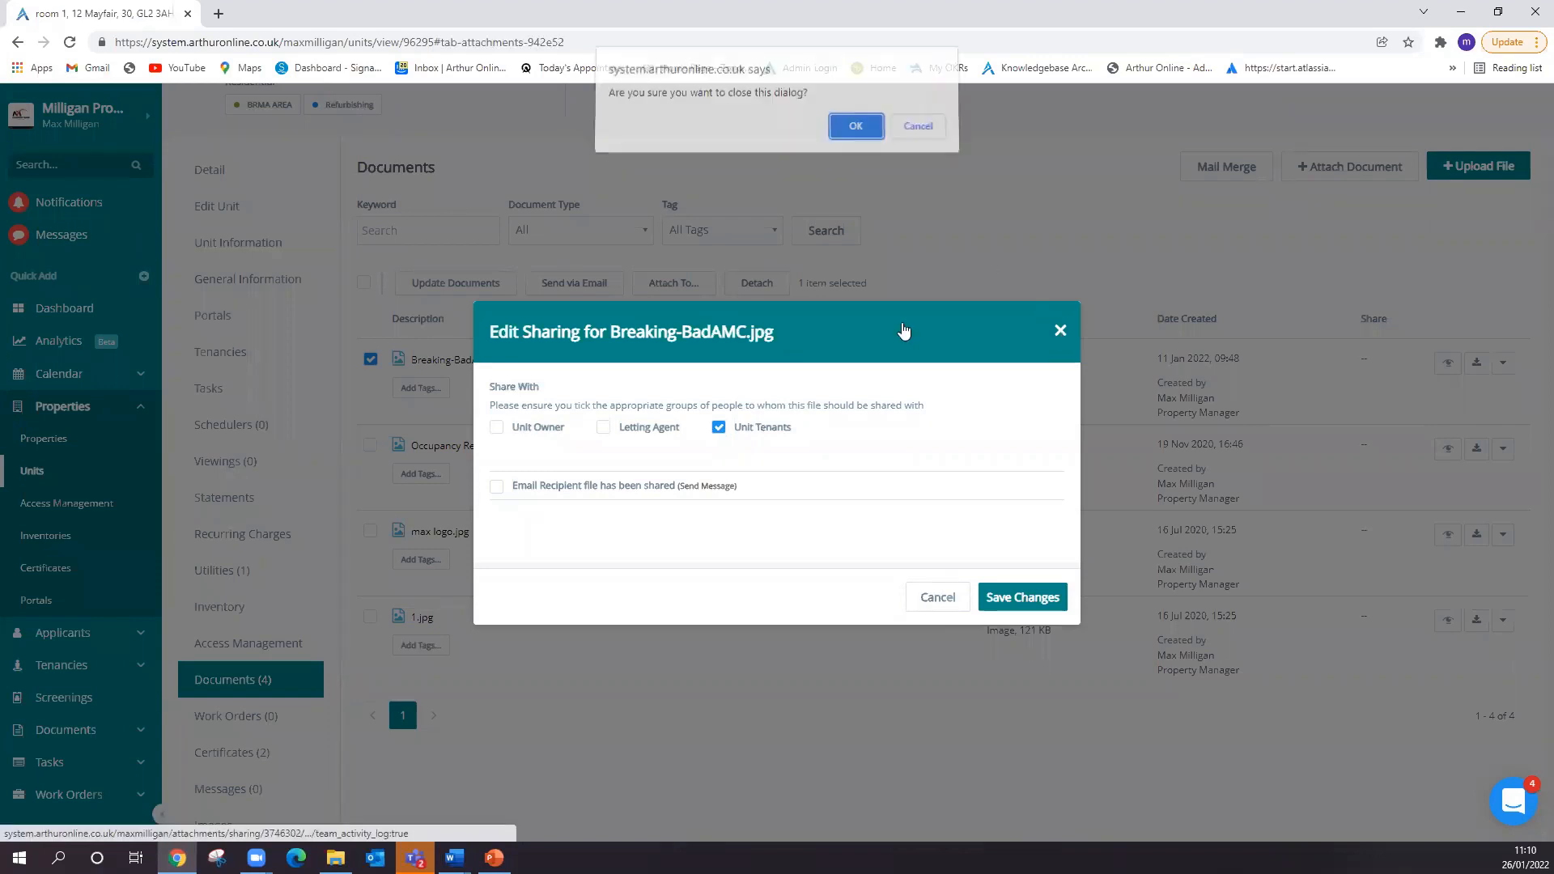
click(855, 134)
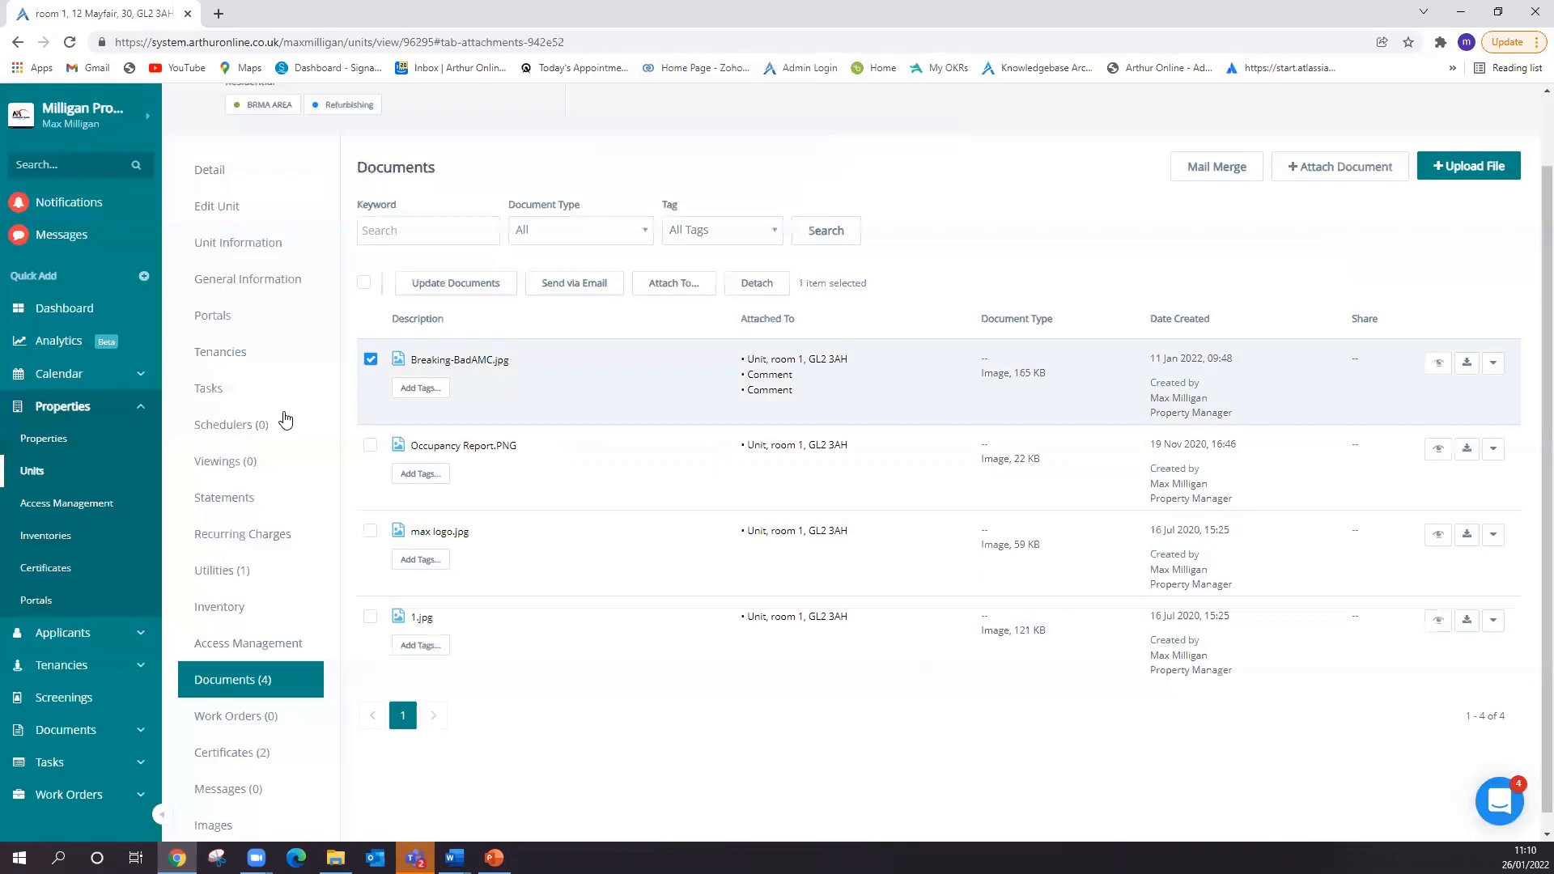
- Examine the sharing options for the newest document of the first listed tenancy, closing them without saving
click(84, 665)
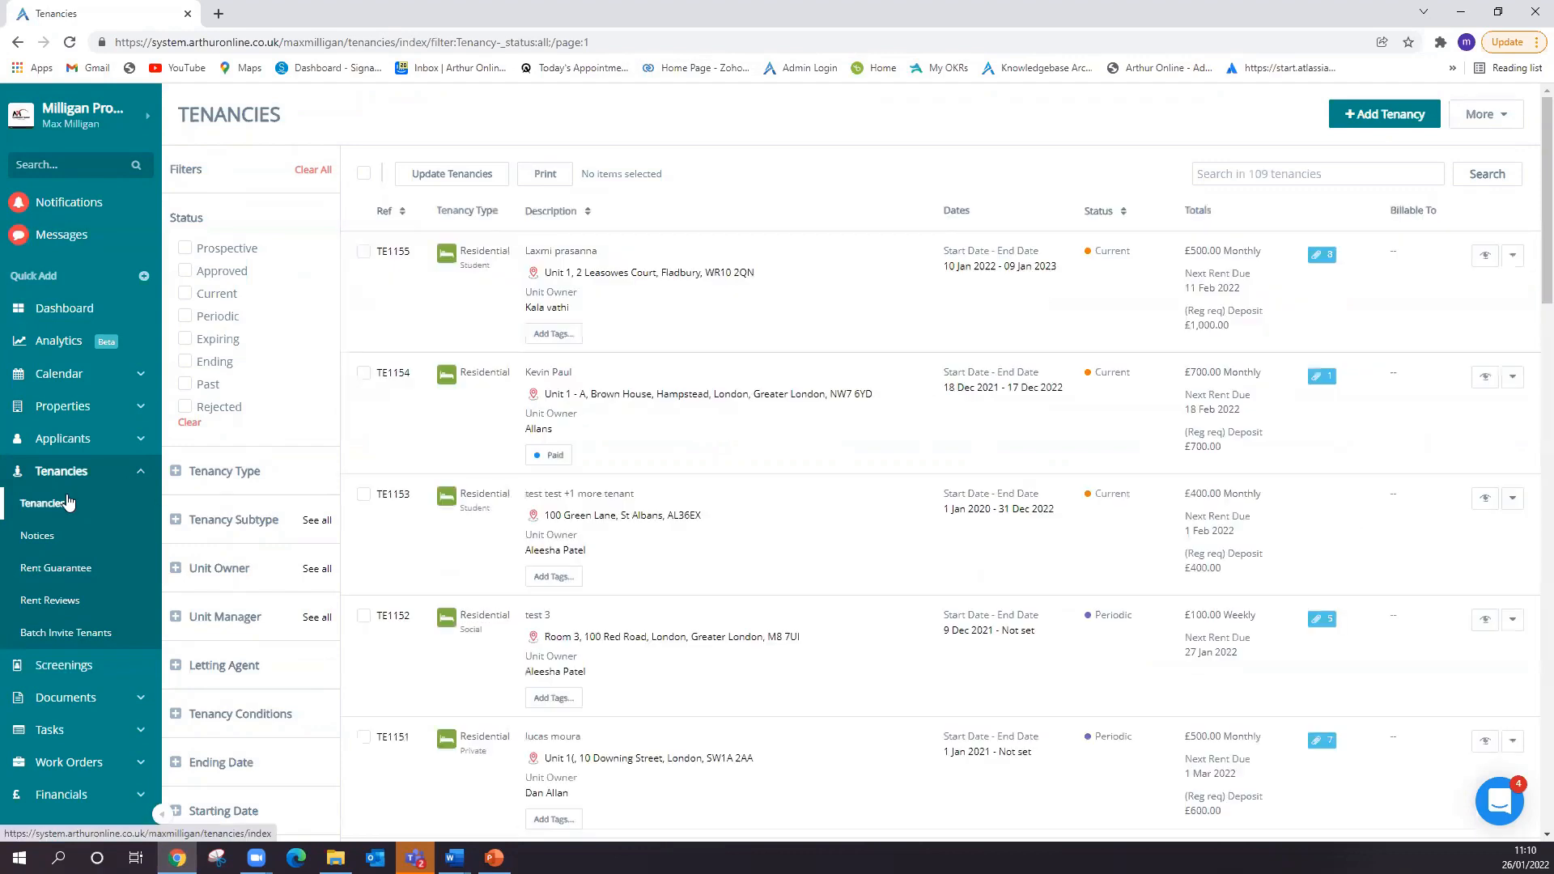
click(409, 261)
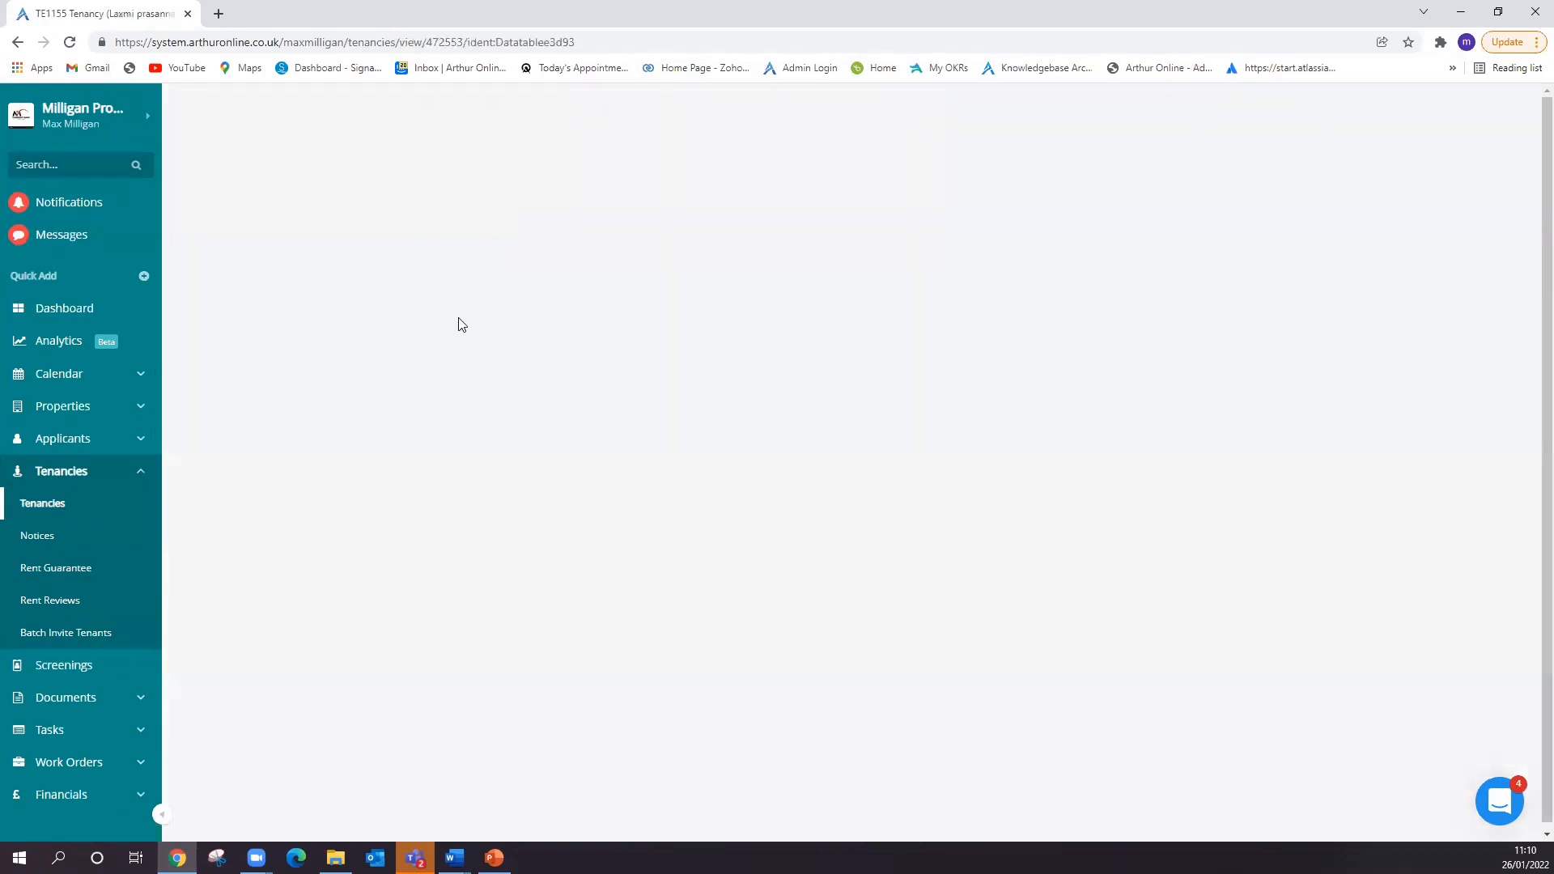
click(245, 683)
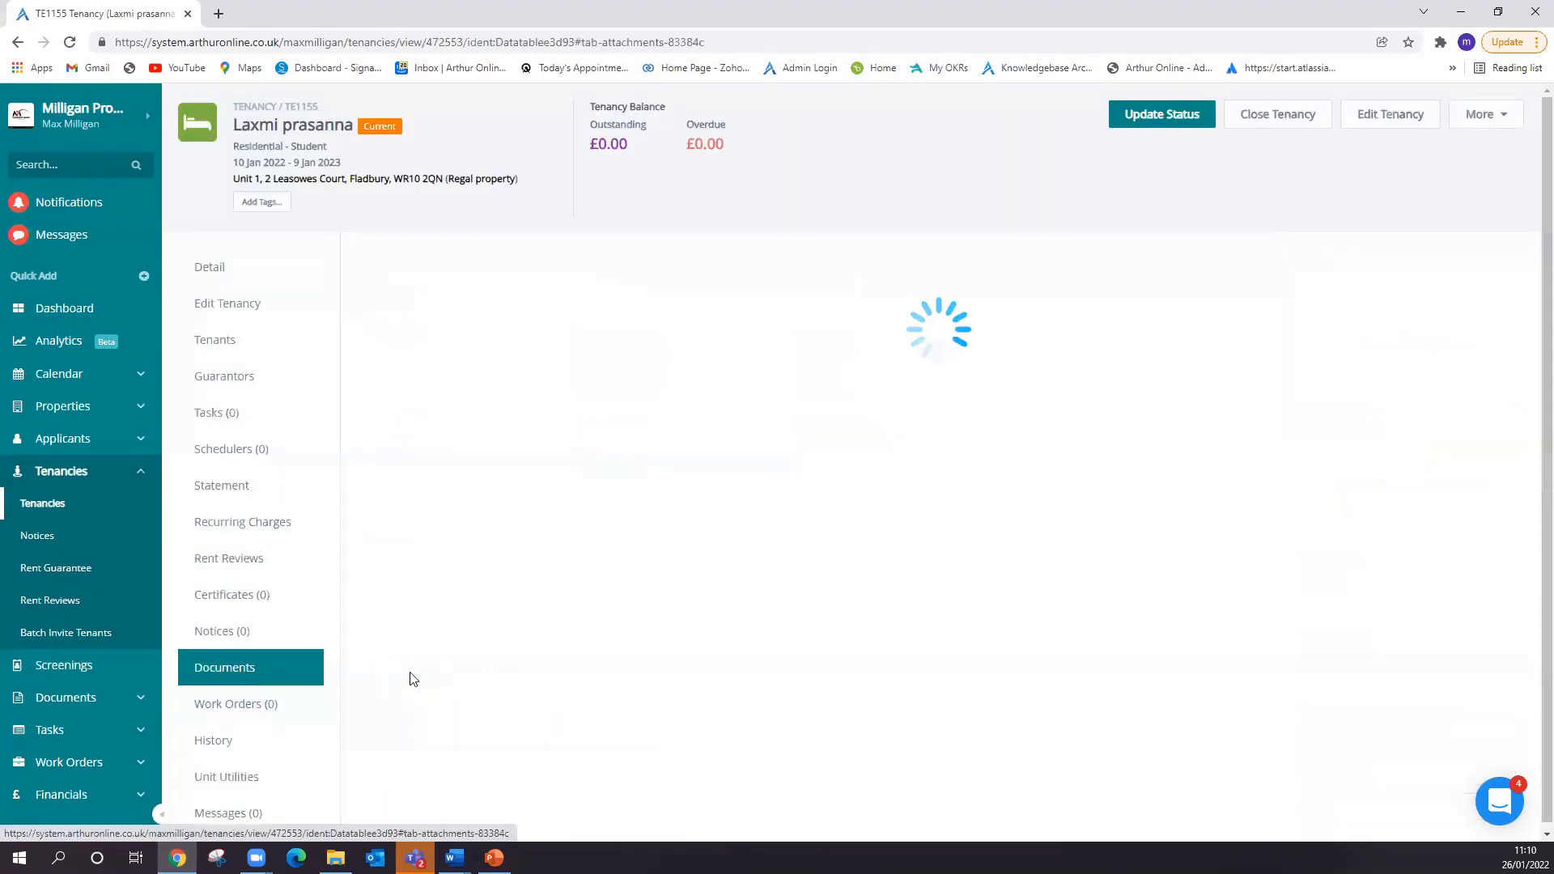
click(370, 456)
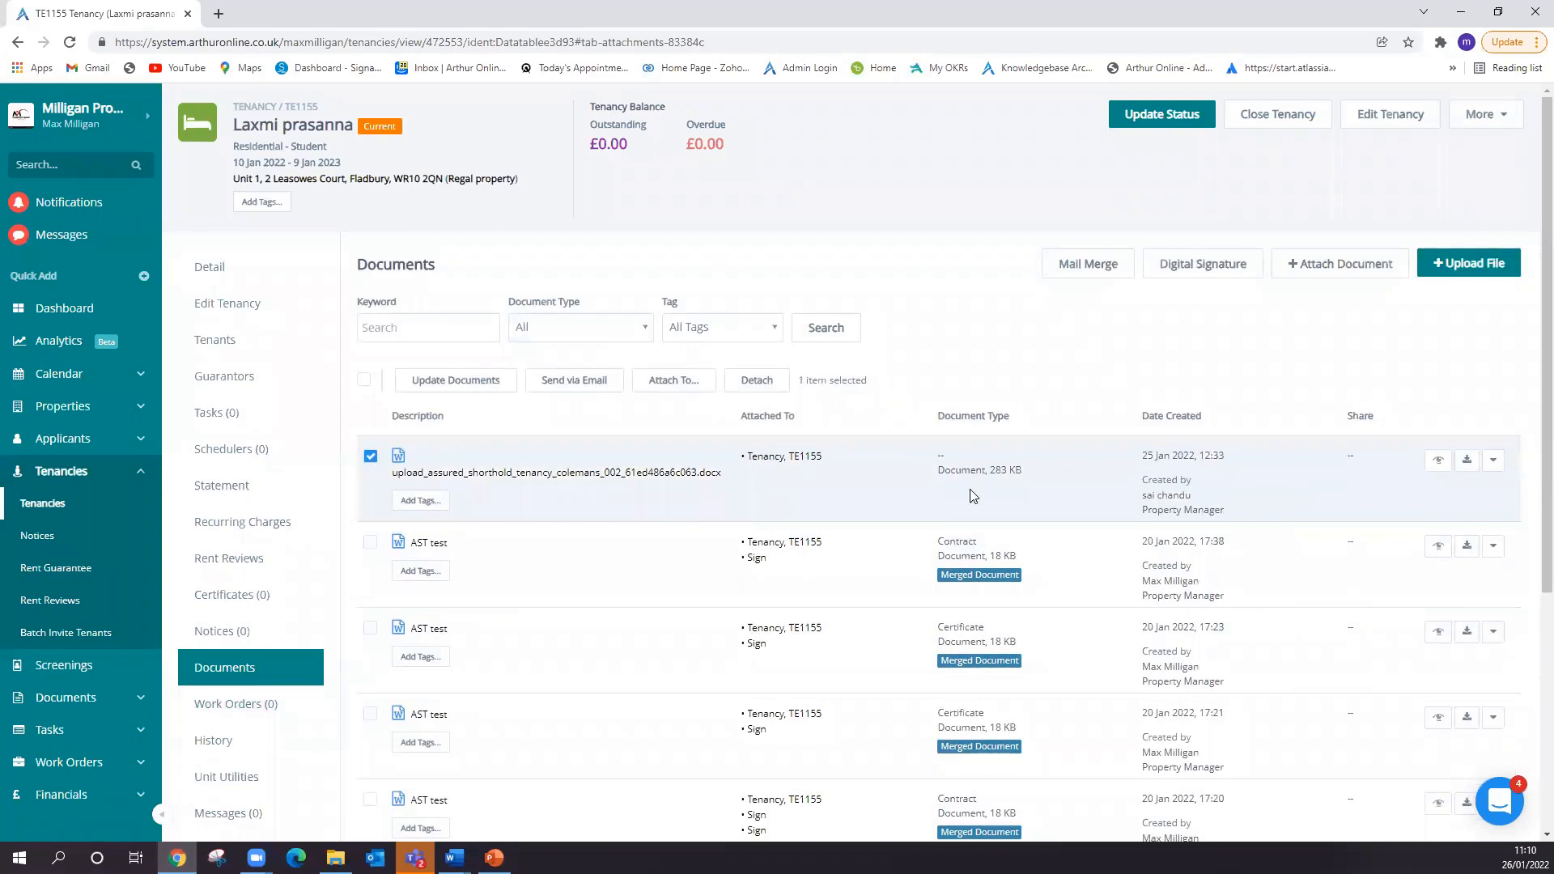
click(1492, 460)
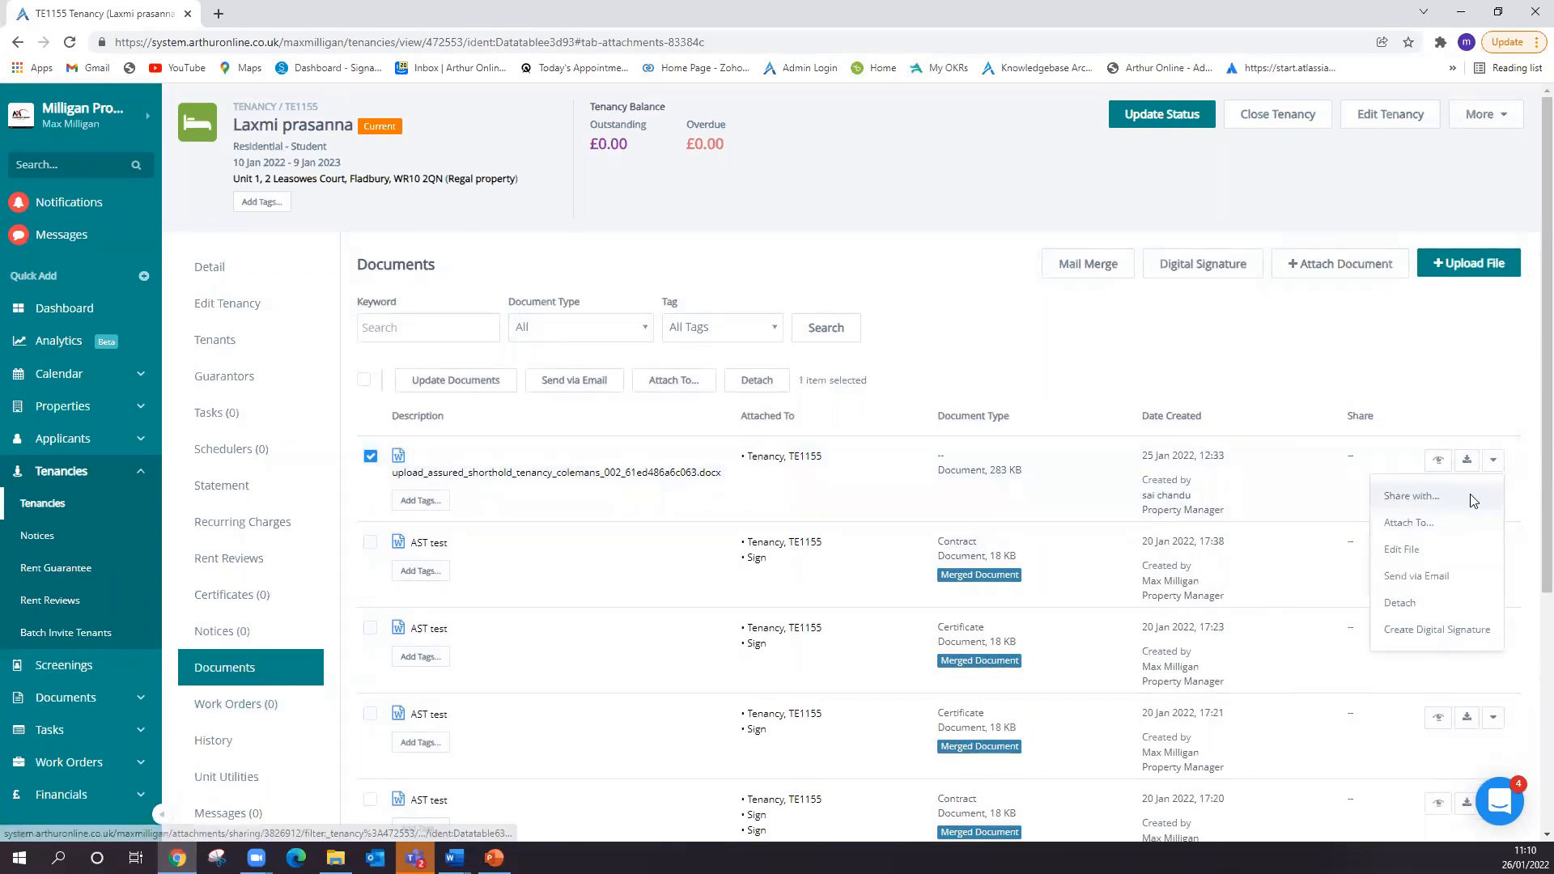
click(1468, 497)
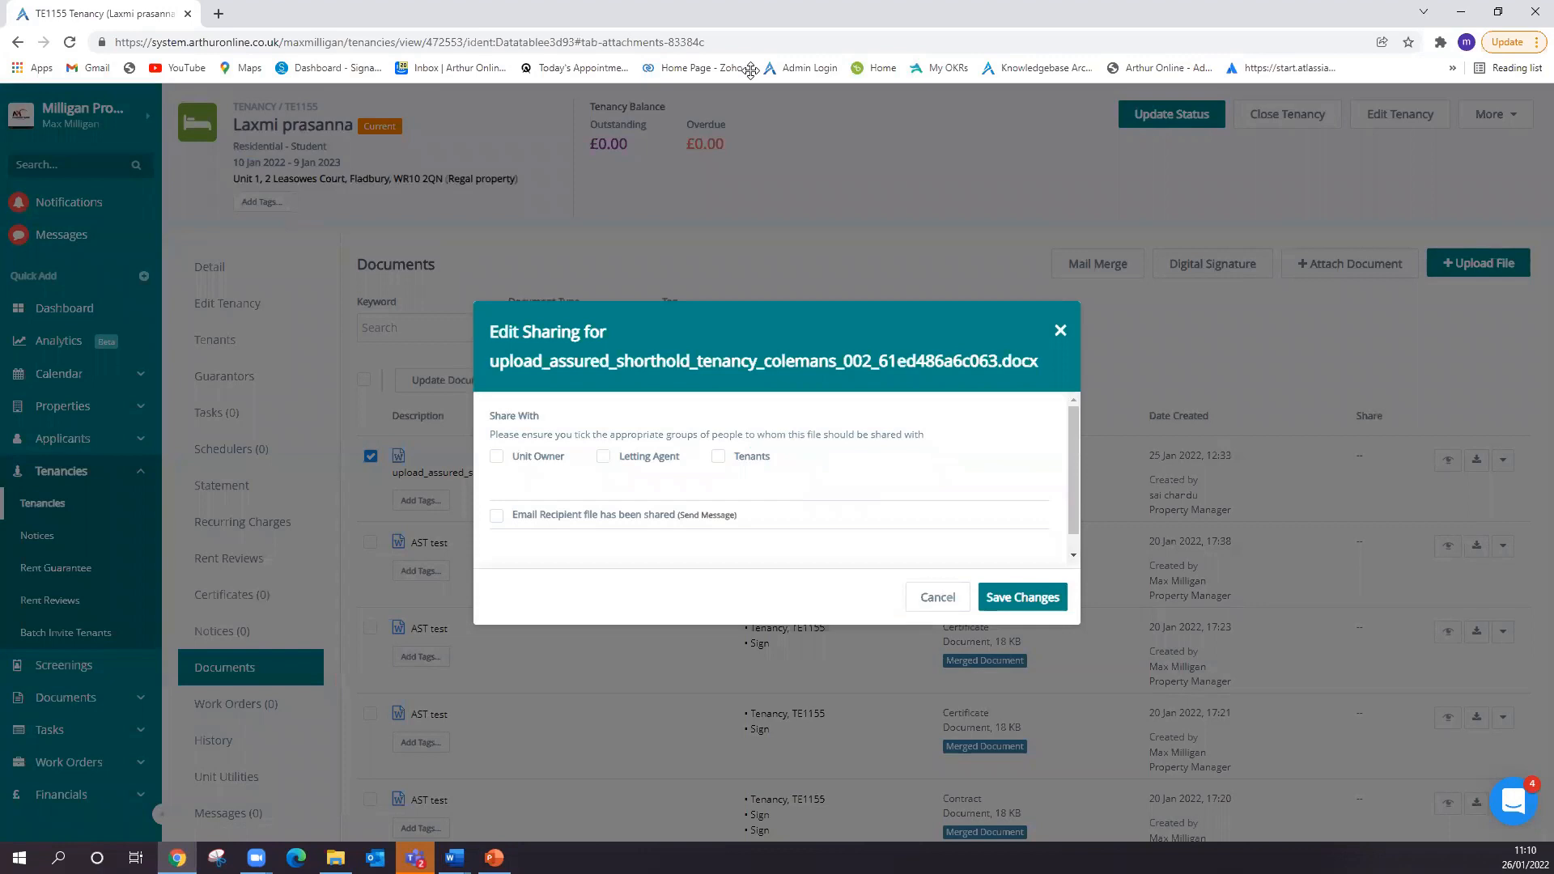
click(1060, 330)
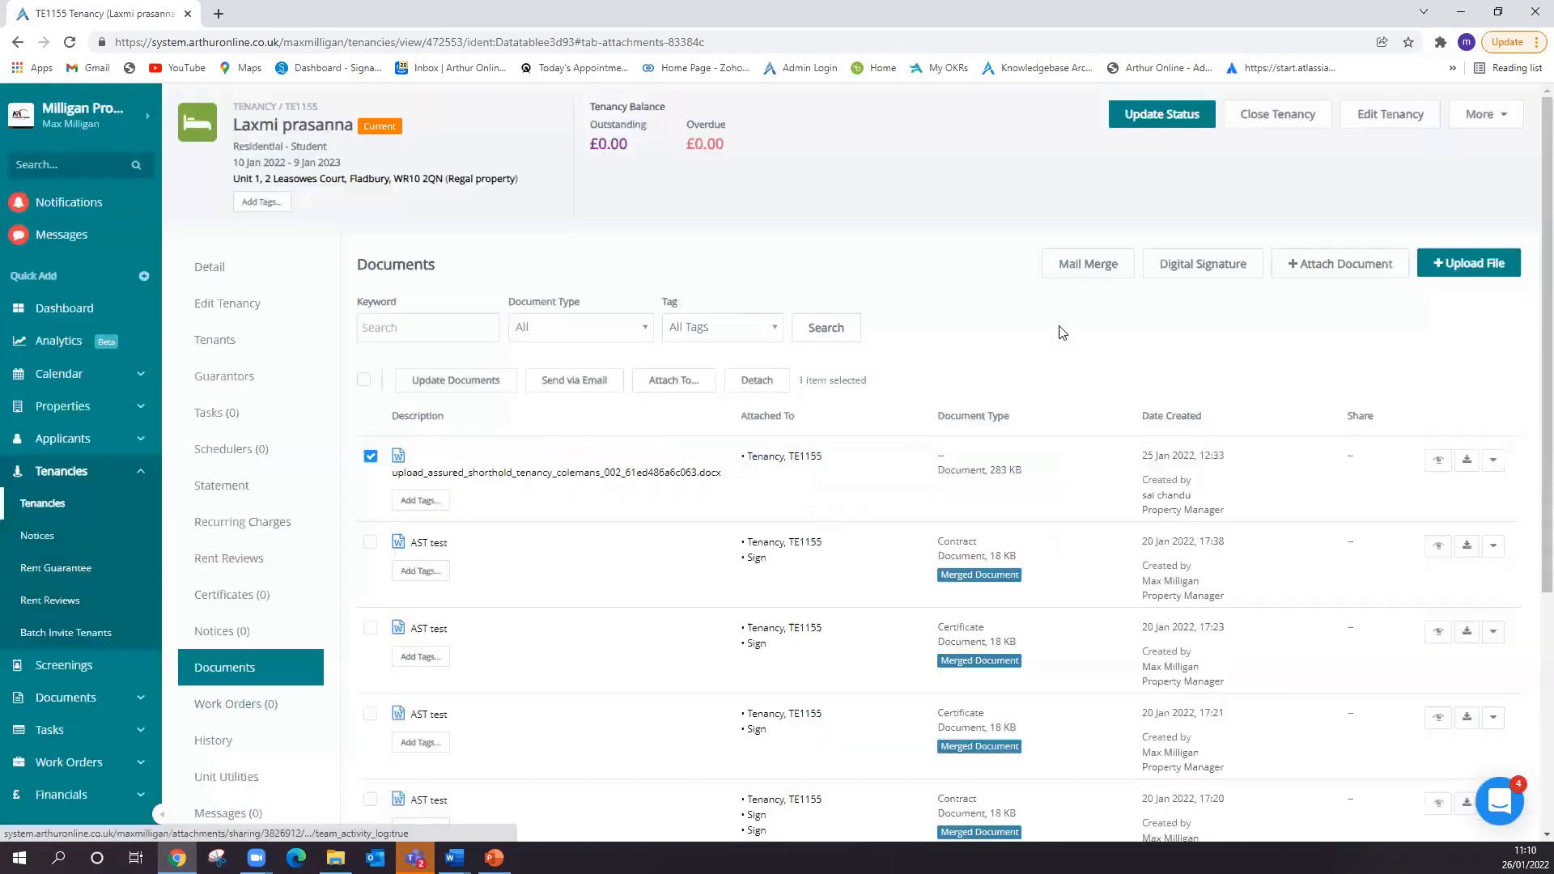
- Return to the main document list and examine the option to share the uploaded spreadsheet with all tenants, without sharing it
click(73, 697)
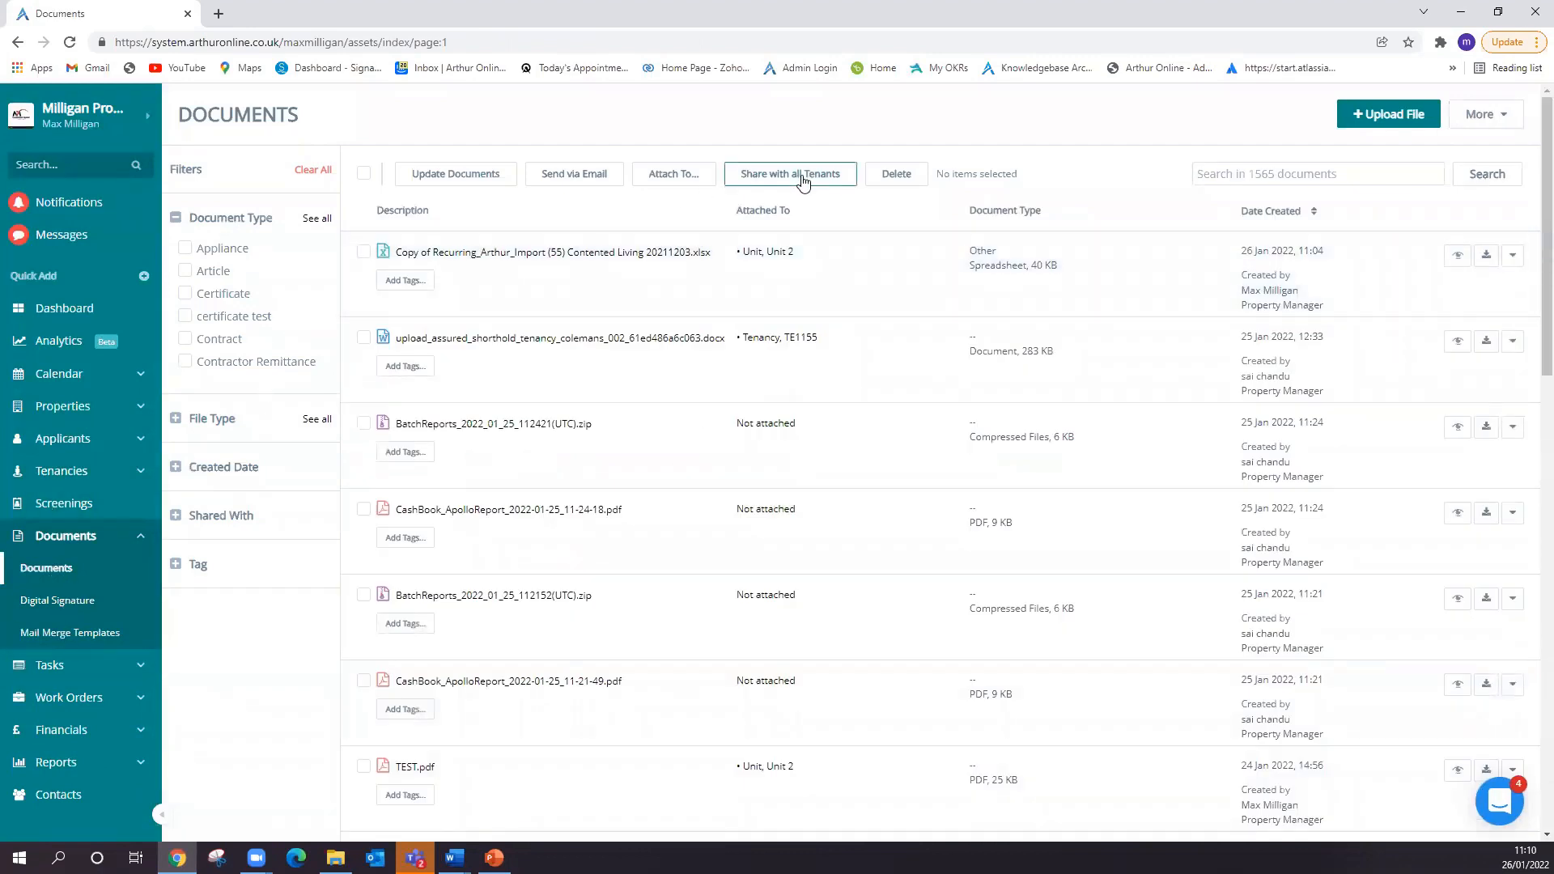
click(363, 251)
click(791, 178)
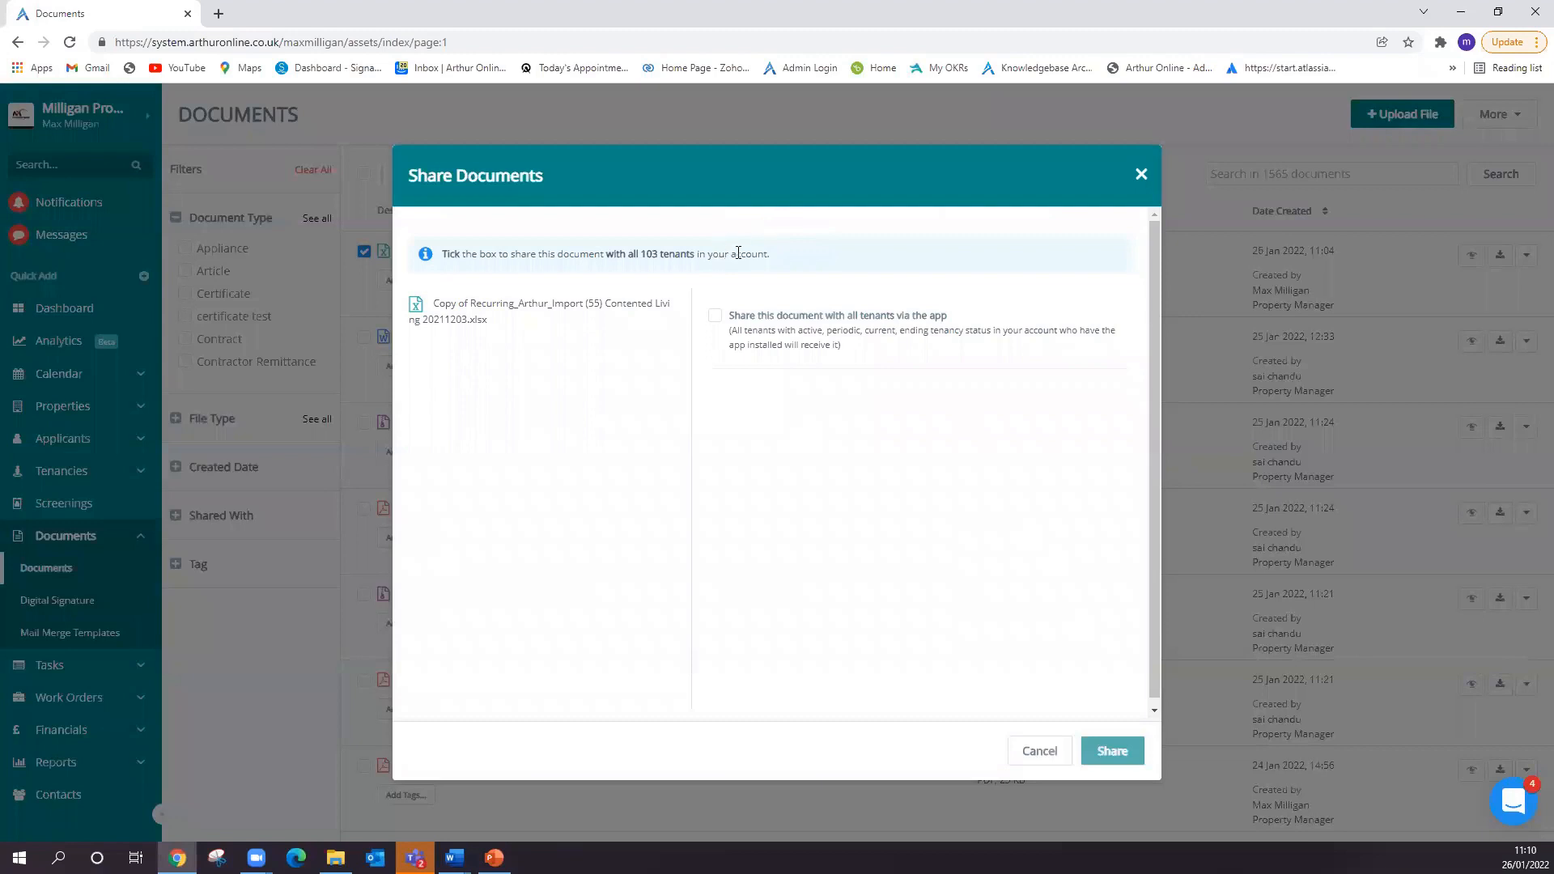
drag(777, 260, 460, 255)
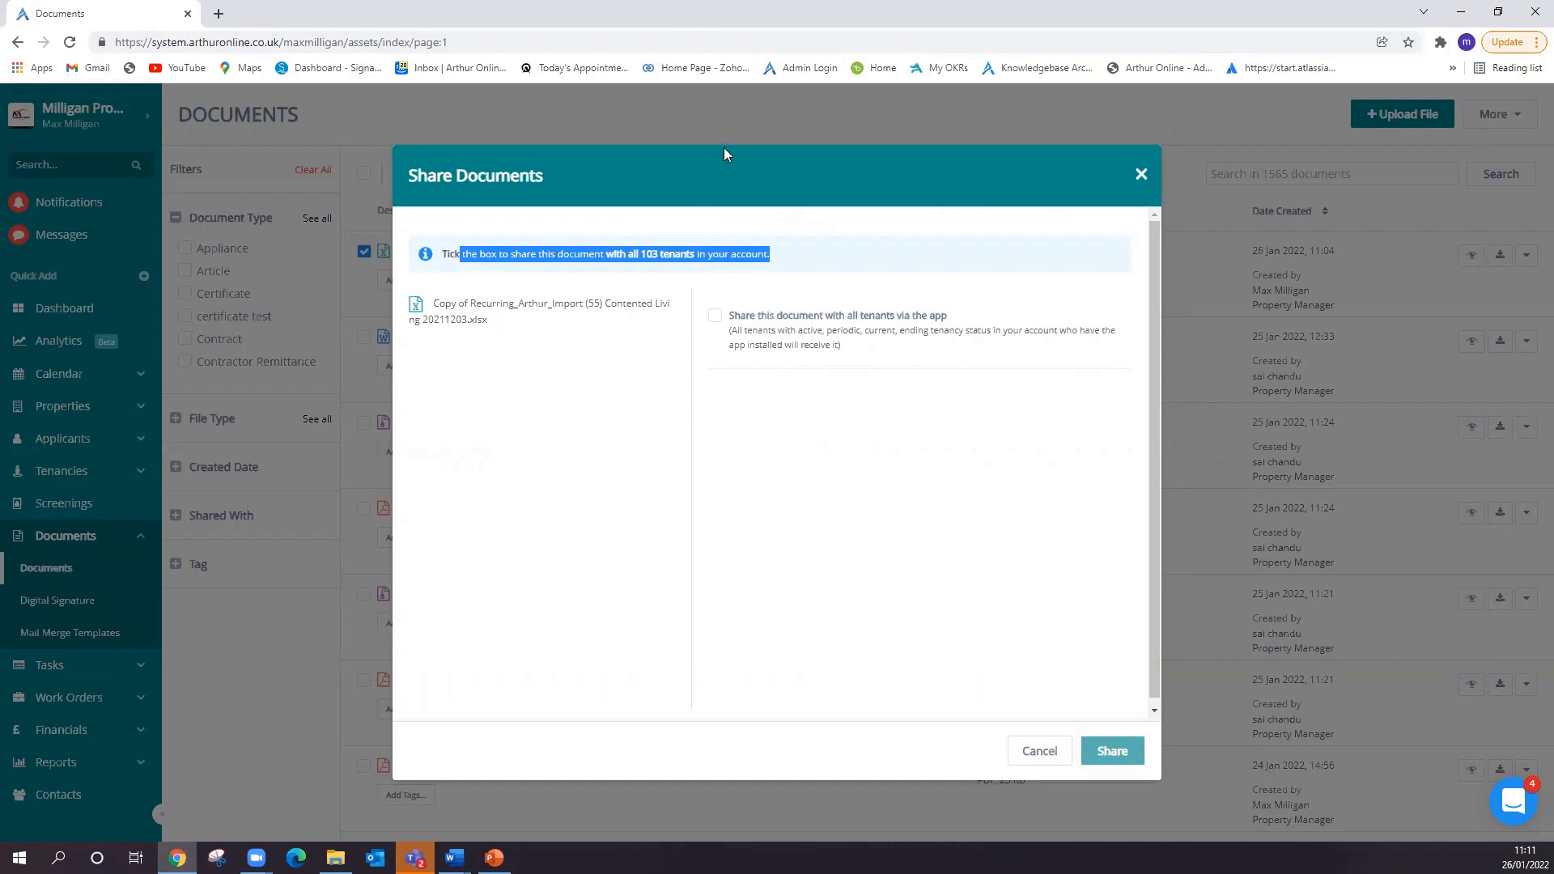
click(1141, 174)
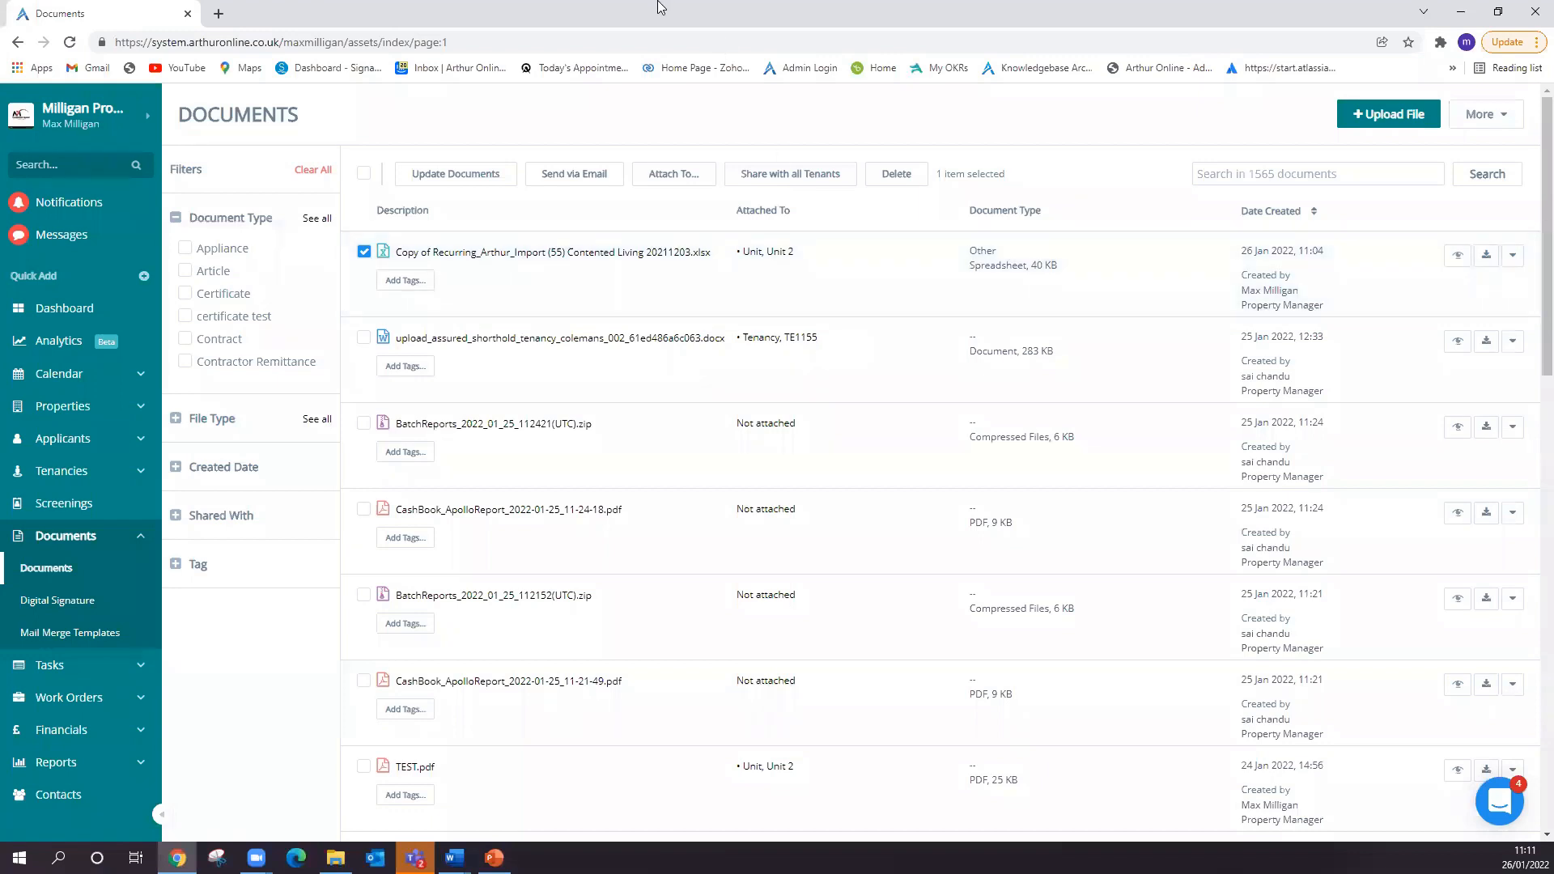
- Reselect the uploaded spreadsheet and prepare to send it via email, finding a tenant by name as the recipient
click(366, 254)
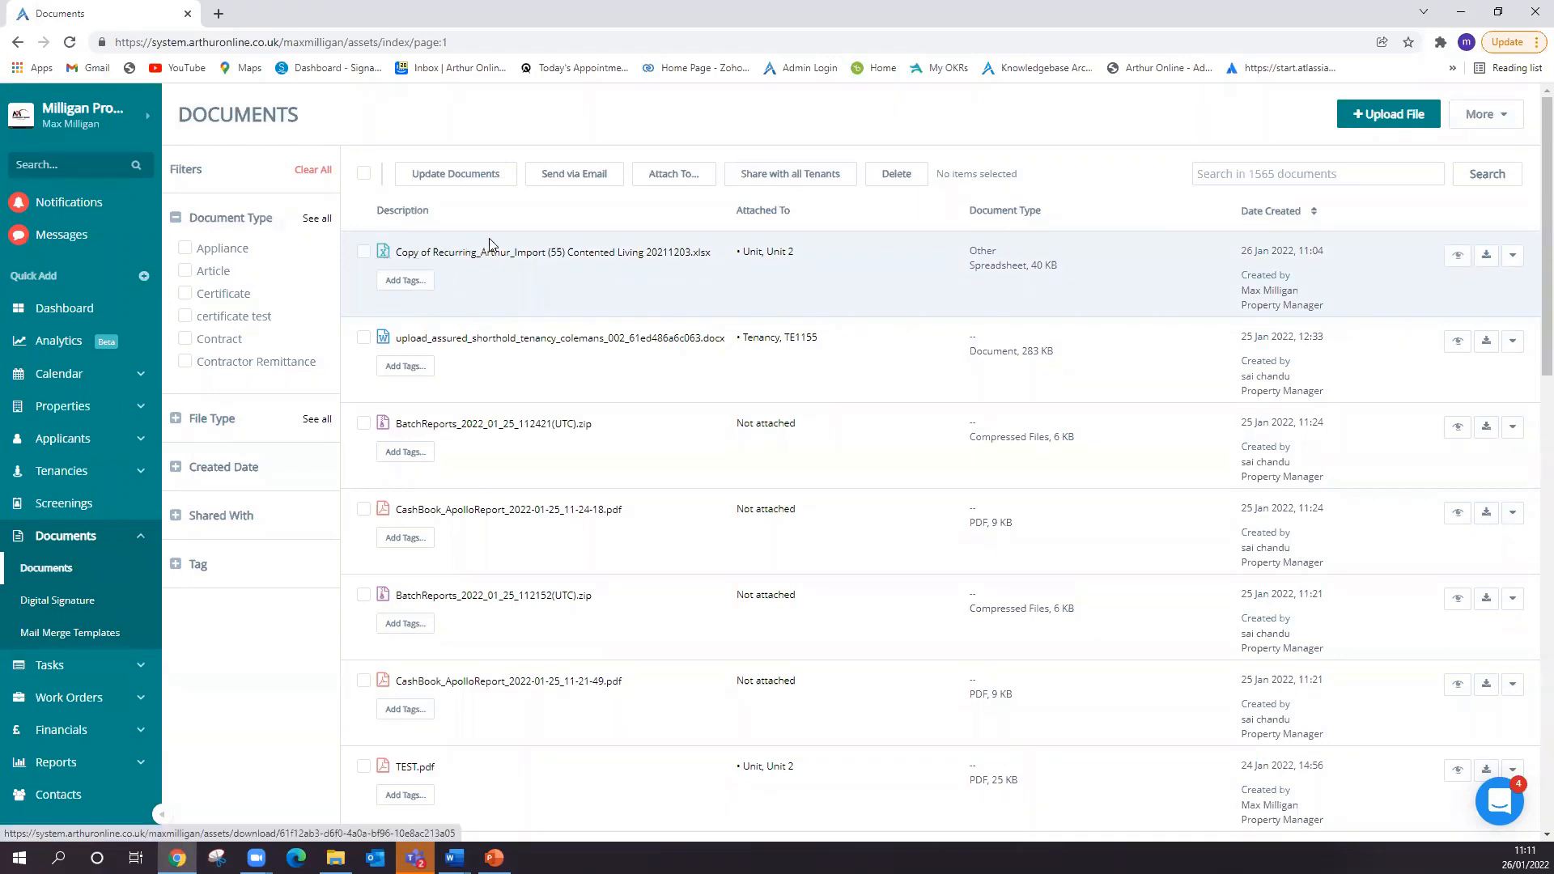
click(364, 251)
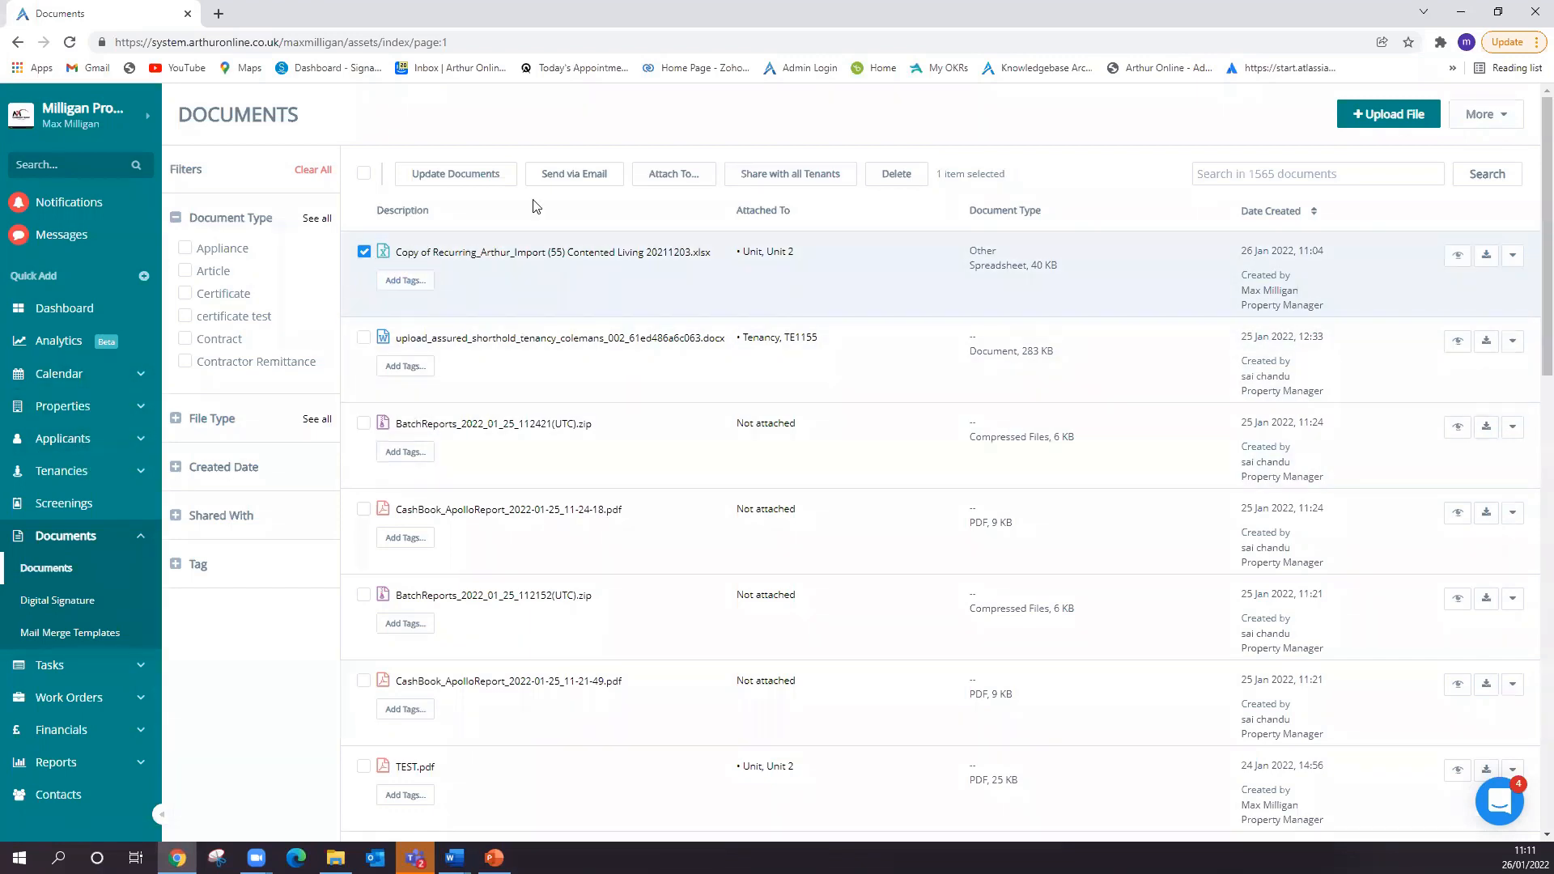
click(564, 182)
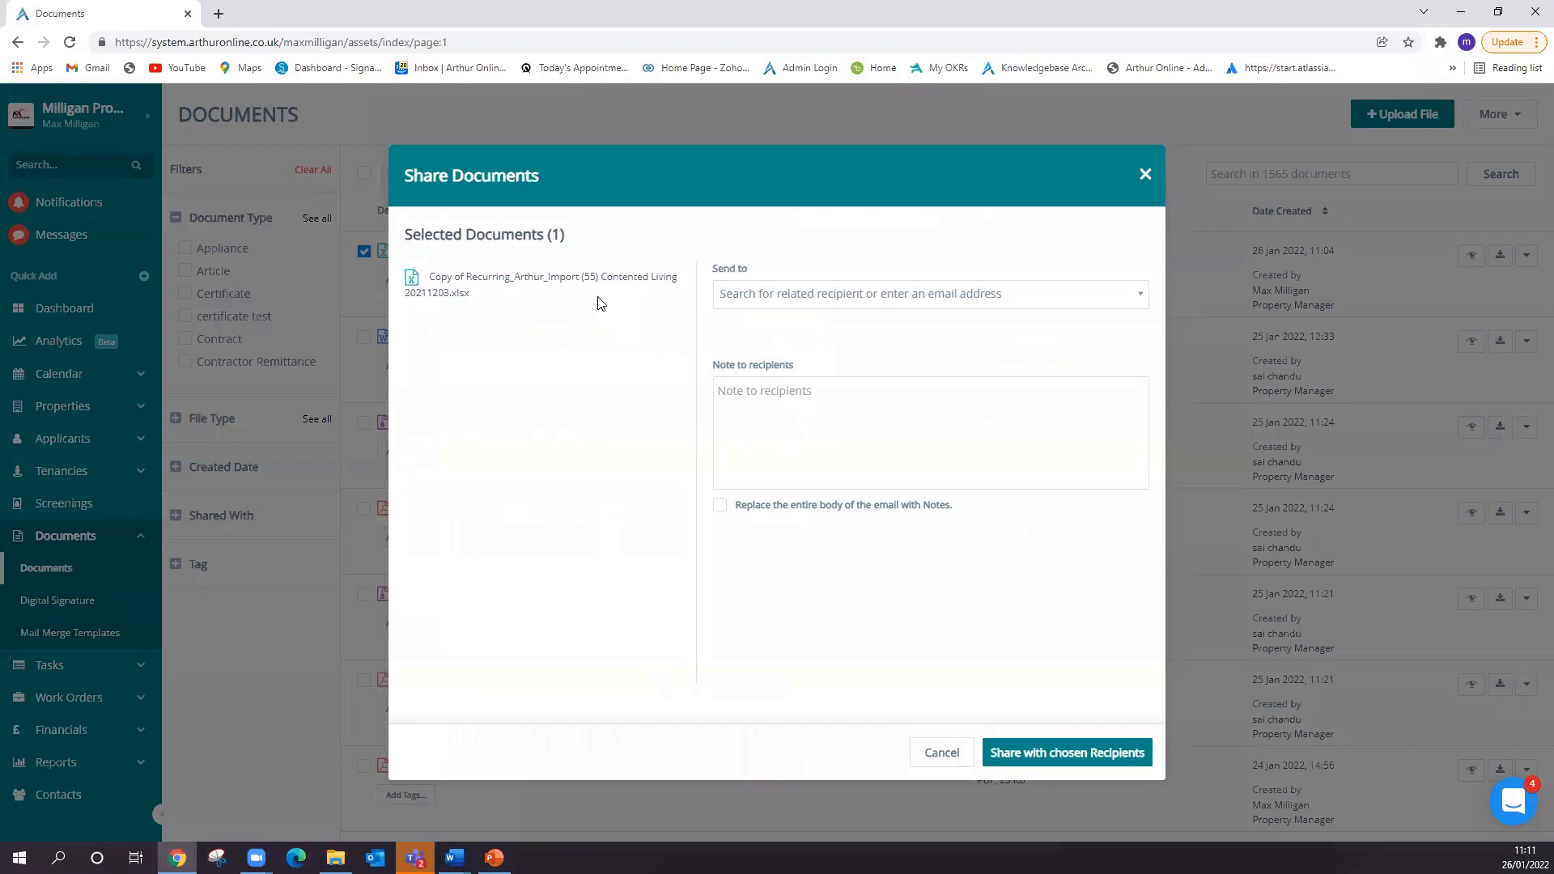
click(805, 298)
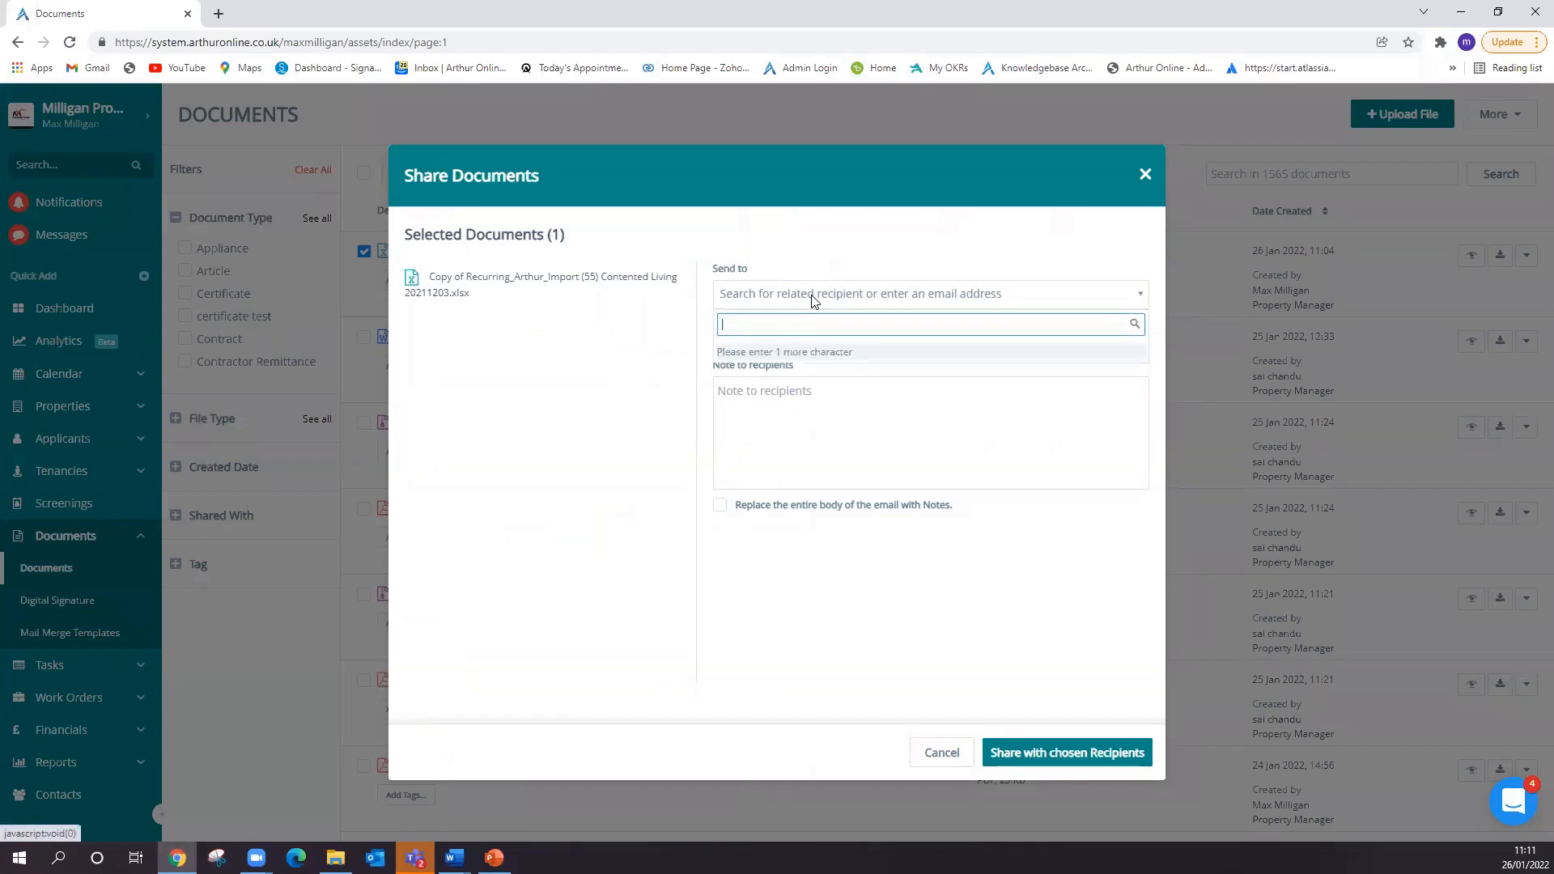
text(sa)
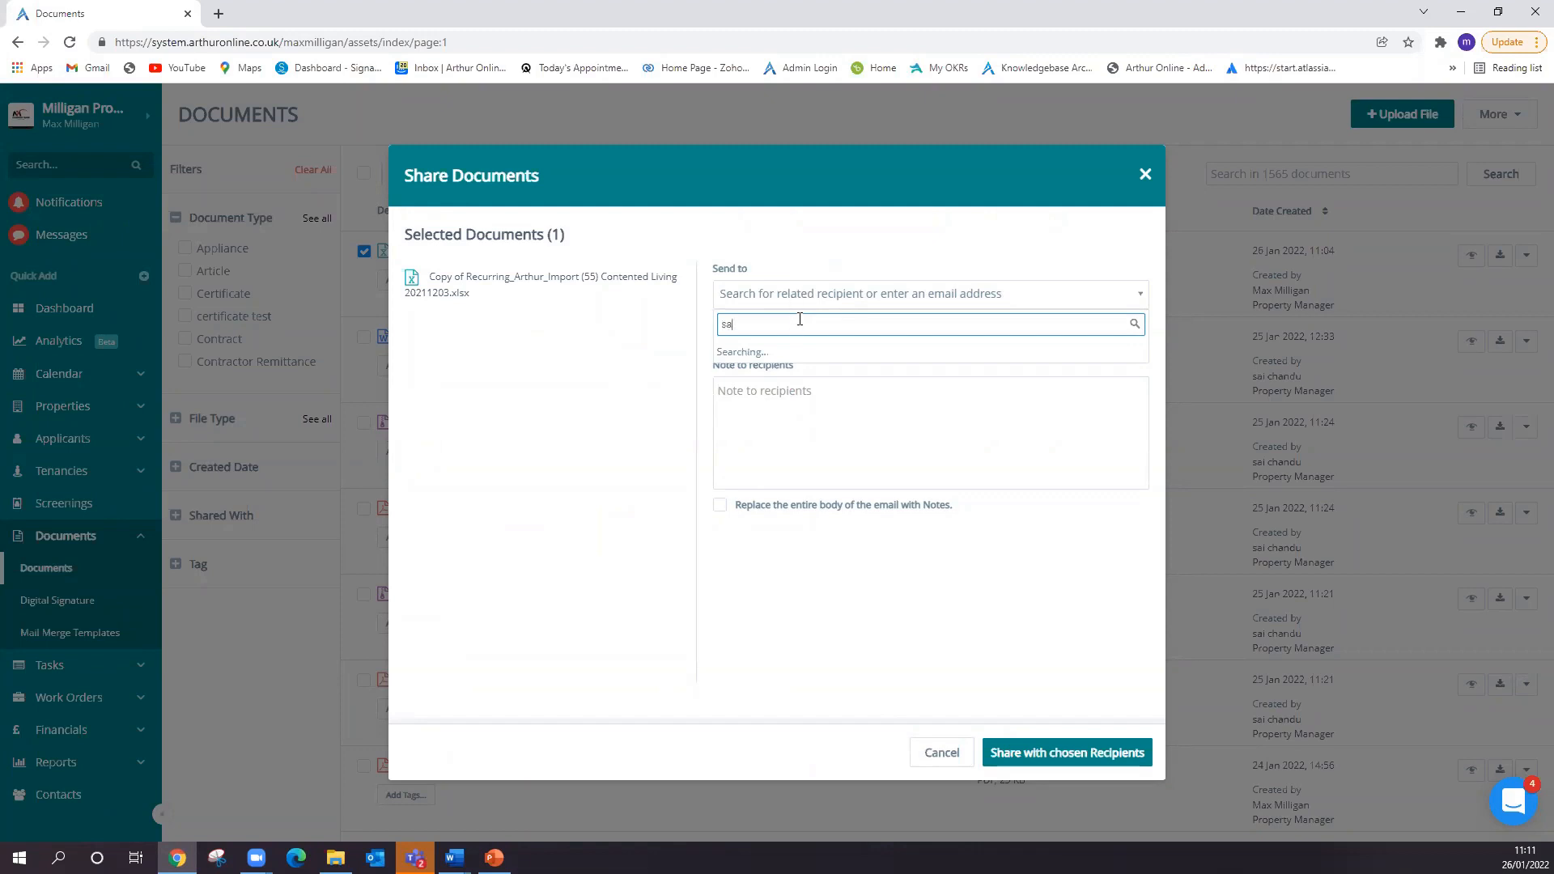
click(843, 354)
- Write a recipient note greeting the tenant and ending "please look at this doc", and discard the email without sending
click(793, 437)
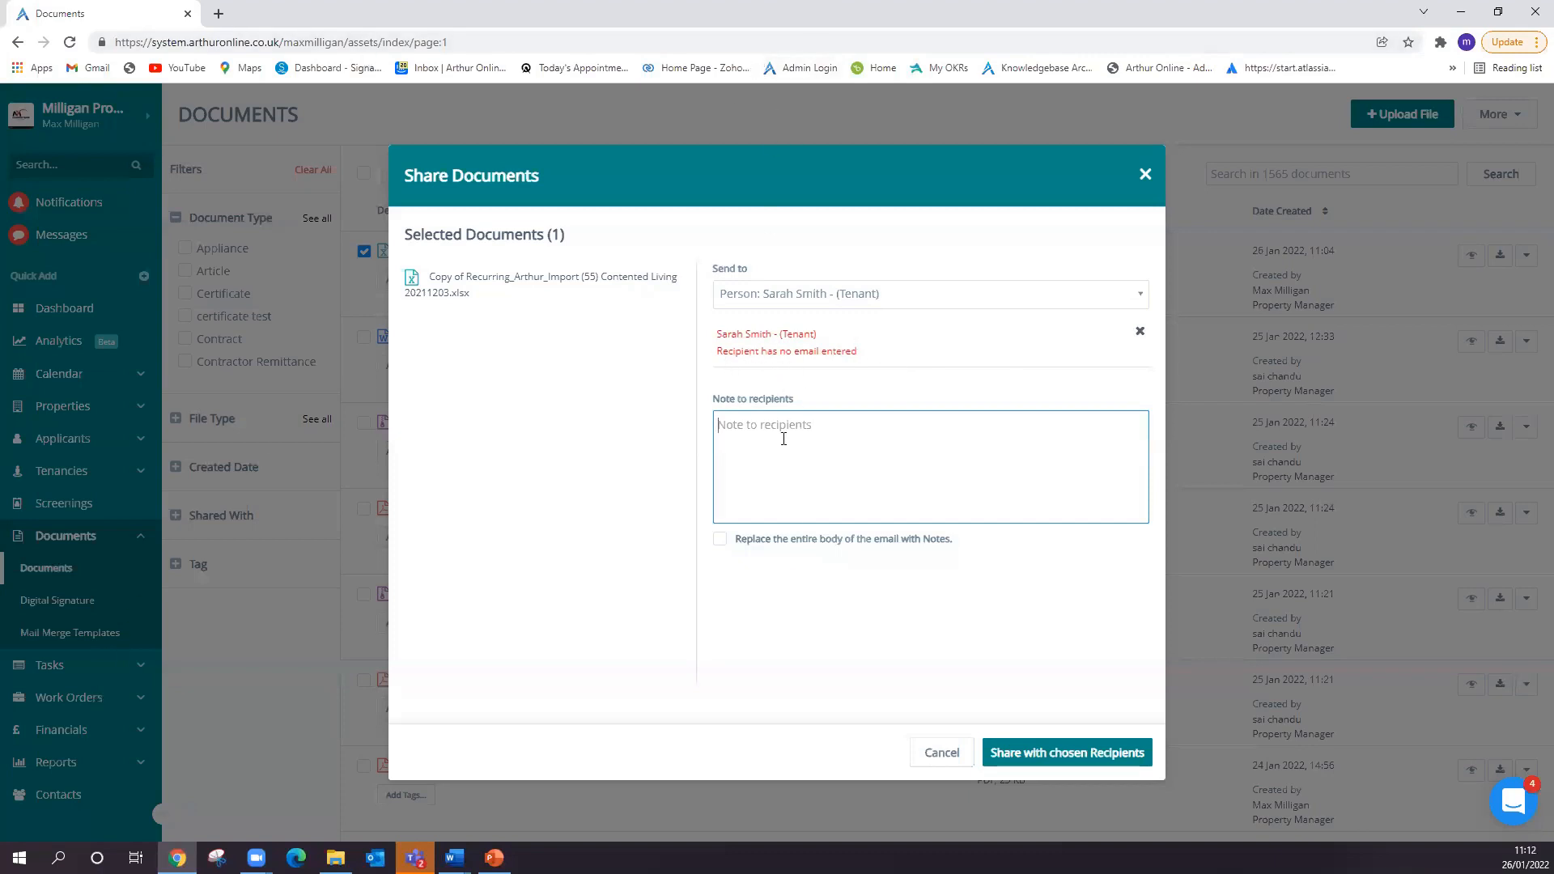
text(H)
text(please)
key(BackSpace)
key(BackSpace)
key(BackSpace)
text(ease look at this odoc)
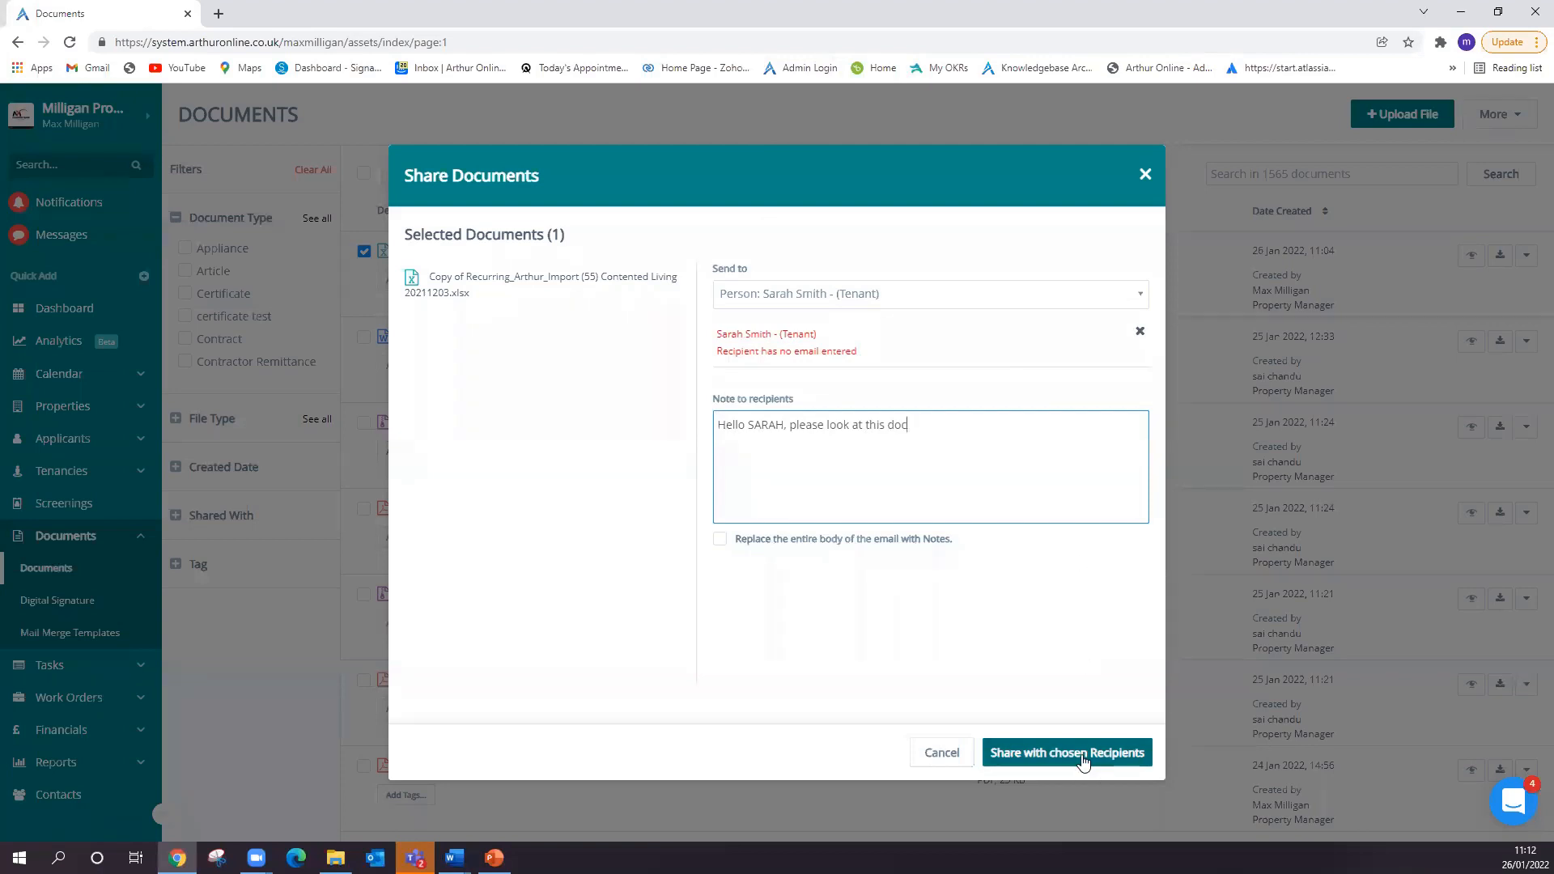
click(1145, 174)
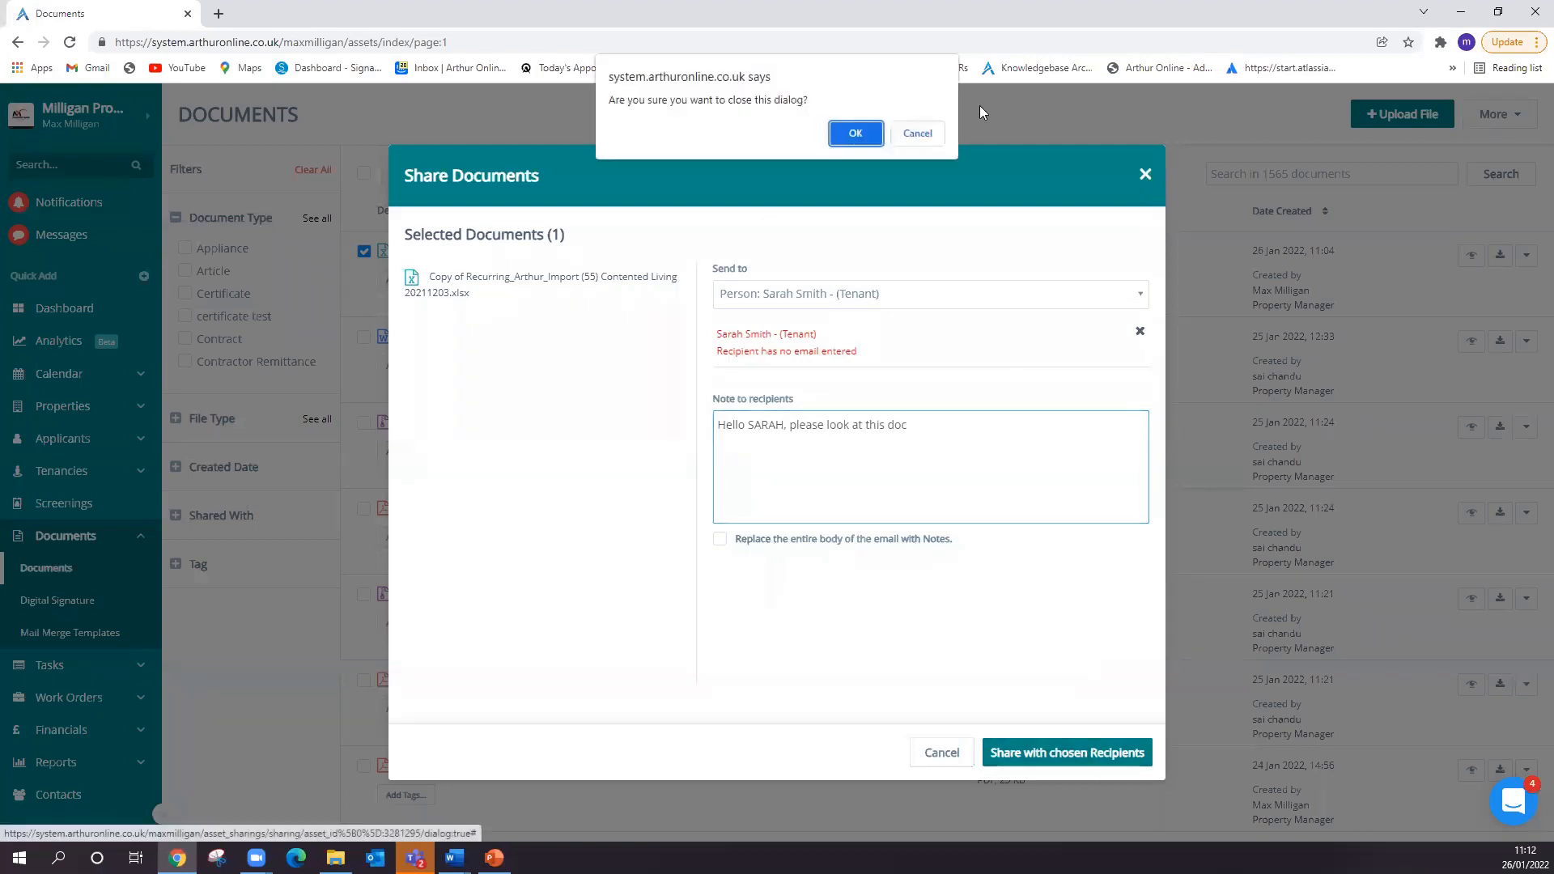
click(862, 132)
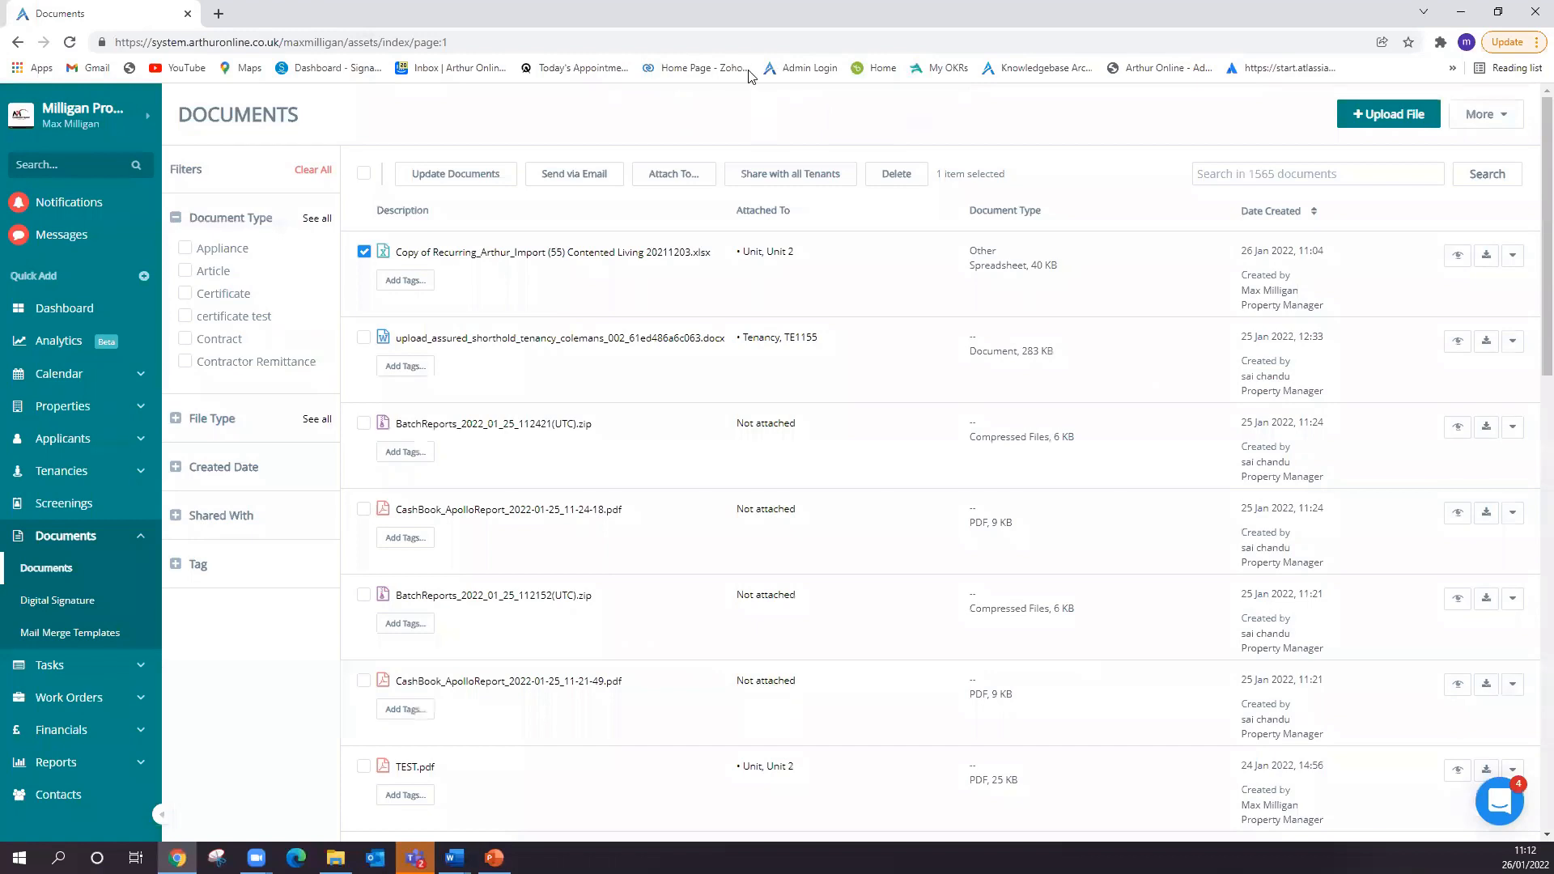
- Open the account's email and SMS history to view the sent emails, and return to the document list
click(126, 133)
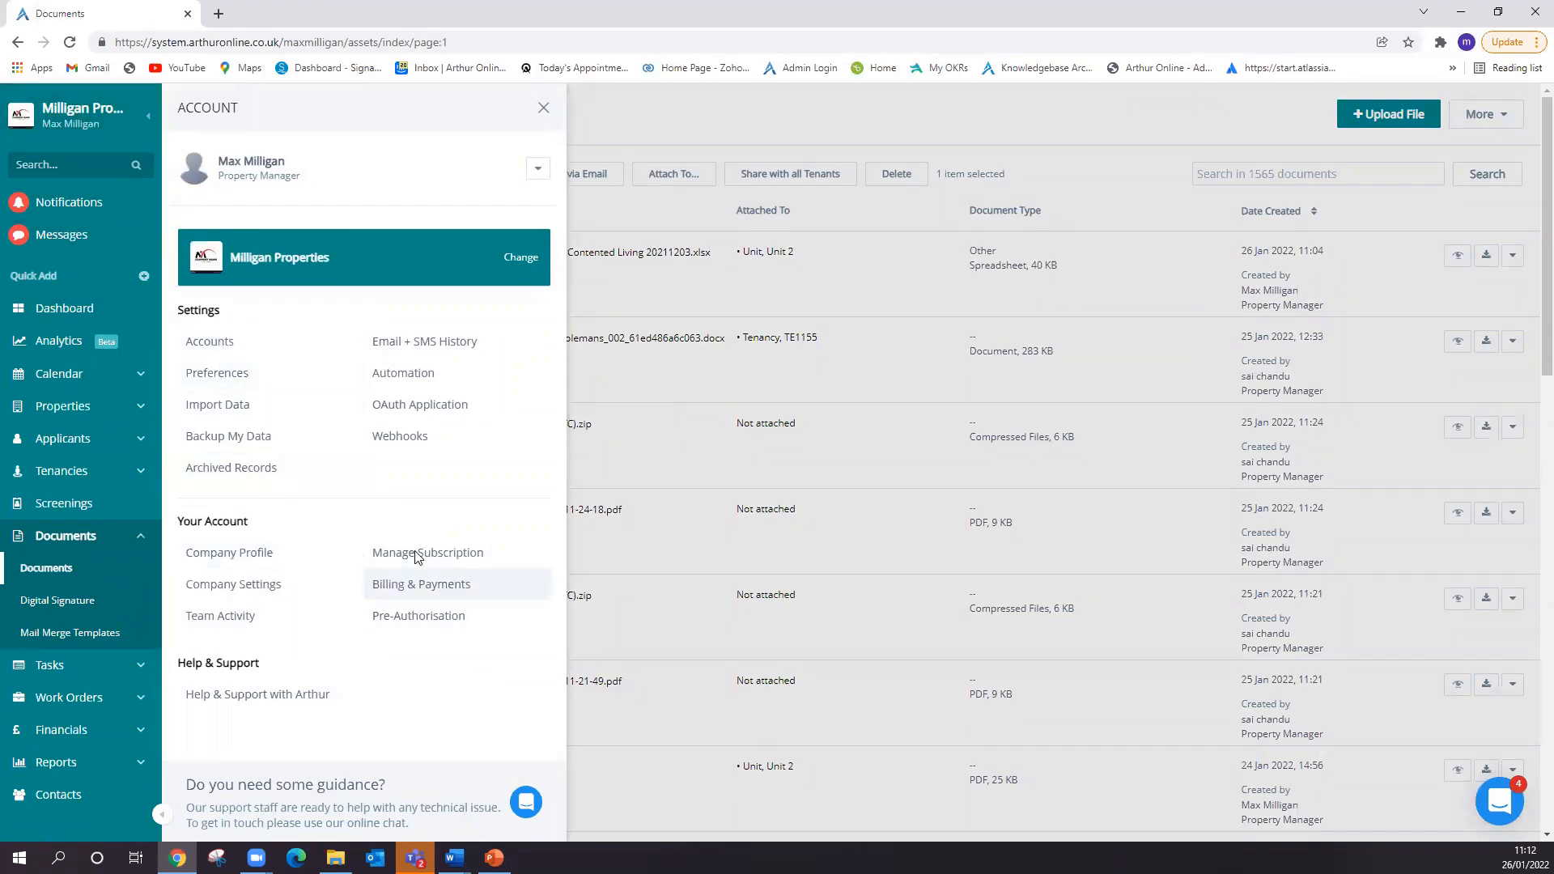
click(447, 343)
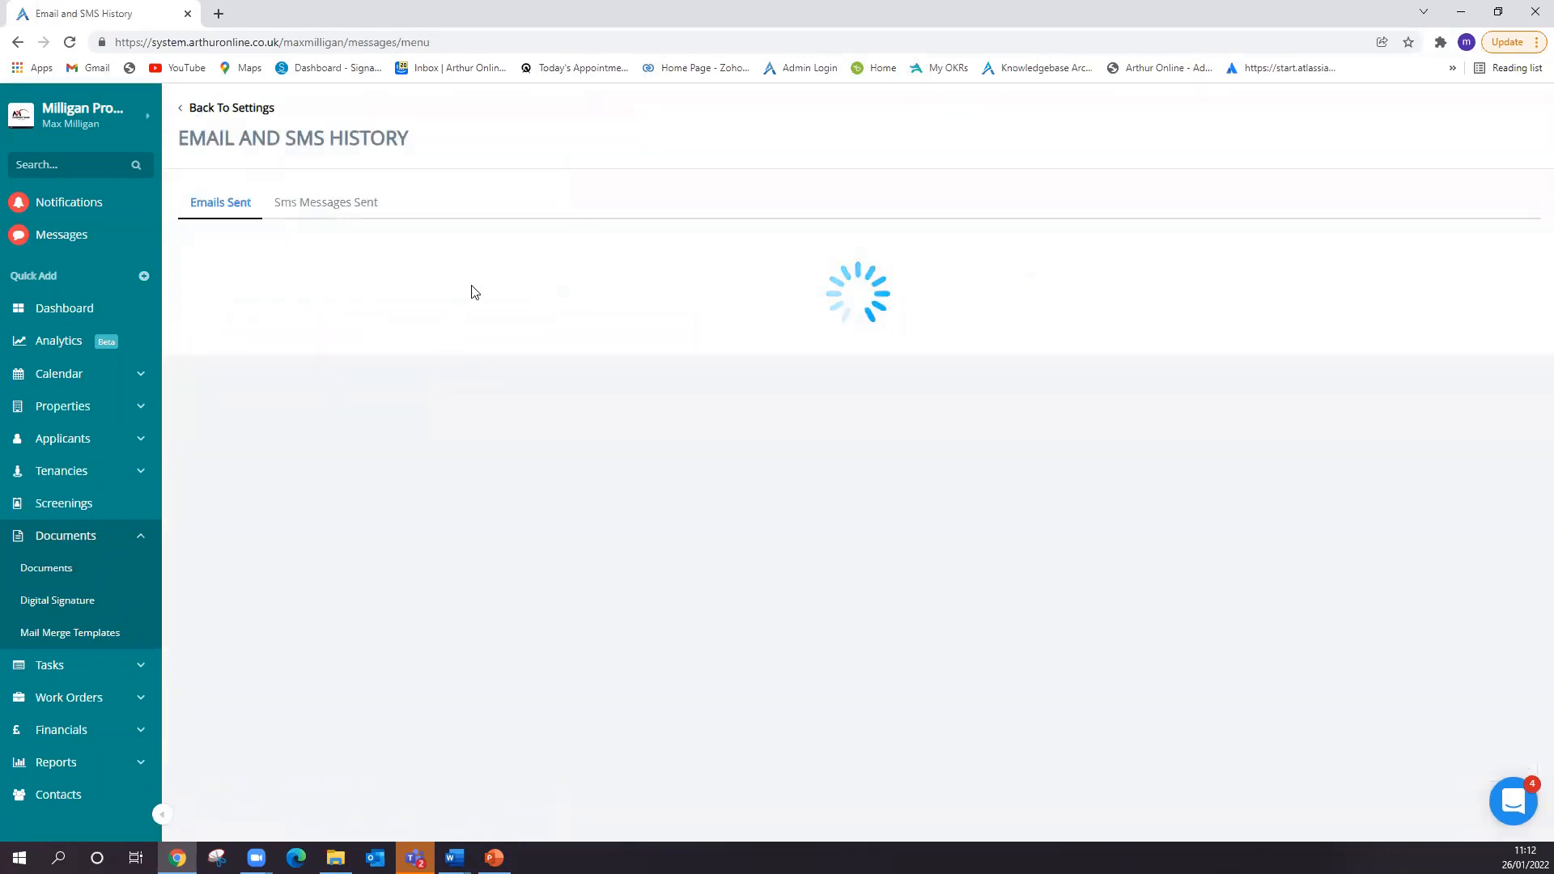
click(57, 575)
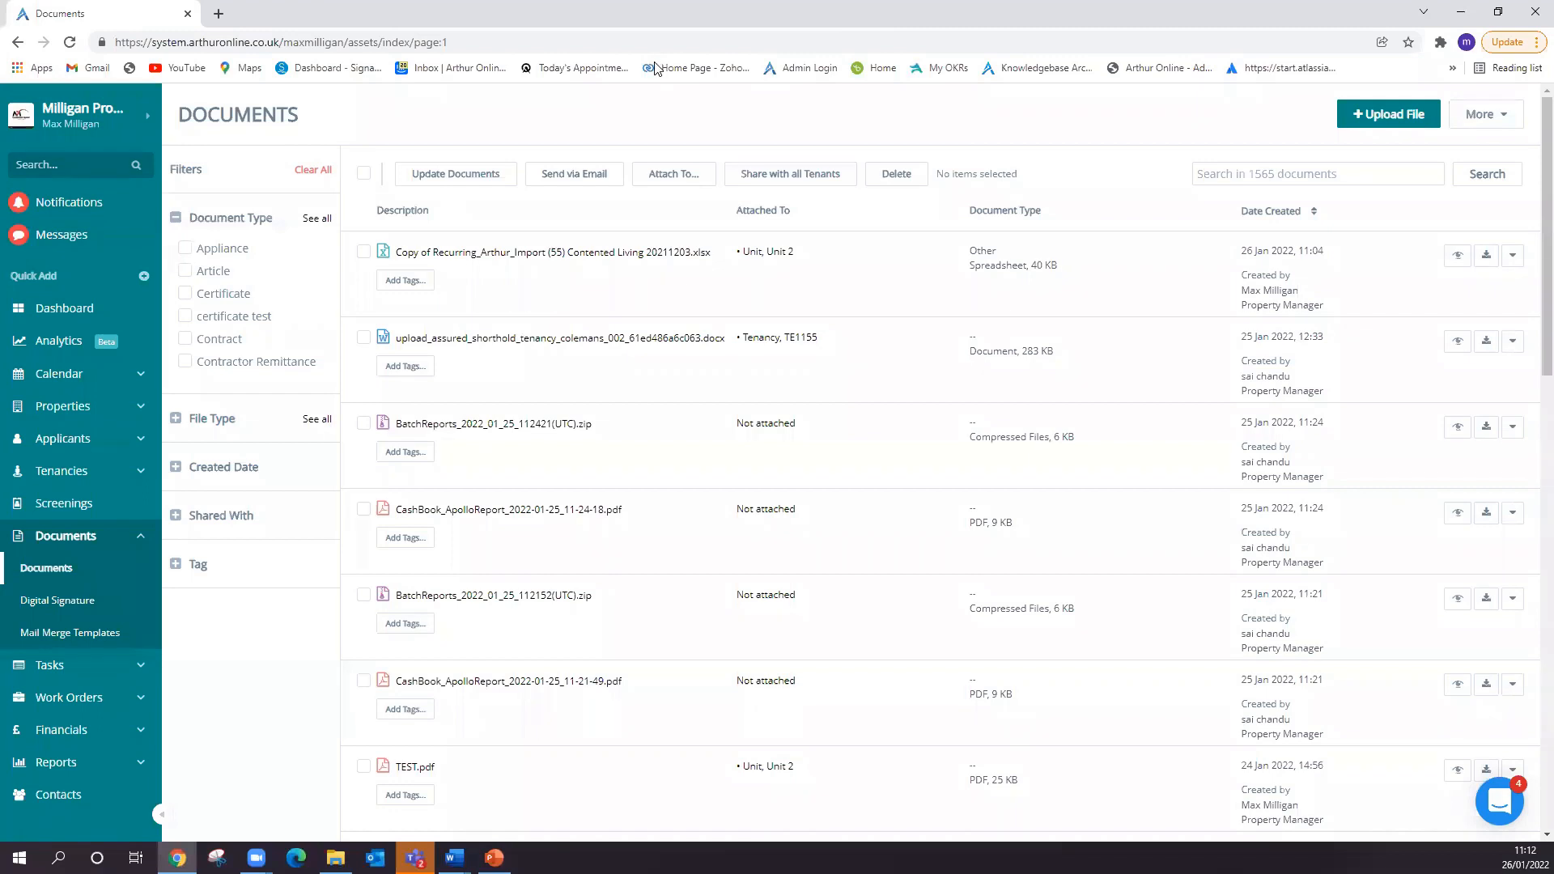
- Start a new message and add a tenant, found by first name, as the recipient
click(113, 241)
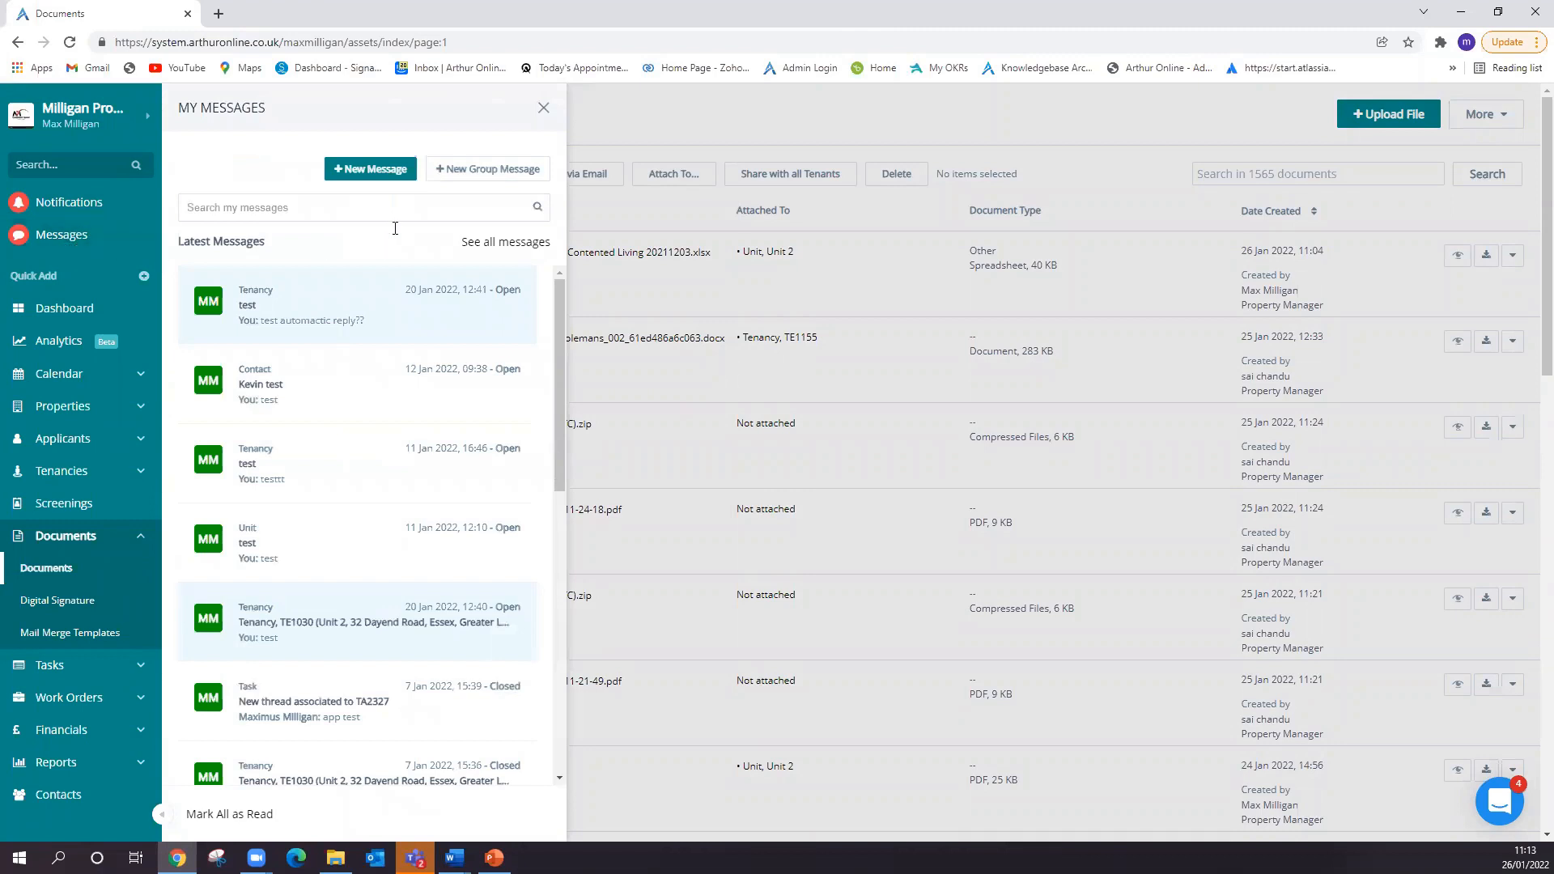
click(364, 174)
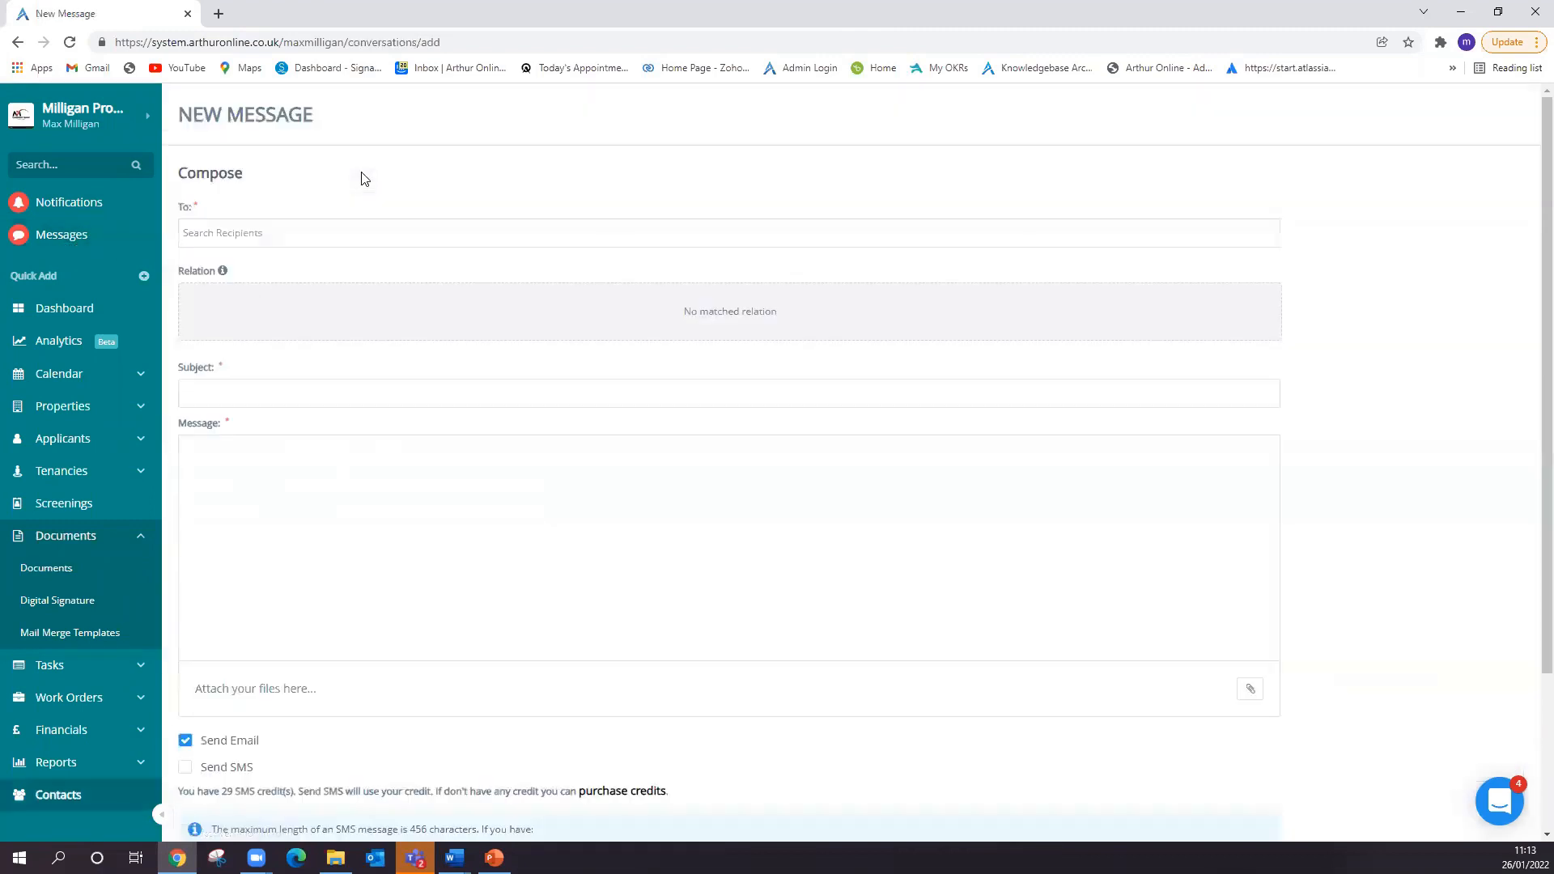
click(319, 240)
text(sar)
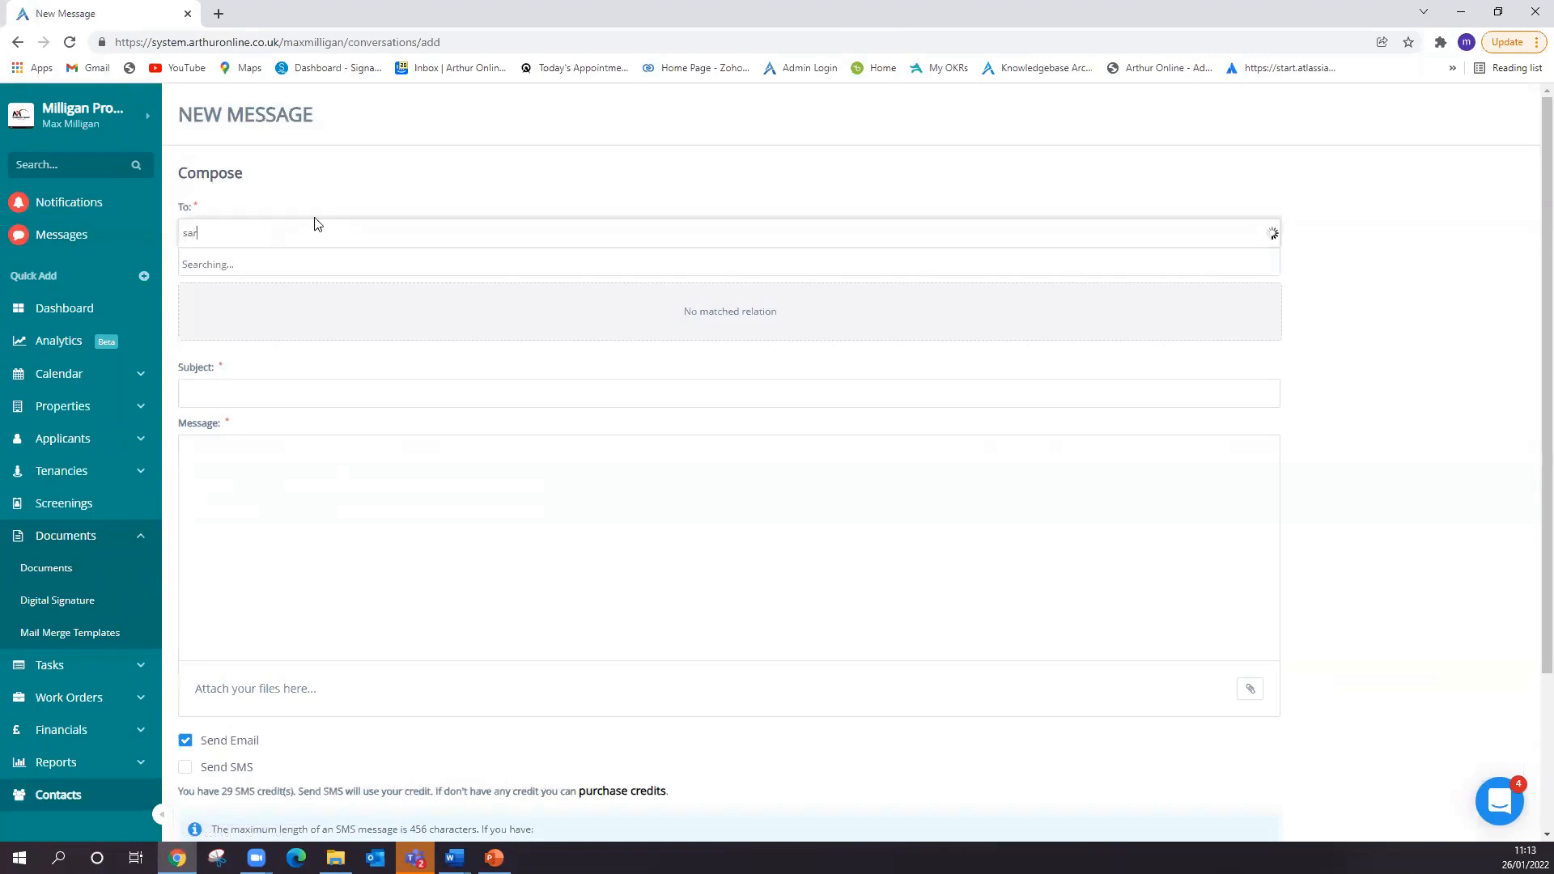
click(331, 266)
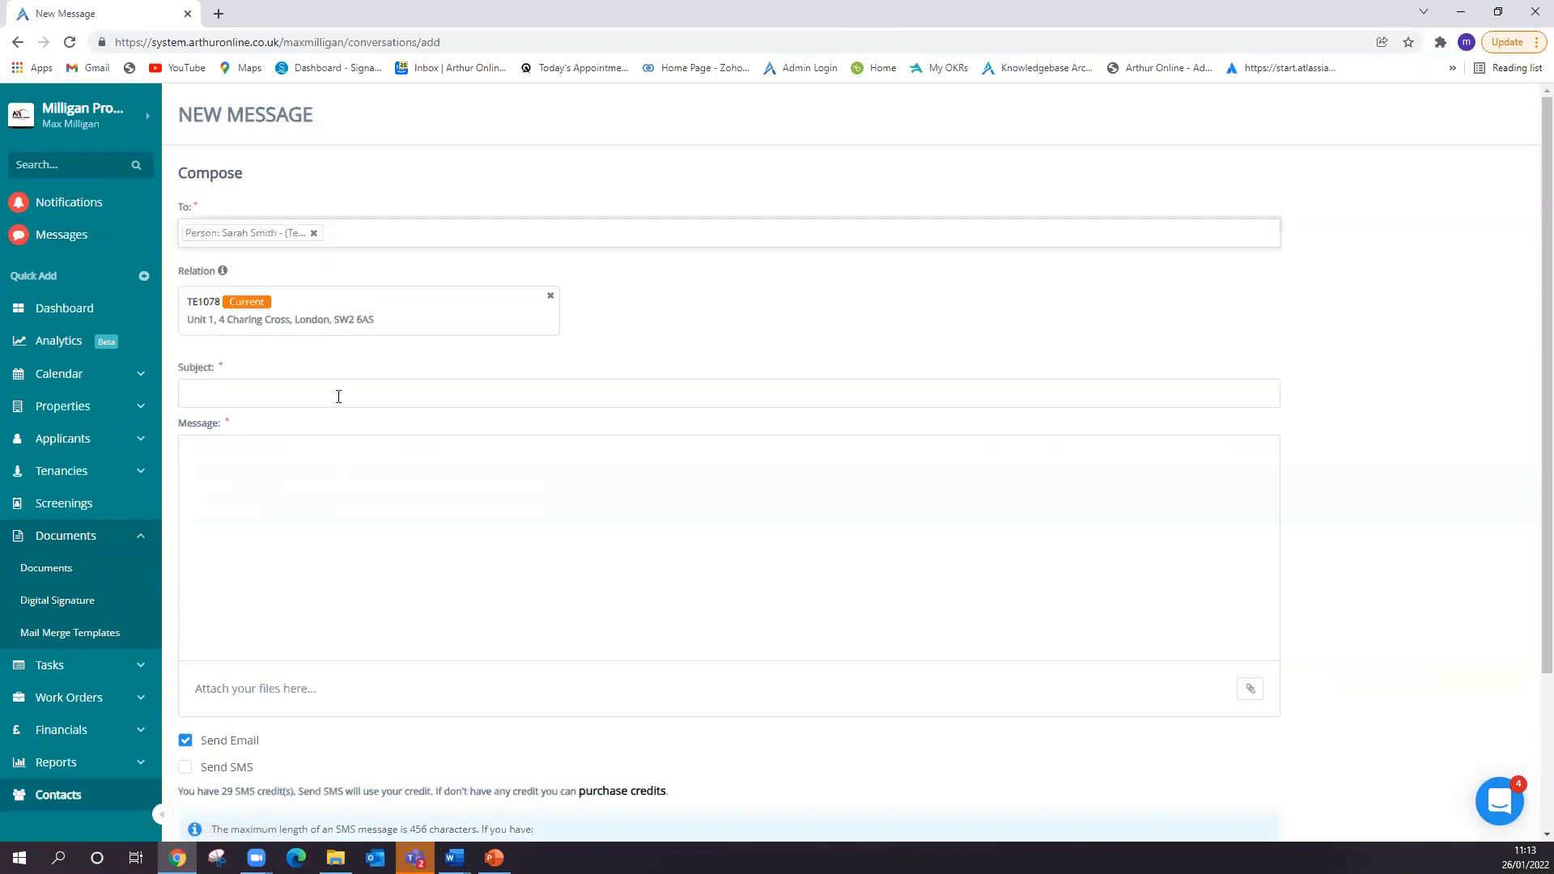
- Give the message the subject "TEST" and the body text "hdshd"
click(449, 403)
click(259, 429)
click(255, 473)
text(hdshd)
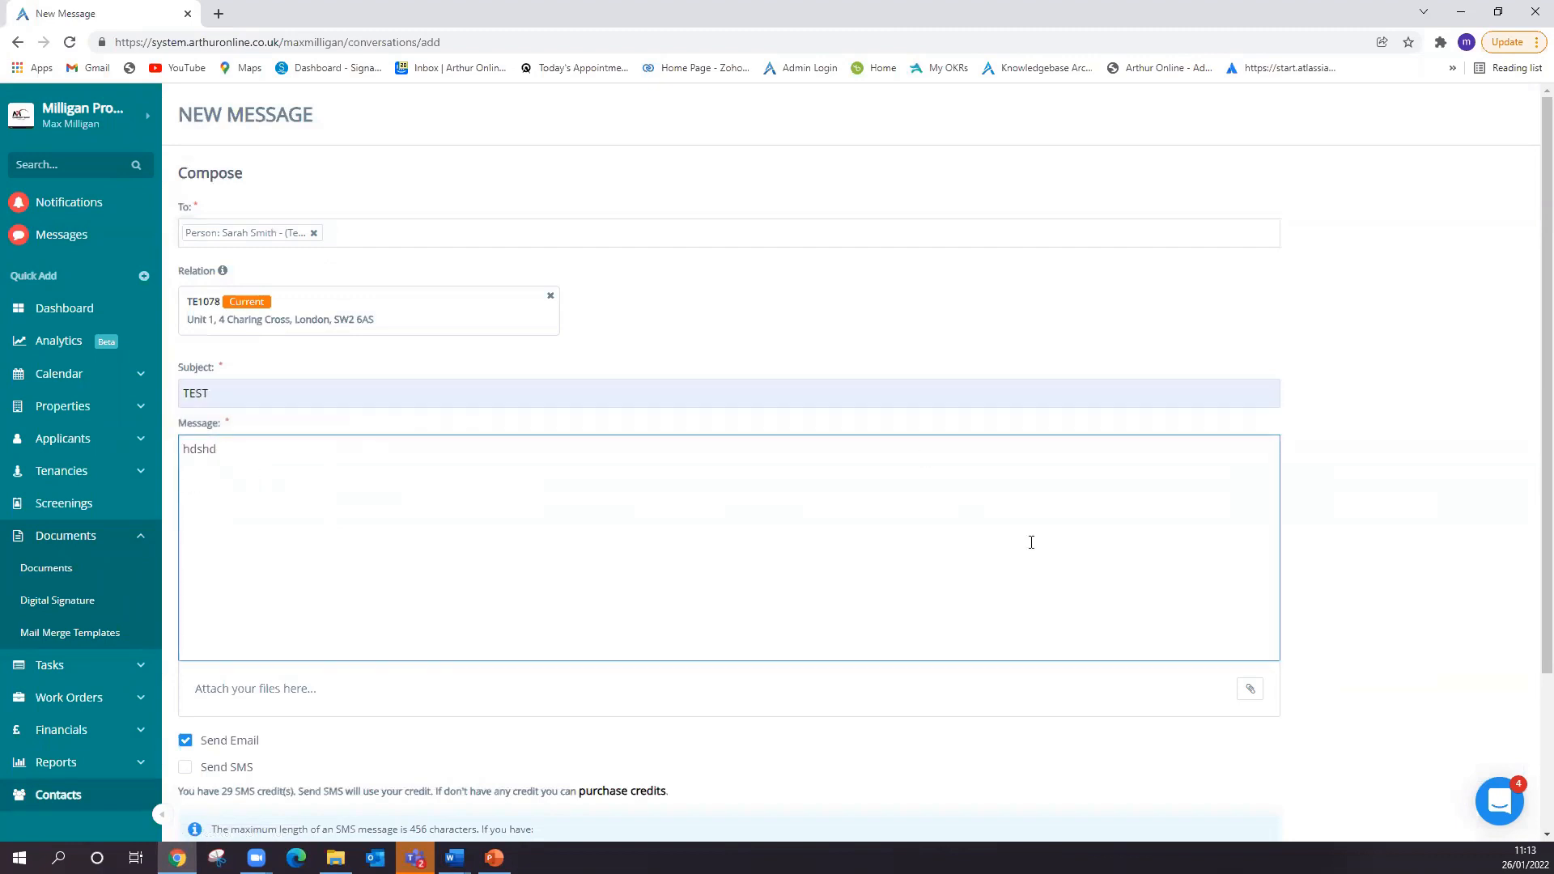
- Examine the message's attachment options for choosing an existing document or uploading a new file, without attaching anything
scroll(1286, 611, down, 2)
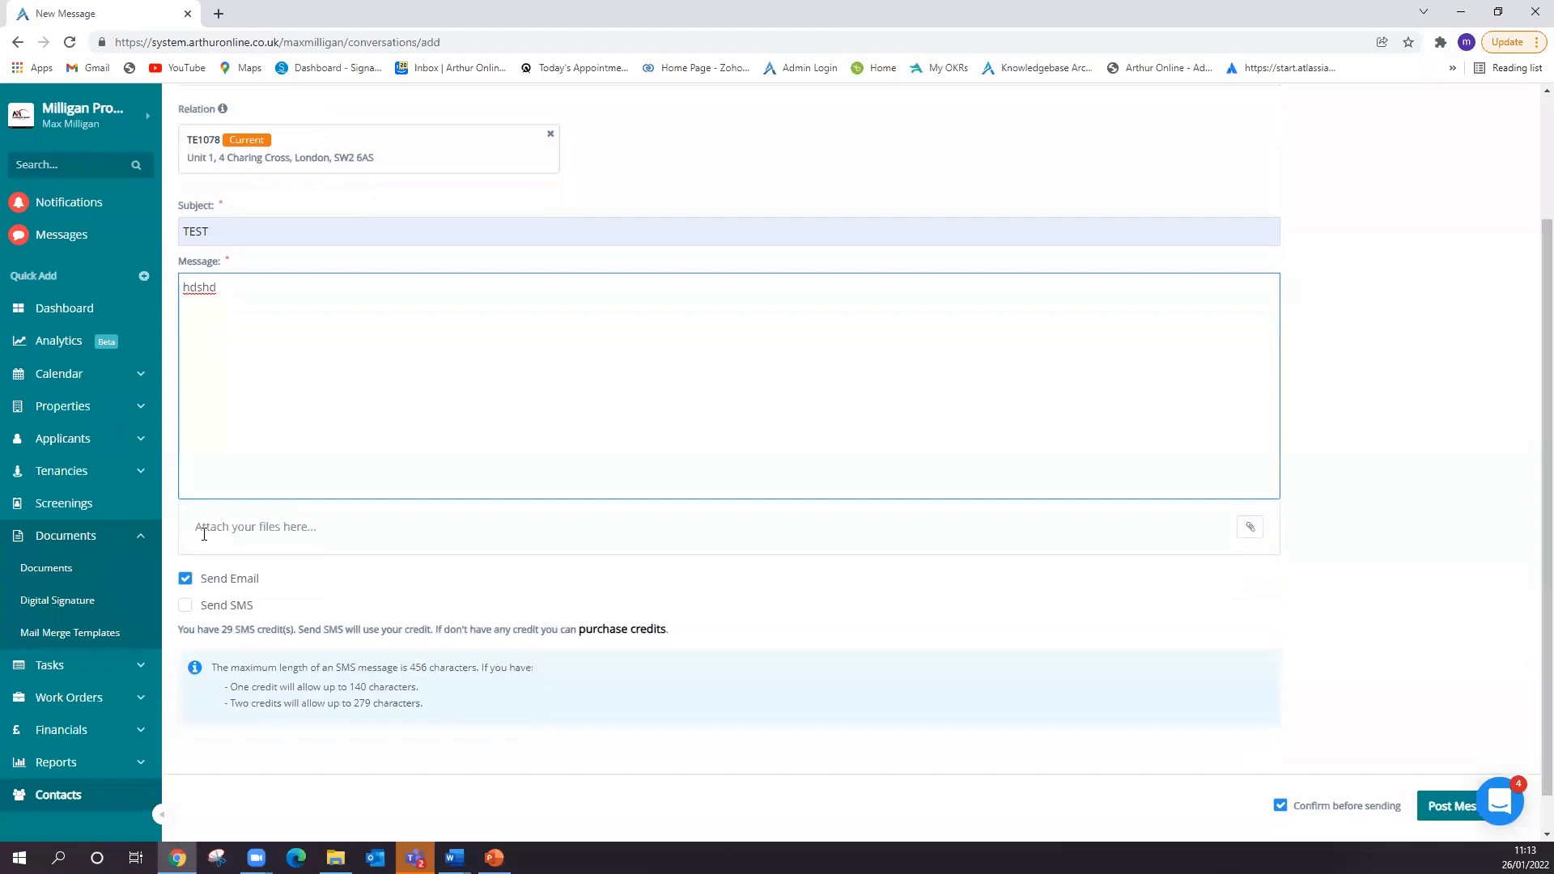
click(1252, 531)
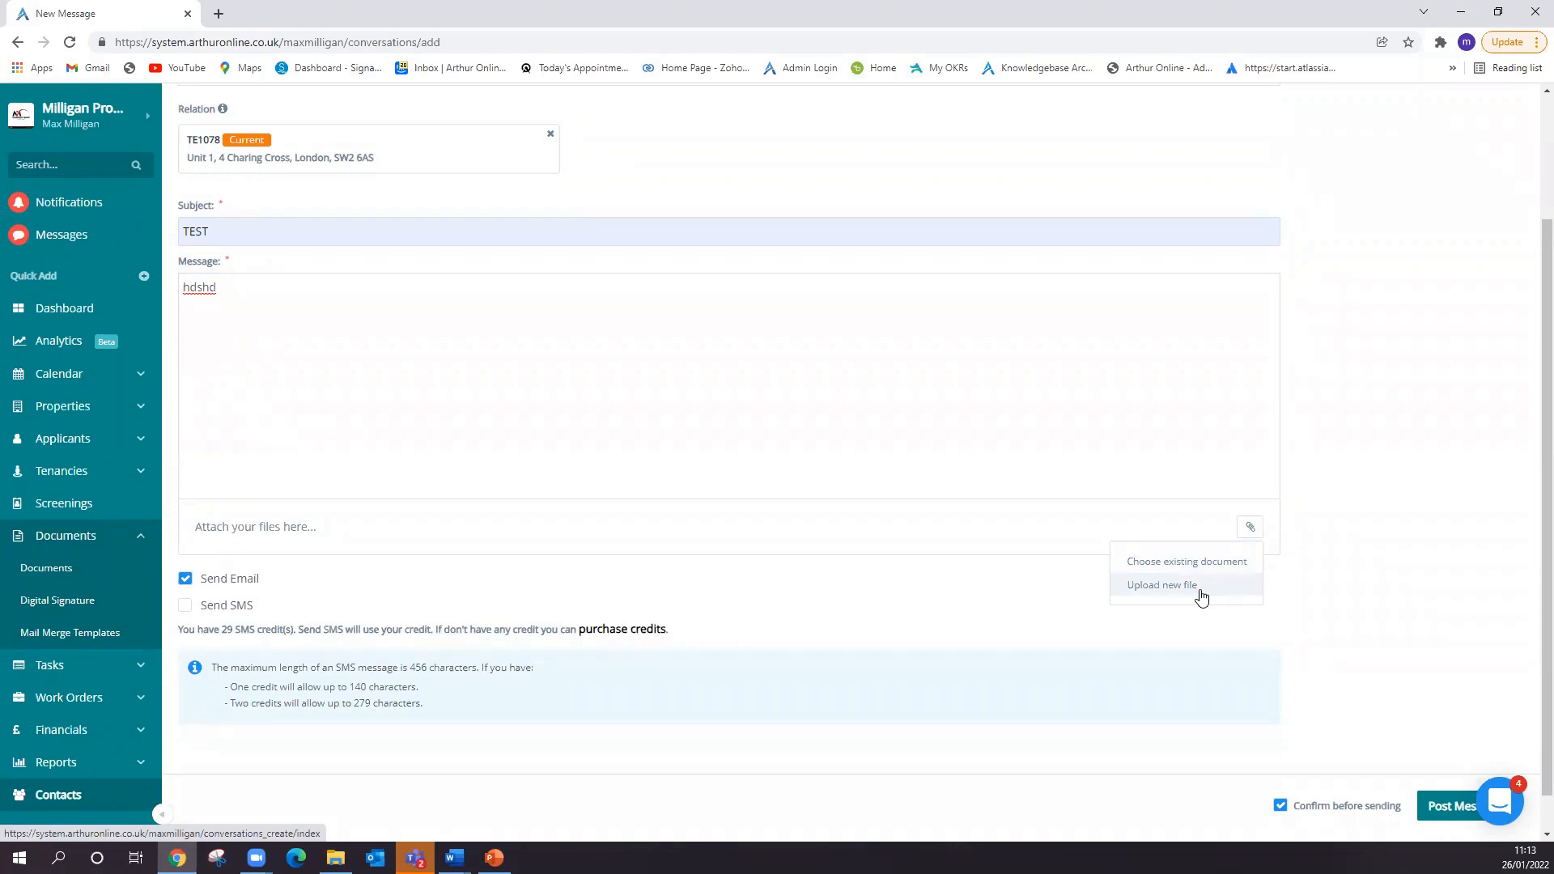
scroll(297, 470, up, 1)
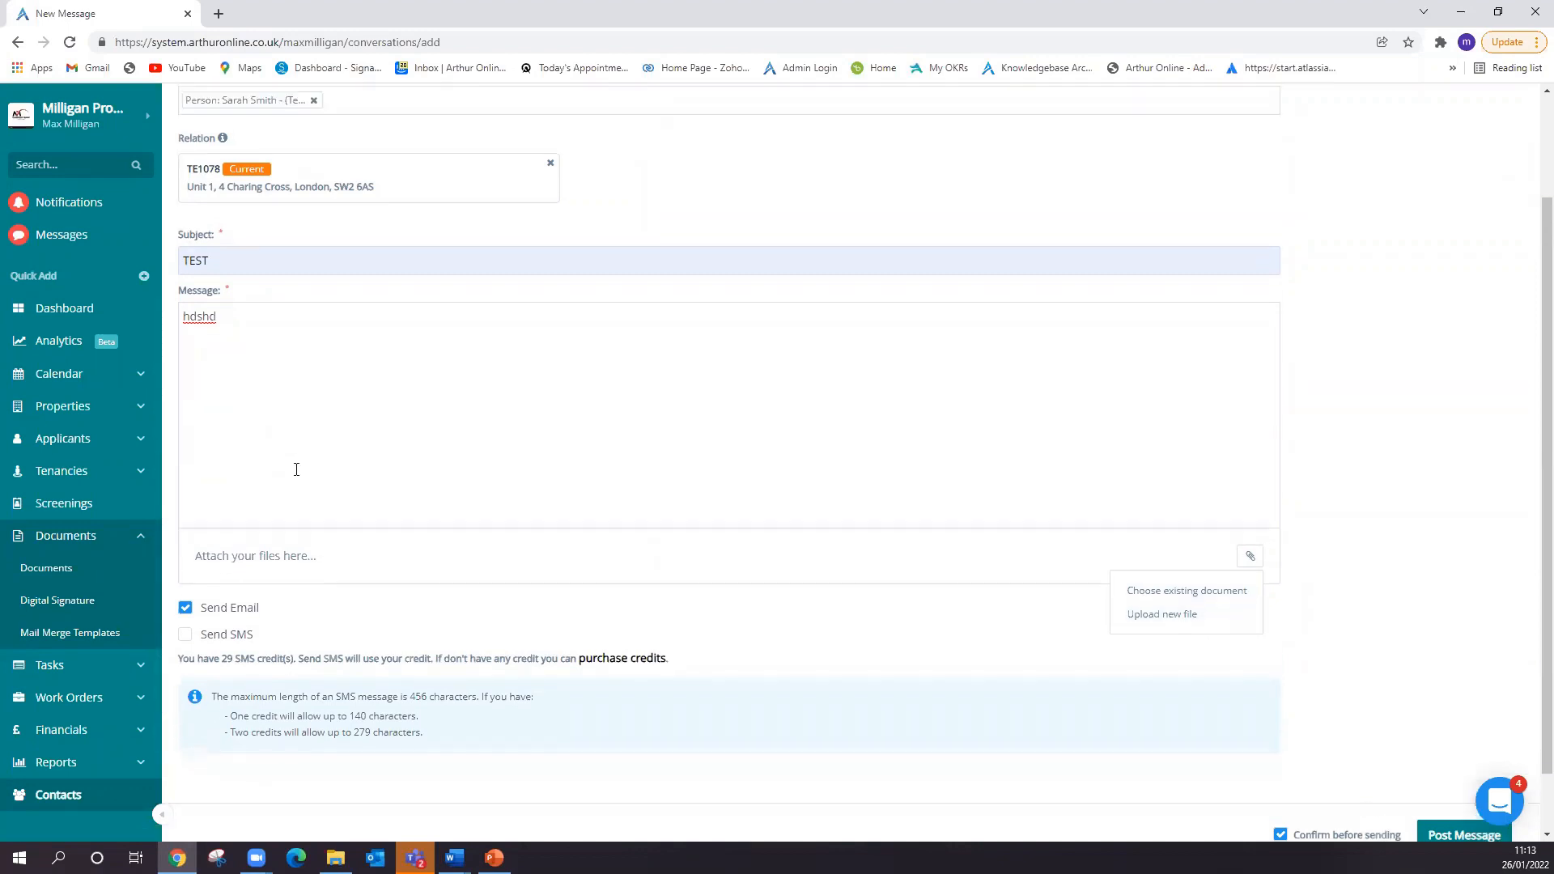
scroll(296, 470, up, 2)
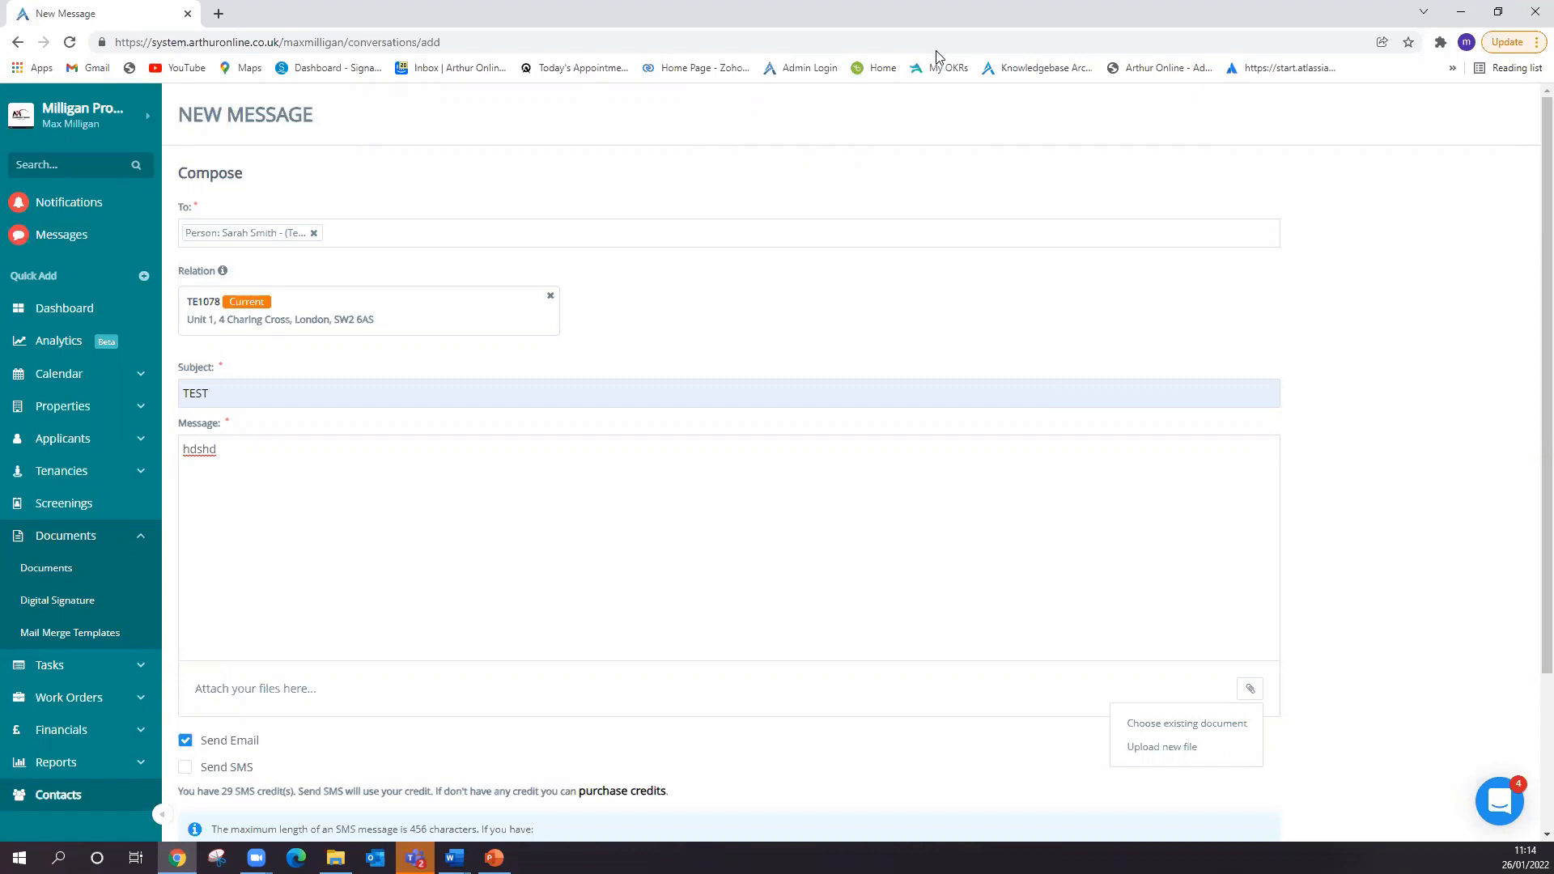
key(alt+Tab)
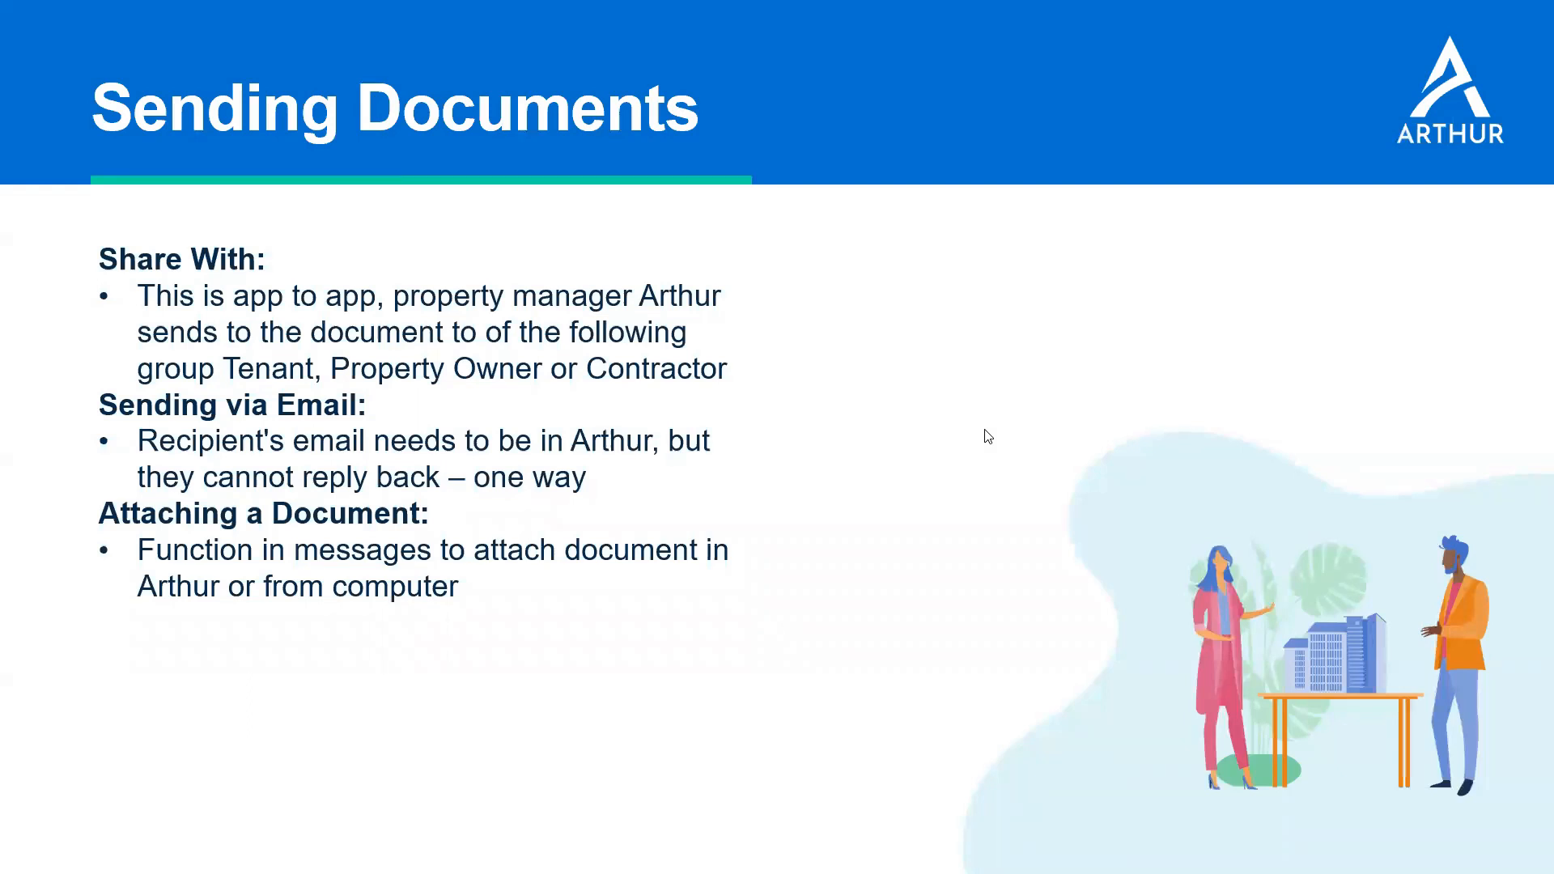
click(998, 475)
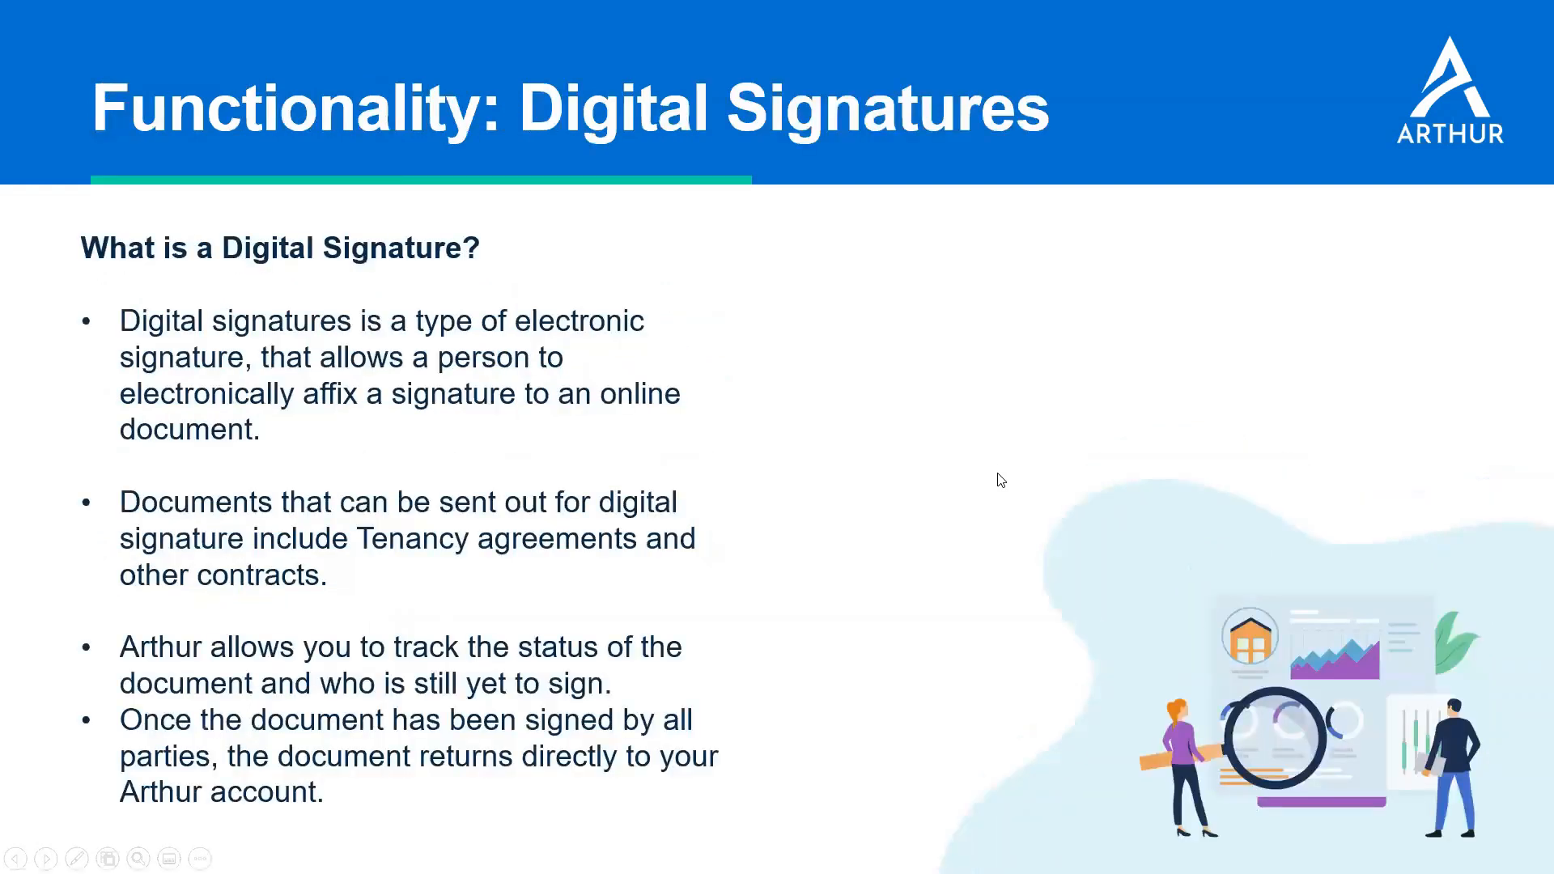
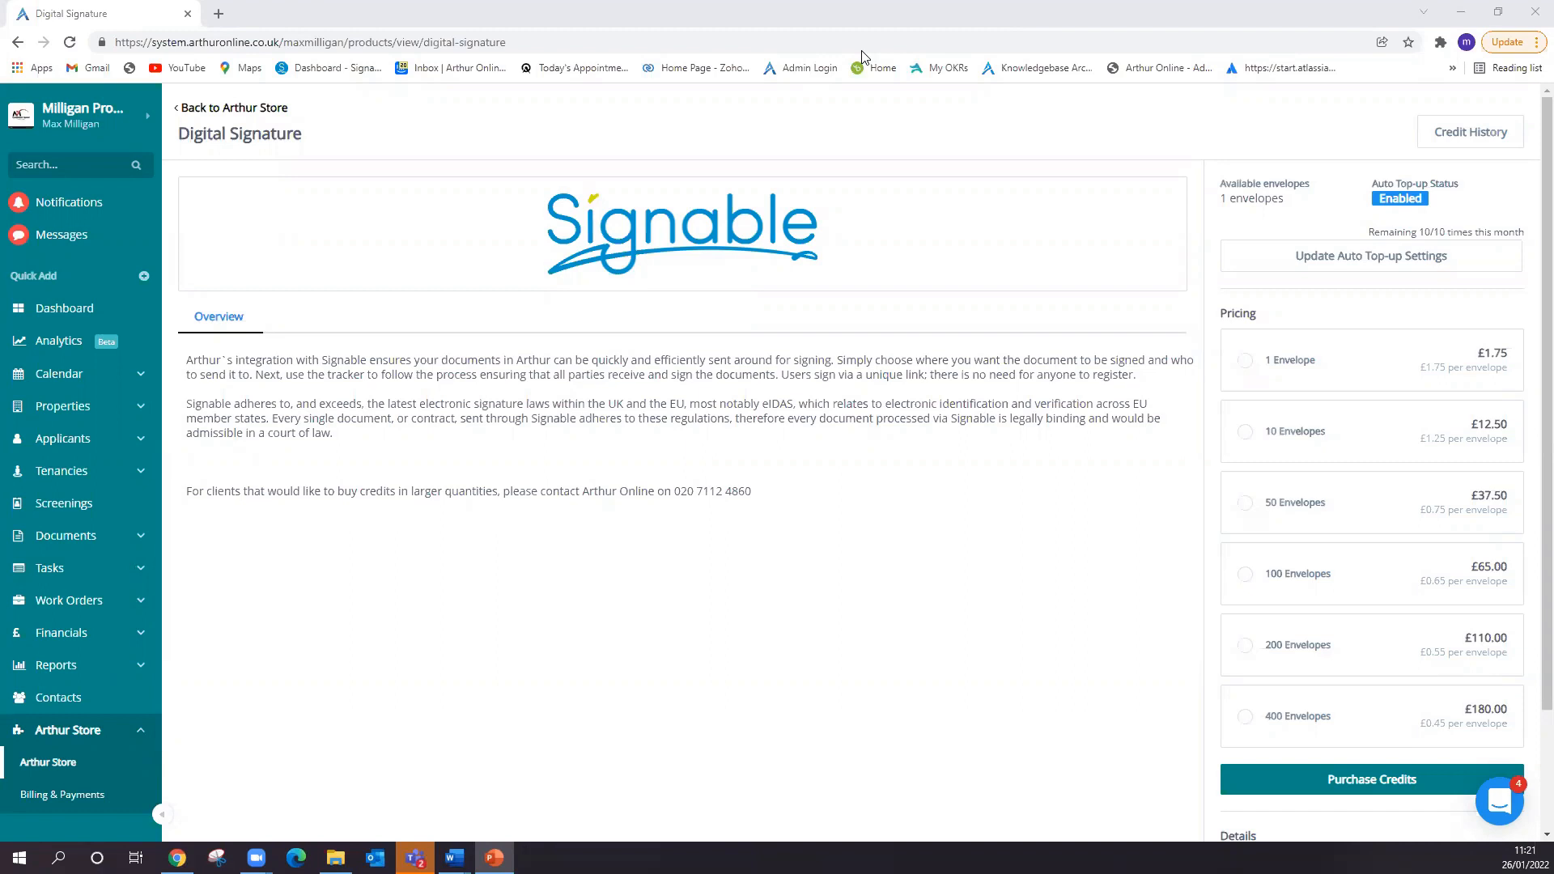
- Open the Tenancy variables from the Mail Merge Templates and show the Digital Signature variables
click(78, 550)
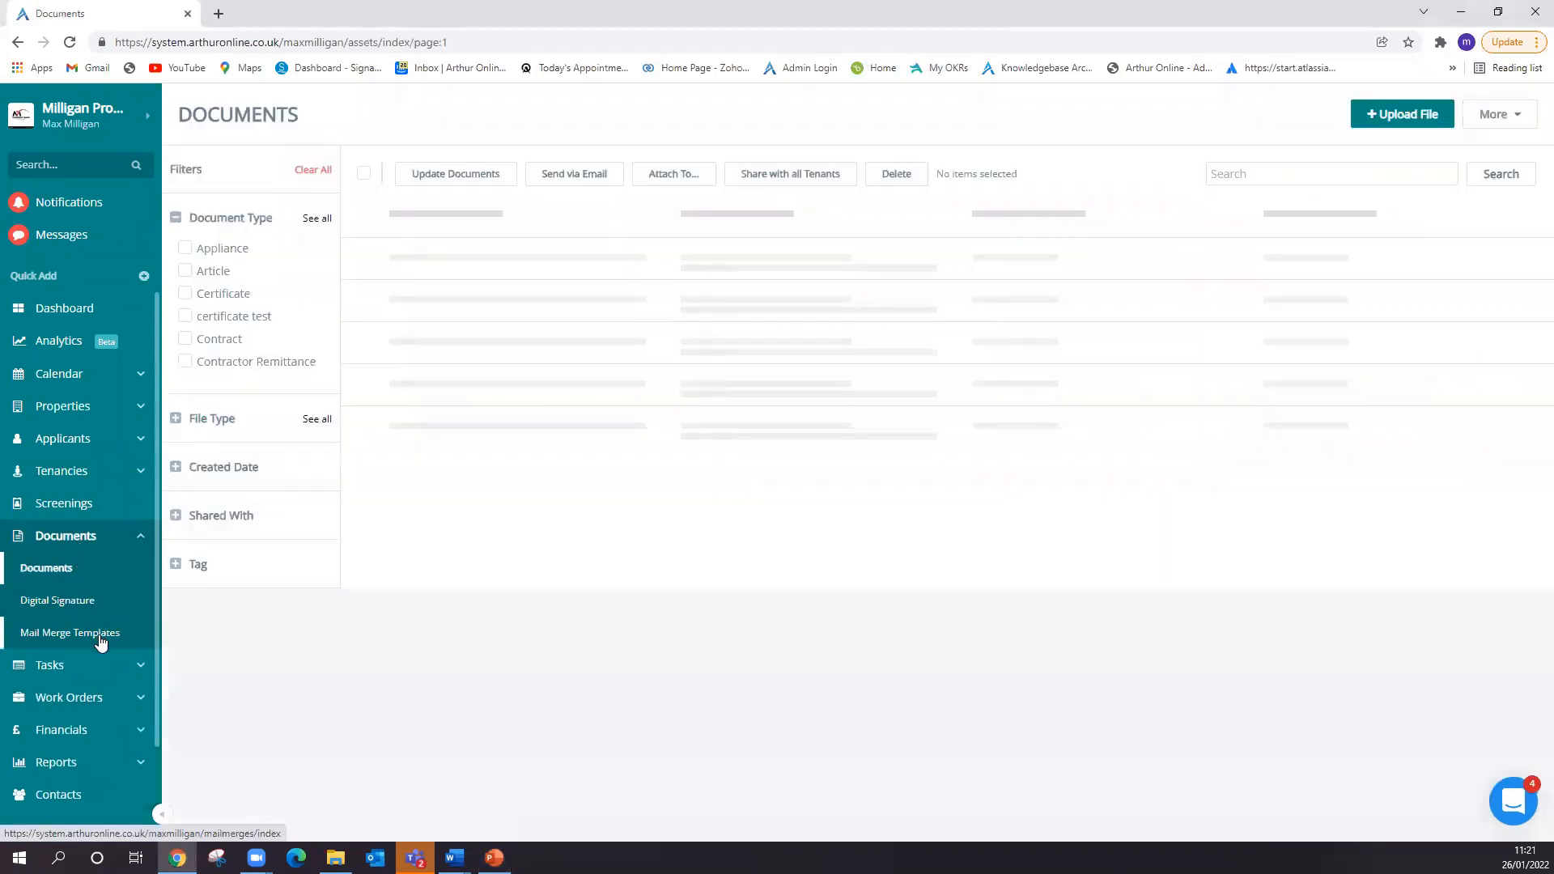
click(101, 635)
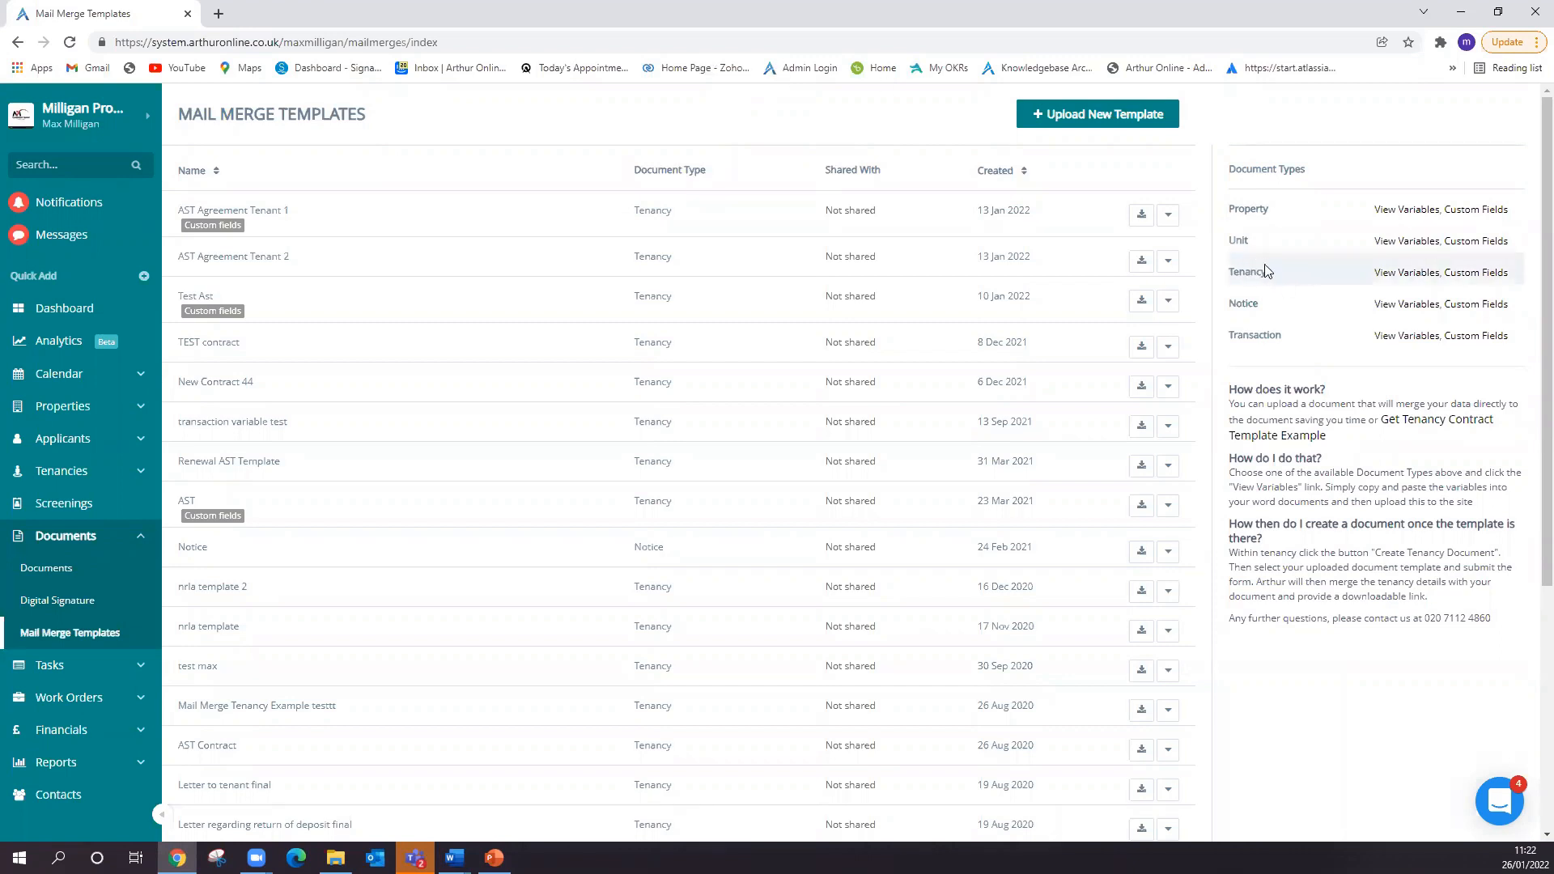
click(1416, 277)
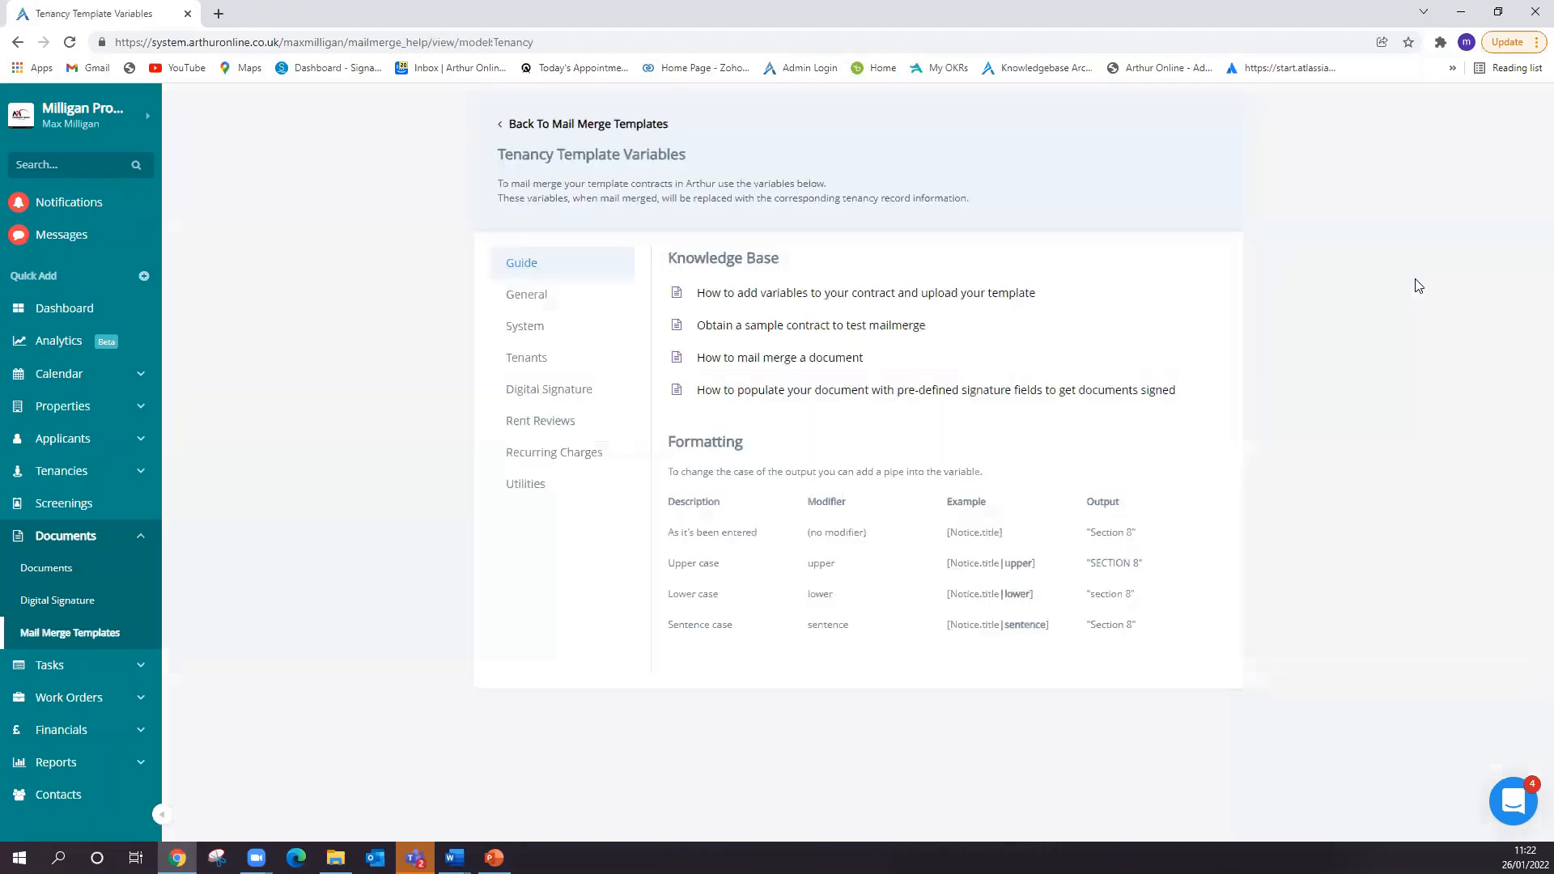
click(557, 407)
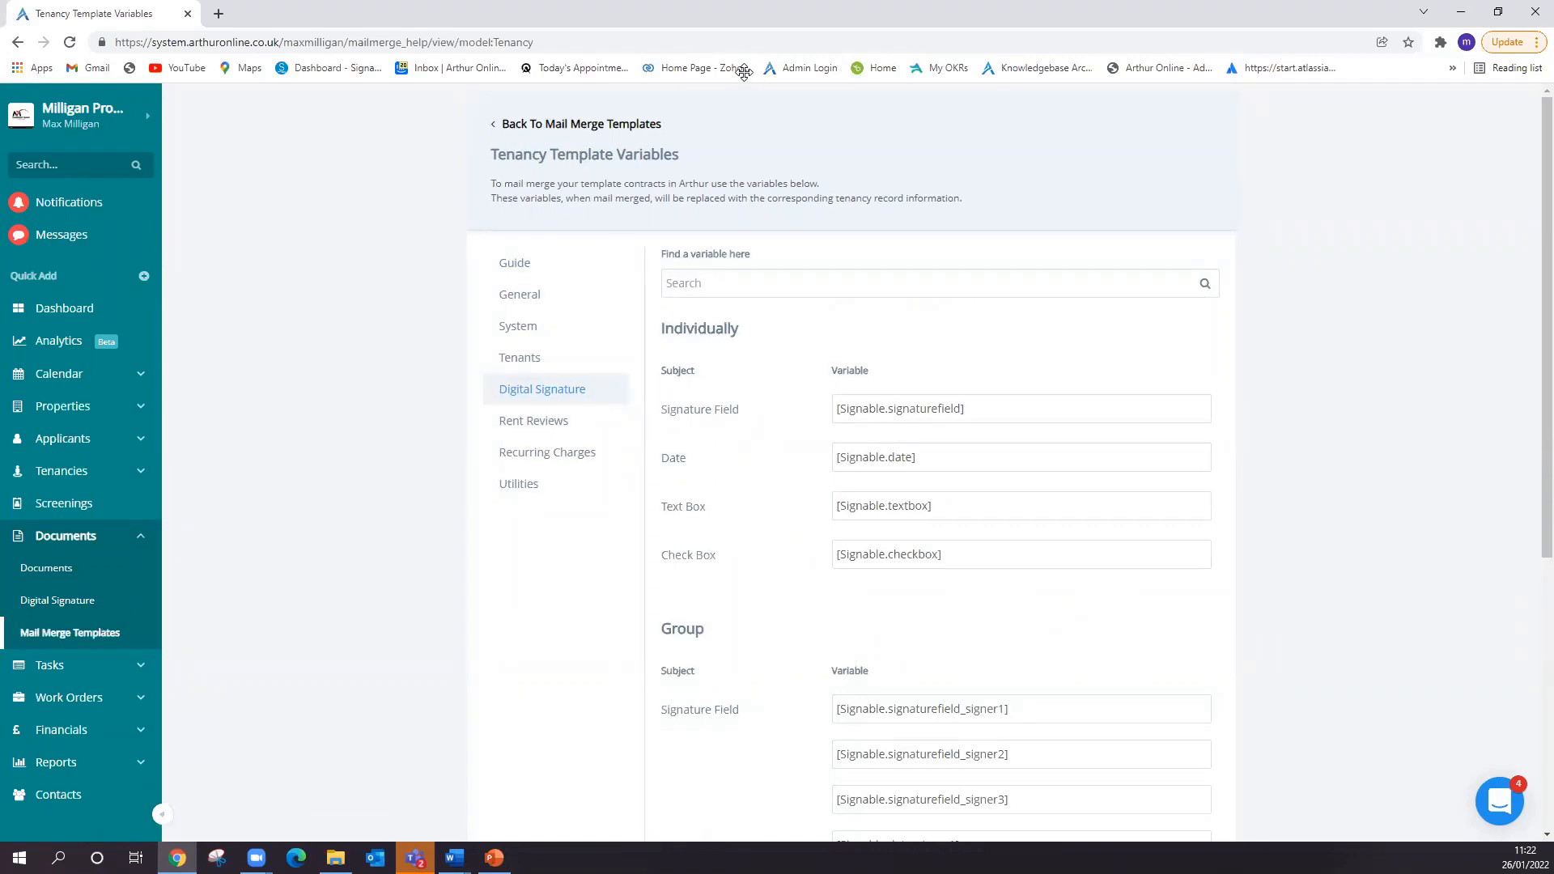
- View the System variables, including System Date, and return to the Digital Signature variables
click(538, 319)
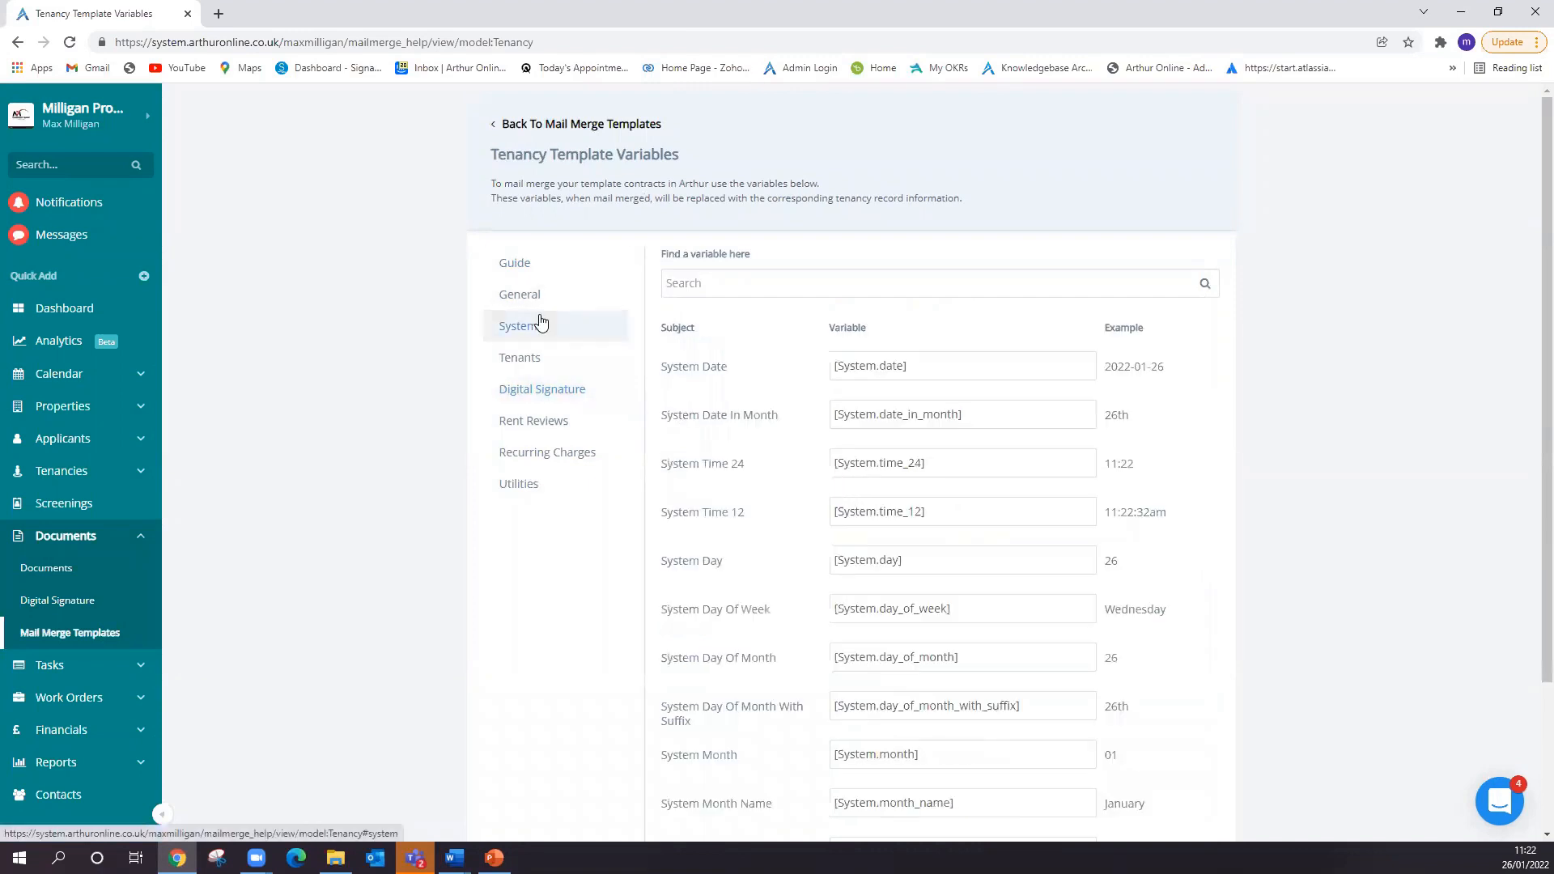
click(958, 371)
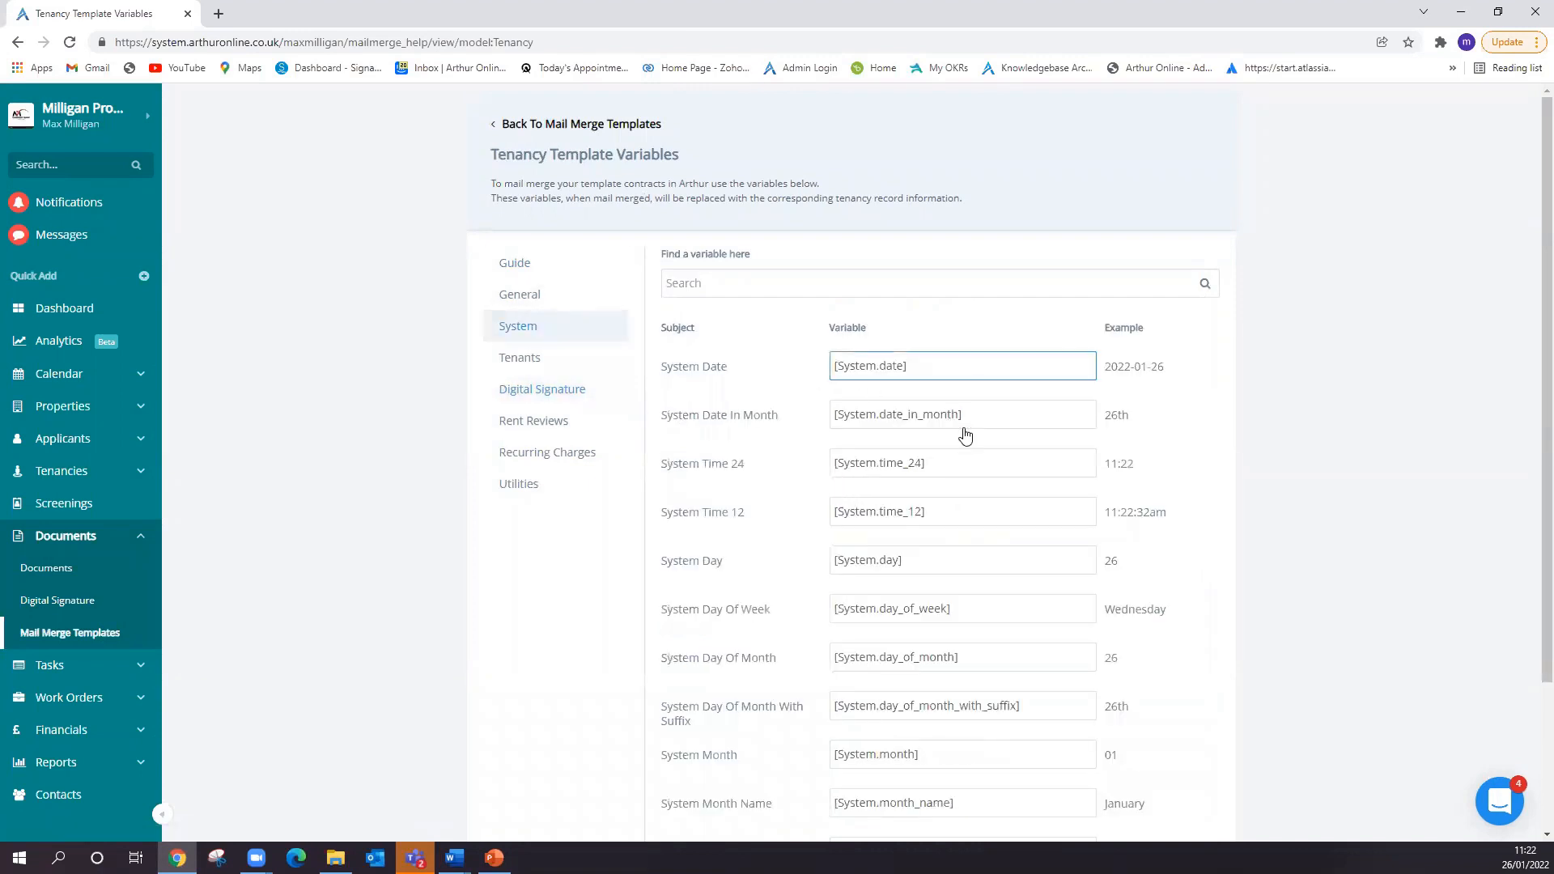
click(570, 400)
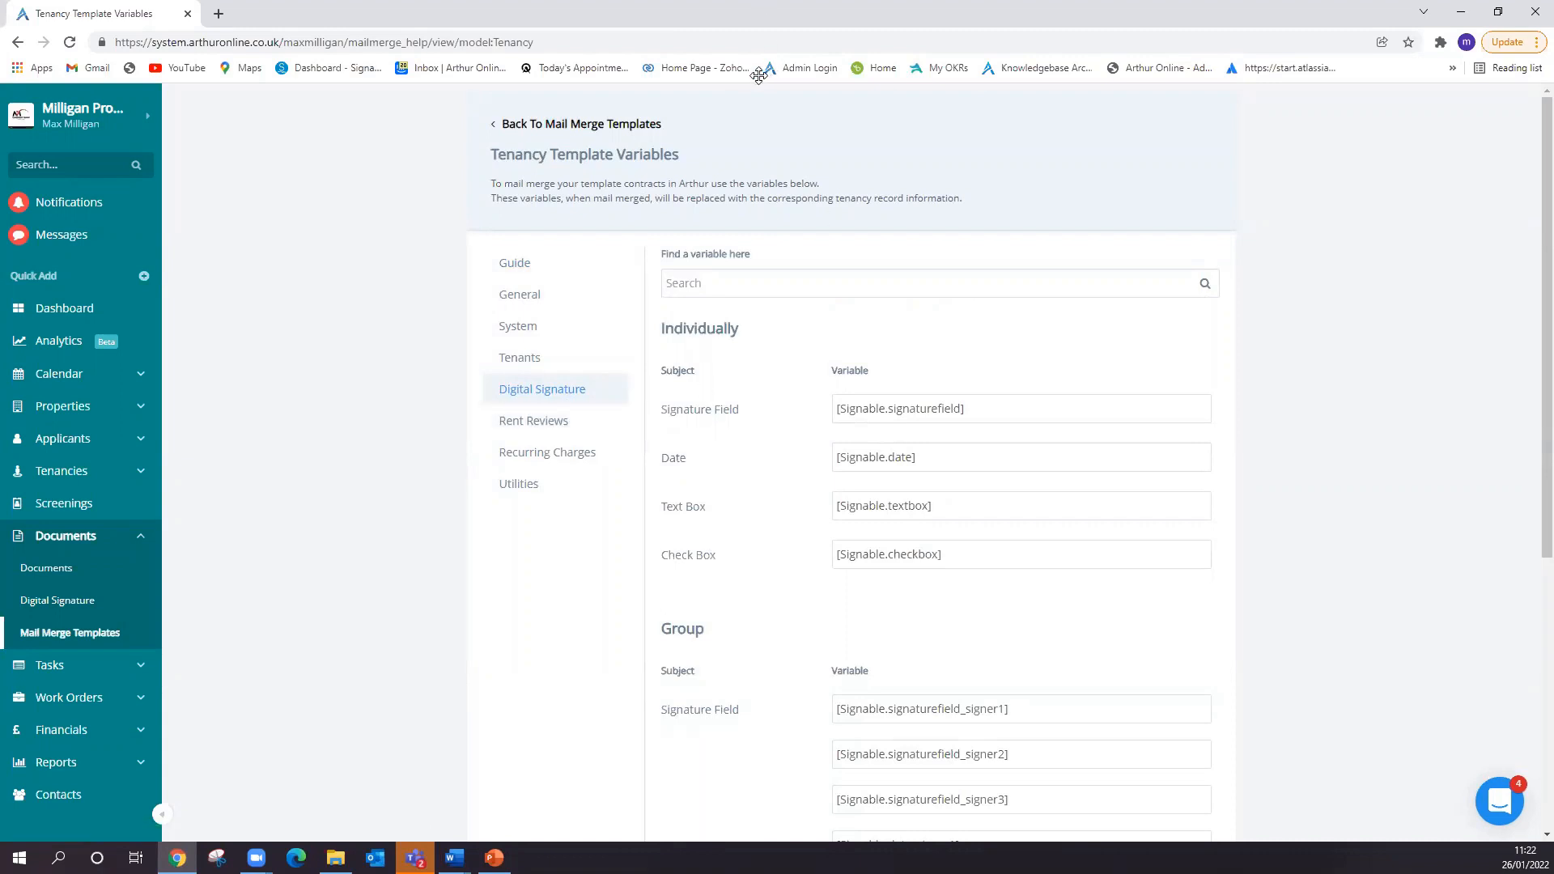
- Examine the individual Digital Signature variables for signature field, date, text box and check box
click(901, 411)
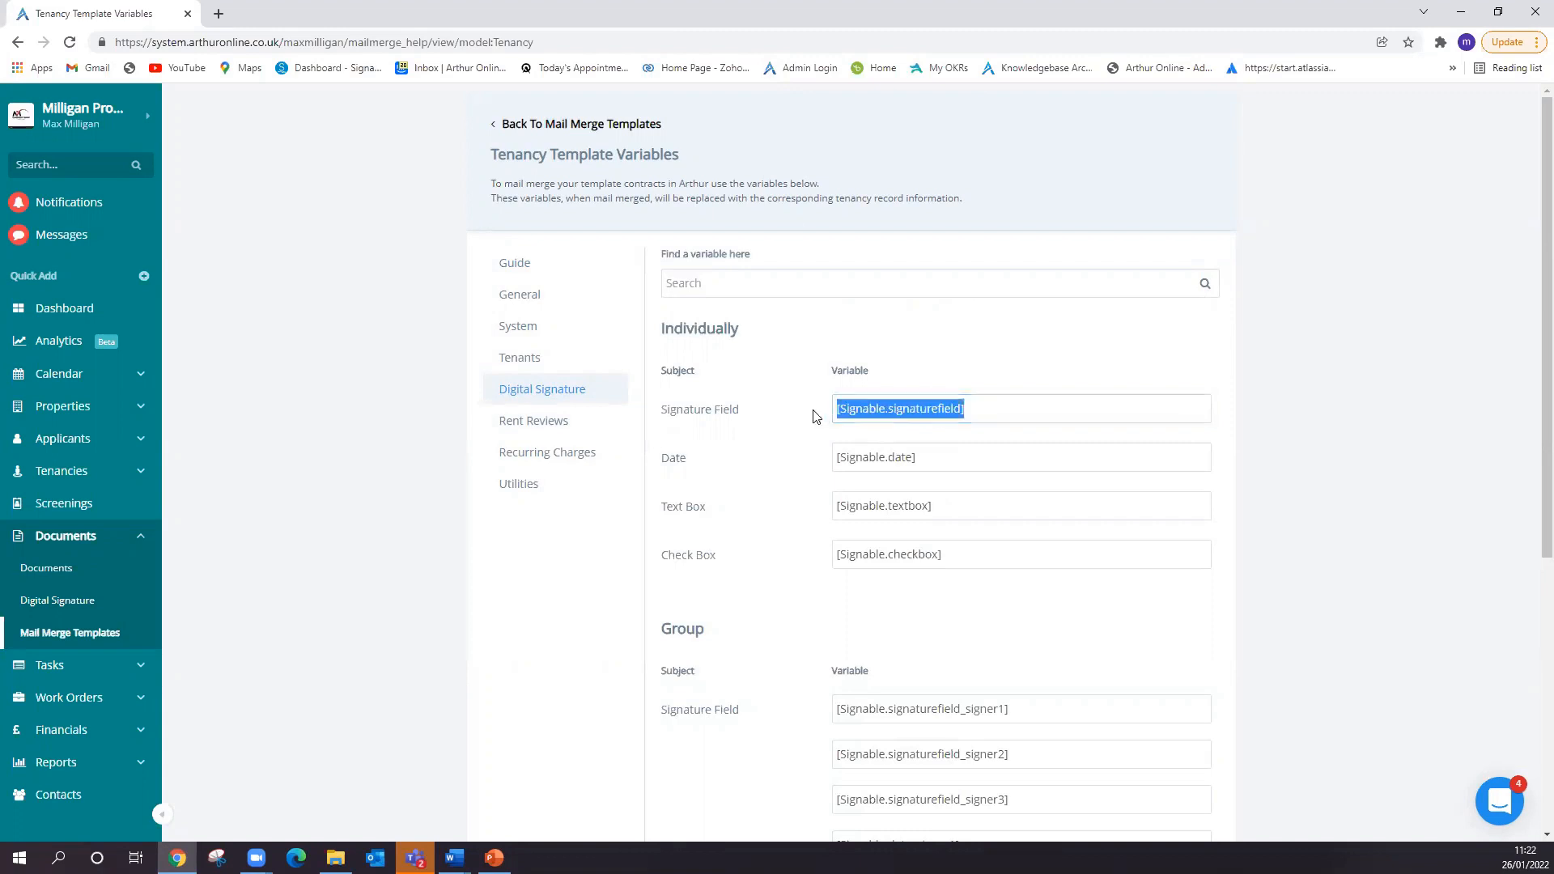
scroll(1044, 544, down, 2)
scroll(1022, 550, up, 1)
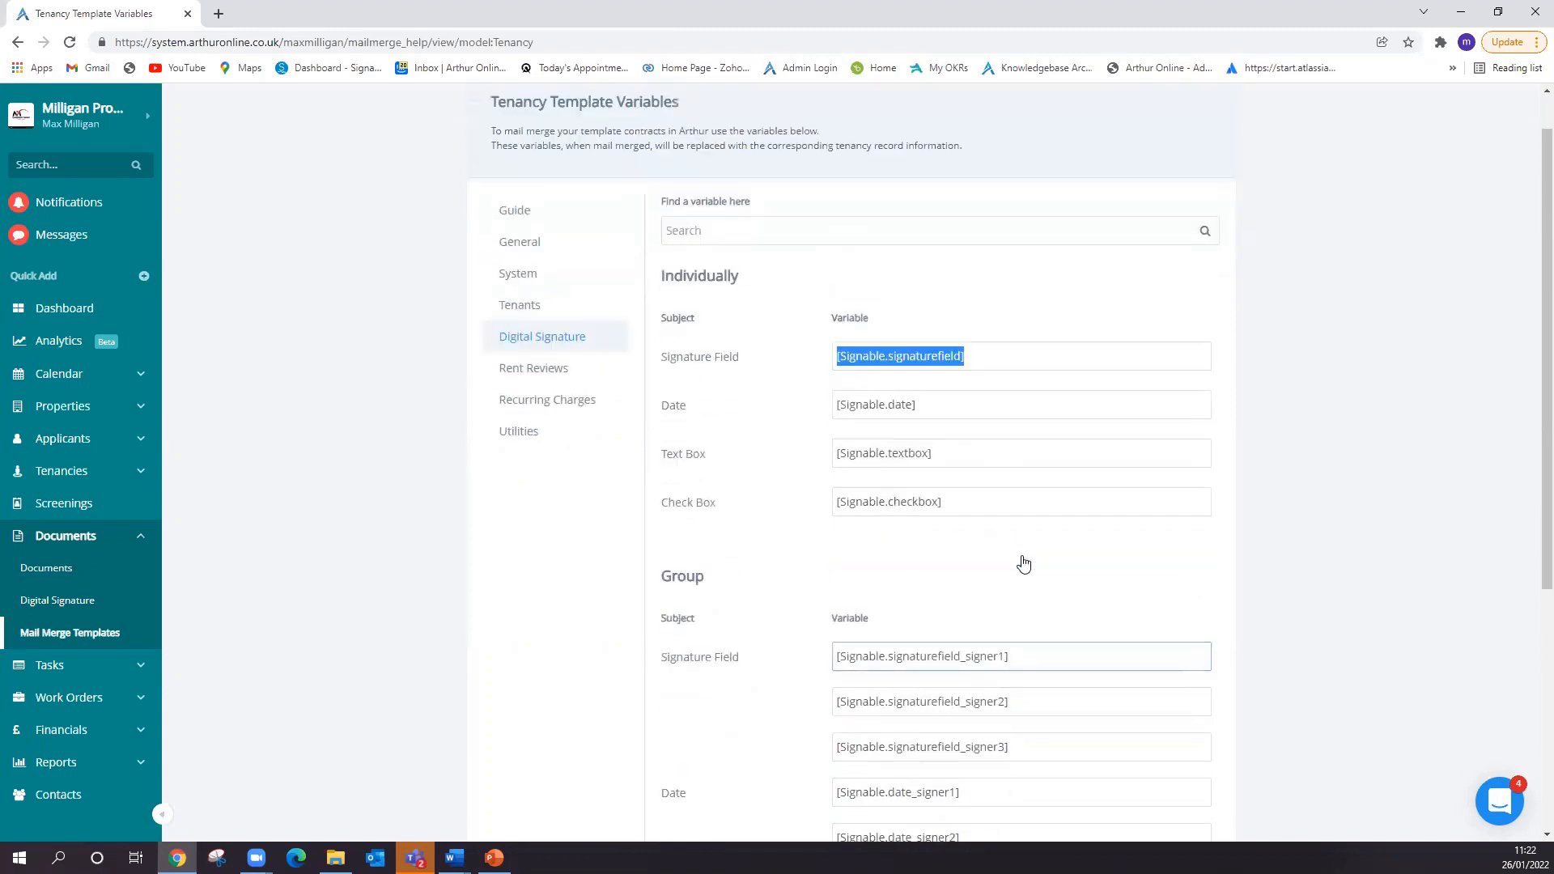
scroll(1024, 564, up, 1)
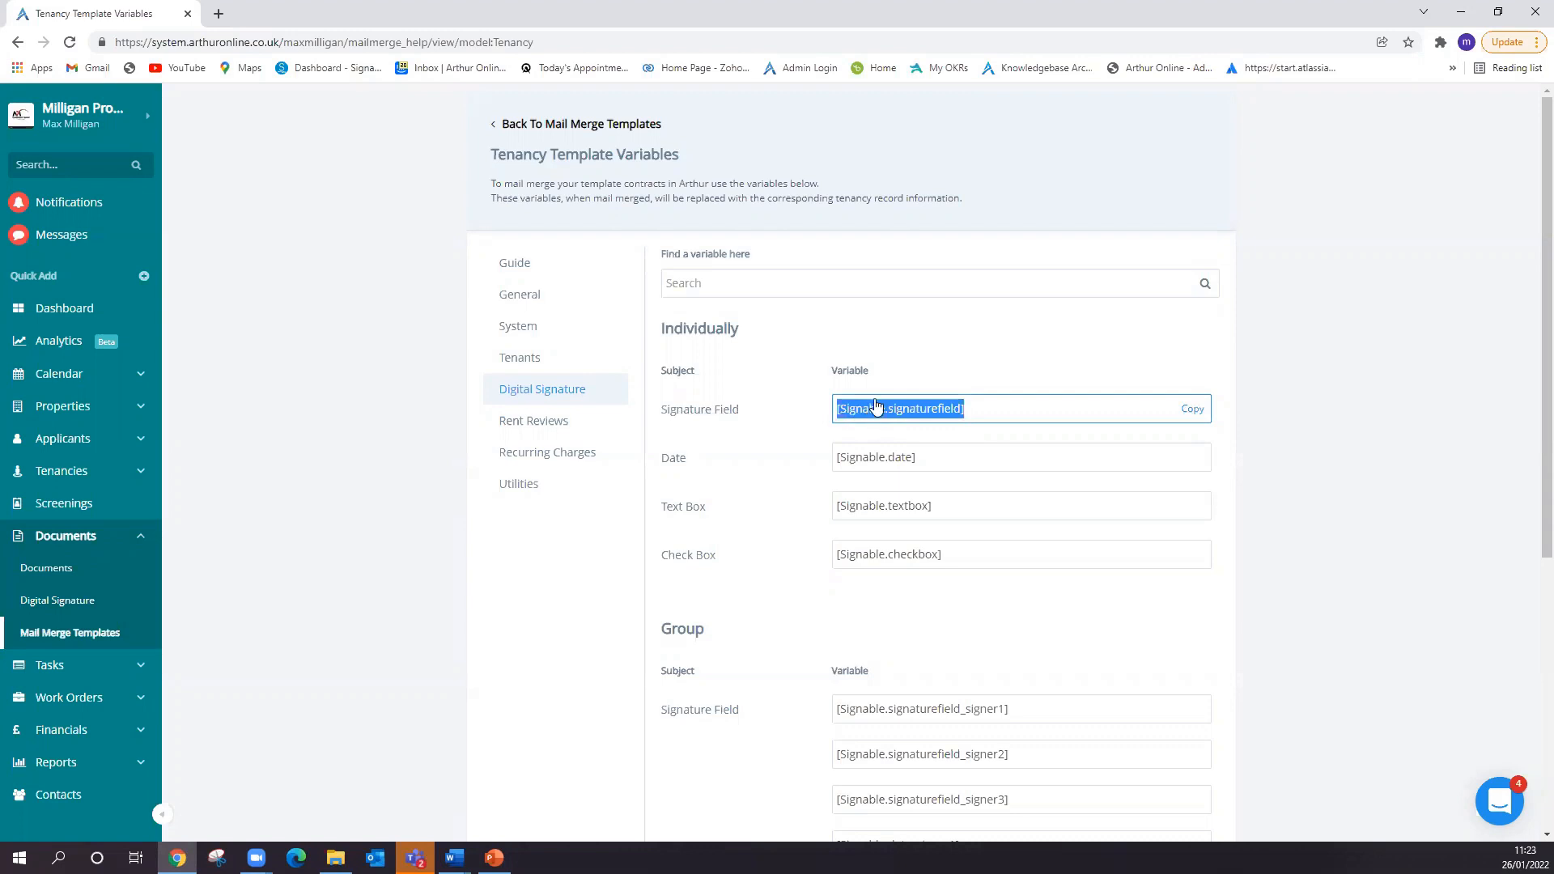
click(740, 419)
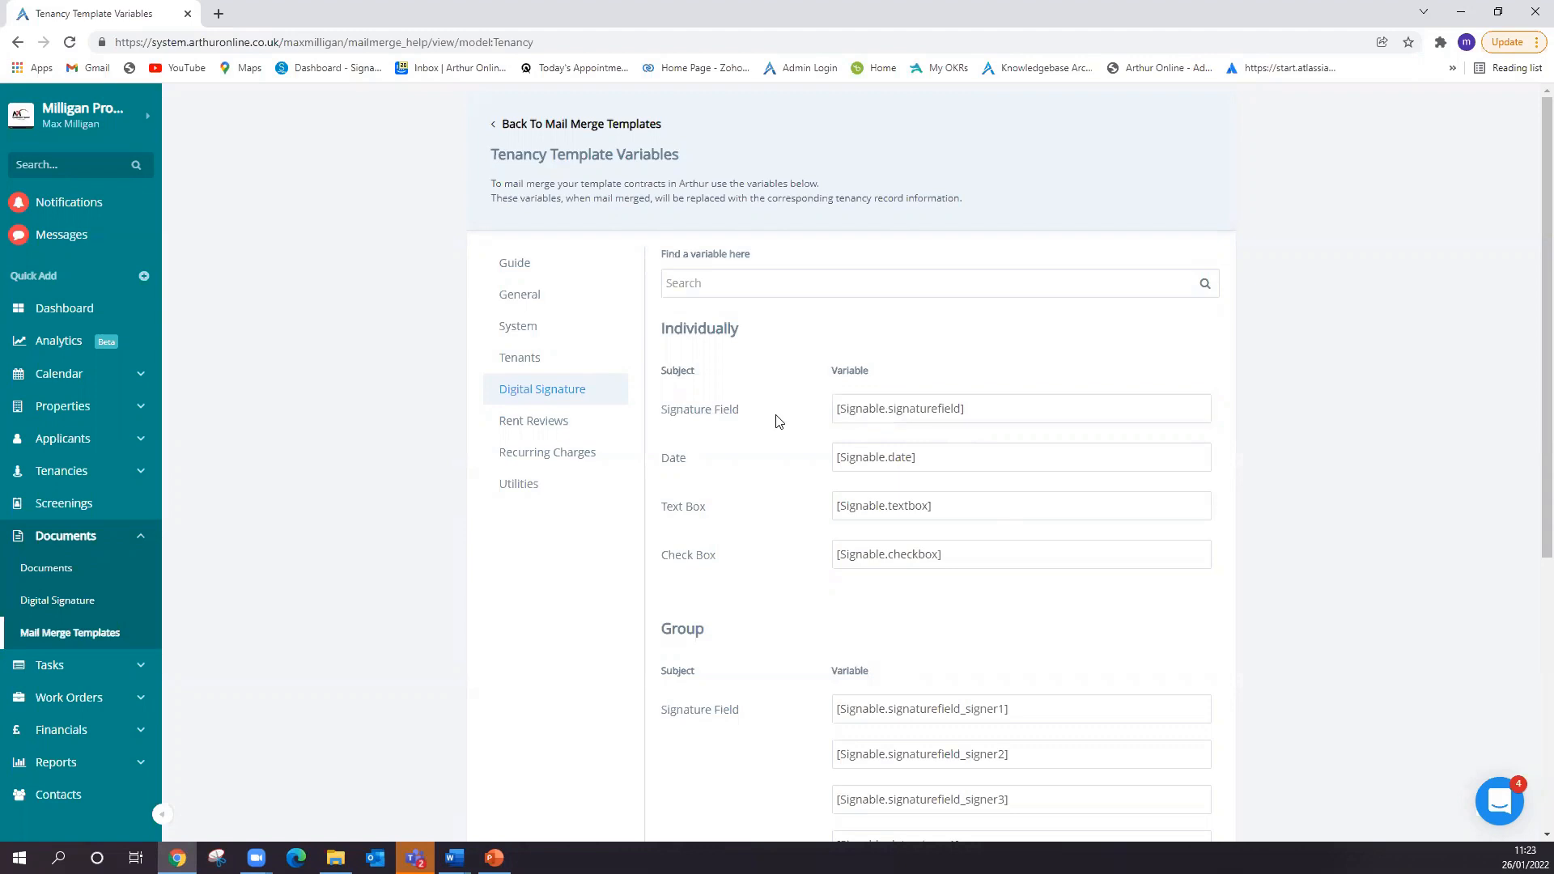
- Examine the group Digital Signature variables, comparing the signature field entries for signers 1, 2 and 3
scroll(777, 420, down, 4)
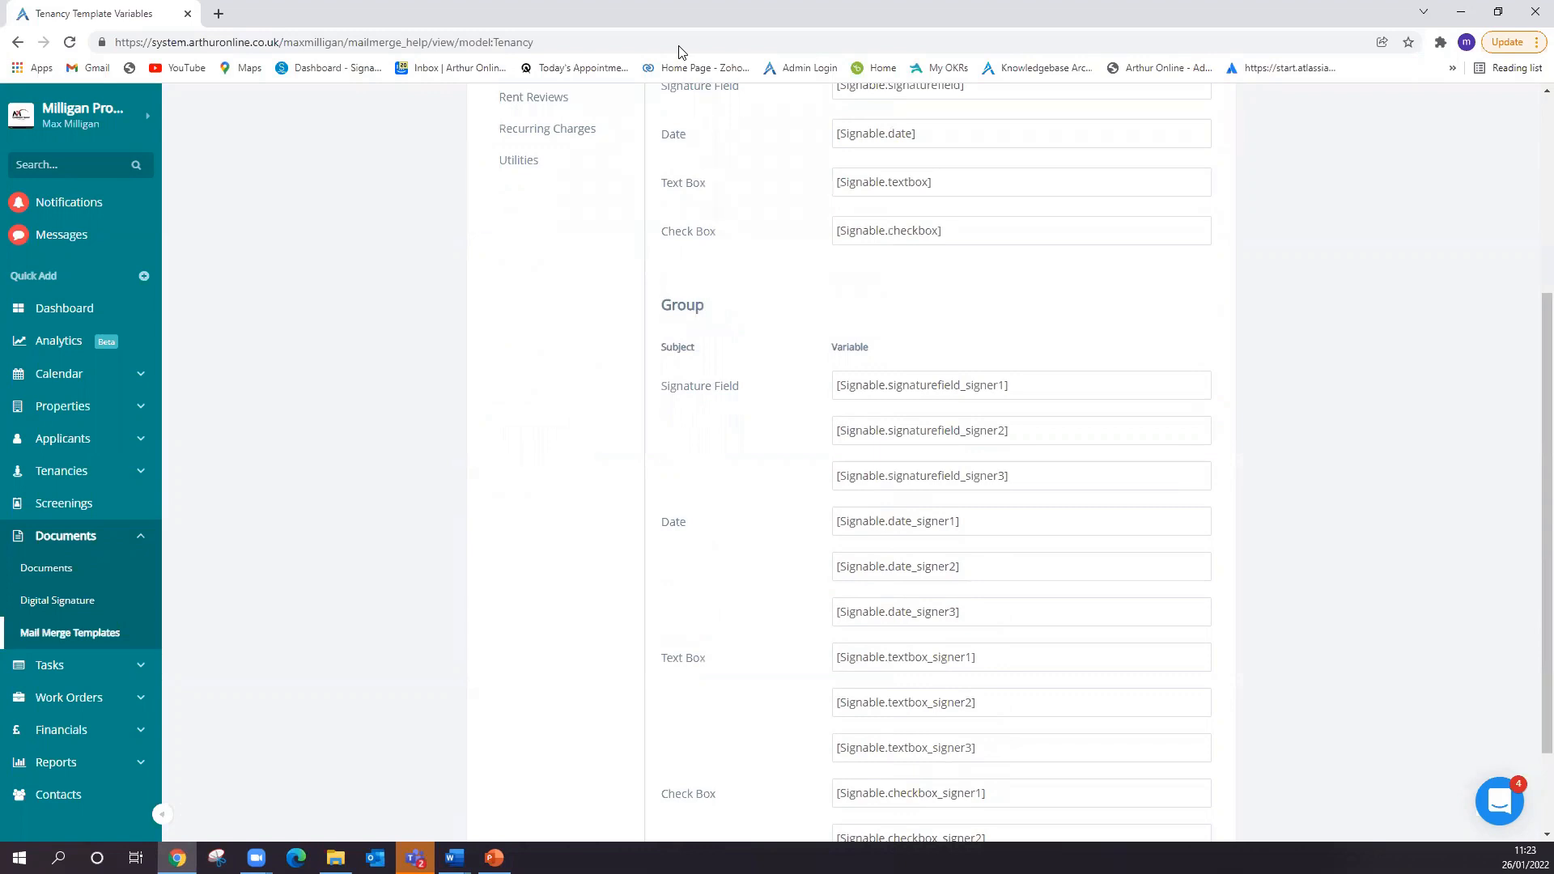
mouse_move(1002, 444)
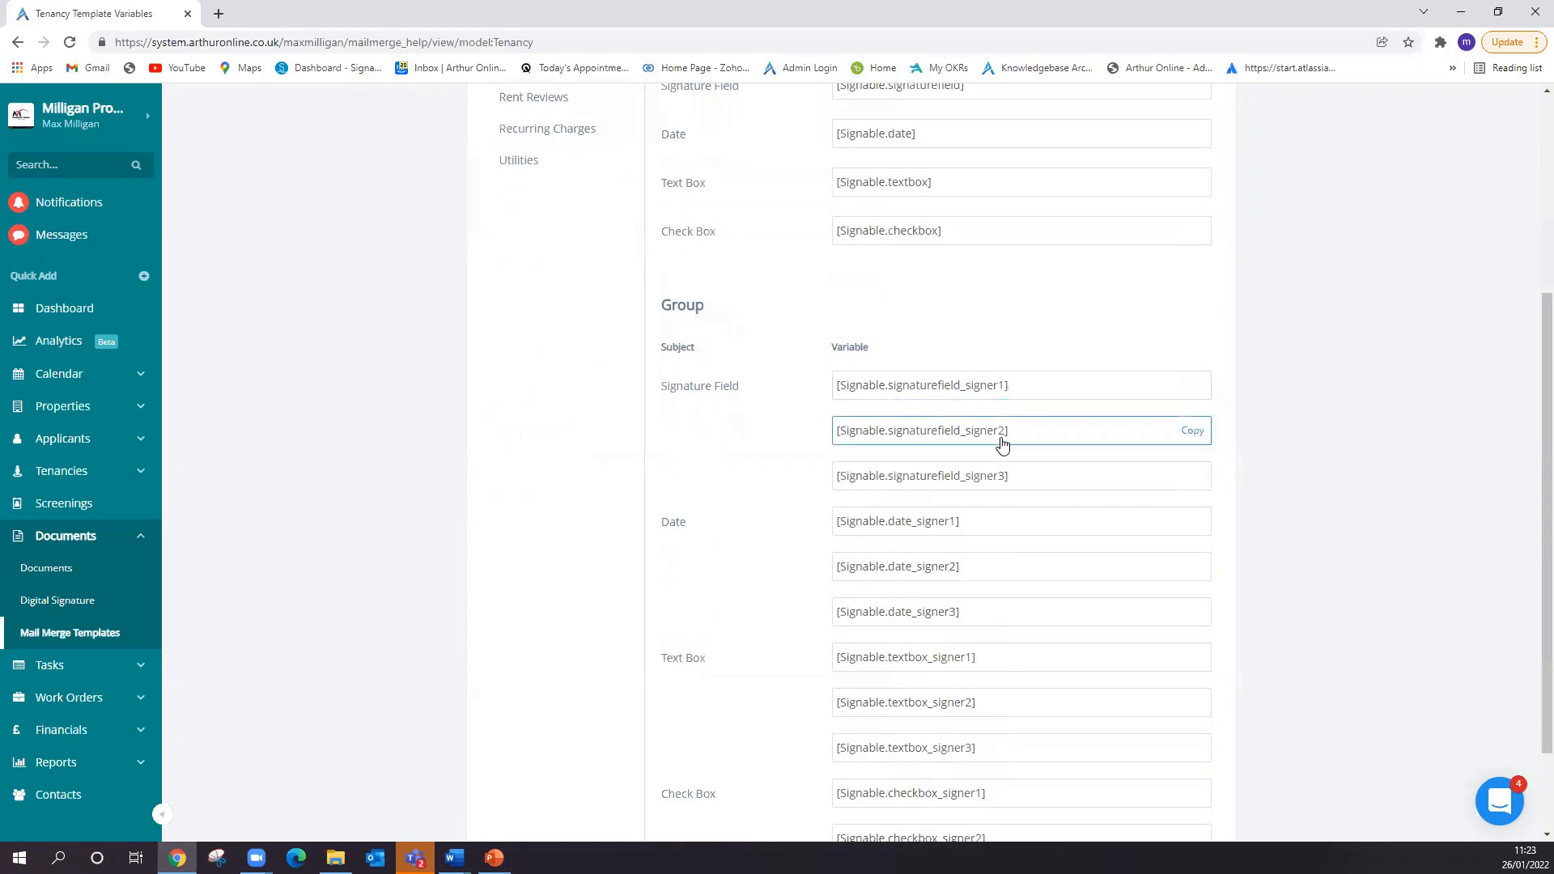
mouse_move(1002, 486)
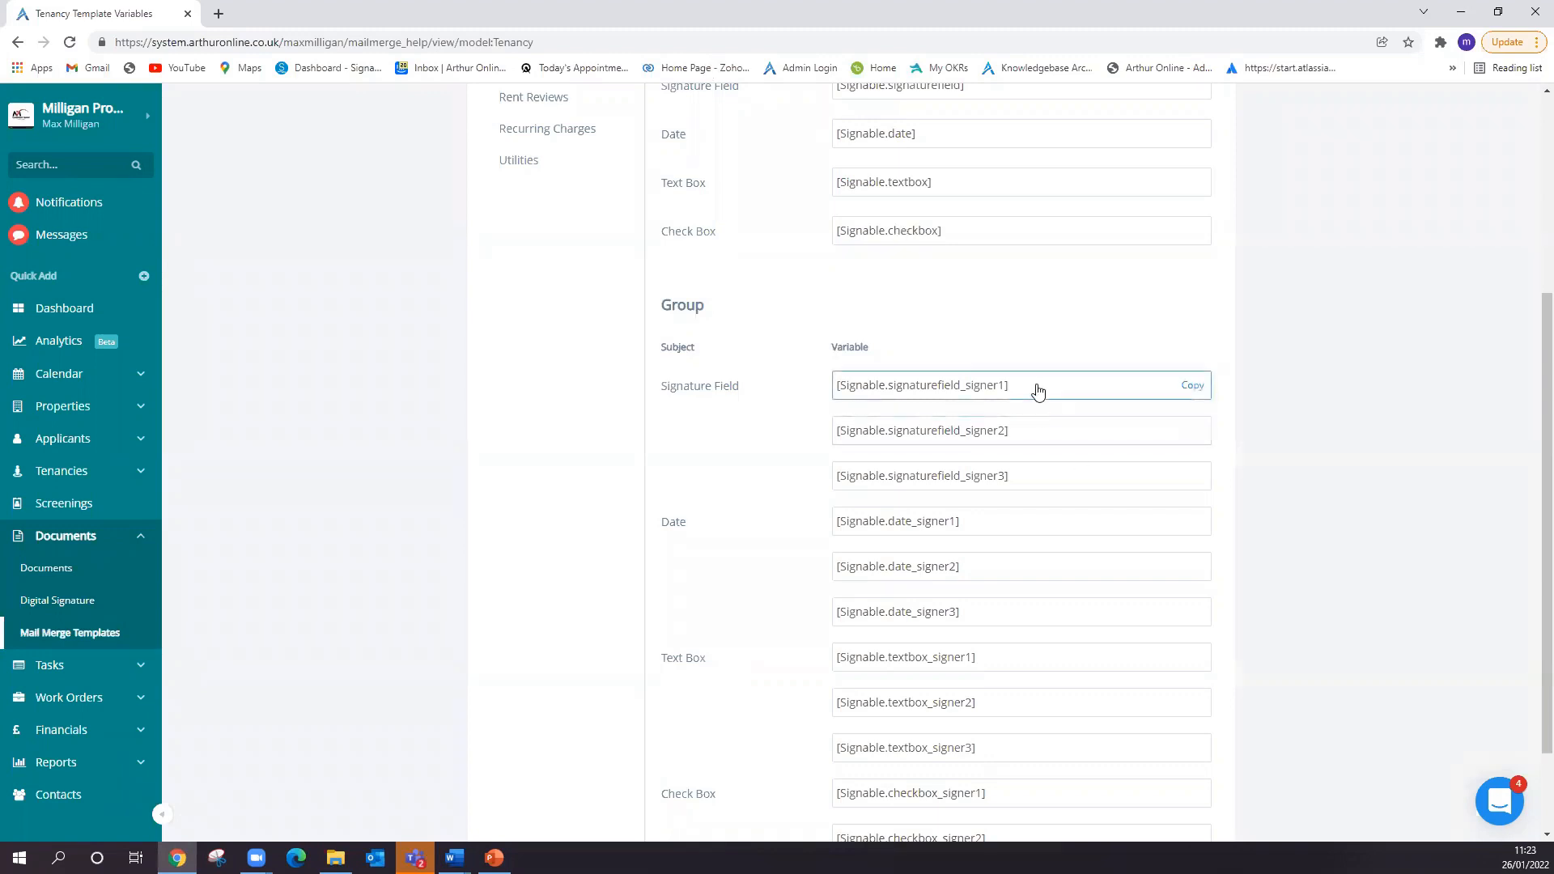
click(957, 389)
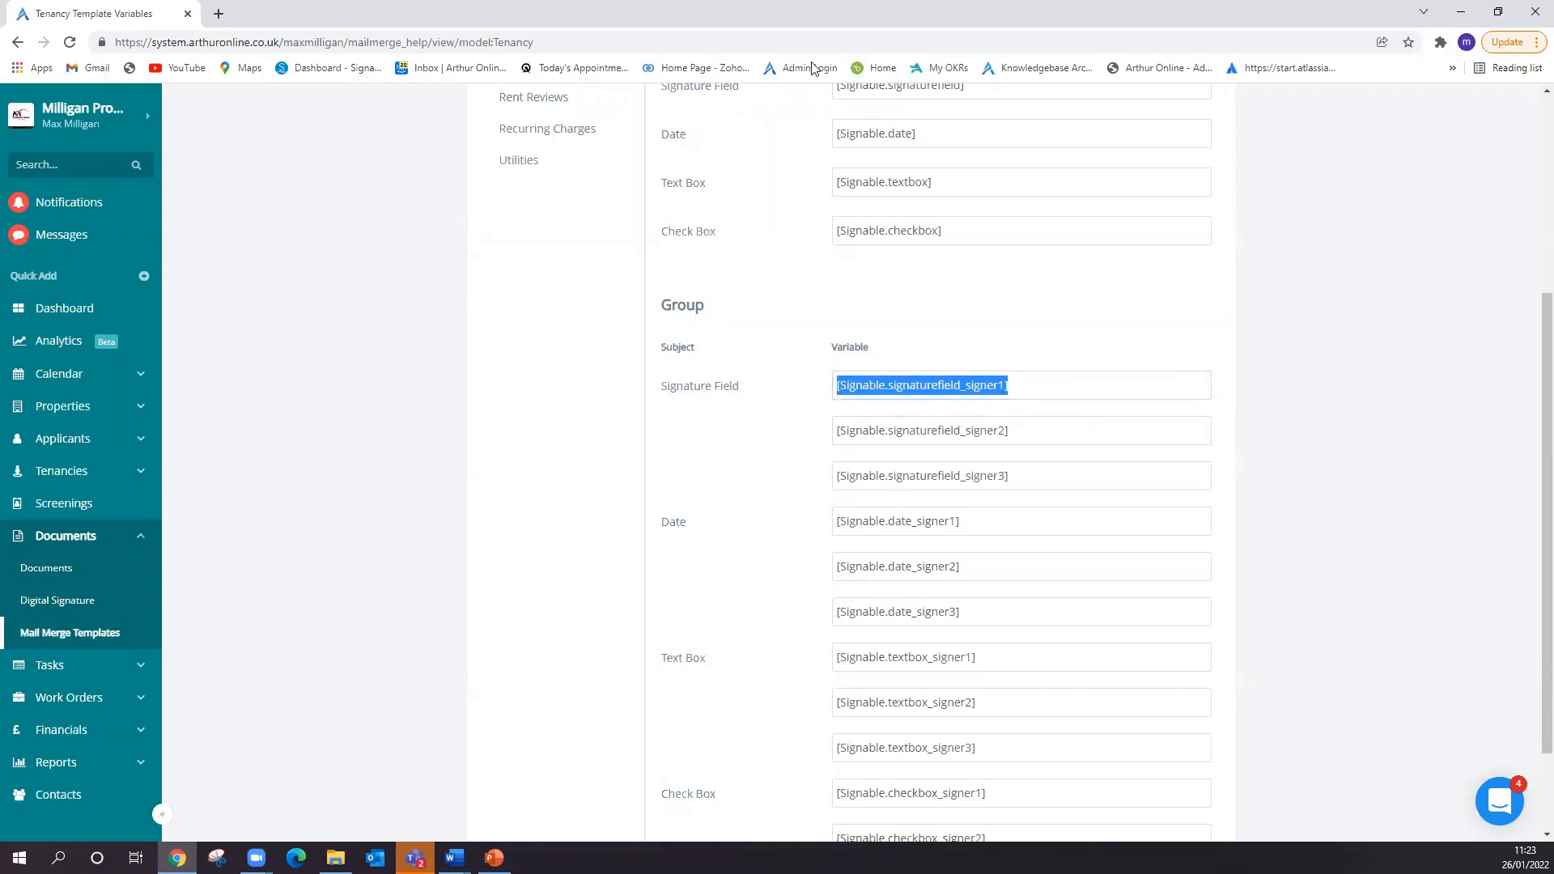
click(943, 429)
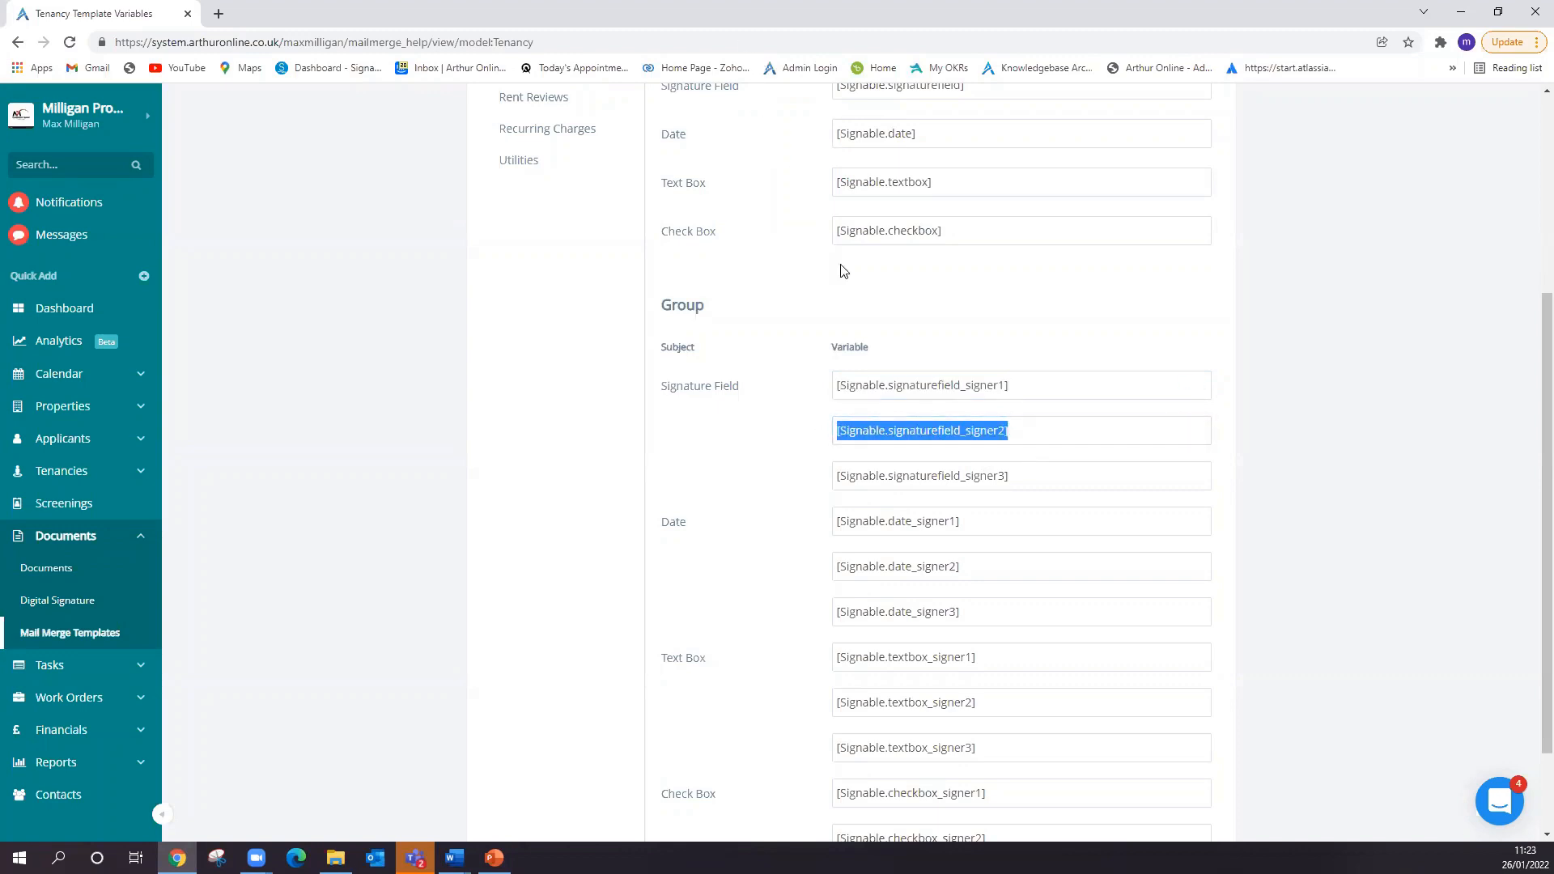
click(866, 481)
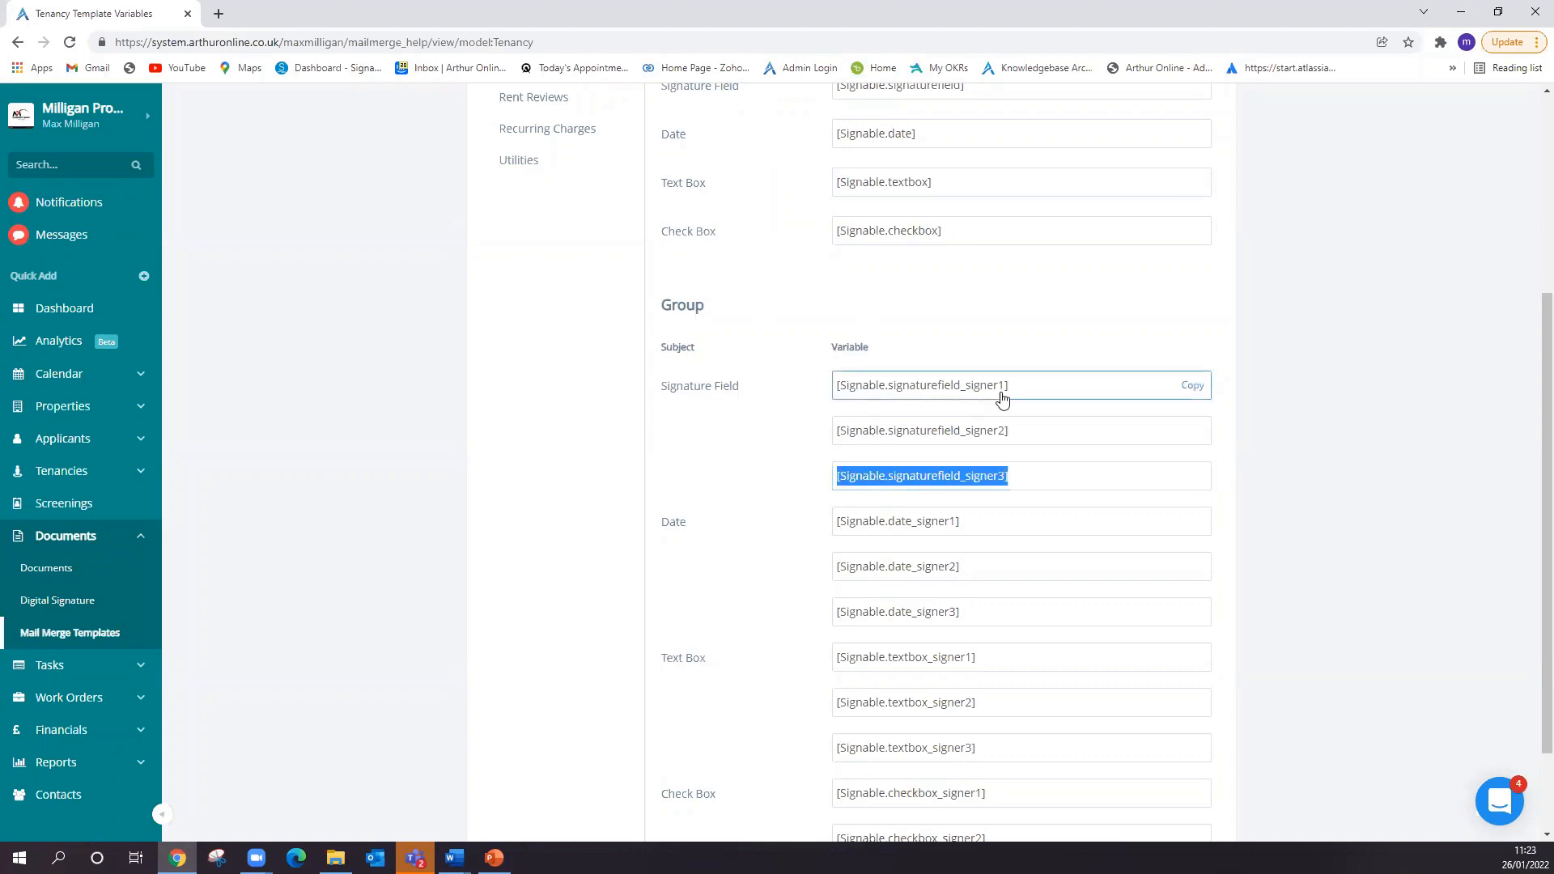
click(944, 390)
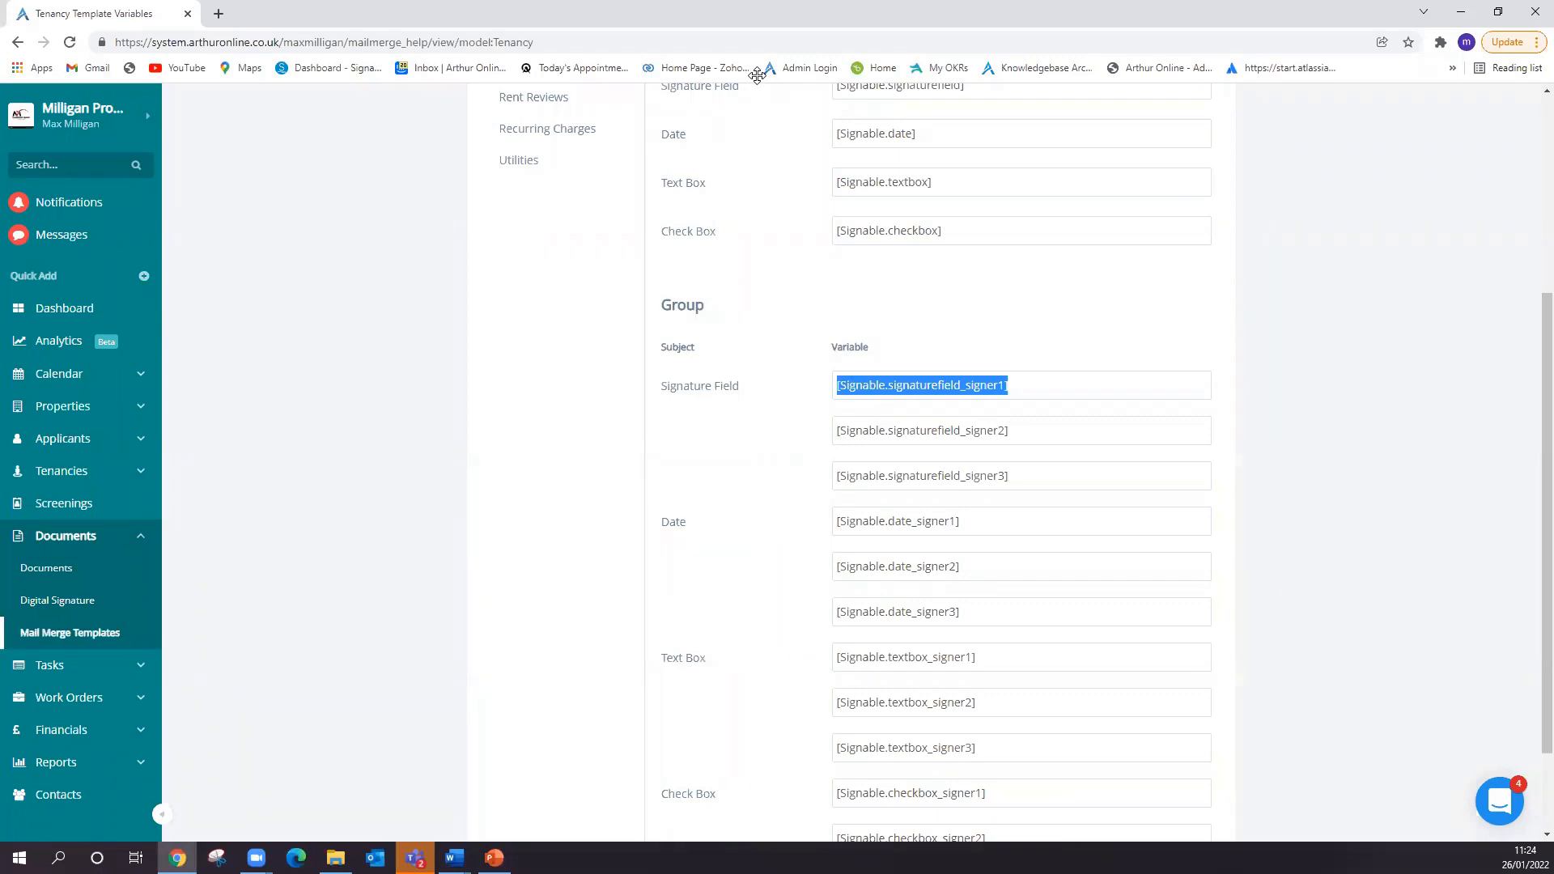
mouse_move(1032, 395)
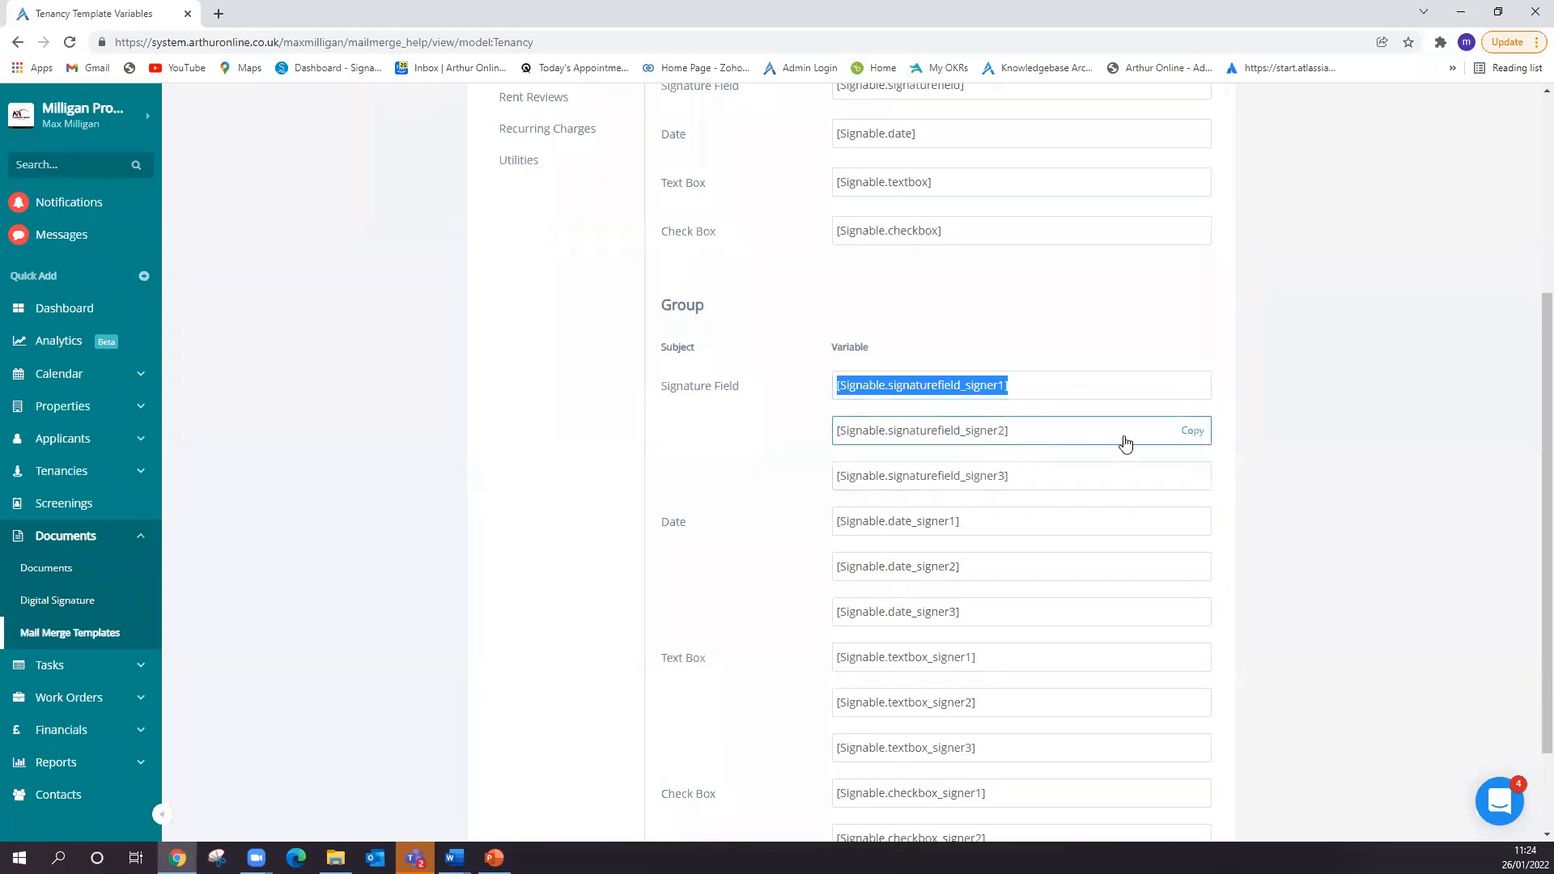
mouse_move(1110, 490)
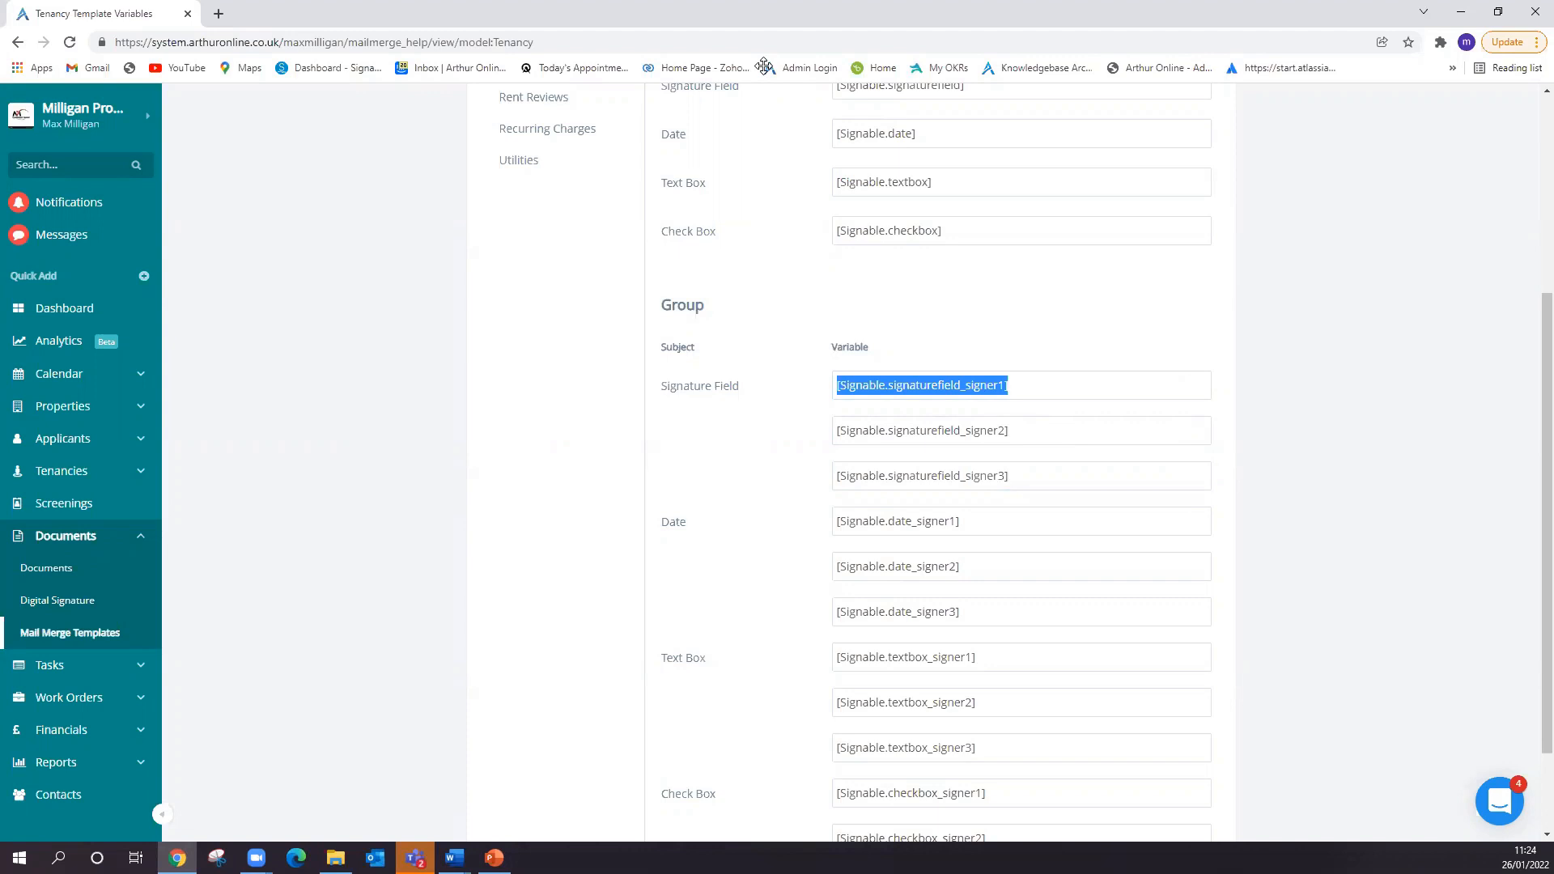
click(1021, 394)
- Switch to the RESIDENTIAL TENANCY AGREEMENT in Word and examine its tenant name and tenant address placeholders and signature lines
key(alt+Tab)
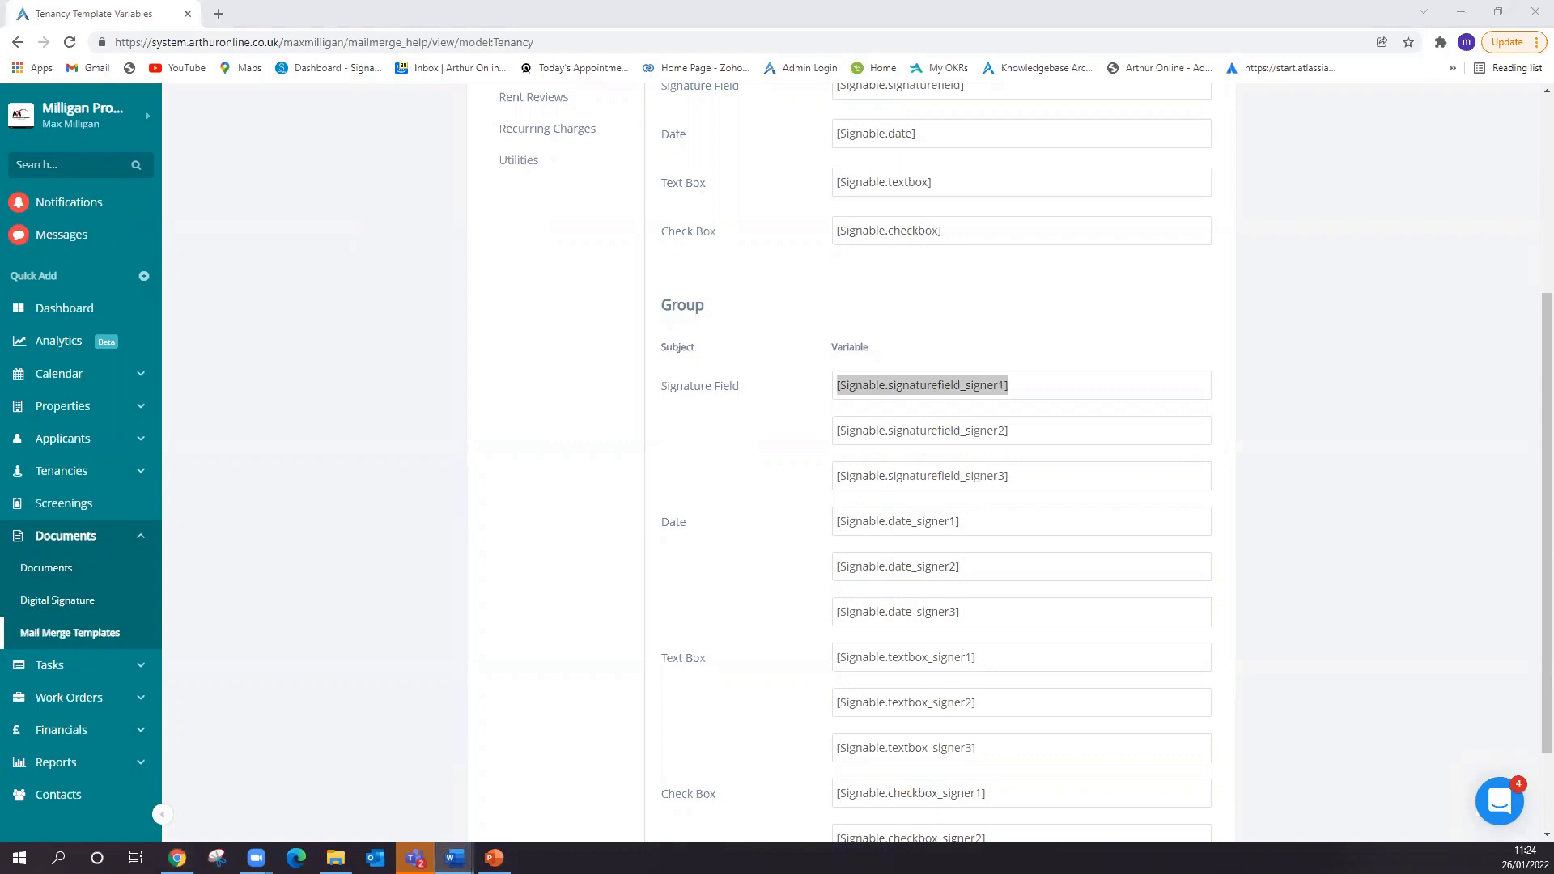
drag(938, 8, 936, 1)
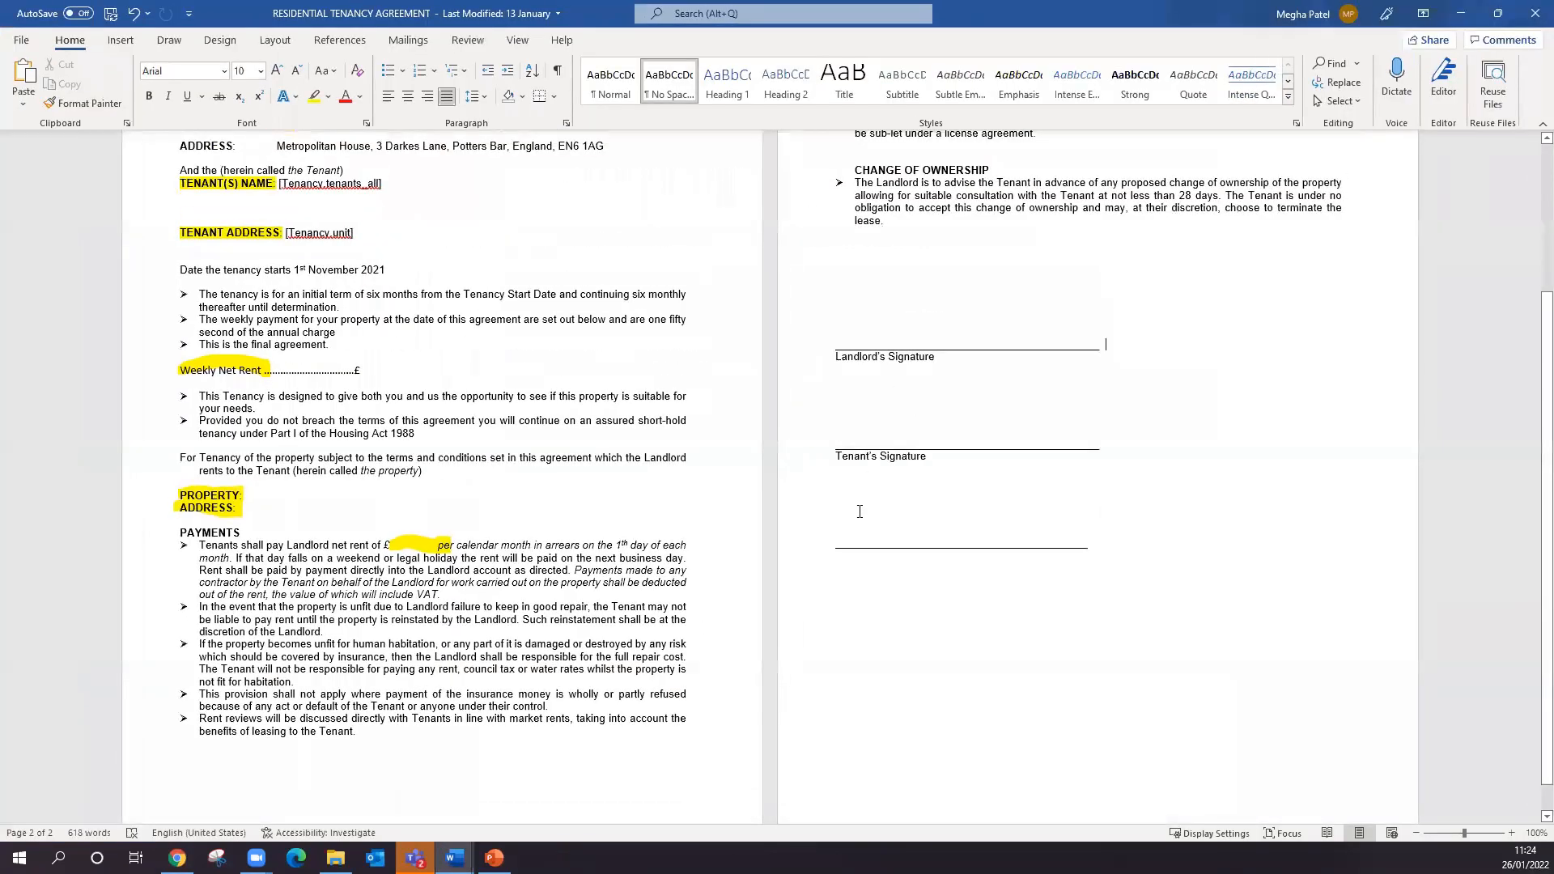
scroll(528, 607, up, 6)
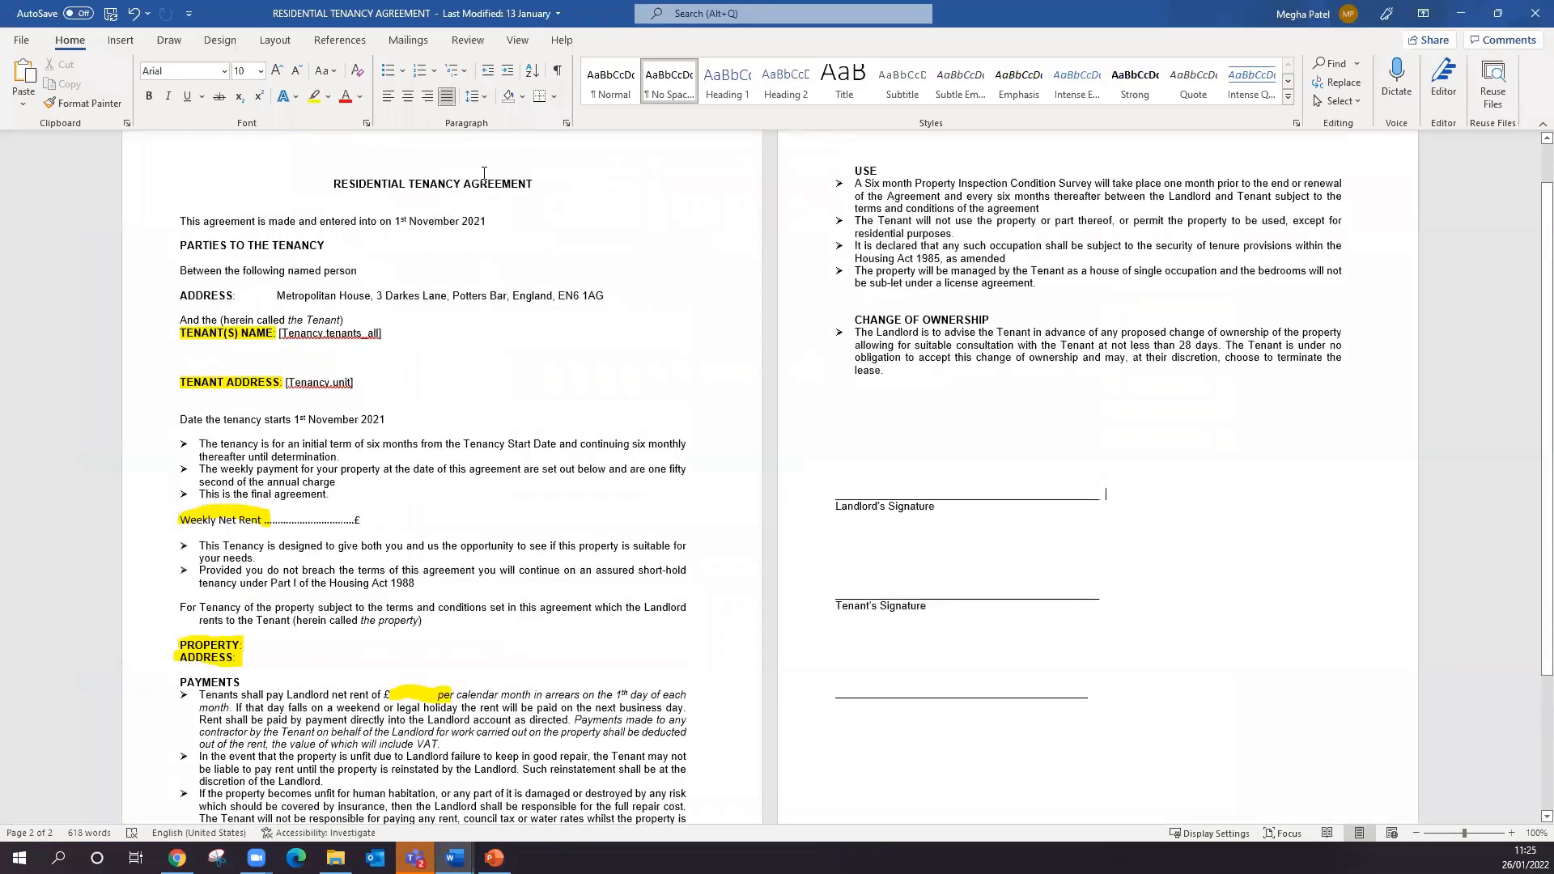
scroll(518, 289, down, 4)
scroll(326, 208, down, 2)
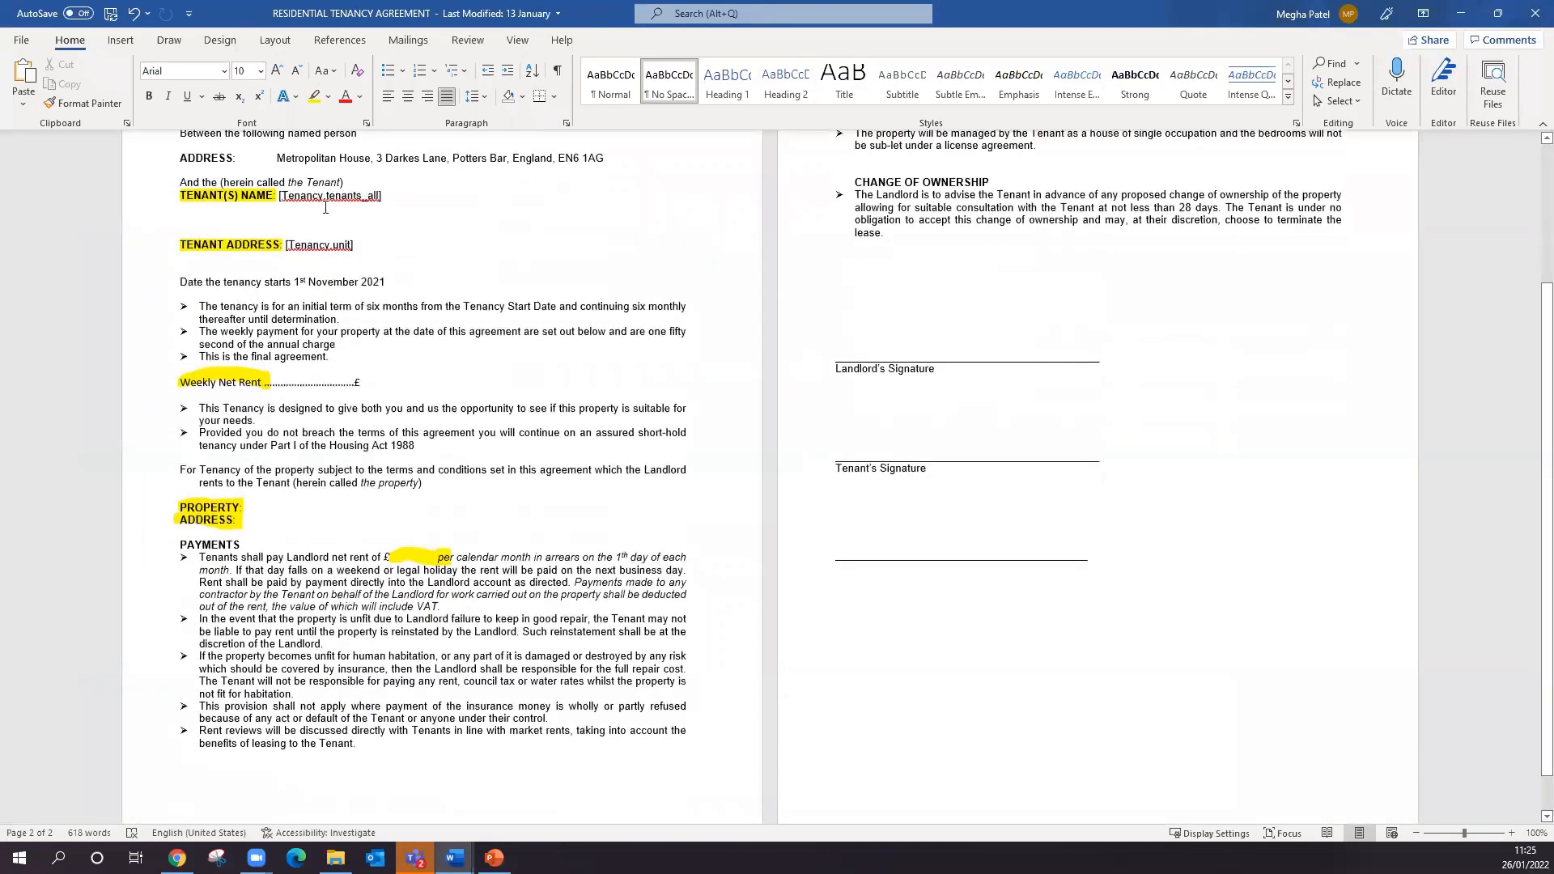
drag(389, 198, 282, 203)
click(278, 197)
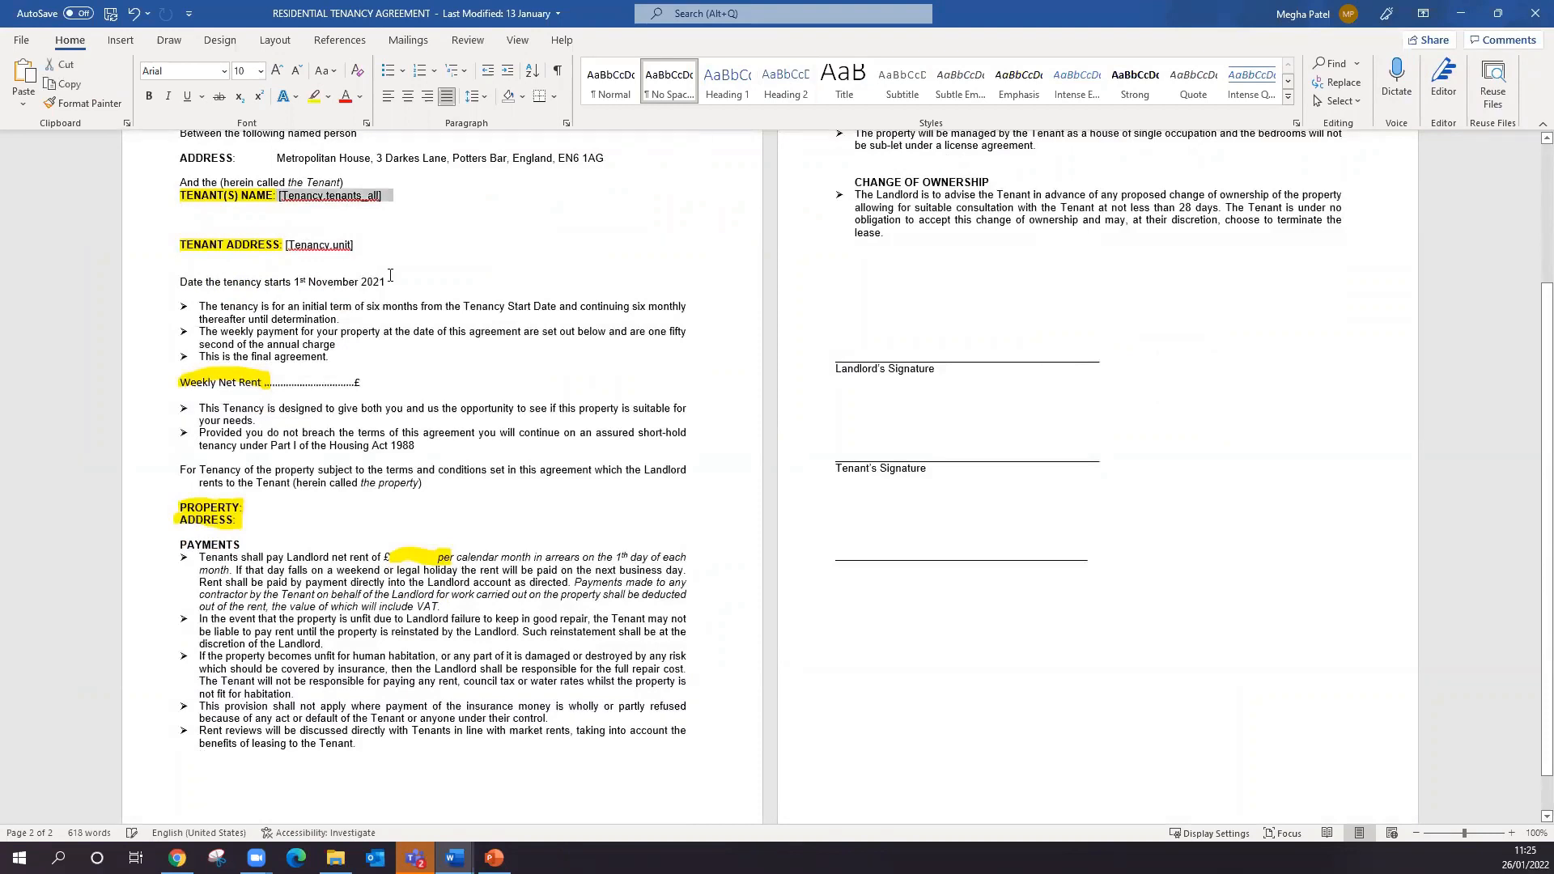
click(287, 245)
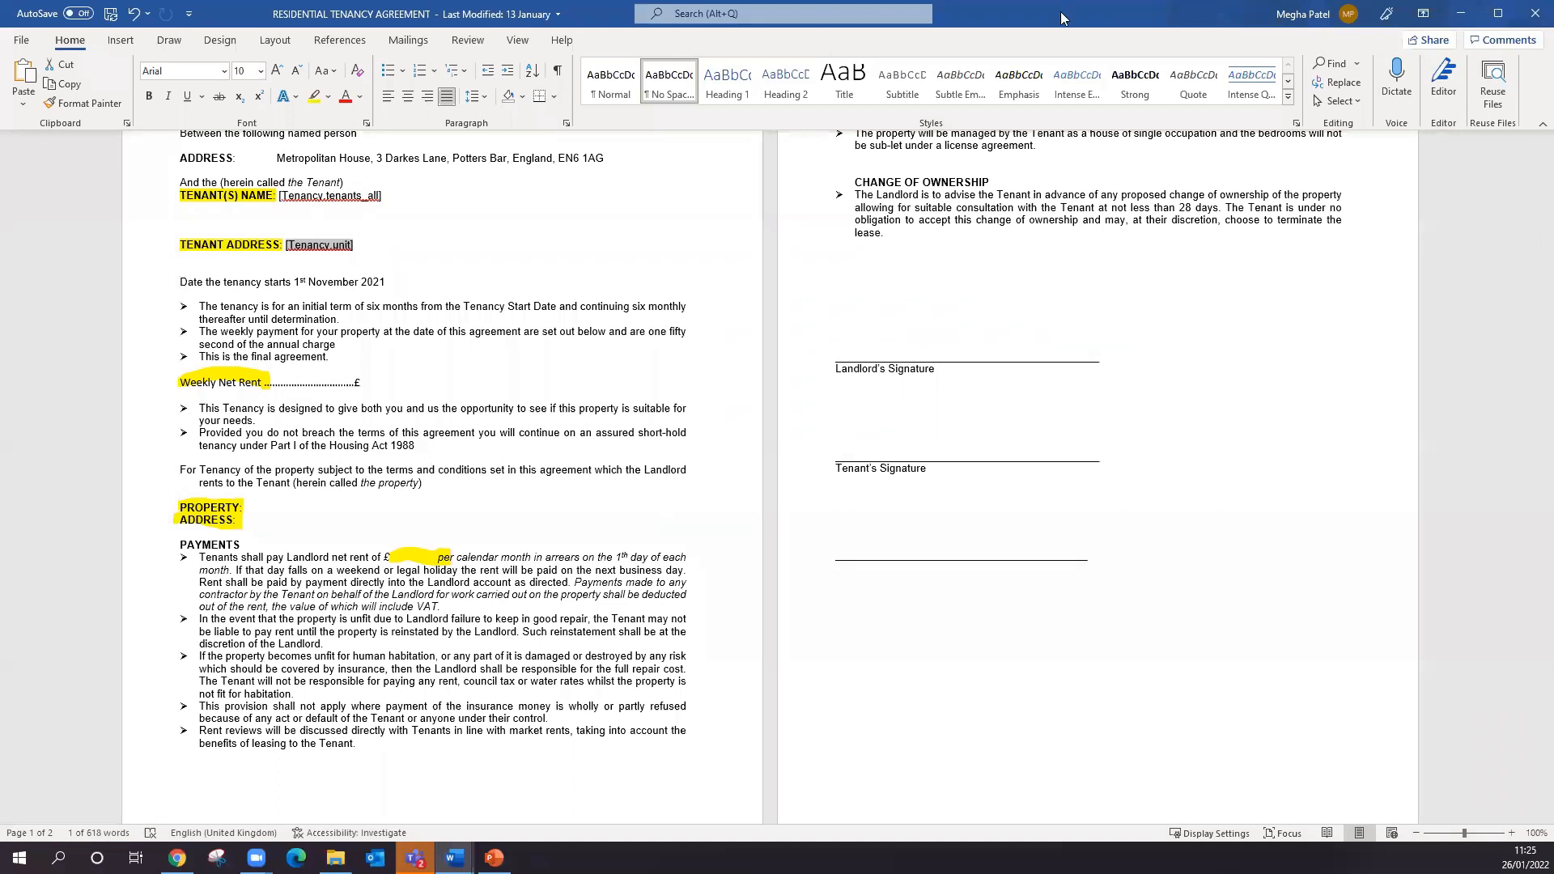
- Copy [Signable.signaturefield_signer1] from the variables page in Arthur Online and paste it above the Landlord's Signature line in the Word agreement
drag(1060, 11, 821, 0)
key(alt+Tab)
click(1016, 397)
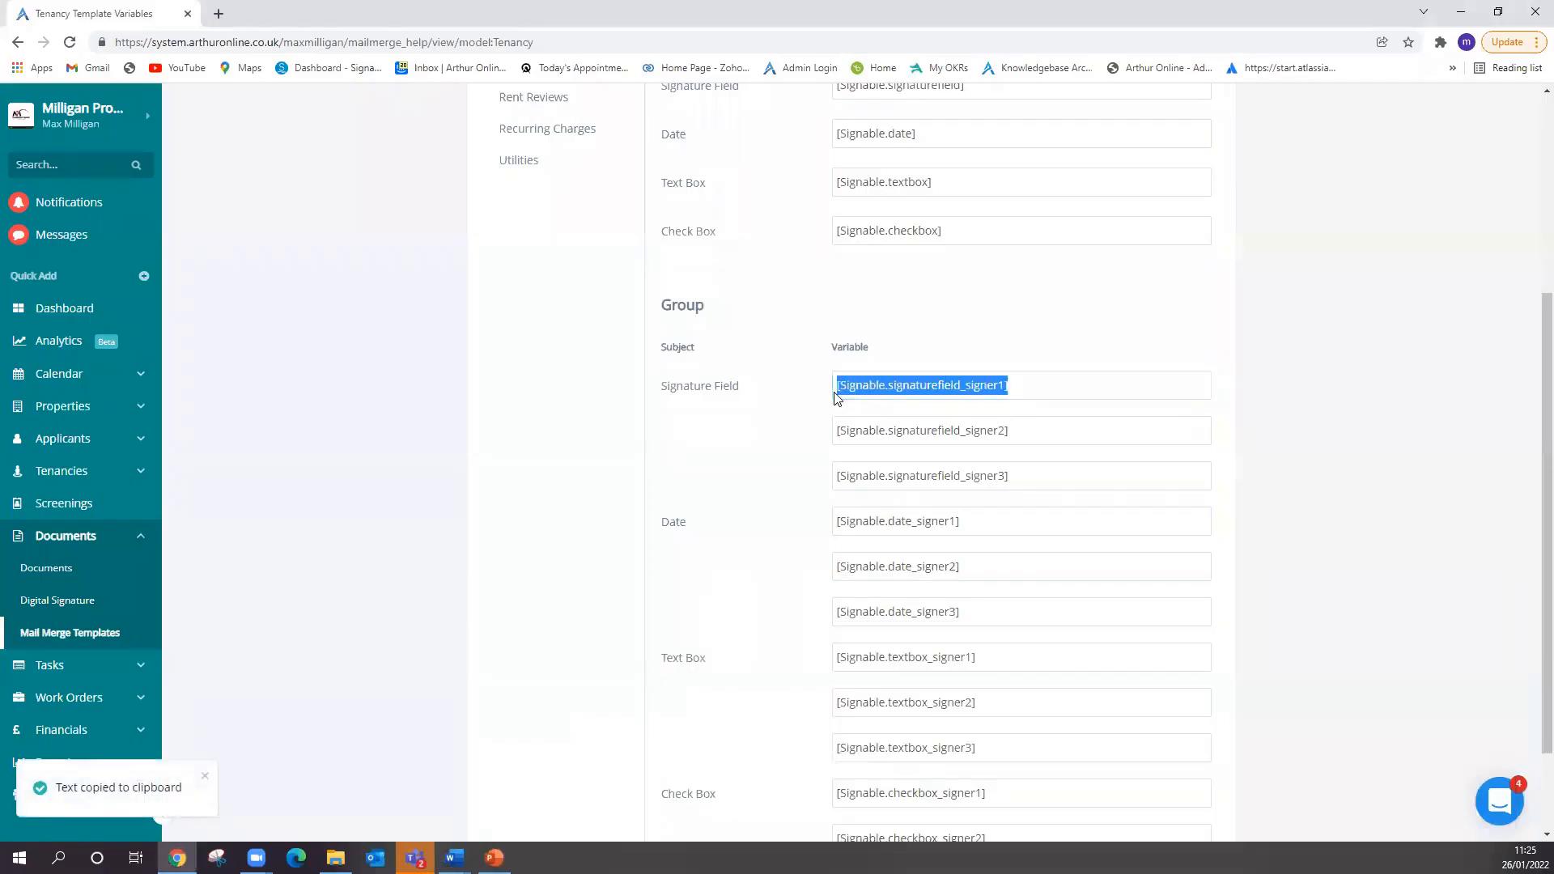
click(454, 858)
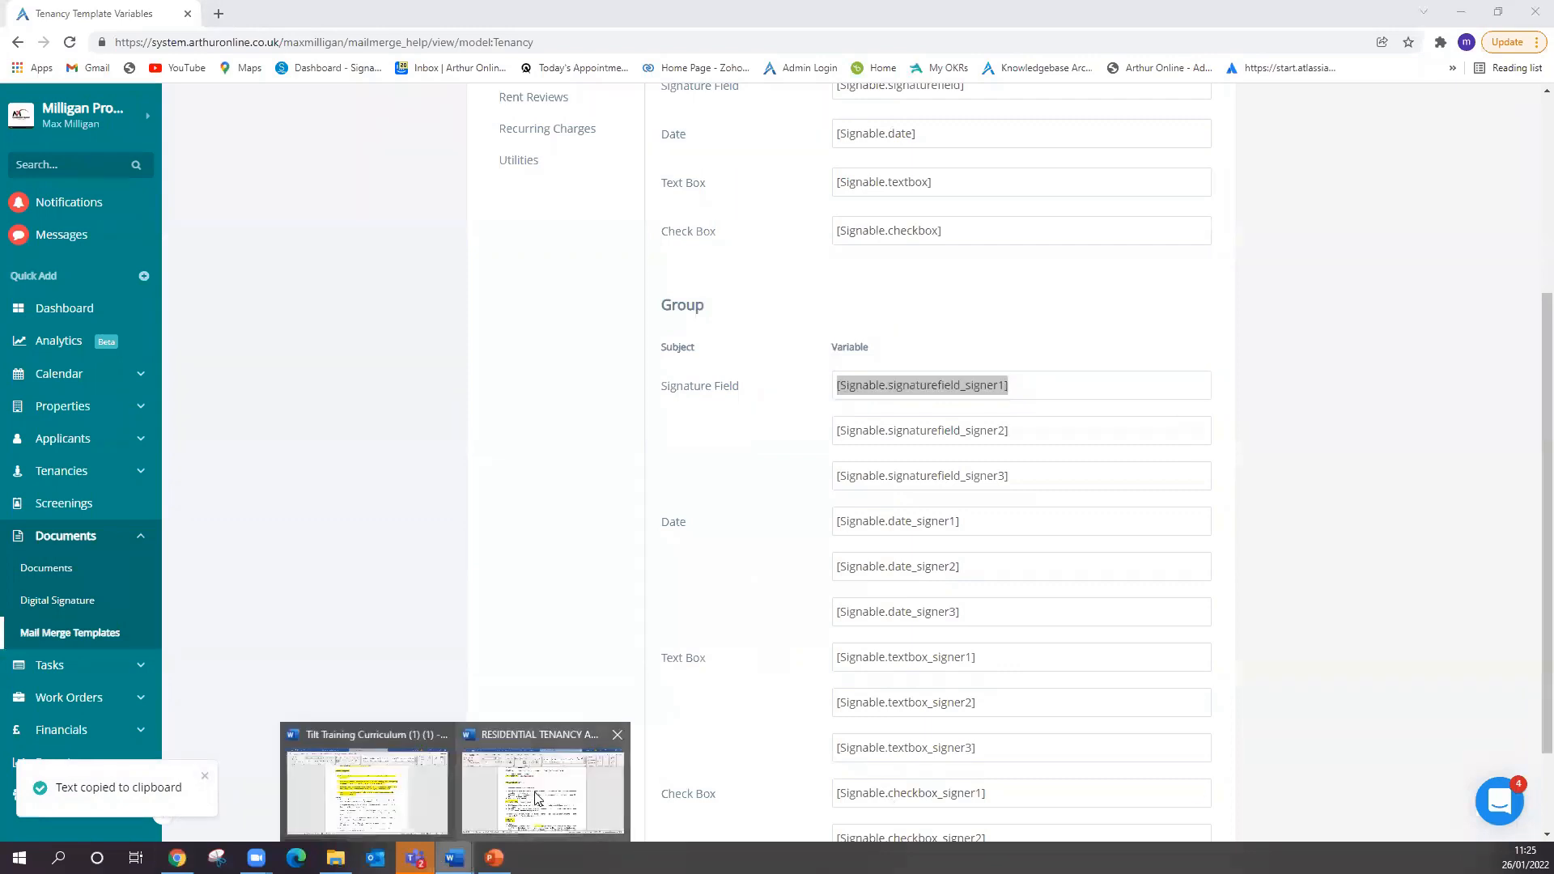
click(599, 801)
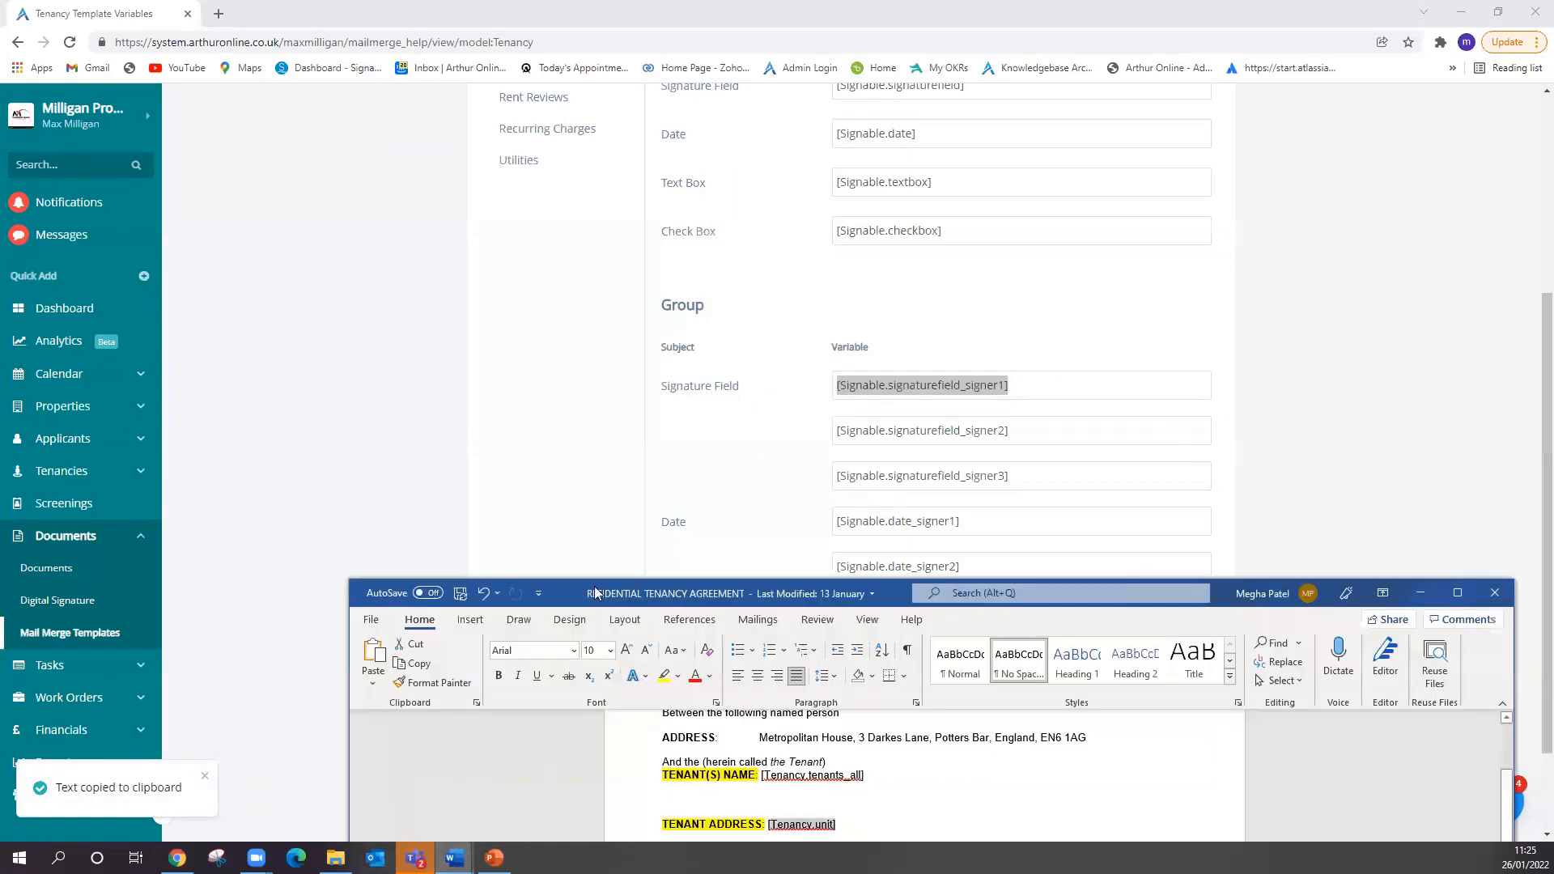
double_click(1216, 579)
click(892, 343)
key(ctrl+v)
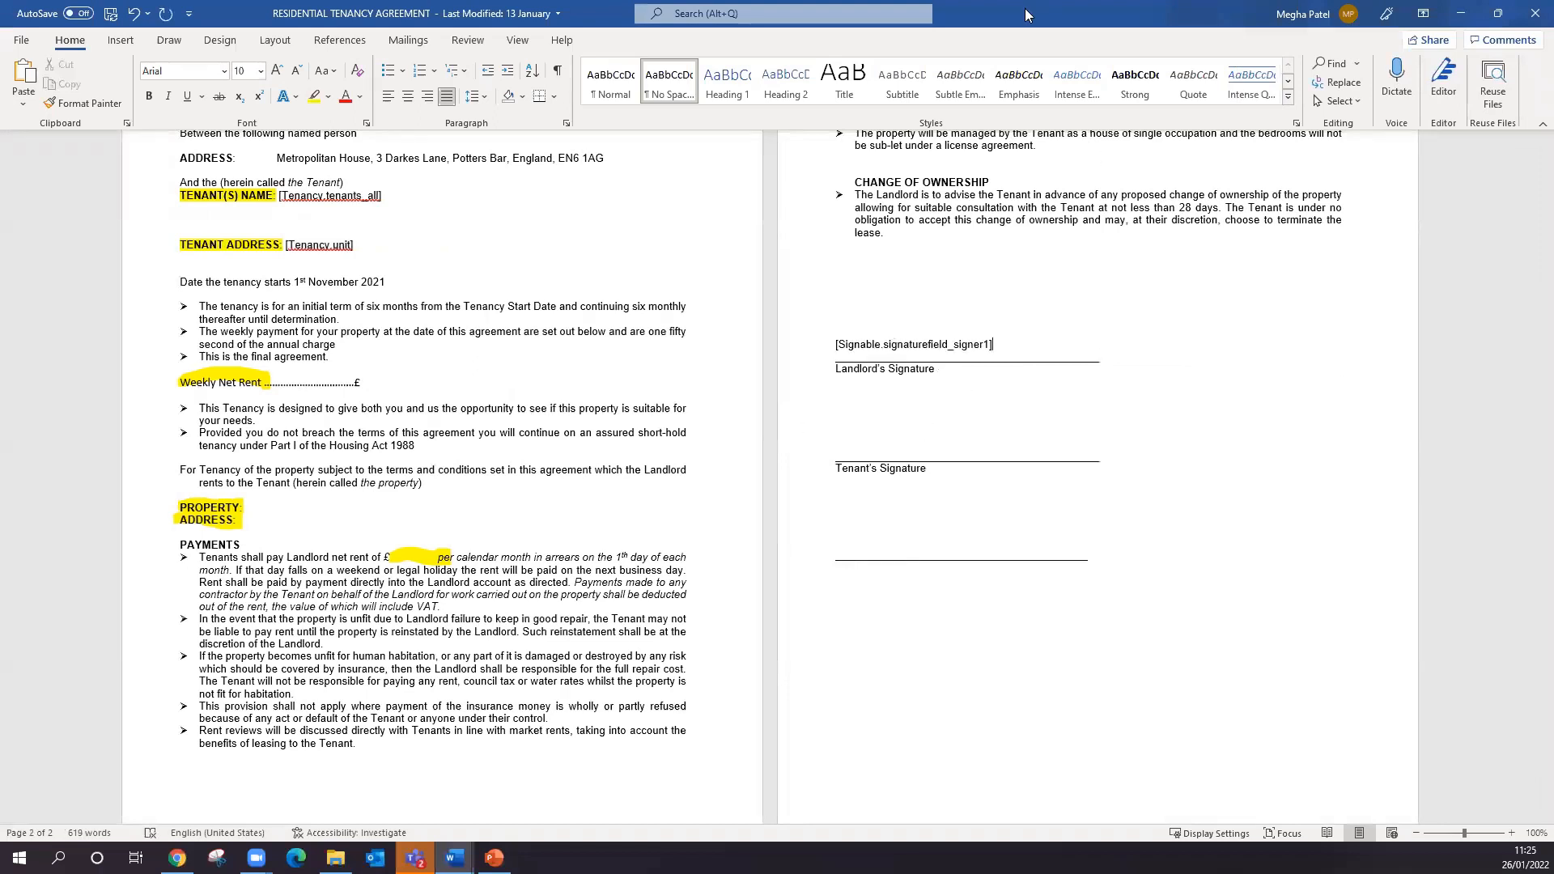
- Copy [Signable.signaturefield_signer2] from the variables page in Arthur Online and paste it on the Tenant's Signature line in the Word agreement
drag(1024, 8, 940, 623)
drag(1013, 433, 836, 440)
click(454, 857)
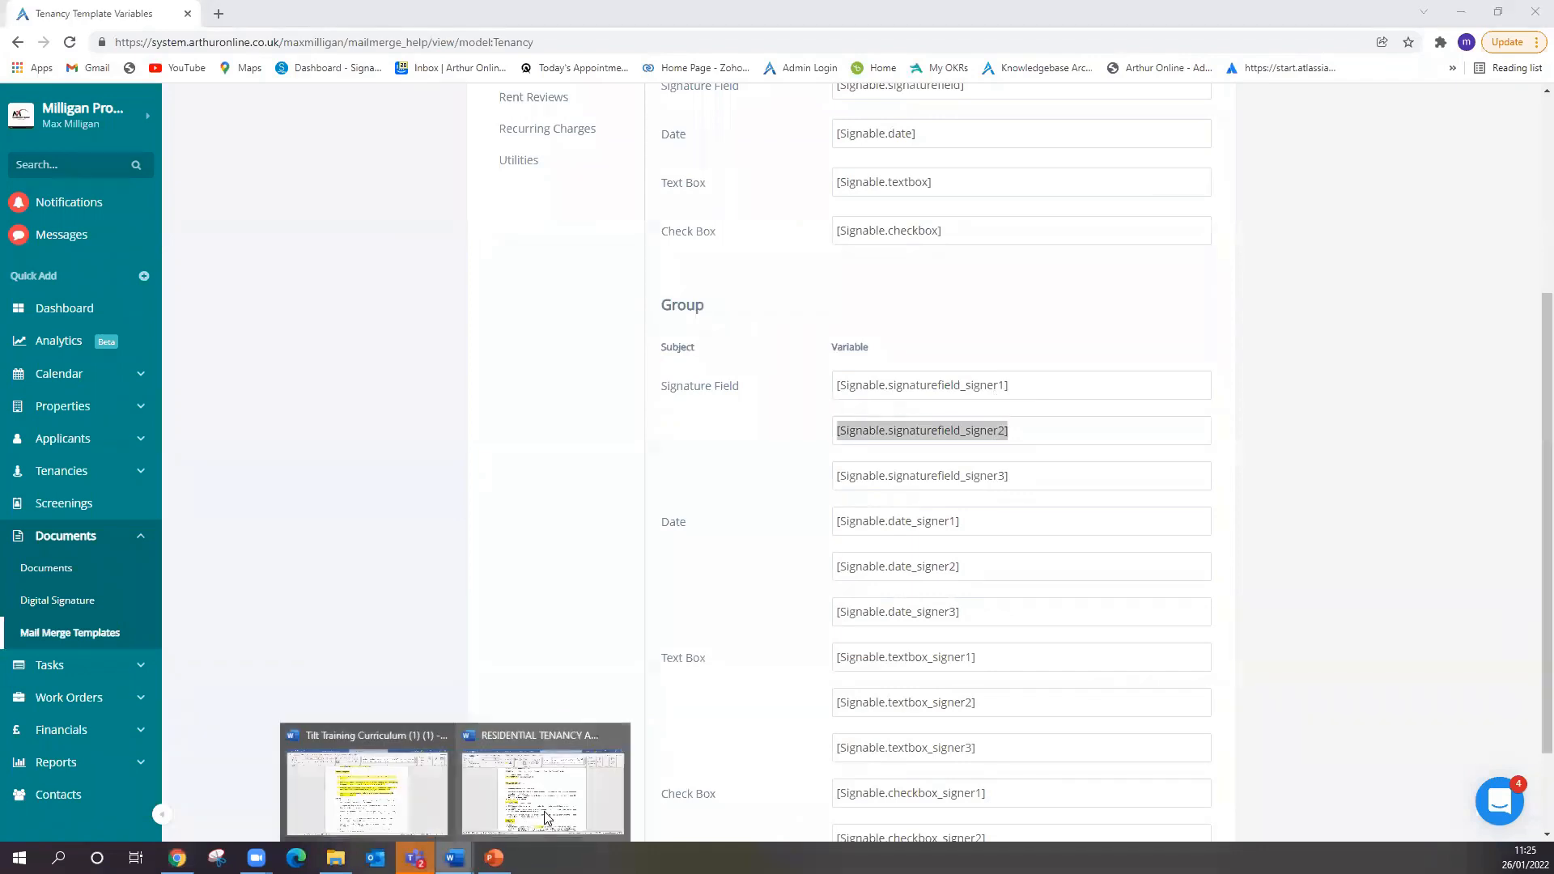
click(544, 818)
drag(1197, 629, 1047, 2)
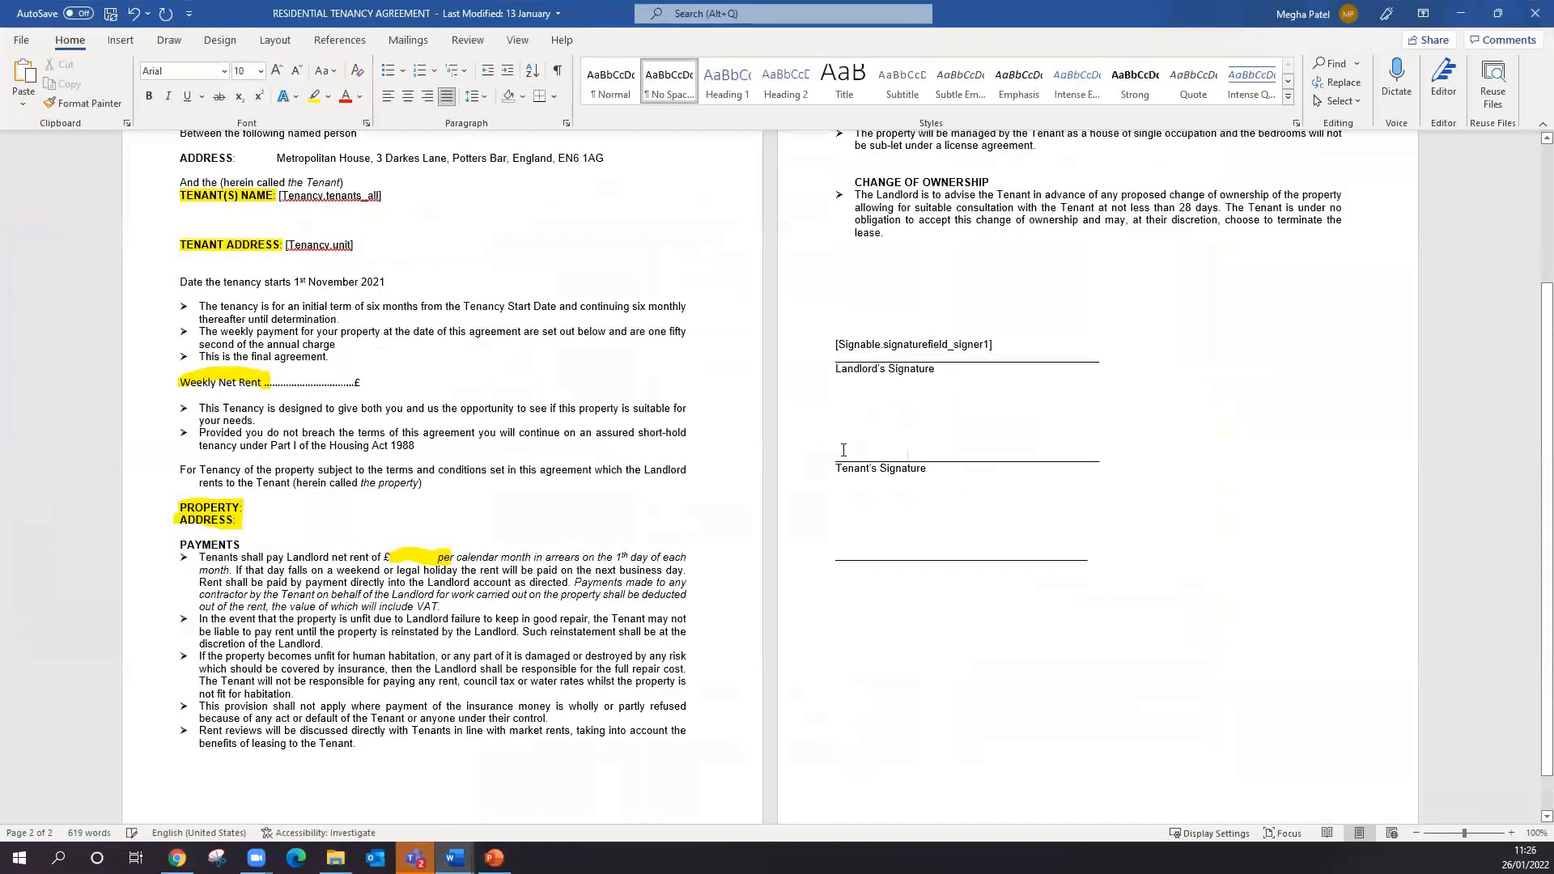
key(ctrl+v)
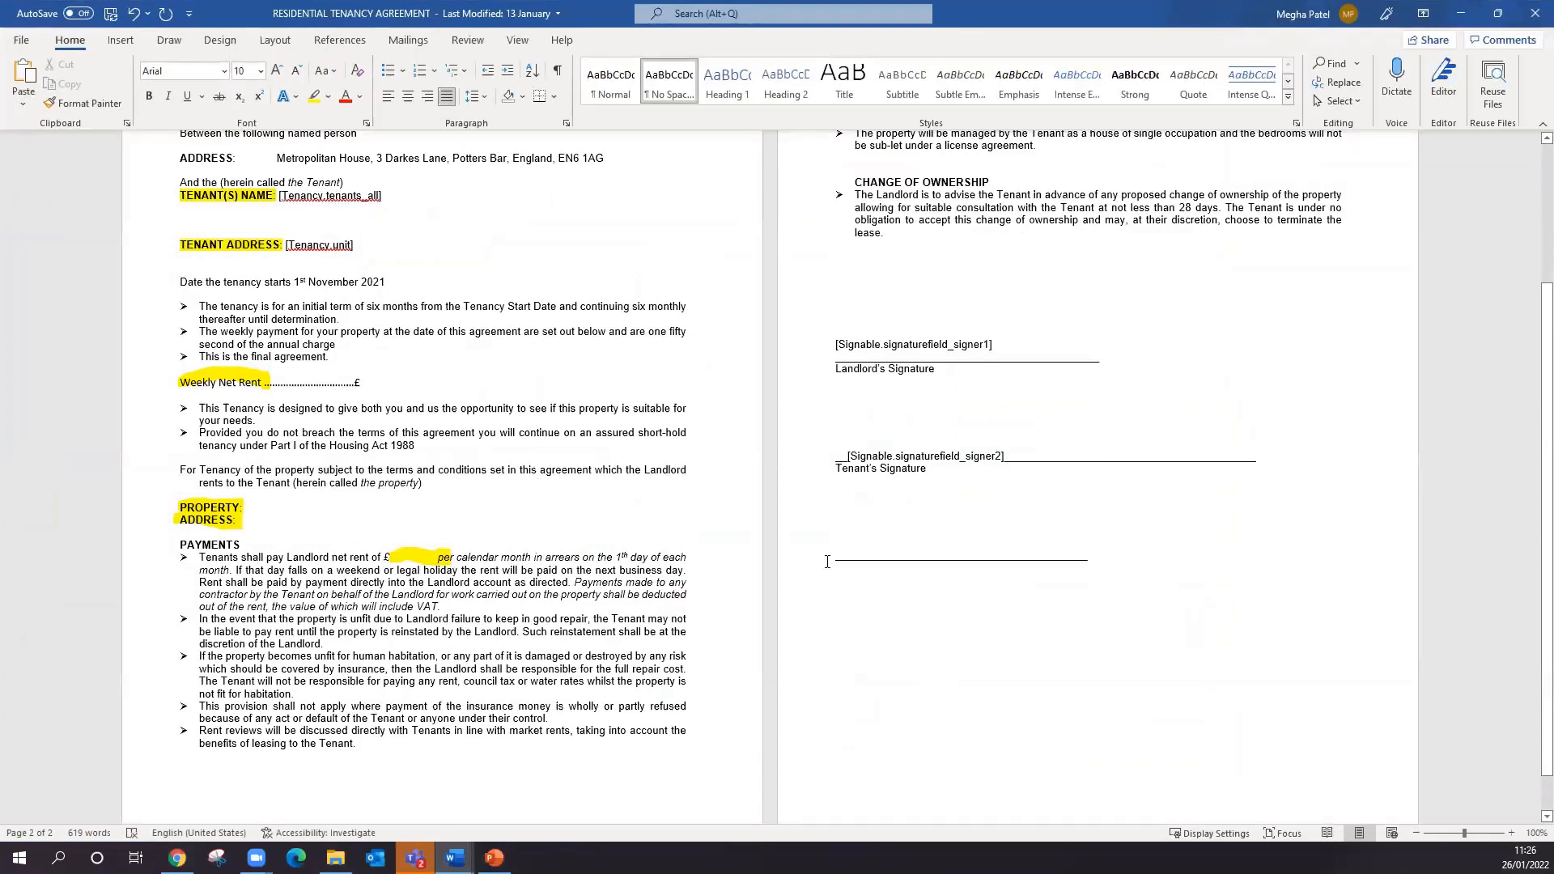
- Paste the copied variable above the third, unlabelled signature line and change it to [Signable.signaturefield_signer3]
key(ctrl+v)
key(BackSpace)
text(3)
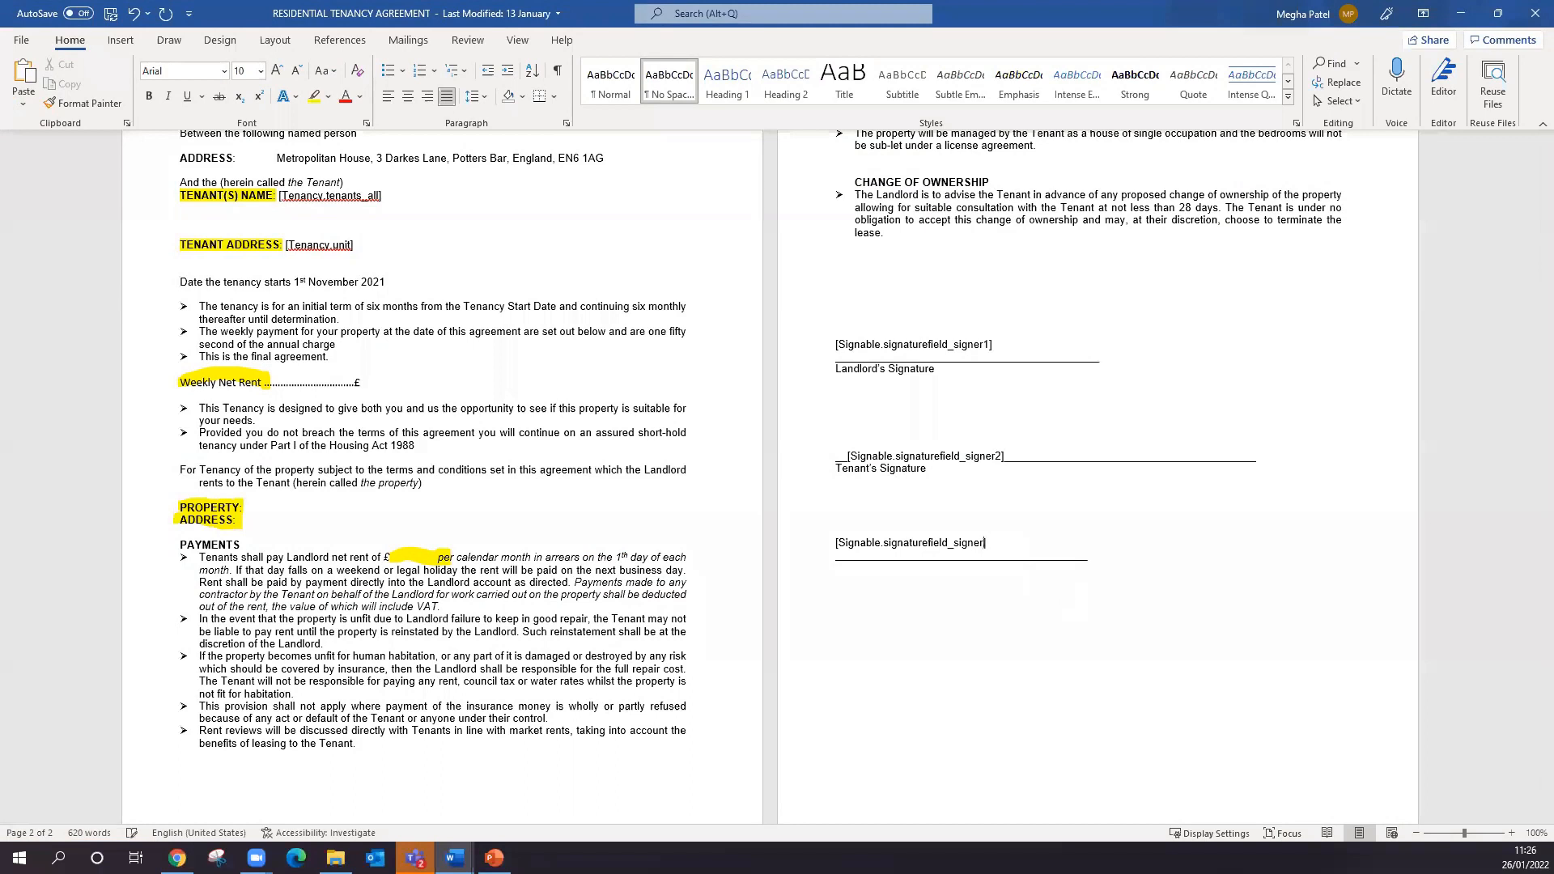
- Delete the excess underline after the signer 2 variable on the Tenant's Signature line
mouse_move(1296, 444)
mouse_down()
mouse_move(1214, 464)
mouse_move(1007, 456)
mouse_up()
click(1190, 458)
key(Delete)
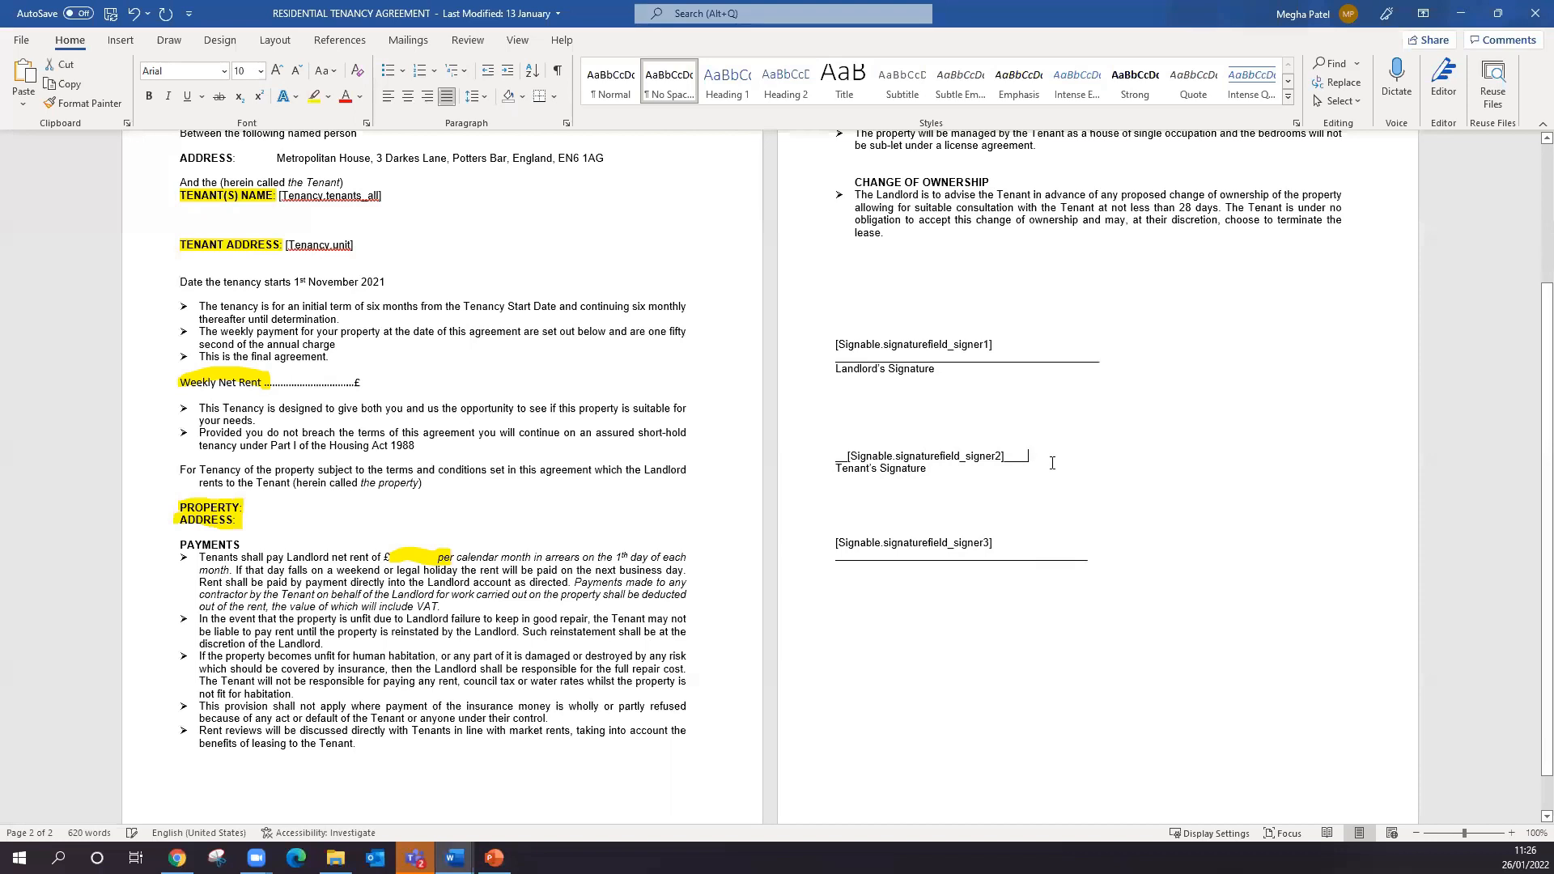
- Delete the "Tenant's Signature" label below the signer 2 variable in the agreement
click(822, 465)
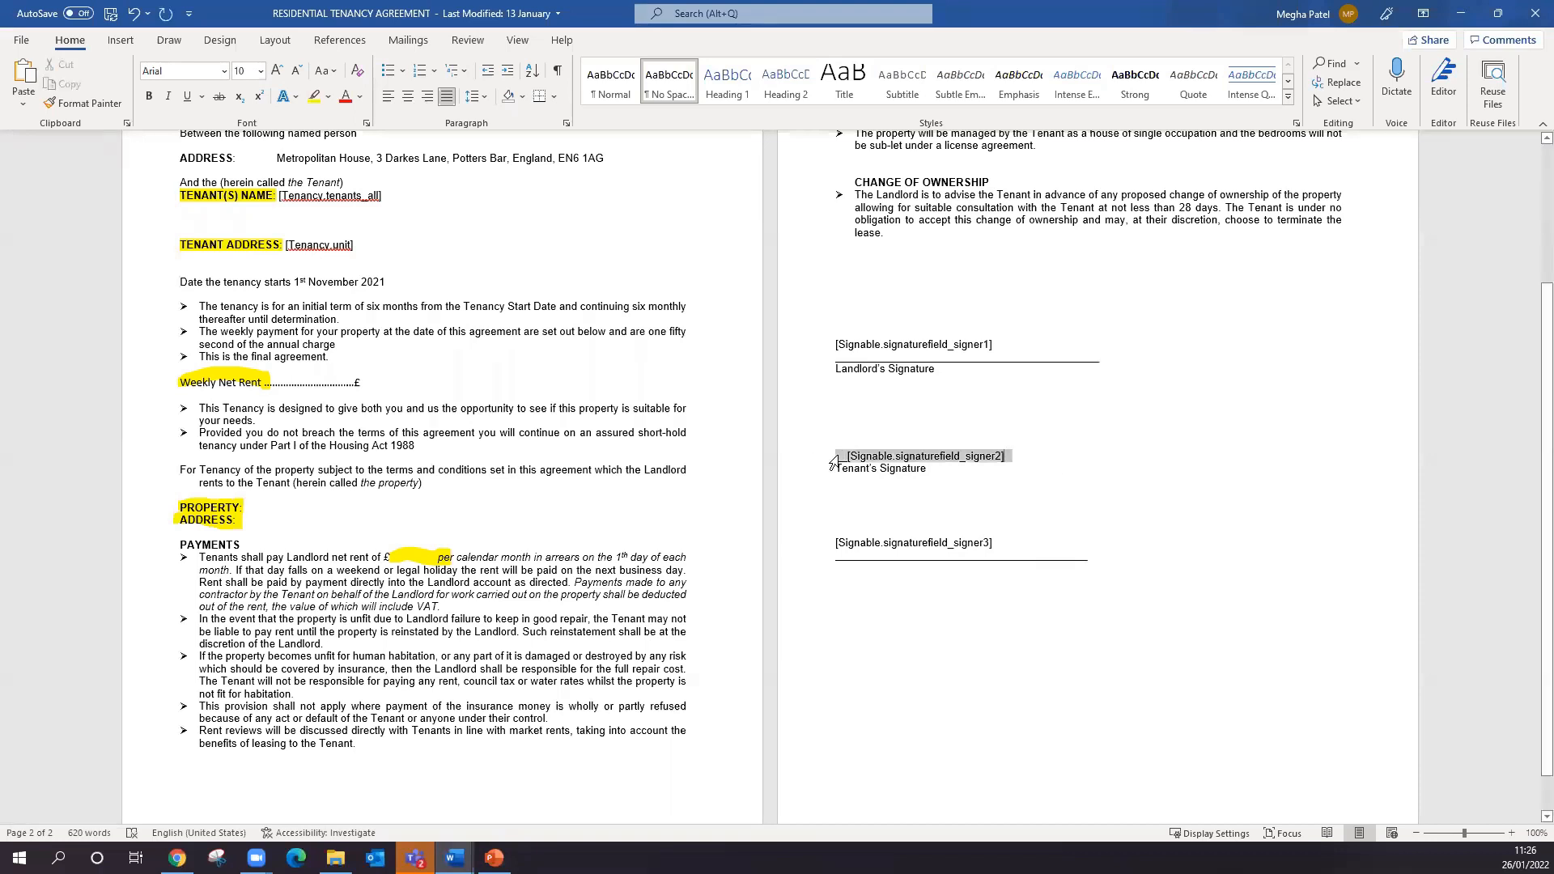
click(936, 470)
click(821, 474)
key(Delete)
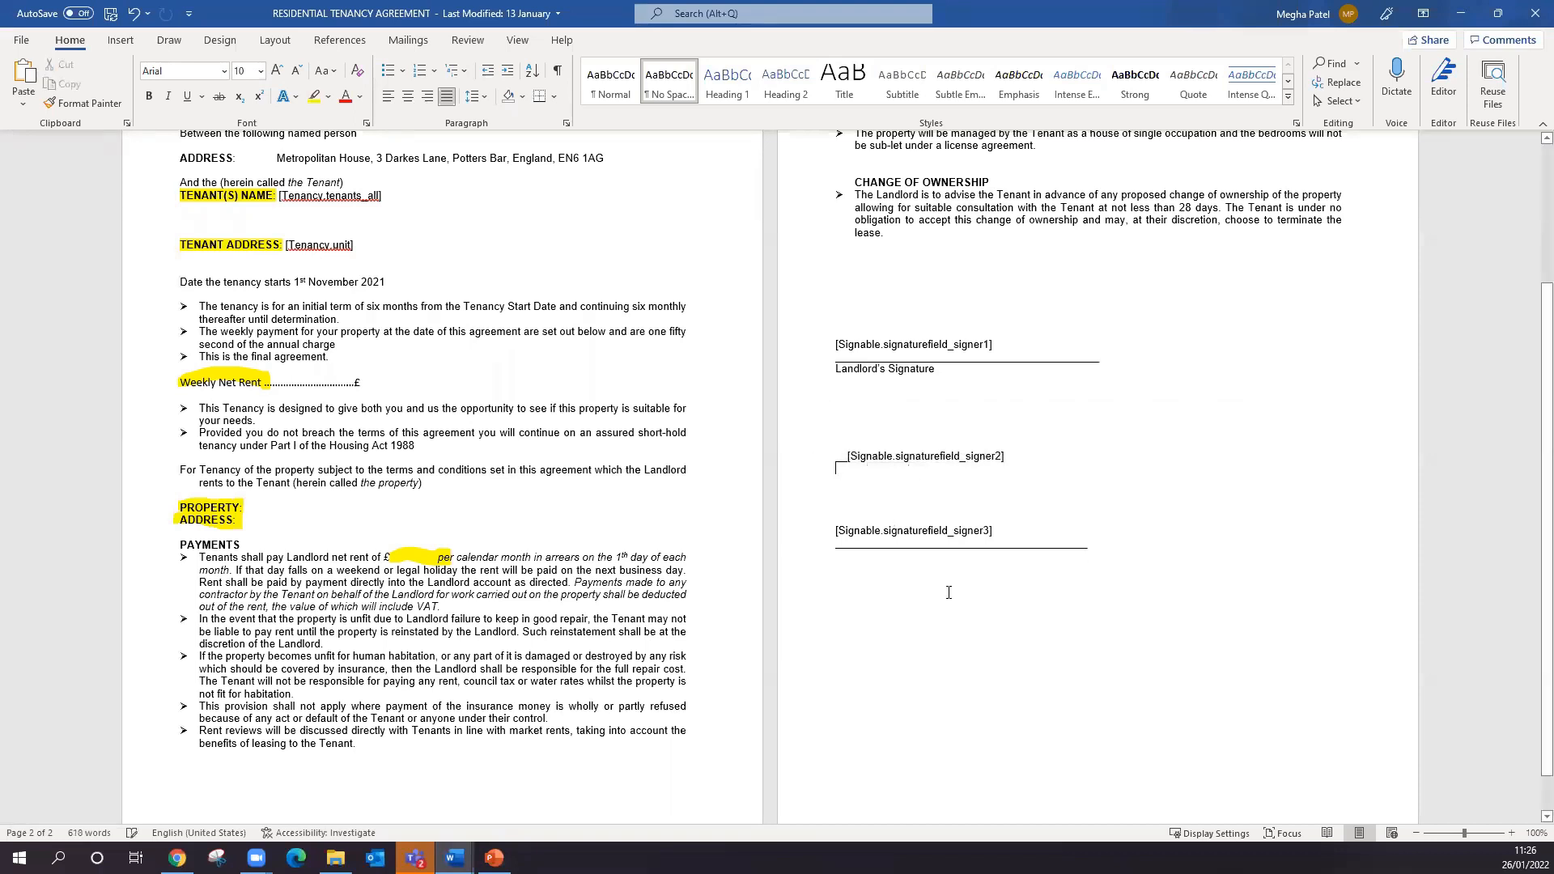
click(874, 571)
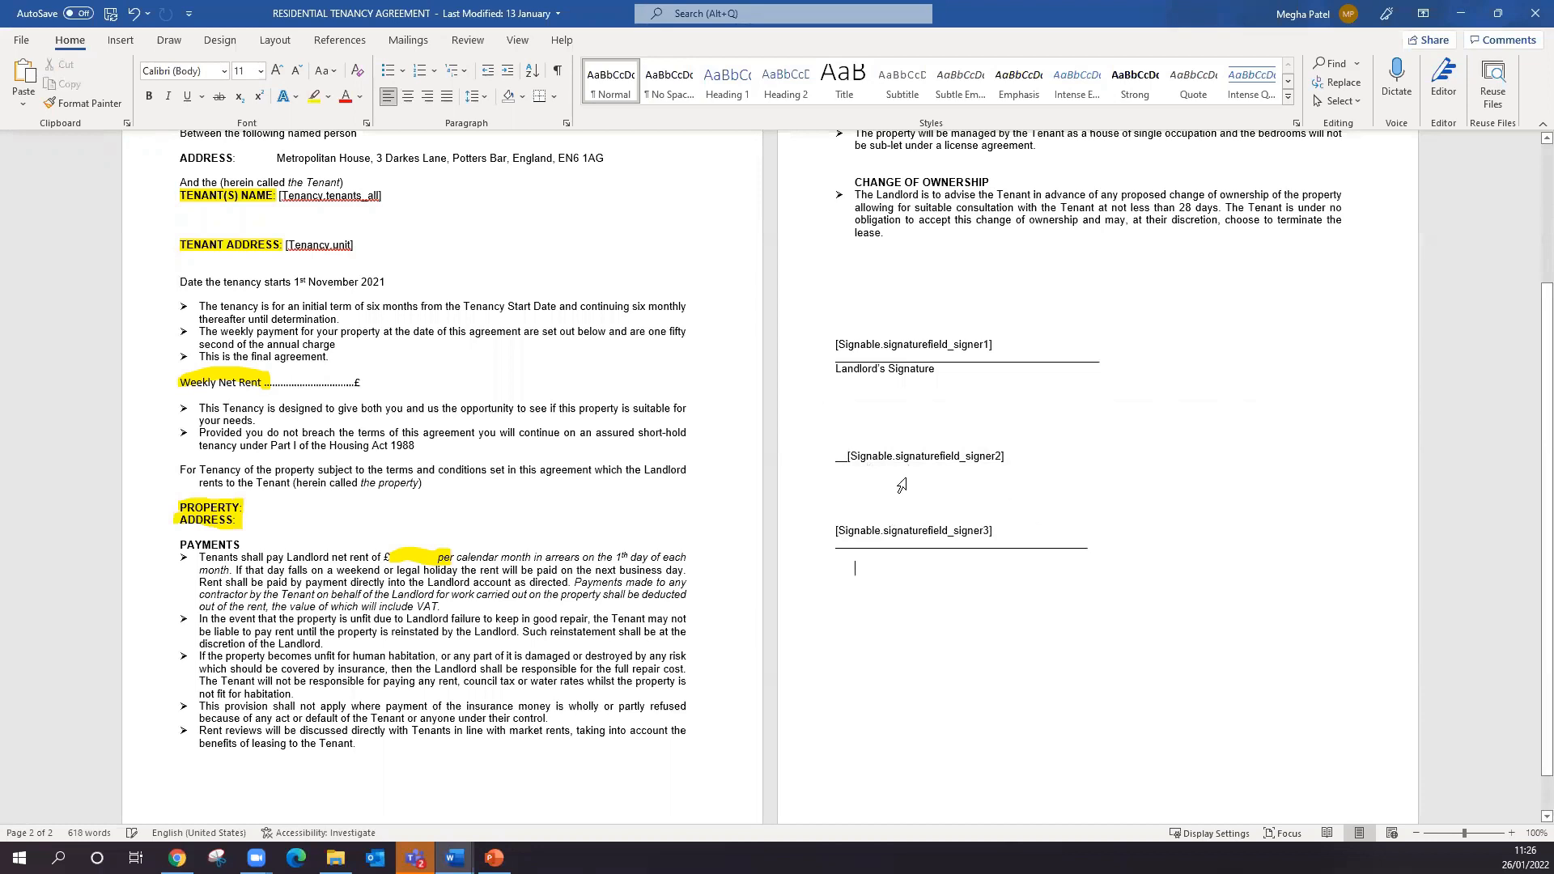
- Remove the leftover underline in front of the signer 2 variable and the extra blank lines above it
click(848, 458)
key(BackSpace)
key(BackSpace)
key(BackSpace)
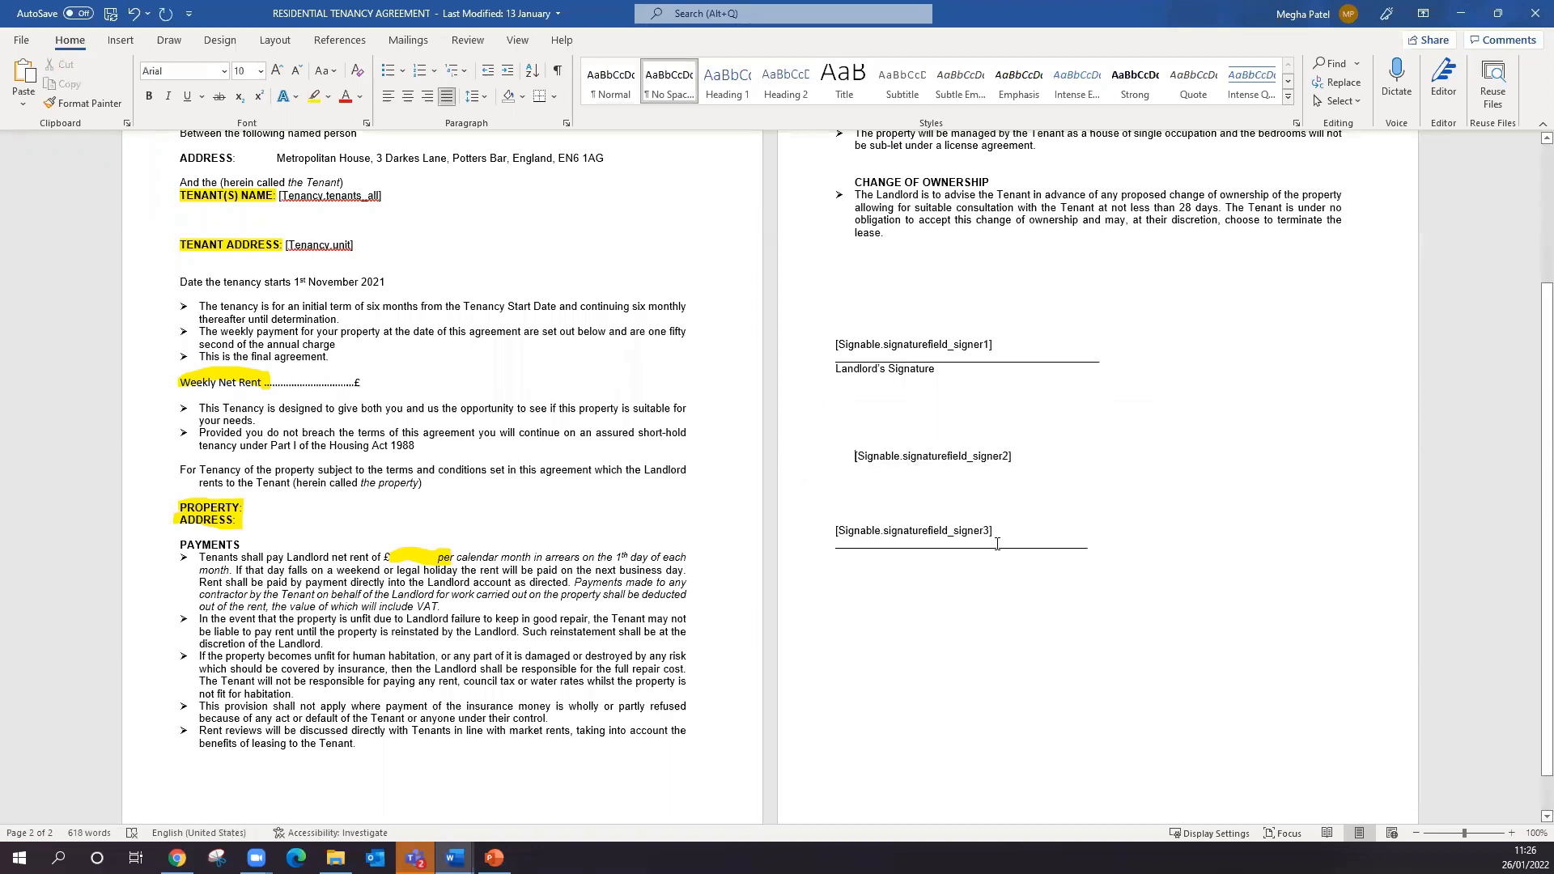
key(BackSpace)
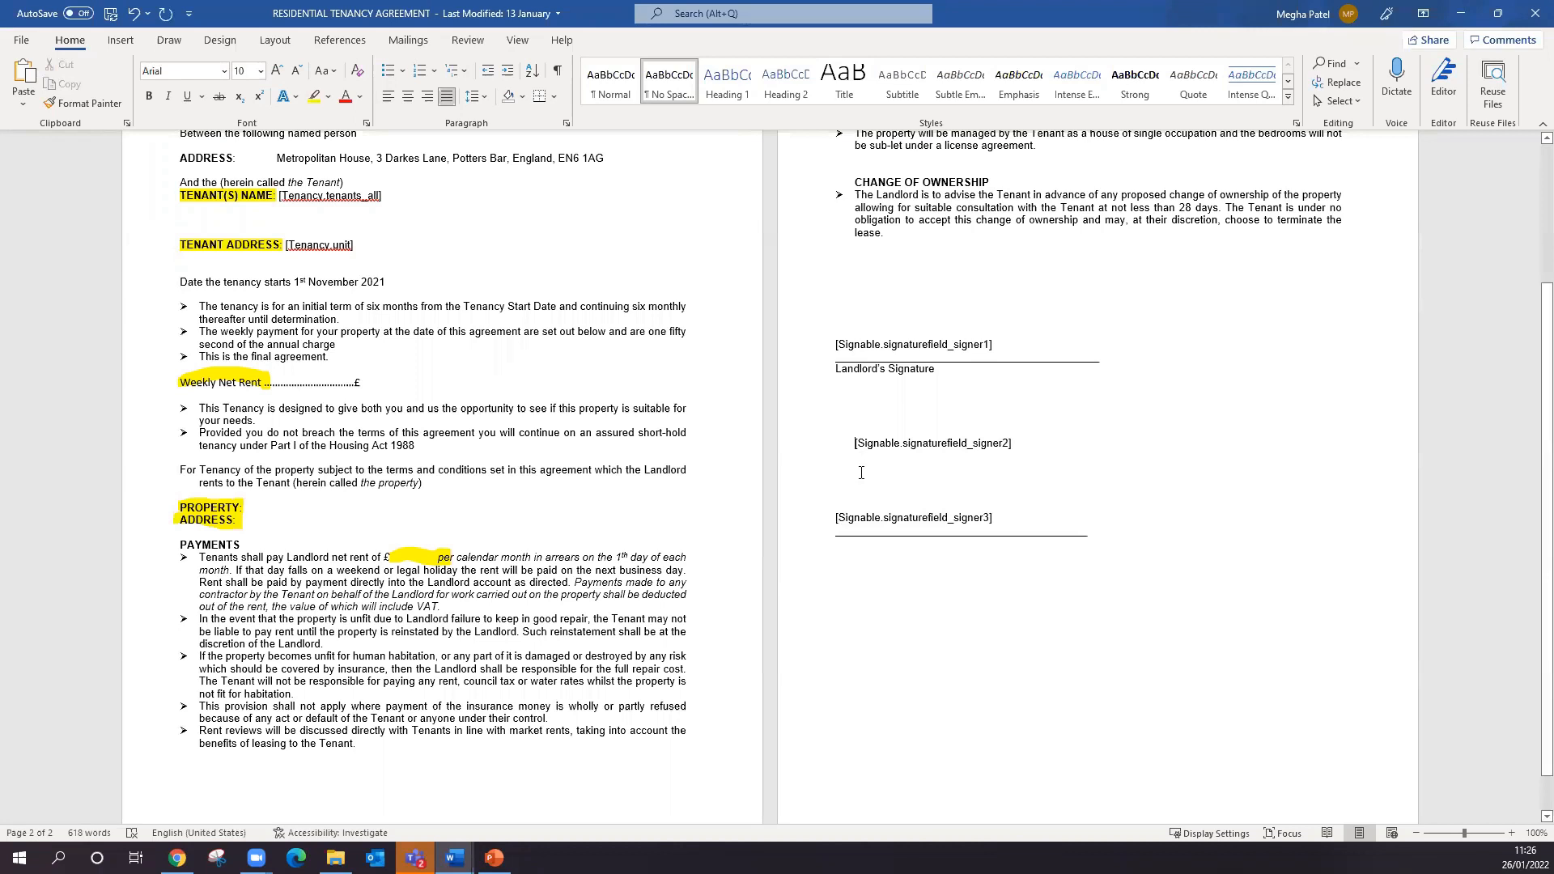
key(BackSpace)
- Add the label "Tenants signature:" above the signer 2 variable, separated from it by a blank line
text(S)
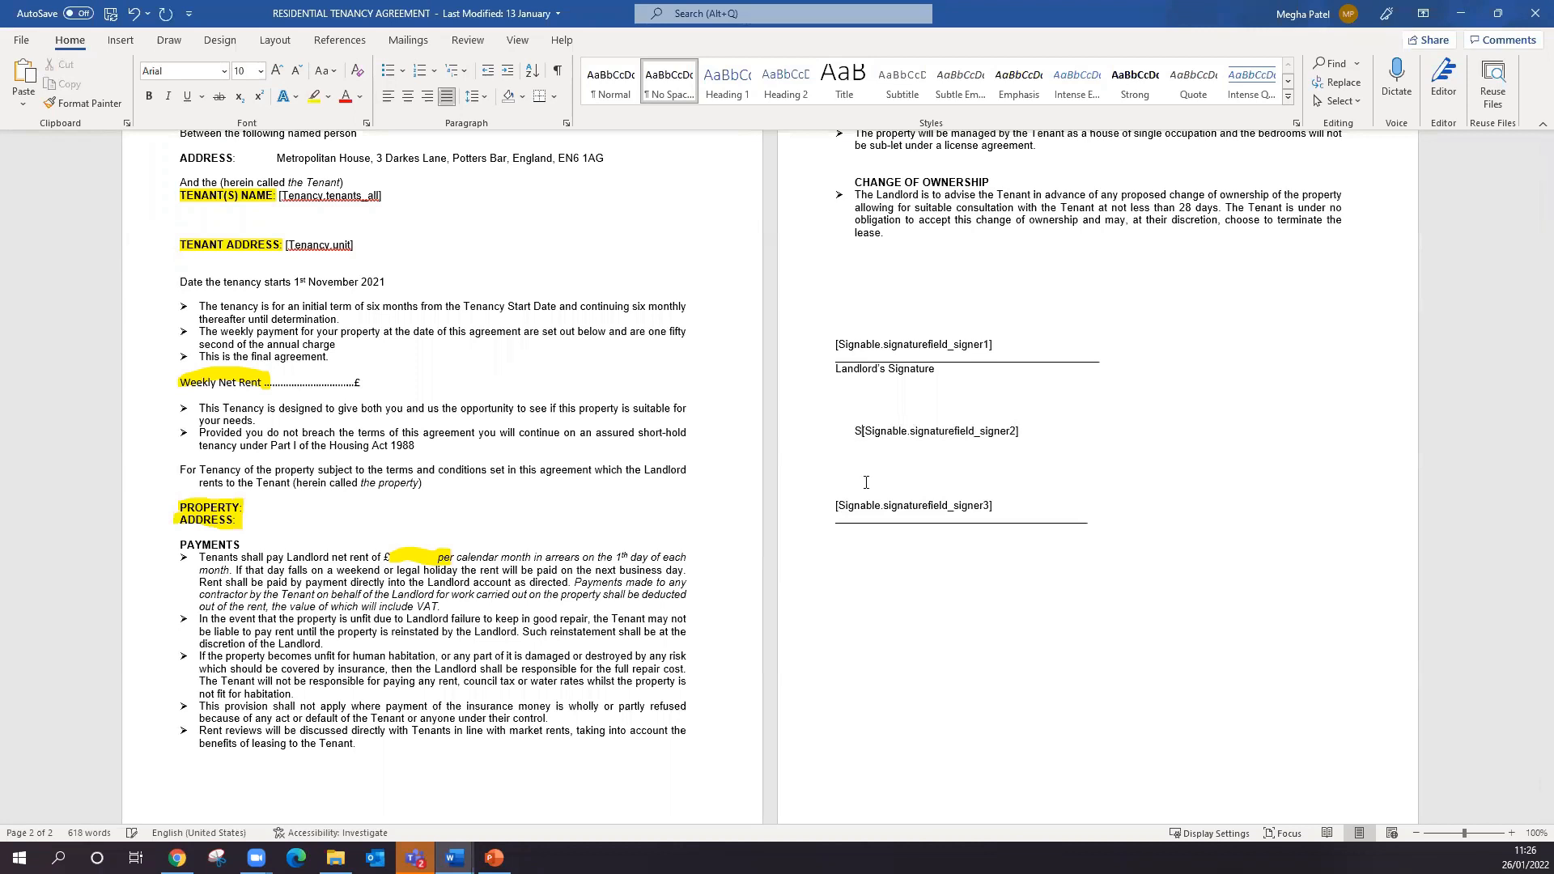
key(BackSpace)
text(Tenants)
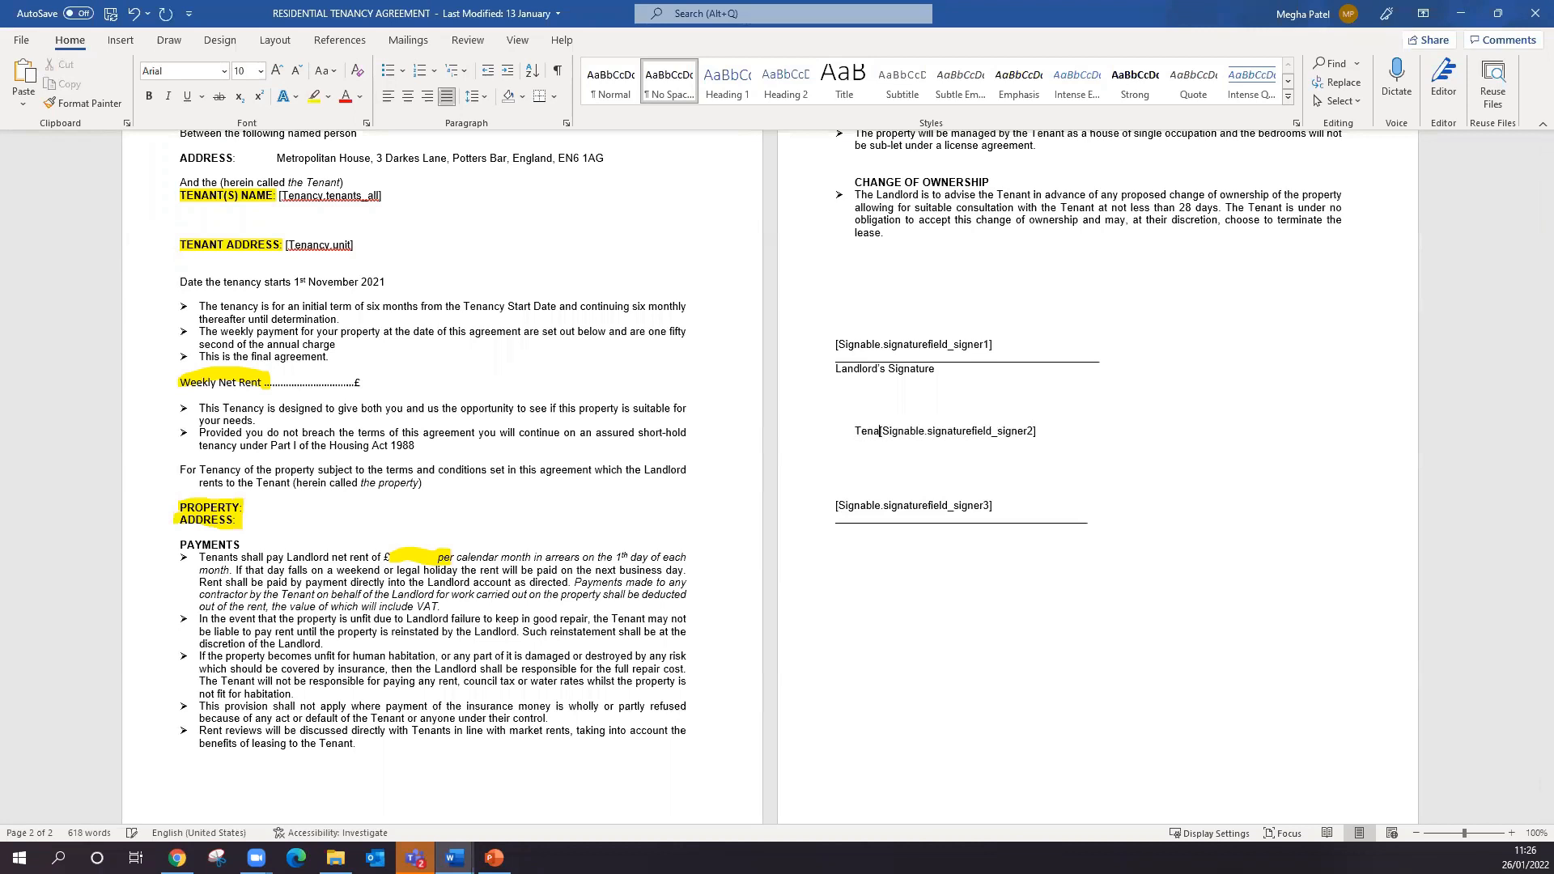
text( signitur)
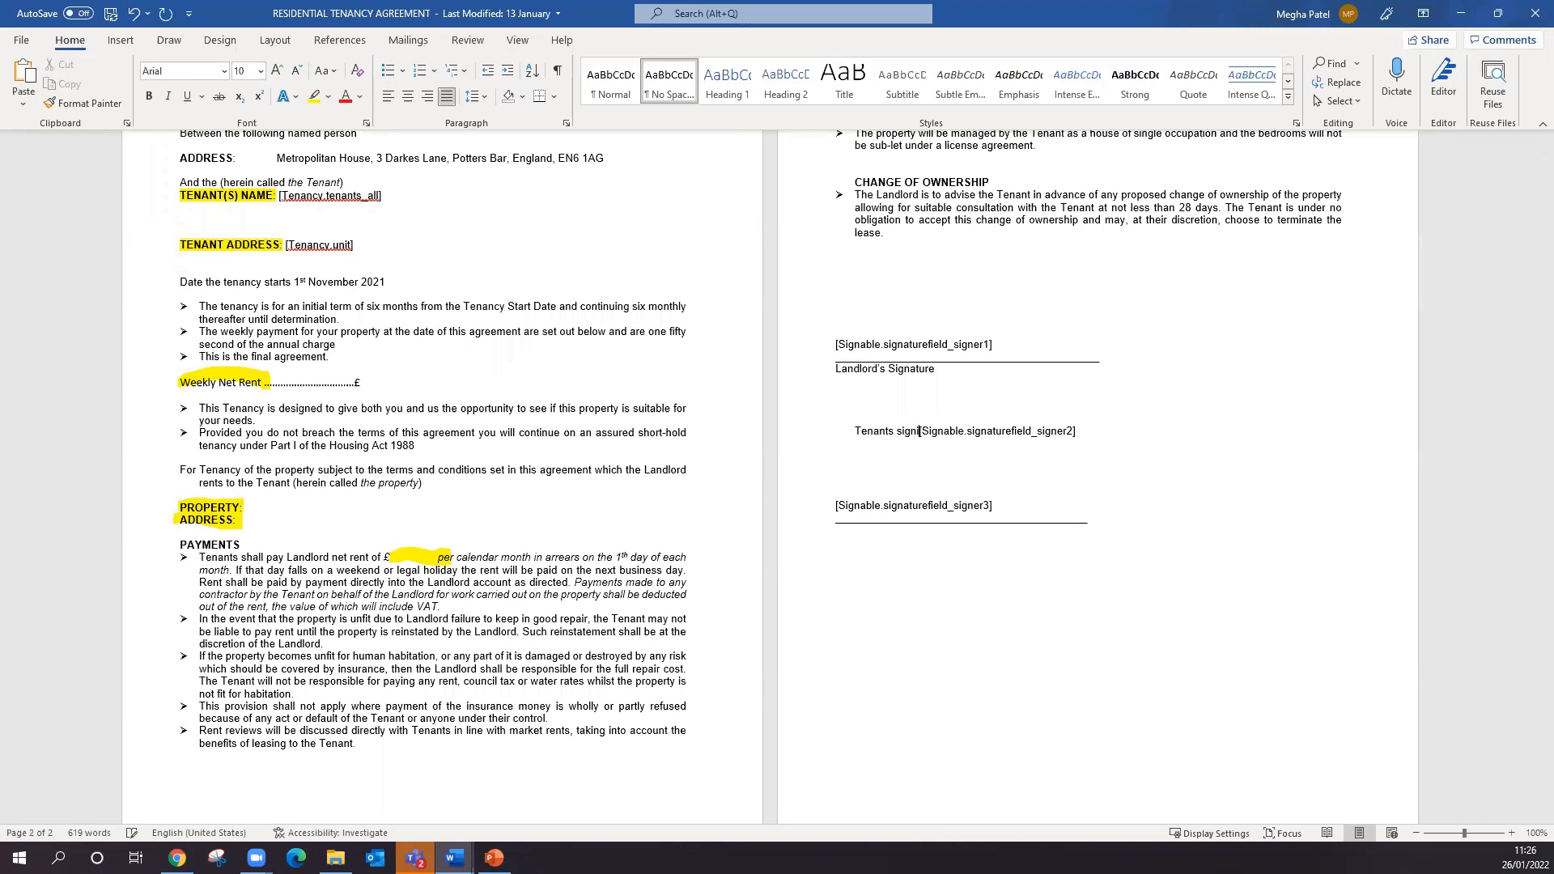
text(e)
key(BackSpace)
text(: #)
key(BackSpace)
key(Return)
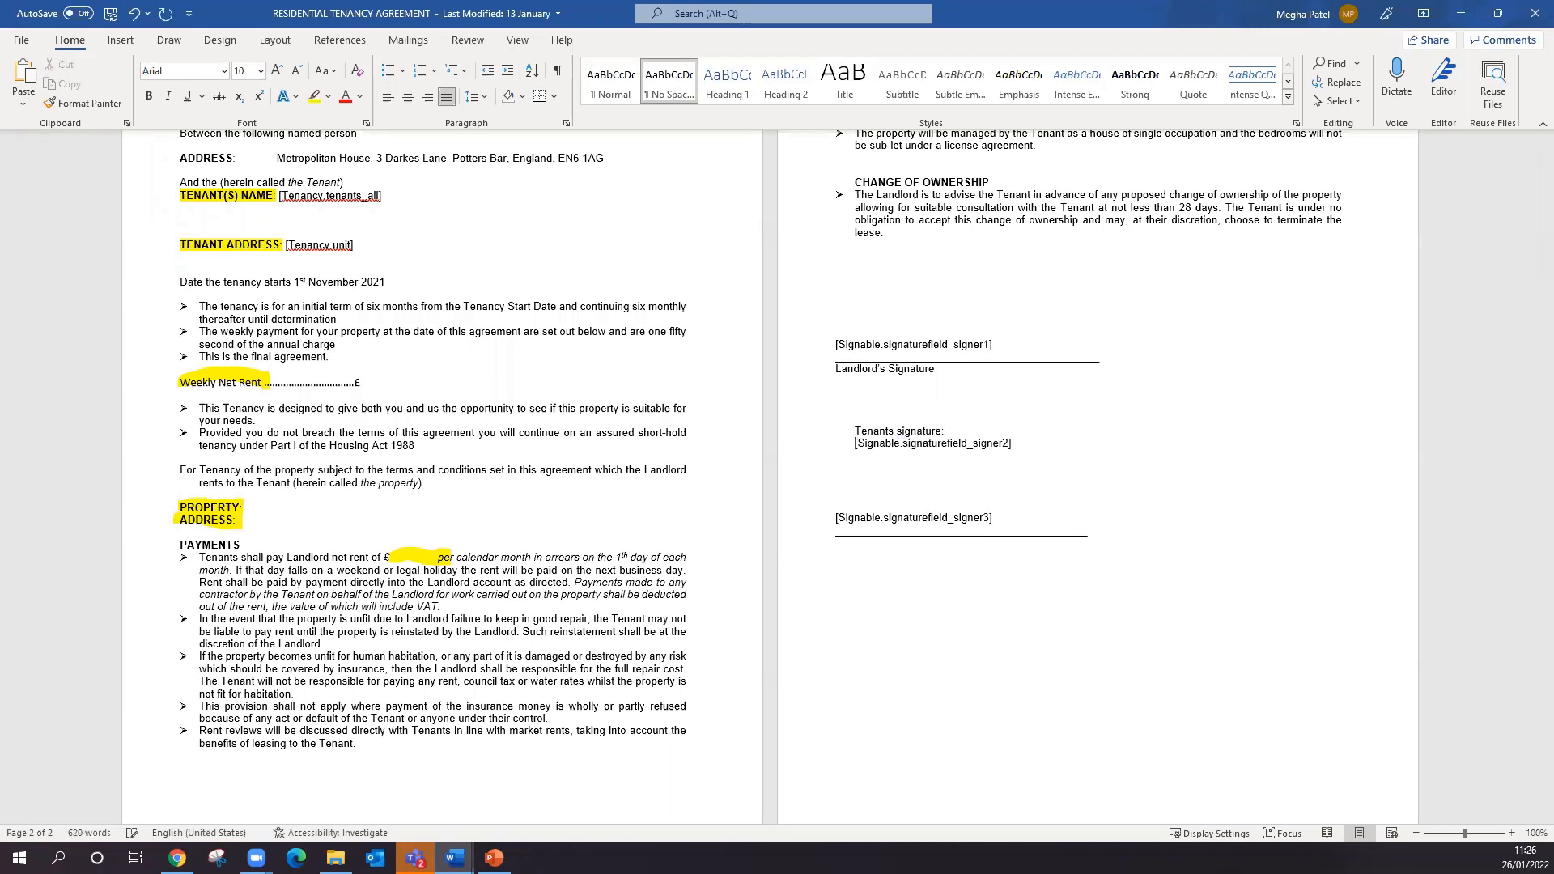
key(Return)
- Delete the signature underlines below the signer 3 variable and below the signer 1 variable
mouse_move(1133, 594)
mouse_down()
mouse_move(747, 546)
mouse_move(870, 565)
mouse_move(834, 544)
mouse_up()
key(BackSpace)
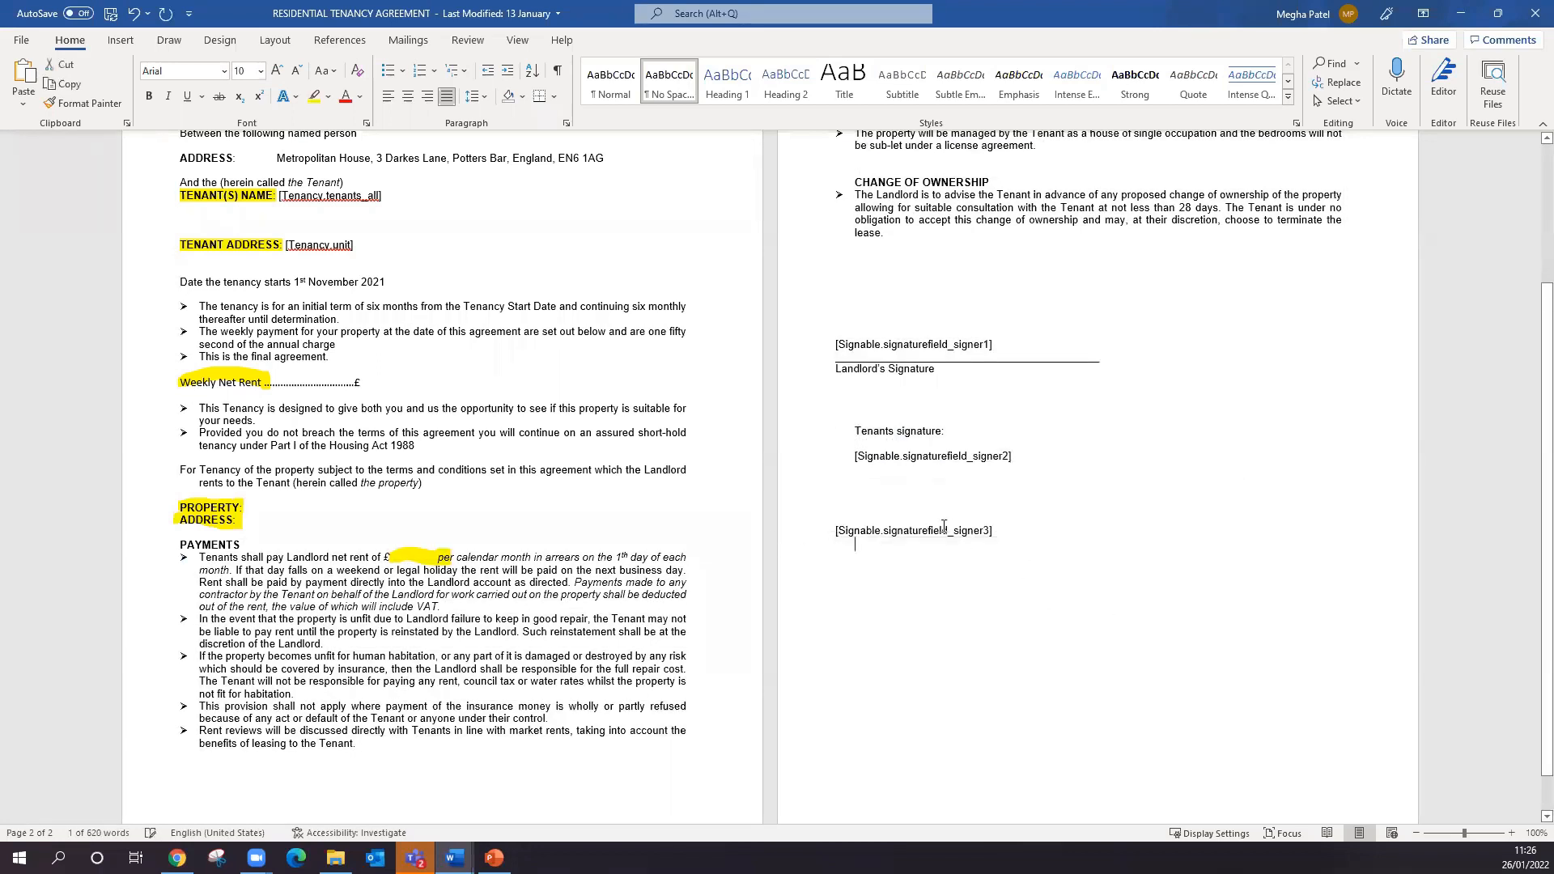
drag(1109, 357, 833, 362)
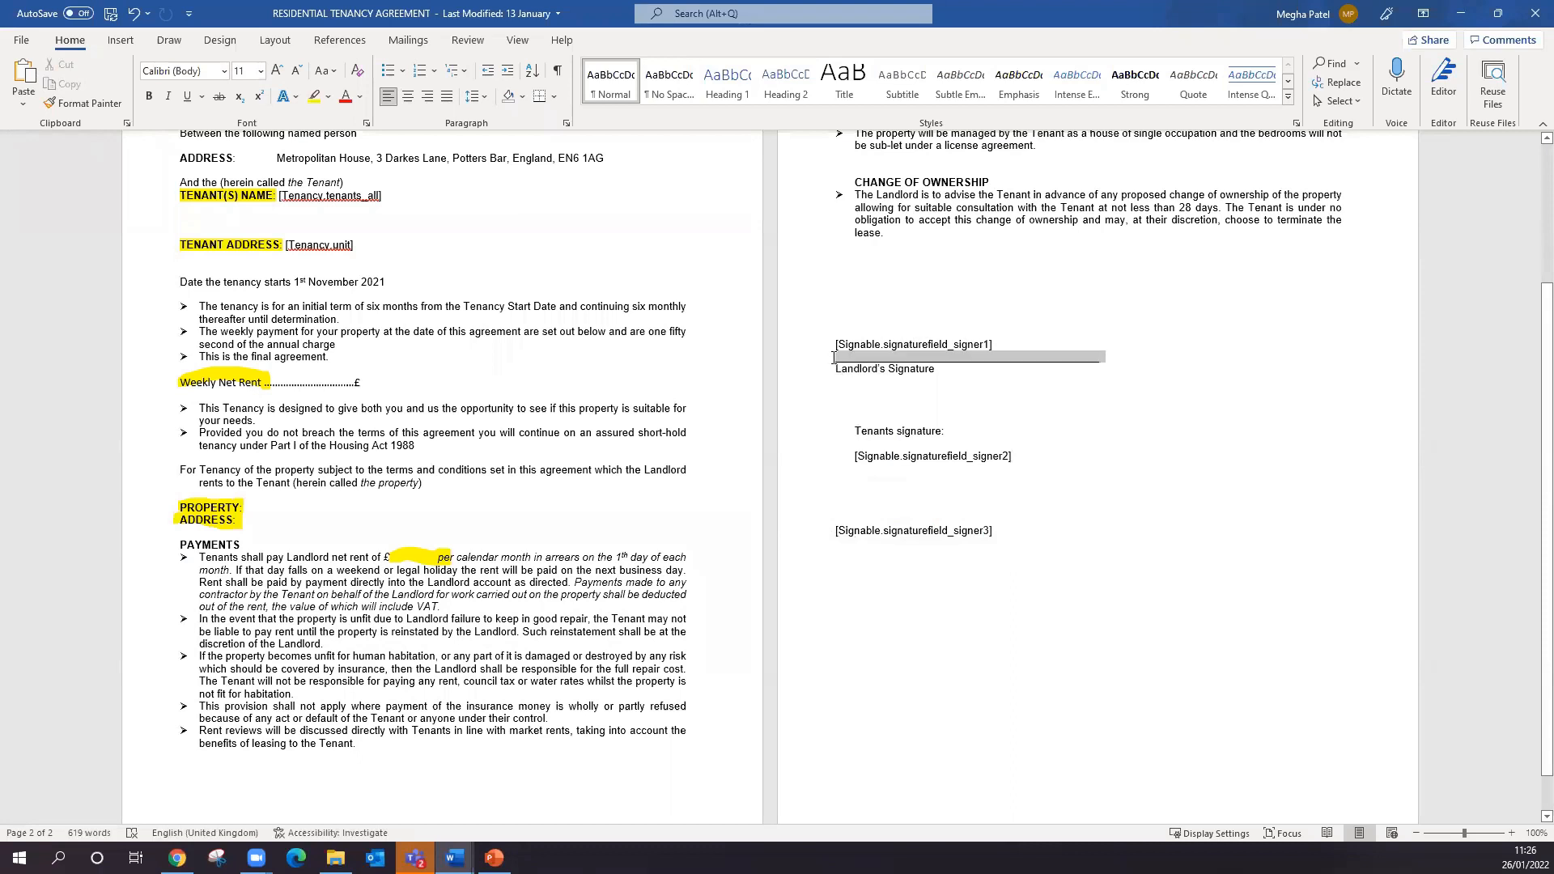
key(BackSpace)
- Try to move the "Landlord's Signature" label from below the signer 1 variable to the space above it
drag(963, 367, 810, 367)
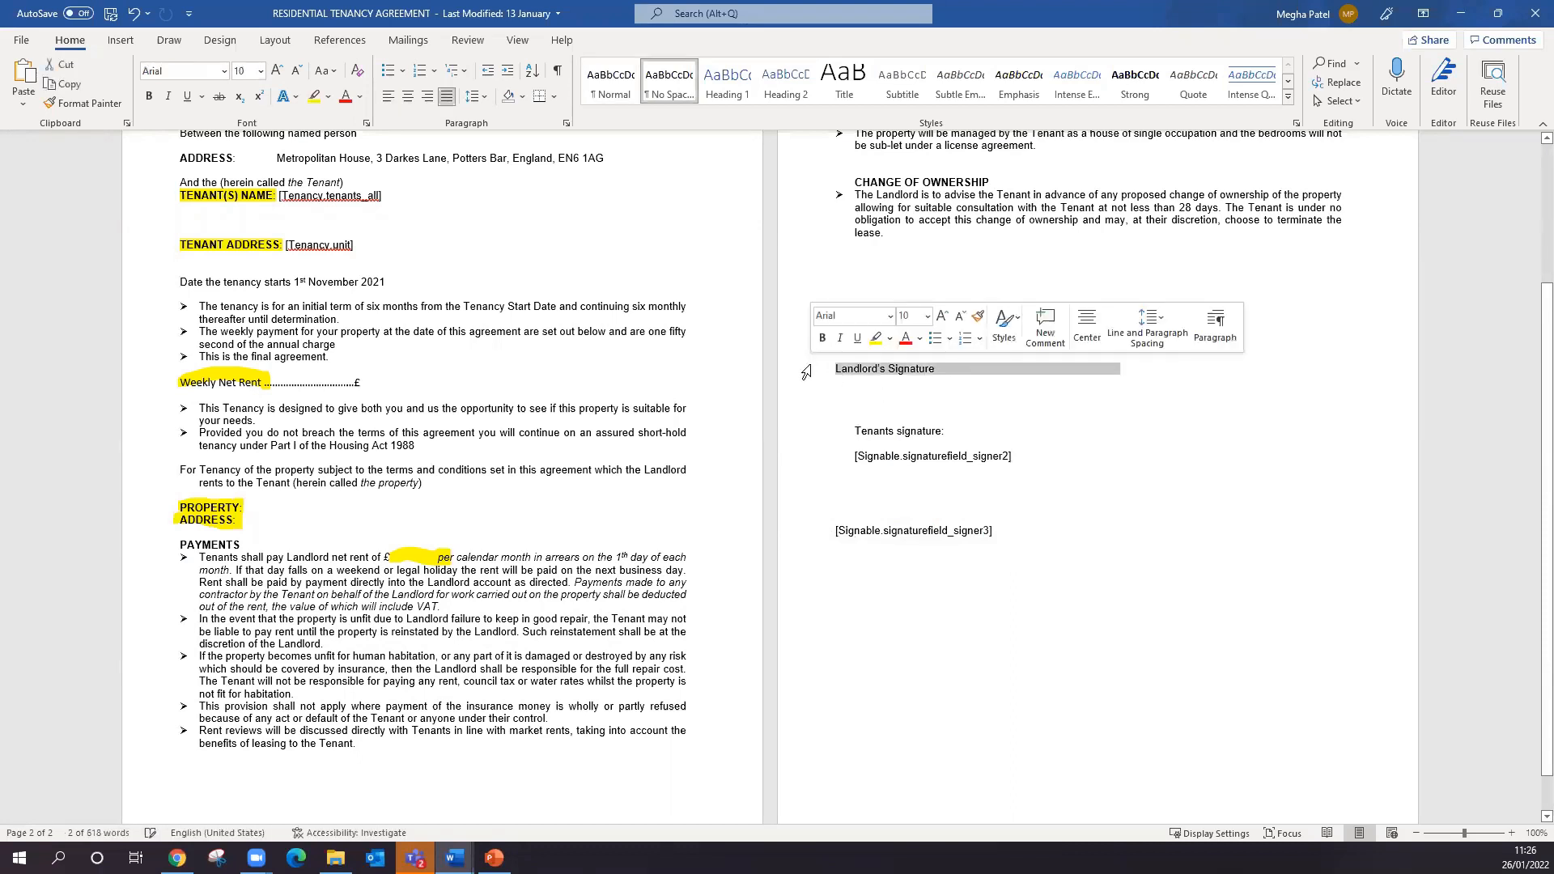
text(\x)
click(850, 324)
text([Signable.signaturefield_signer2])
- Delete everything from the second tenancy bullet through the pasted signer 2 variable, and add "Landlord signature" above the signer 1 variable
drag(962, 330, 750, 322)
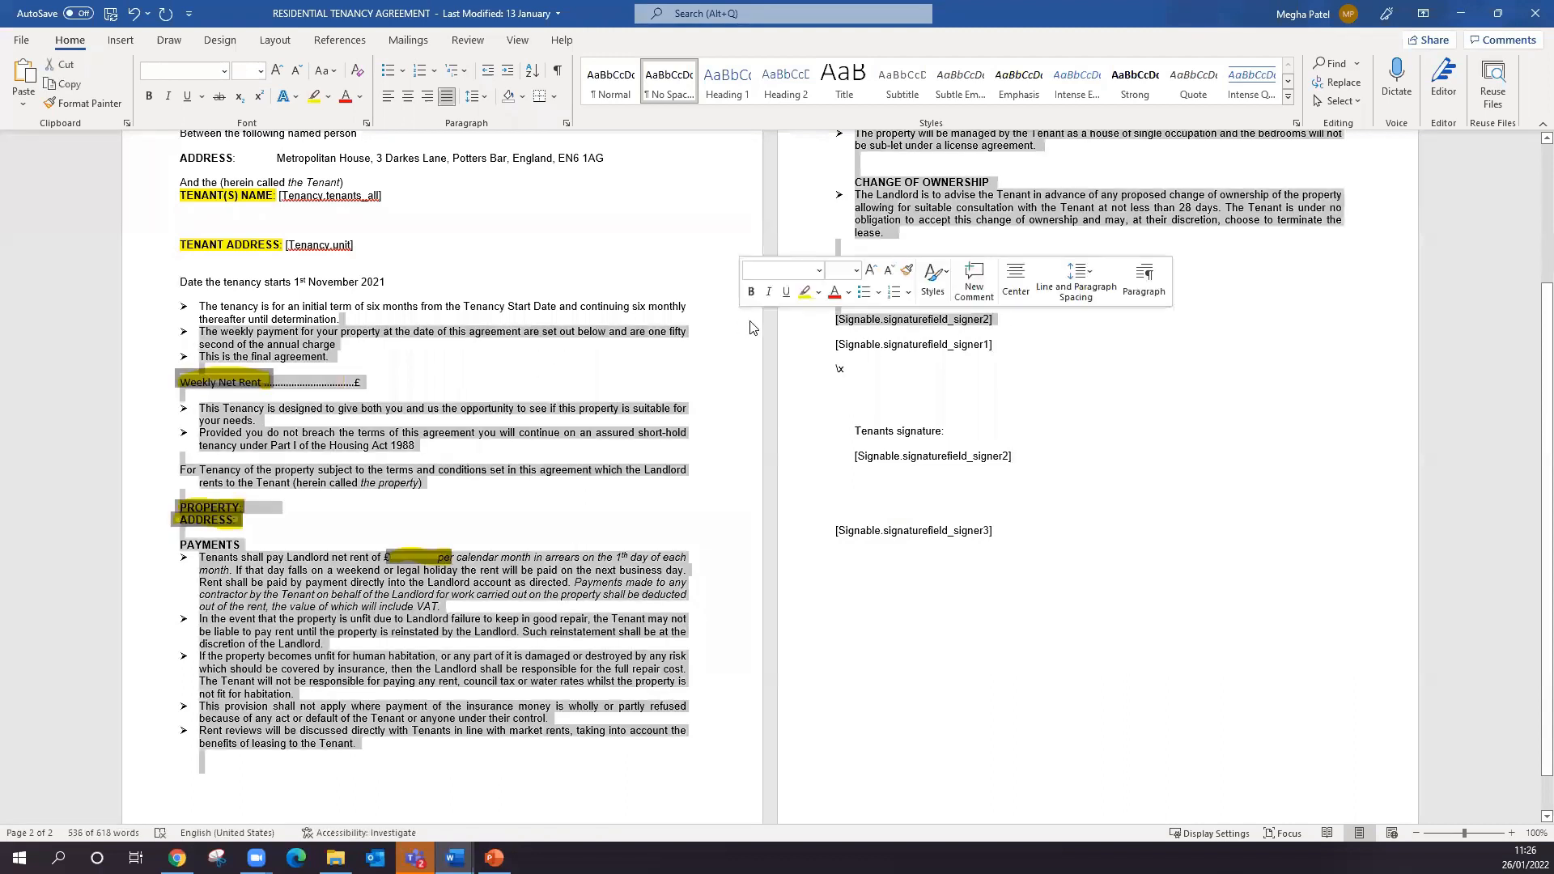
key(Delete)
click(510, 368)
click(702, 320)
key(Return)
text(Landlord sig)
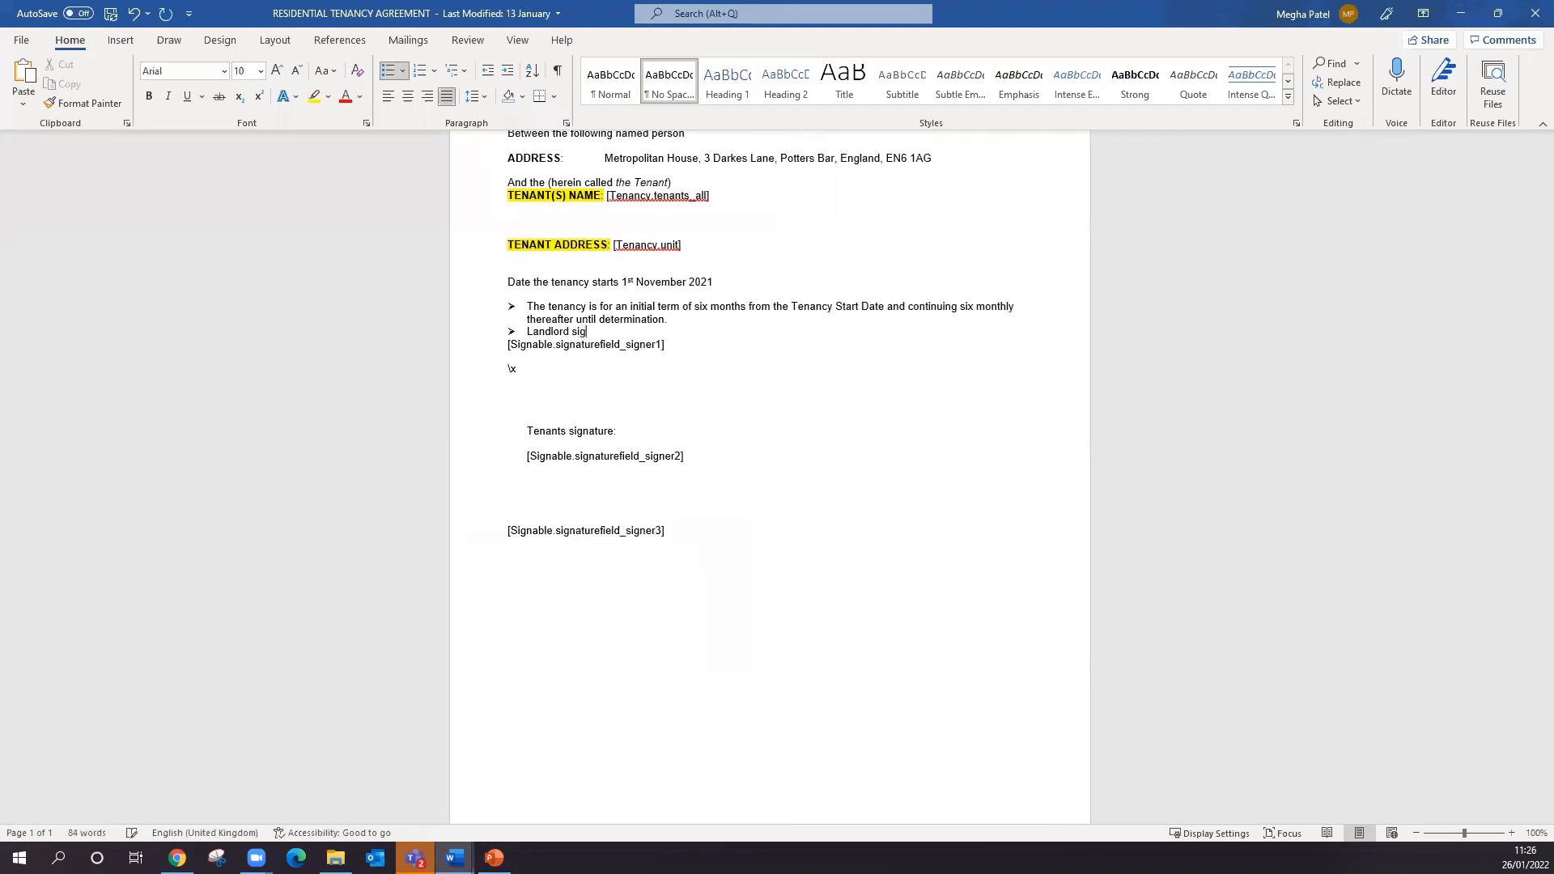
text(niture)
key(Return)
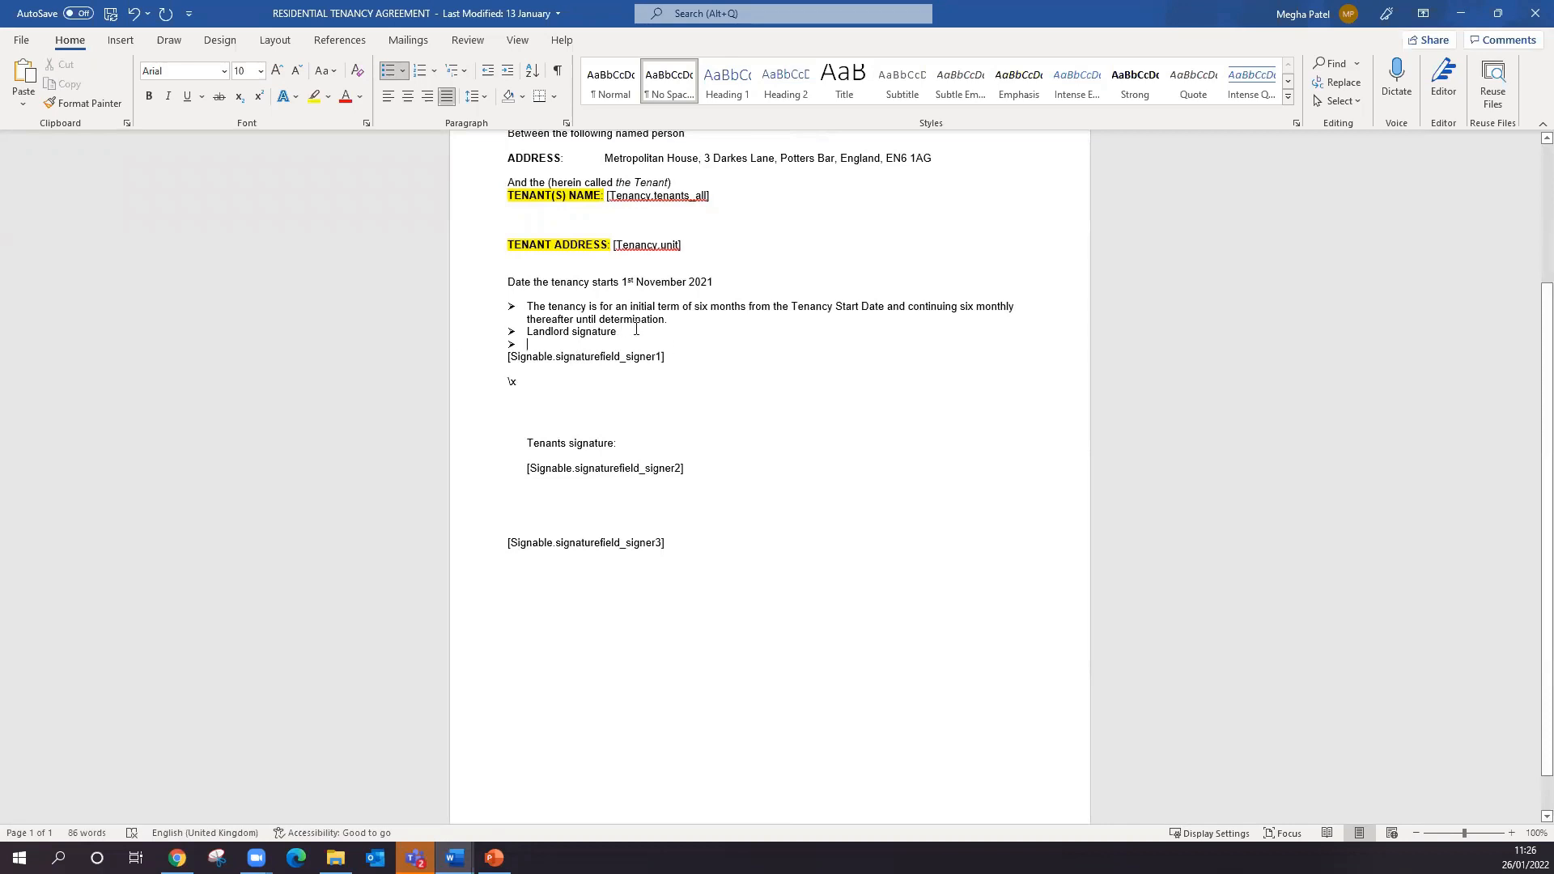
- Move the "Landlord signature" label down, leaving blank space between it and the tenancy term bullet
triple_click(636, 329)
key(ctrl+c)
key(BackSpace)
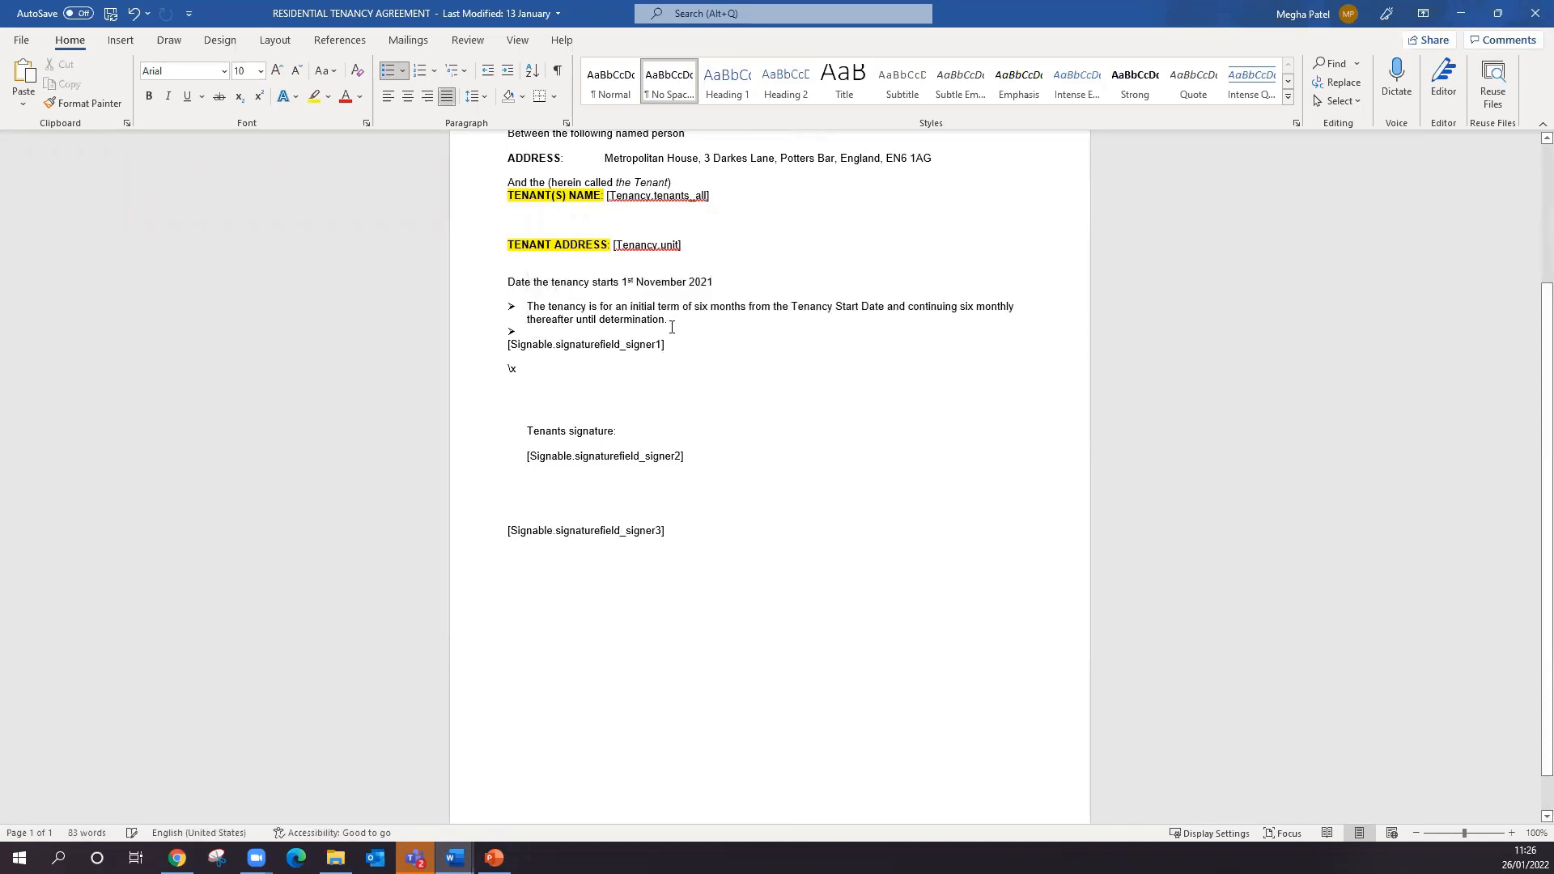
key(Return)
key(Return)
key(Return)
key(ctrl+v)
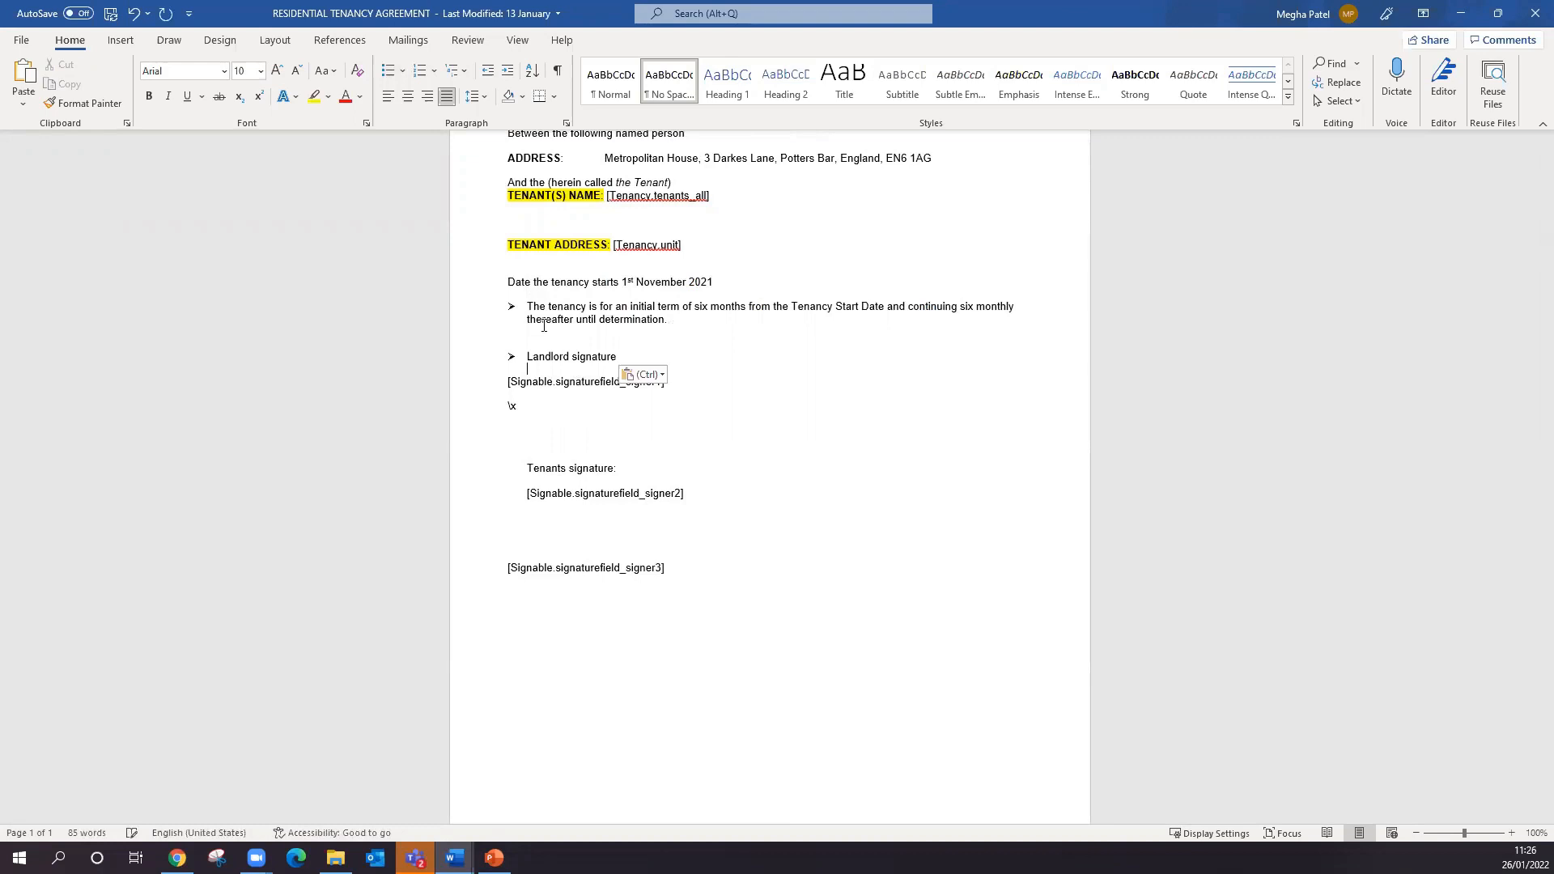
- Delete the stray "\x" text and its line below the signer 1 variable
click(519, 407)
key(BackSpace)
key(BackSpace)
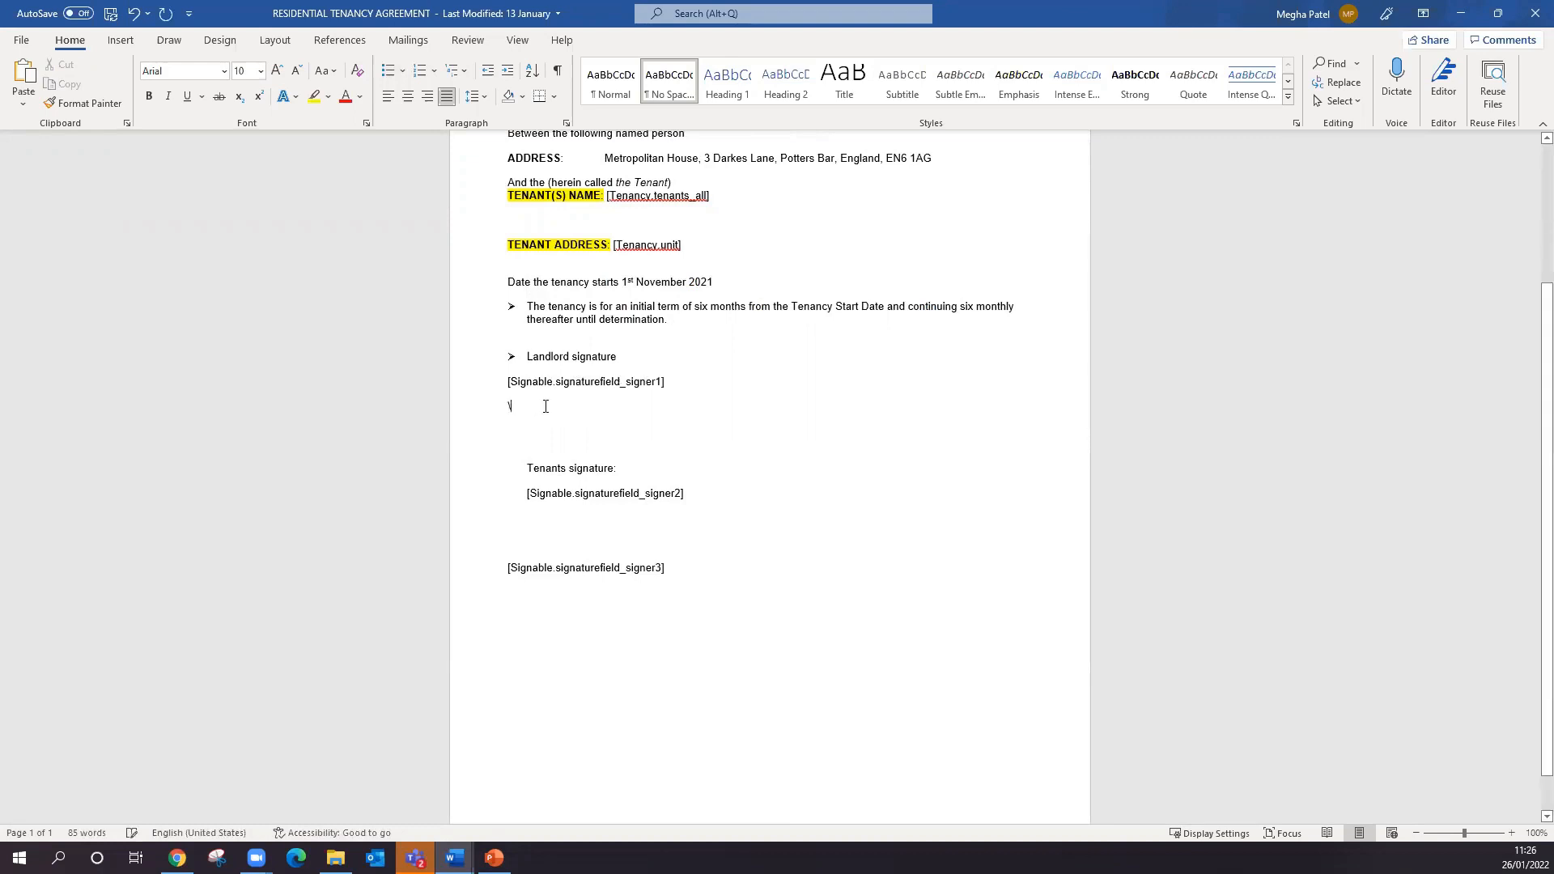
key(BackSpace)
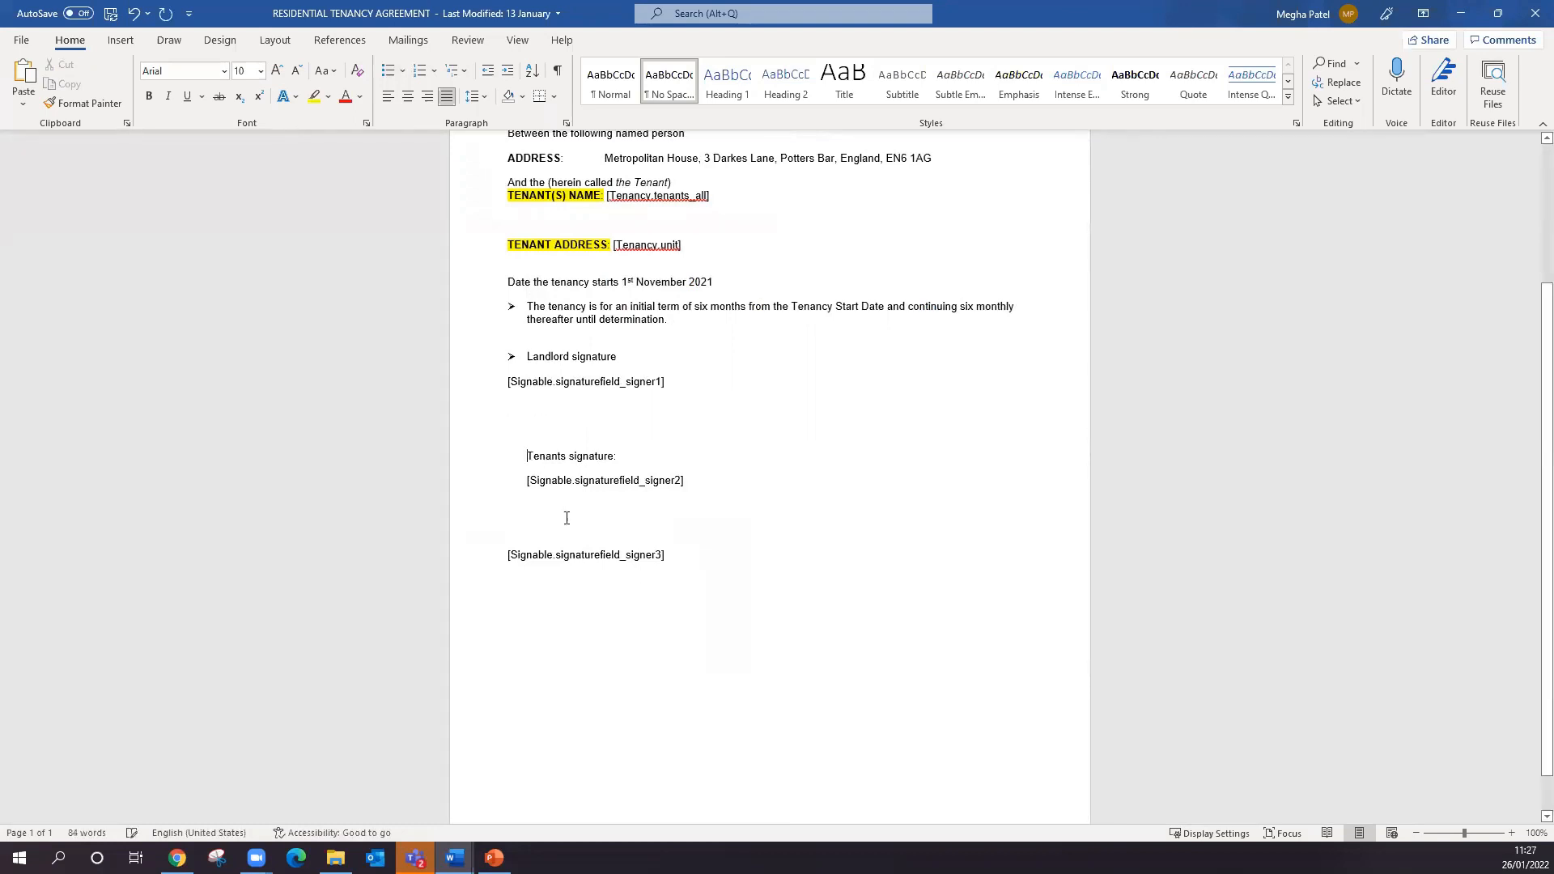
- Indent the signer 3 variable and keep one blank line between "Tenants signature:" and the signer 2 variable
click(528, 481)
key(BackSpace)
click(506, 543)
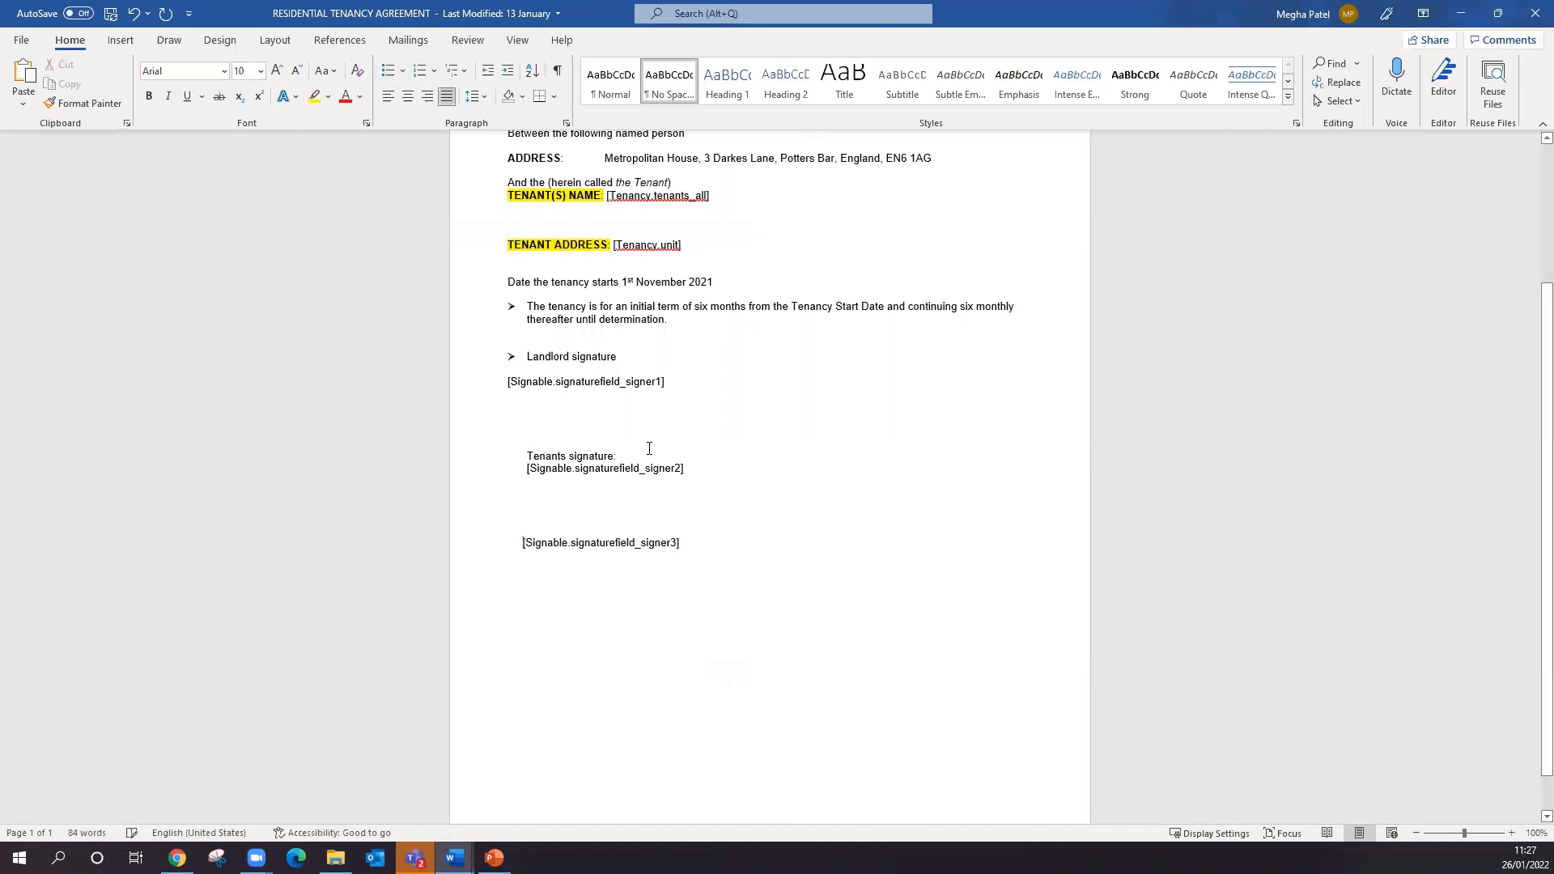
key(Return)
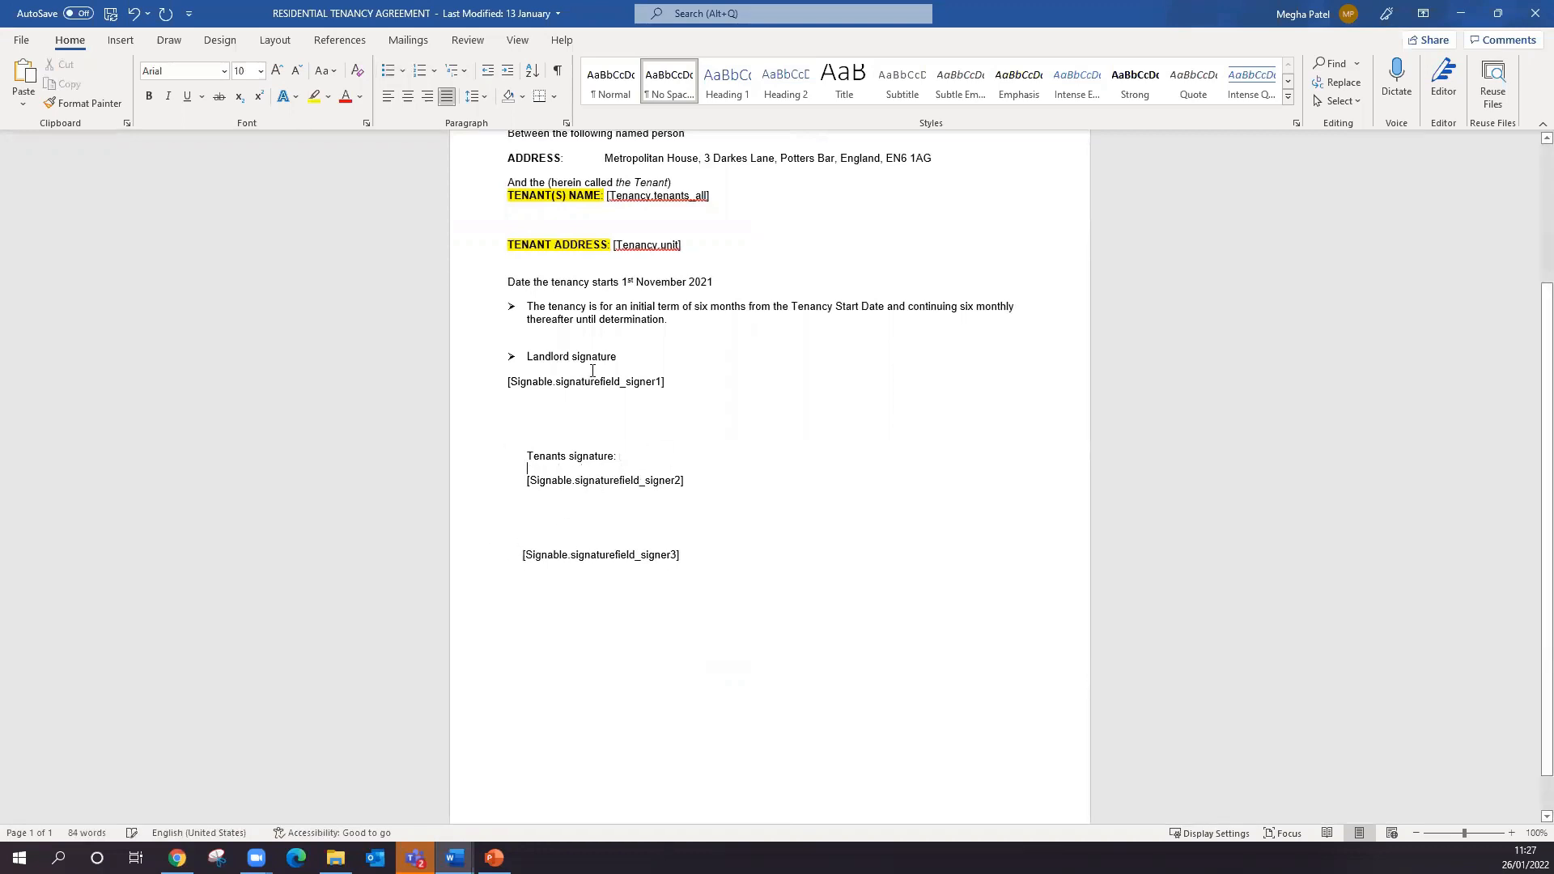
- Remove the bullet from "Landlord signature" and add two lines of space above it
click(525, 357)
key(BackSpace)
key(Return)
key(Return)
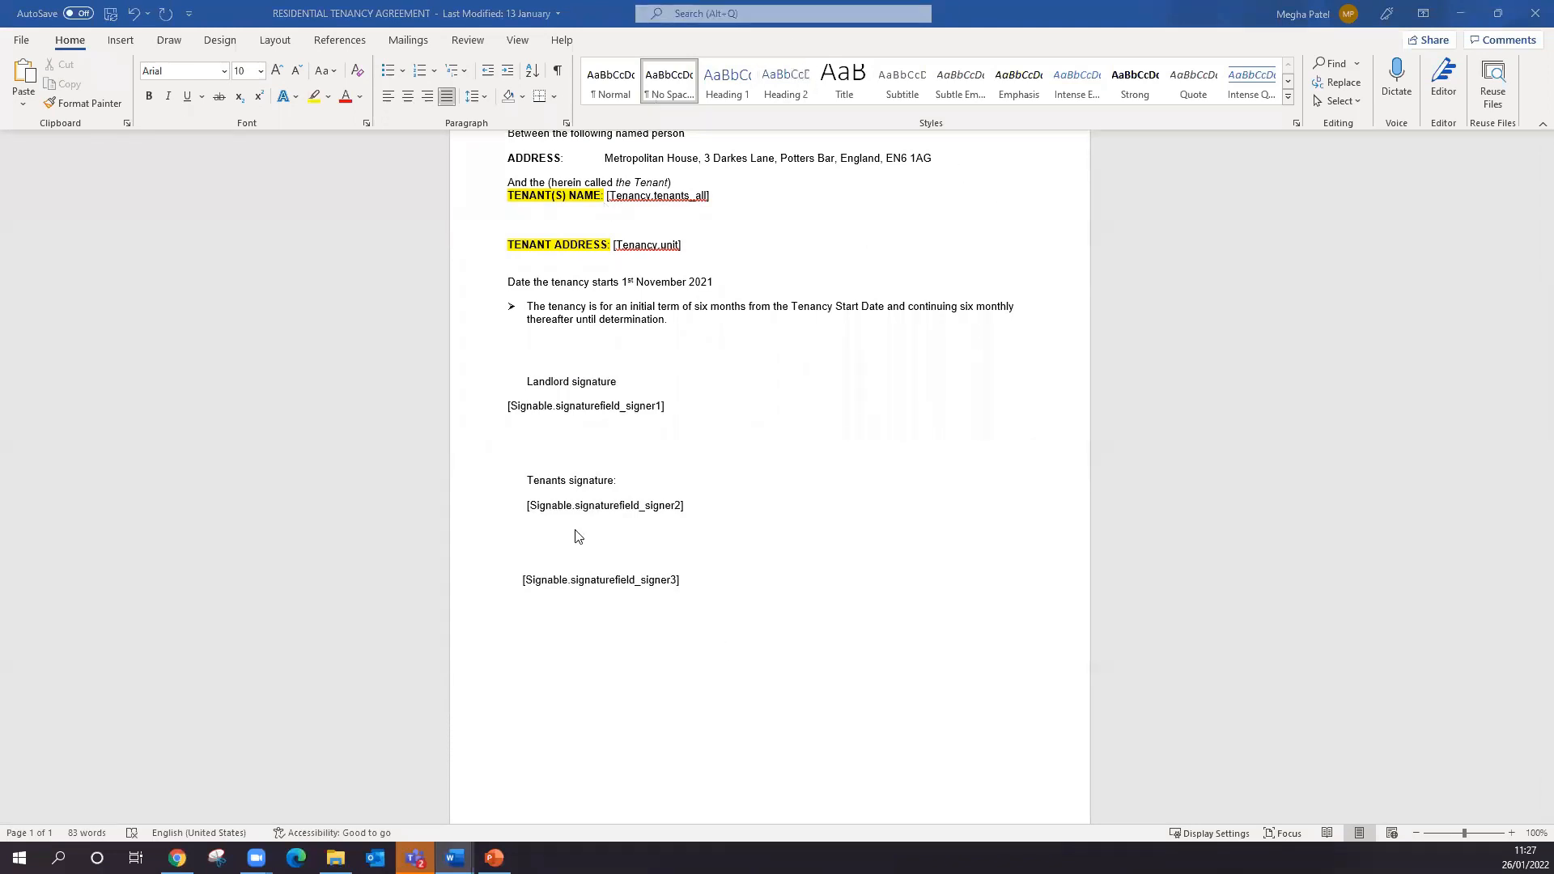
- Save the agreement as RESIDENTIAL TENANCY AGREEMENT in the Documents folder, replacing the existing file
scroll(576, 534, up, 3)
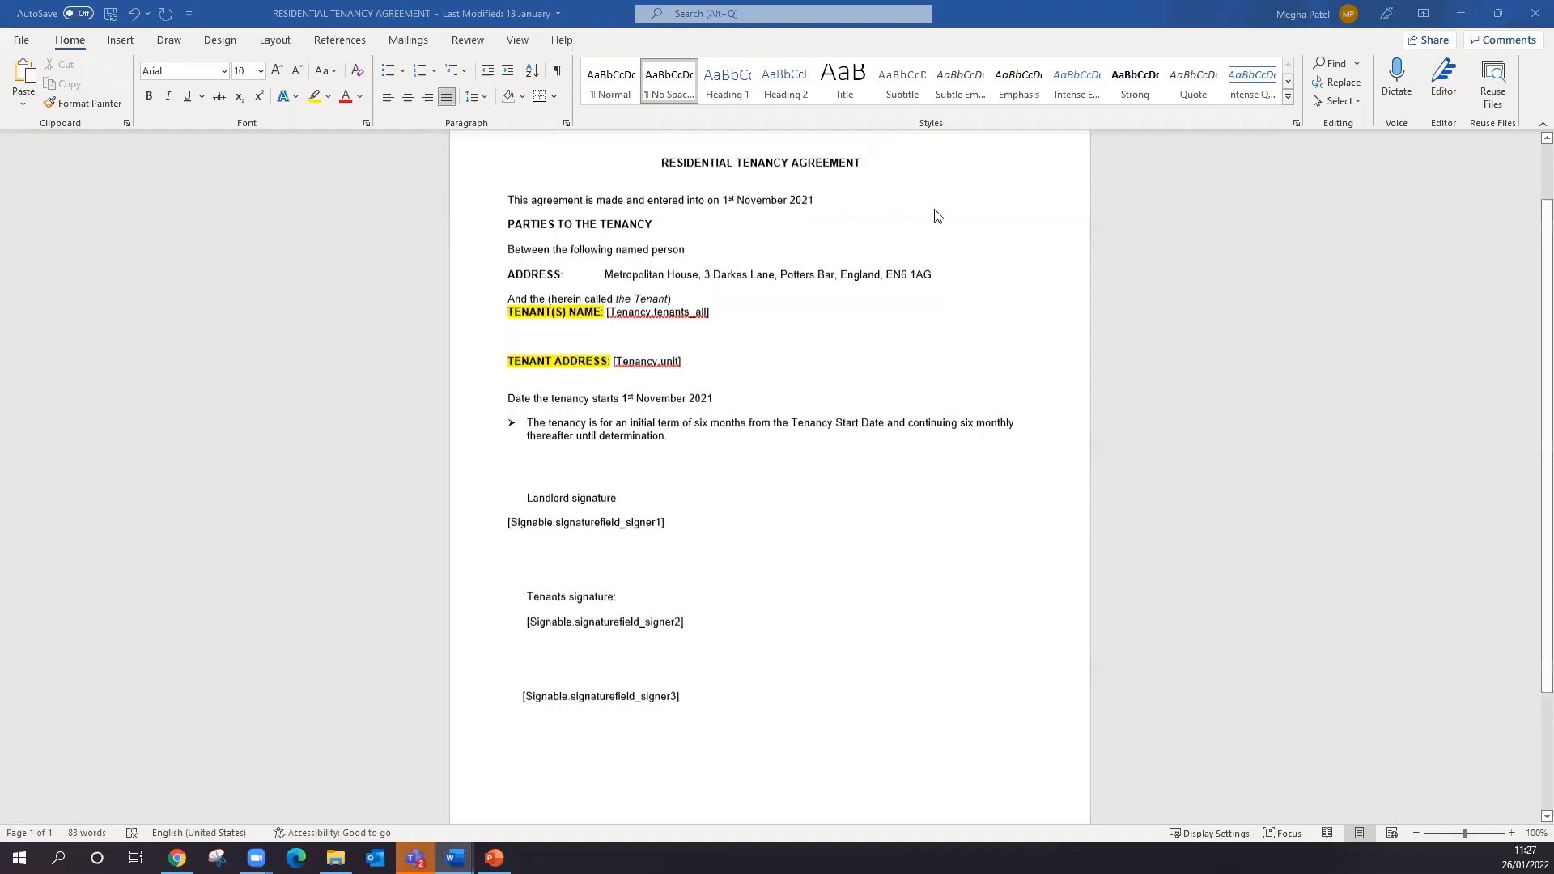
click(22, 40)
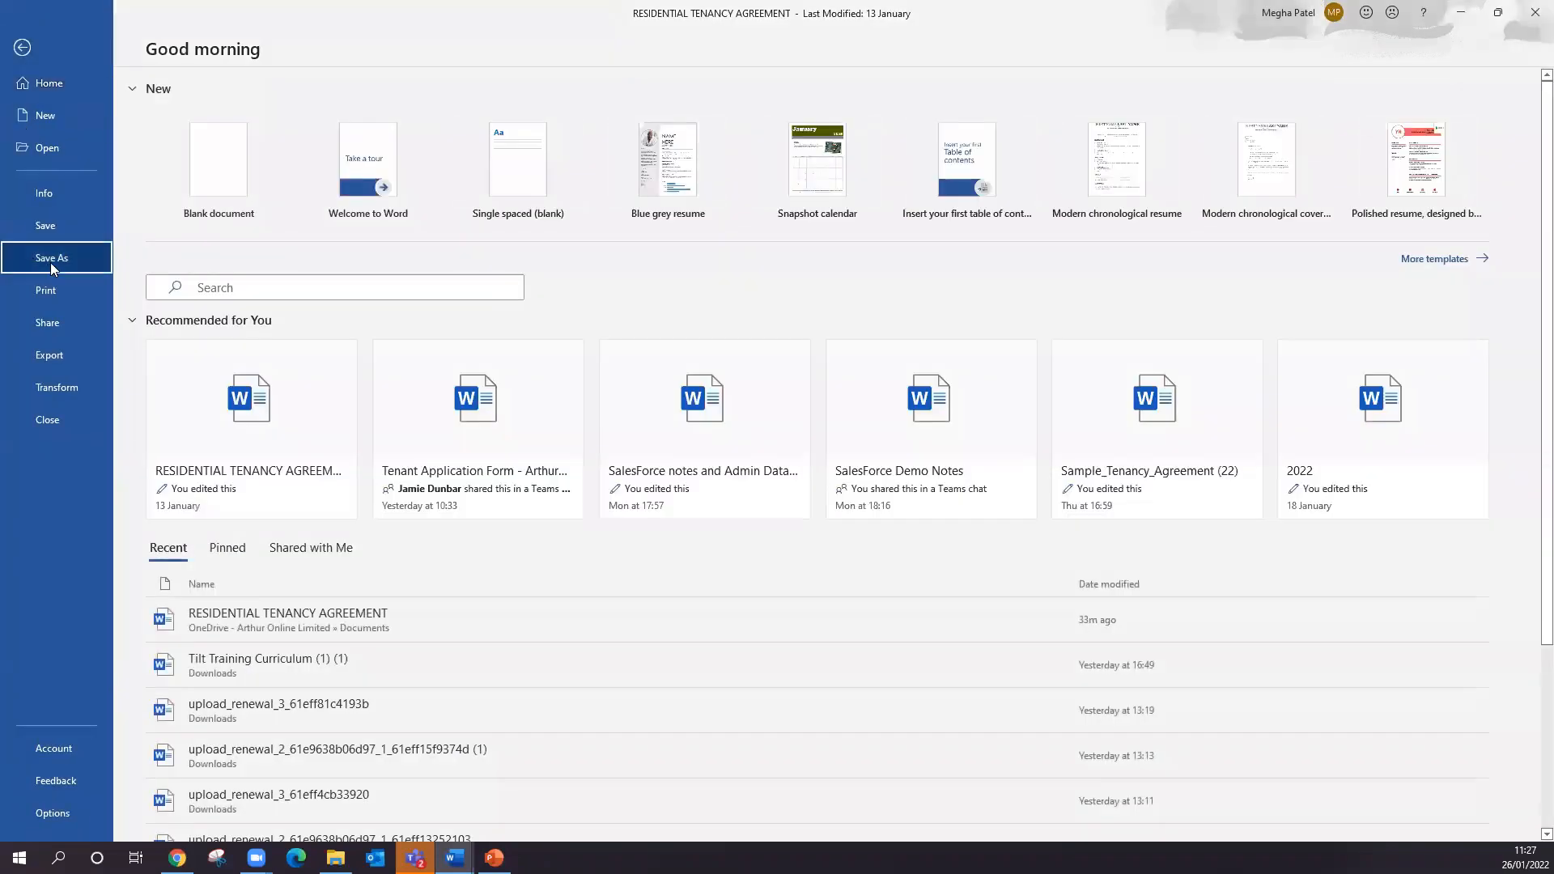
click(51, 259)
double_click(258, 301)
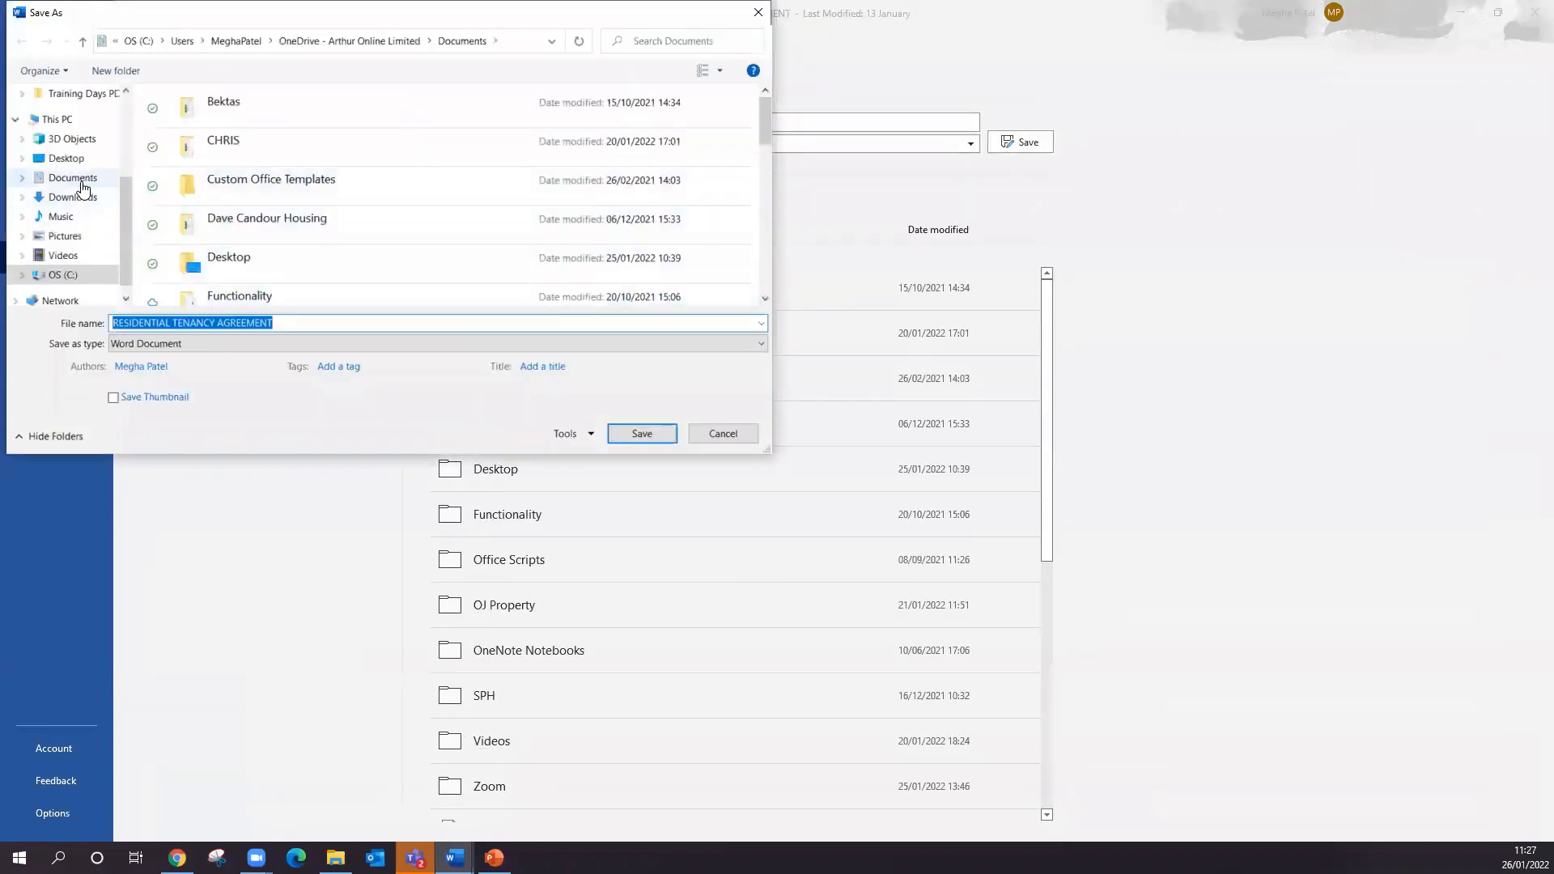
click(71, 178)
click(642, 433)
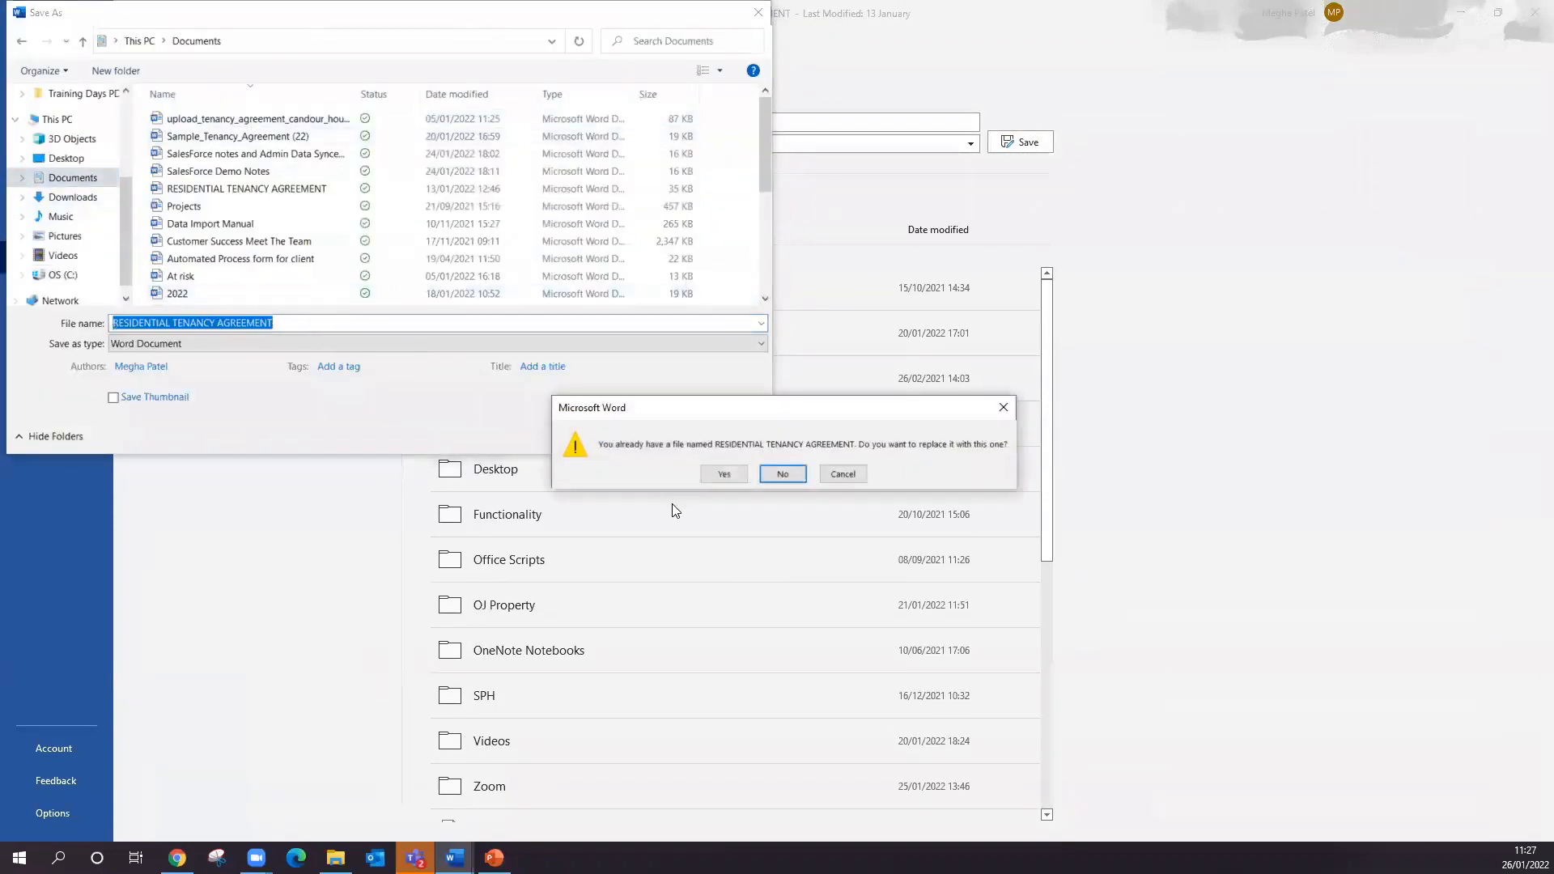
click(704, 479)
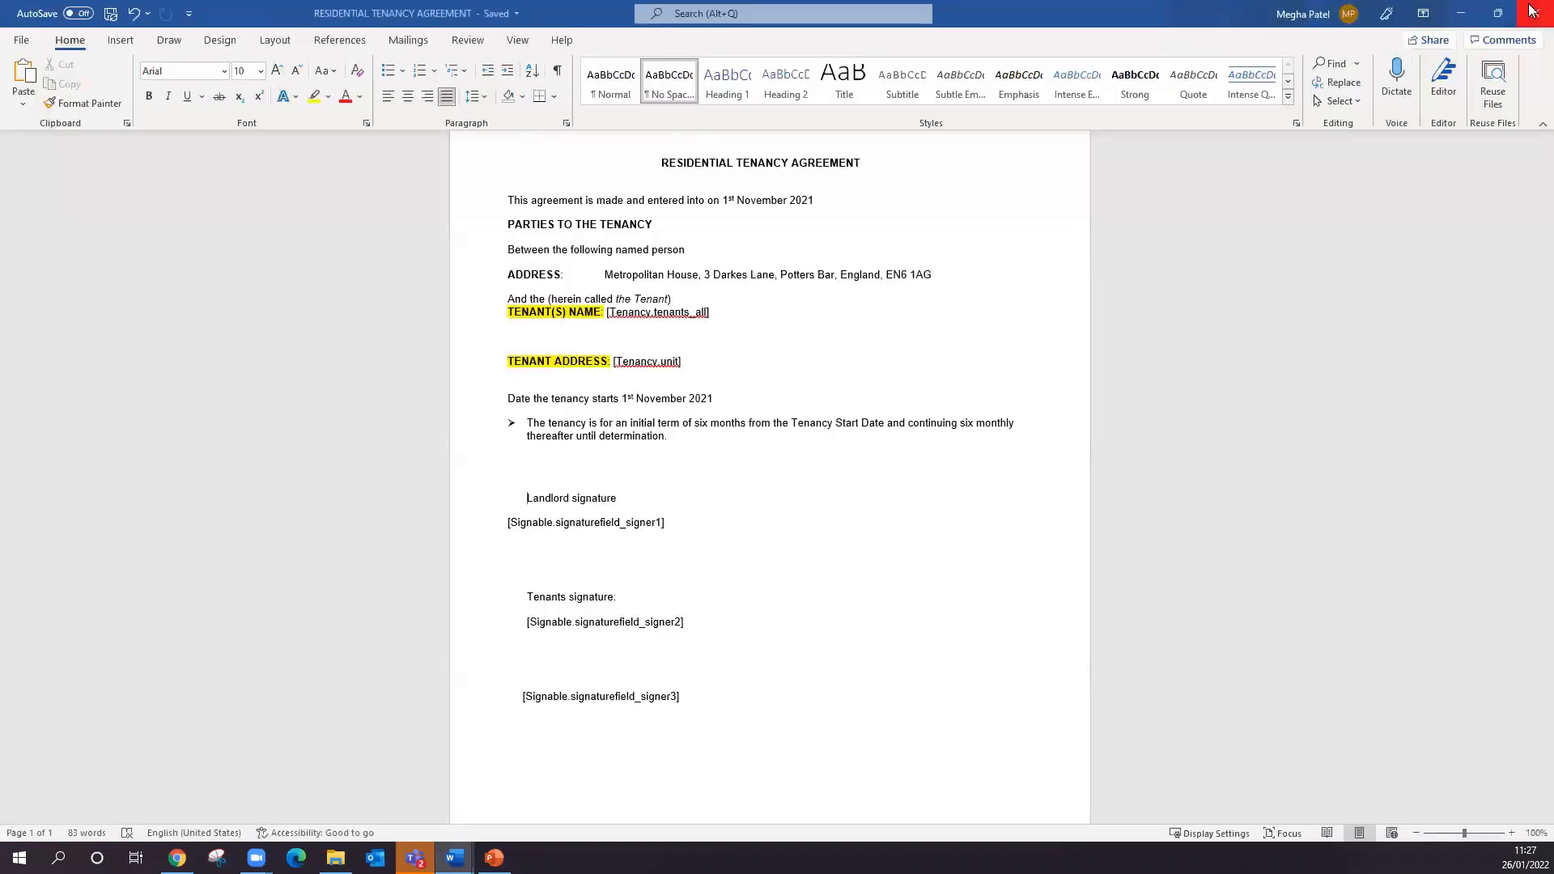
- Switch to Arthur Online and start uploading a new template in Mail Merge Templates
key(alt+Tab)
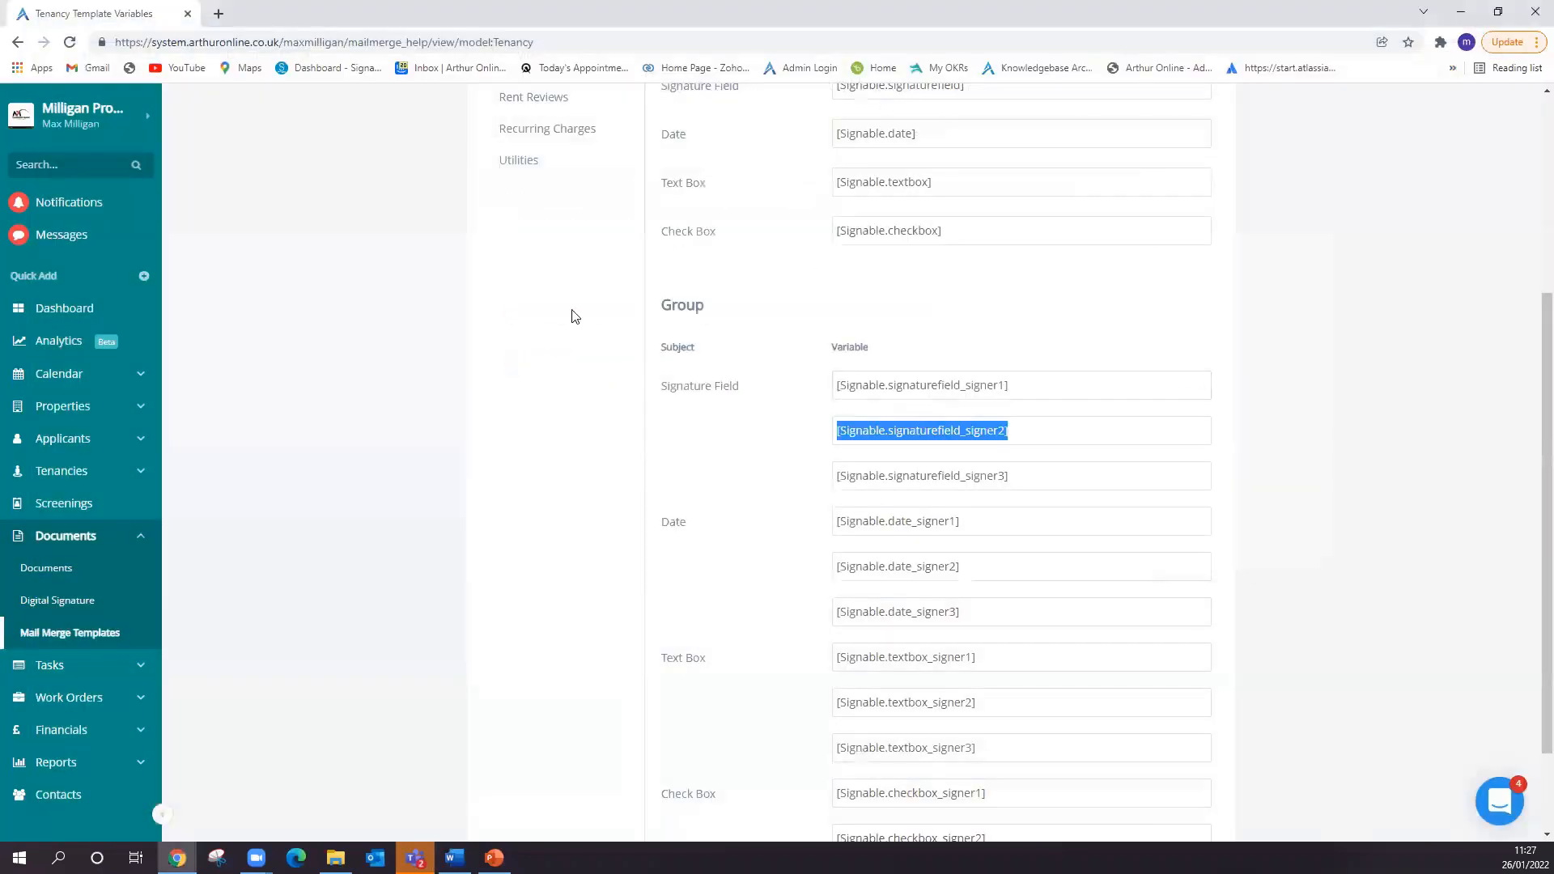
click(69, 634)
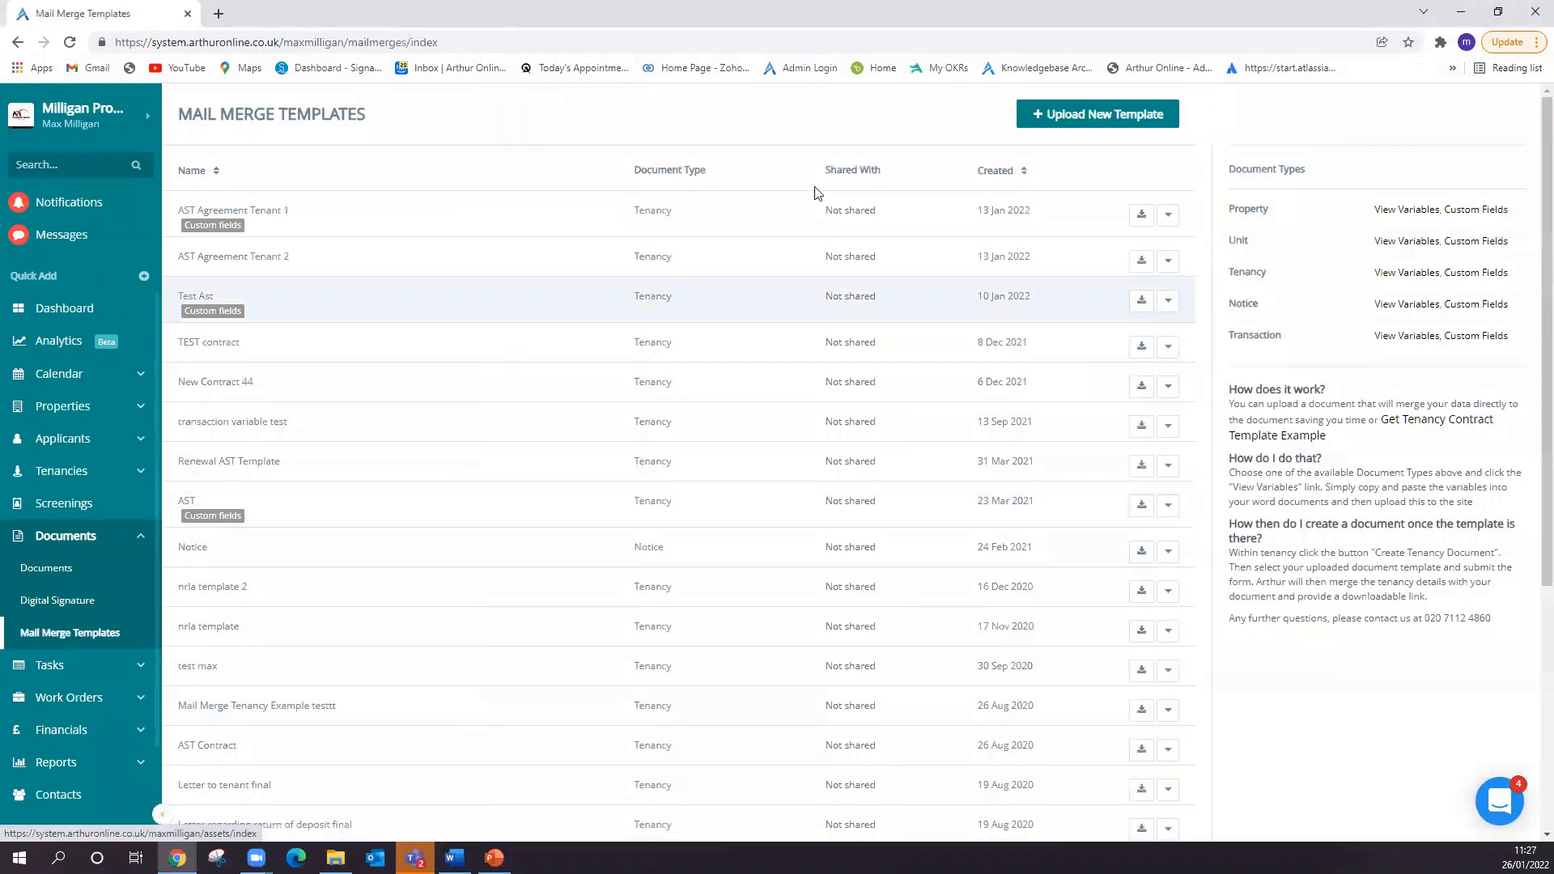
click(1060, 121)
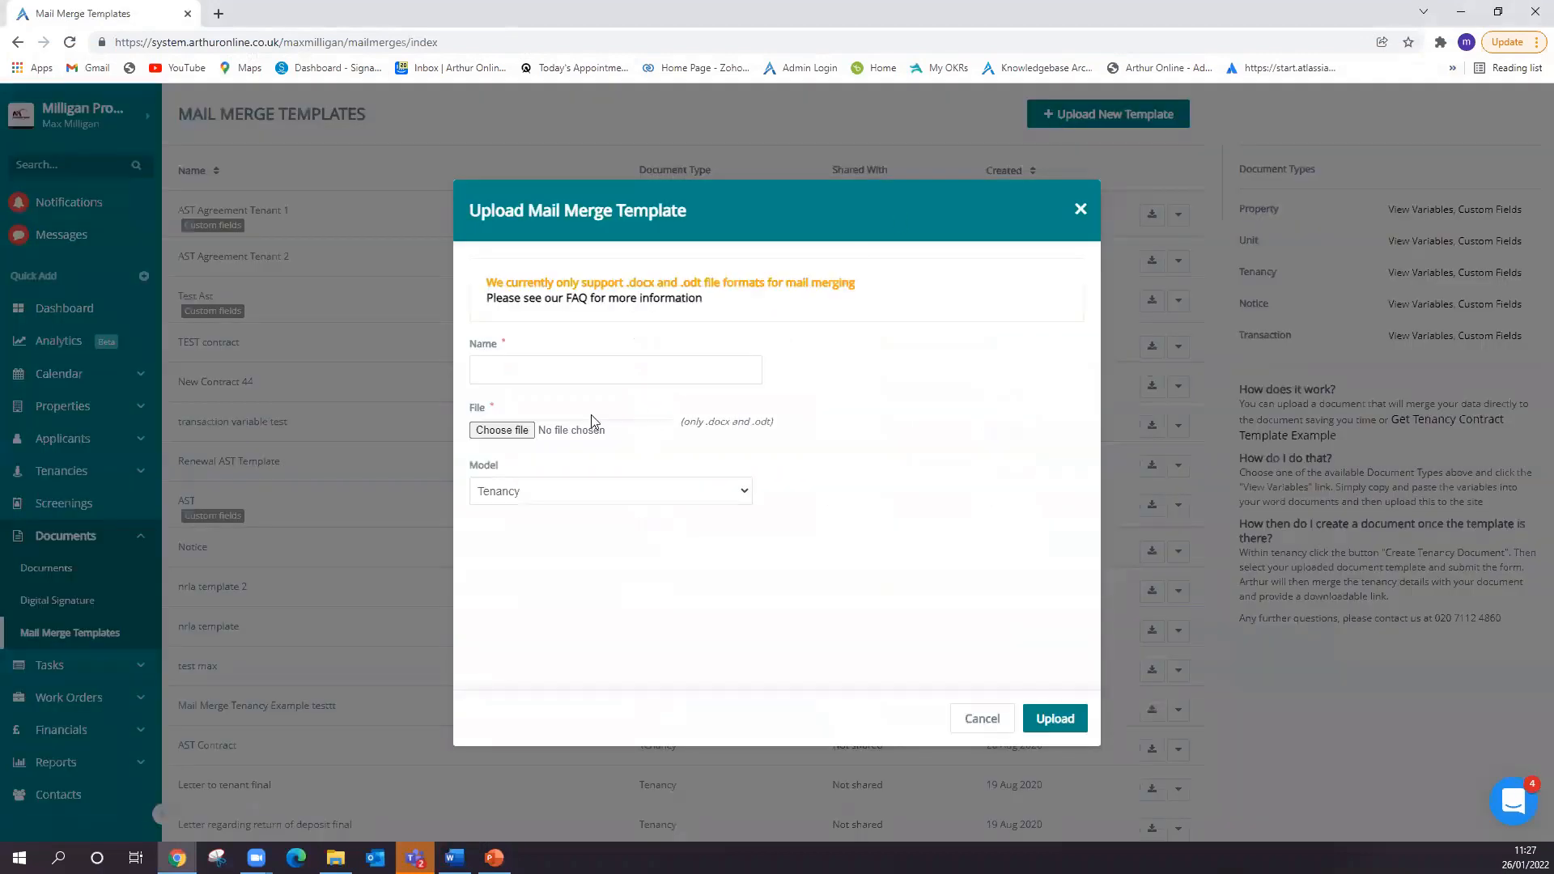
- Name the new mail merge template "Tenant 2 AST"
click(571, 372)
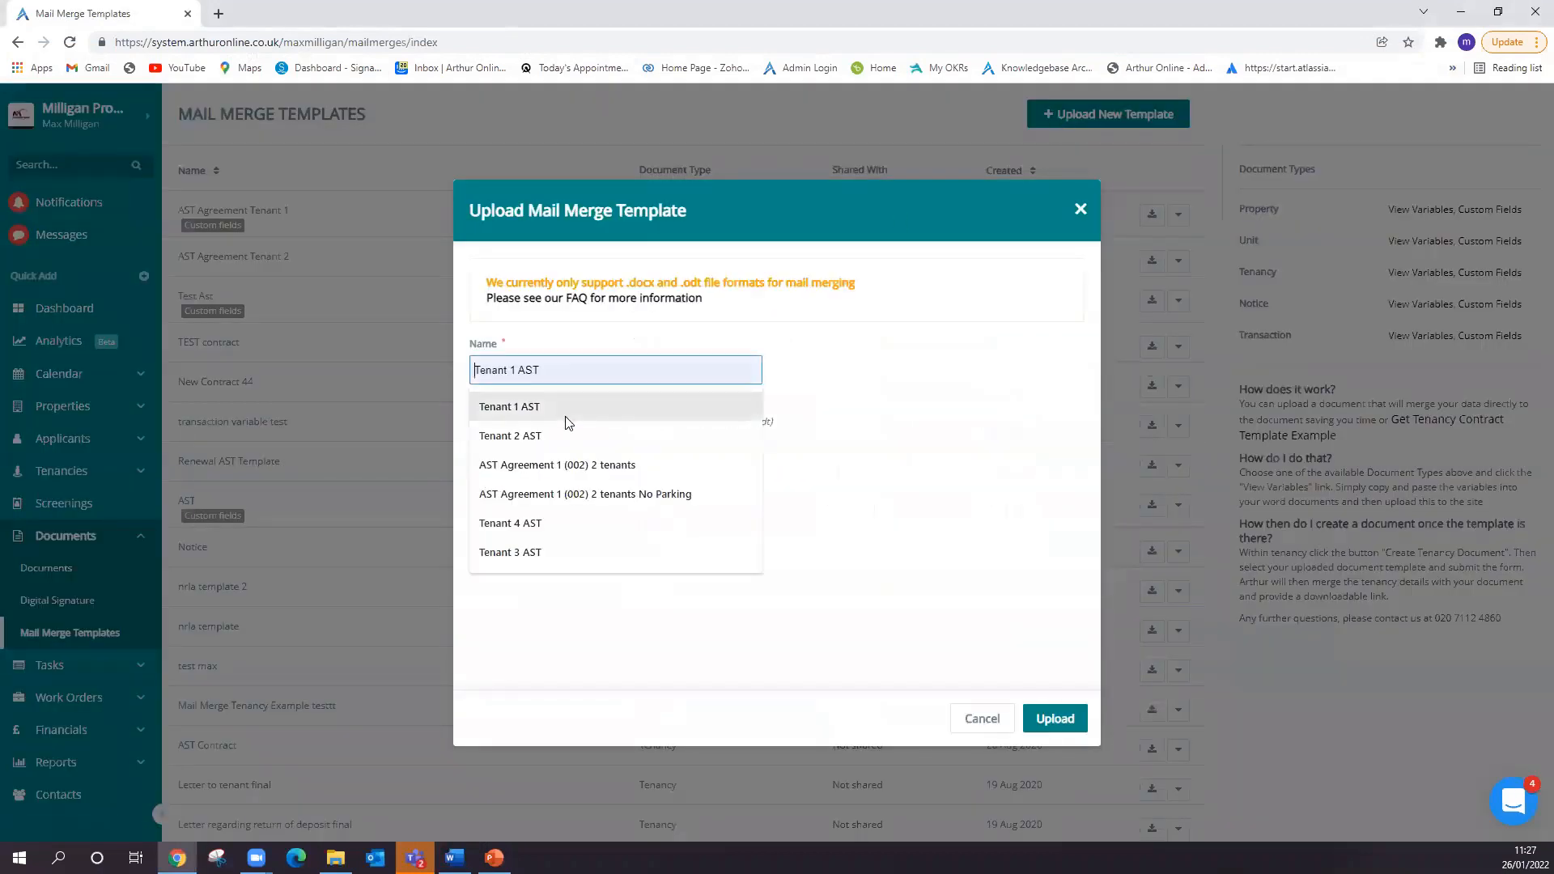
click(569, 407)
click(516, 370)
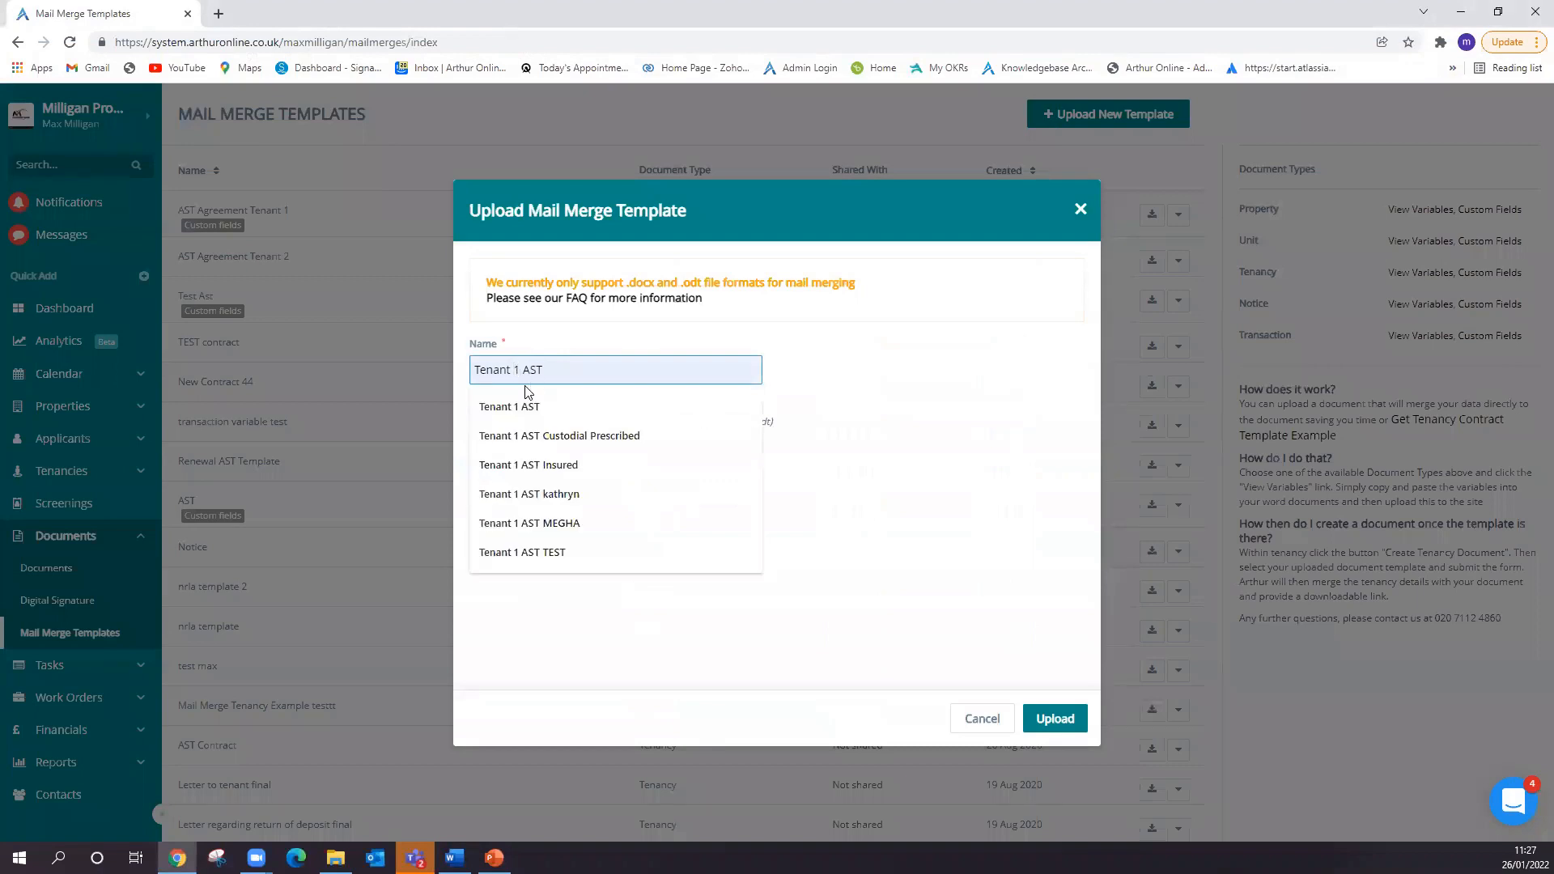
text(2)
key(Left)
key(BackSpace)
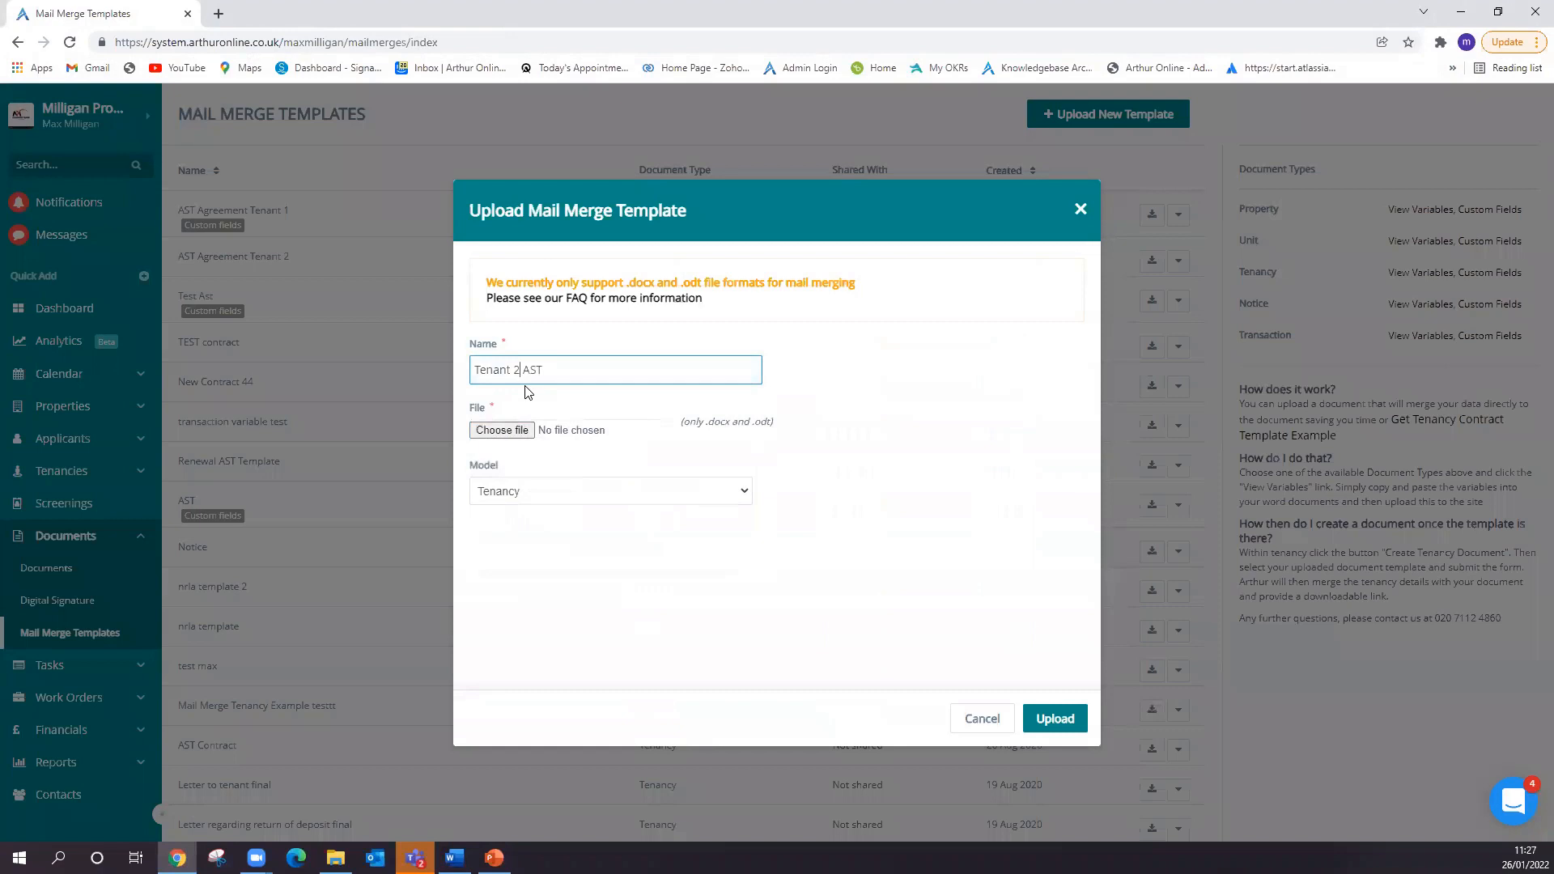
- Choose the RESIDENTIAL TENANCY AGREEMENT file from the Documents folder and upload it as the Tenancy mail merge template
click(516, 431)
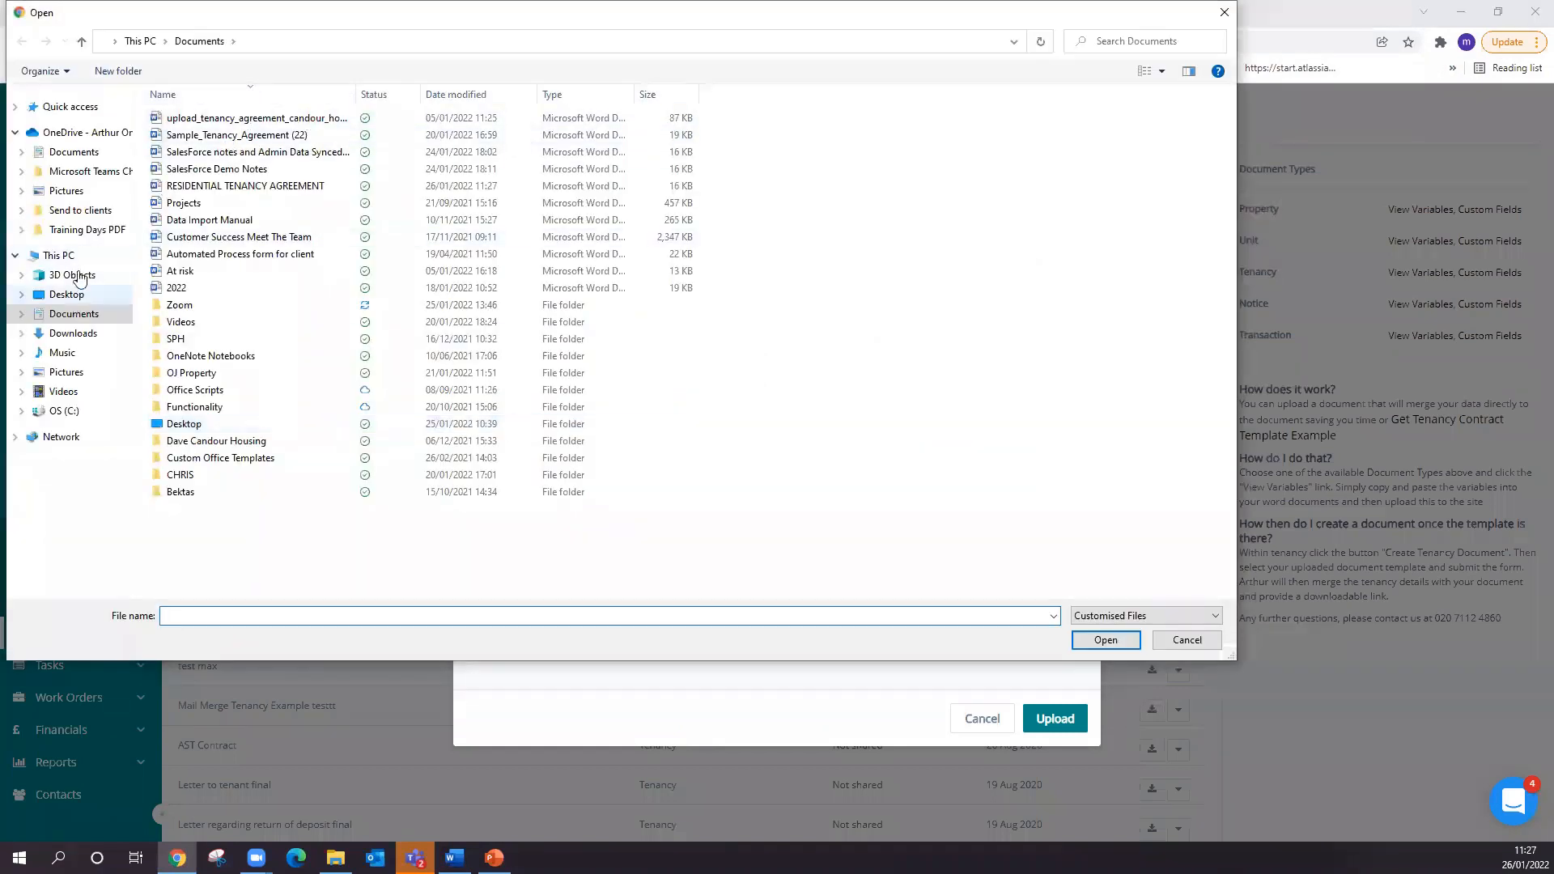
click(74, 152)
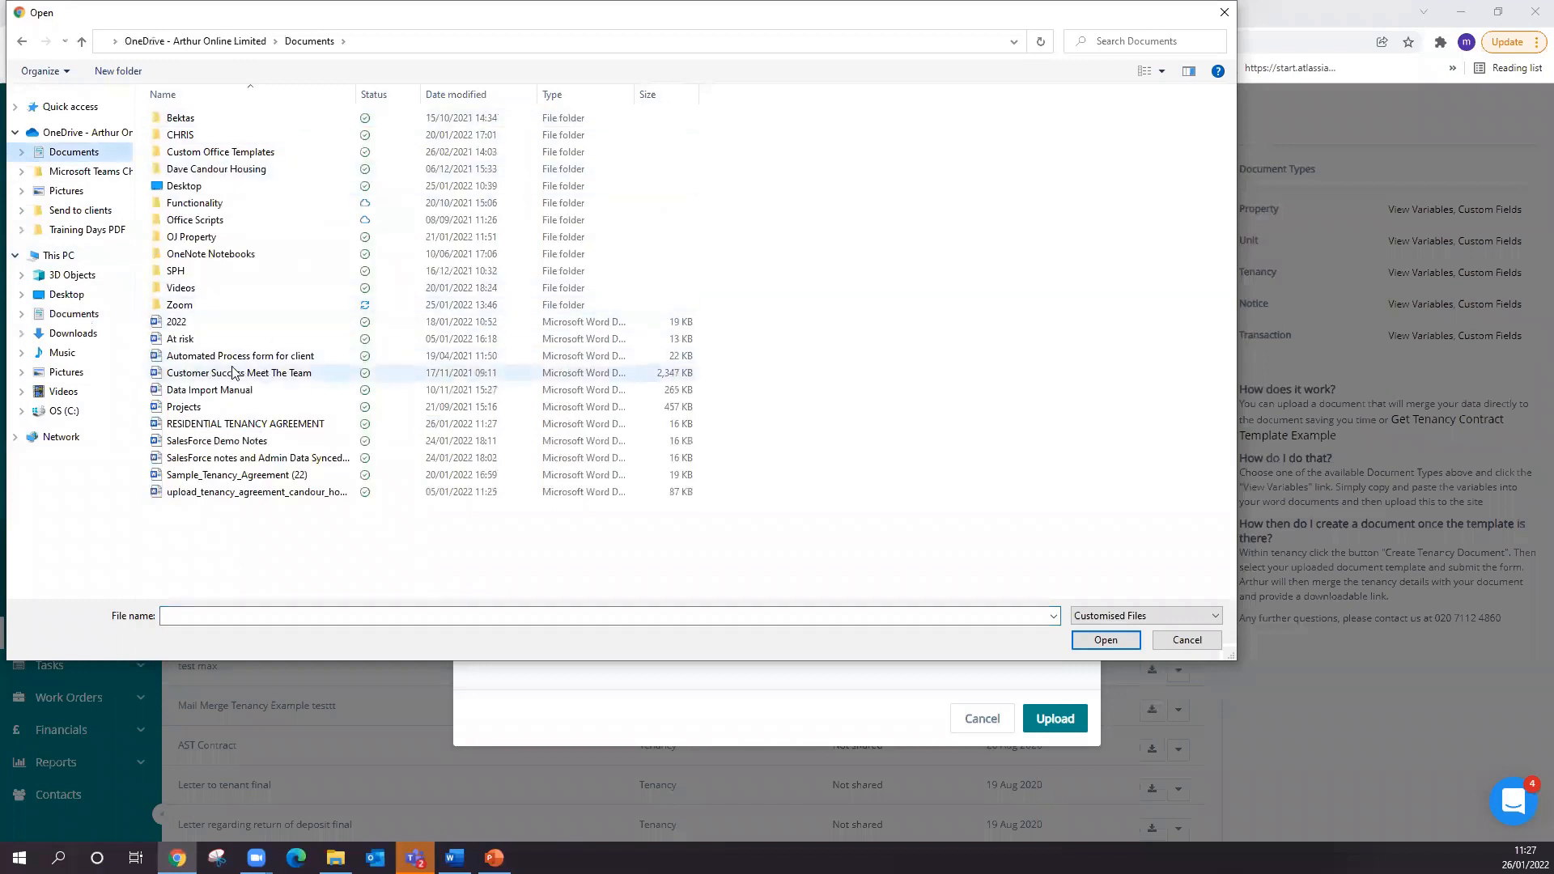
click(74, 313)
click(302, 191)
click(1106, 640)
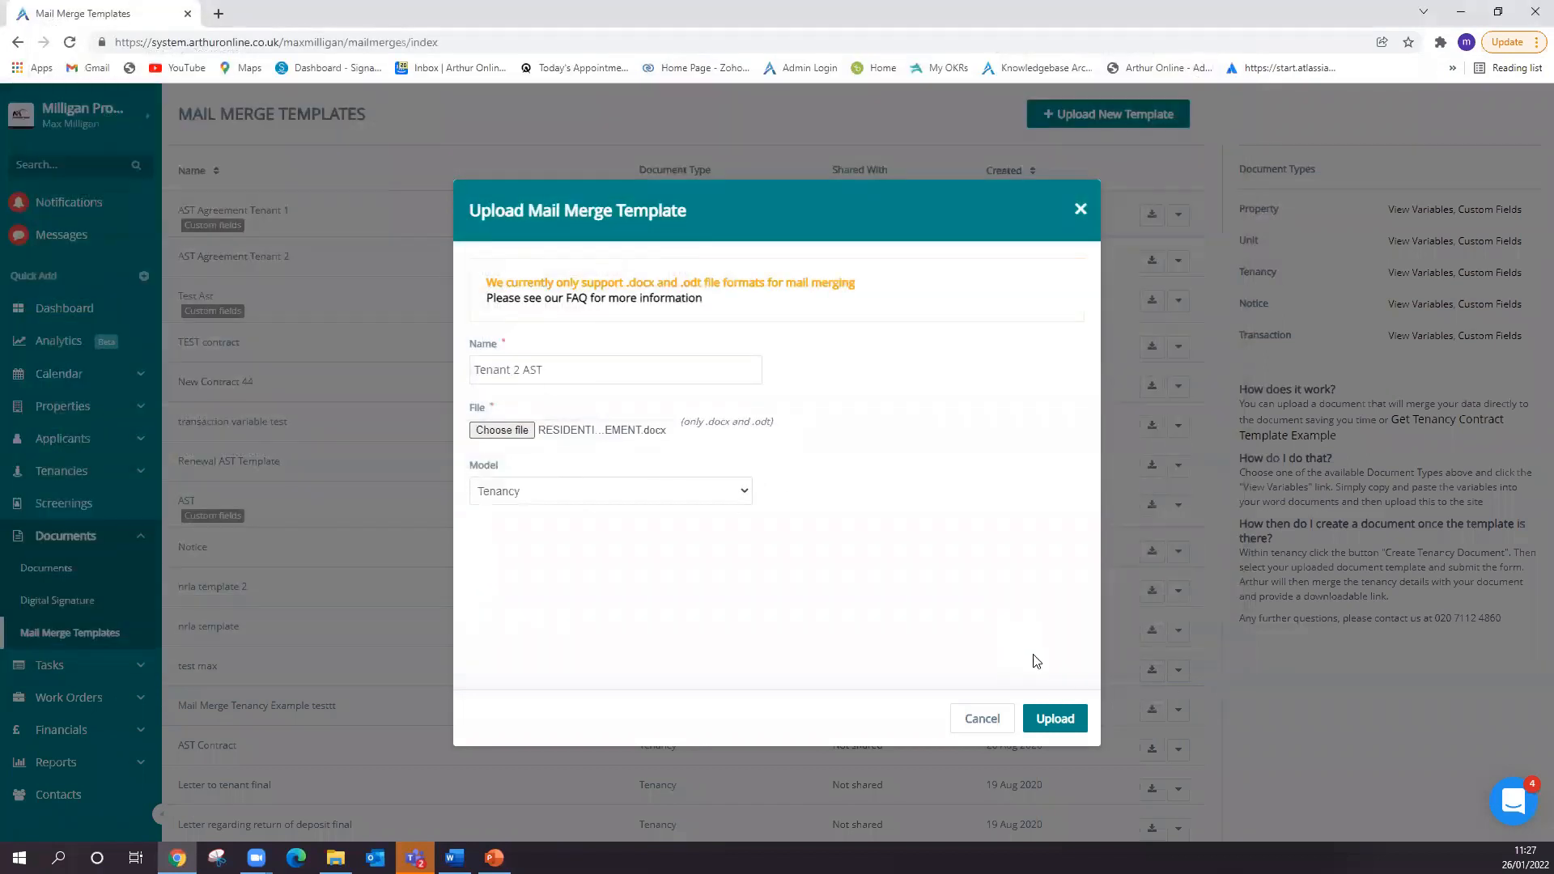
click(1057, 721)
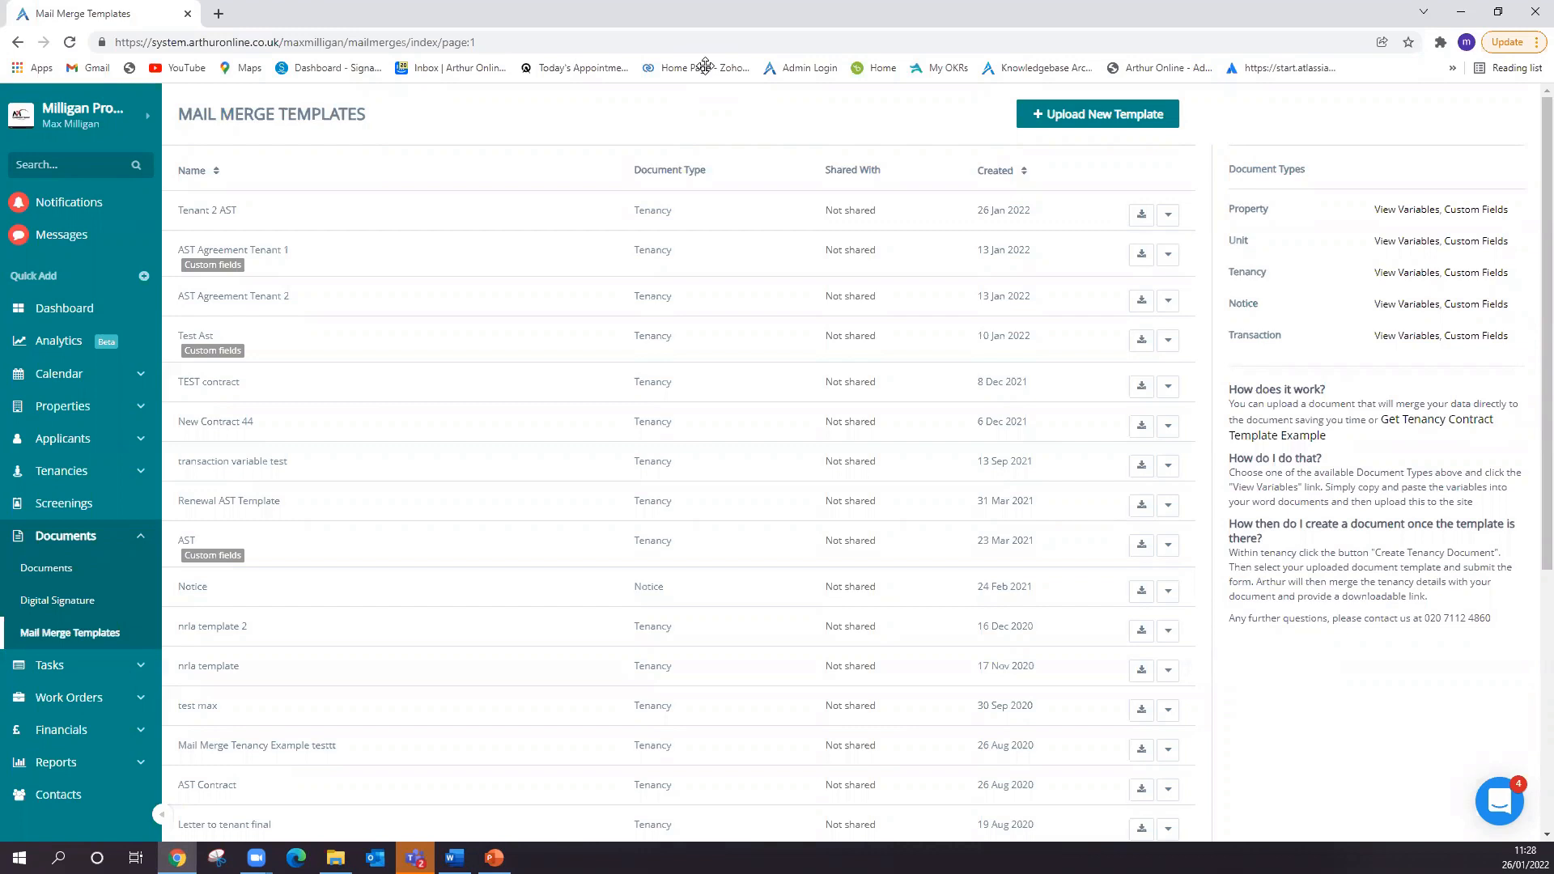
- Open the documents of the first tenancy in the Tenancies list
click(97, 480)
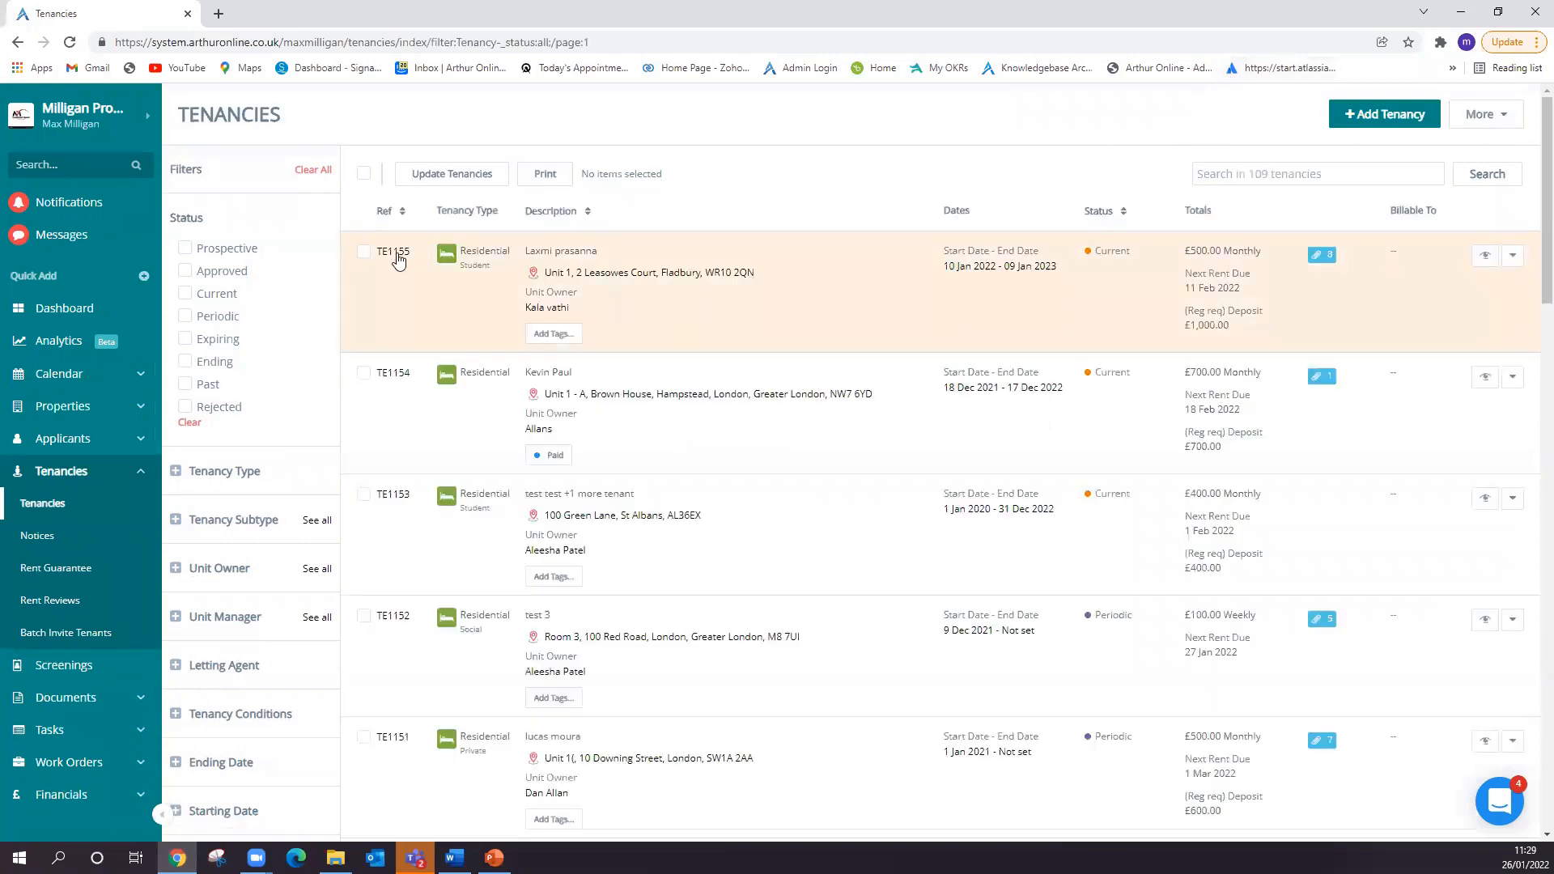
click(395, 258)
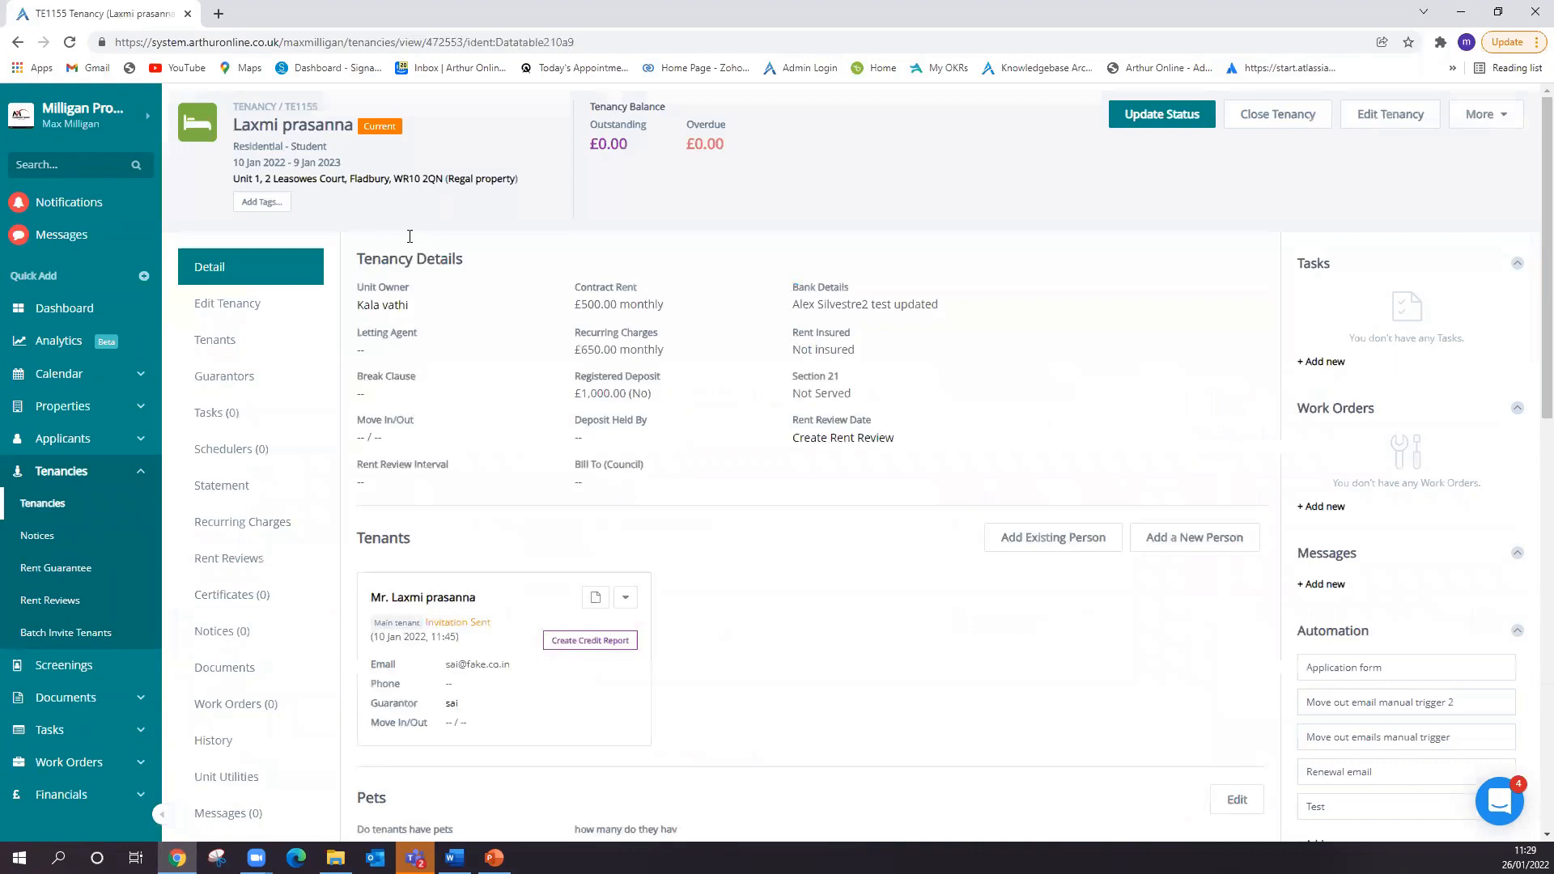
click(249, 674)
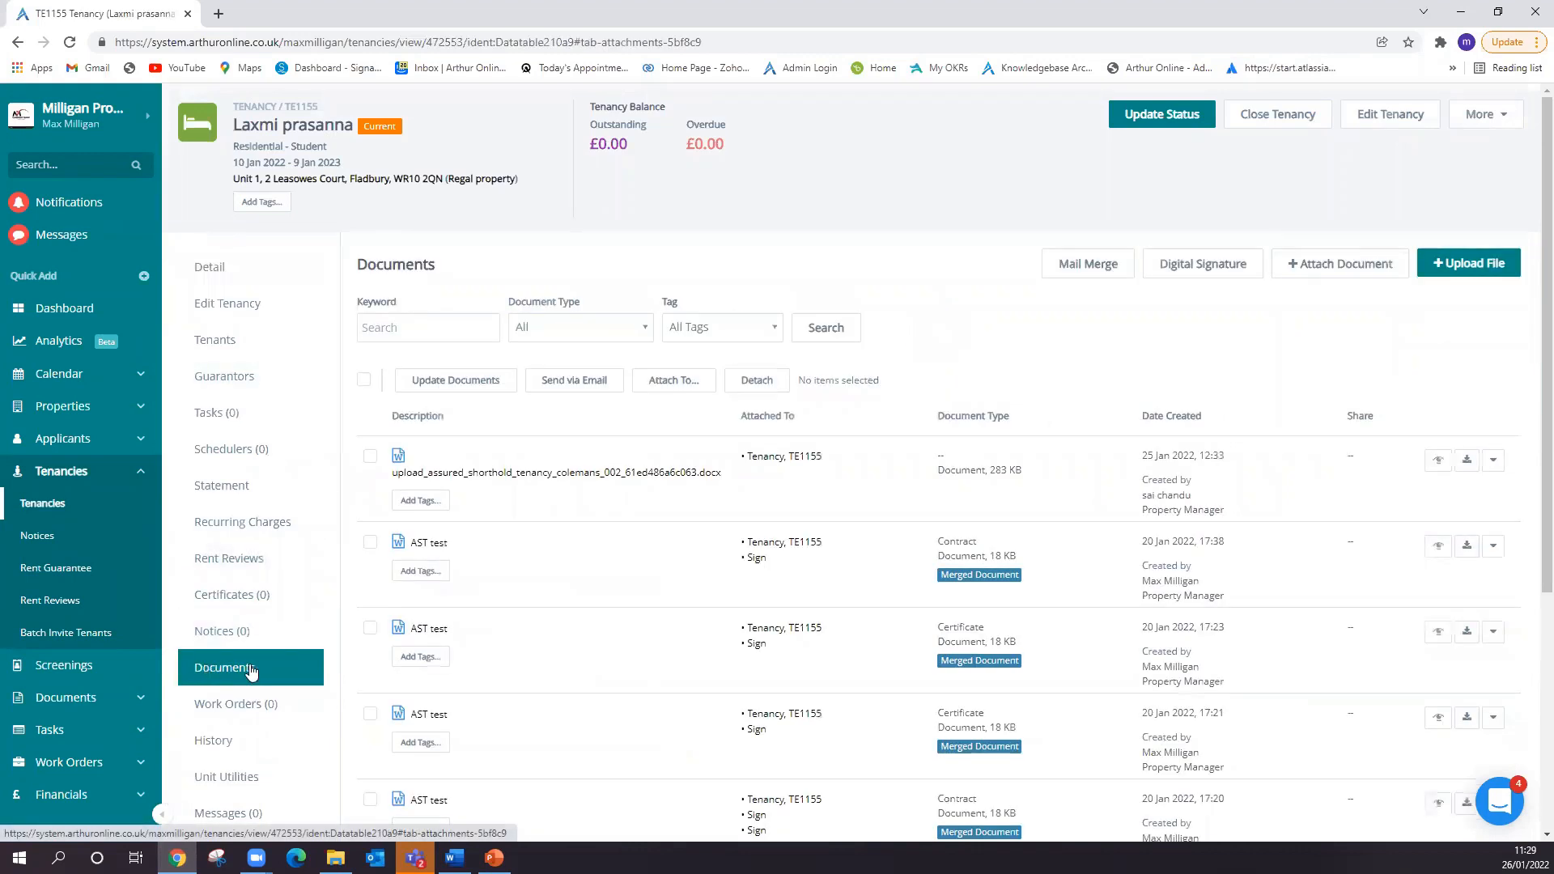
- Set up a mail merge document named "AST test" of type Contract from the AST Agreement Tenant 1 template
click(1089, 267)
click(529, 289)
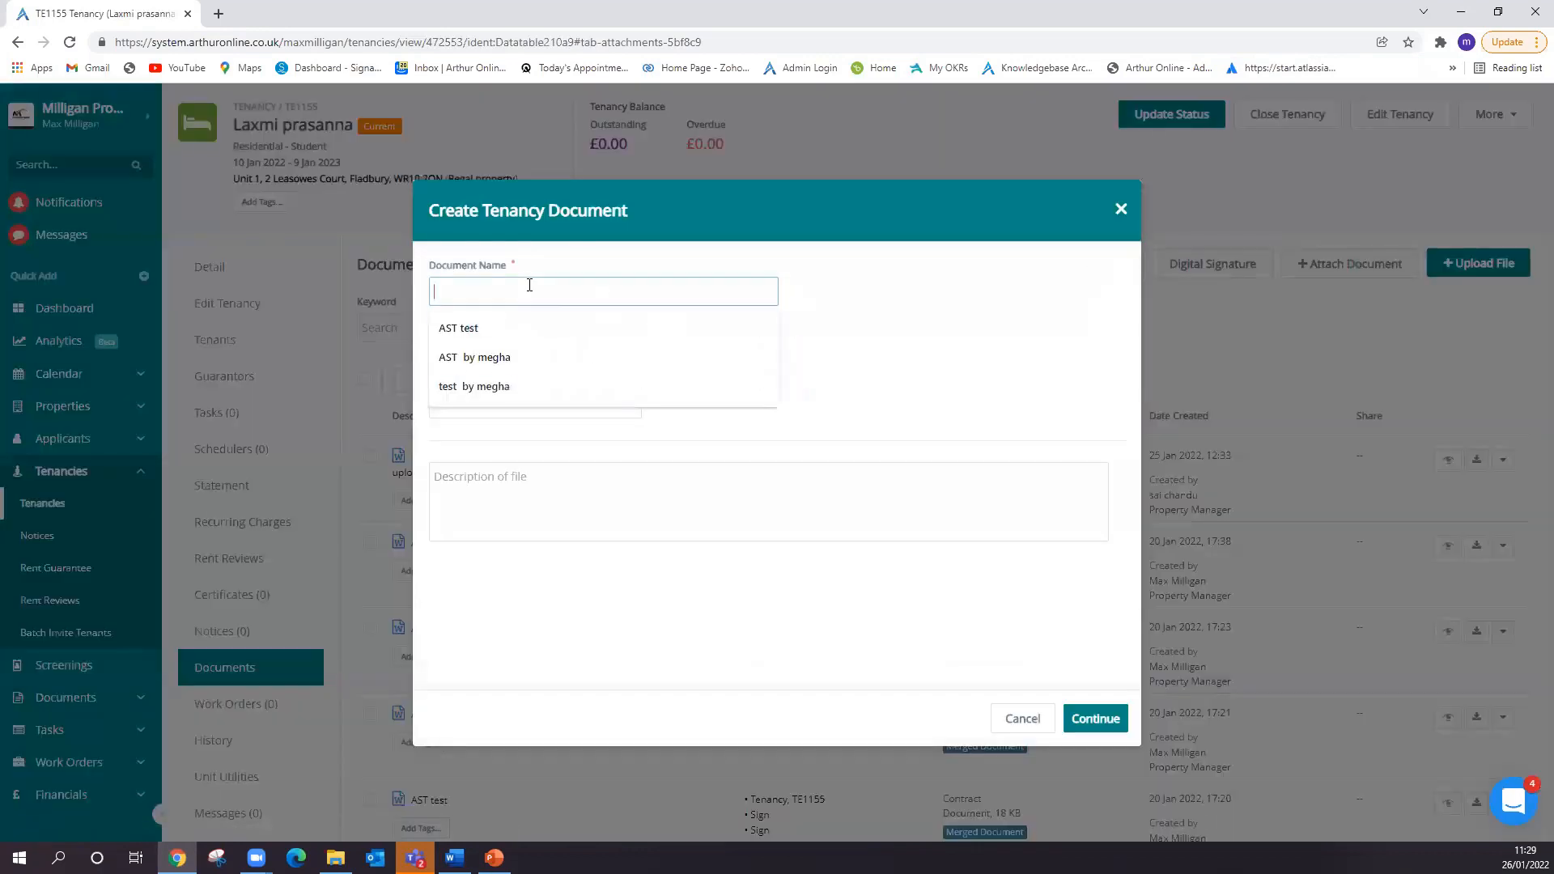
click(511, 320)
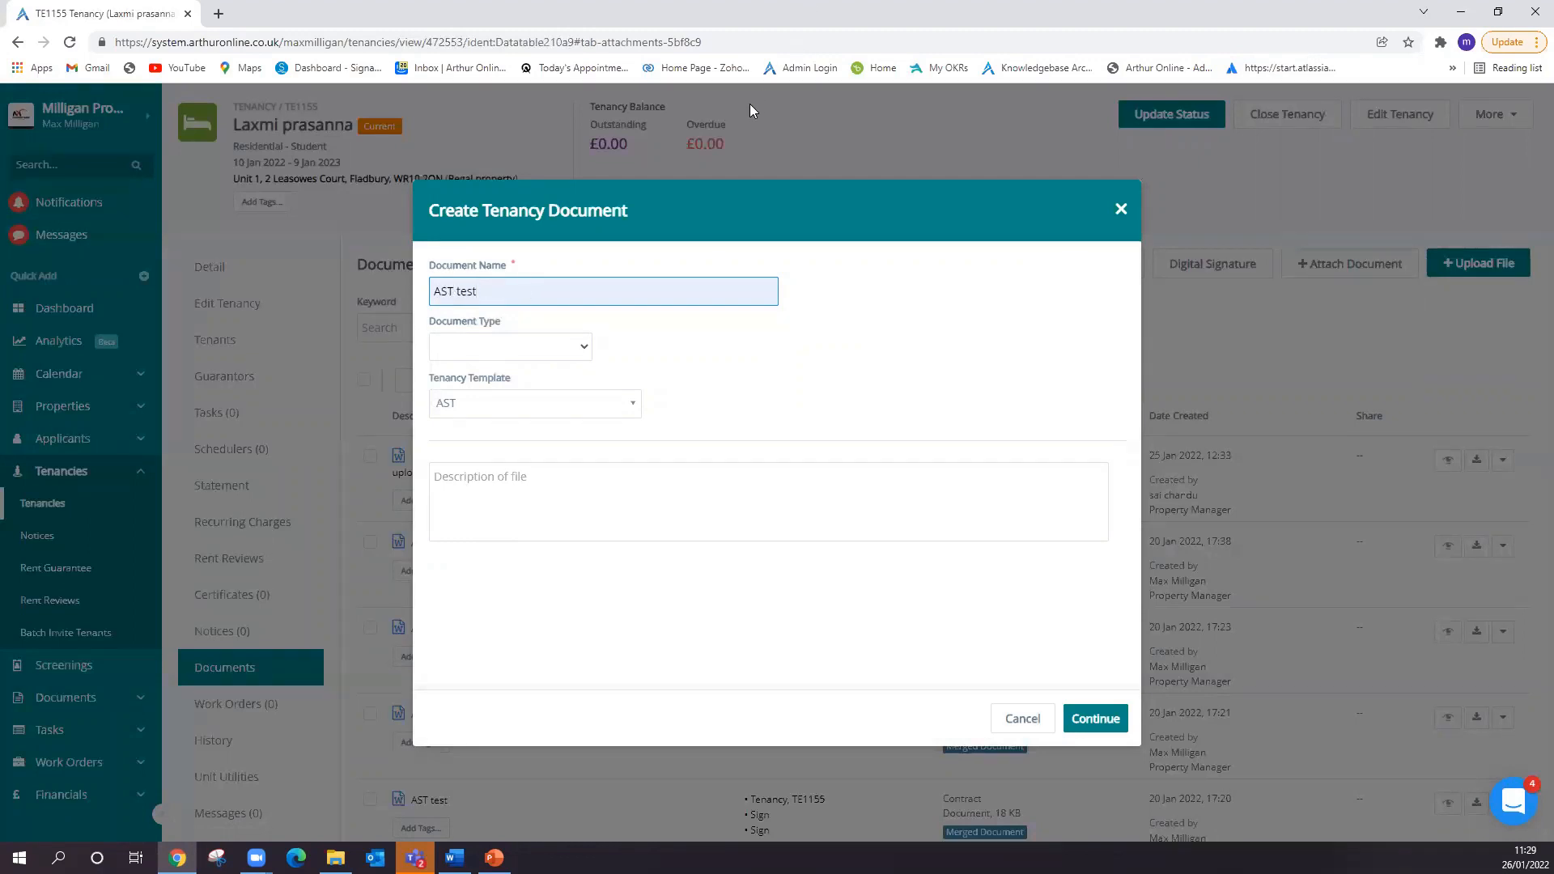
click(544, 347)
click(488, 441)
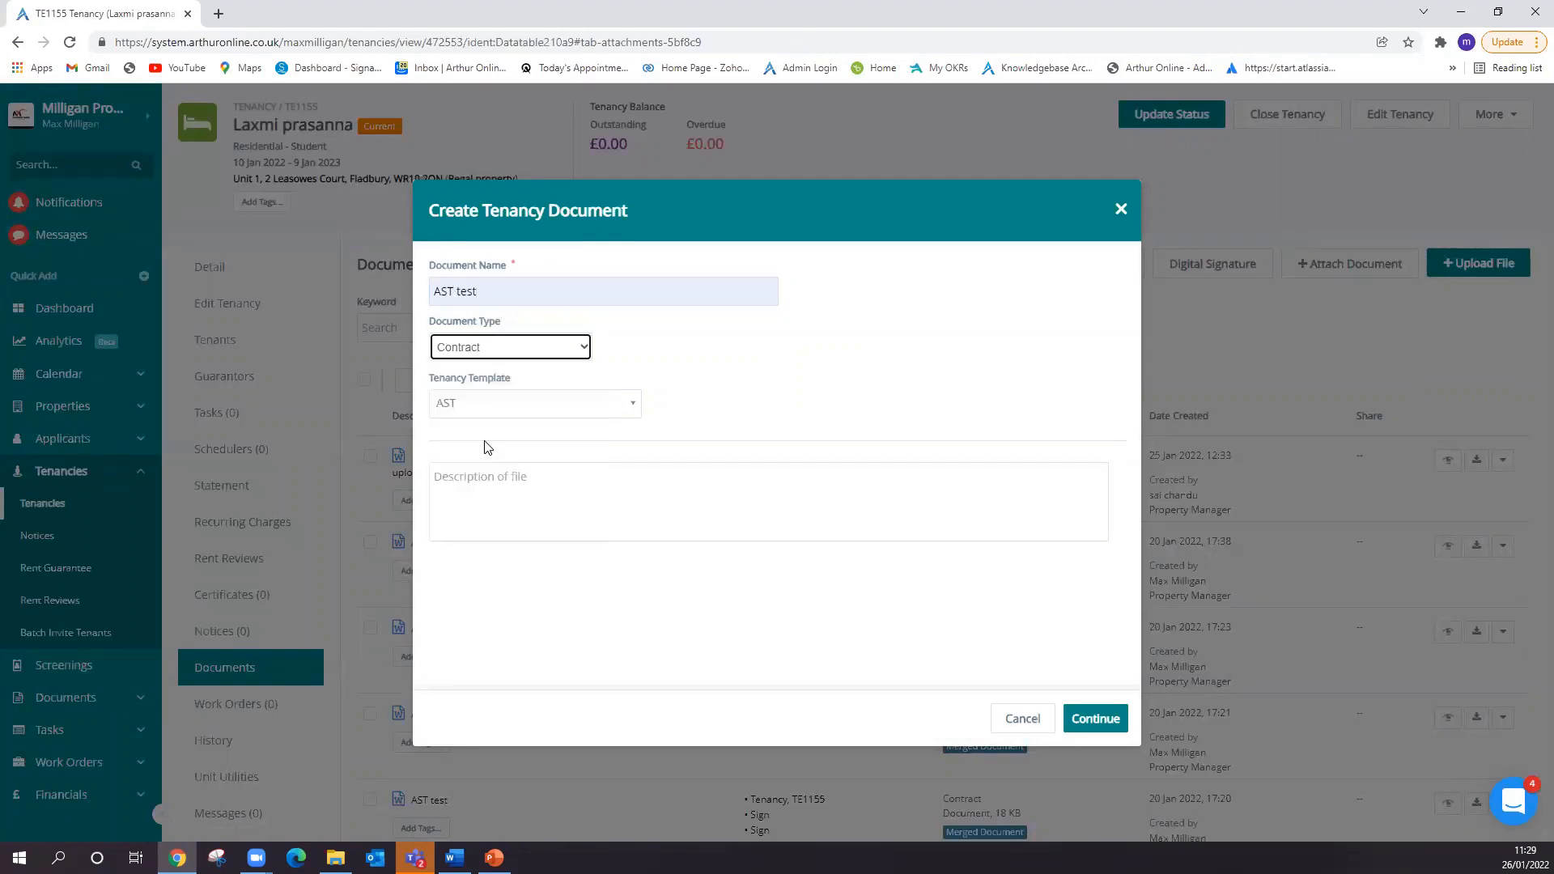
click(497, 406)
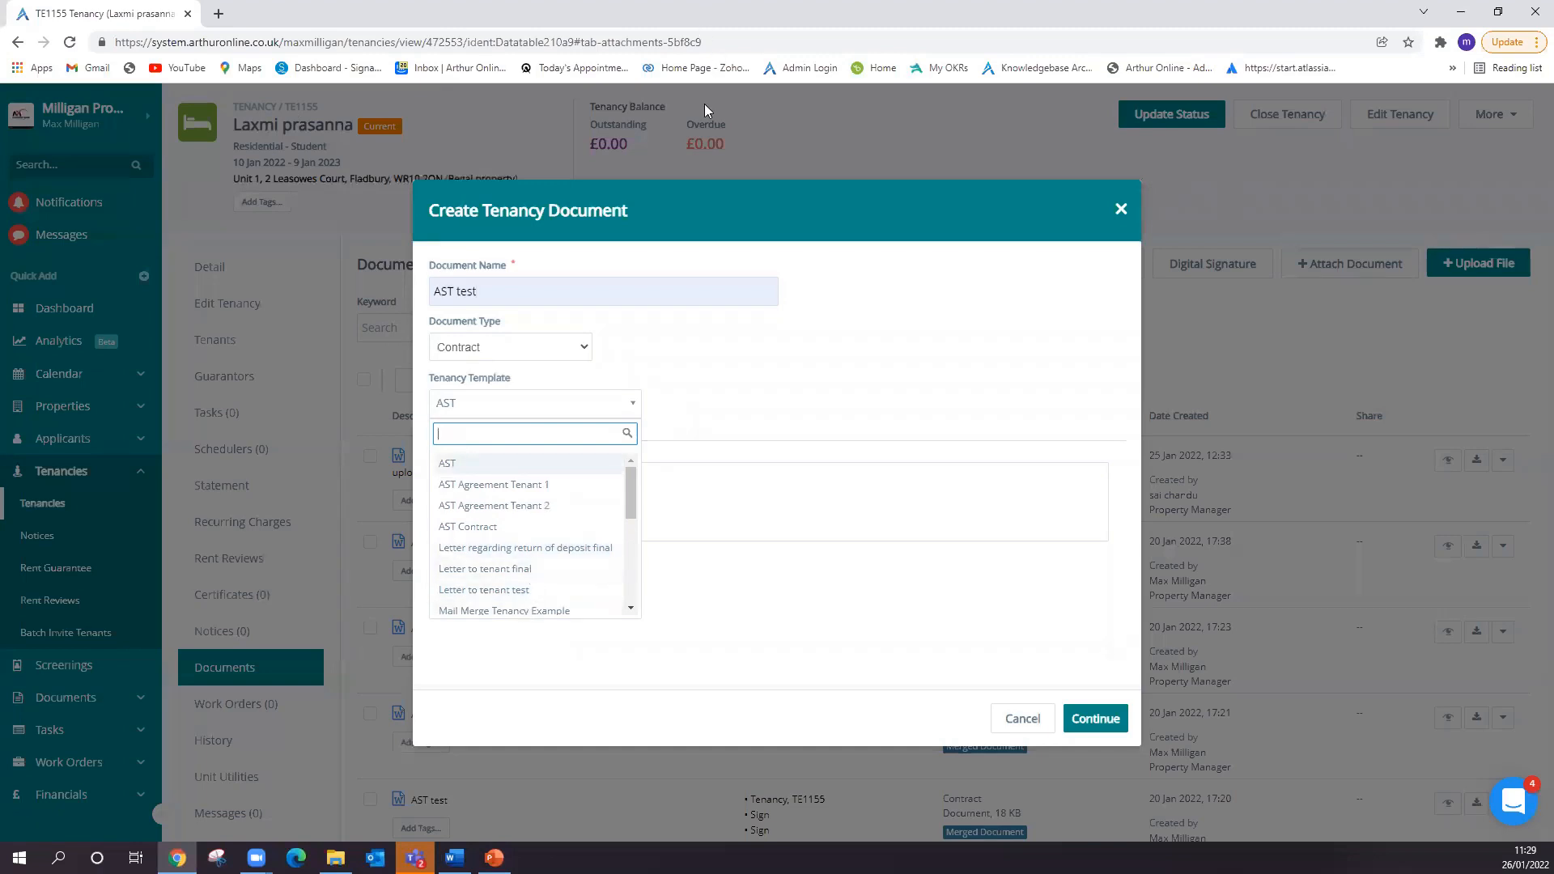
click(502, 484)
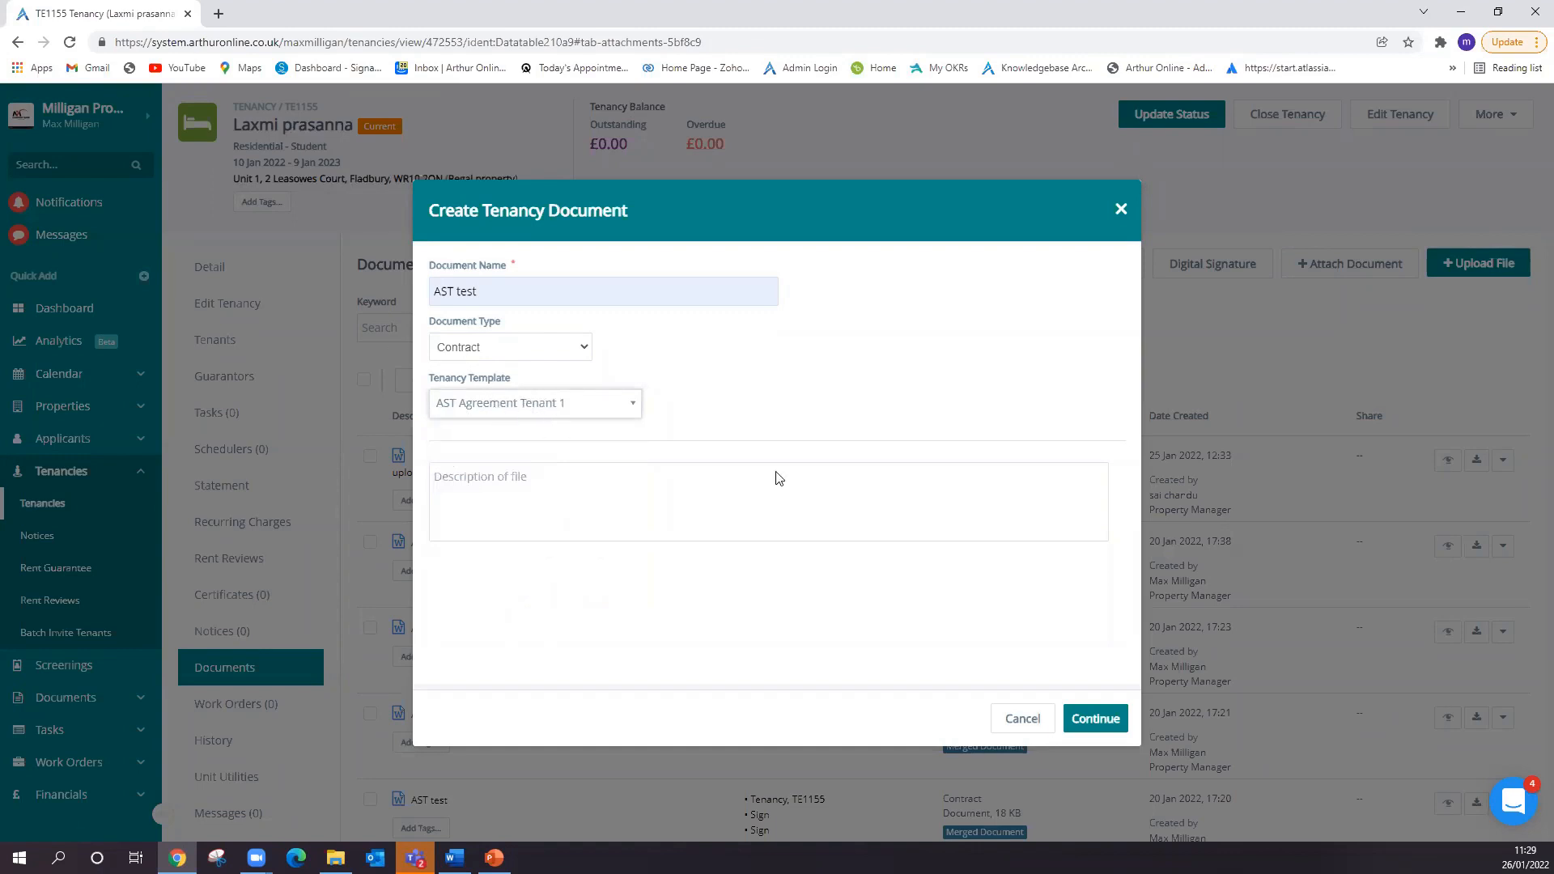
- Keep the custom field value, create the document with the digital signature option, and abandon its signature box setup
click(1089, 721)
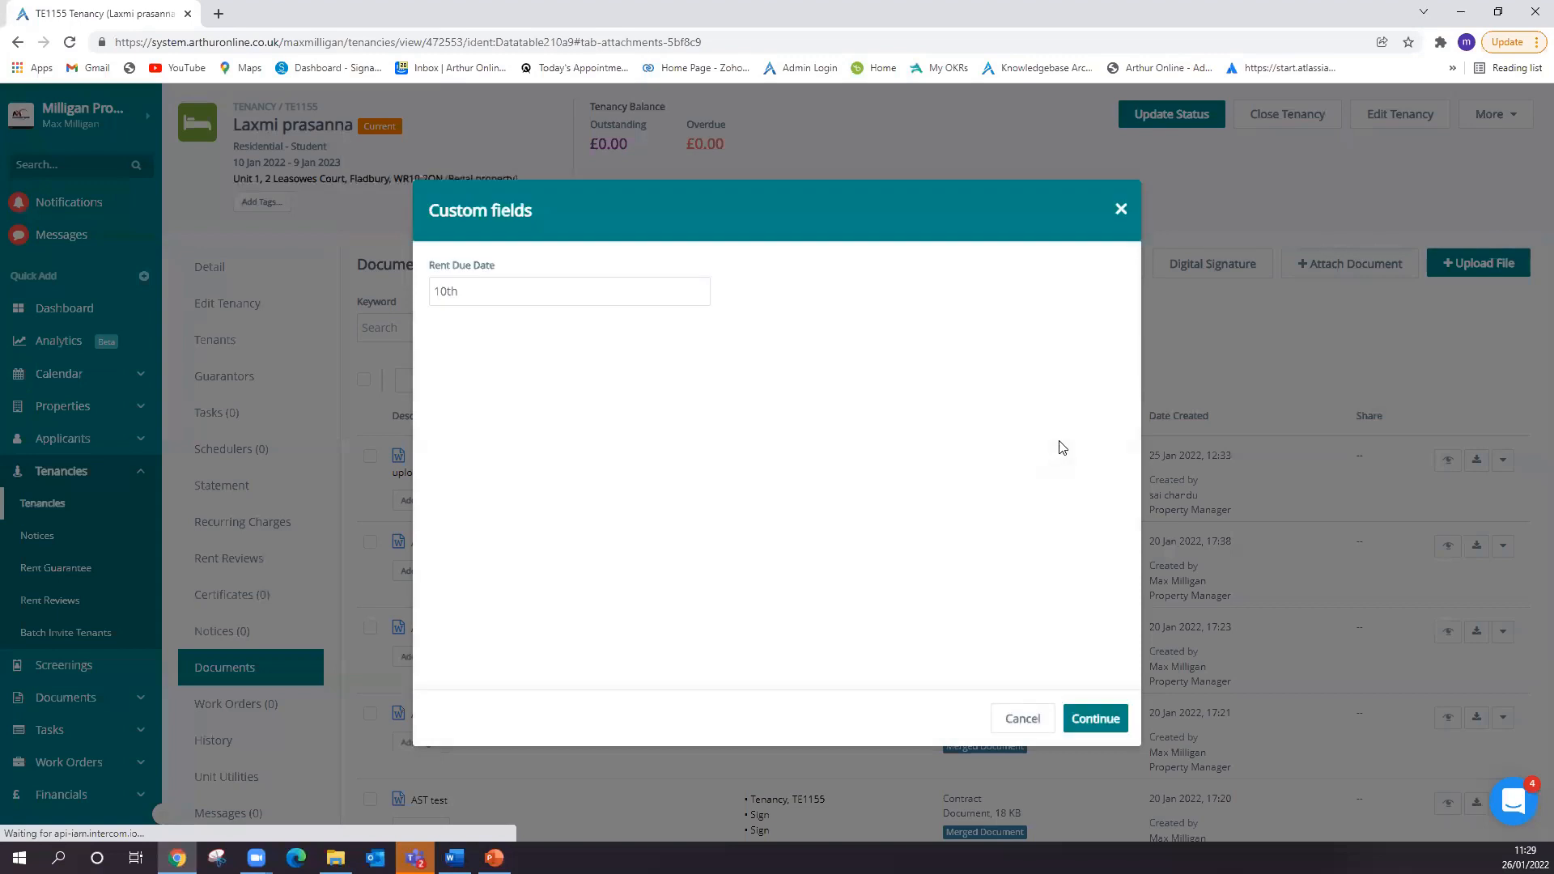
click(1088, 718)
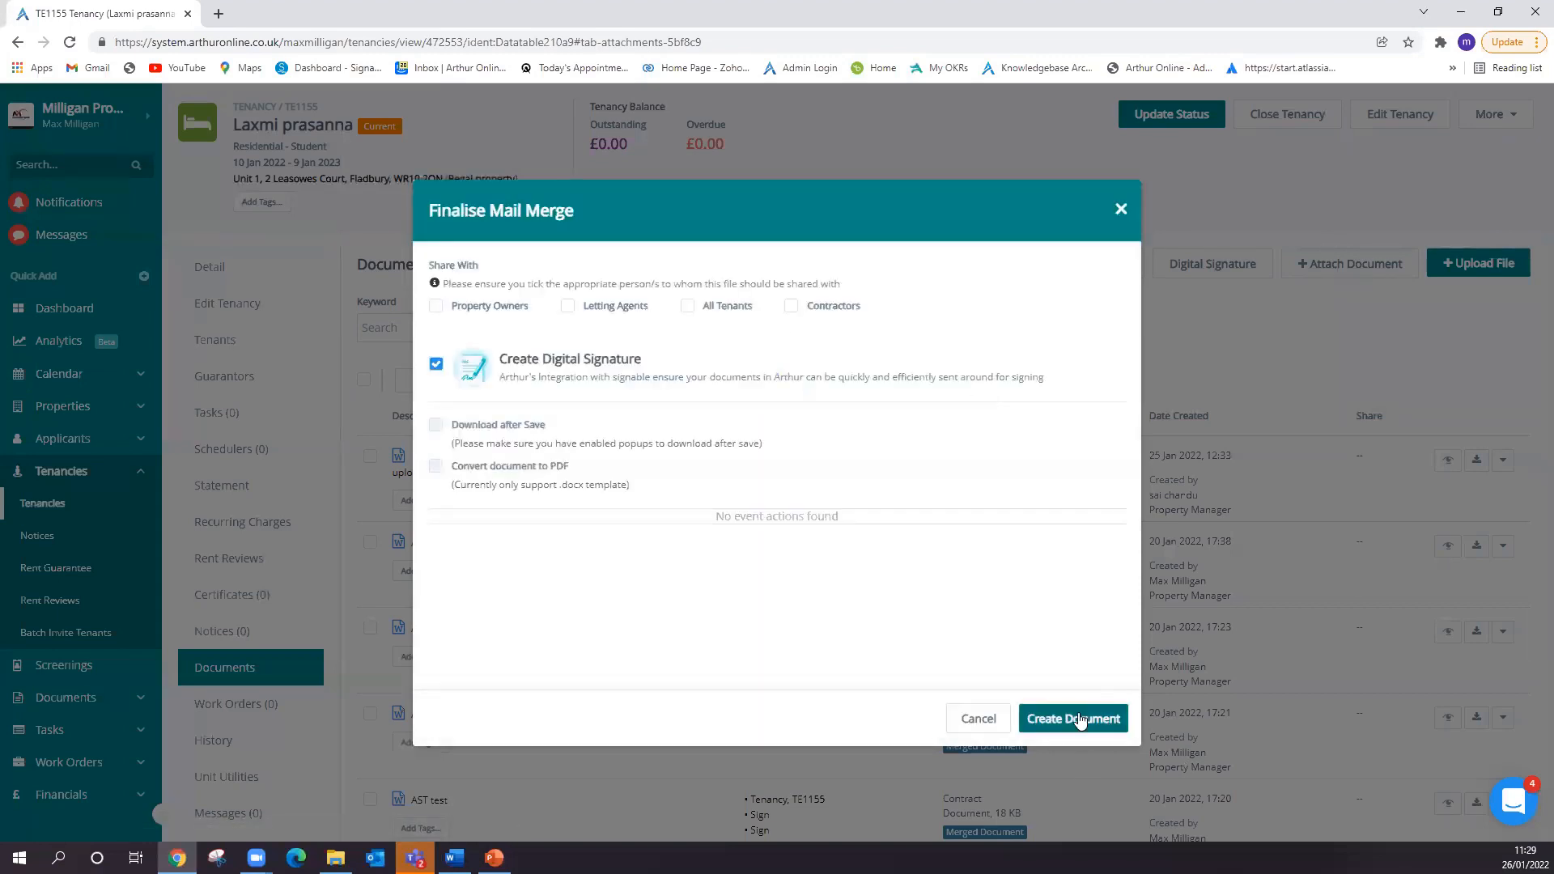
click(1077, 720)
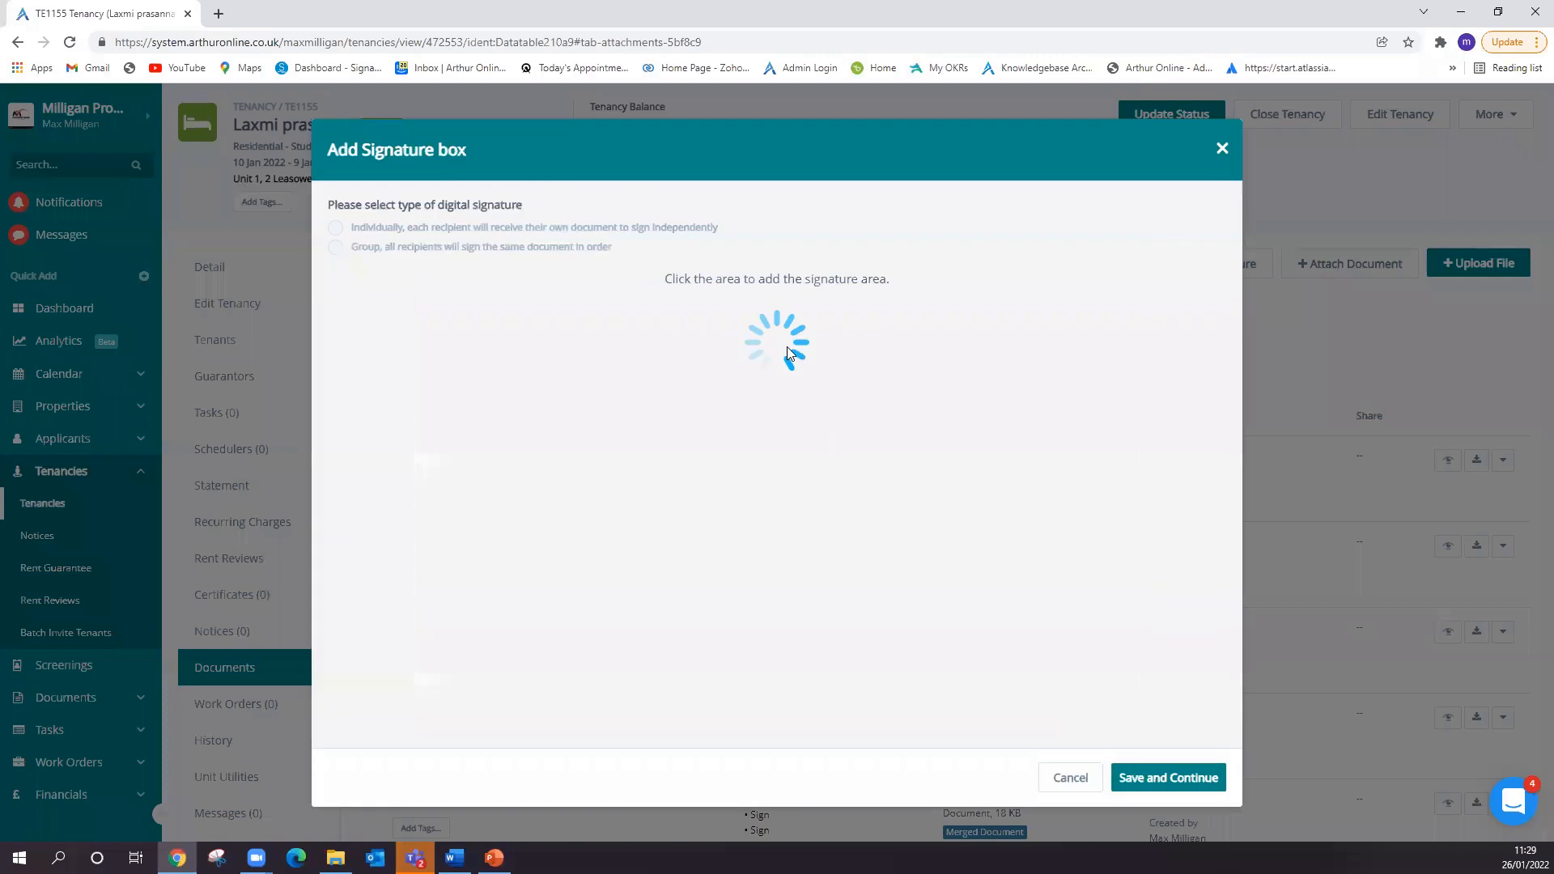
click(1222, 149)
click(855, 118)
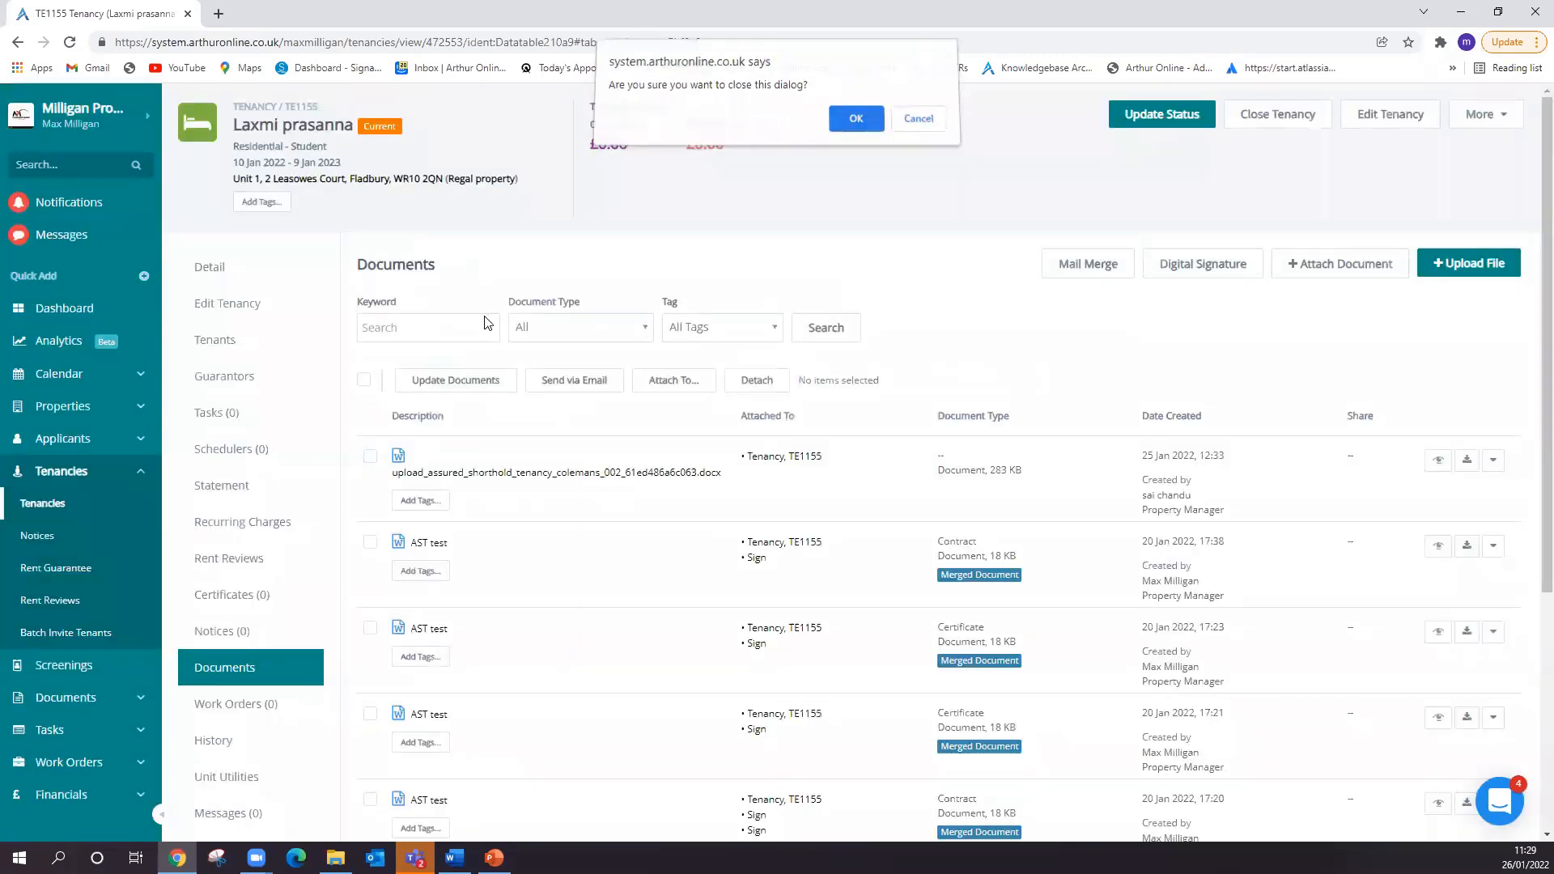
- Set up another mail merge document named "AST test" of type Contract, using the Tenant 2 AST template
click(1106, 265)
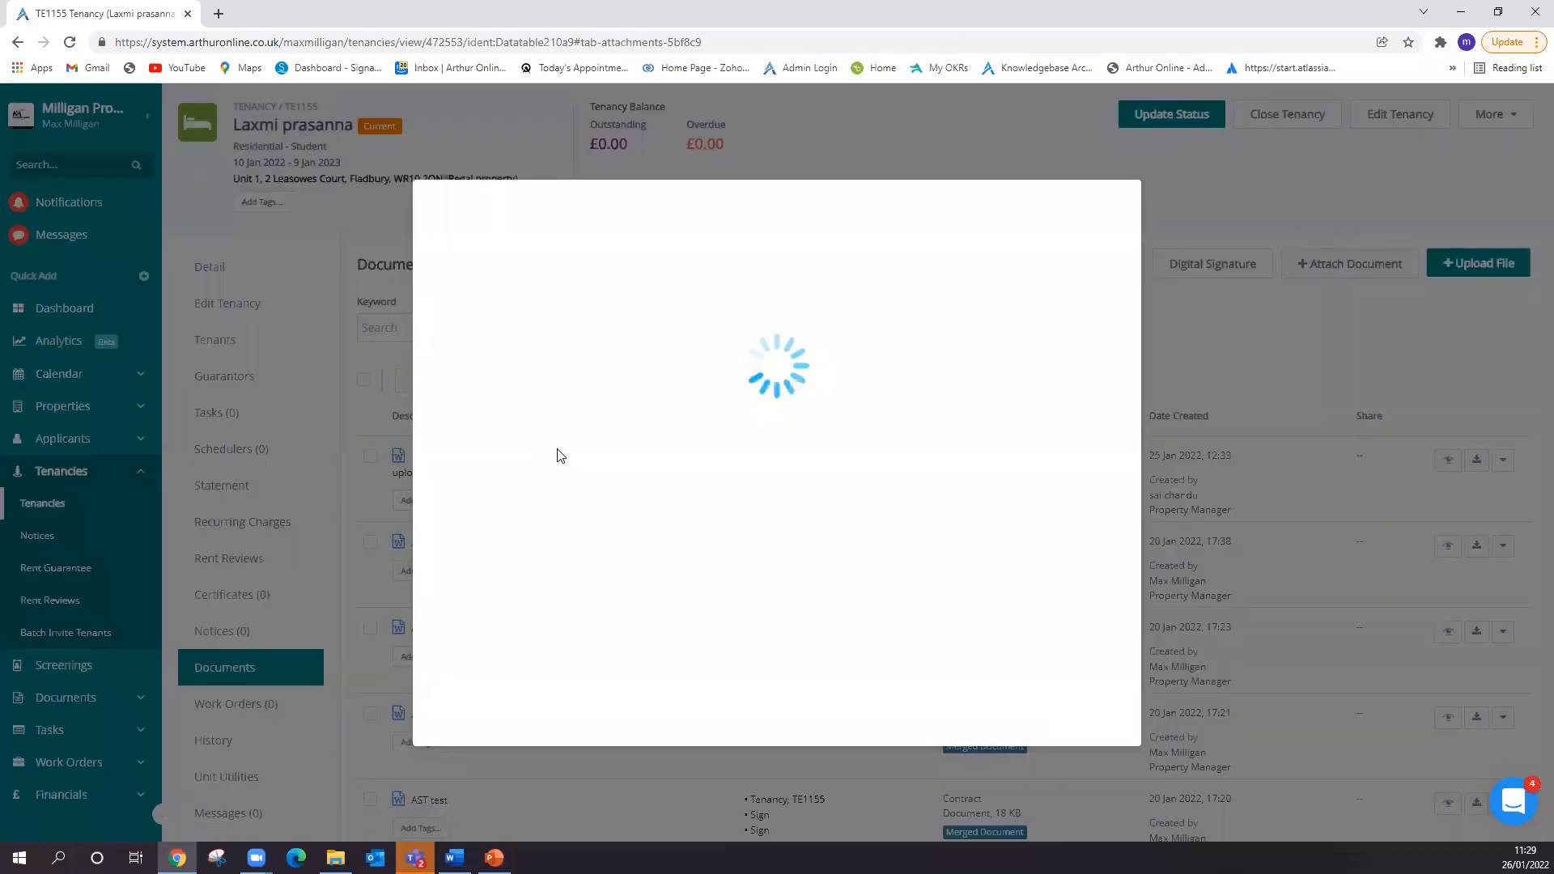
click(542, 293)
click(509, 330)
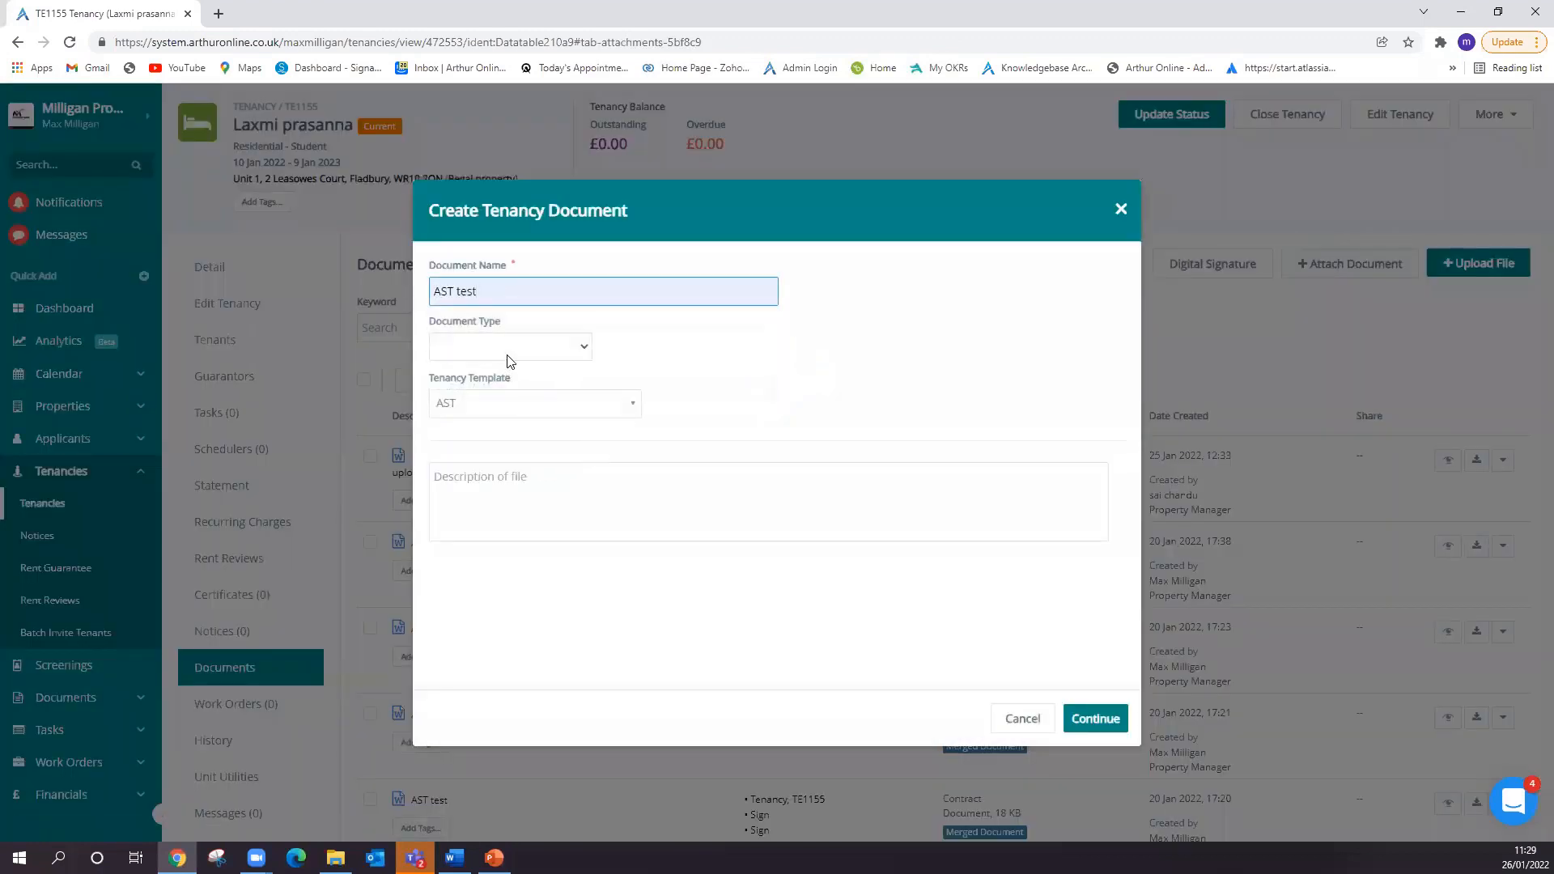
click(510, 356)
click(488, 445)
click(478, 404)
scroll(518, 567, down, 5)
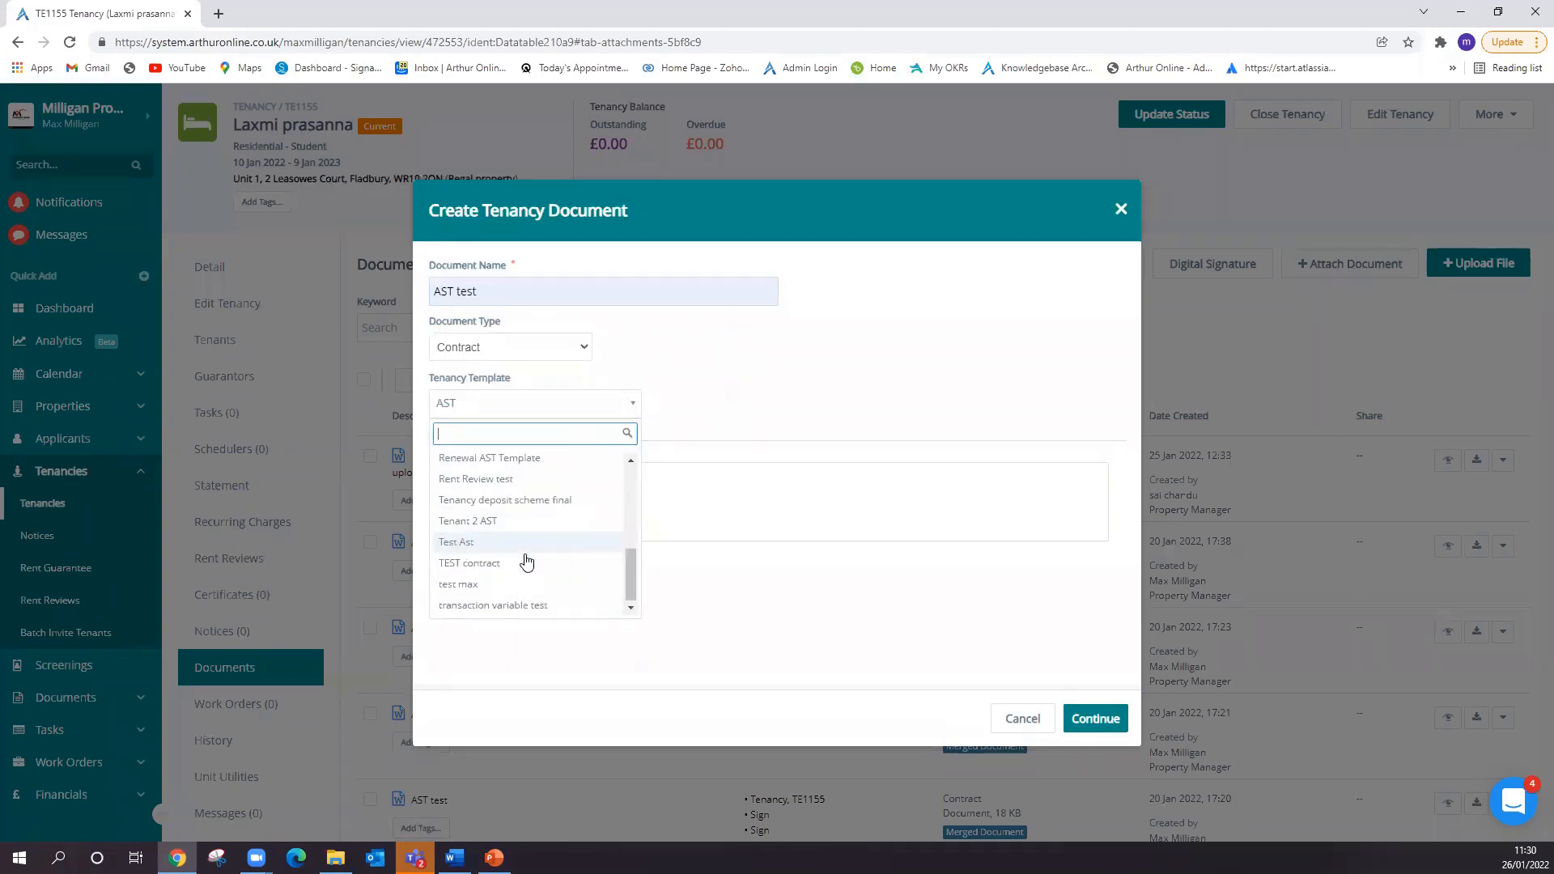
click(514, 520)
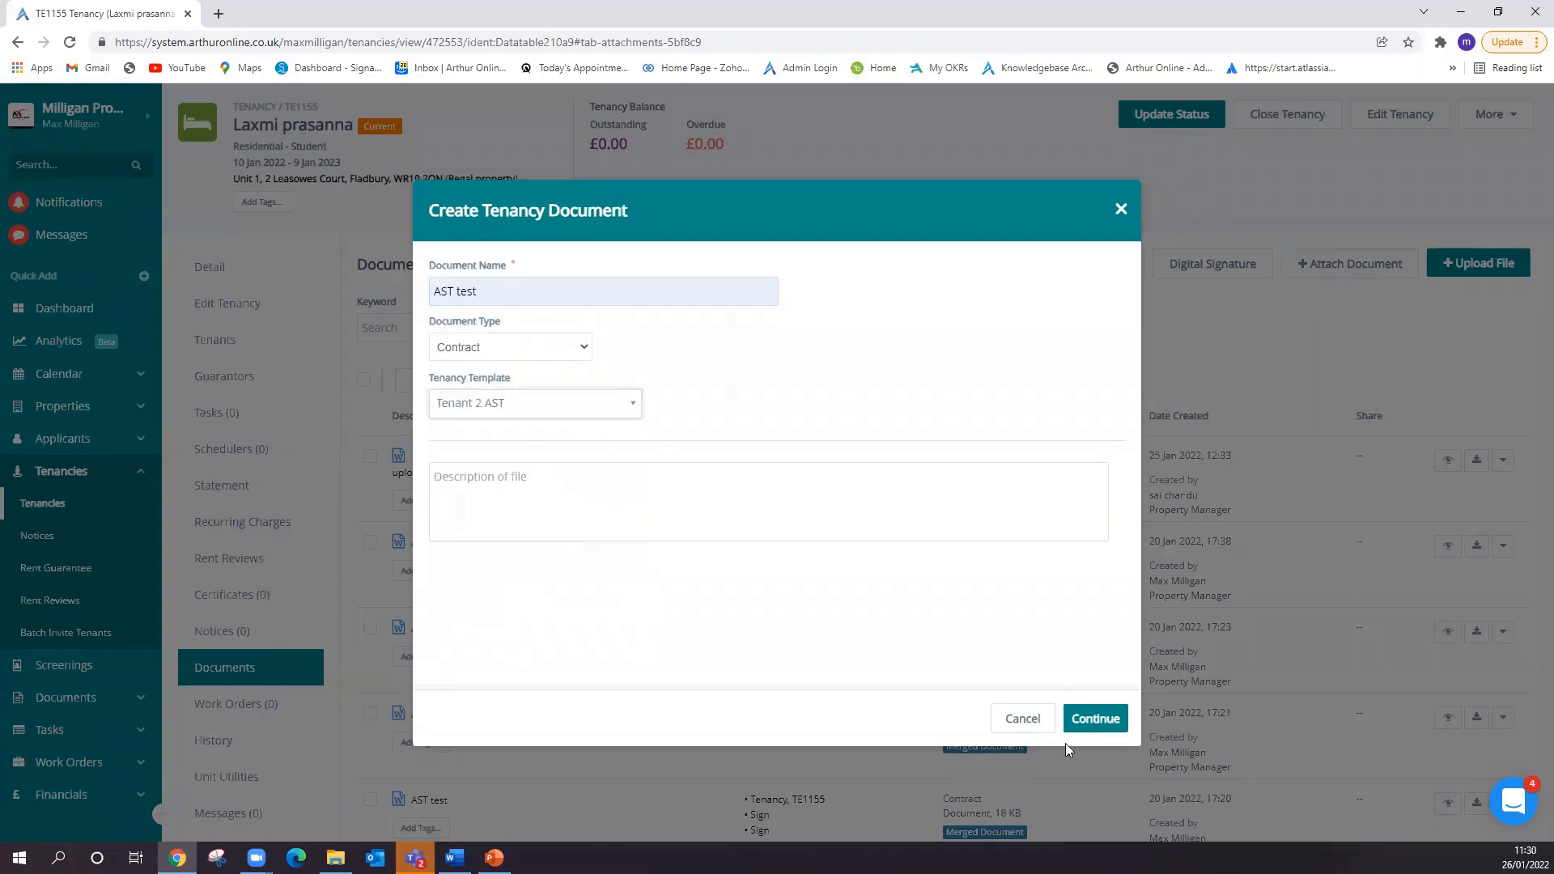
- Finalise the Tenant 2 AST mail merge and create the document with Create Digital Signature enabled
click(1076, 724)
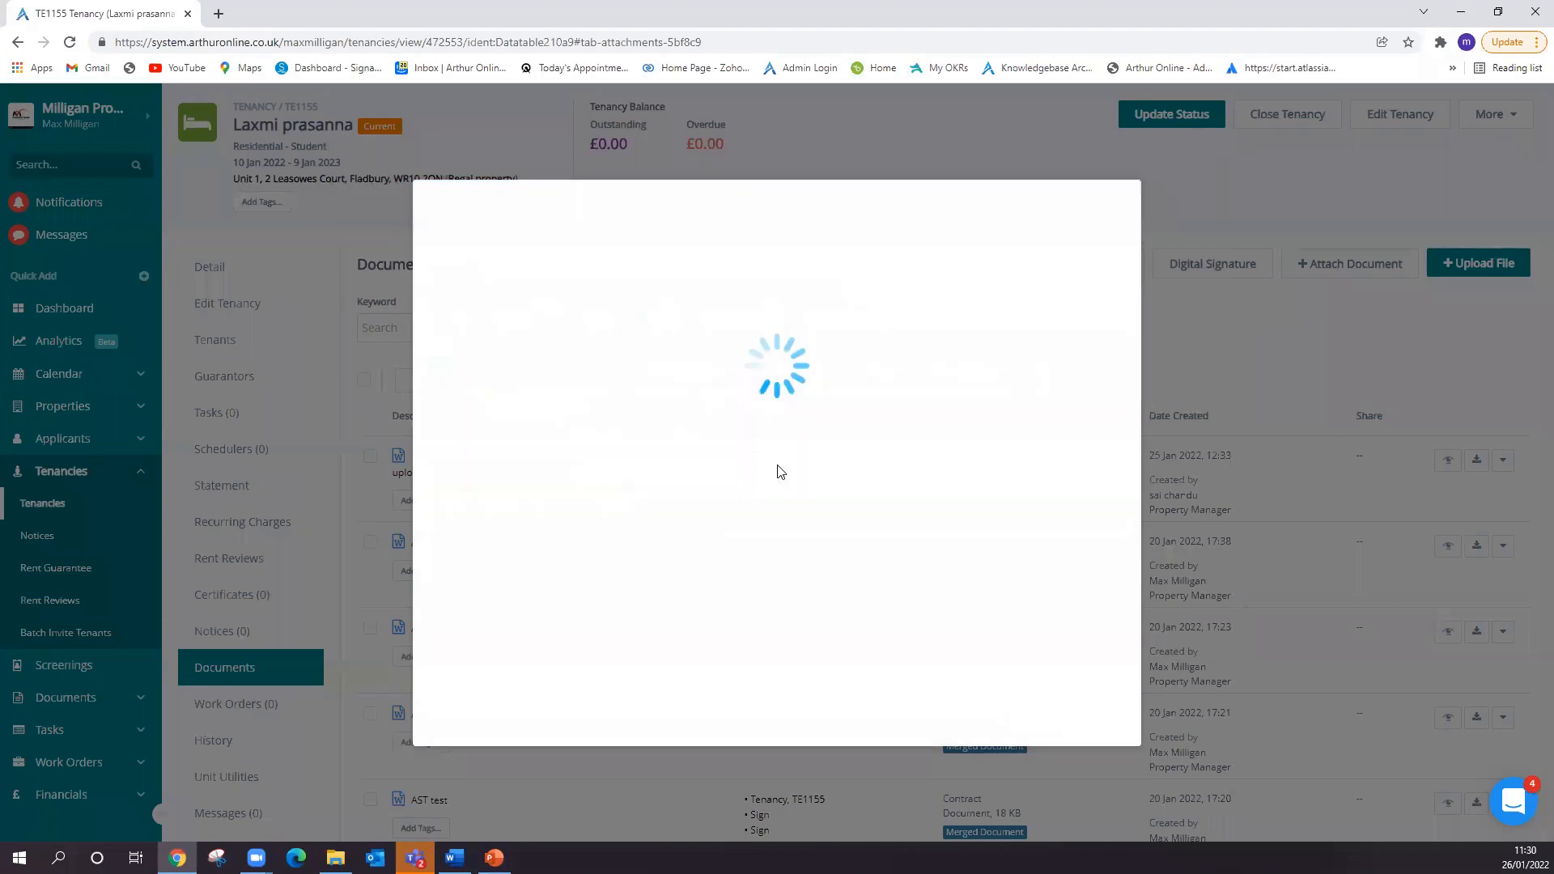
click(1097, 718)
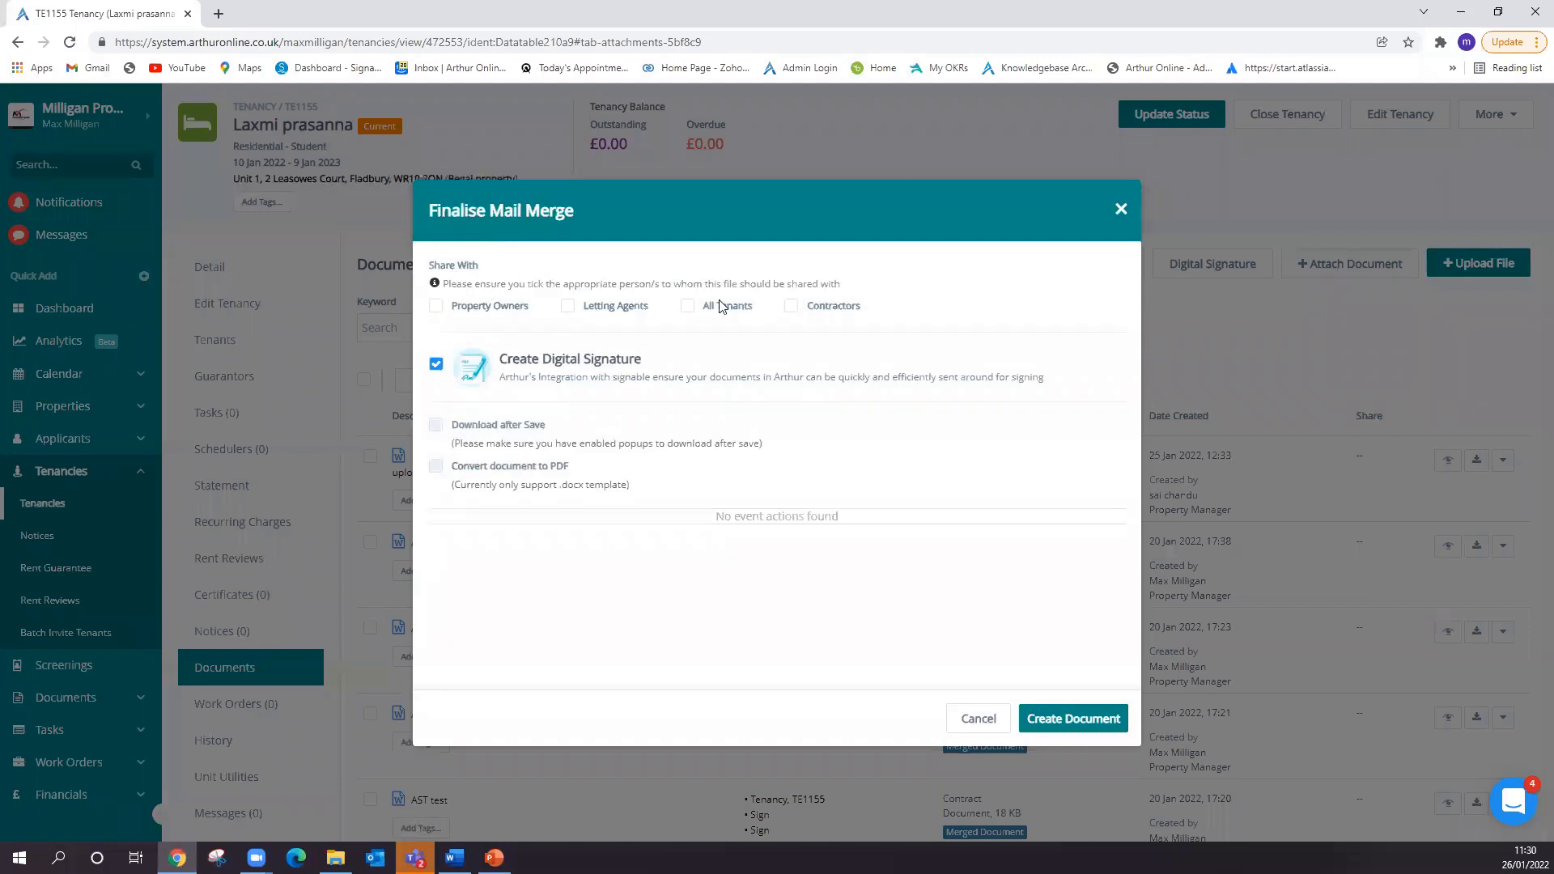
click(1066, 719)
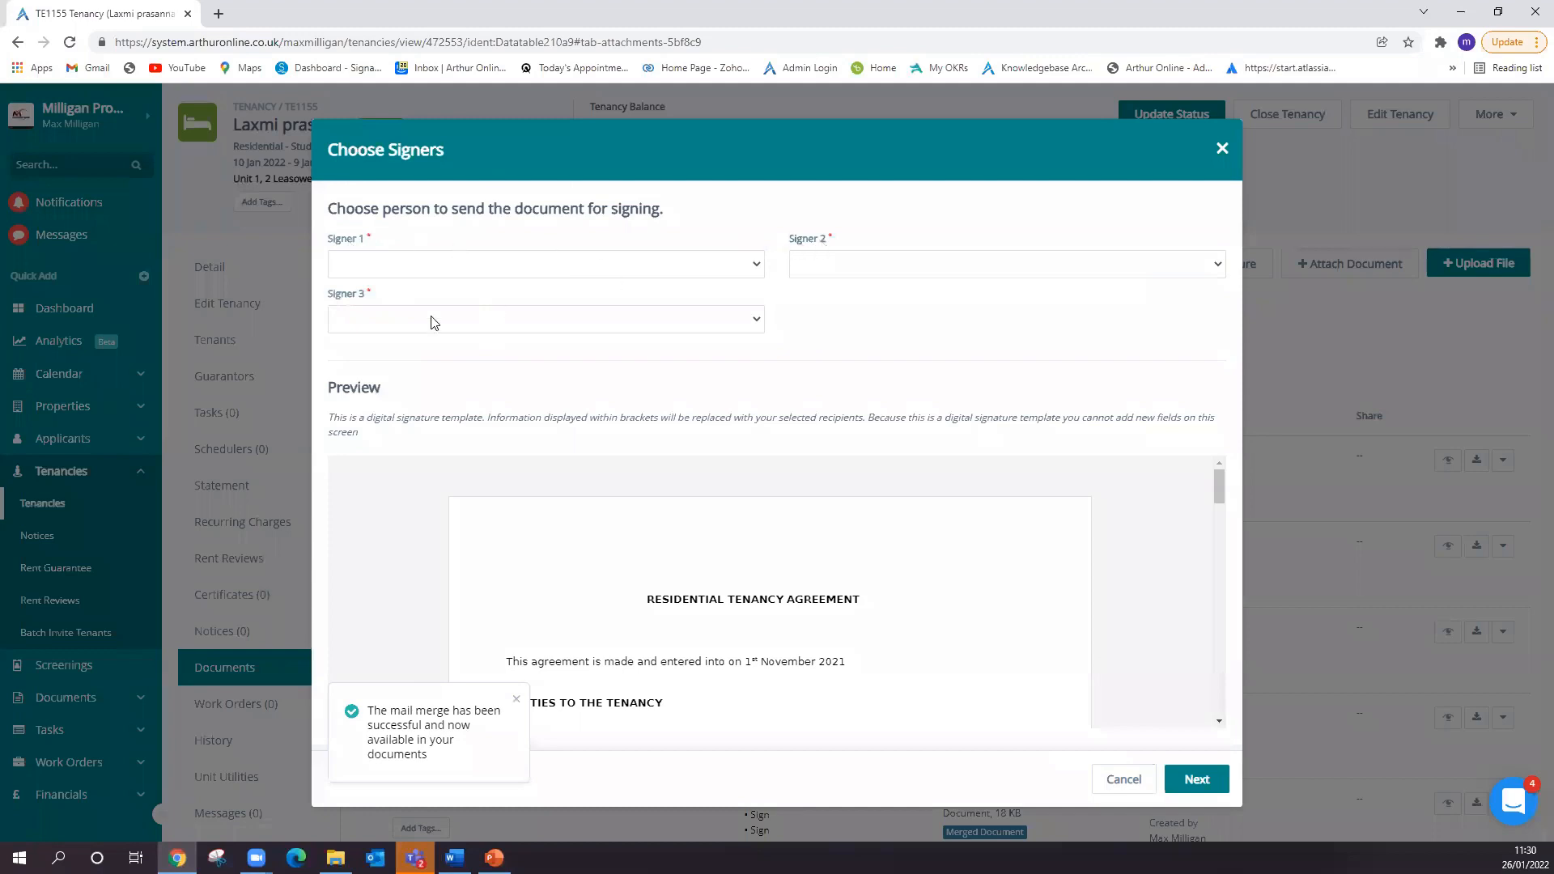
- Check the signature section in the preview, assign the property owner, second-listed property manager and tenant as signers 1 to 3, and continue
scroll(1169, 489, down, 4)
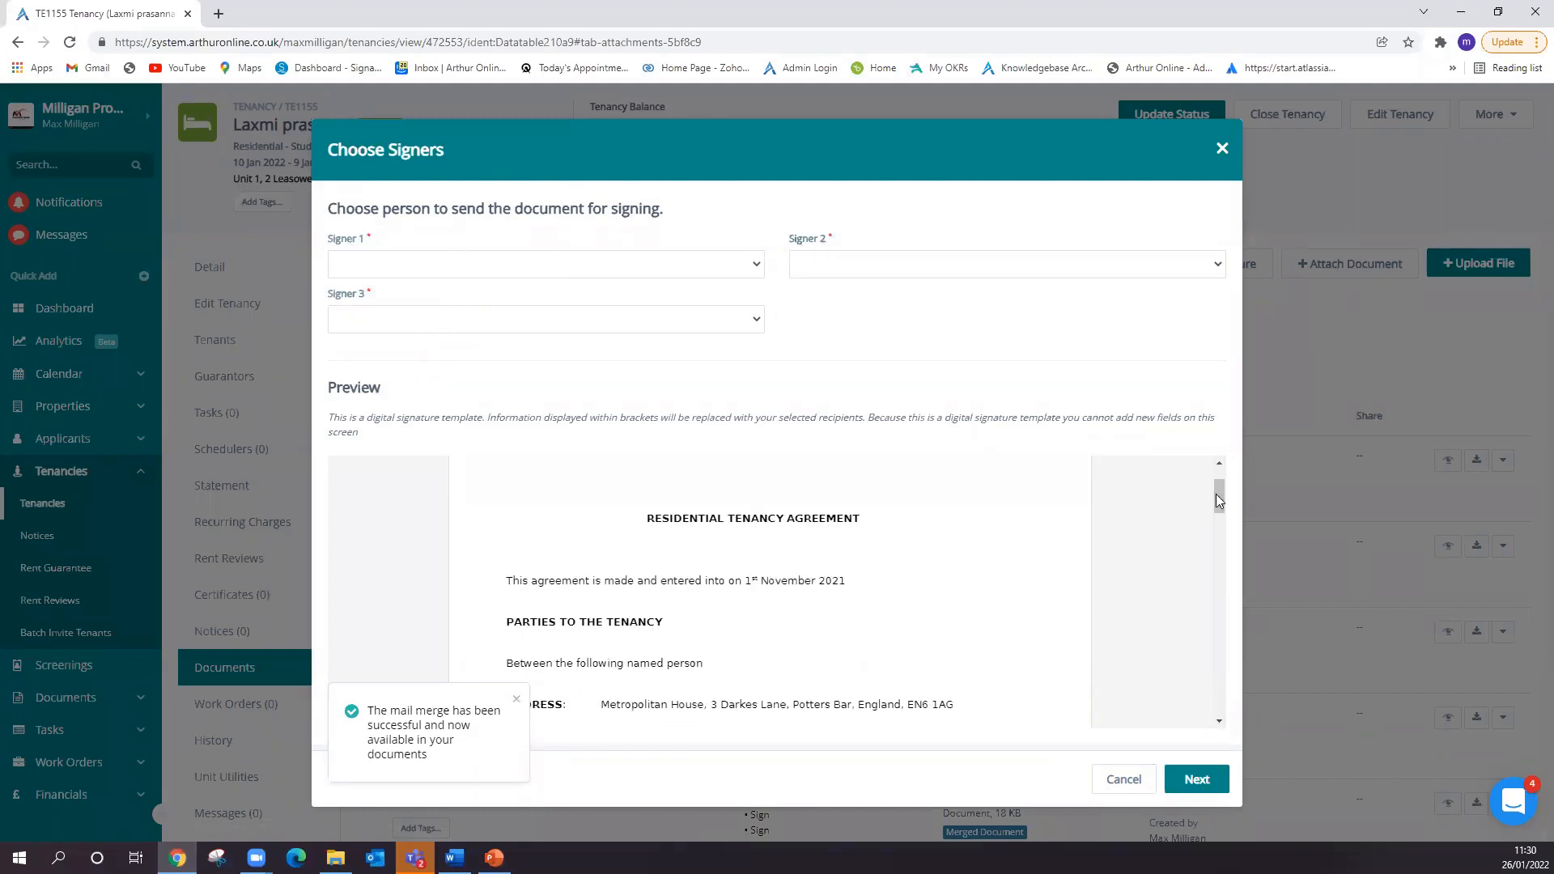
mouse_move(1216, 573)
mouse_down()
mouse_move(1210, 704)
mouse_move(1213, 570)
mouse_up()
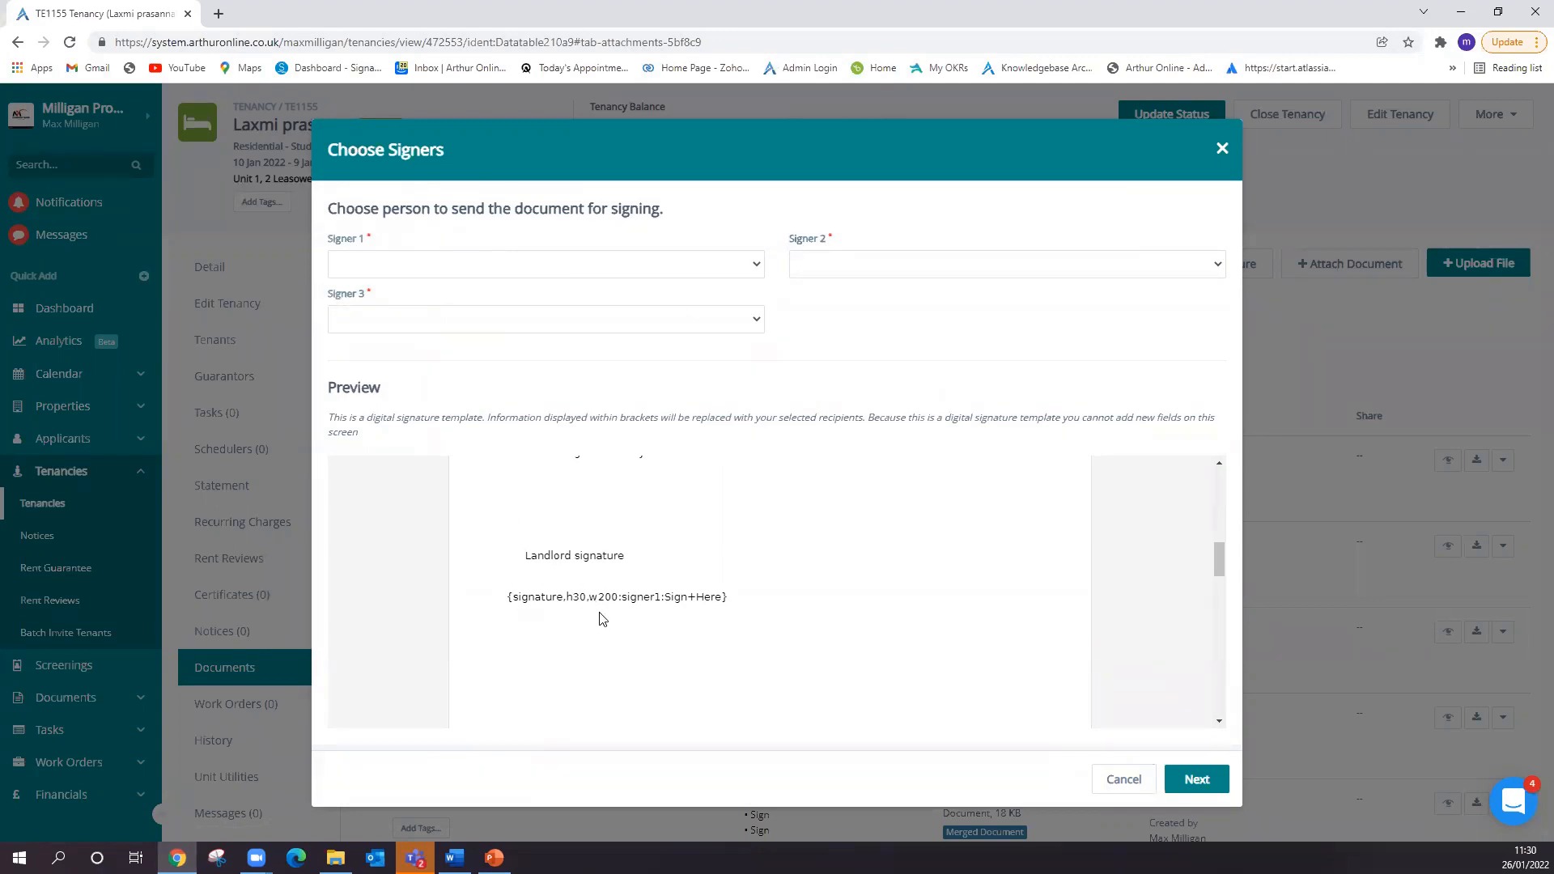
click(498, 267)
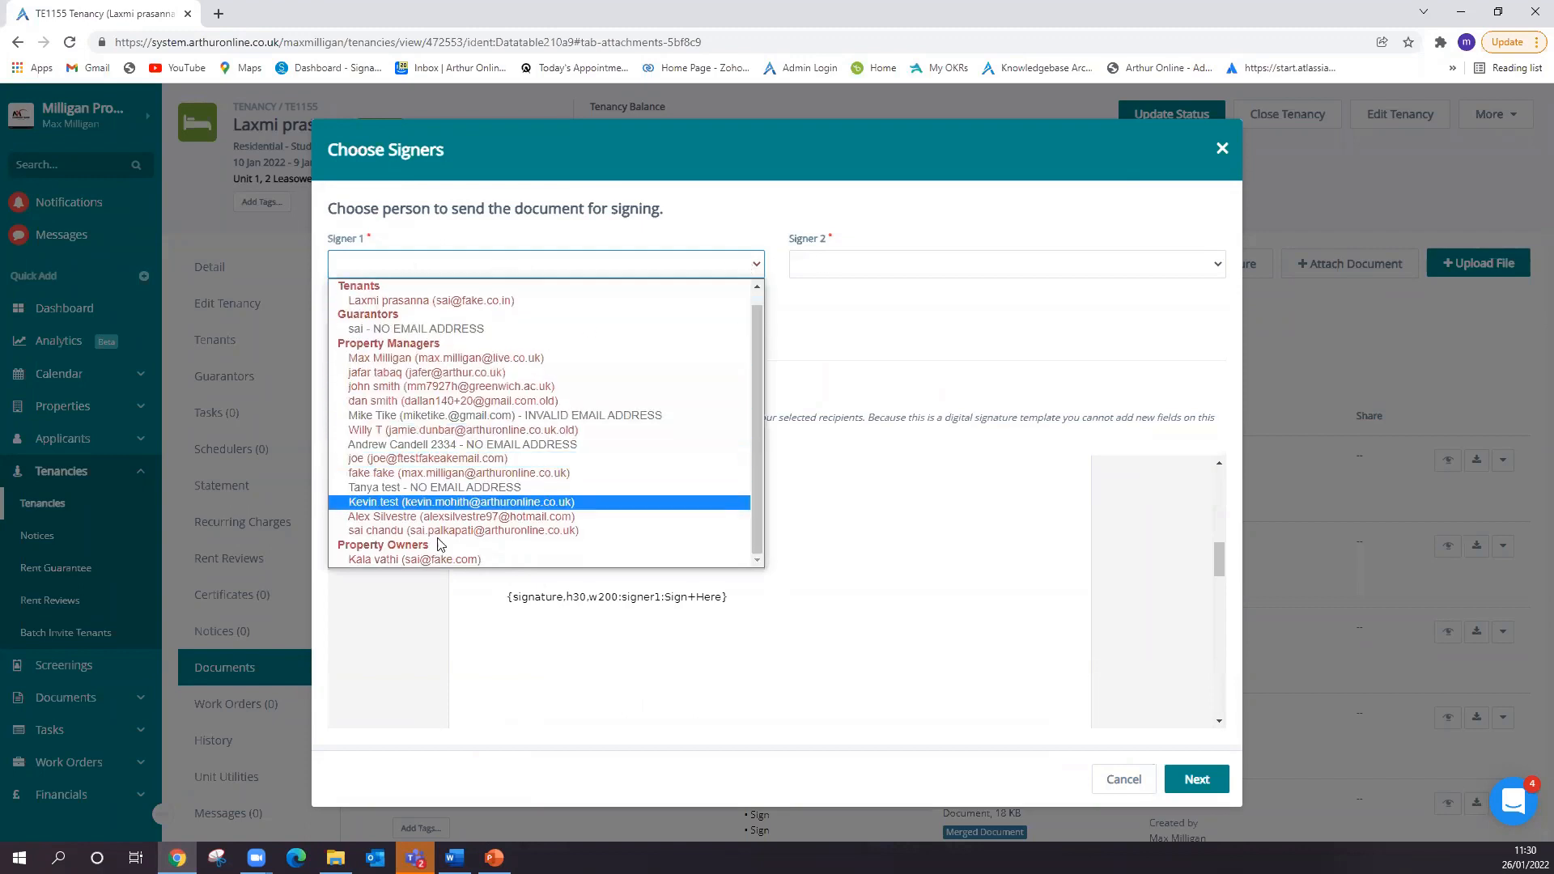
click(435, 560)
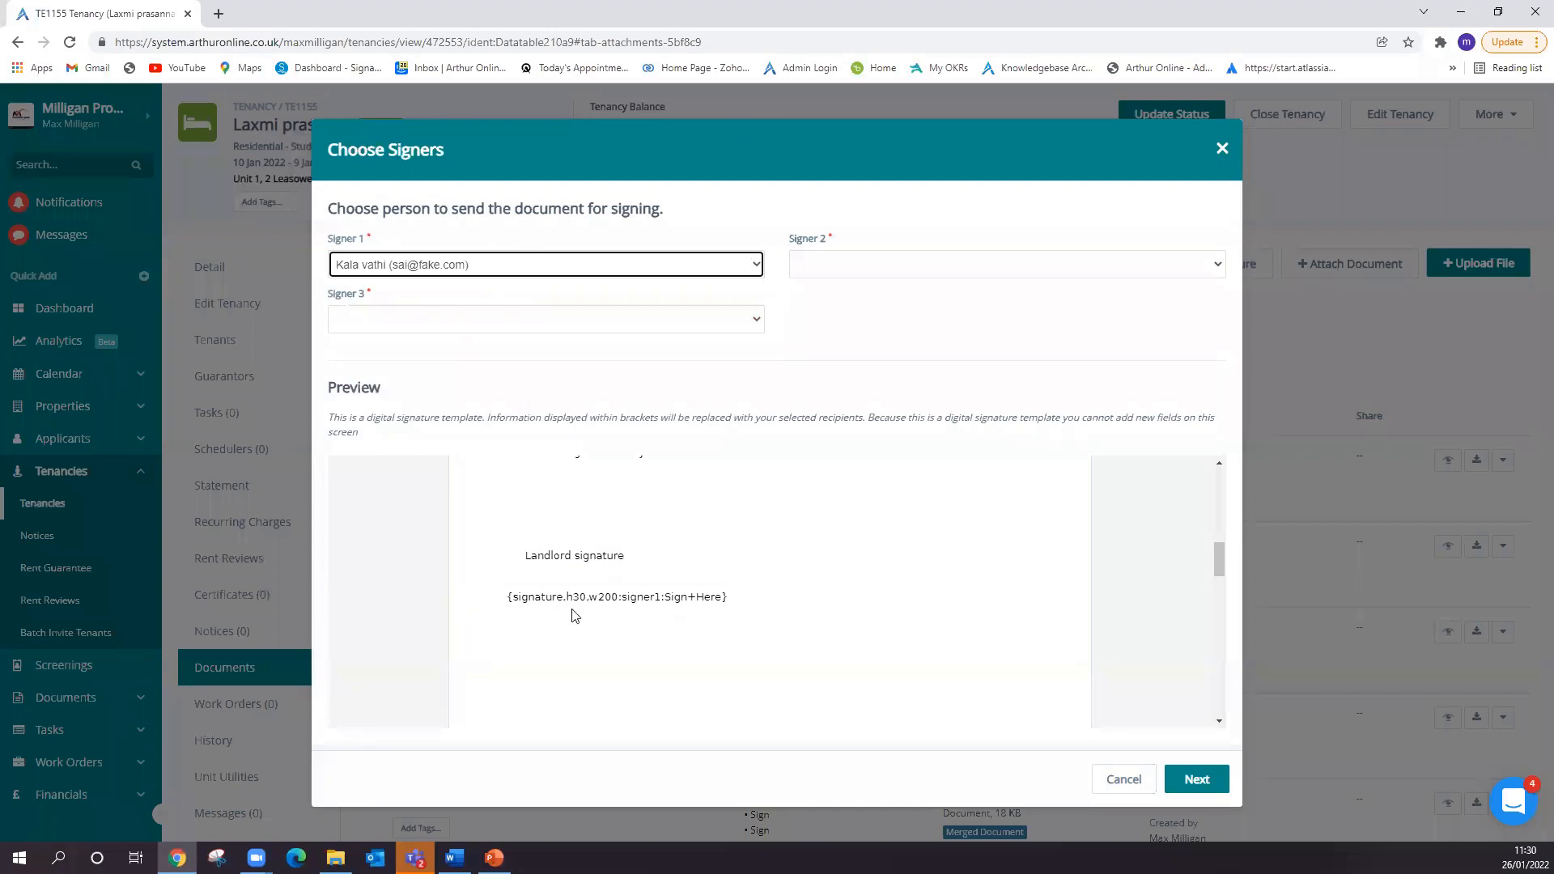
click(936, 262)
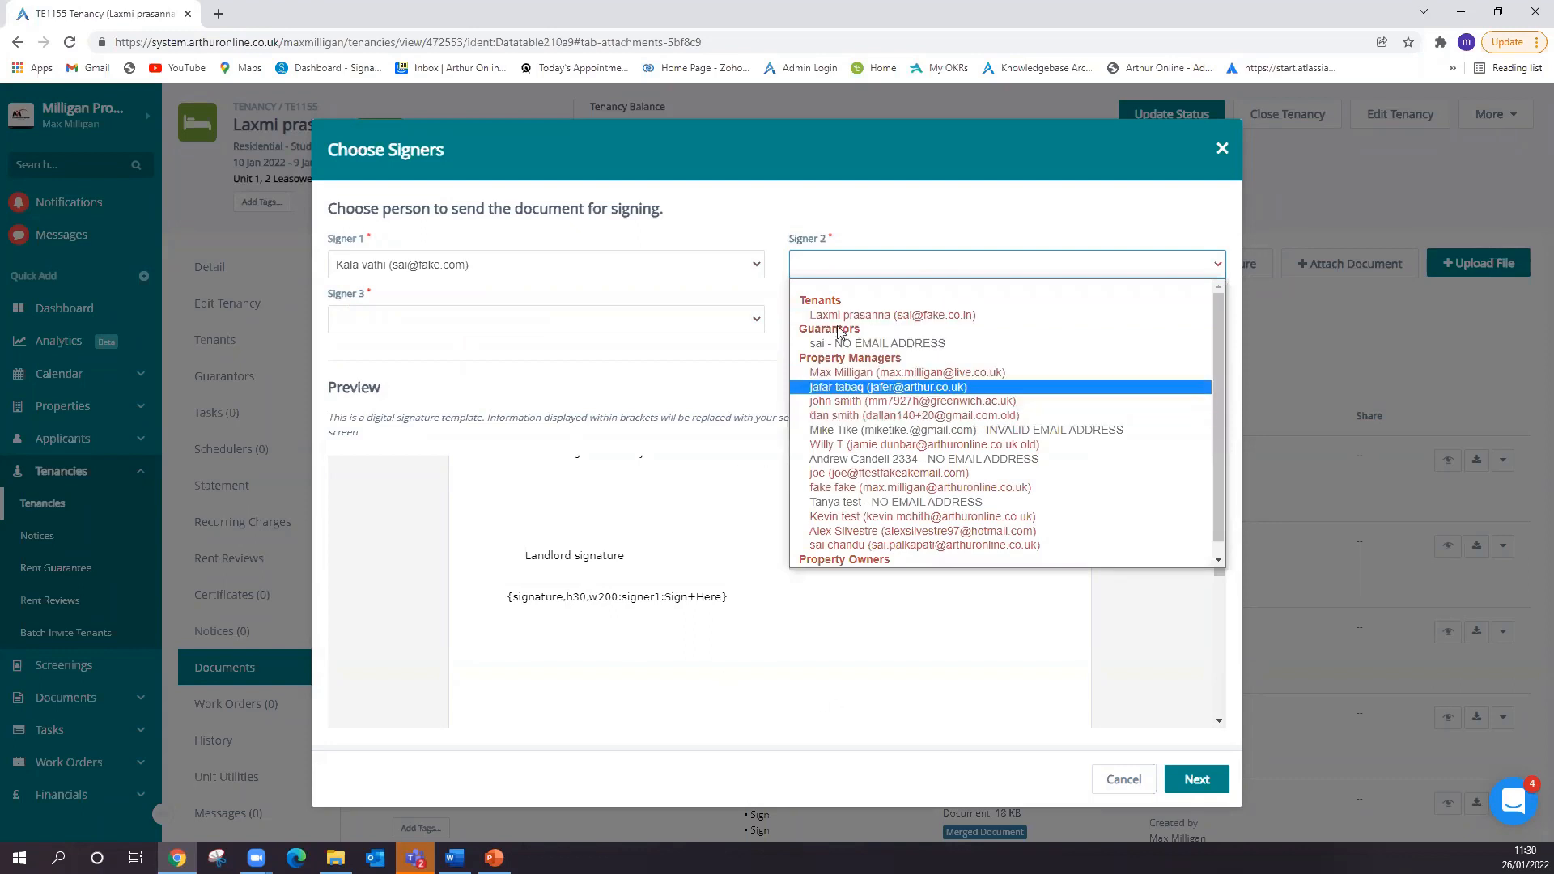
click(874, 387)
click(526, 318)
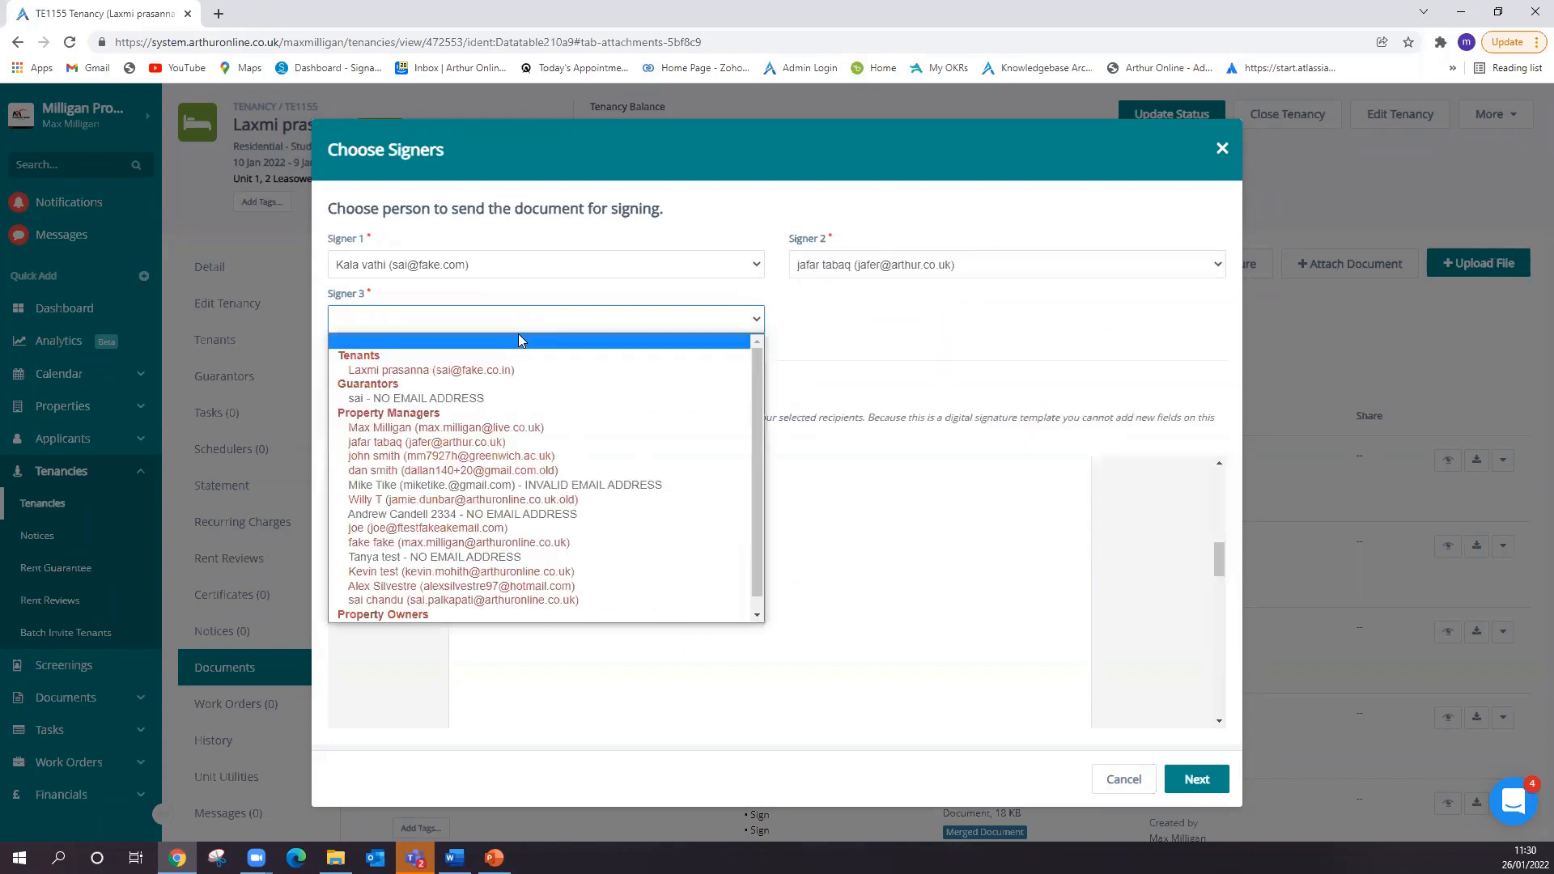
click(469, 371)
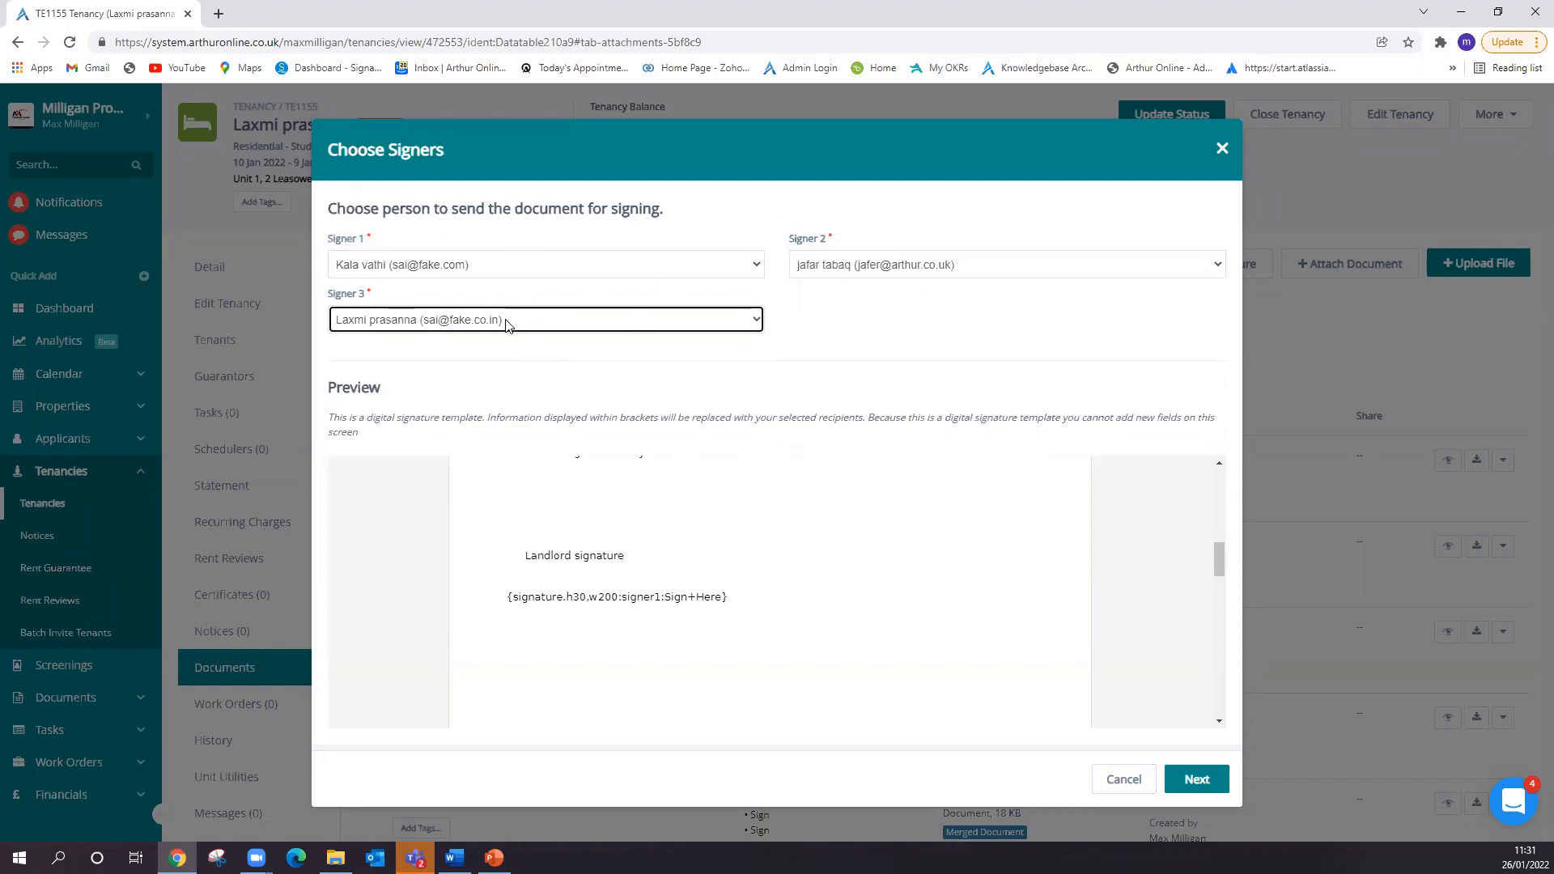
click(1198, 786)
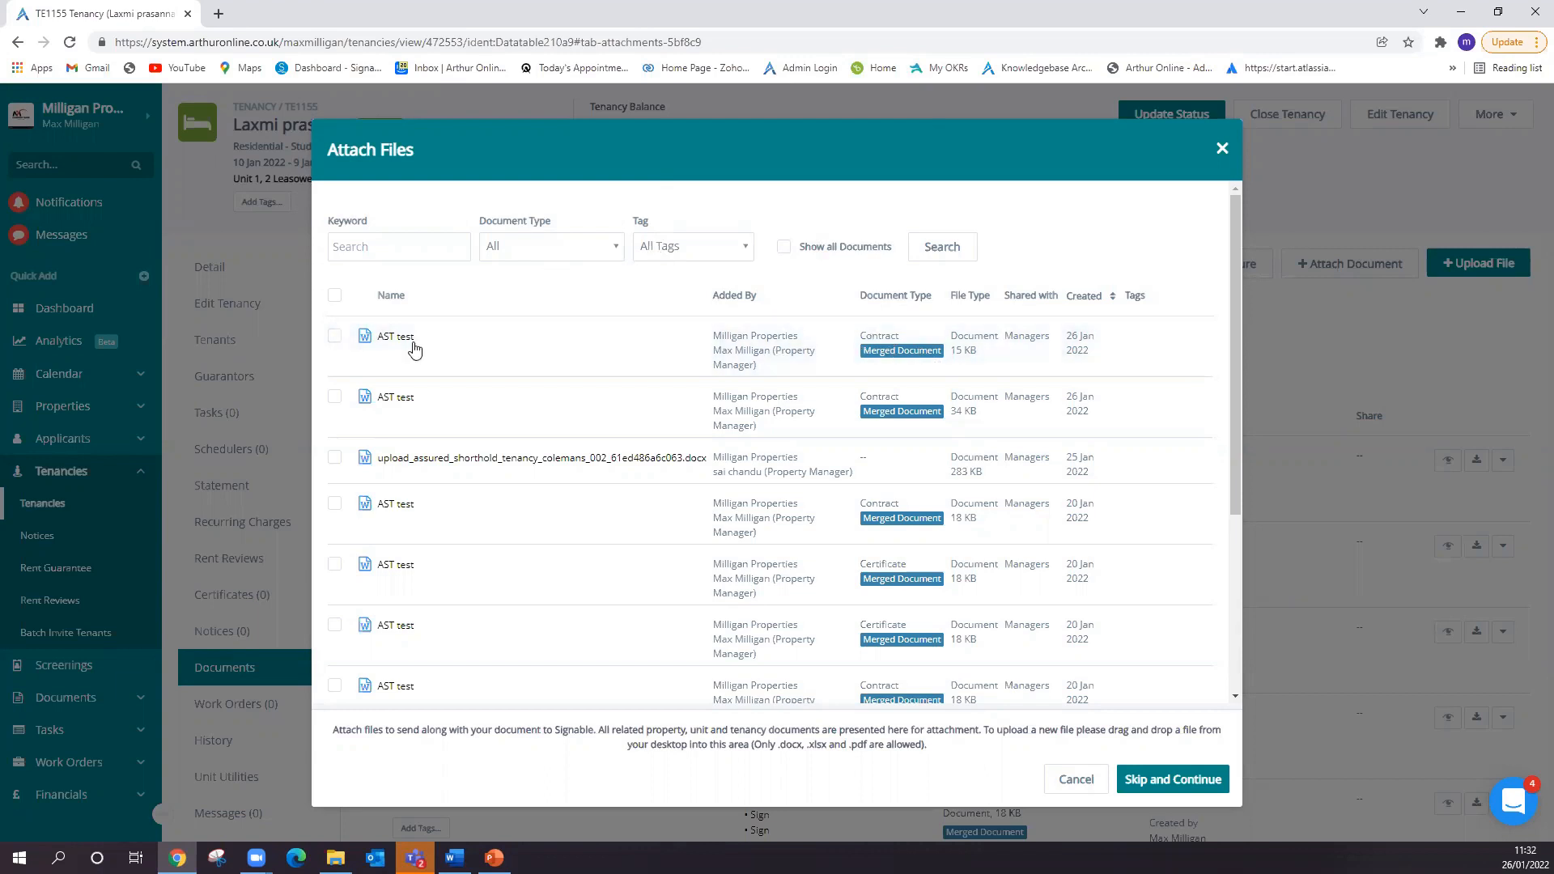
- Select the first-listed AST test contract and WelcomDoc .pdf as attachments for the signature request and add both
click(334, 336)
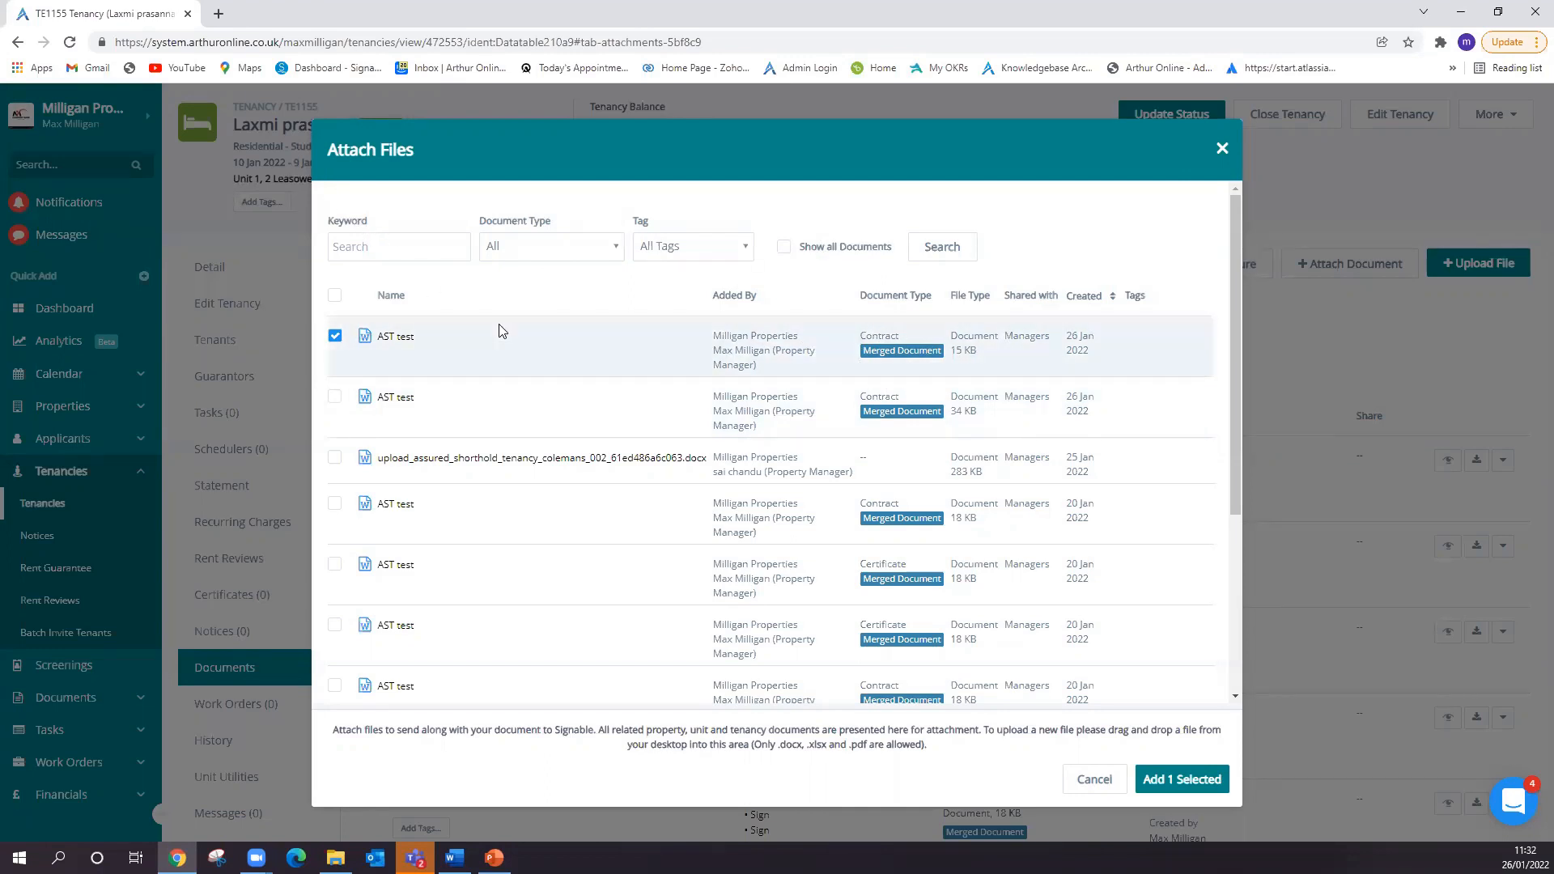
scroll(518, 400, down, 4)
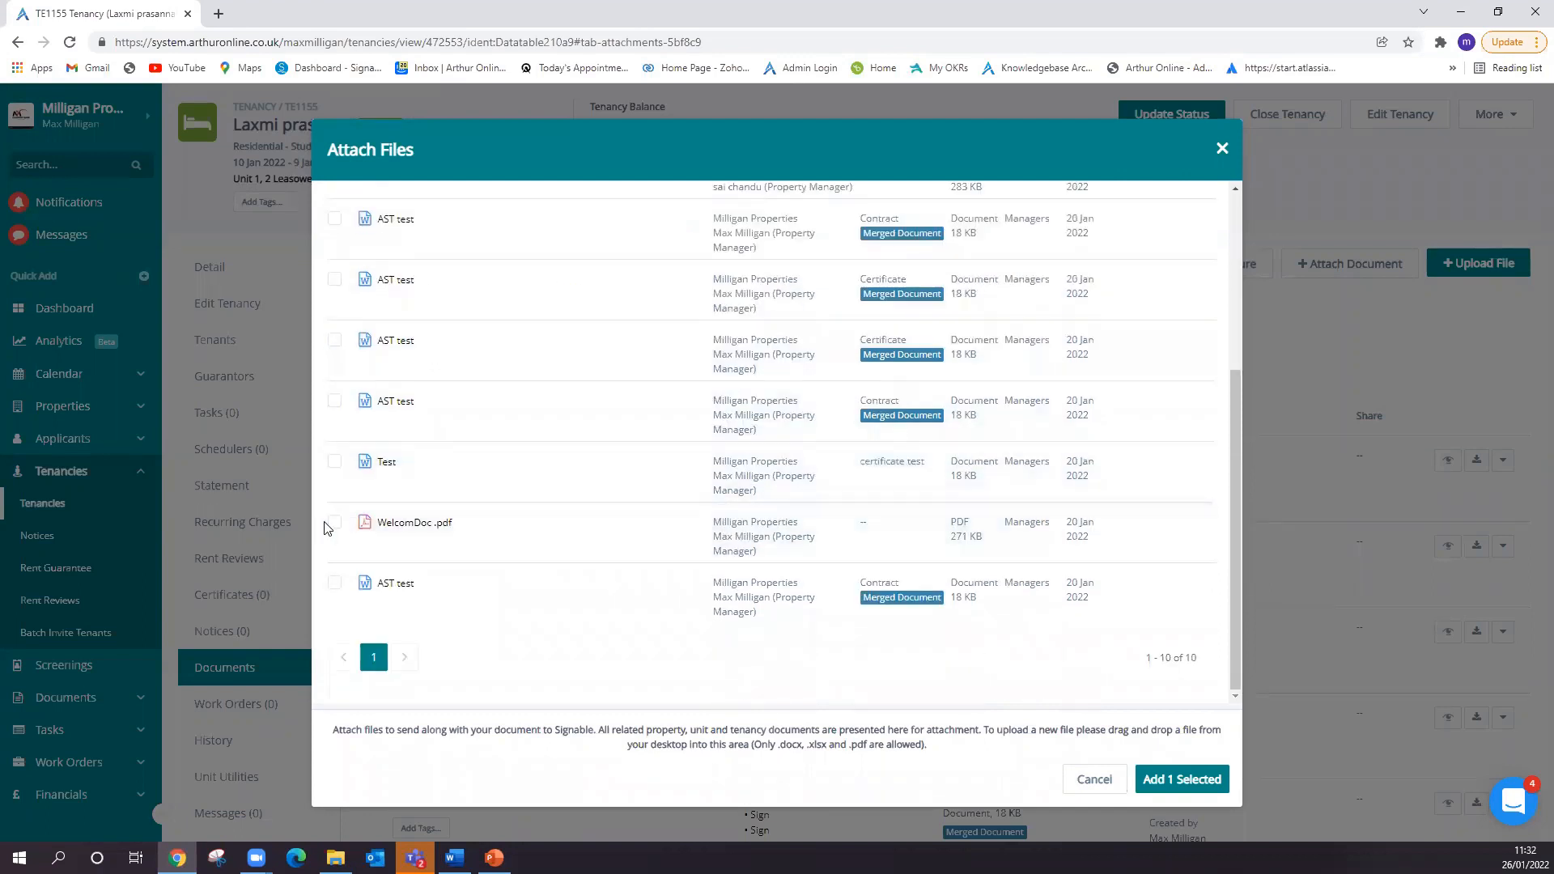
click(334, 528)
scroll(652, 496, up, 5)
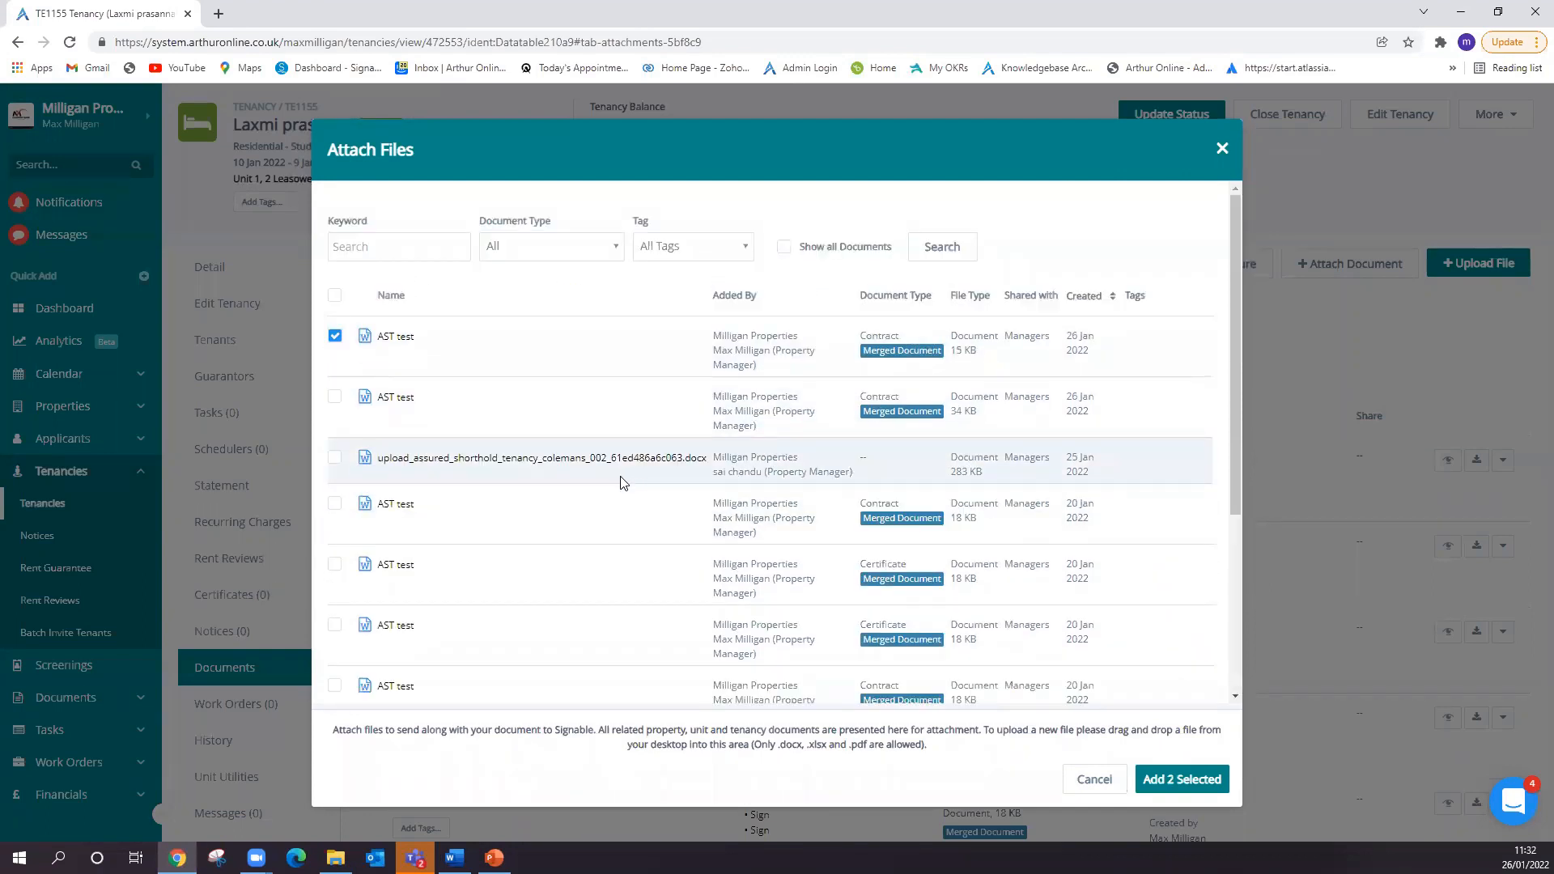
drag(929, 744, 332, 742)
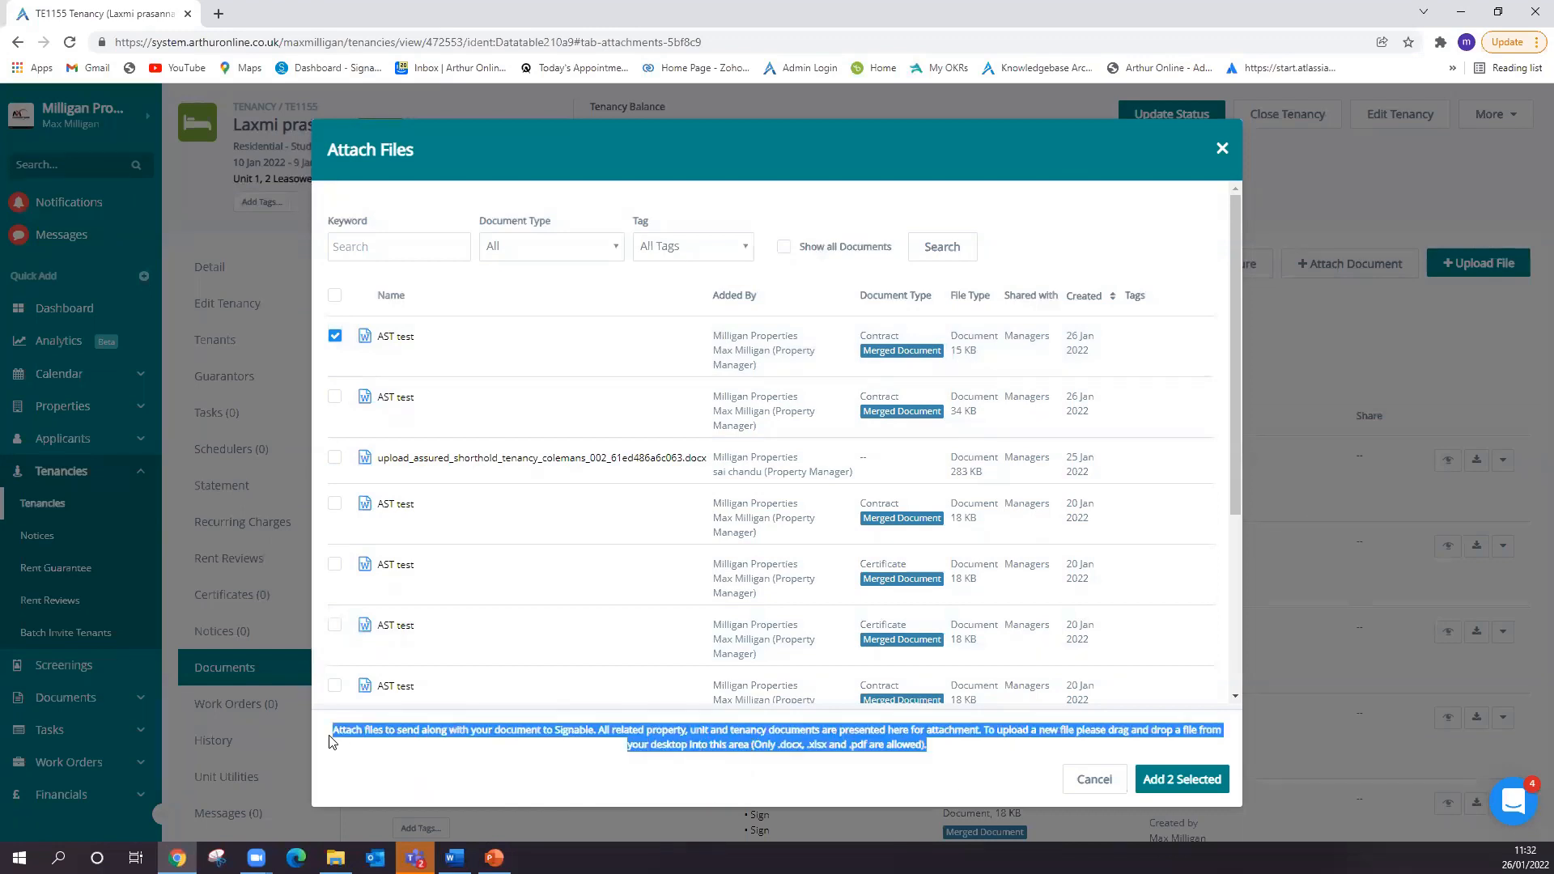
click(900, 765)
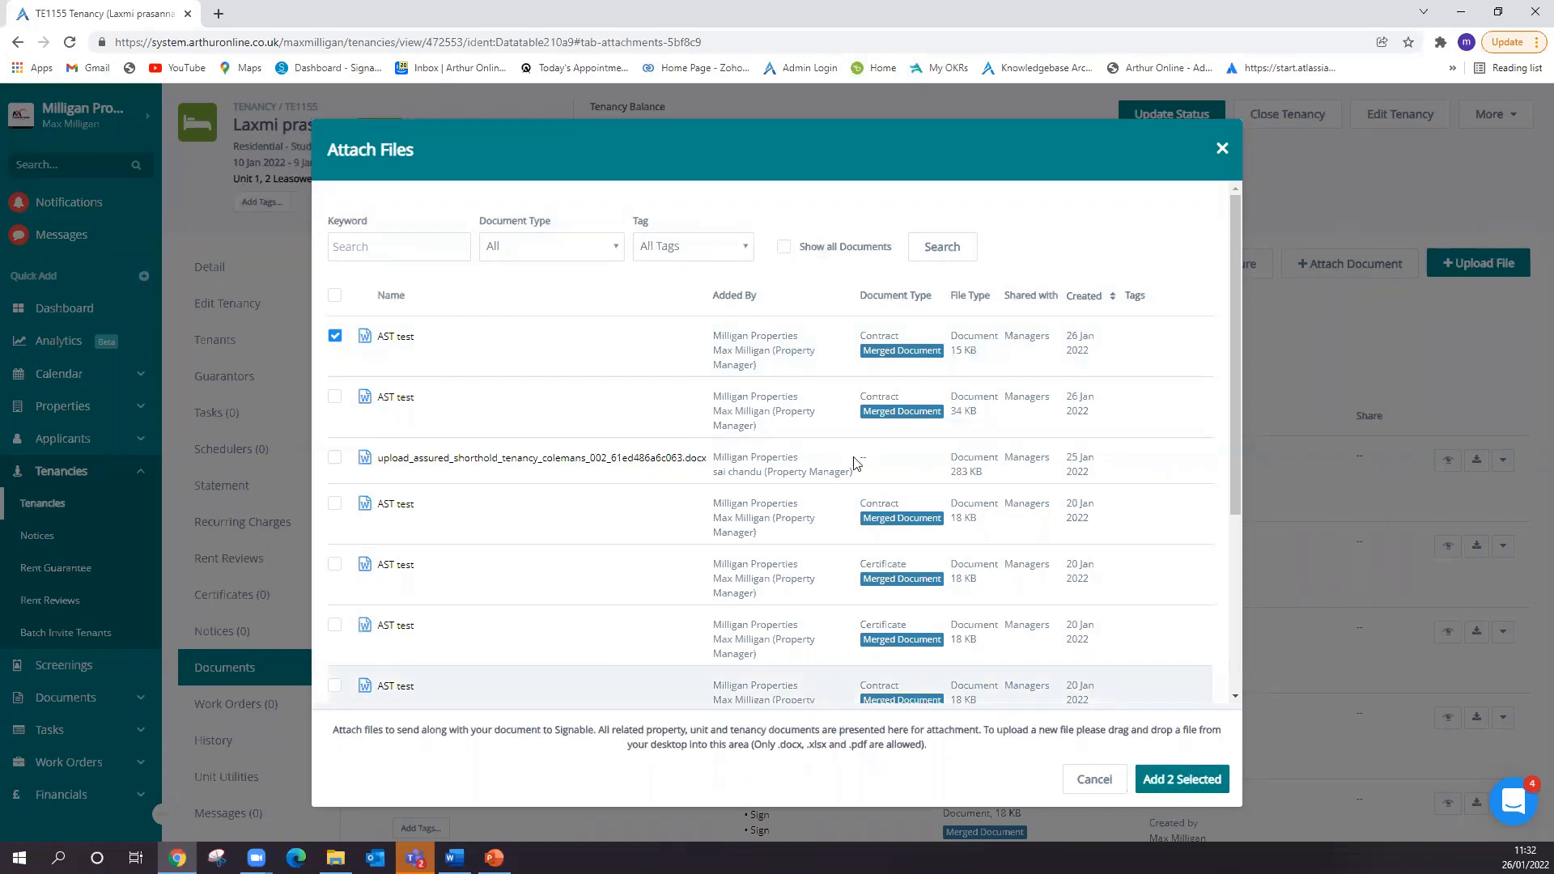
click(1202, 780)
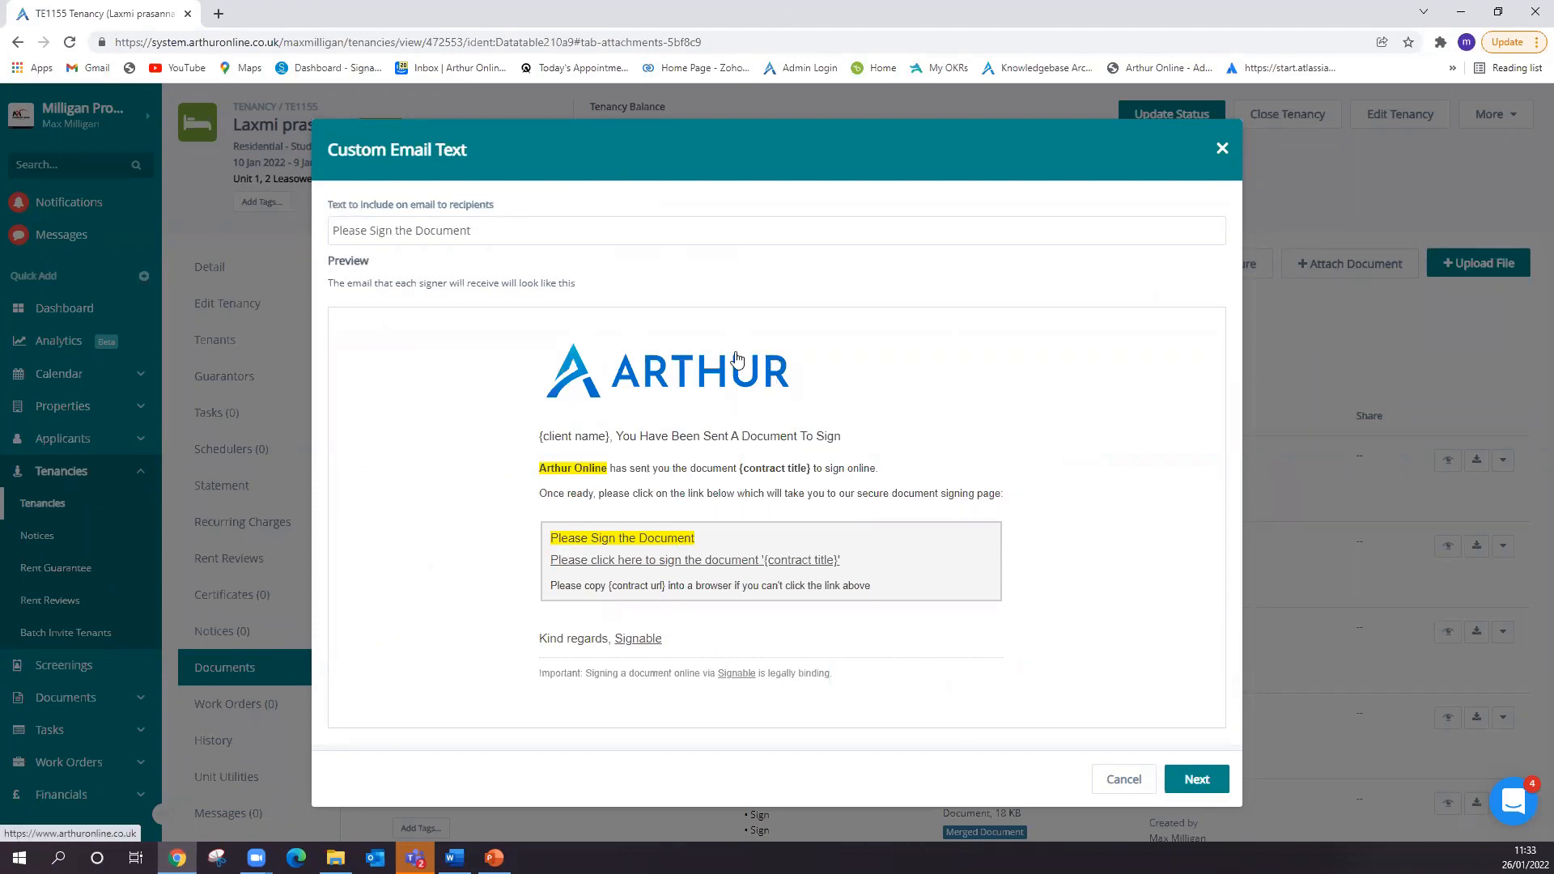
- Set the custom email text for recipients to "Please sign the document and keep a copy of the certificates"
click(507, 230)
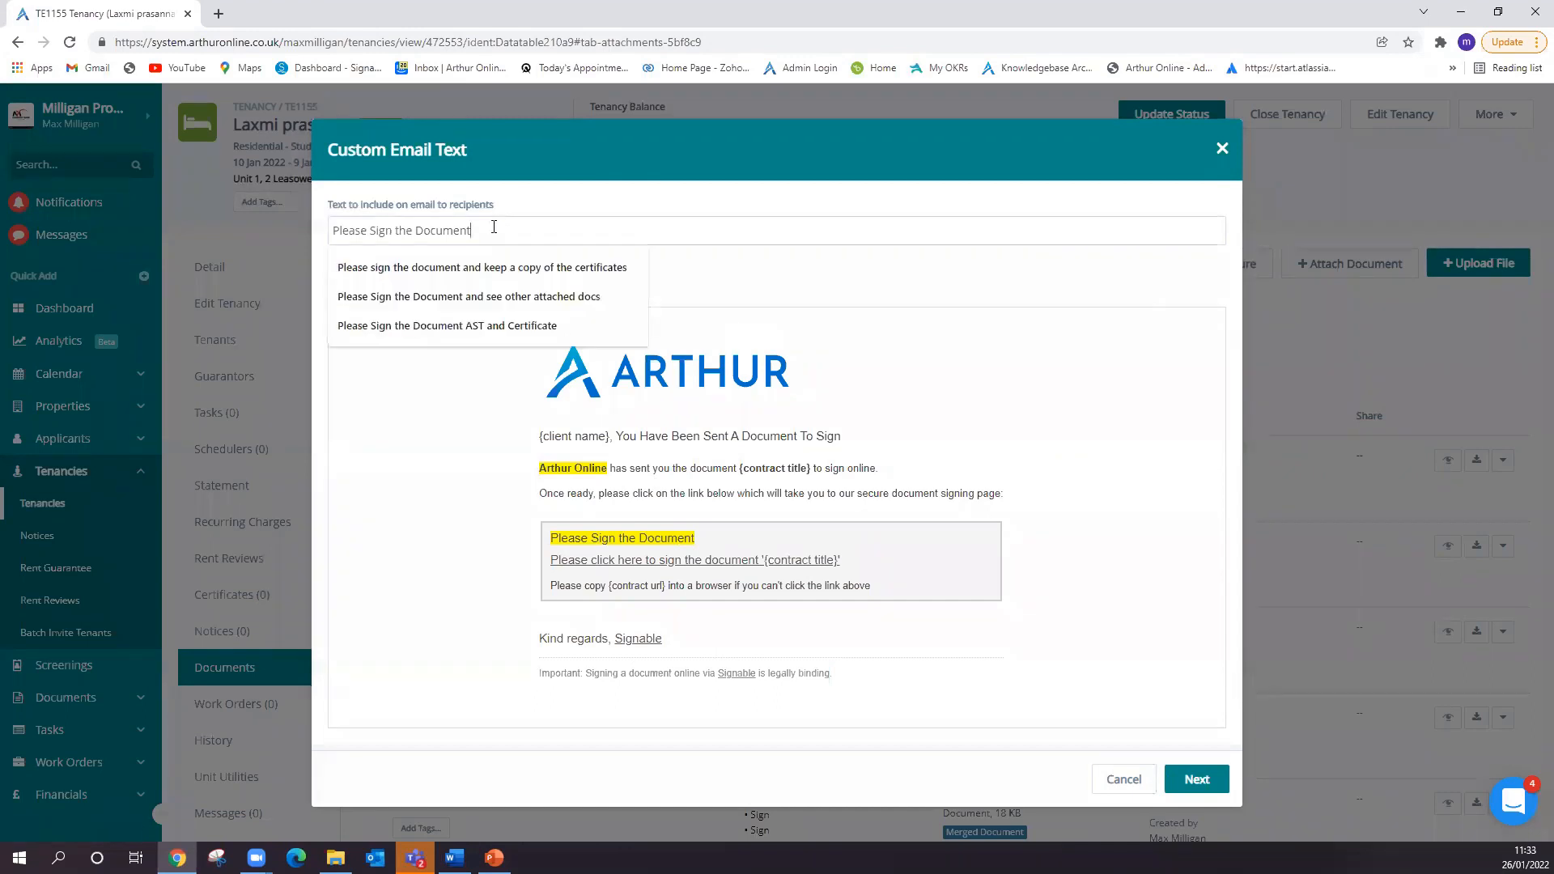
drag(507, 230, 310, 232)
key(Right)
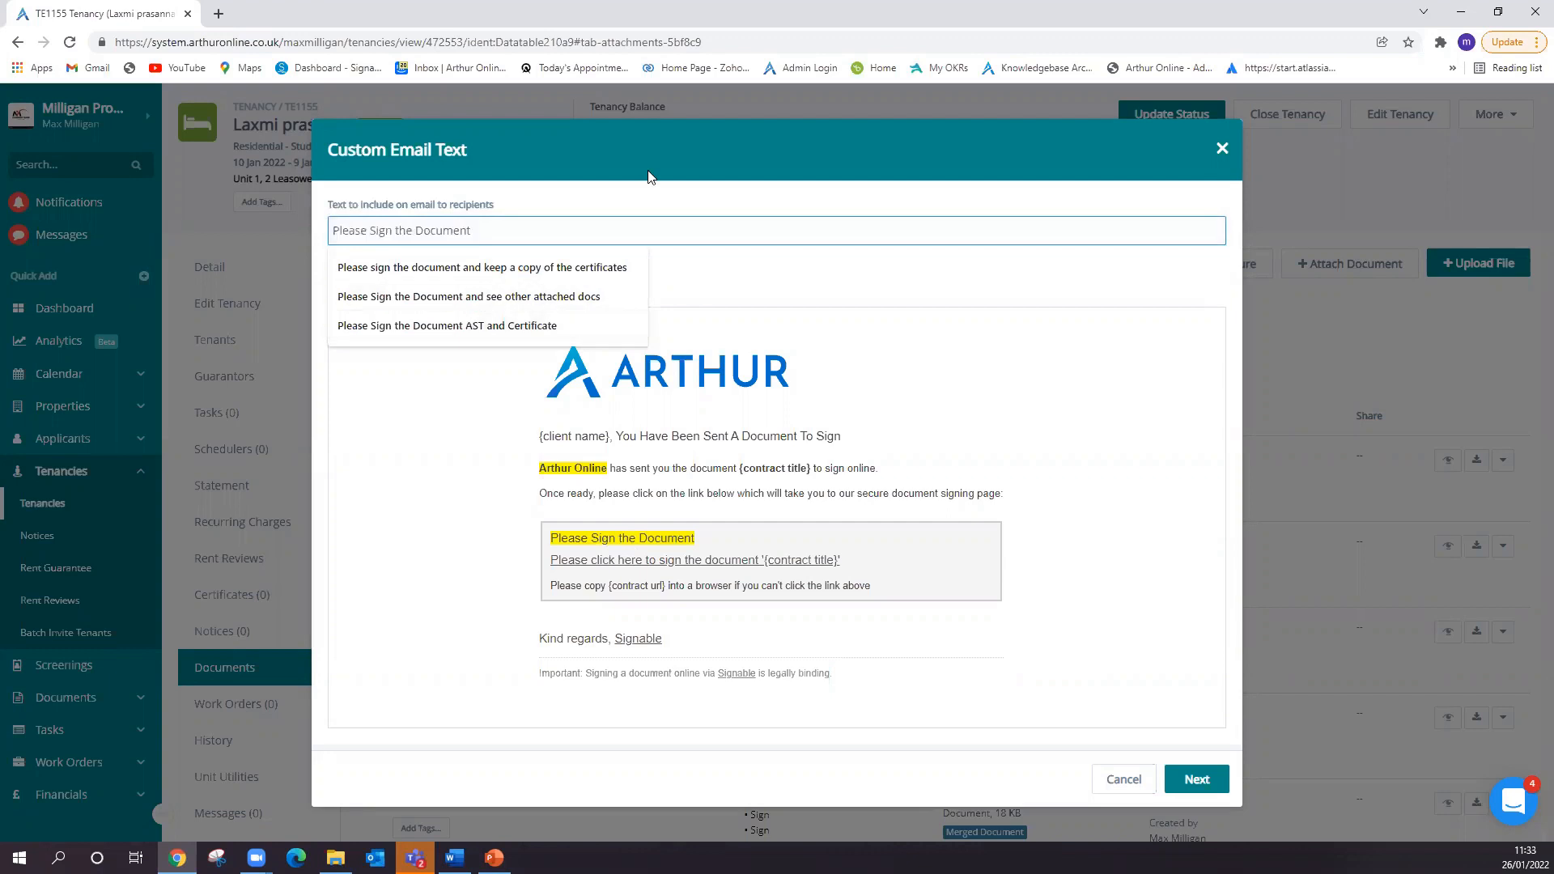
click(714, 30)
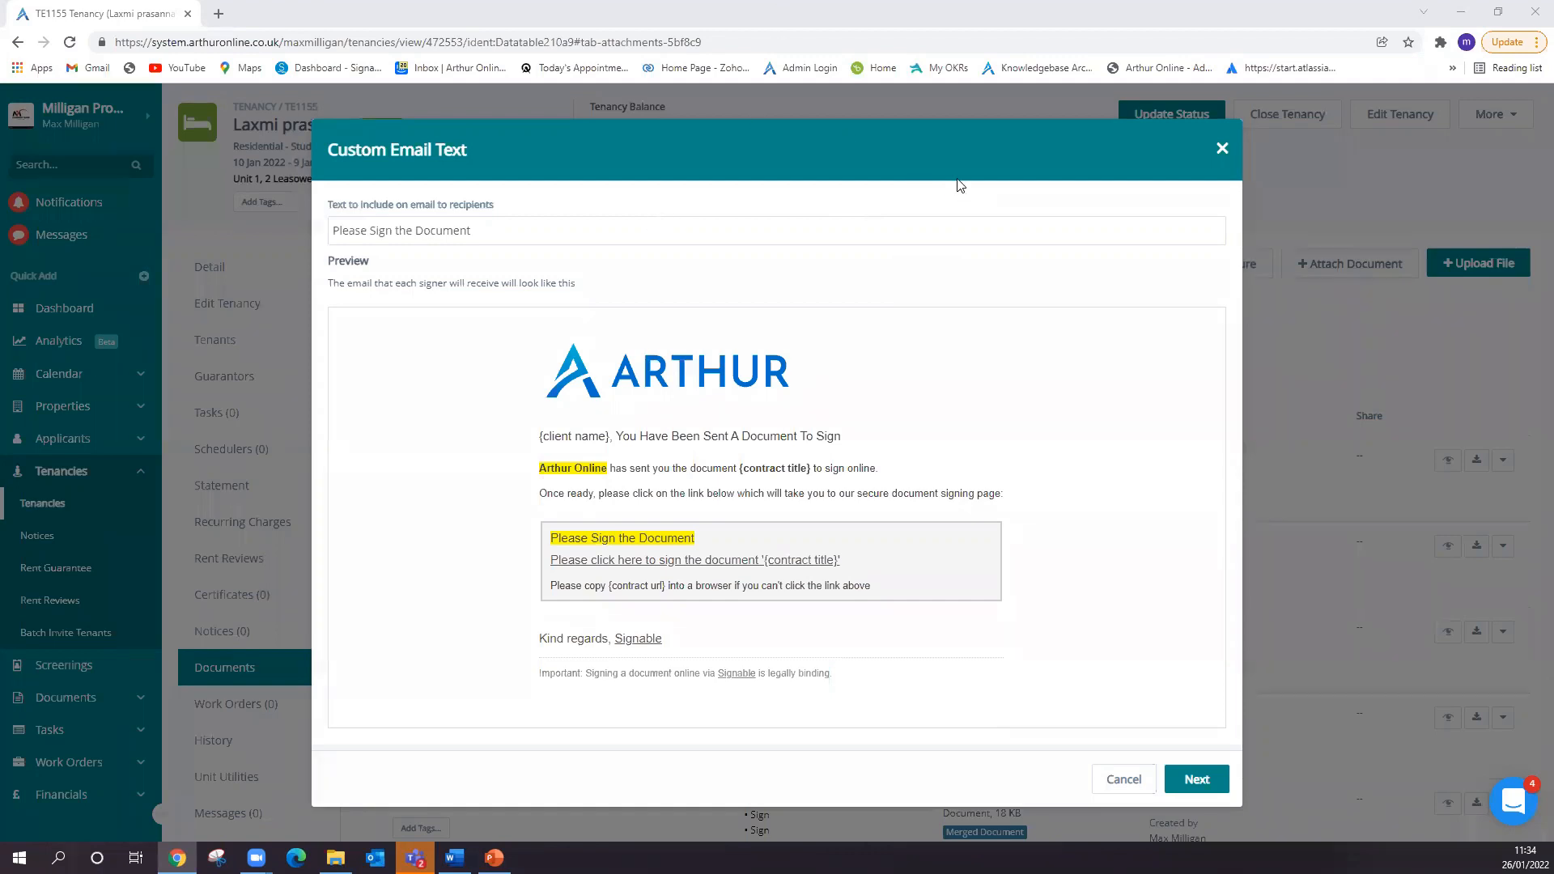
drag(569, 233, 298, 234)
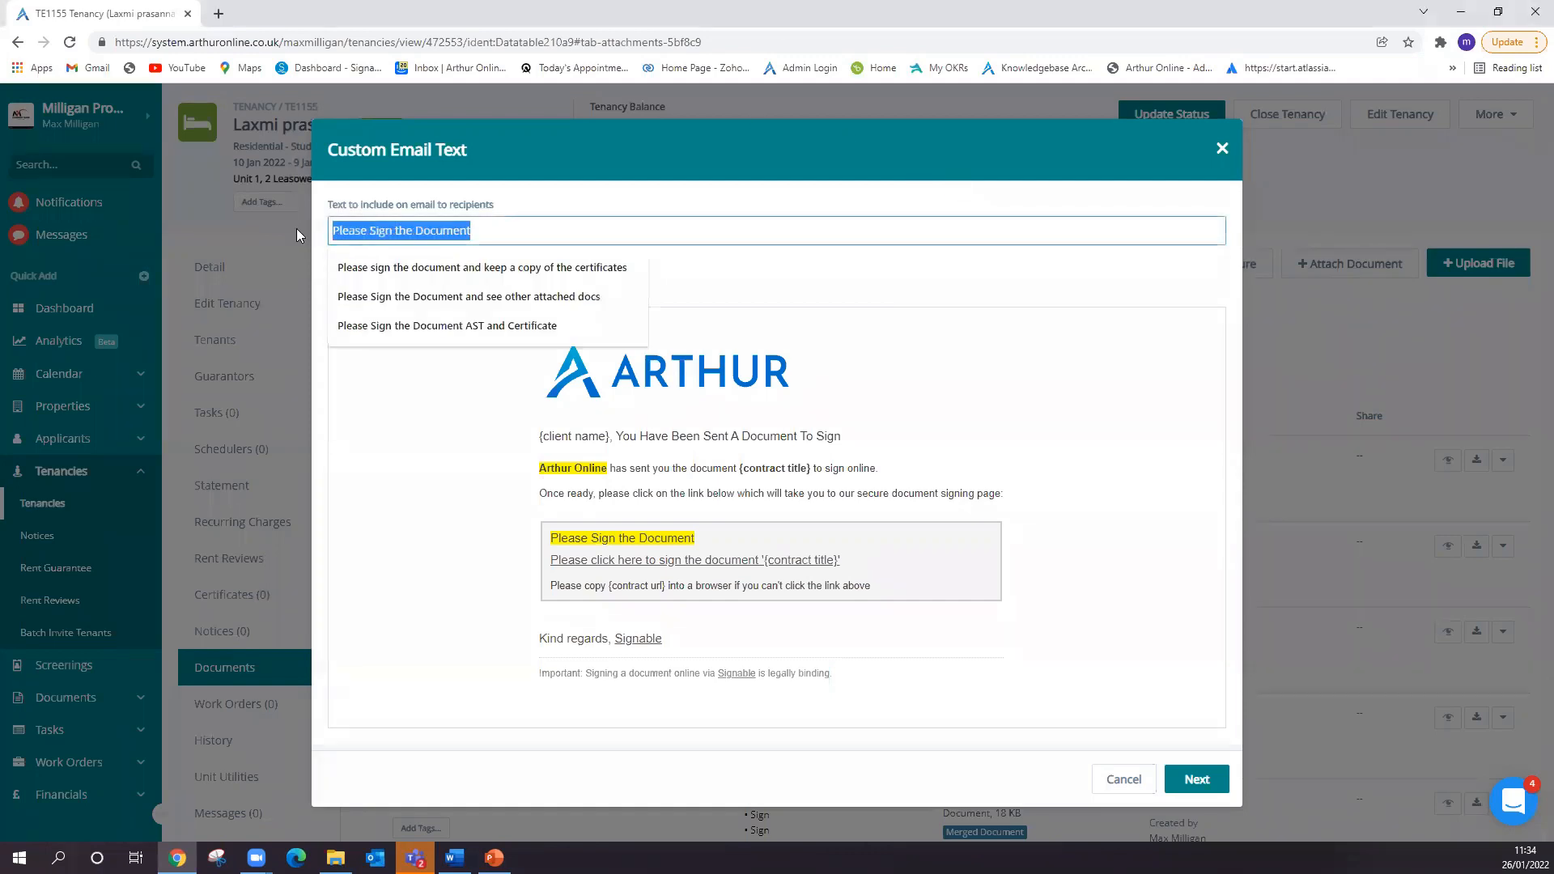
click(495, 272)
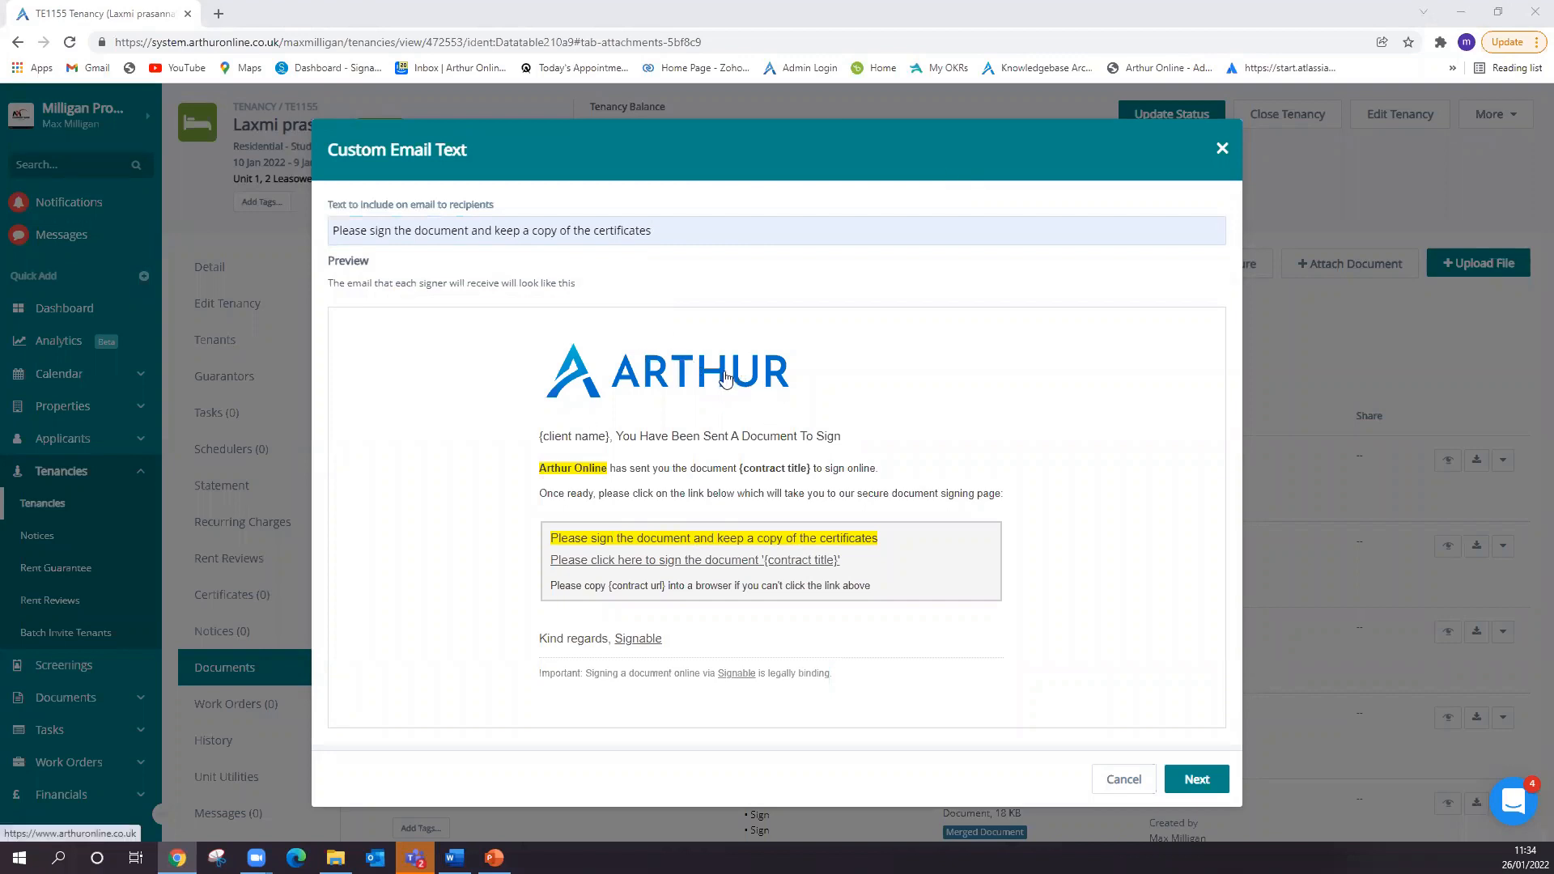
- Accept the email text, confirm and send the digital signature request, and return to the tenancy's documents
click(1200, 782)
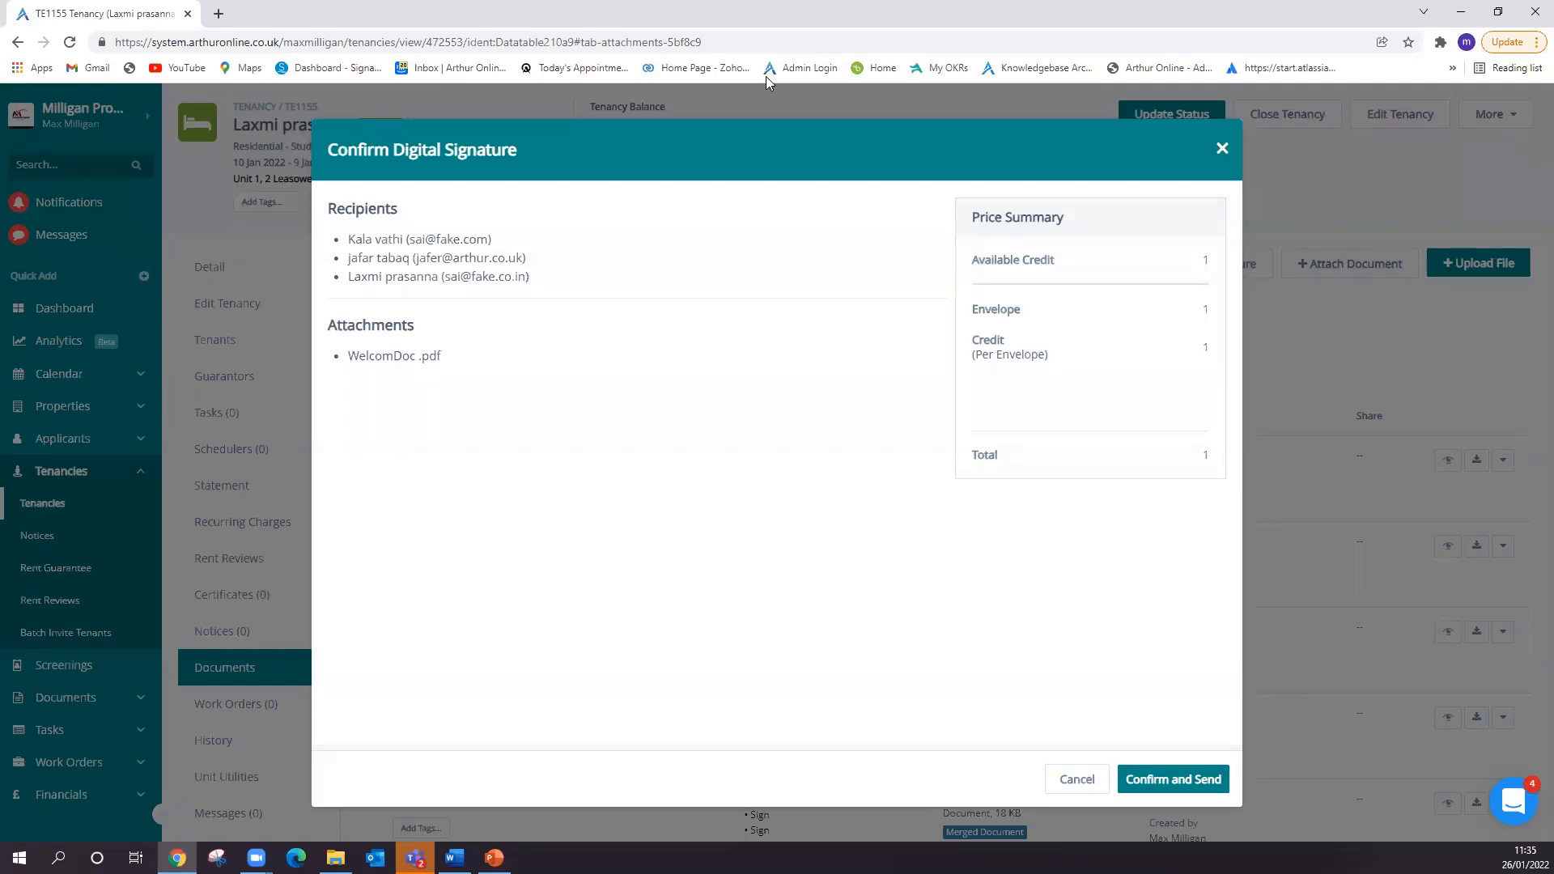
click(1172, 779)
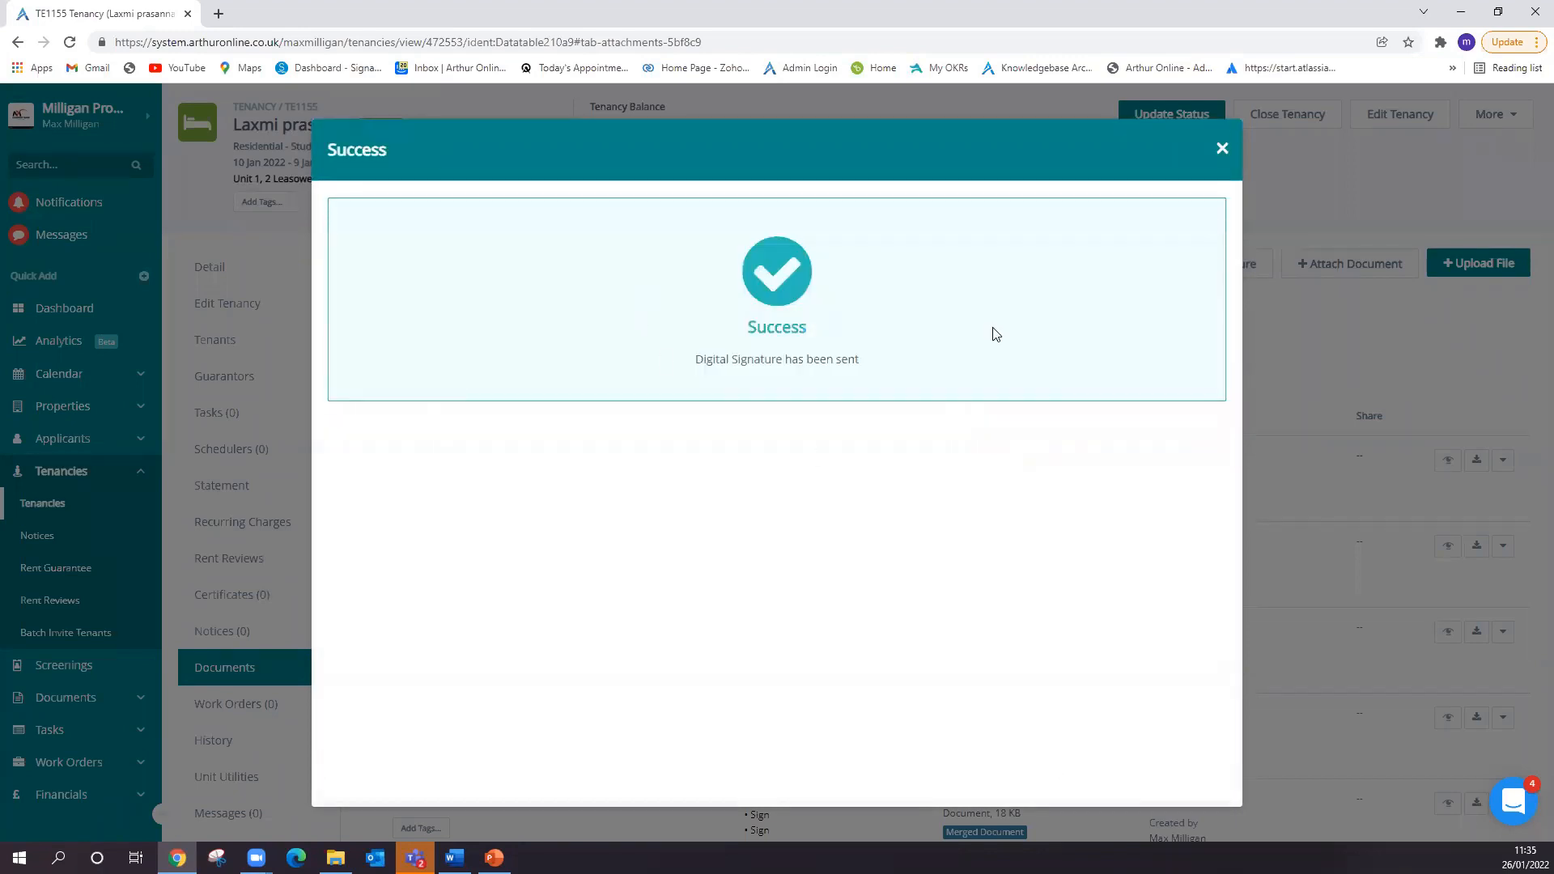
click(1222, 149)
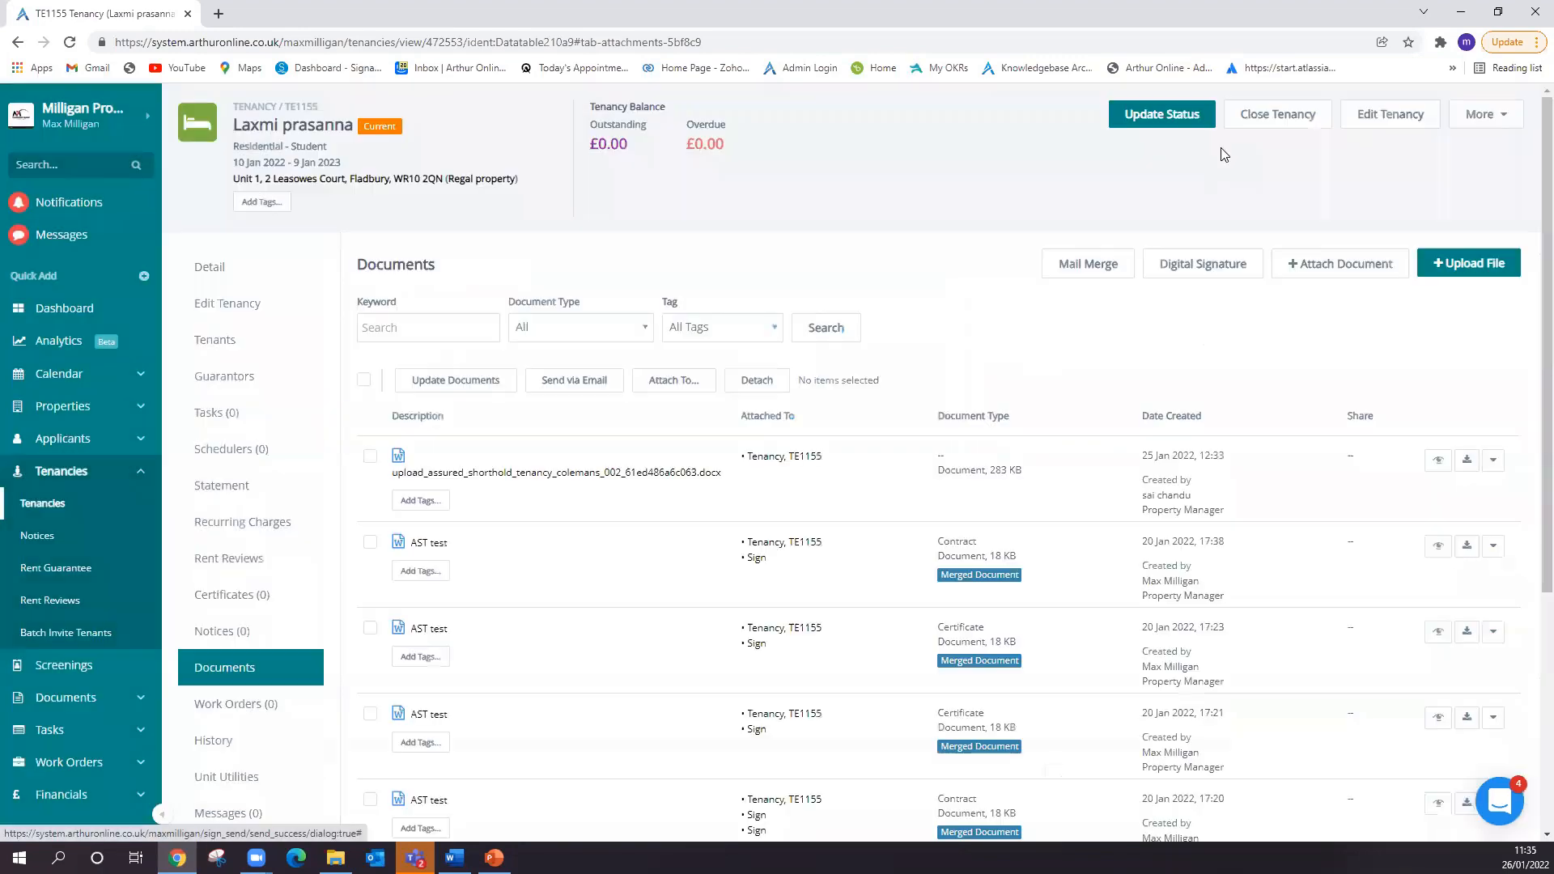
- Open the account's digital signatures list to check the status of the submitted AST test request
key(alt+Tab)
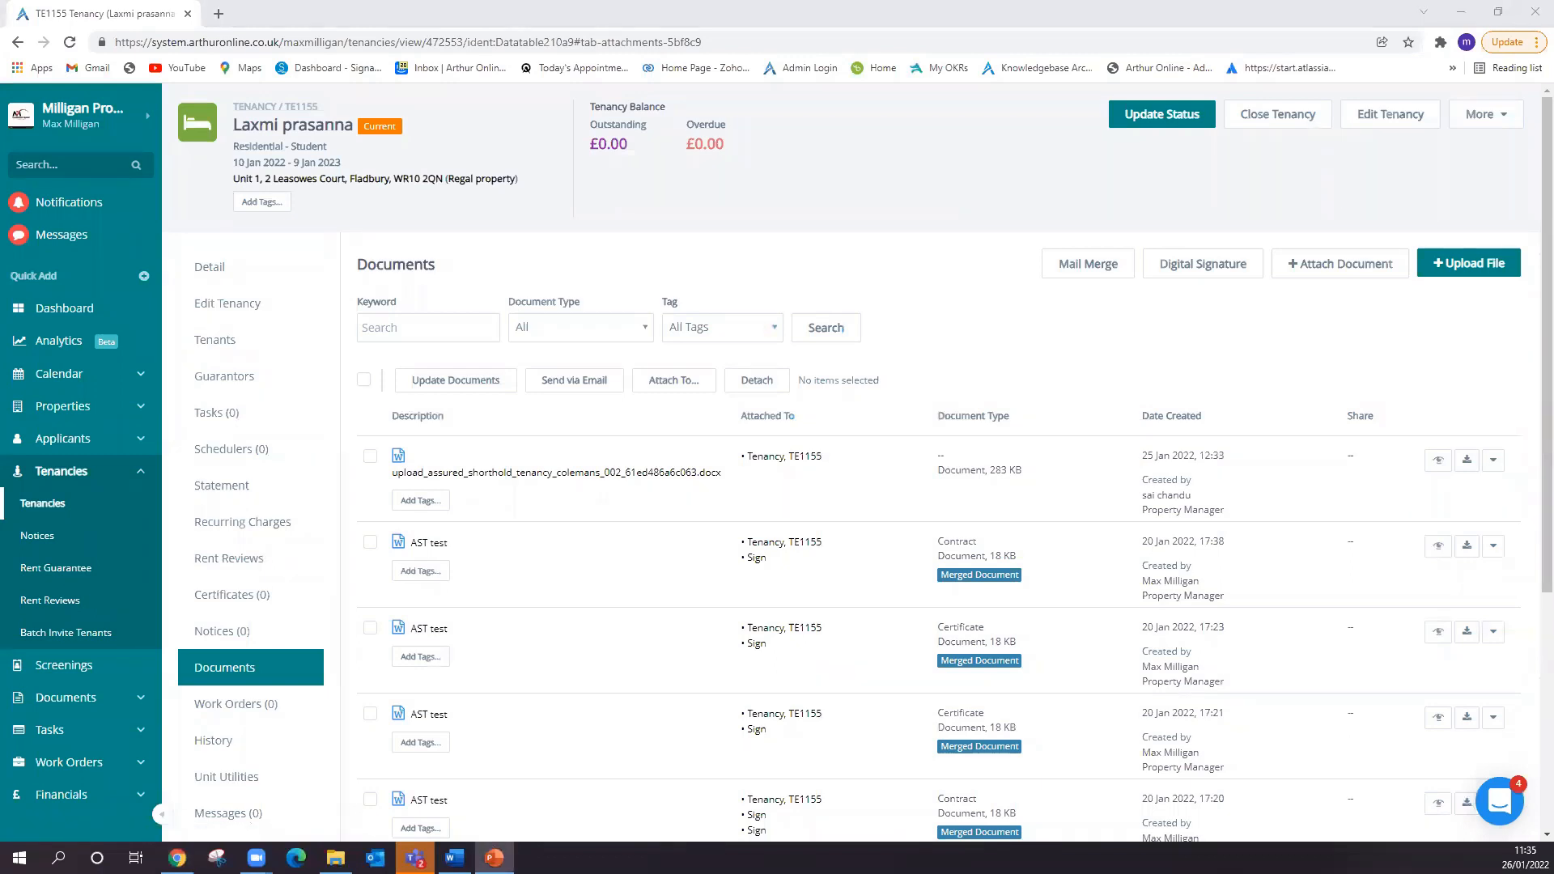
click(73, 708)
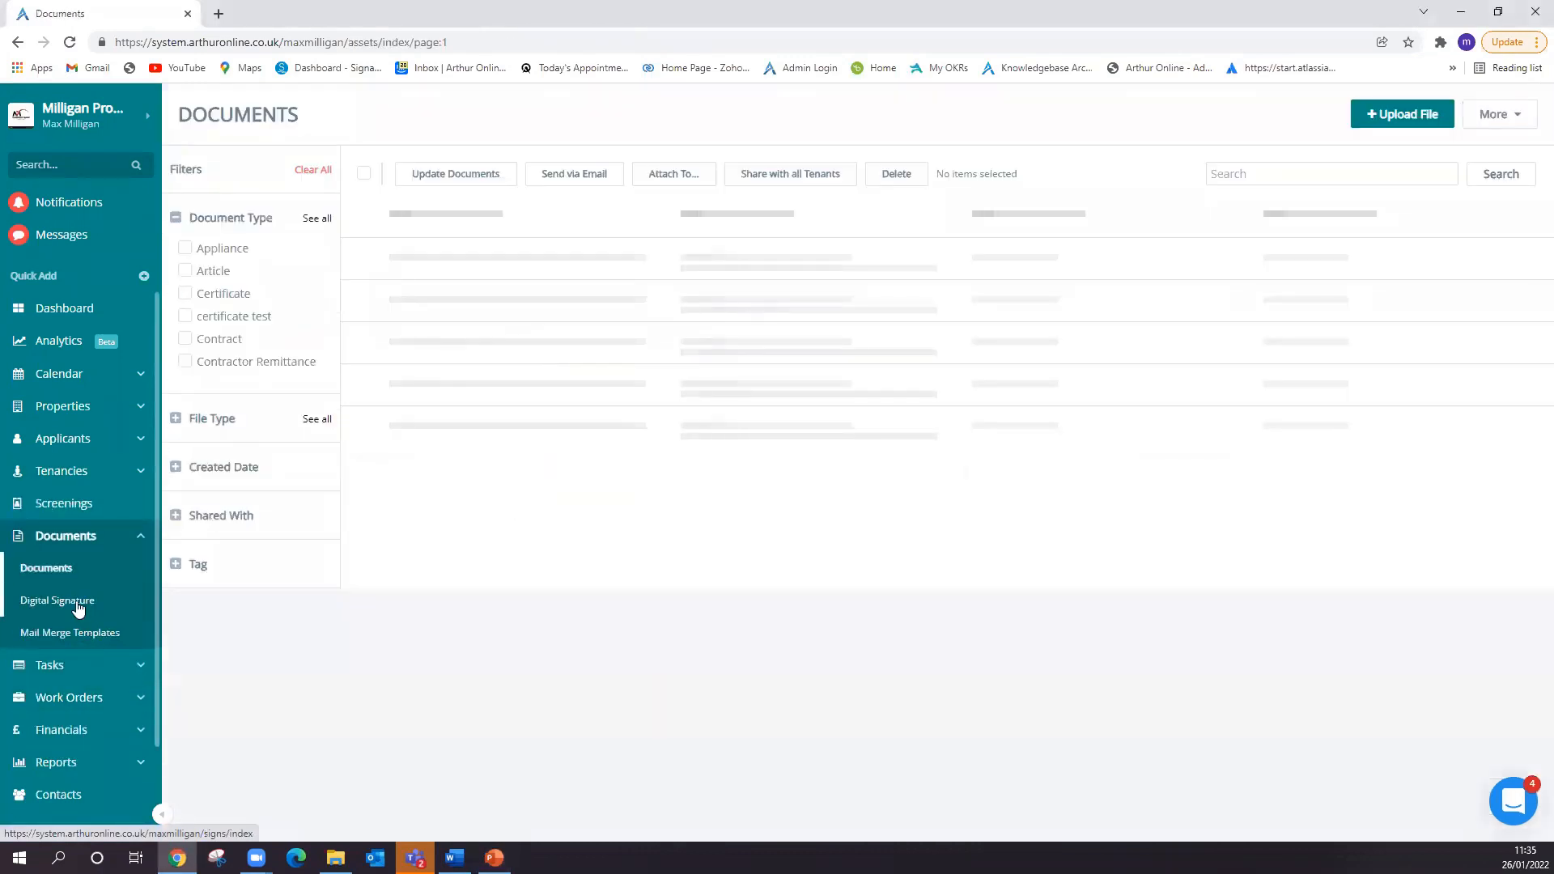
click(76, 600)
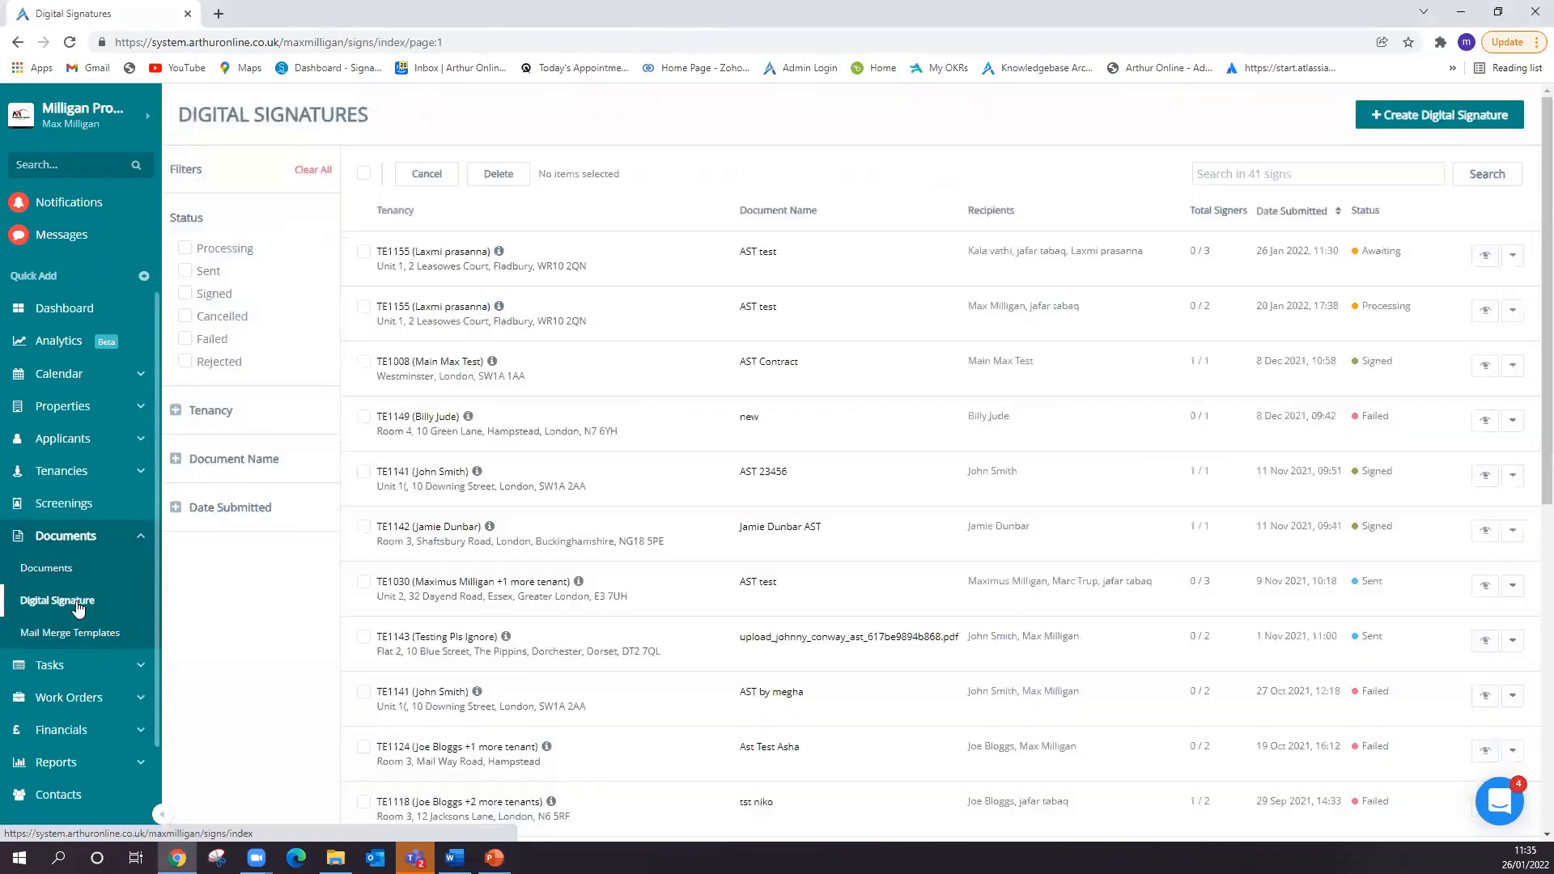
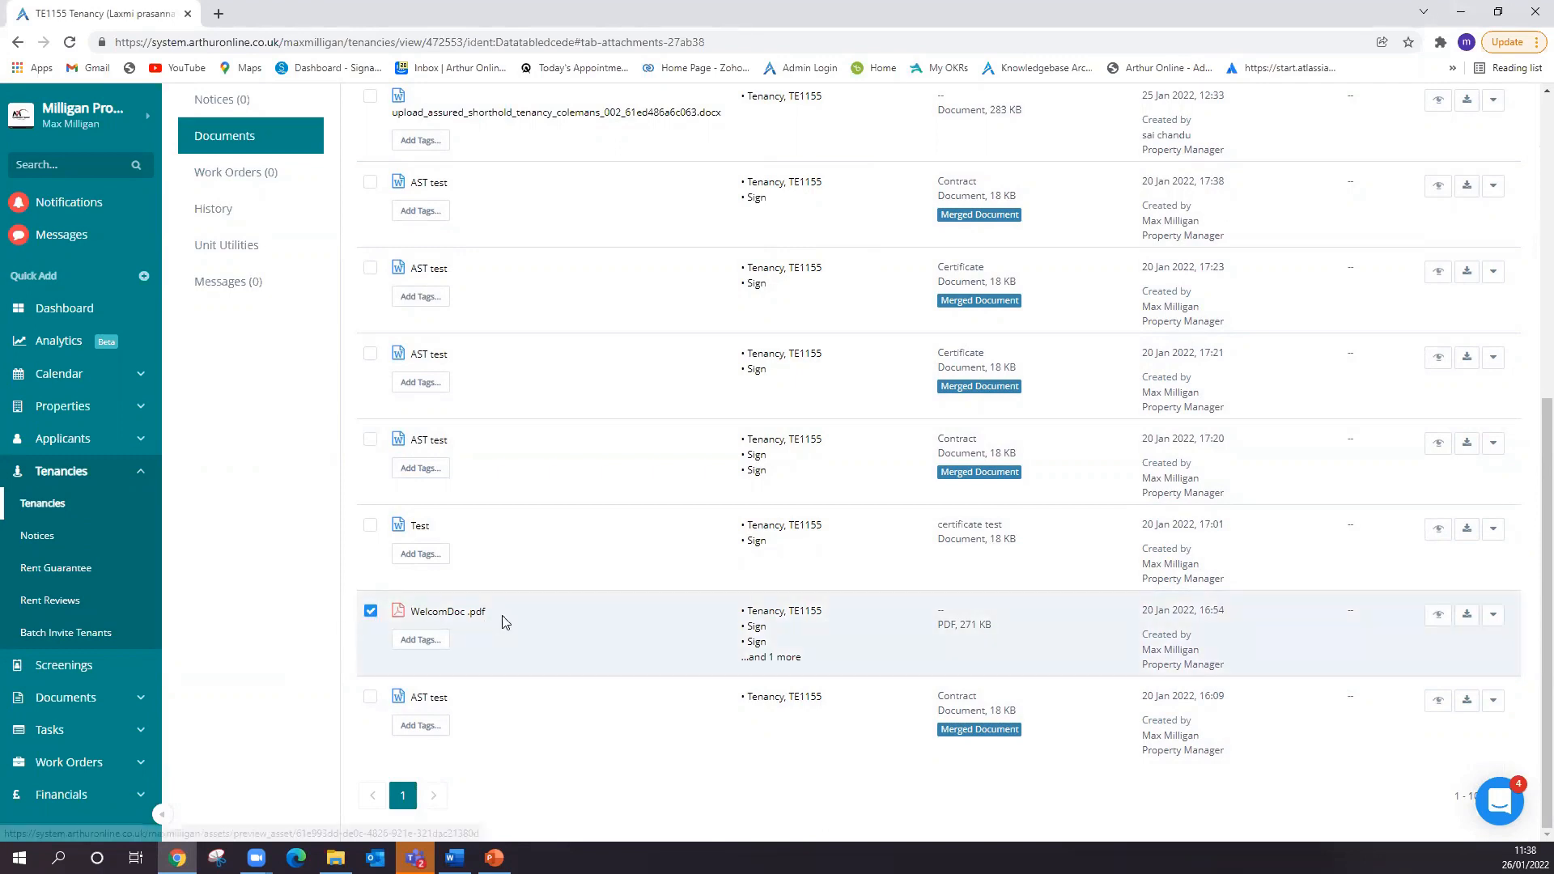
- Deselect WelcomDoc .pdf in the tenancy's documents list and return to the list's upper end
scroll(558, 707, up, 7)
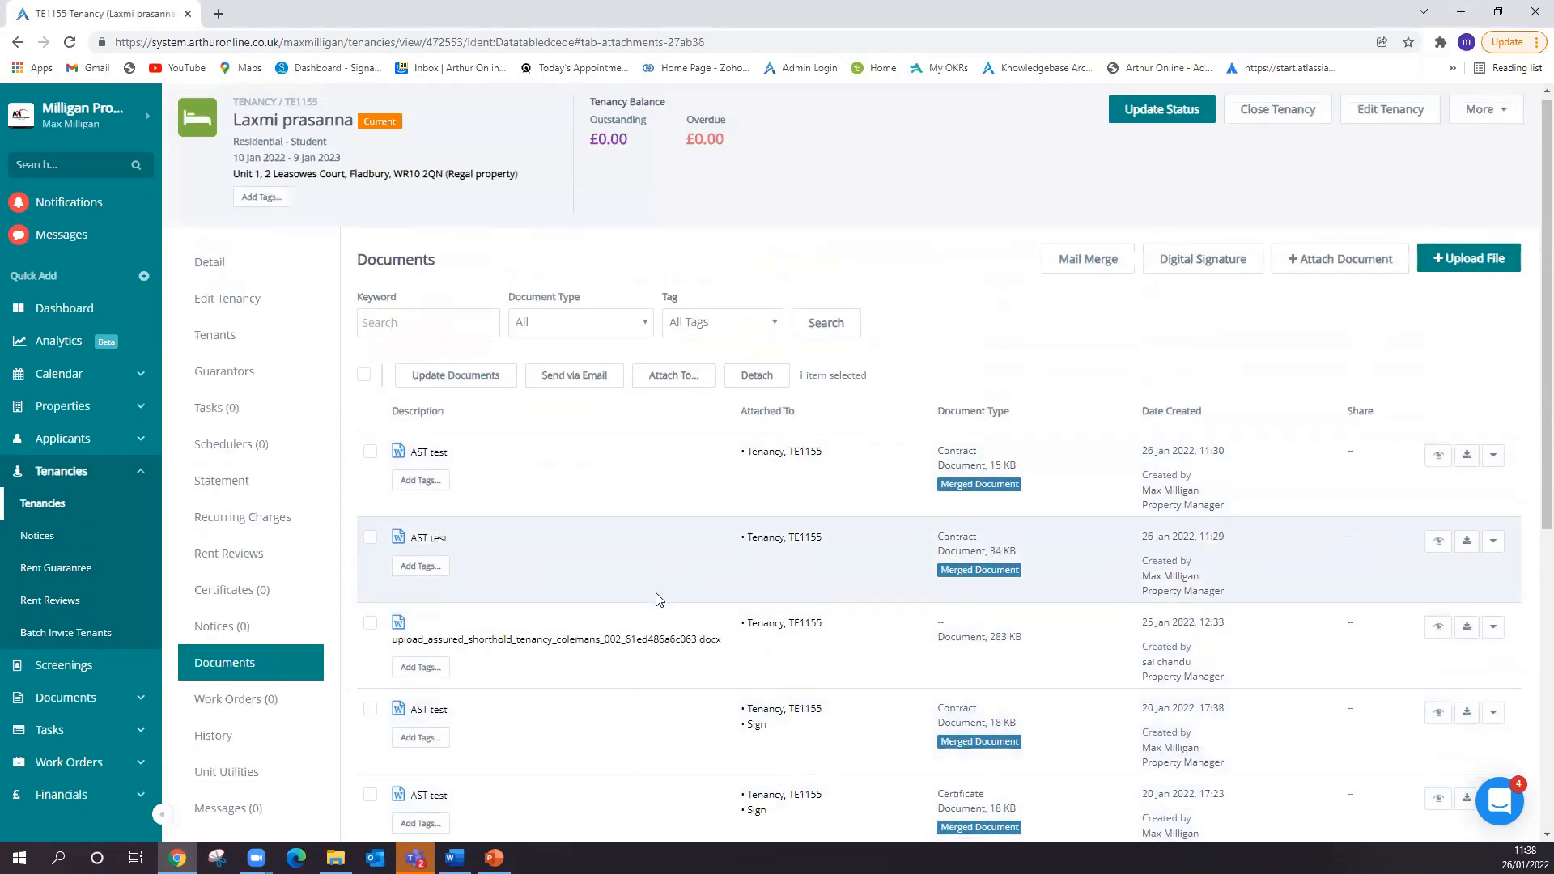
scroll(657, 595, down, 5)
click(370, 739)
scroll(562, 715, up, 5)
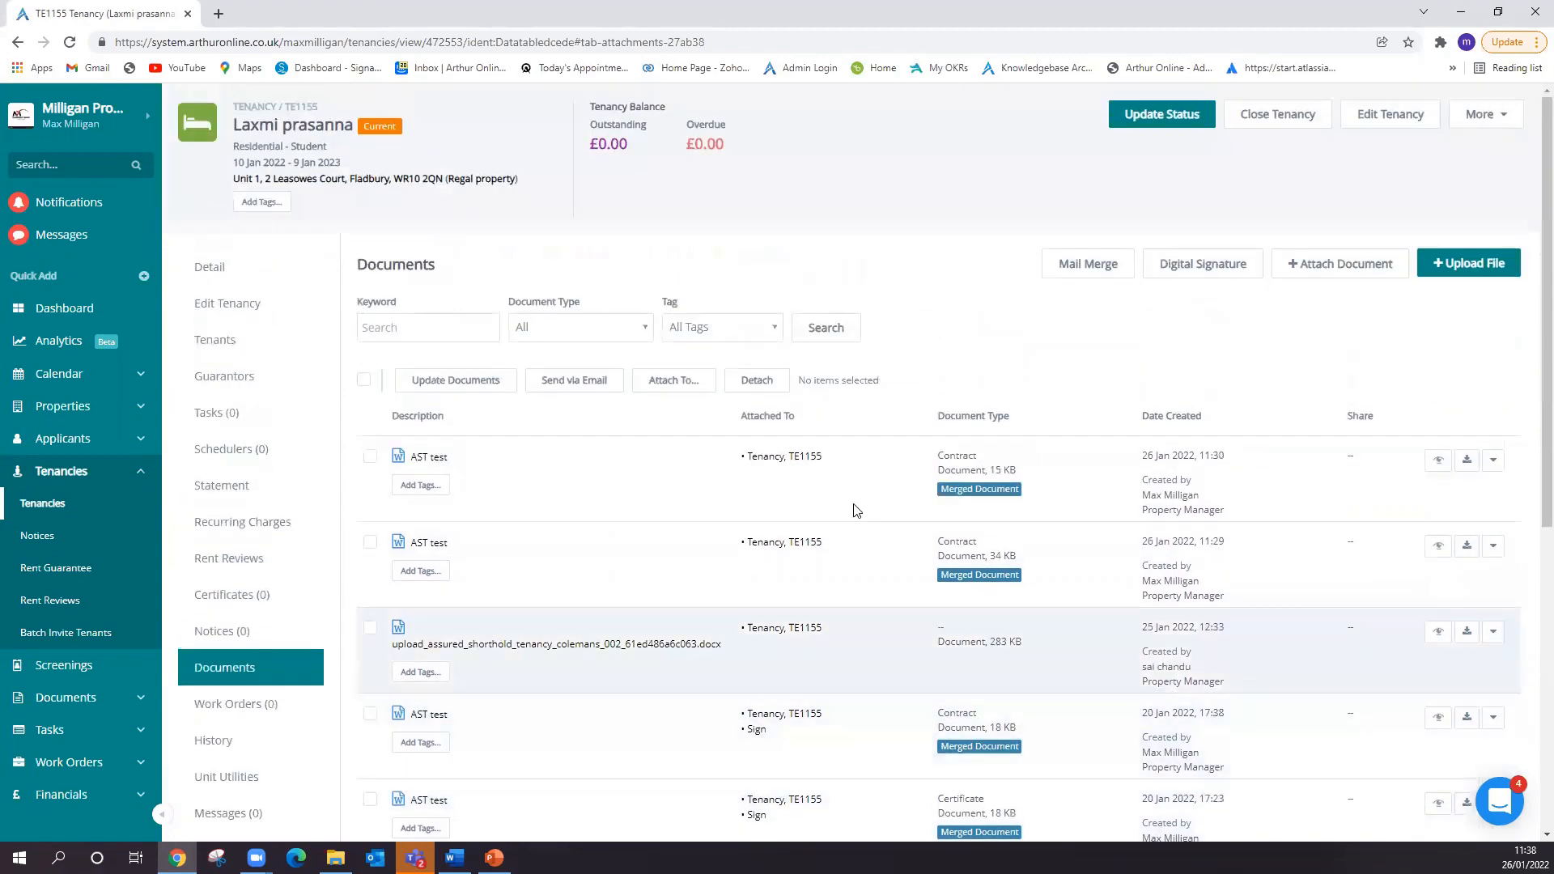
- Create a digital signature request using WelcomDoc .pdf as the document
click(1195, 273)
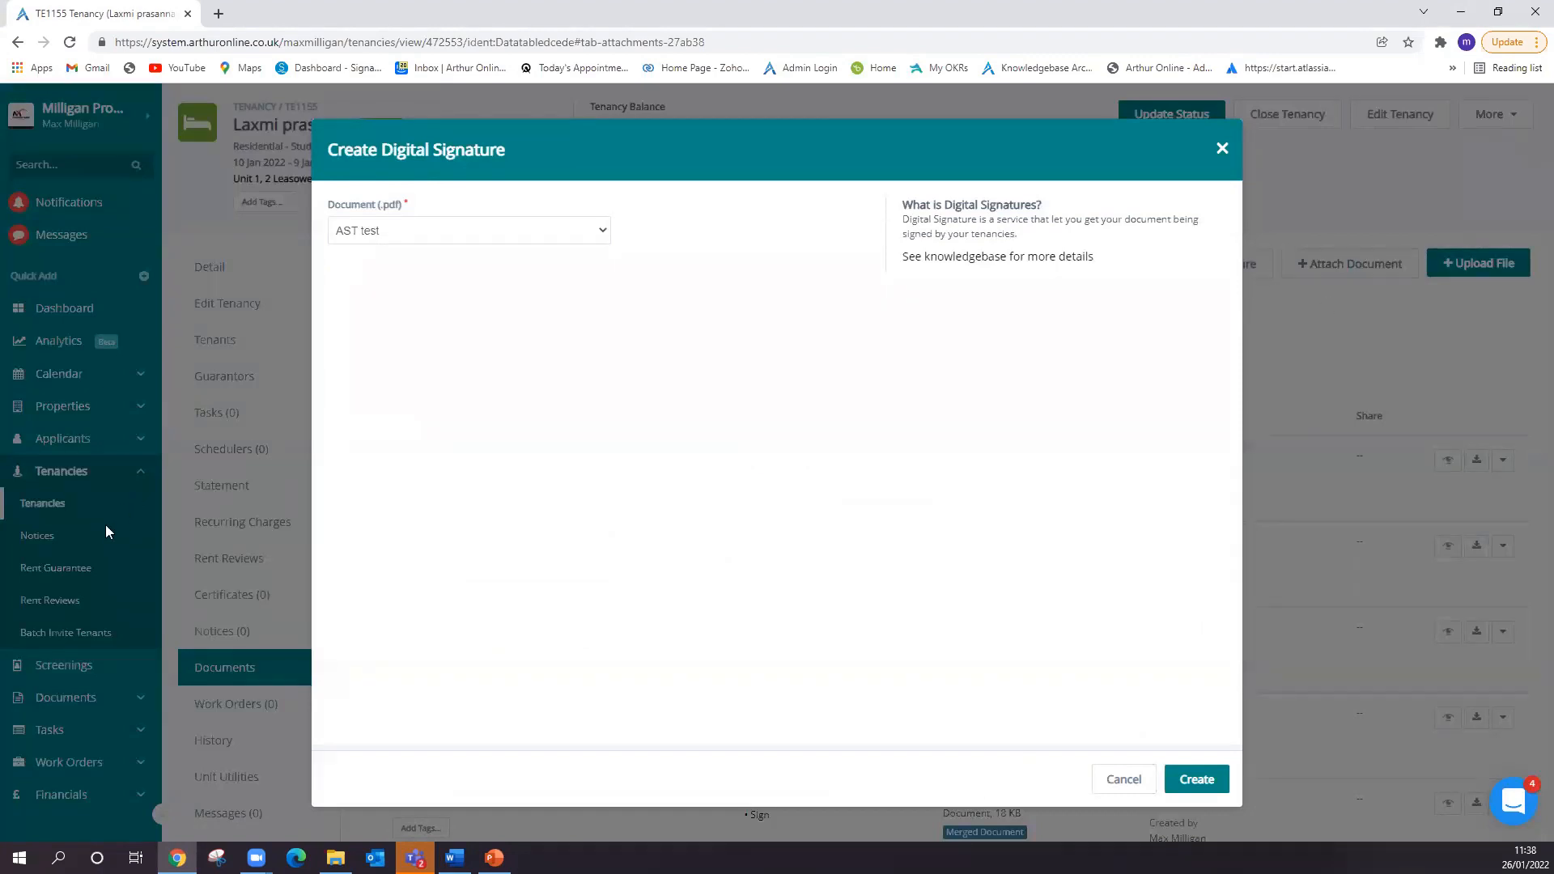
click(371, 233)
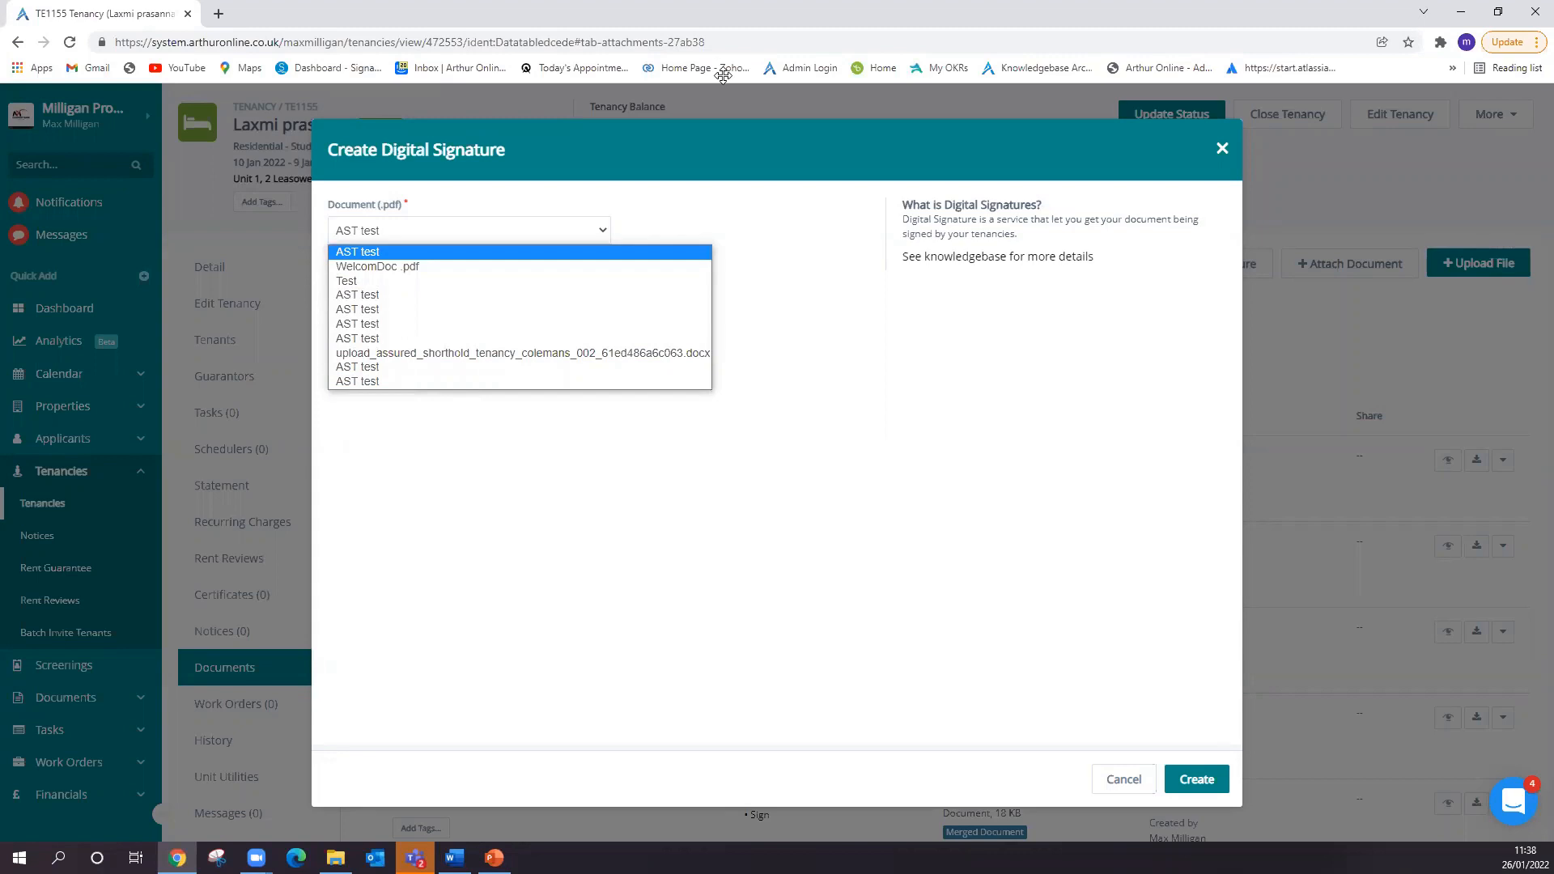
click(496, 267)
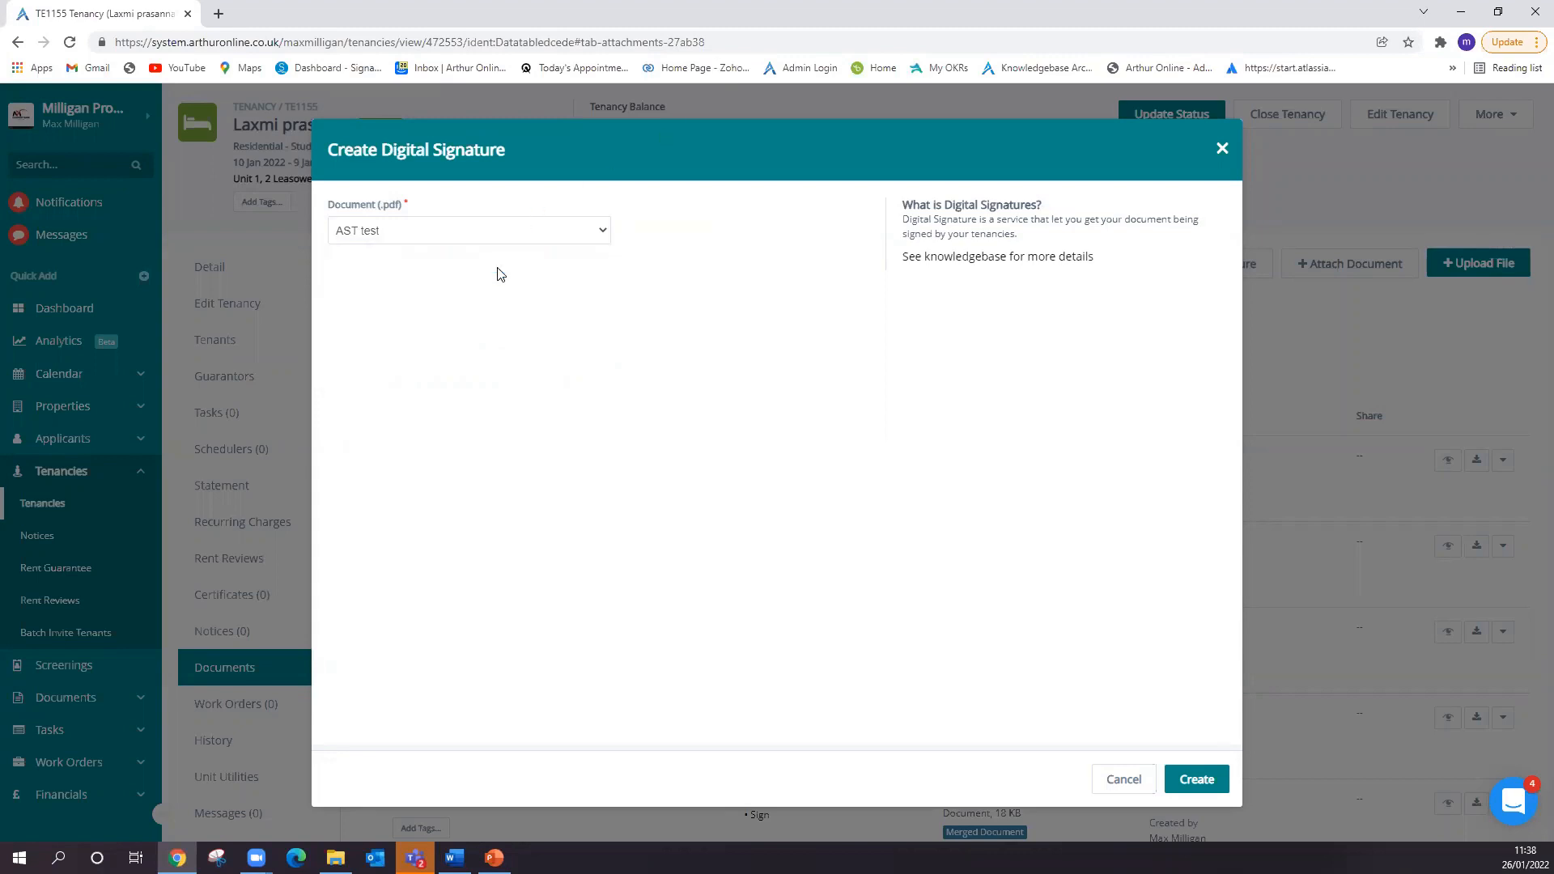
click(1196, 777)
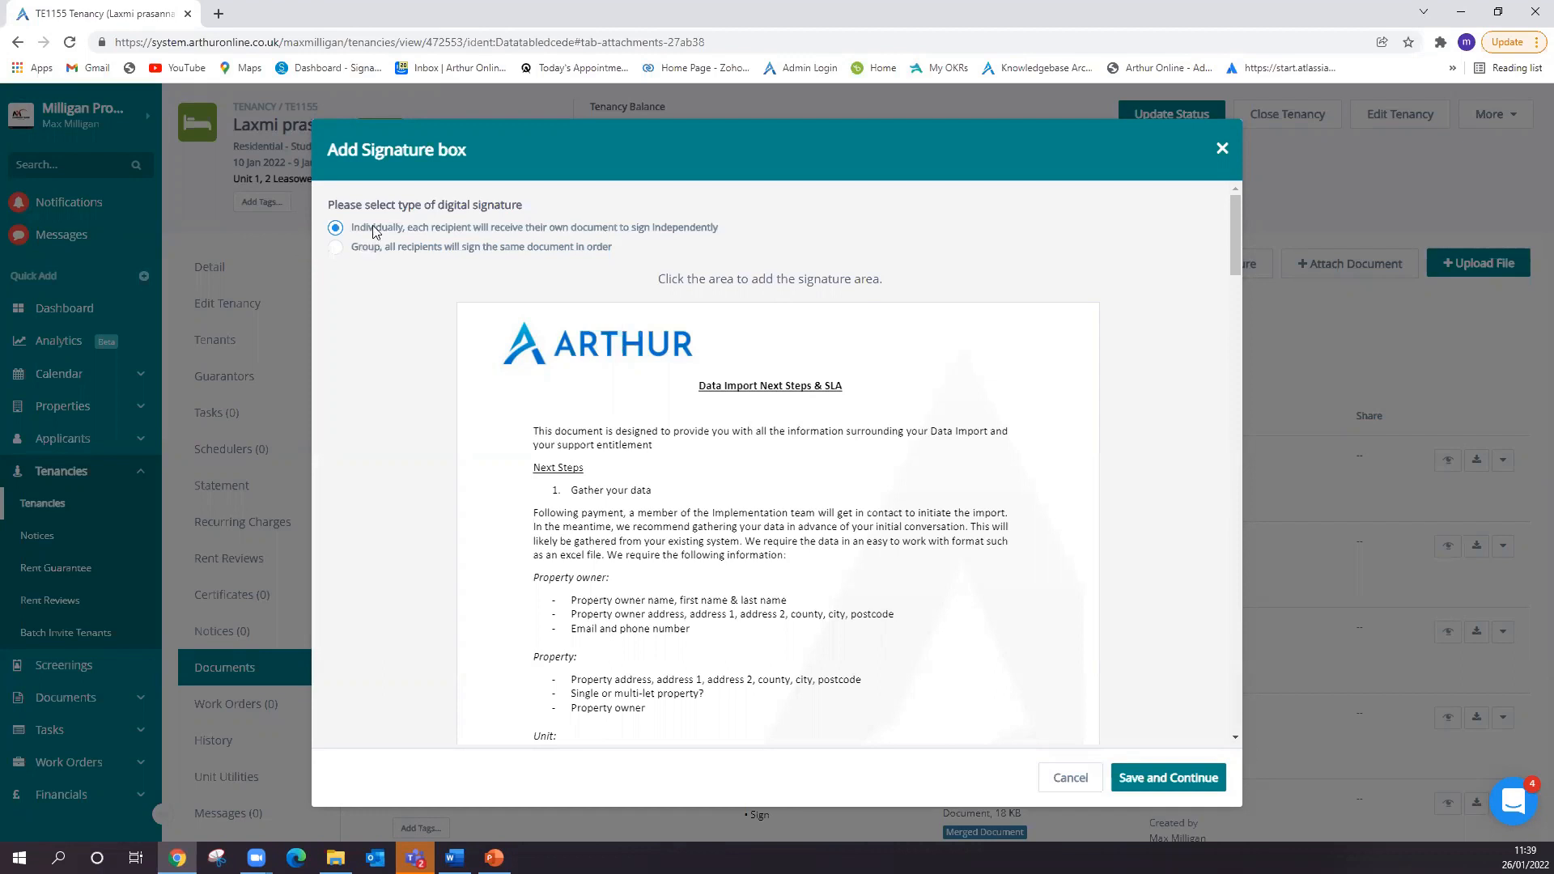
- Compare the individual and group digital signature types, and choose group so all recipients sign the same document in order
click(336, 249)
click(335, 227)
click(364, 246)
click(364, 229)
click(371, 247)
click(376, 229)
click(357, 248)
- Add a signature field for the tenant at the upper right of the second page, opposite the "Rent frequency" line
scroll(652, 386, down, 6)
scroll(651, 386, down, 2)
scroll(645, 388, up, 6)
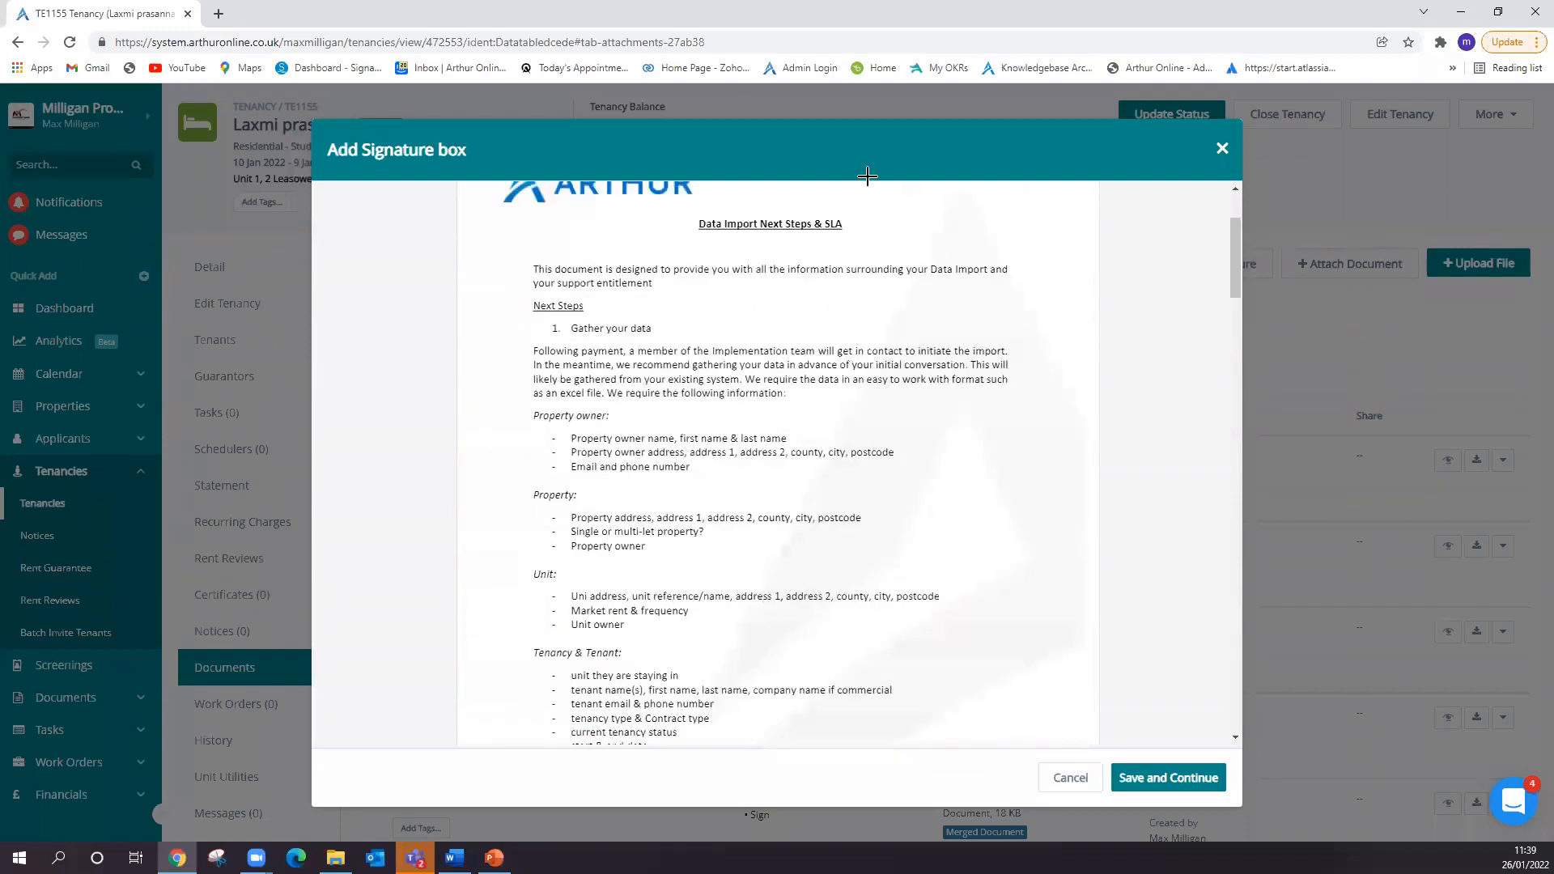
scroll(549, 461, down, 9)
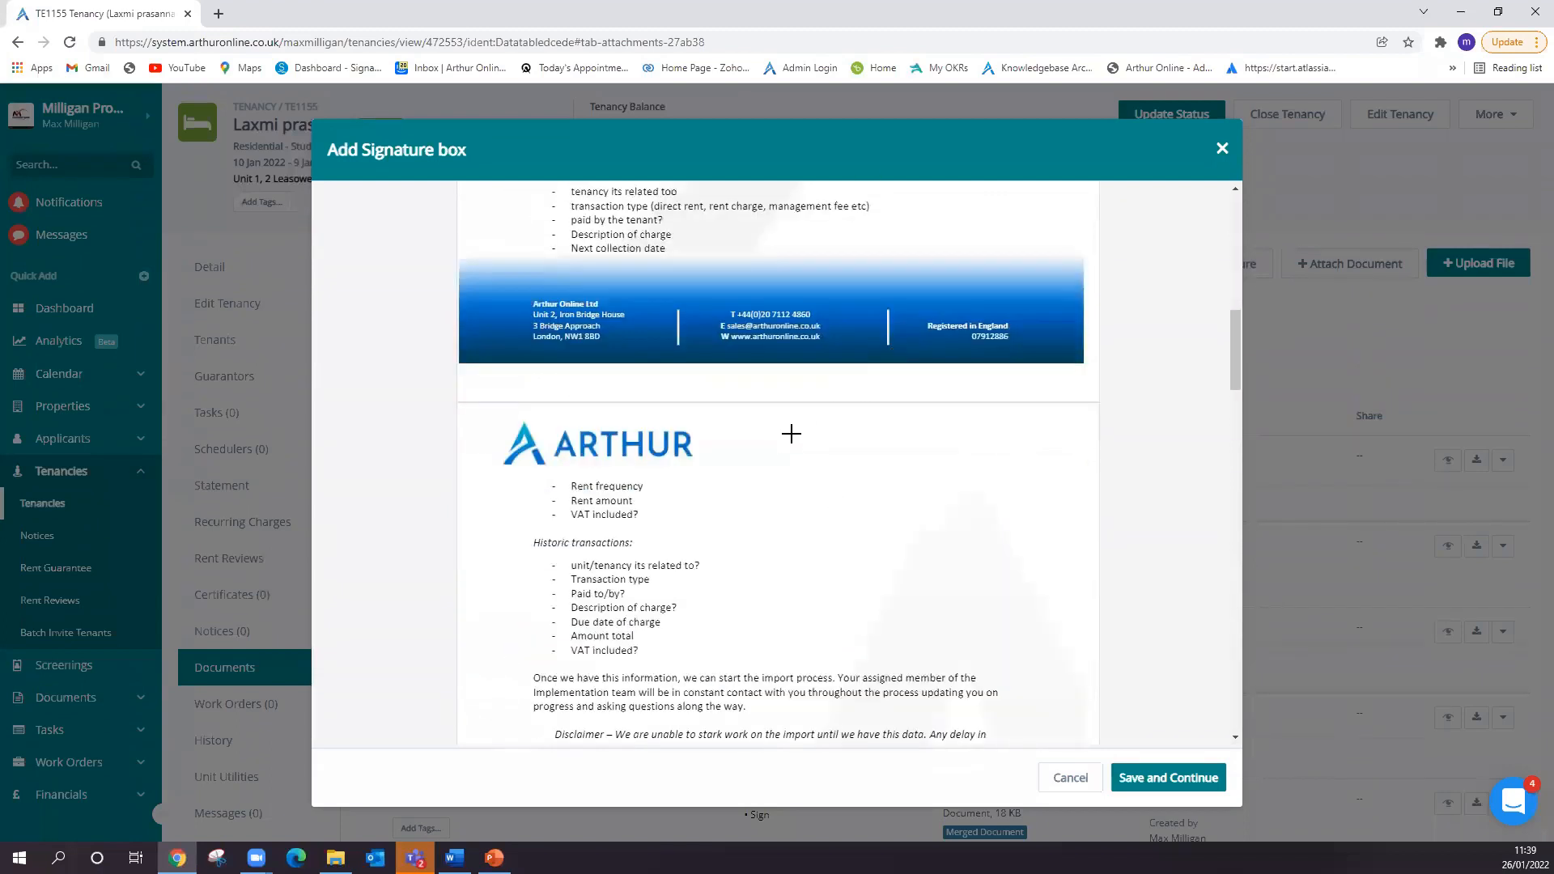
click(938, 491)
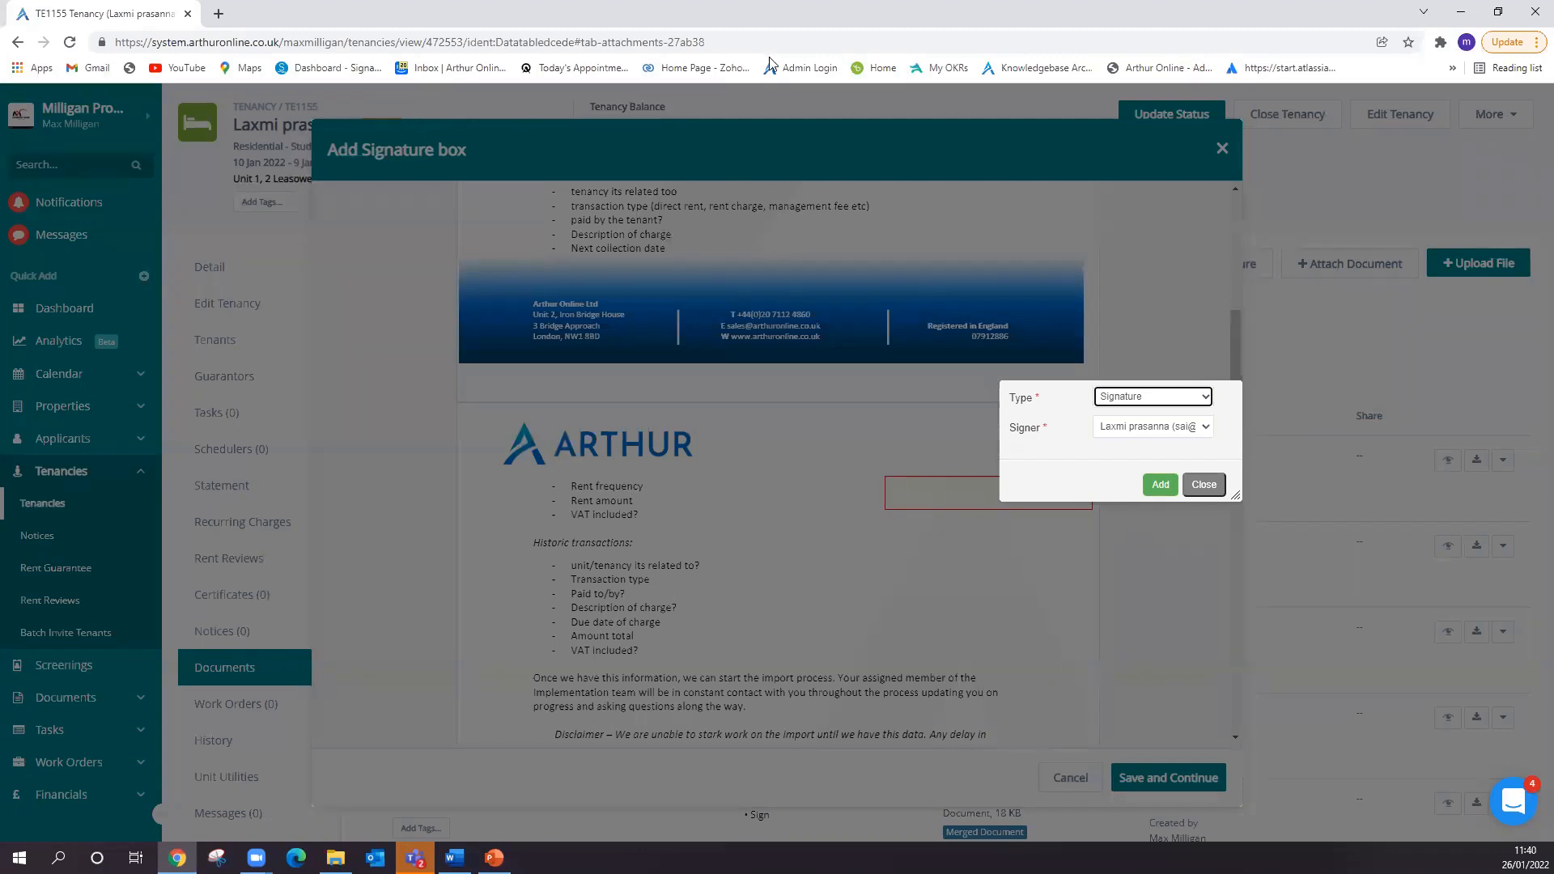
click(1163, 398)
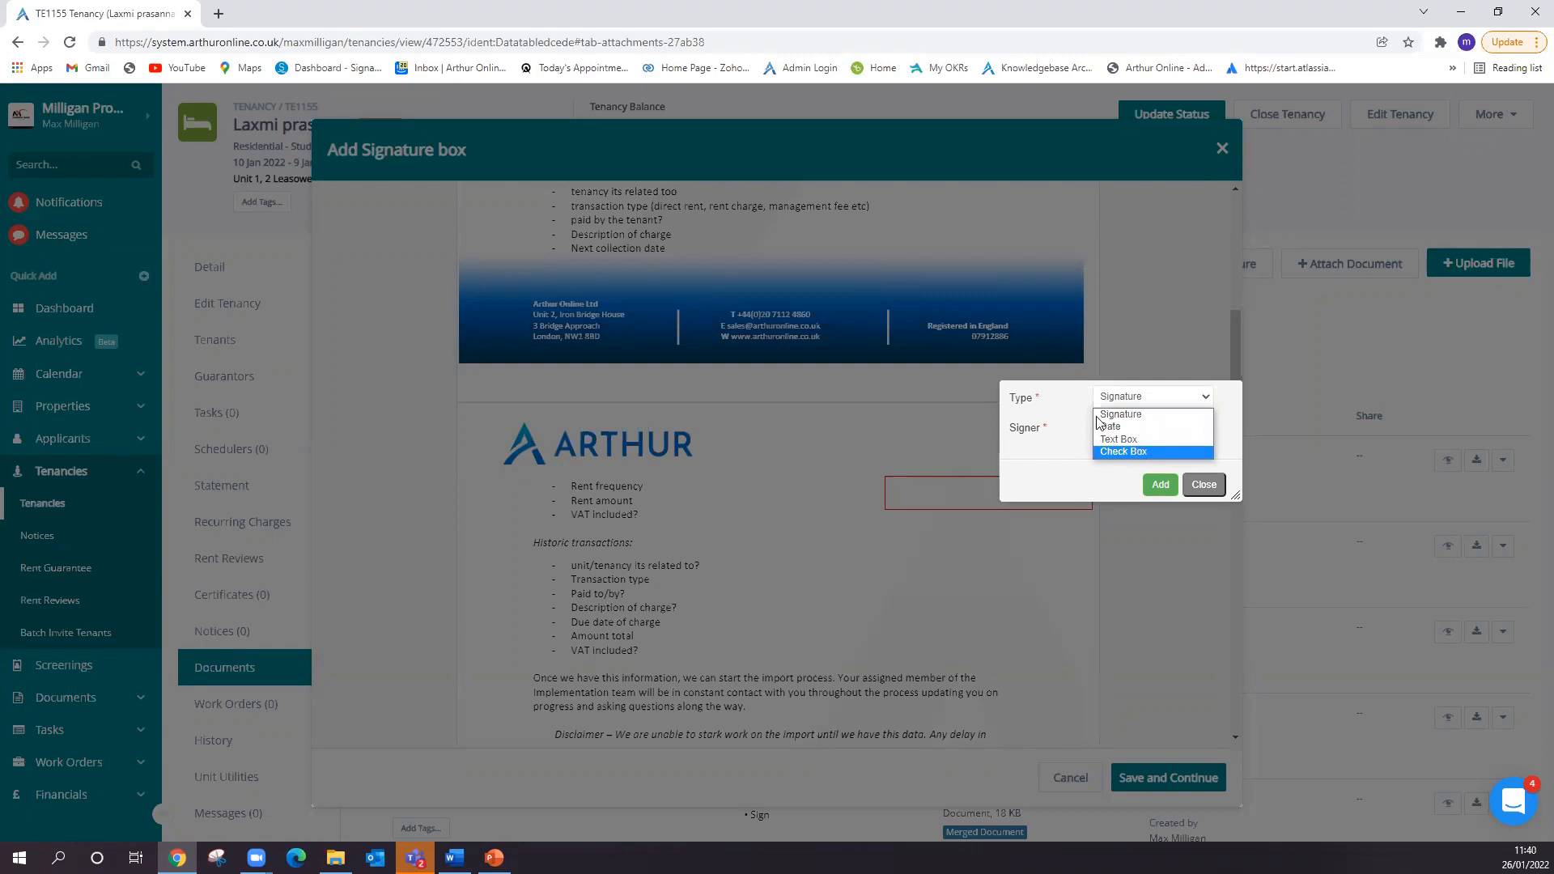
click(1126, 414)
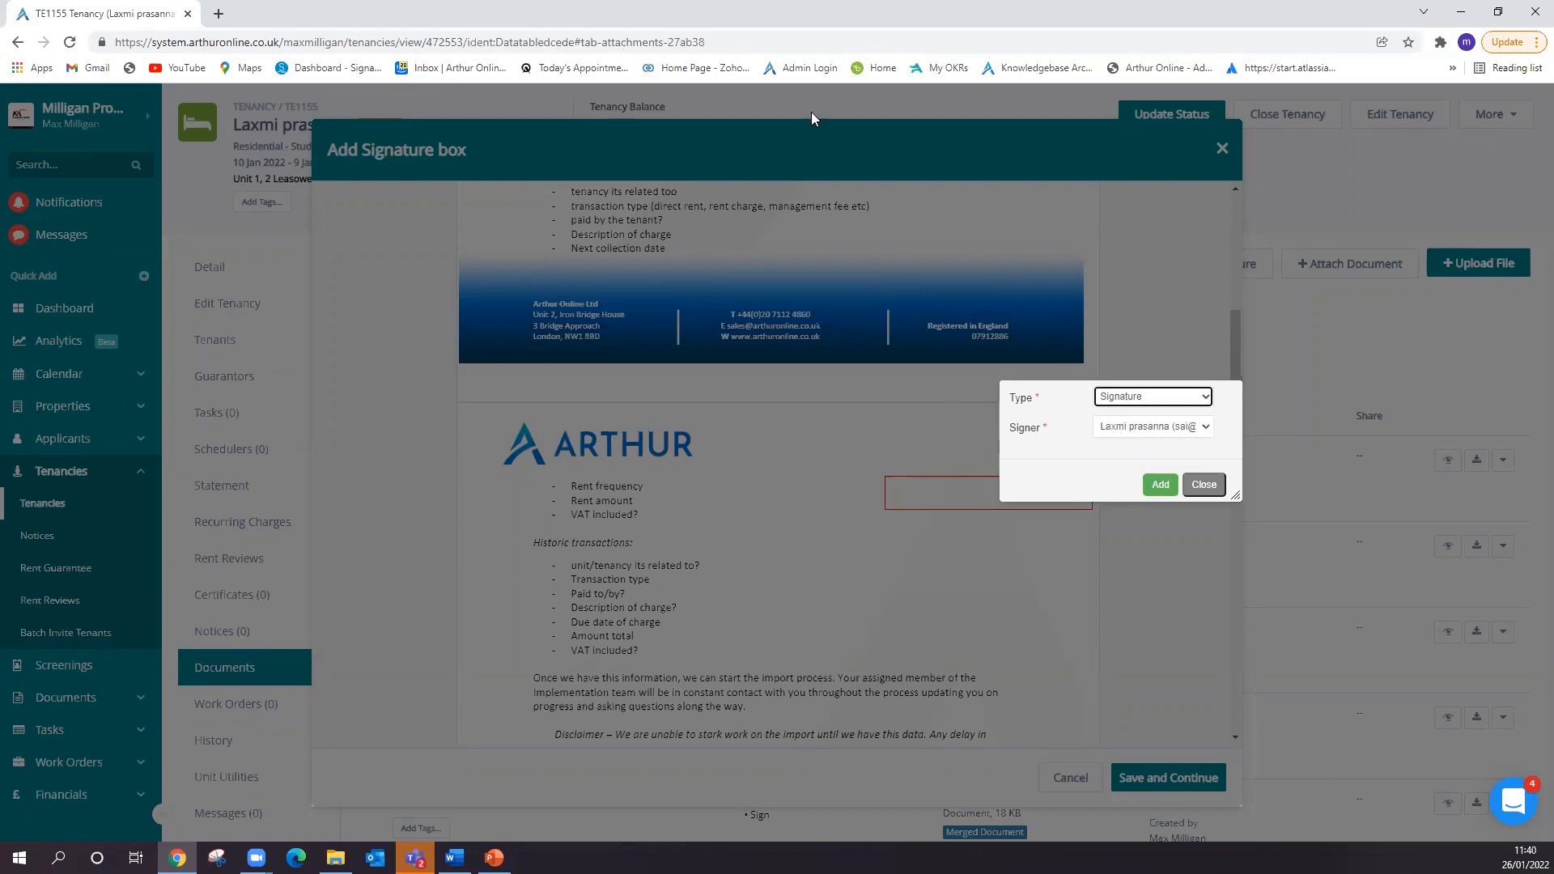
click(1182, 426)
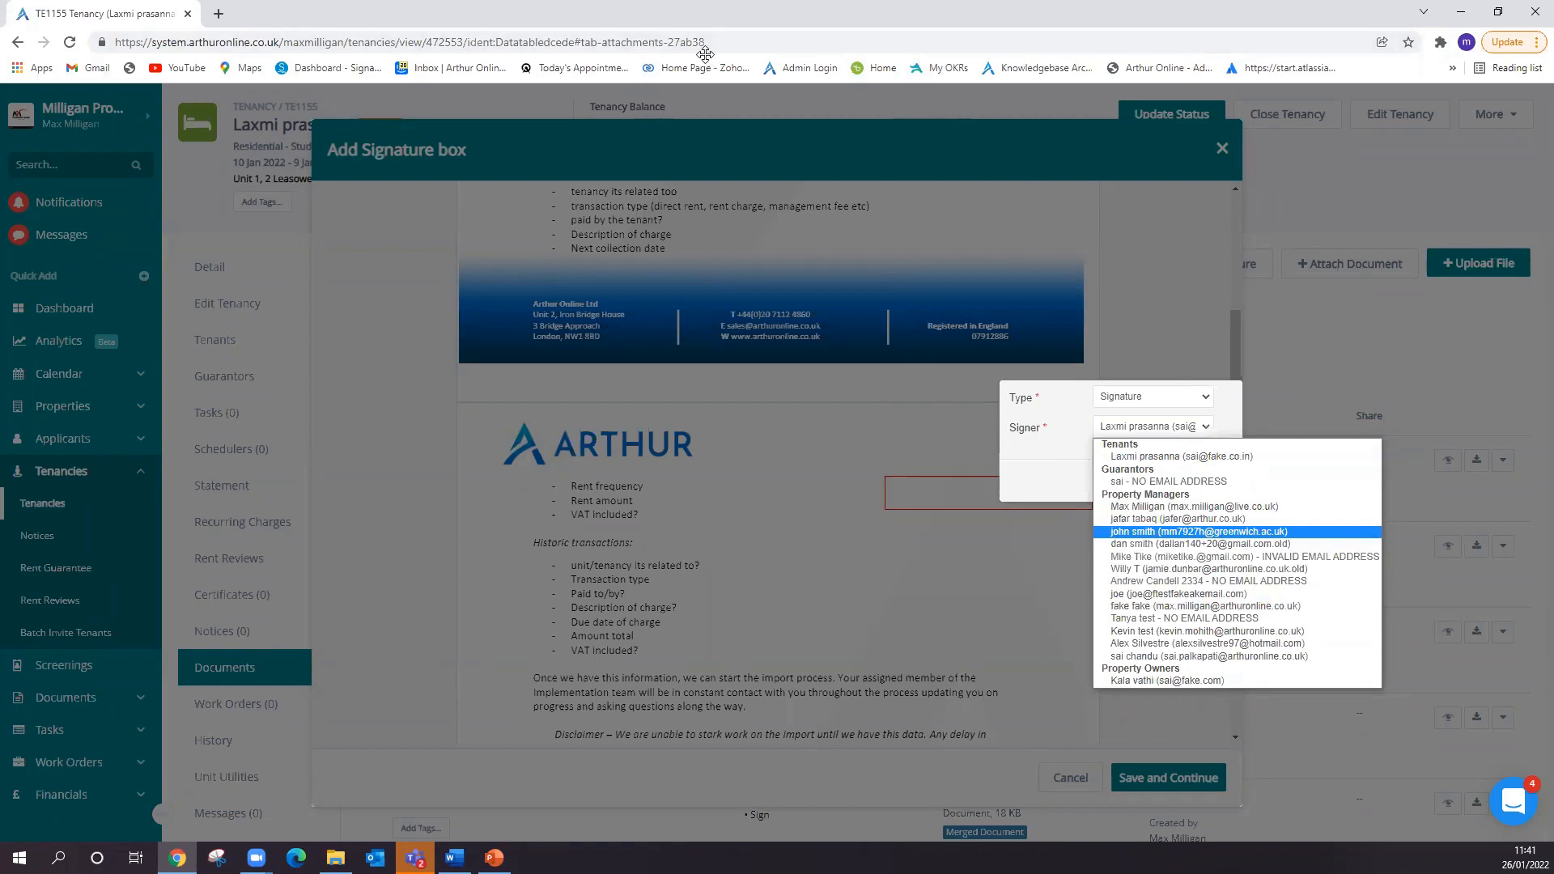
click(1185, 459)
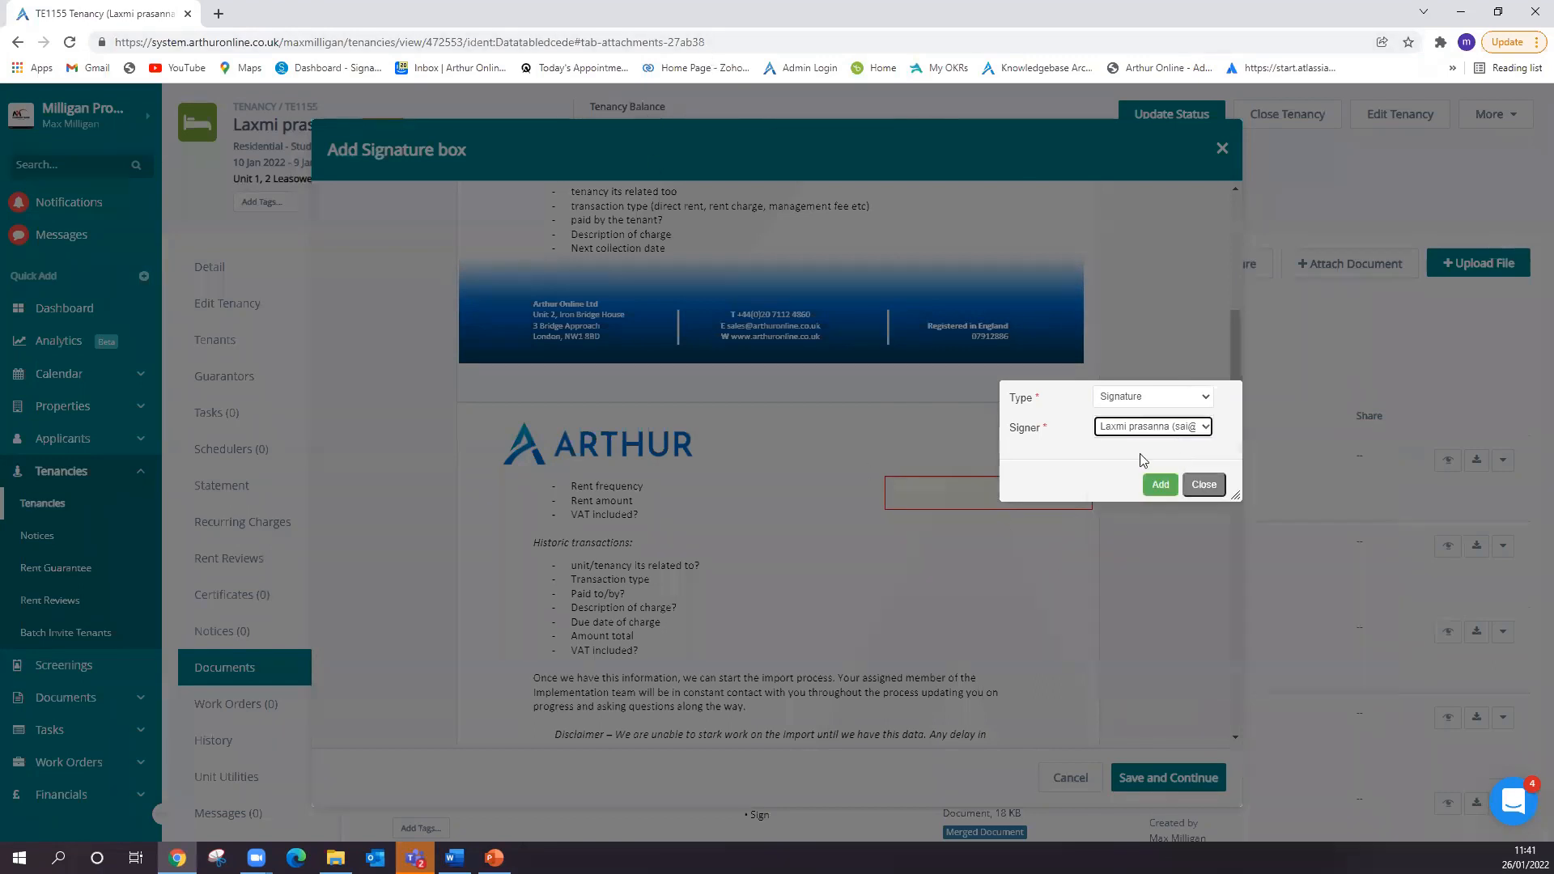
click(1165, 485)
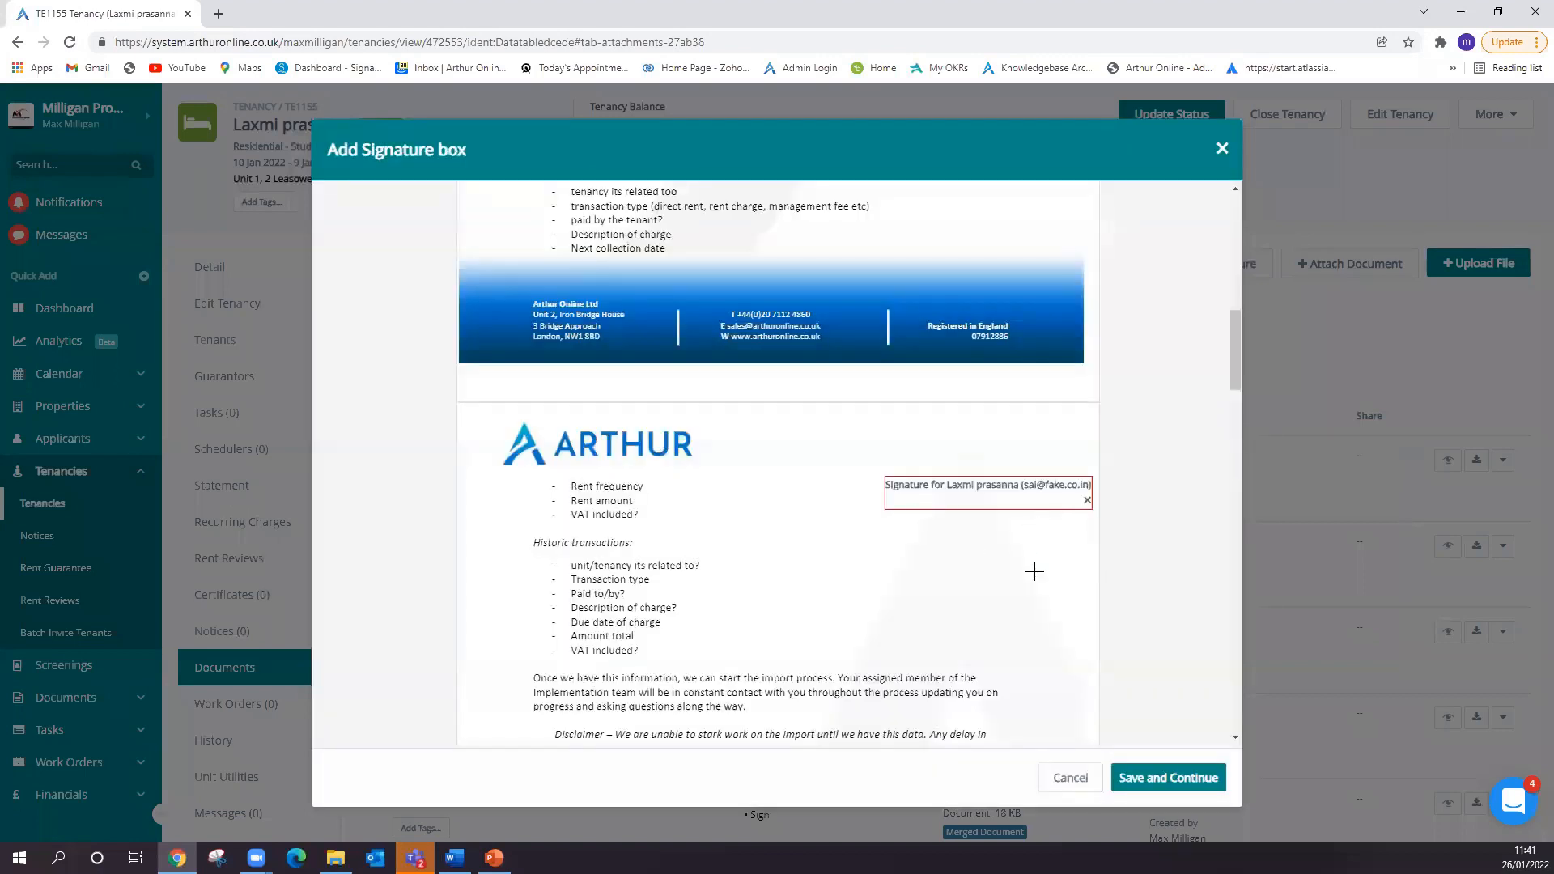
- Add a signature field assigned to one of the property managers on the blank page near the document's end
scroll(1030, 566, down, 20)
scroll(891, 541, down, 5)
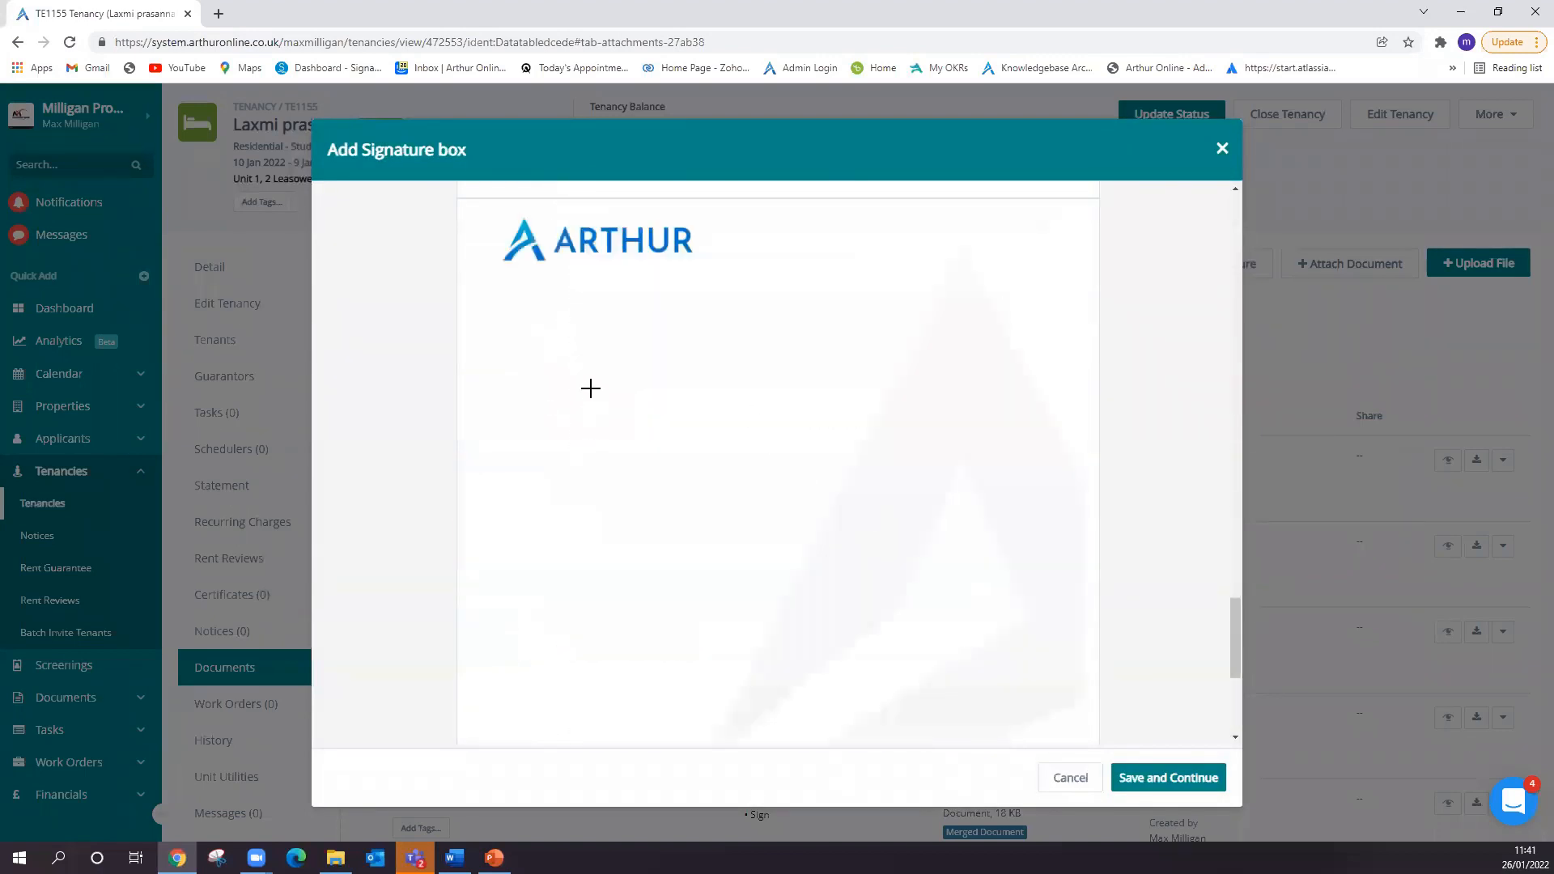
click(706, 392)
click(1089, 336)
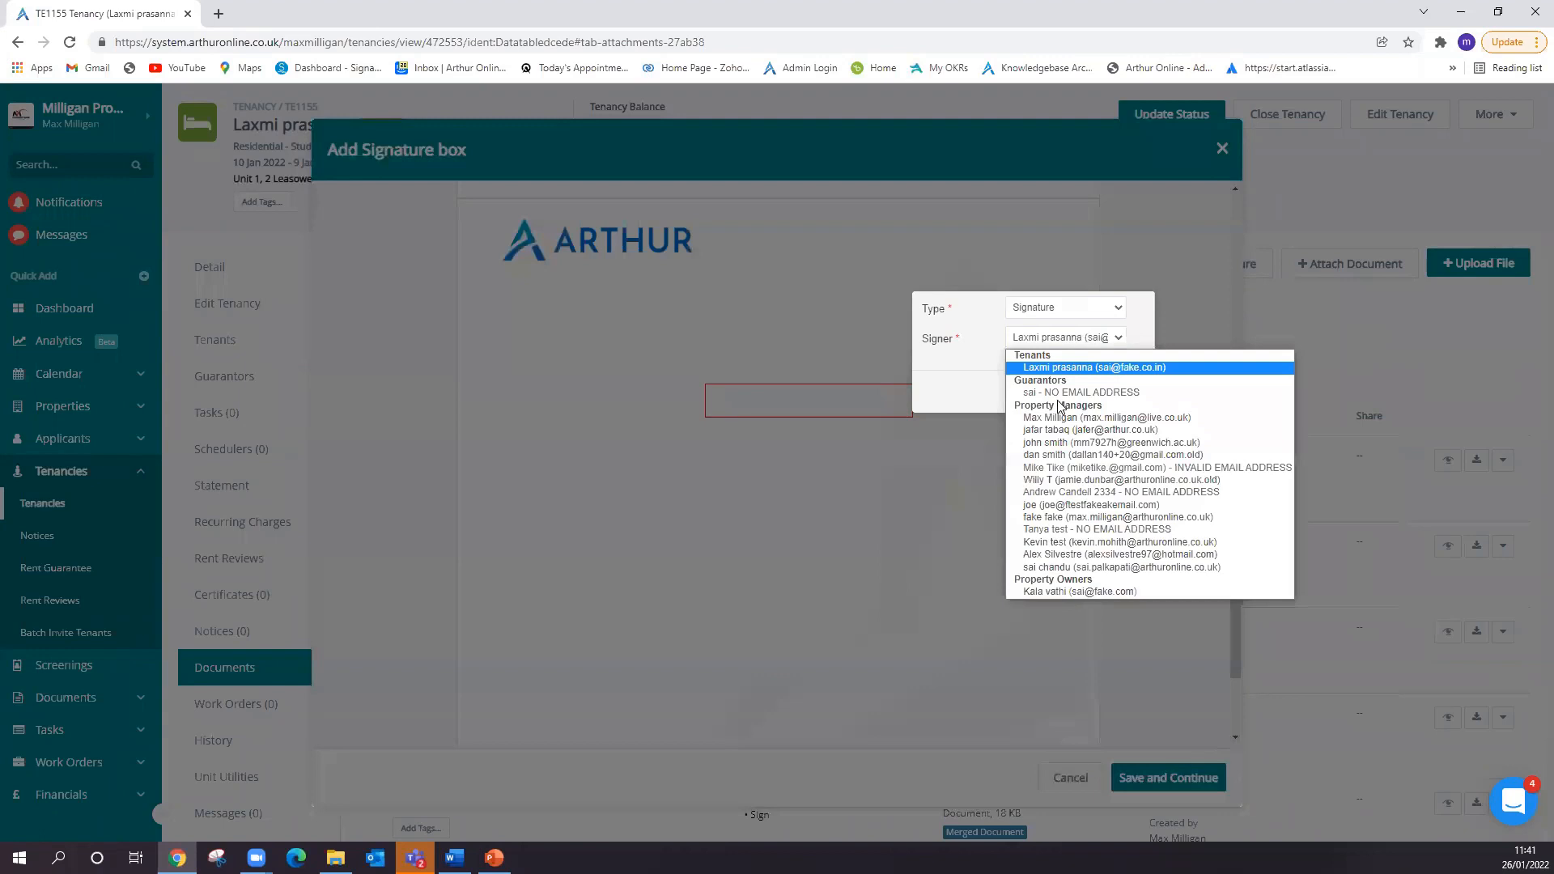
click(1092, 437)
click(1072, 401)
- Switch the digital signature type to individual, so each recipient receives their own document to sign independently
scroll(982, 534, up, 15)
scroll(975, 518, down, 3)
scroll(975, 519, up, 10)
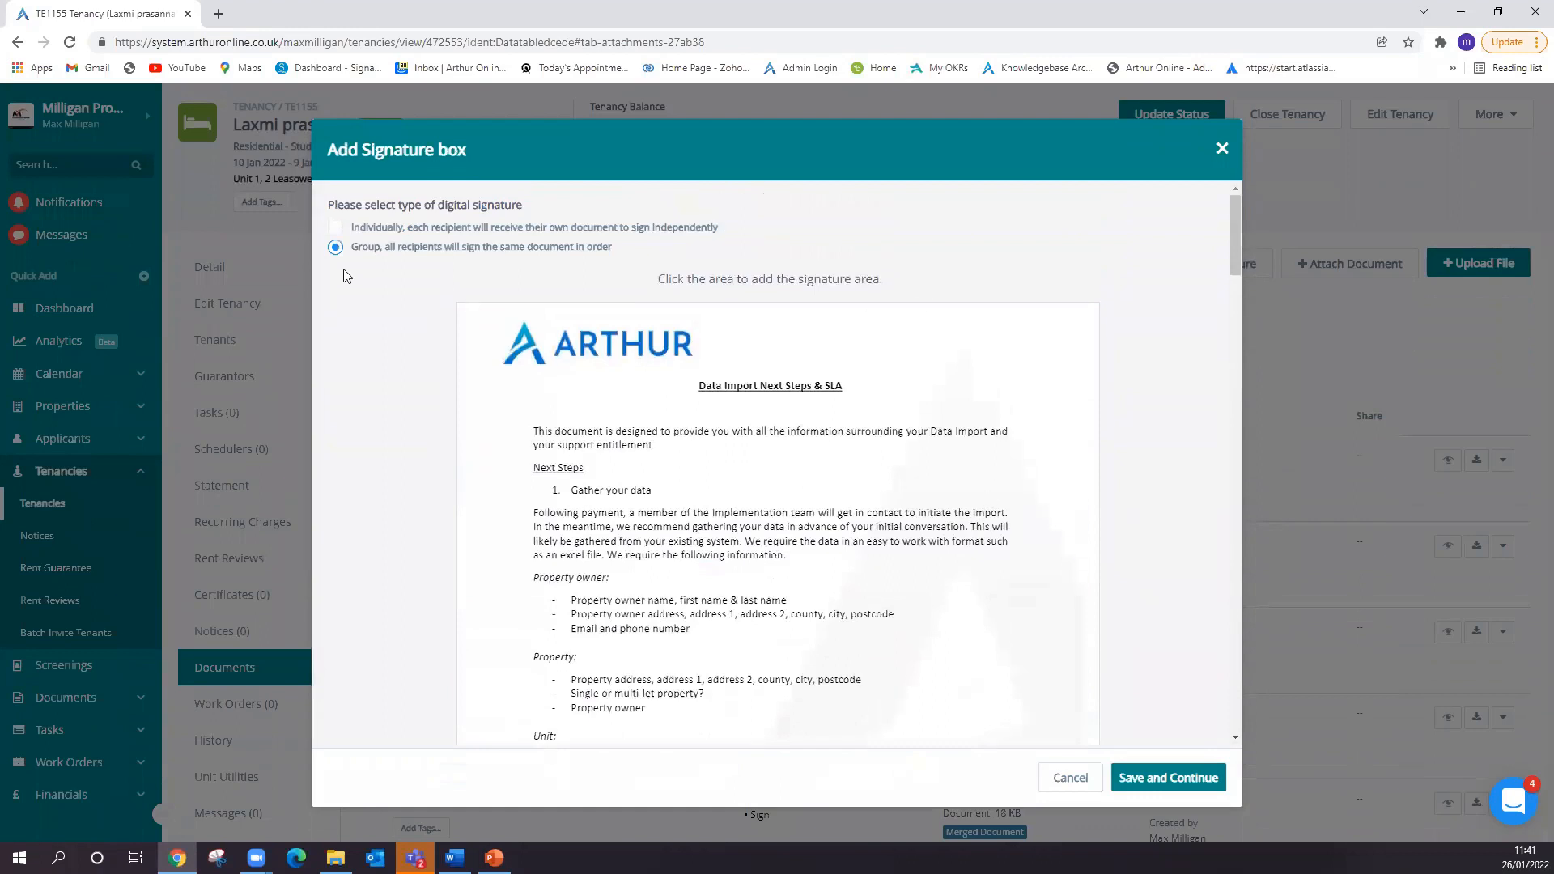
click(335, 227)
- Add a field of type Signature to the blank page near the document's end
scroll(666, 626, down, 1)
scroll(665, 625, down, 20)
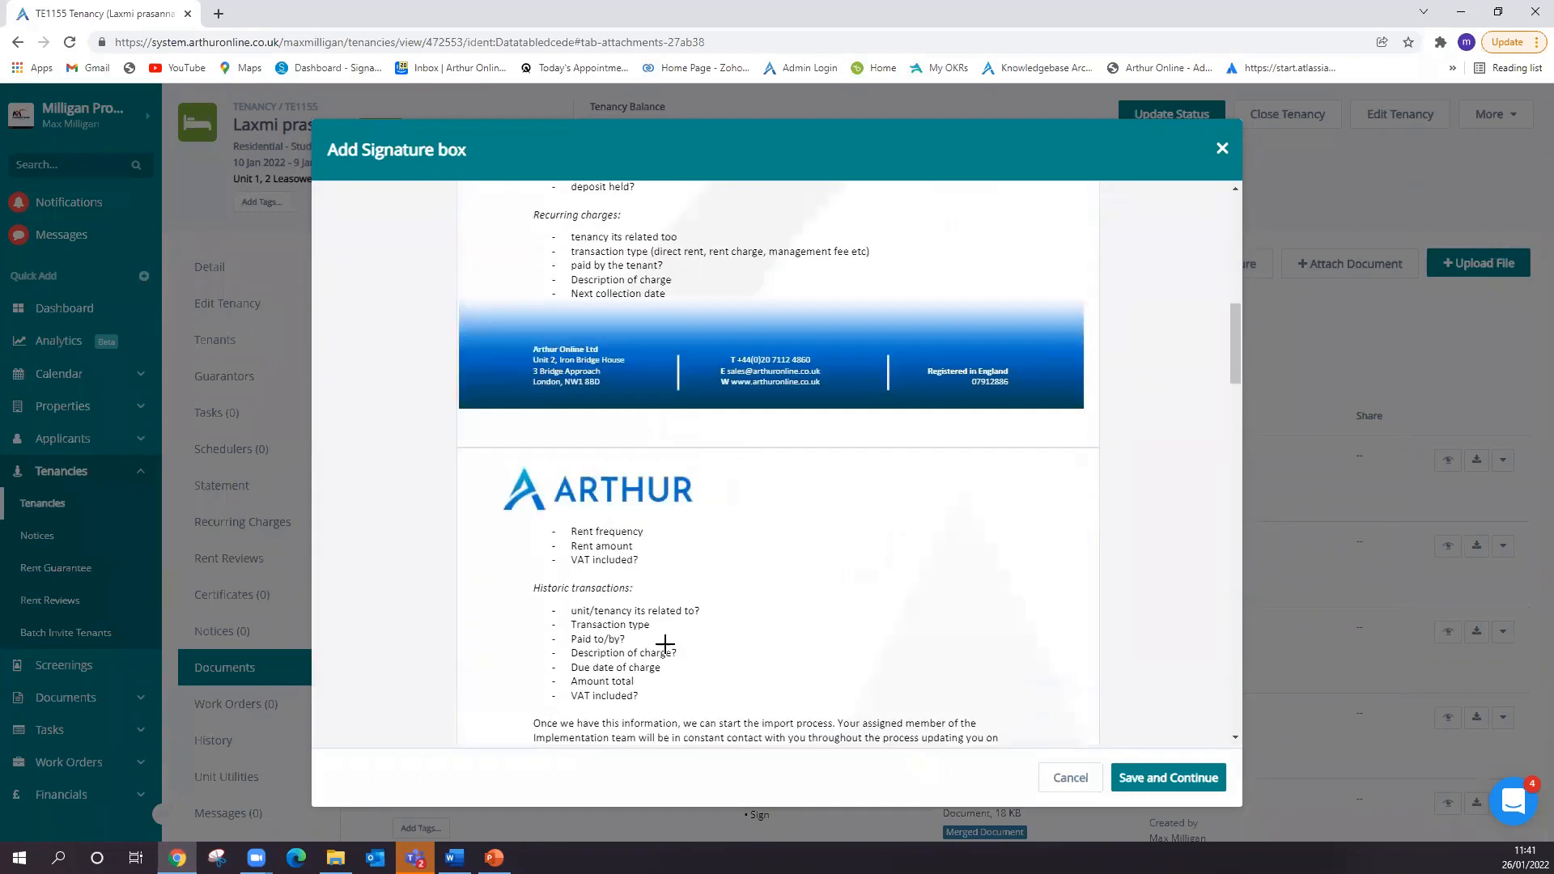
scroll(654, 620, down, 2)
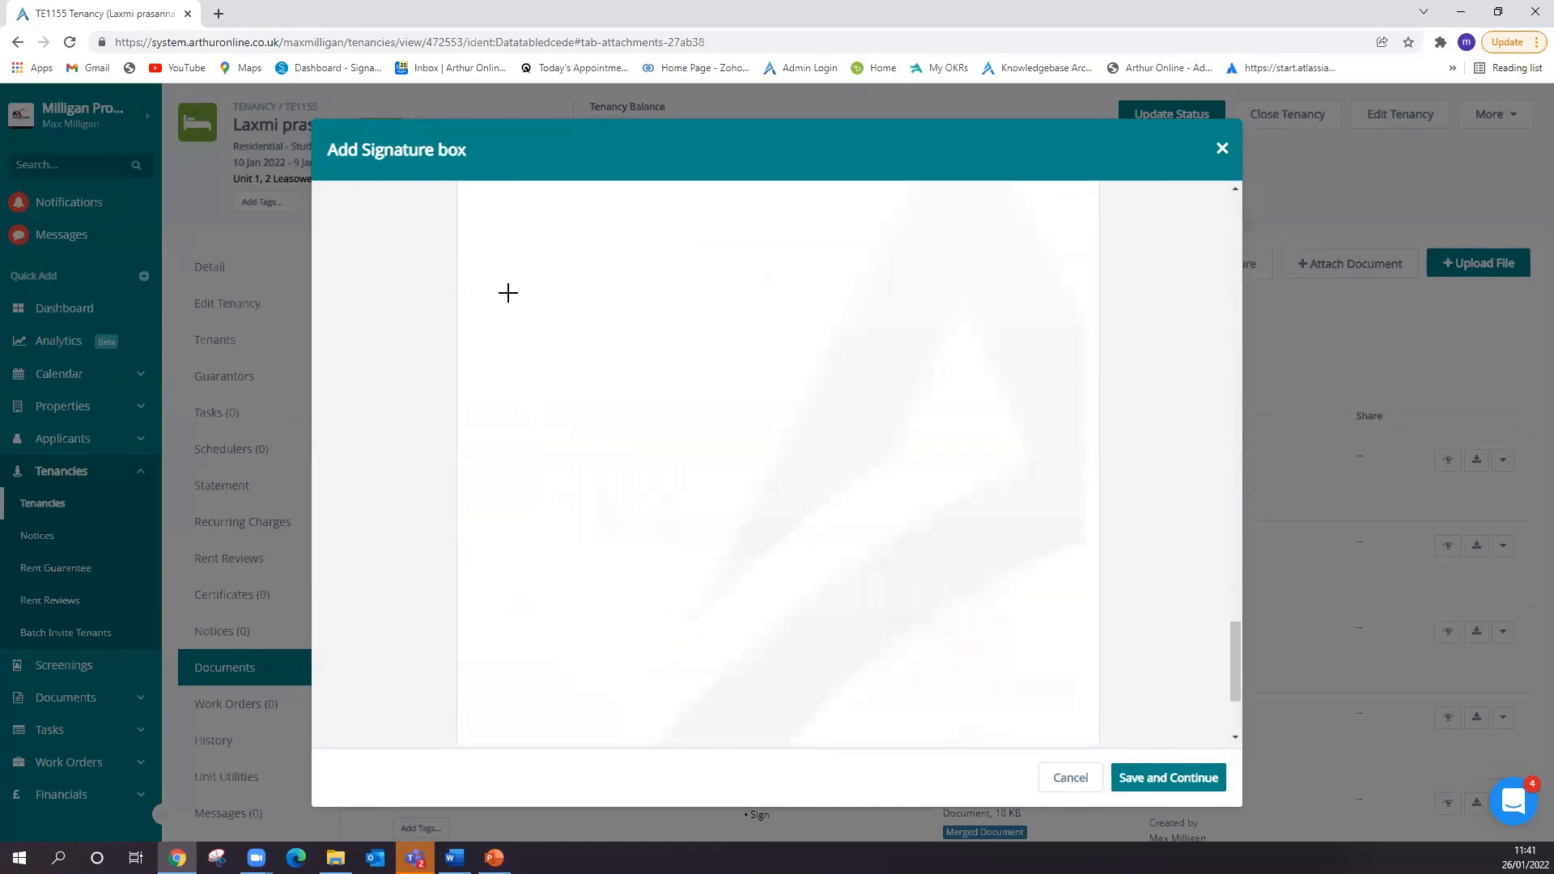
click(692, 367)
click(1074, 293)
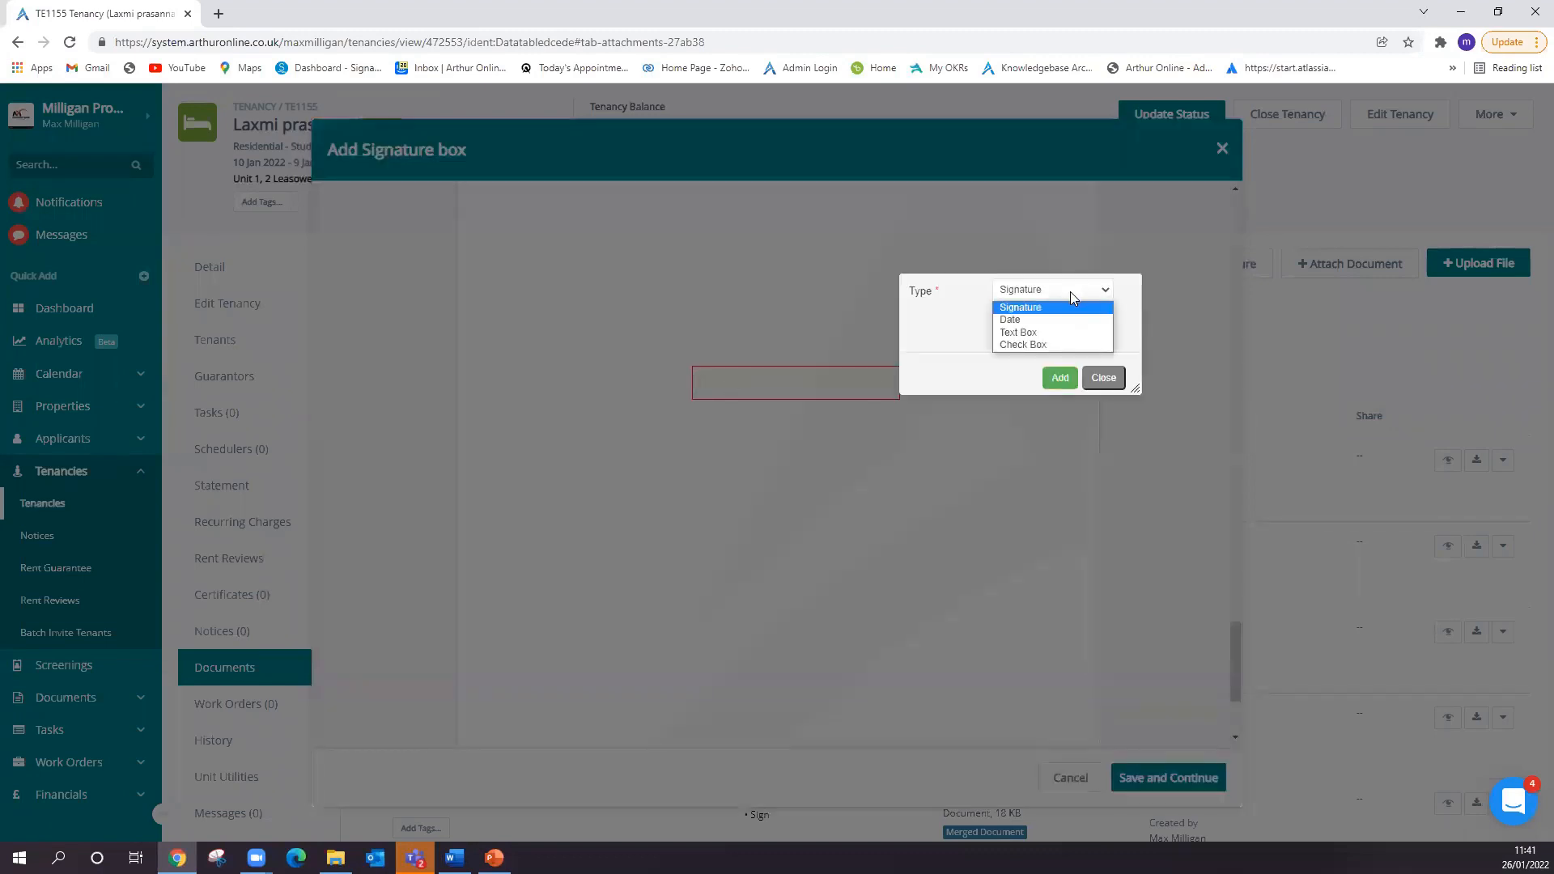
click(1055, 309)
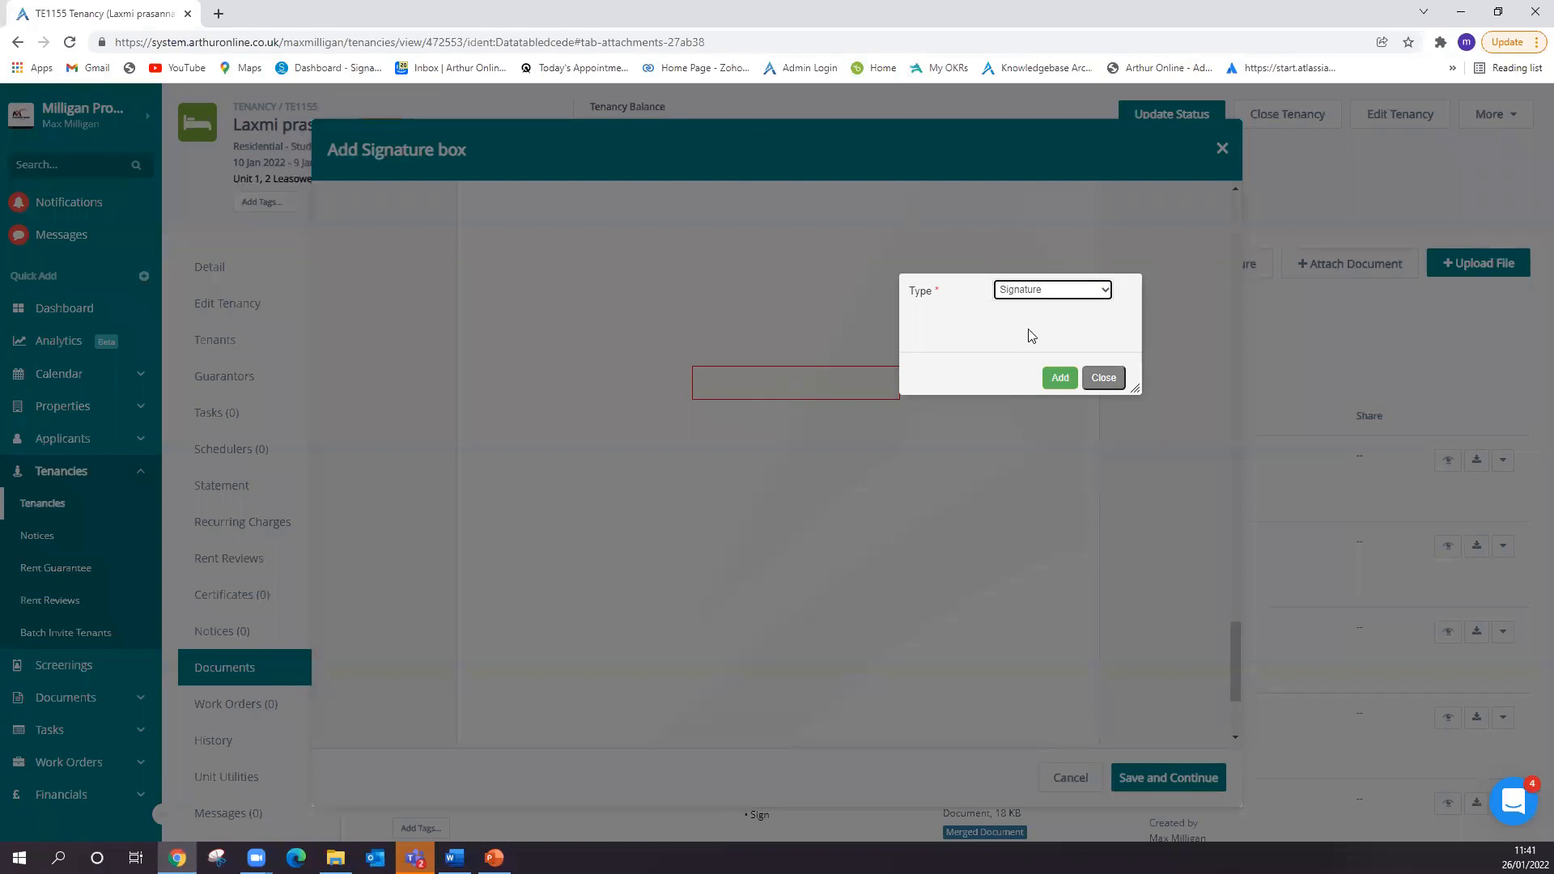
click(1060, 377)
- Try to save the signature field and continue, and close the signature request without finishing it
click(1163, 778)
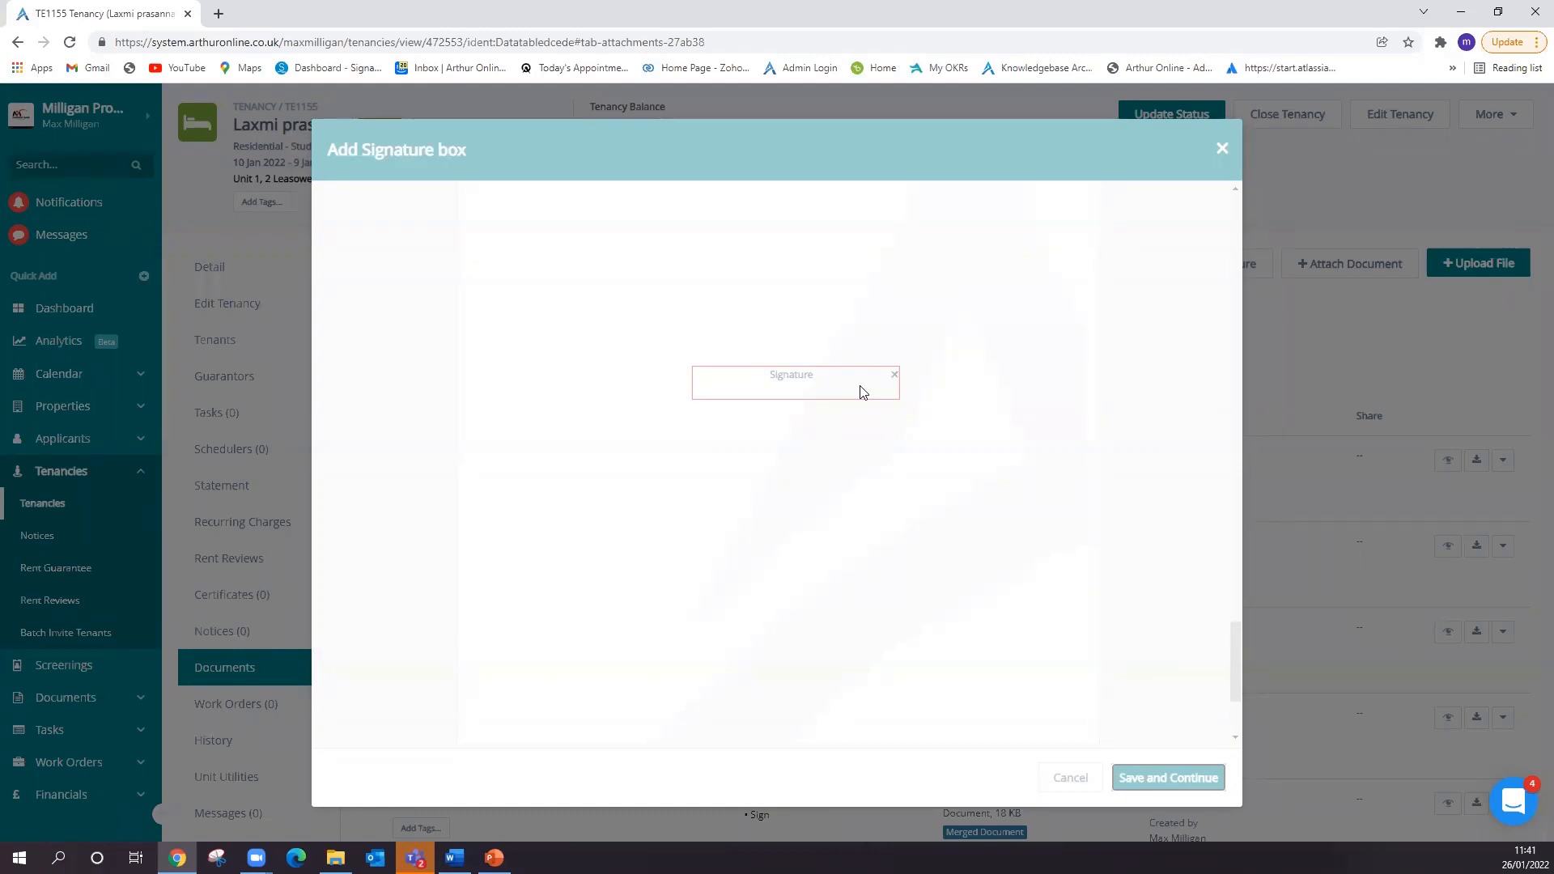
click(1322, 295)
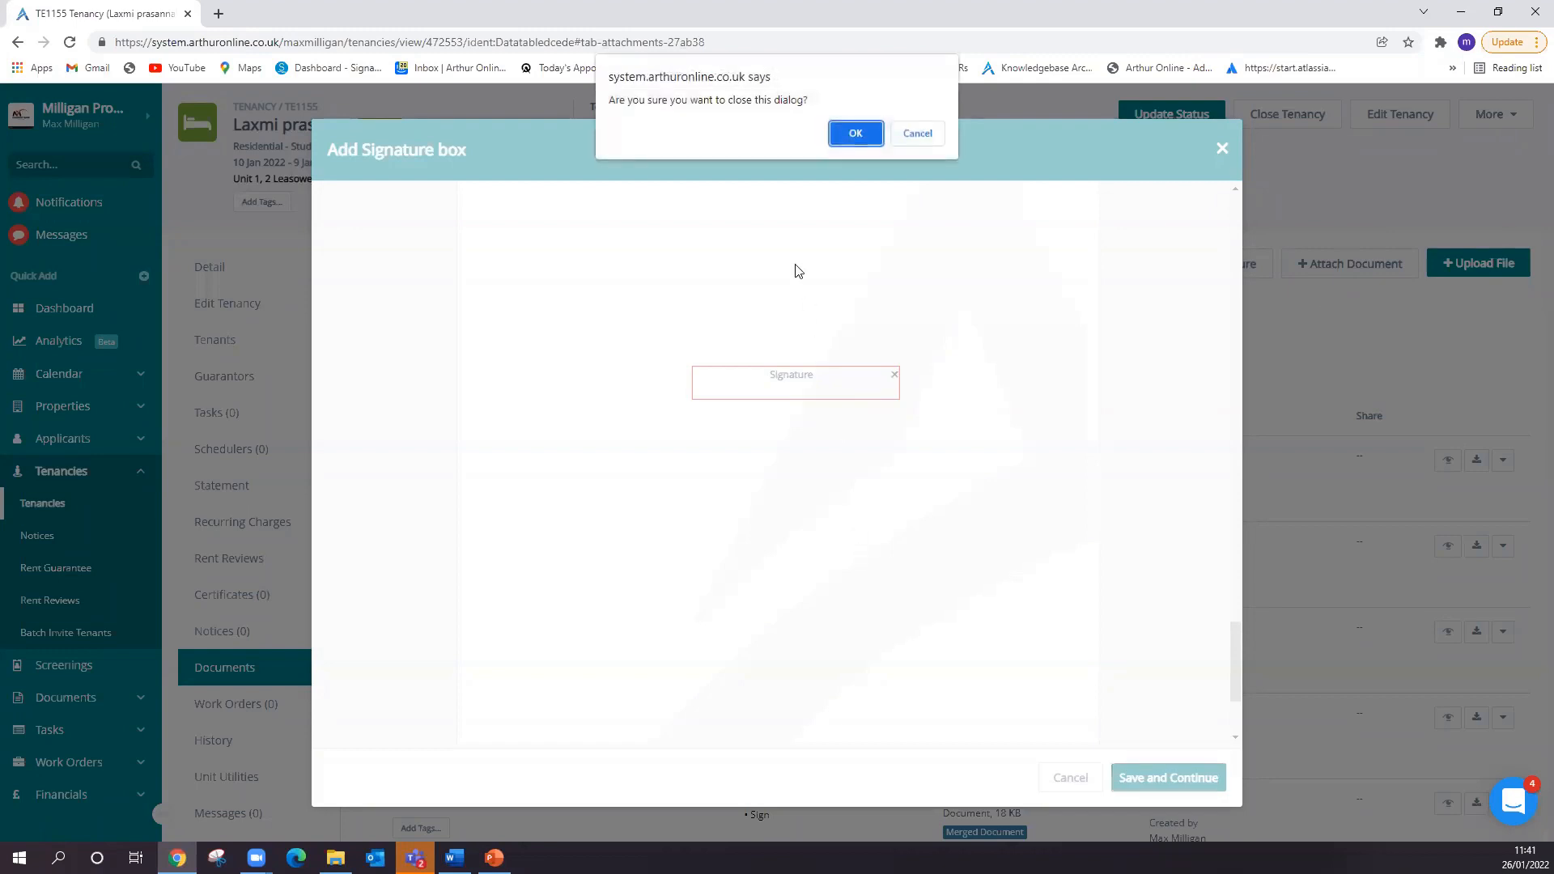
click(855, 134)
- Start a new digital signature request for WelcomDoc .pdf
click(1188, 267)
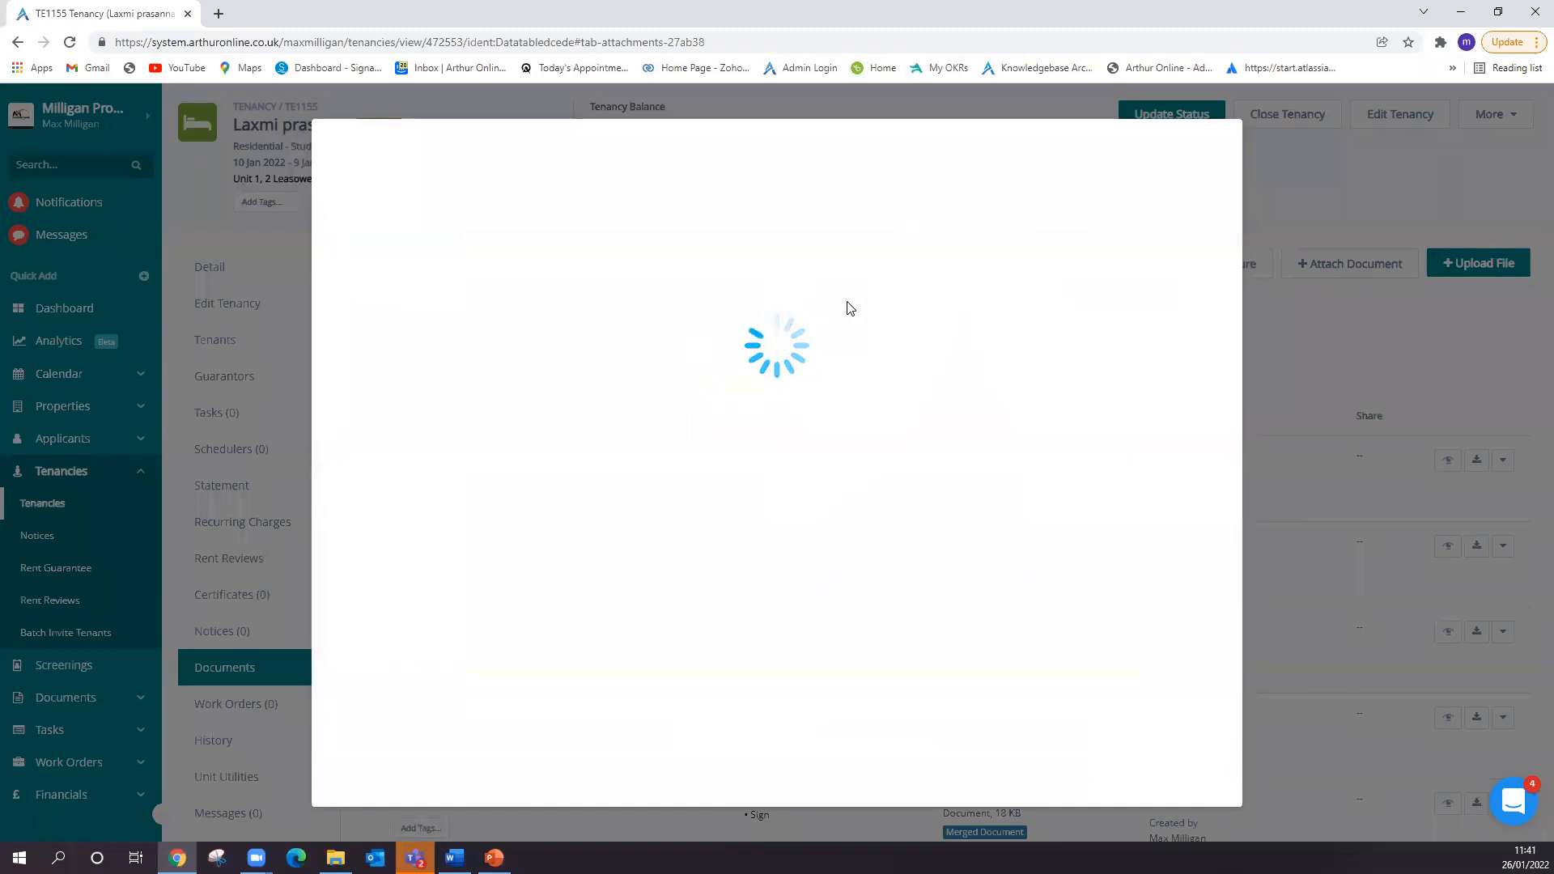
click(492, 232)
click(437, 260)
click(1196, 778)
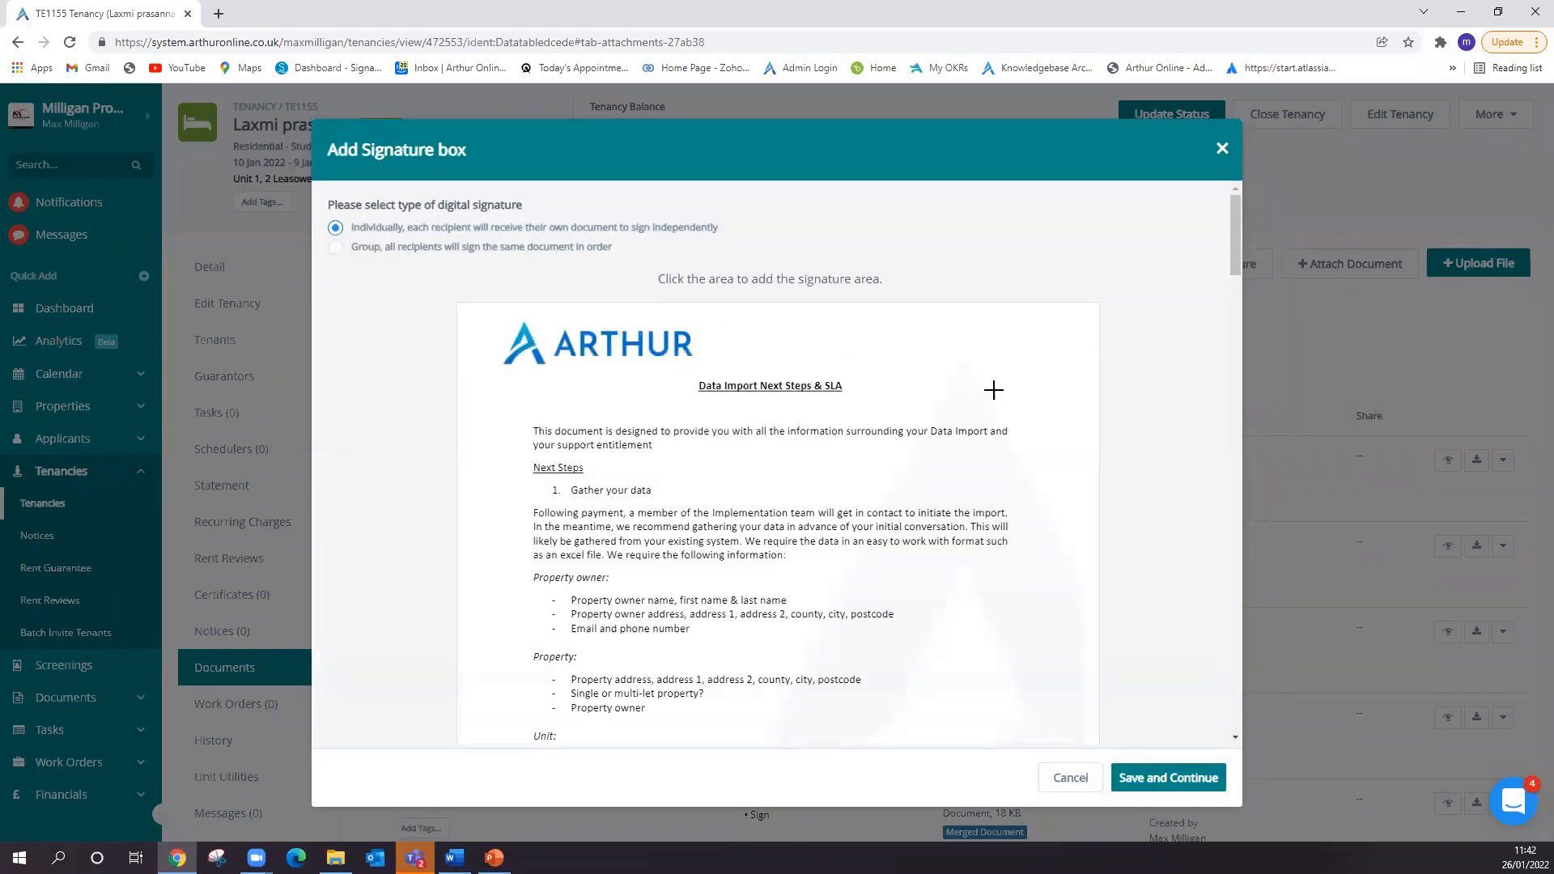
- Place a signature field beside the first page's "Data Import Next Steps & SLA" heading and save it to continue
click(994, 390)
click(1158, 398)
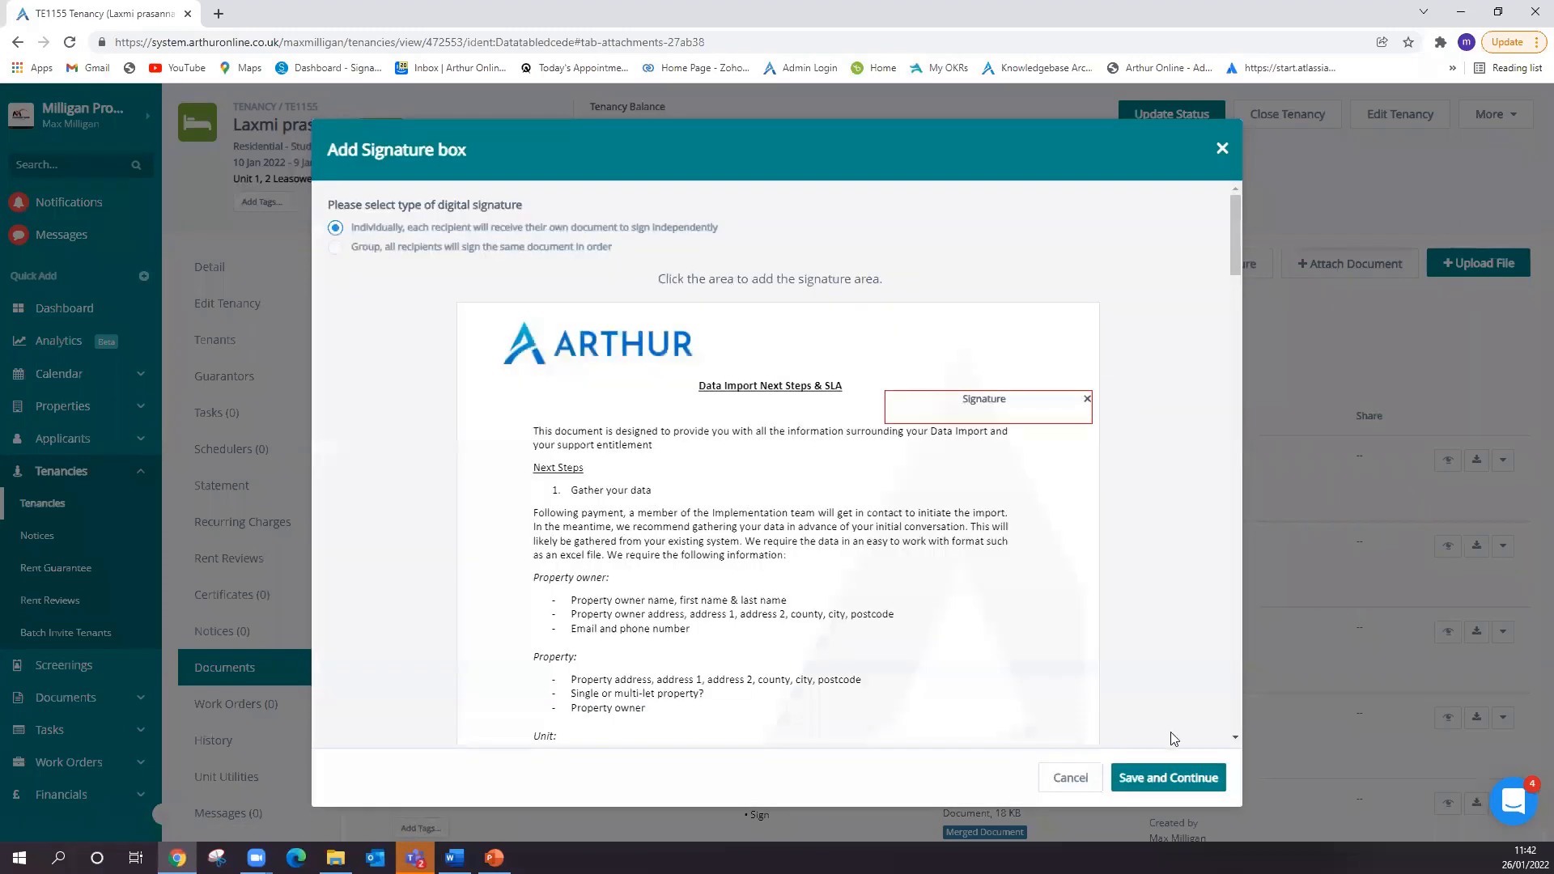
click(1176, 779)
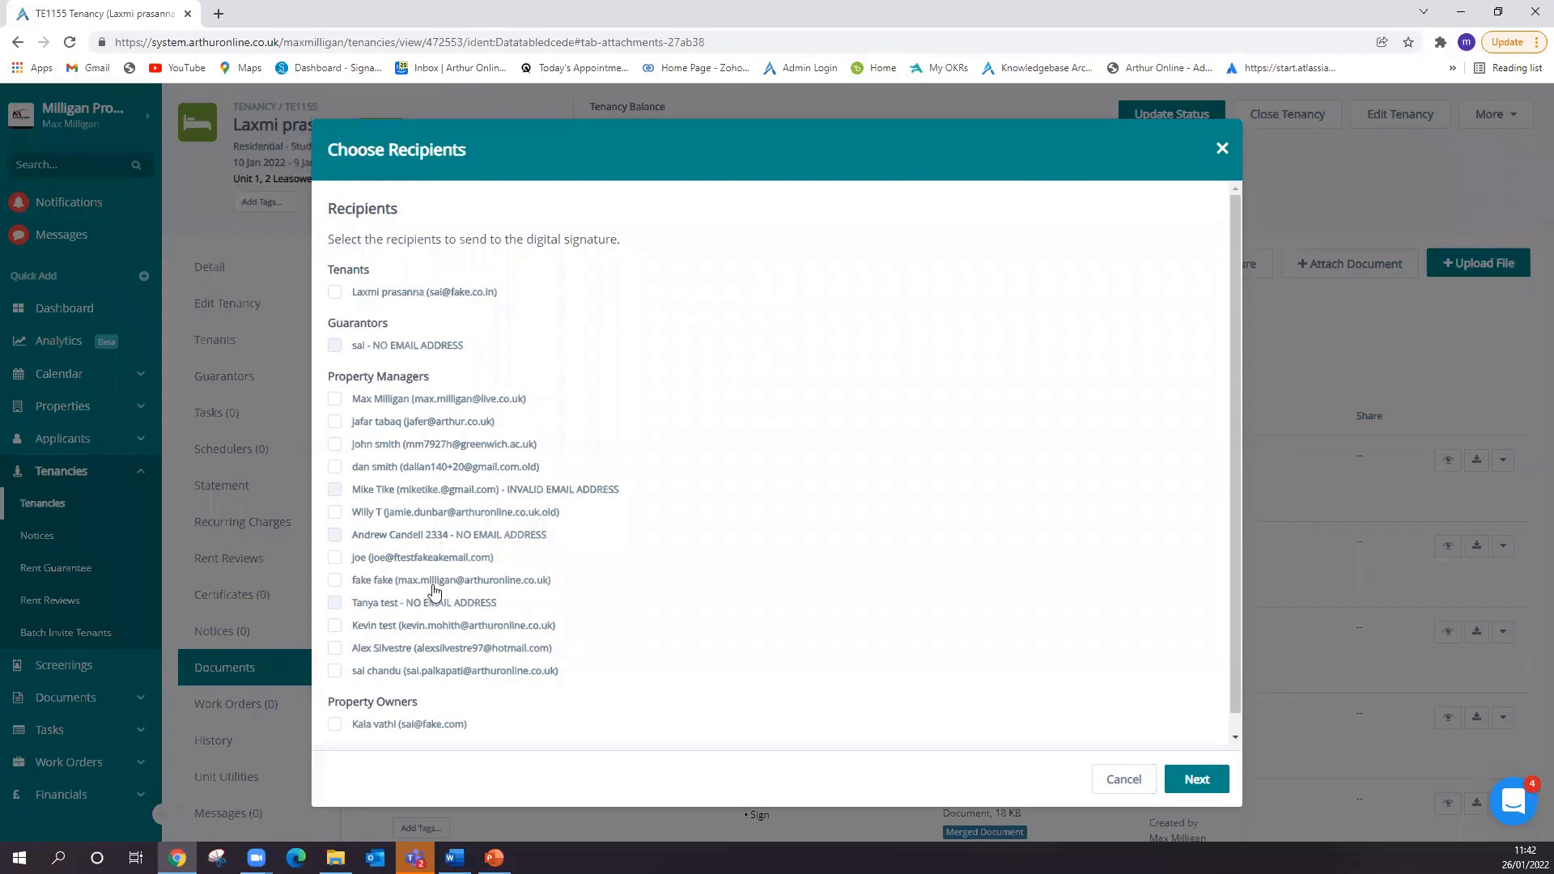
- Select only the tenant as recipient of the signature request and proceed to the attachments
click(406, 298)
click(403, 427)
click(371, 422)
click(1191, 779)
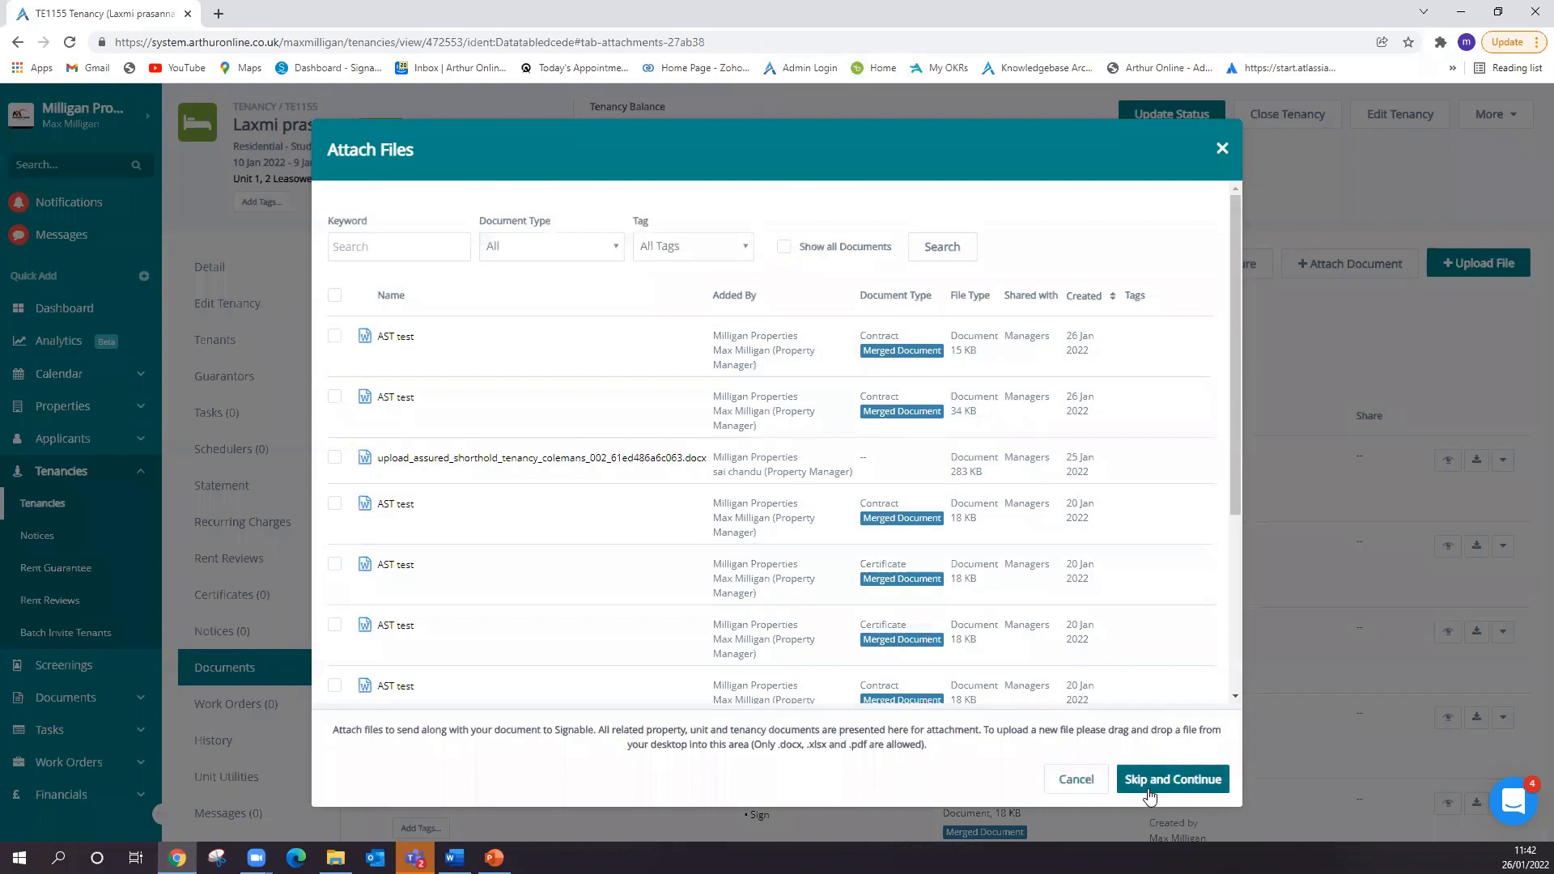
- Skip the attachments, accept the default email text, and close the signature request at the confirmation stage without sending it
click(1153, 789)
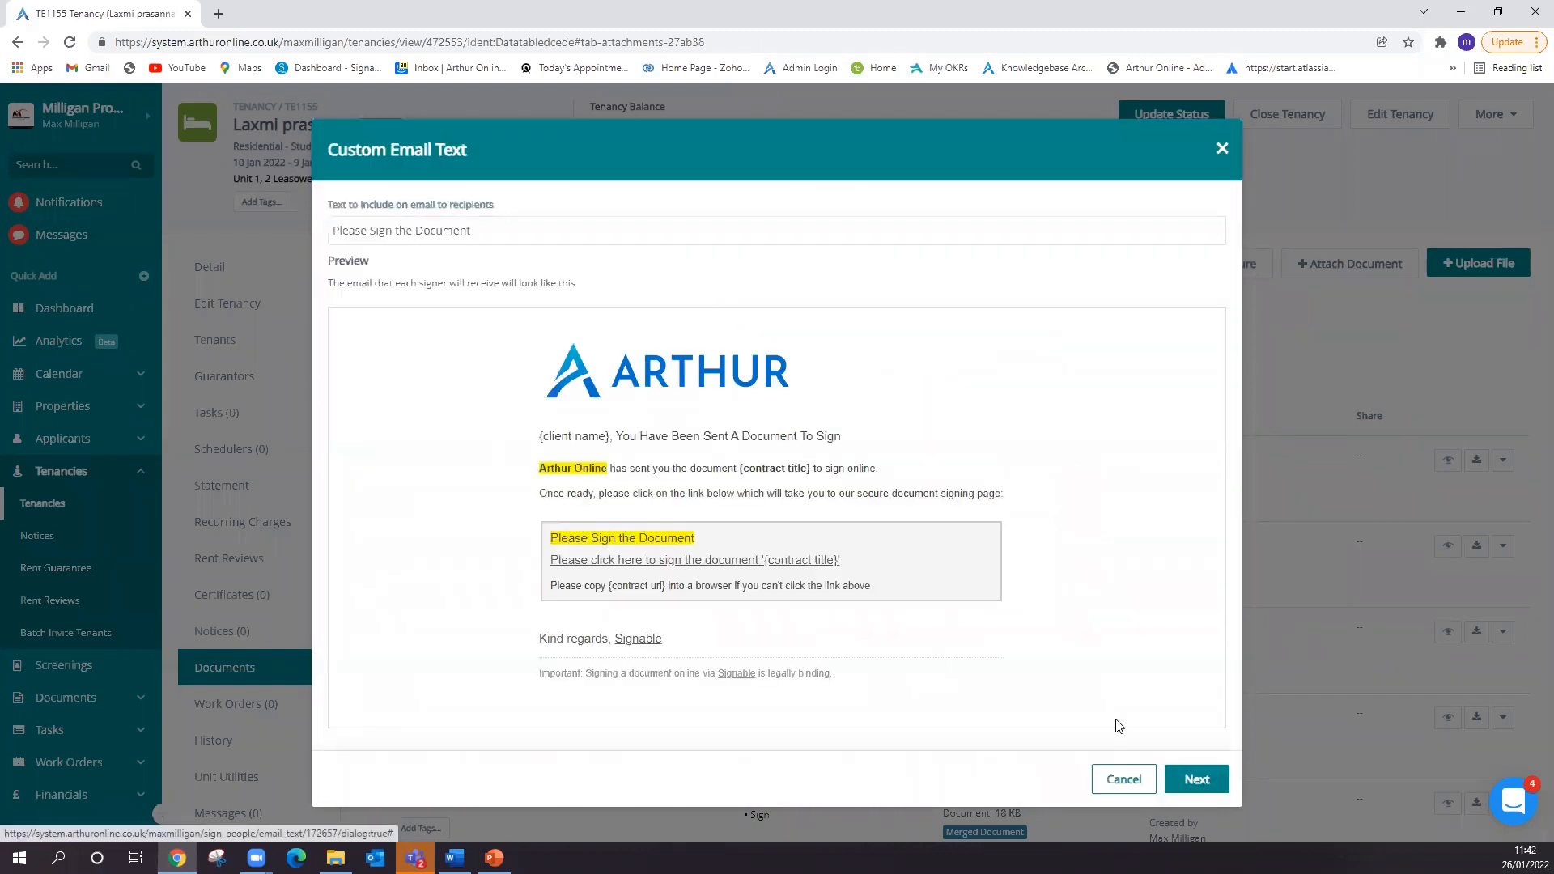
click(1193, 780)
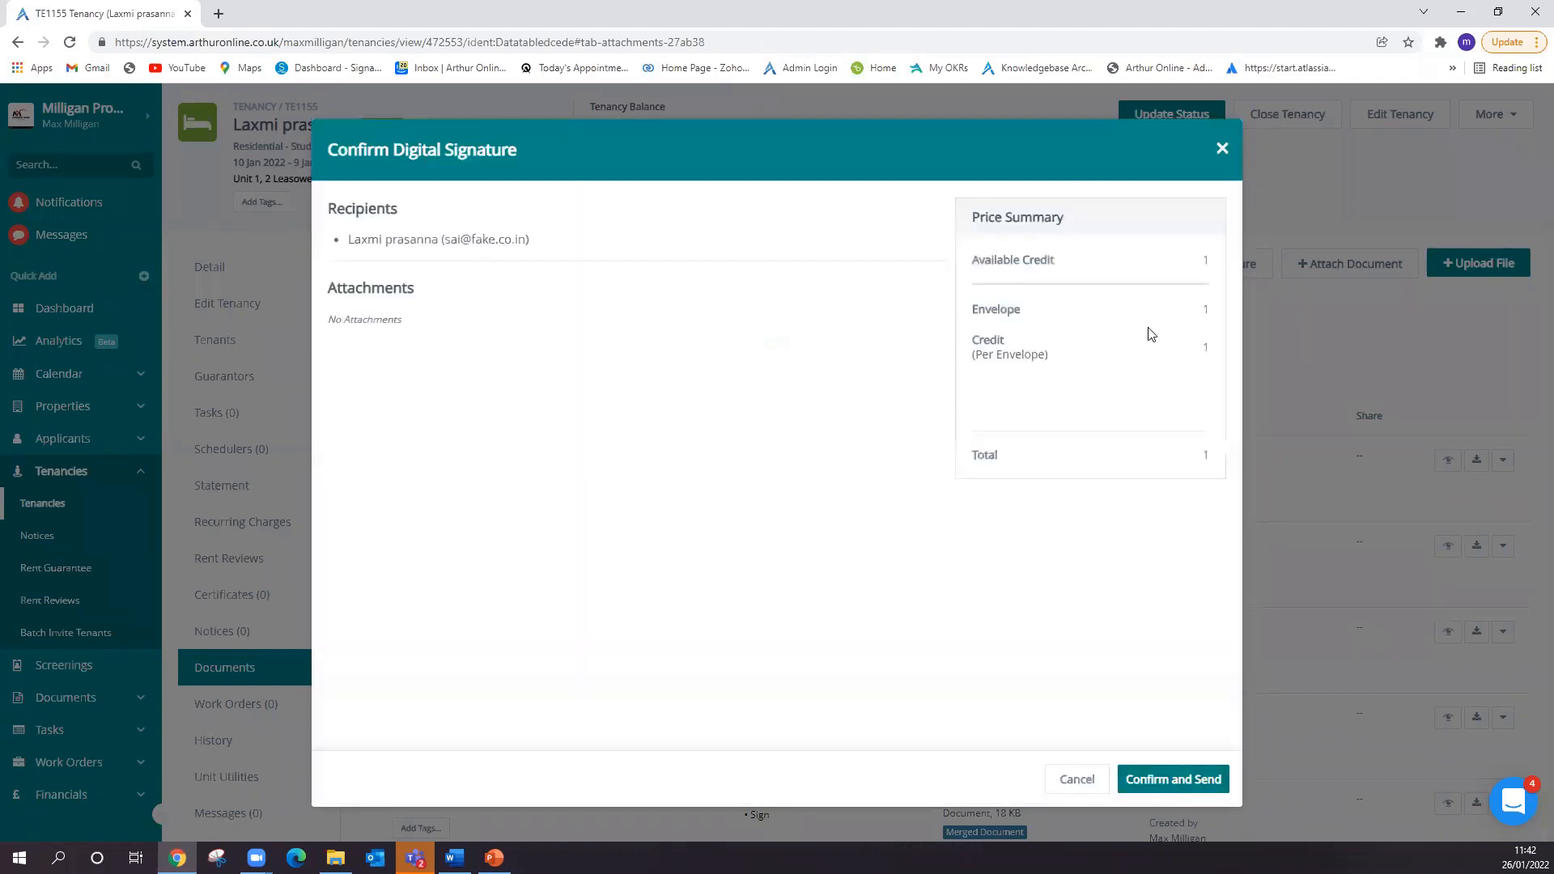
click(1222, 148)
click(873, 134)
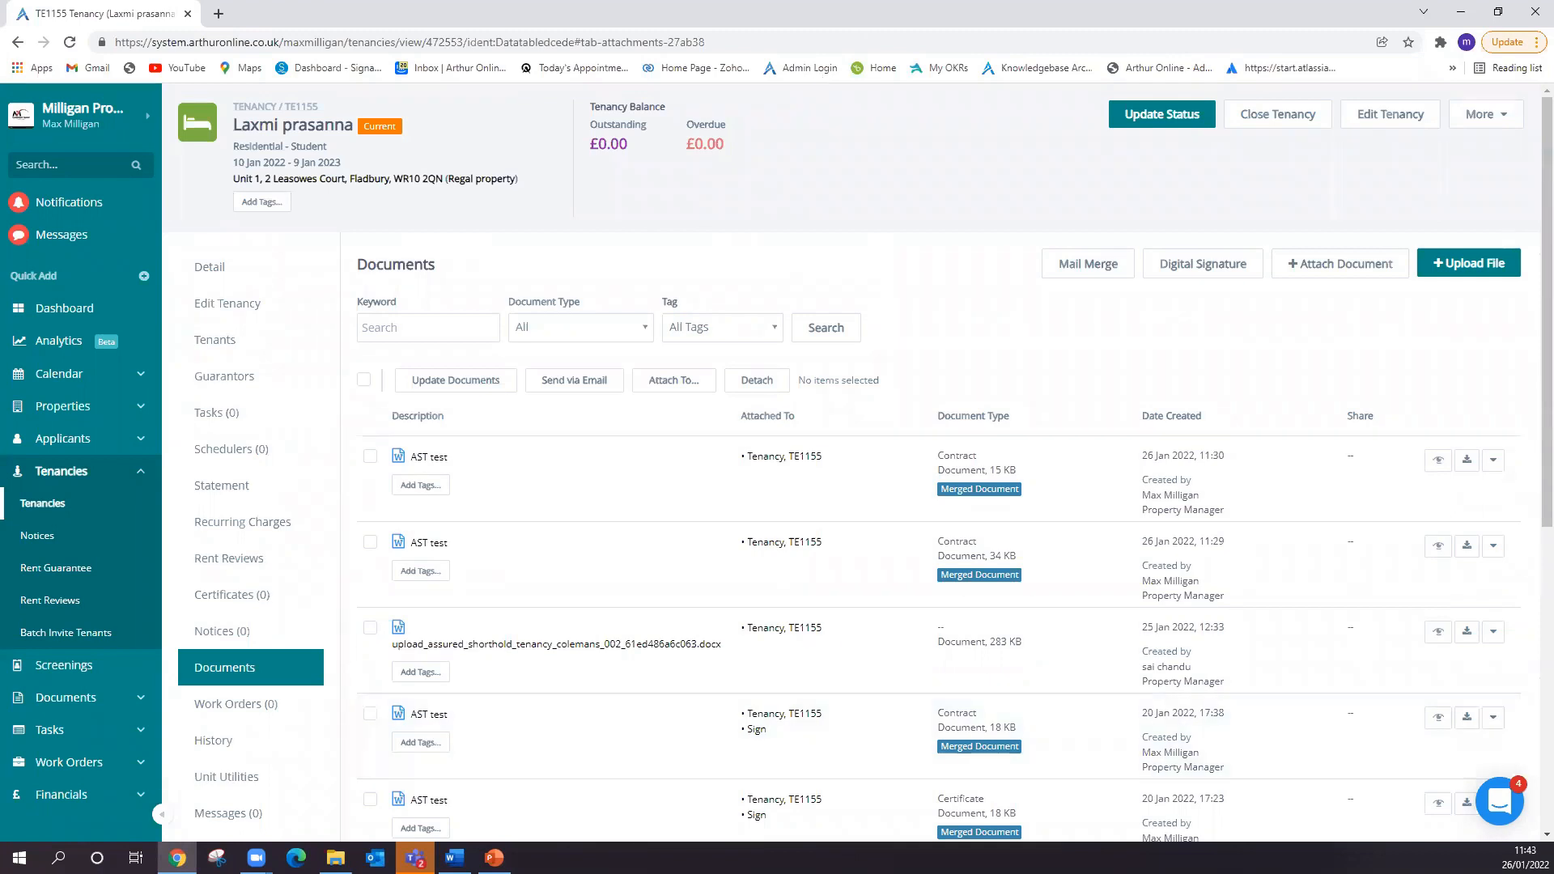
- Switch to the PowerPoint slide "Tracking Digital Signatures and Viewing the final document"
key(alt+Tab)
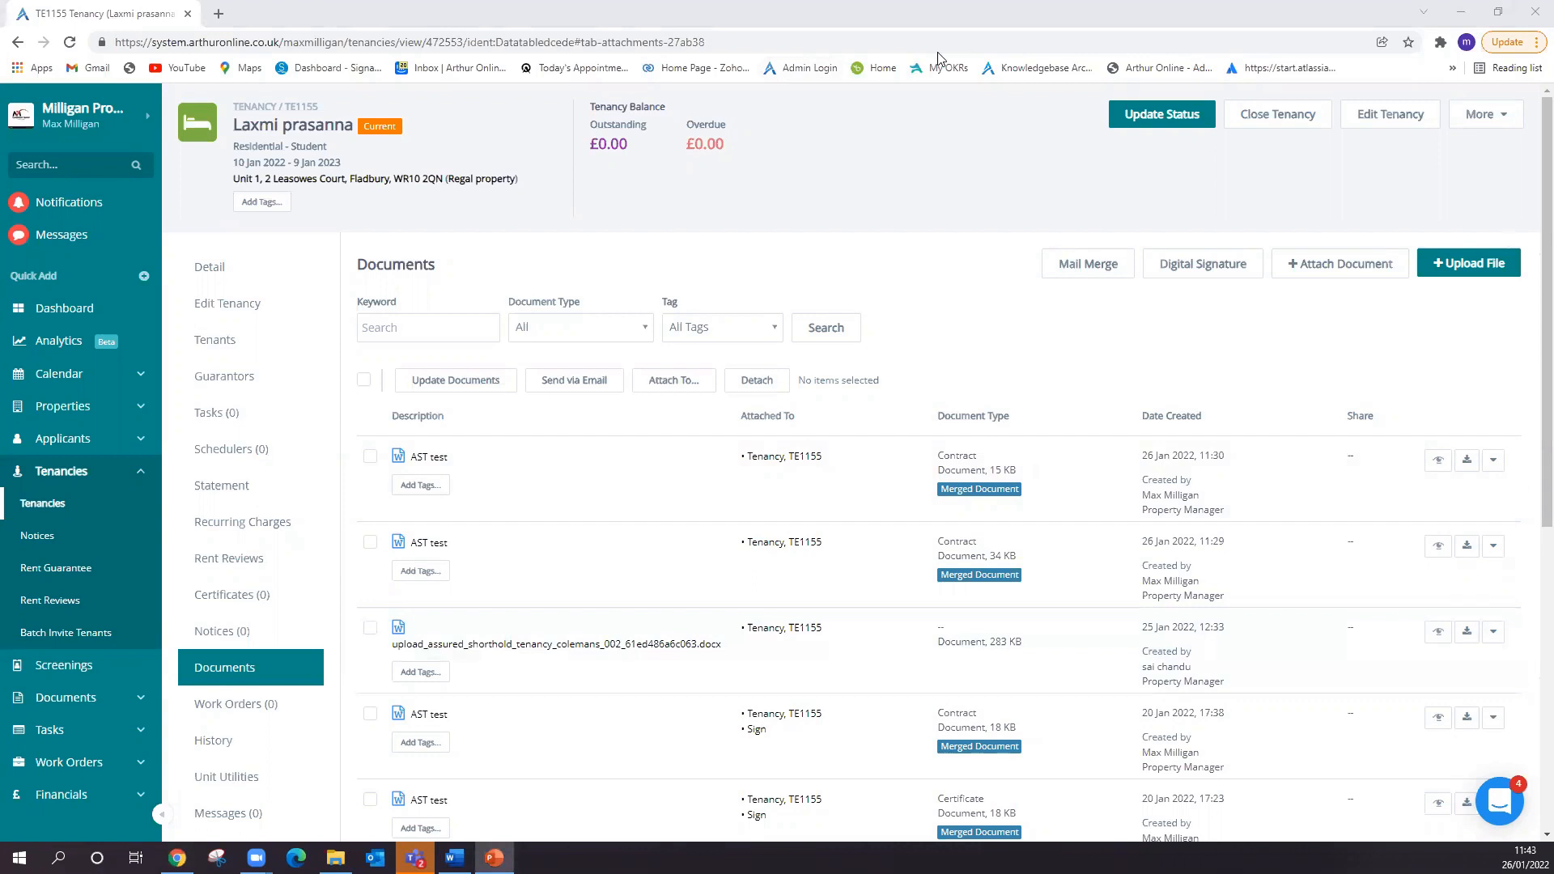
key(alt+Tab)
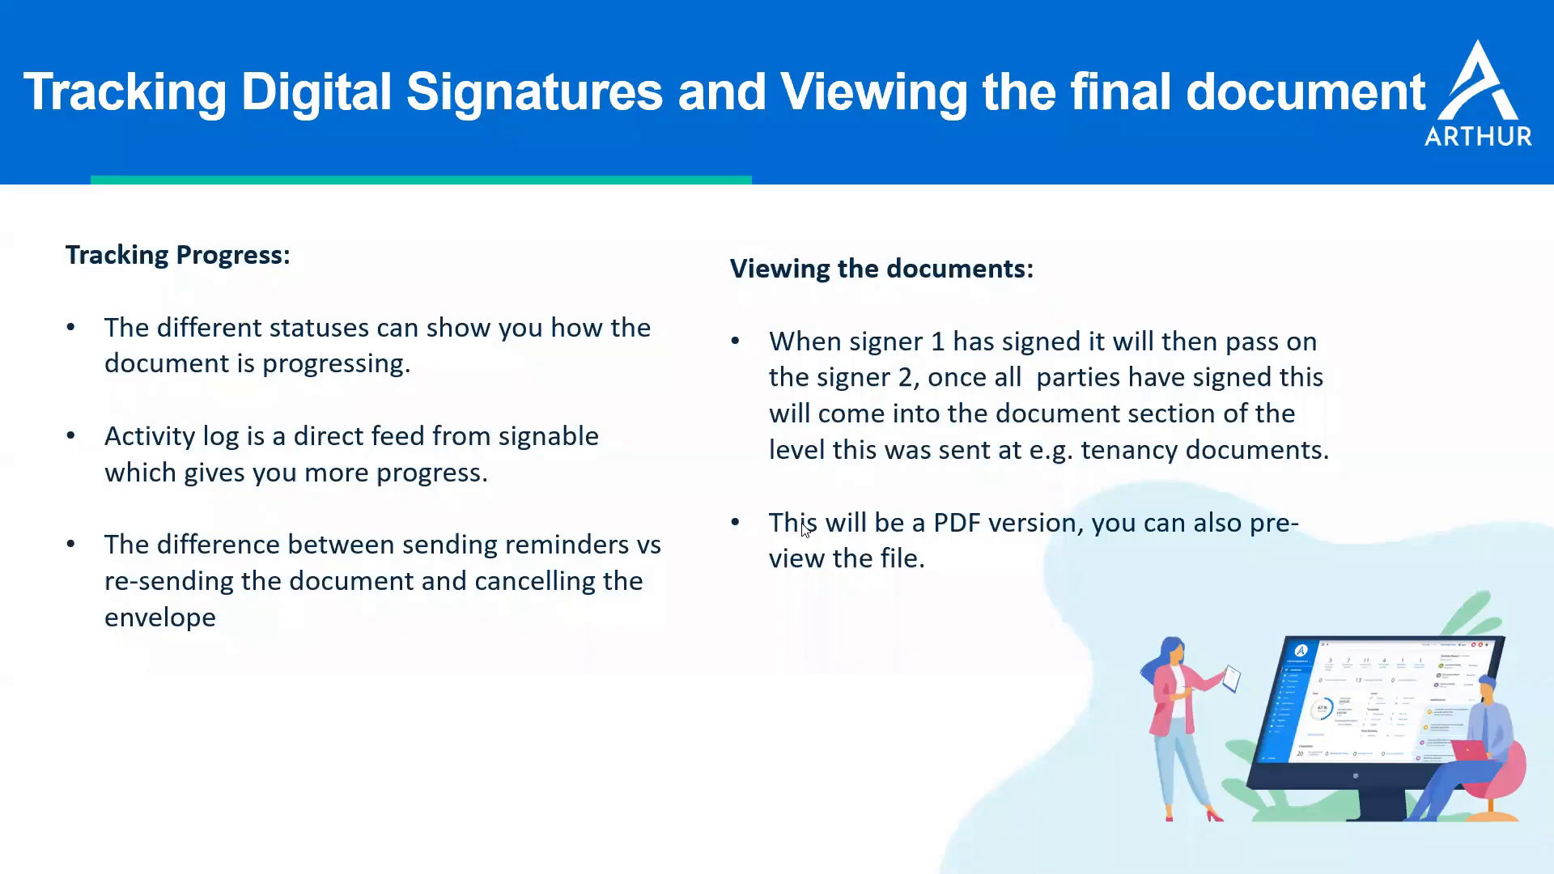
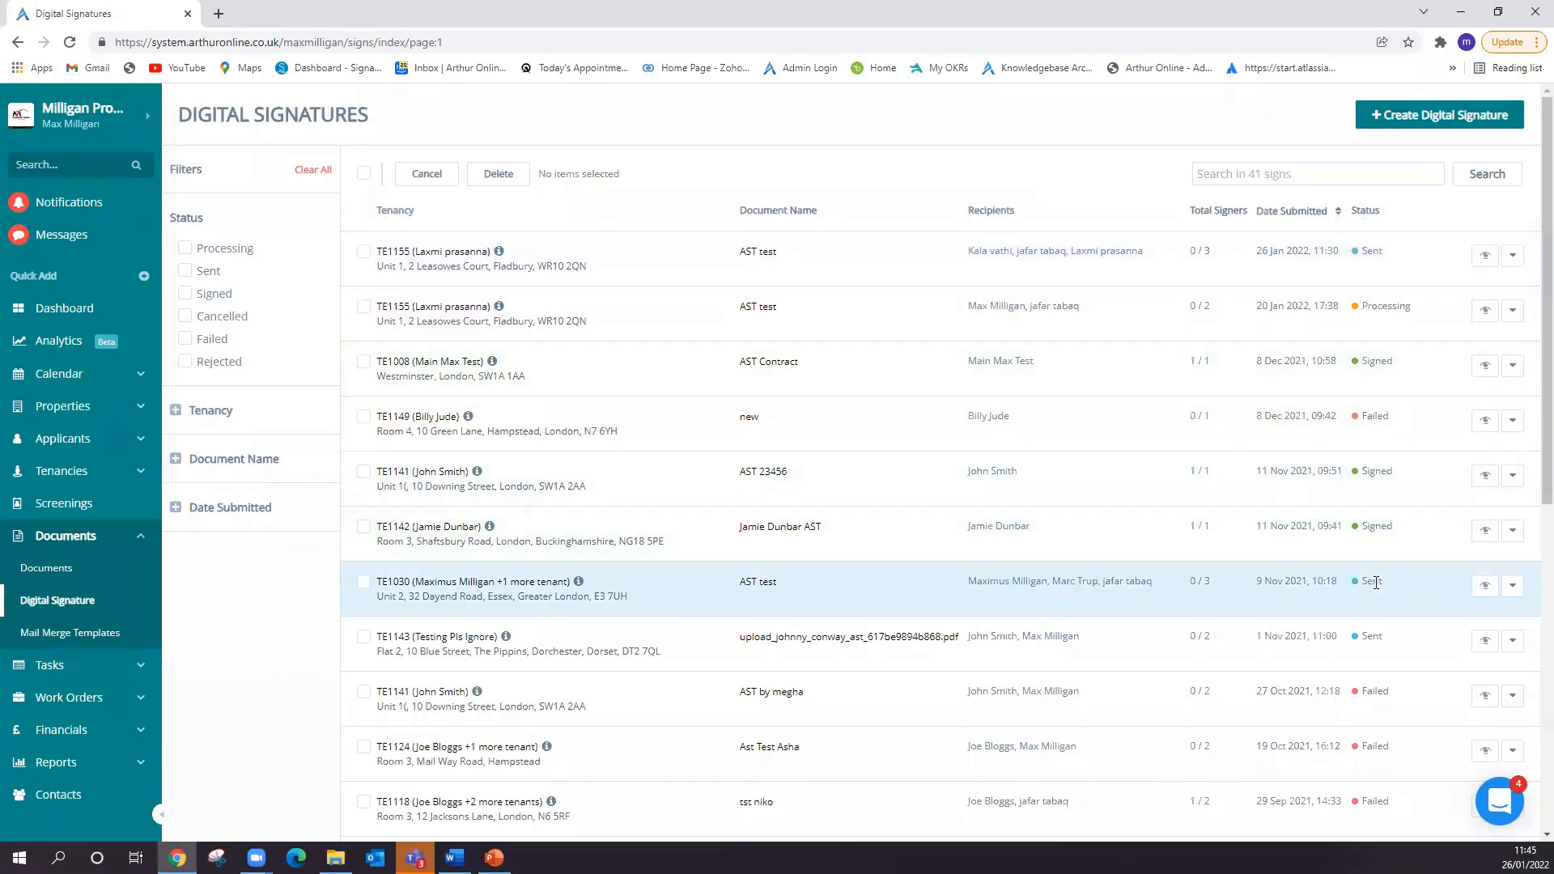
- Check the signers and the first signer's available actions for the AST test request submitted on 20 Jan 2022, then close the list
click(1483, 311)
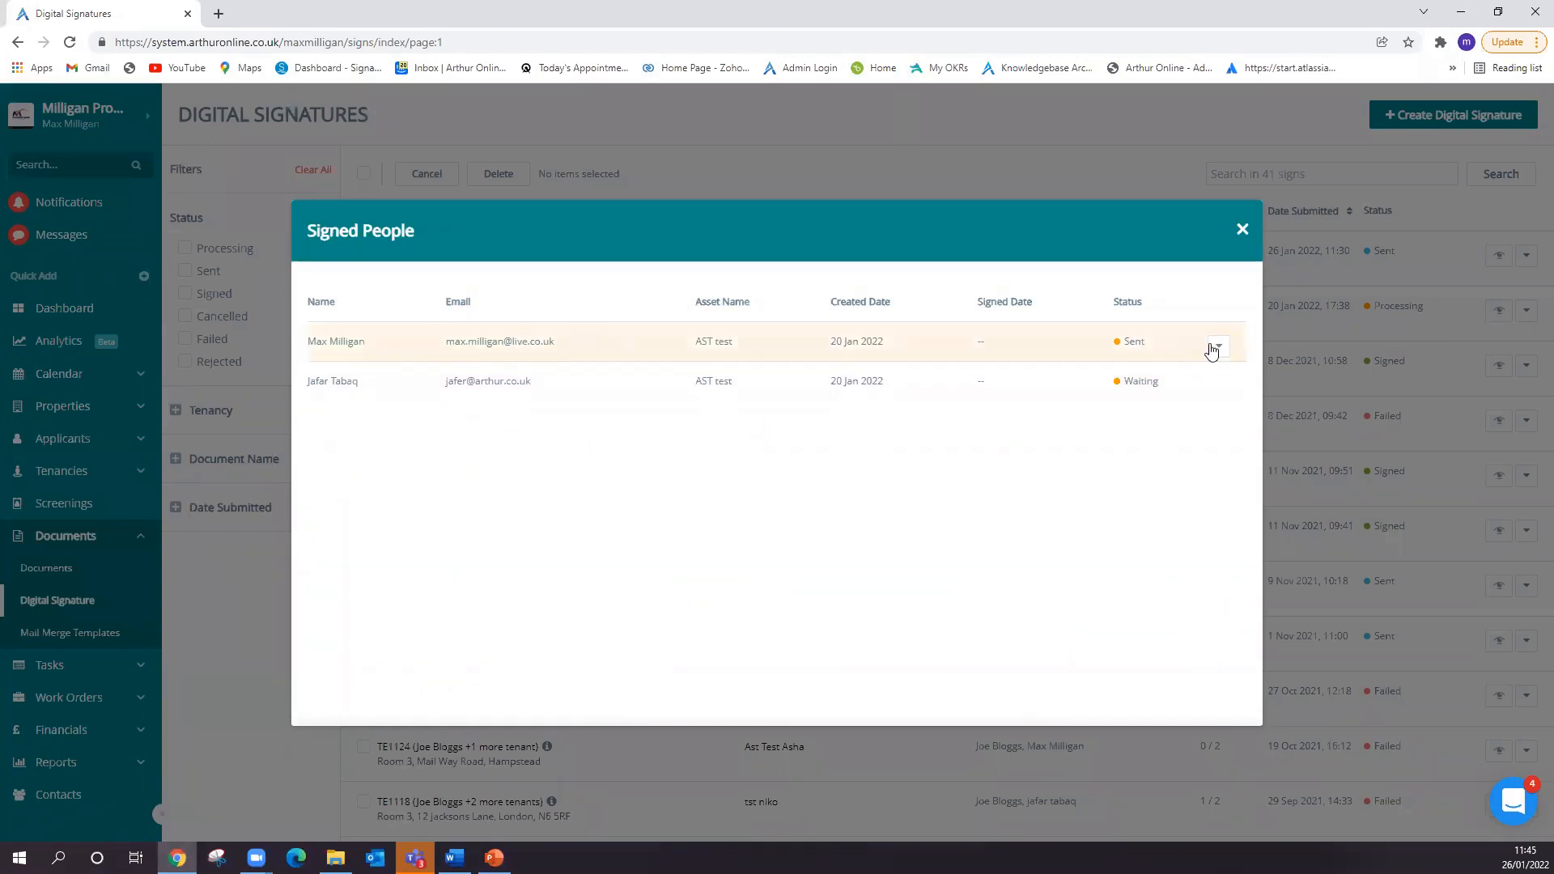
click(1219, 347)
click(1172, 331)
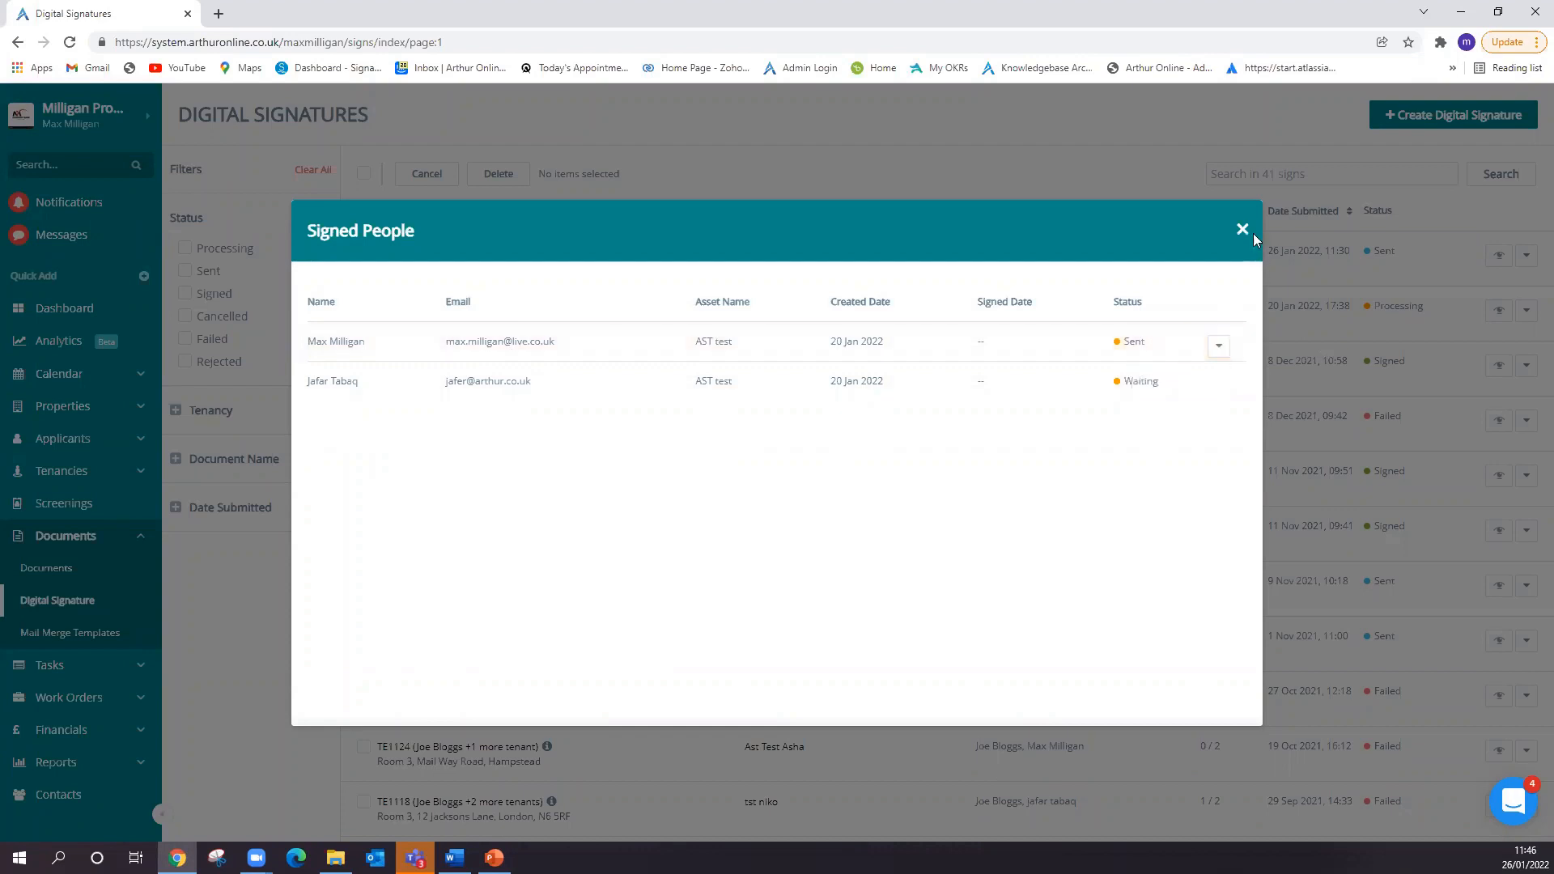
click(1243, 230)
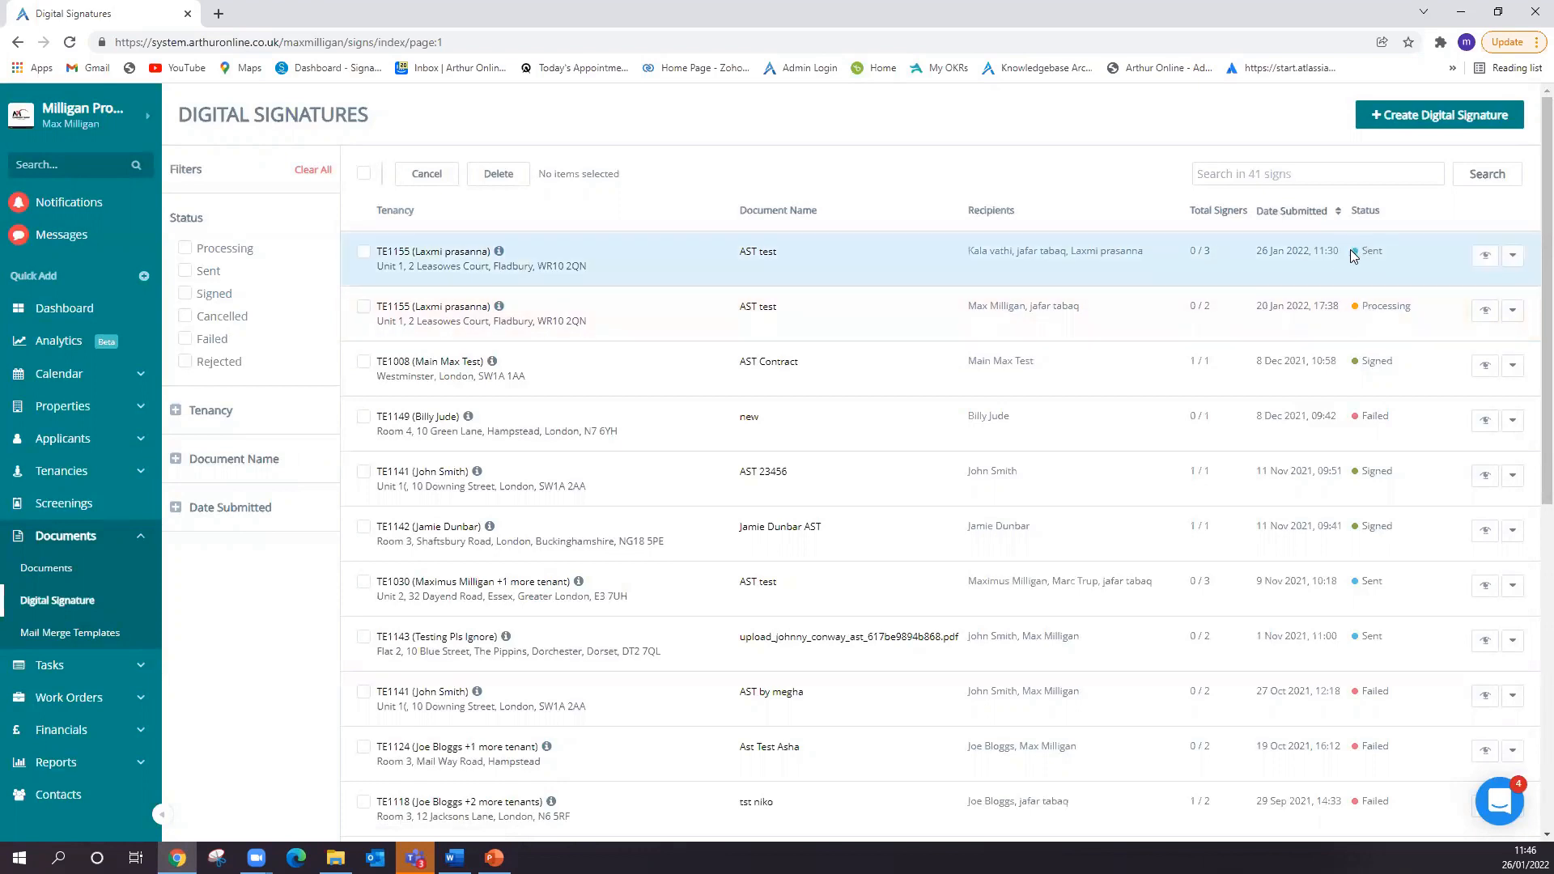
- Review the signers of the AST test request submitted on 26 Jan 2022, highlighting the first signer's status
click(1485, 255)
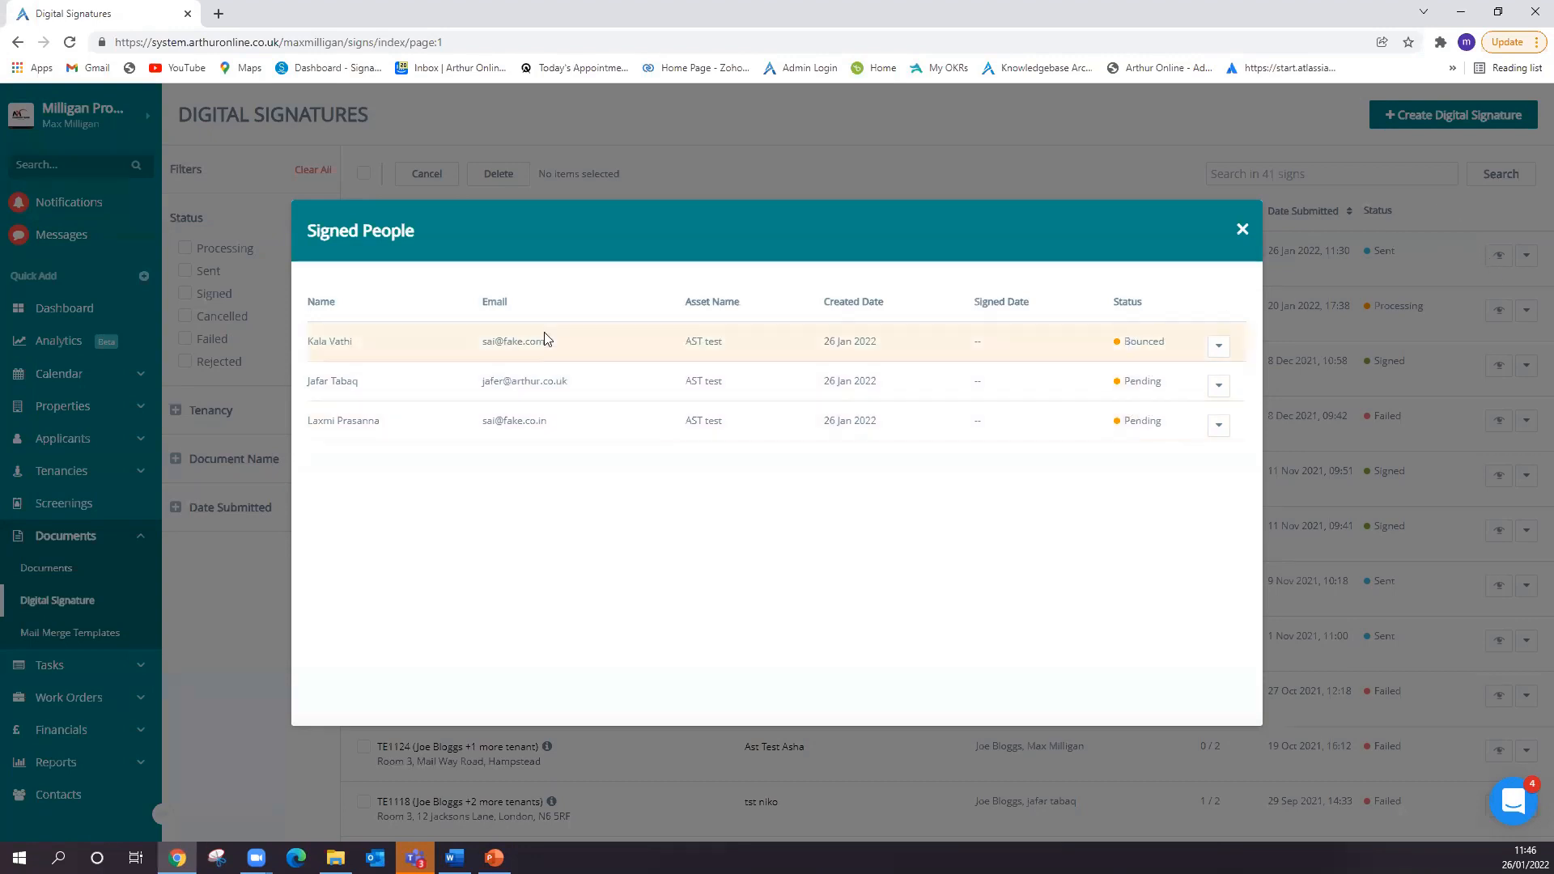
double_click(1159, 340)
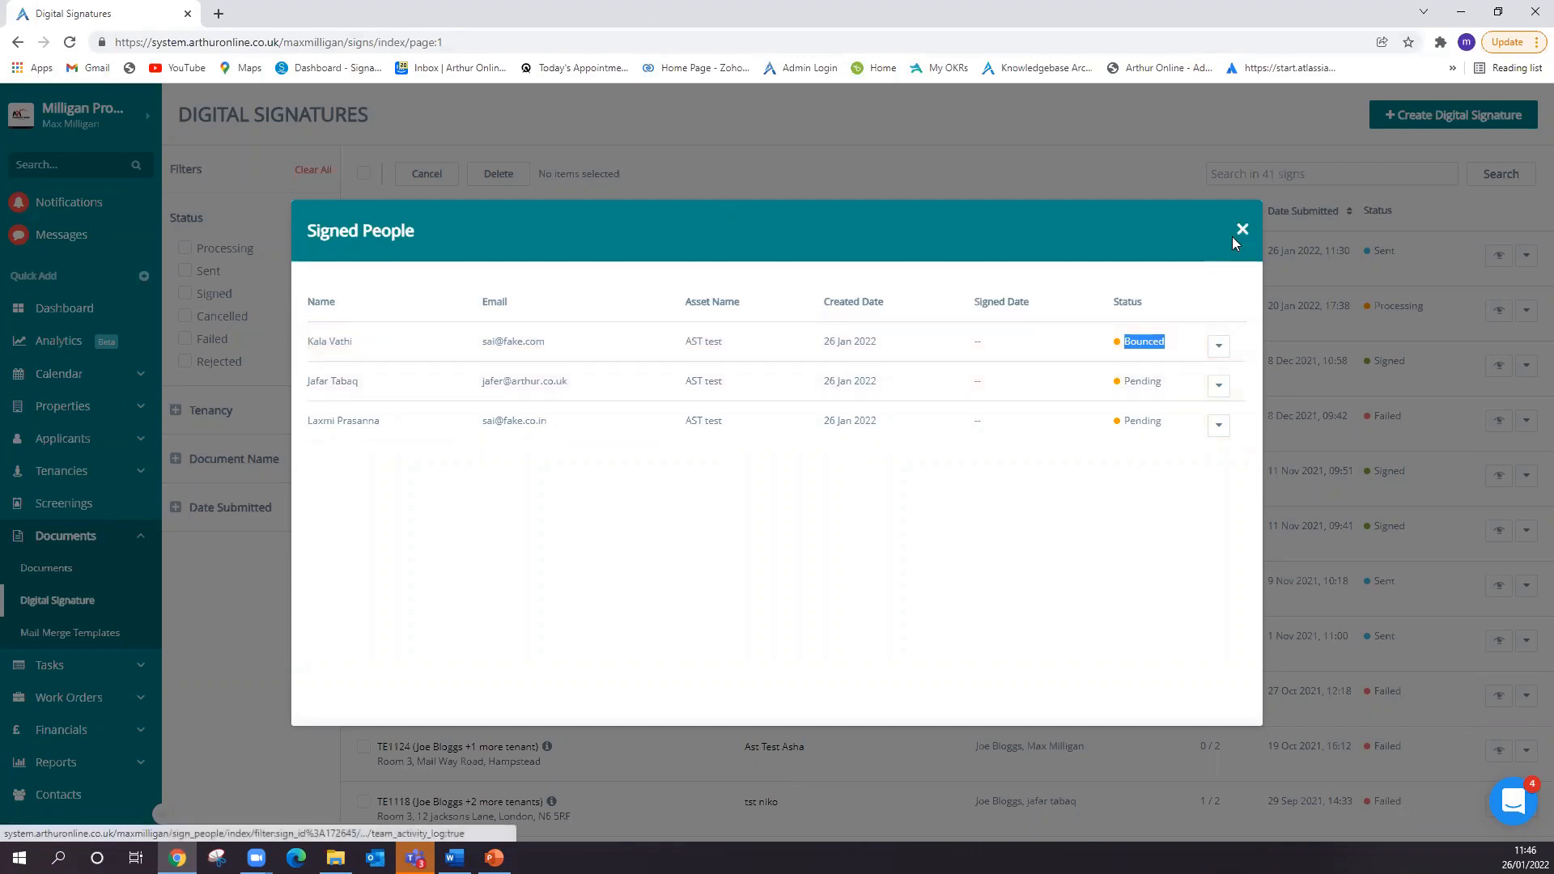
click(1240, 232)
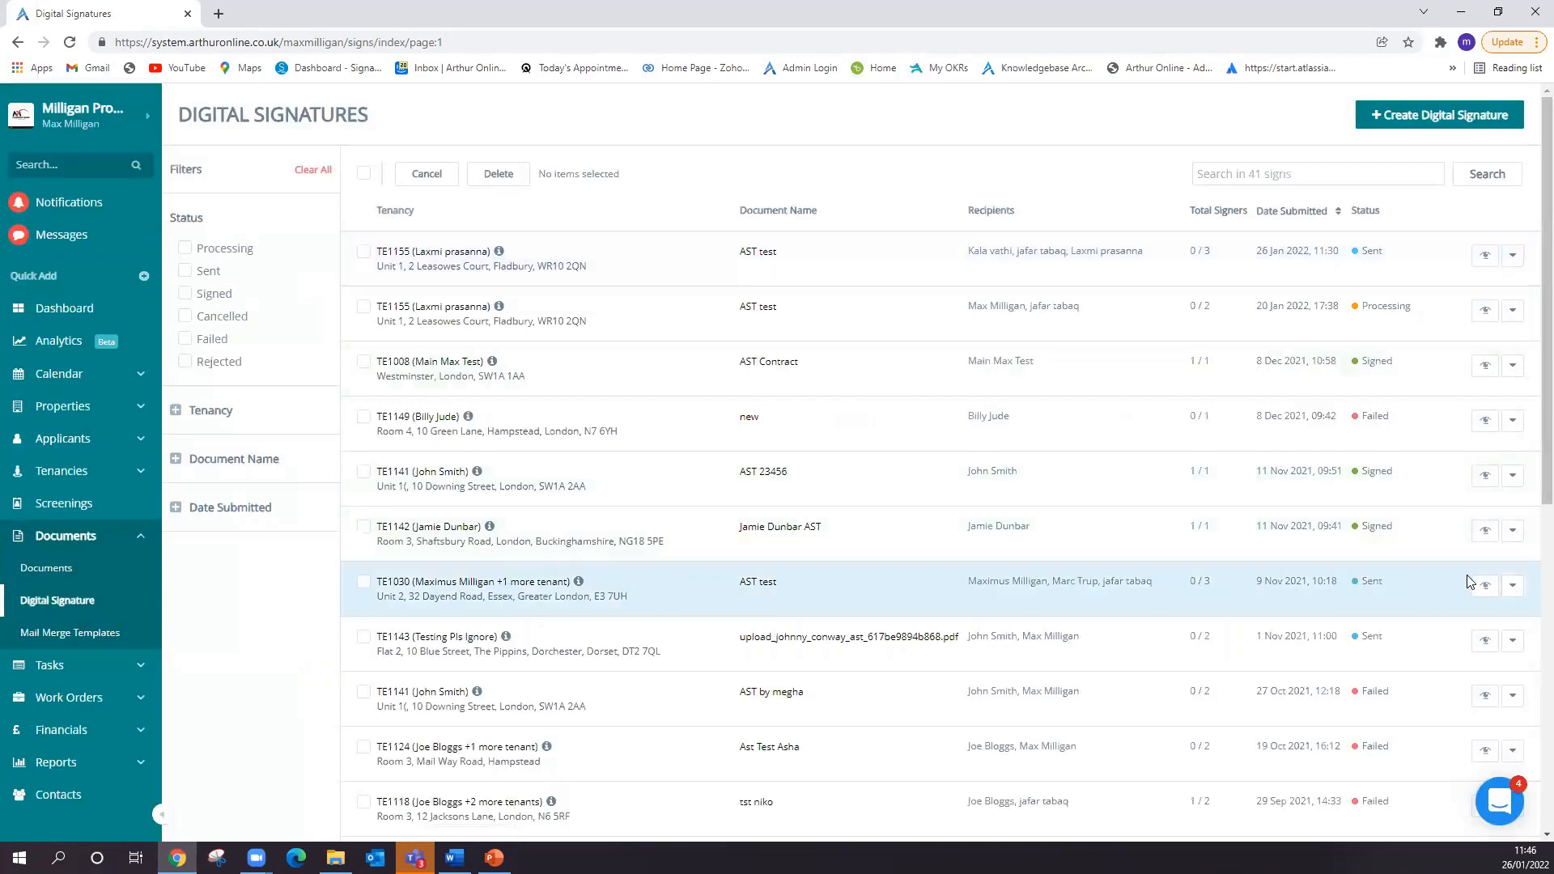
- Check each signer's status for the AST test request of 9 Nov 2021 and the document named "new" of 8 Dec 2021
click(1485, 585)
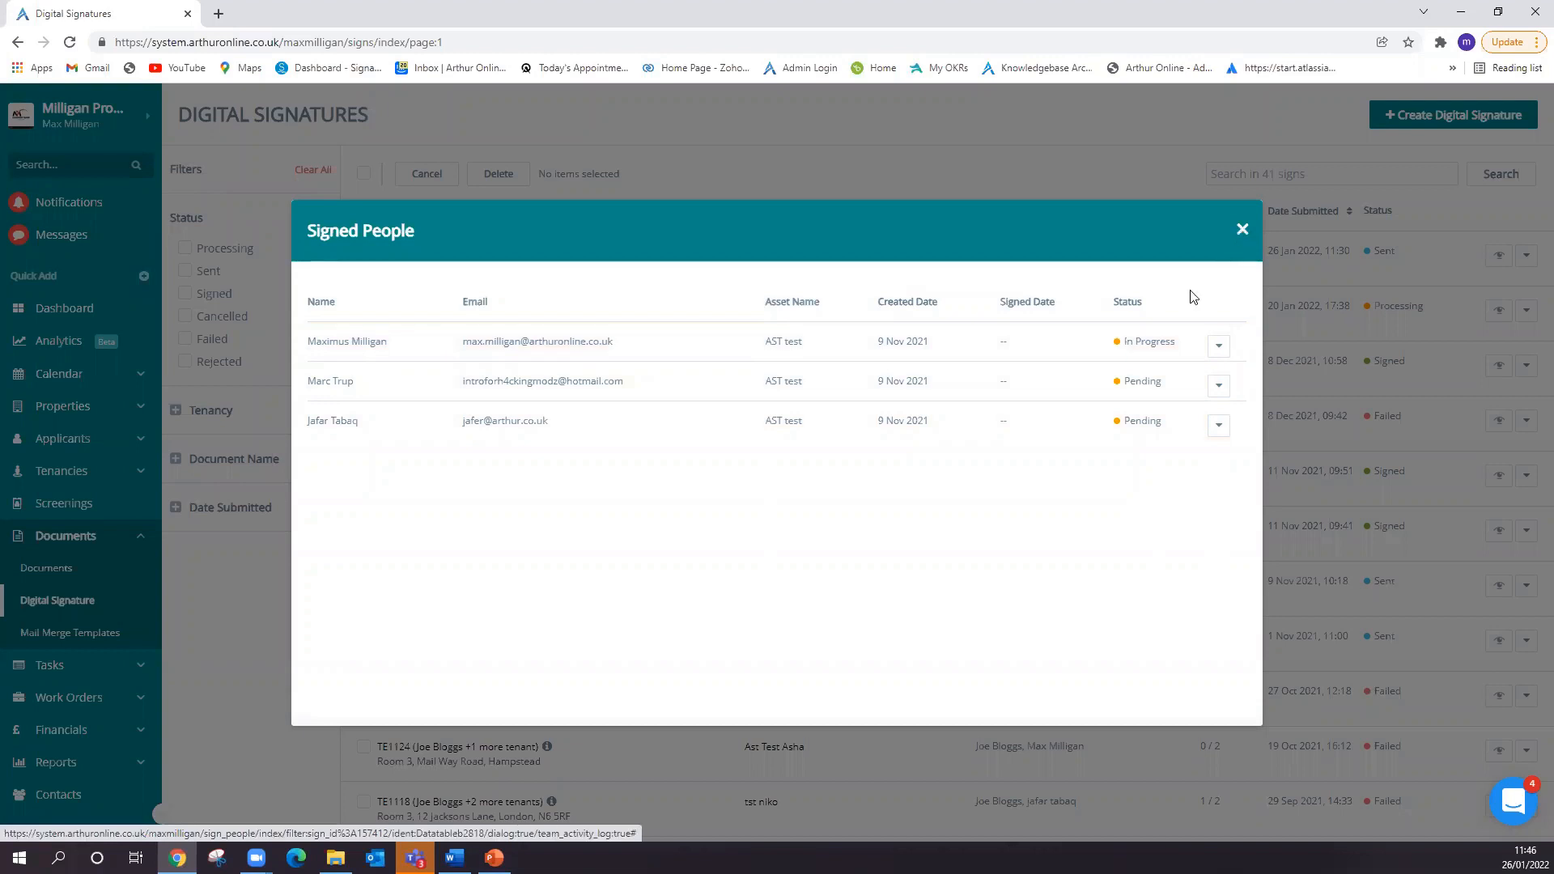
click(1241, 230)
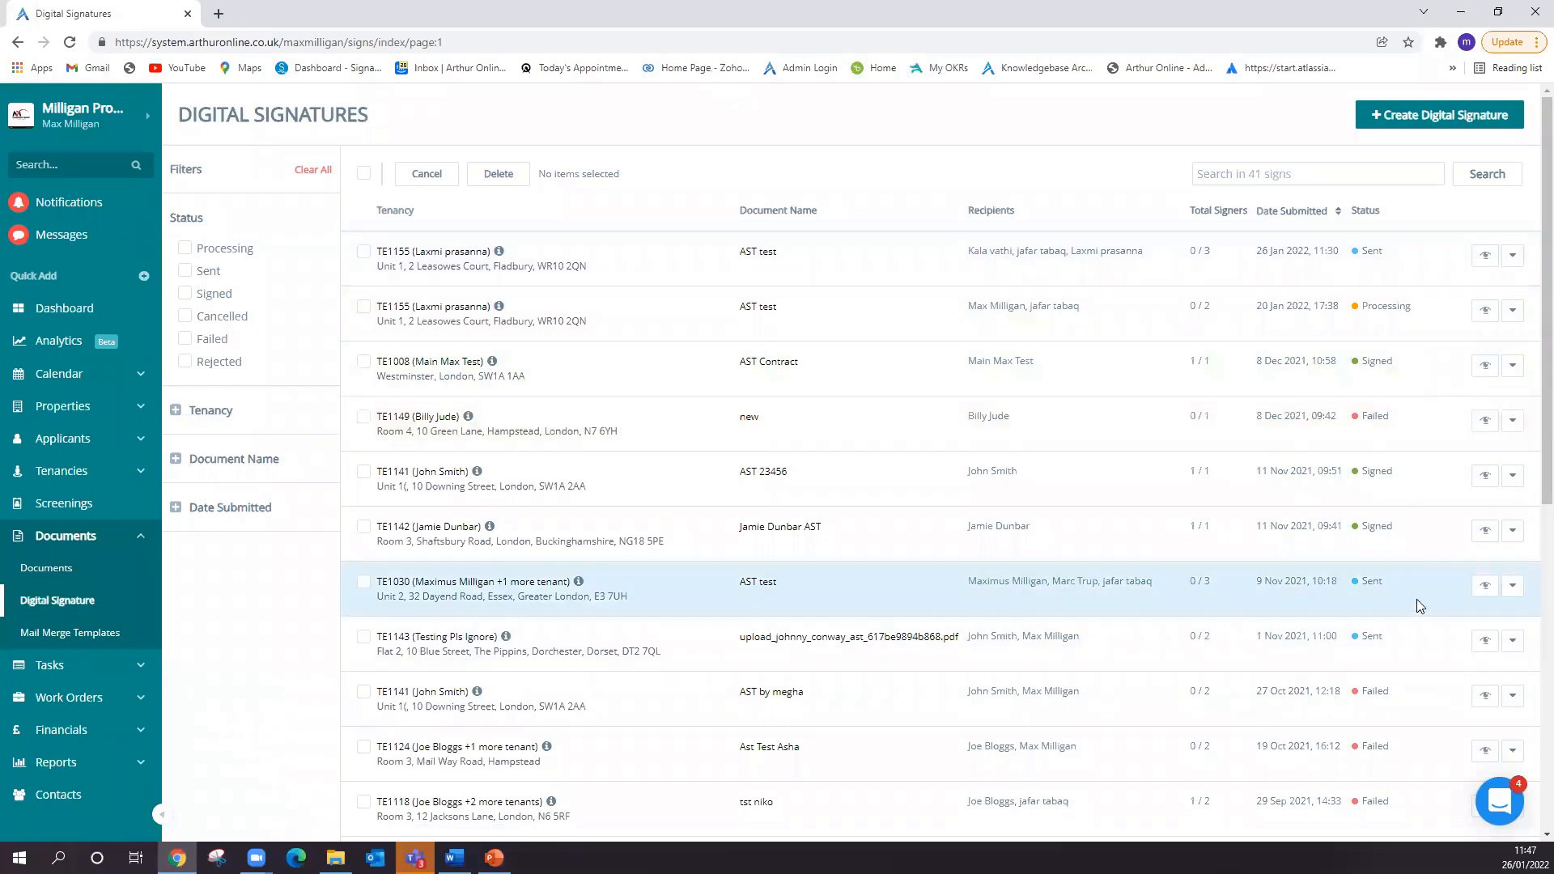
scroll(1421, 611, down, 3)
scroll(1419, 615, up, 5)
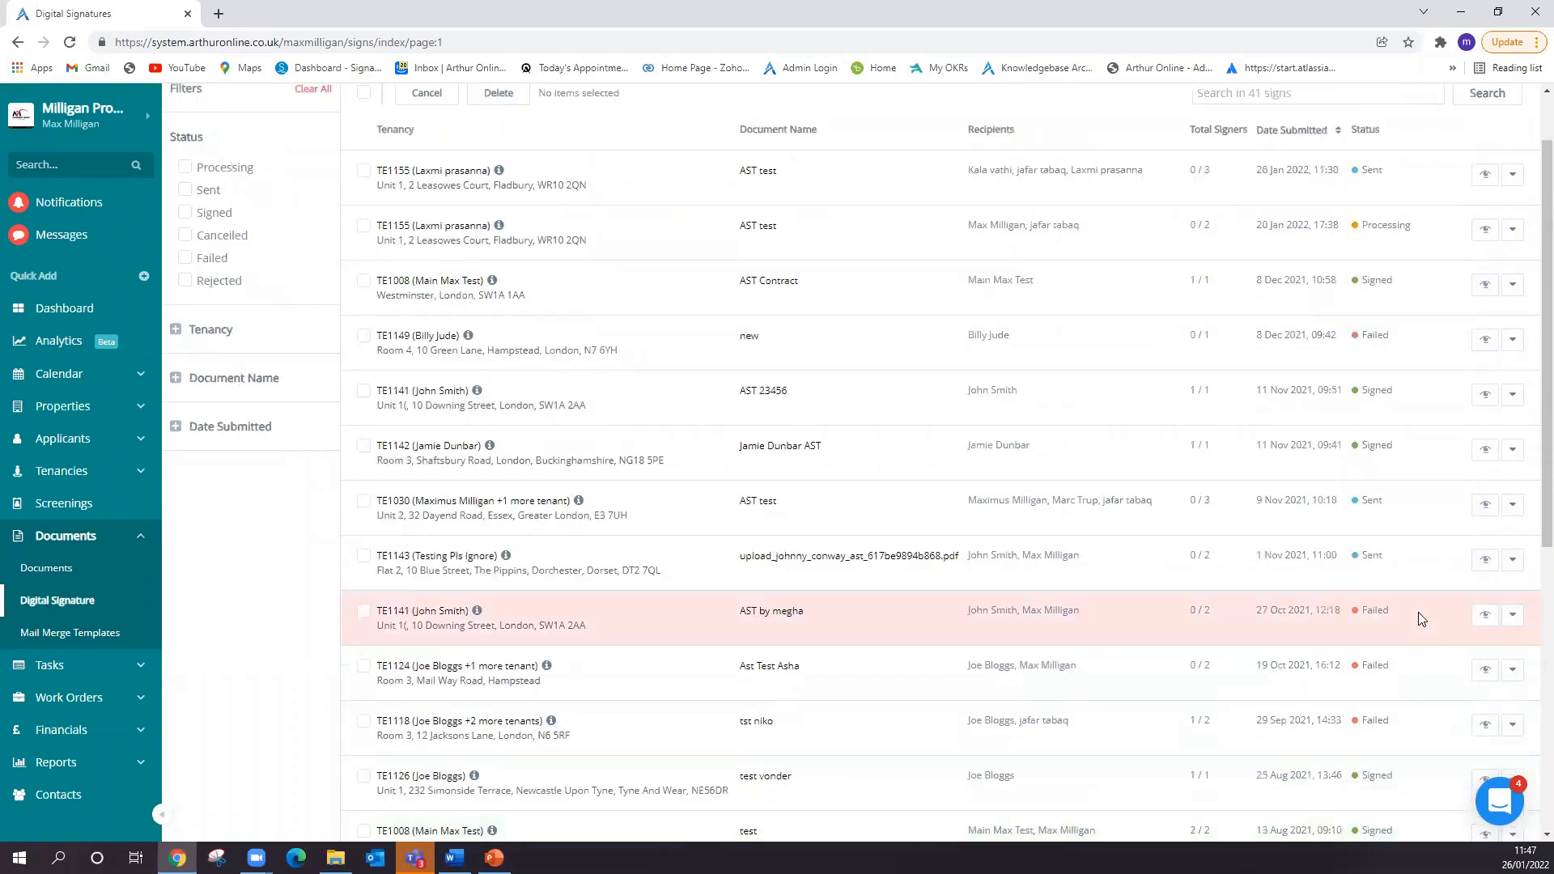
click(1485, 422)
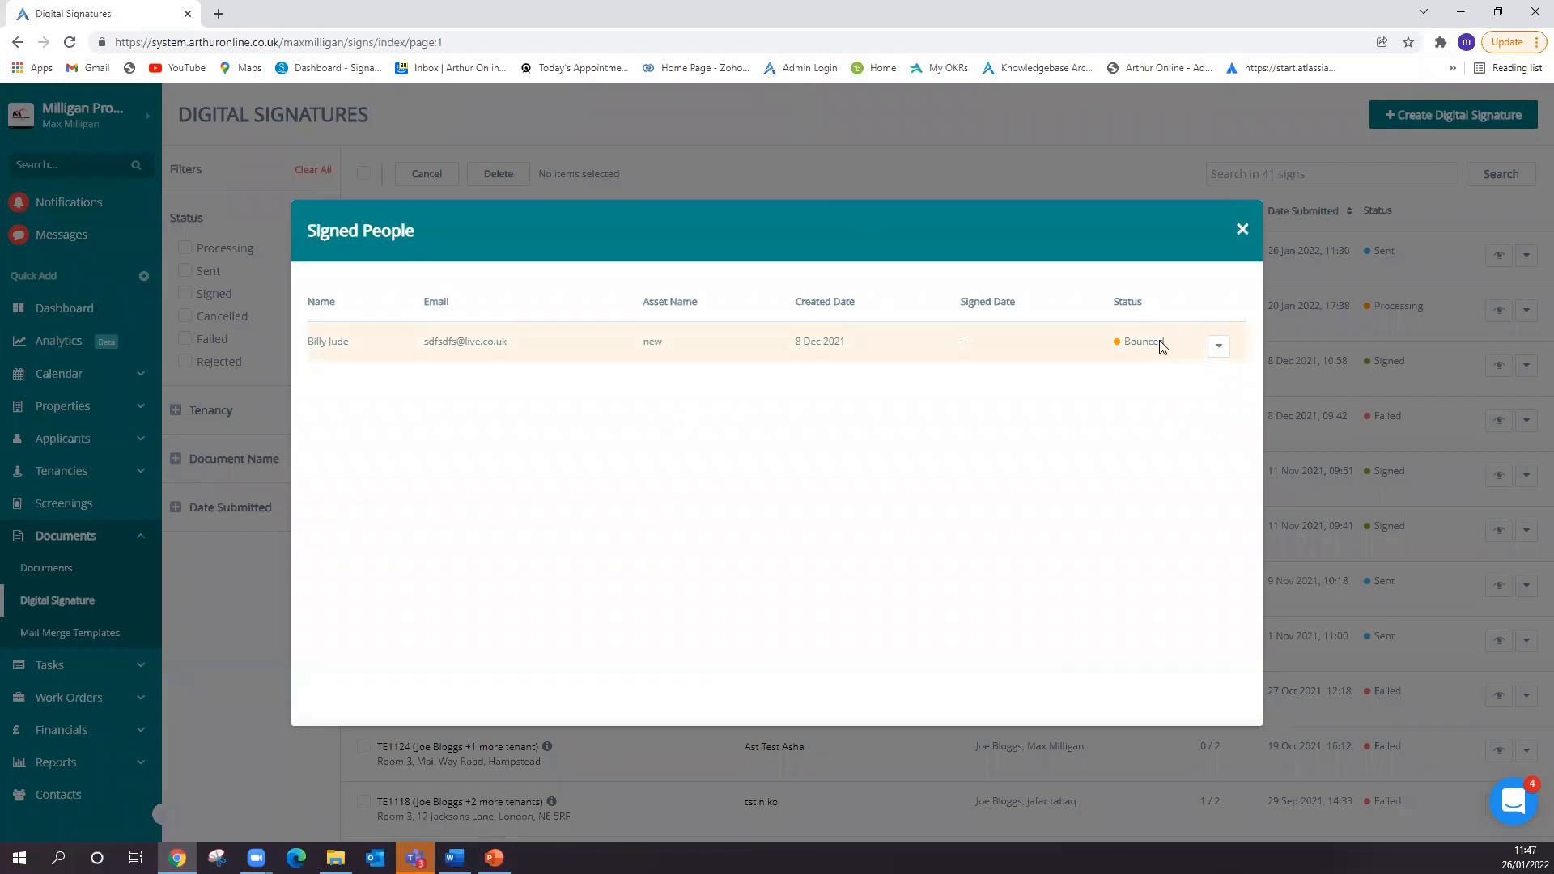
click(1242, 230)
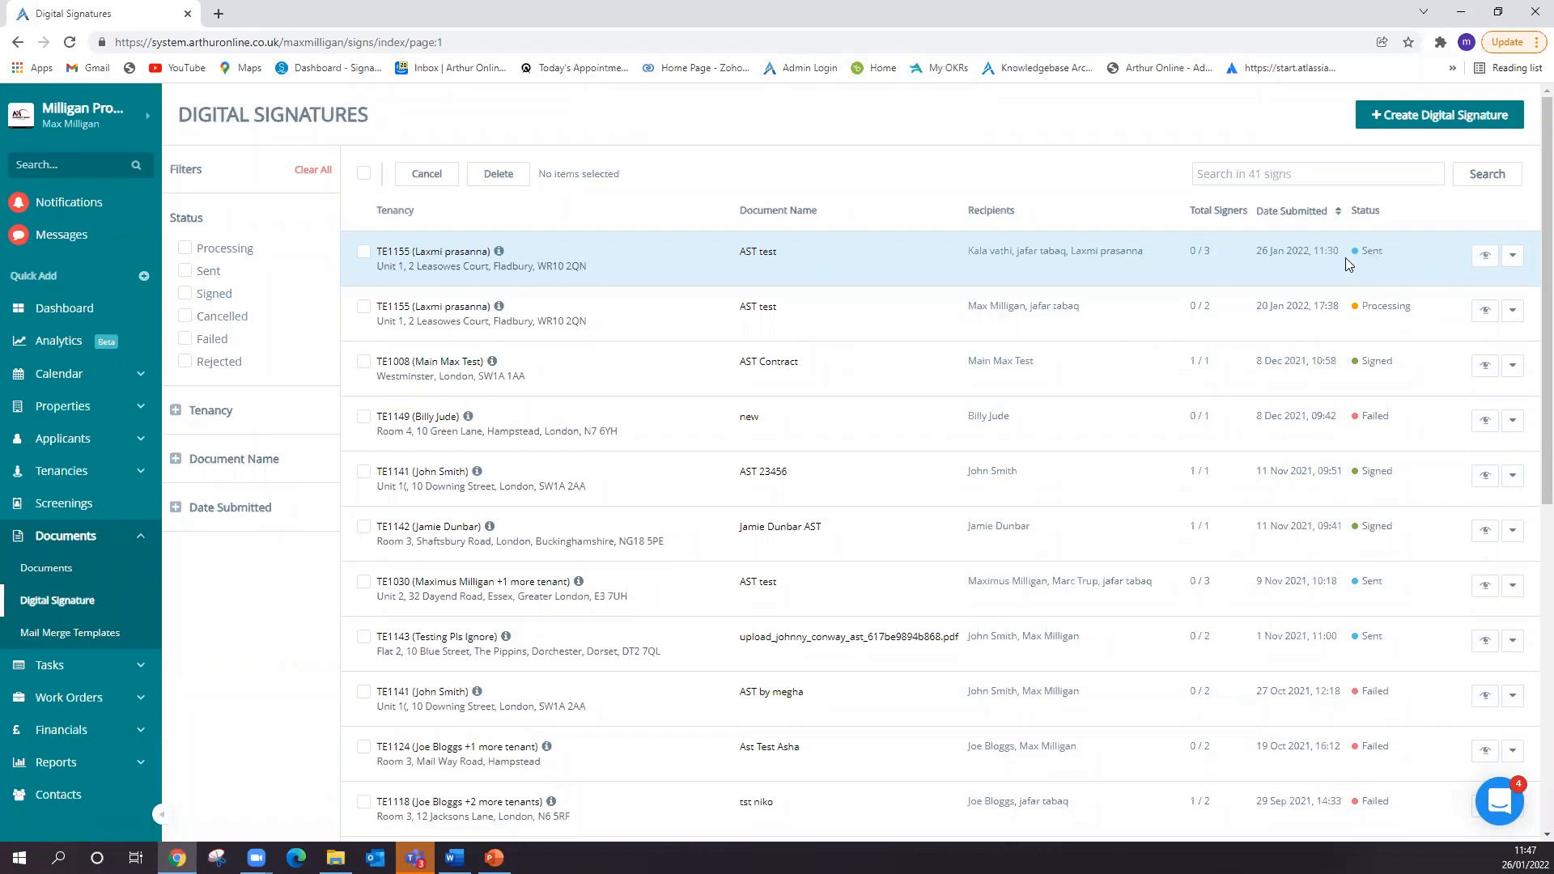
- Recheck the signer statuses of the 26 Jan 2022 AST test request and compare them with the overall statuses in the signatures list
click(1485, 256)
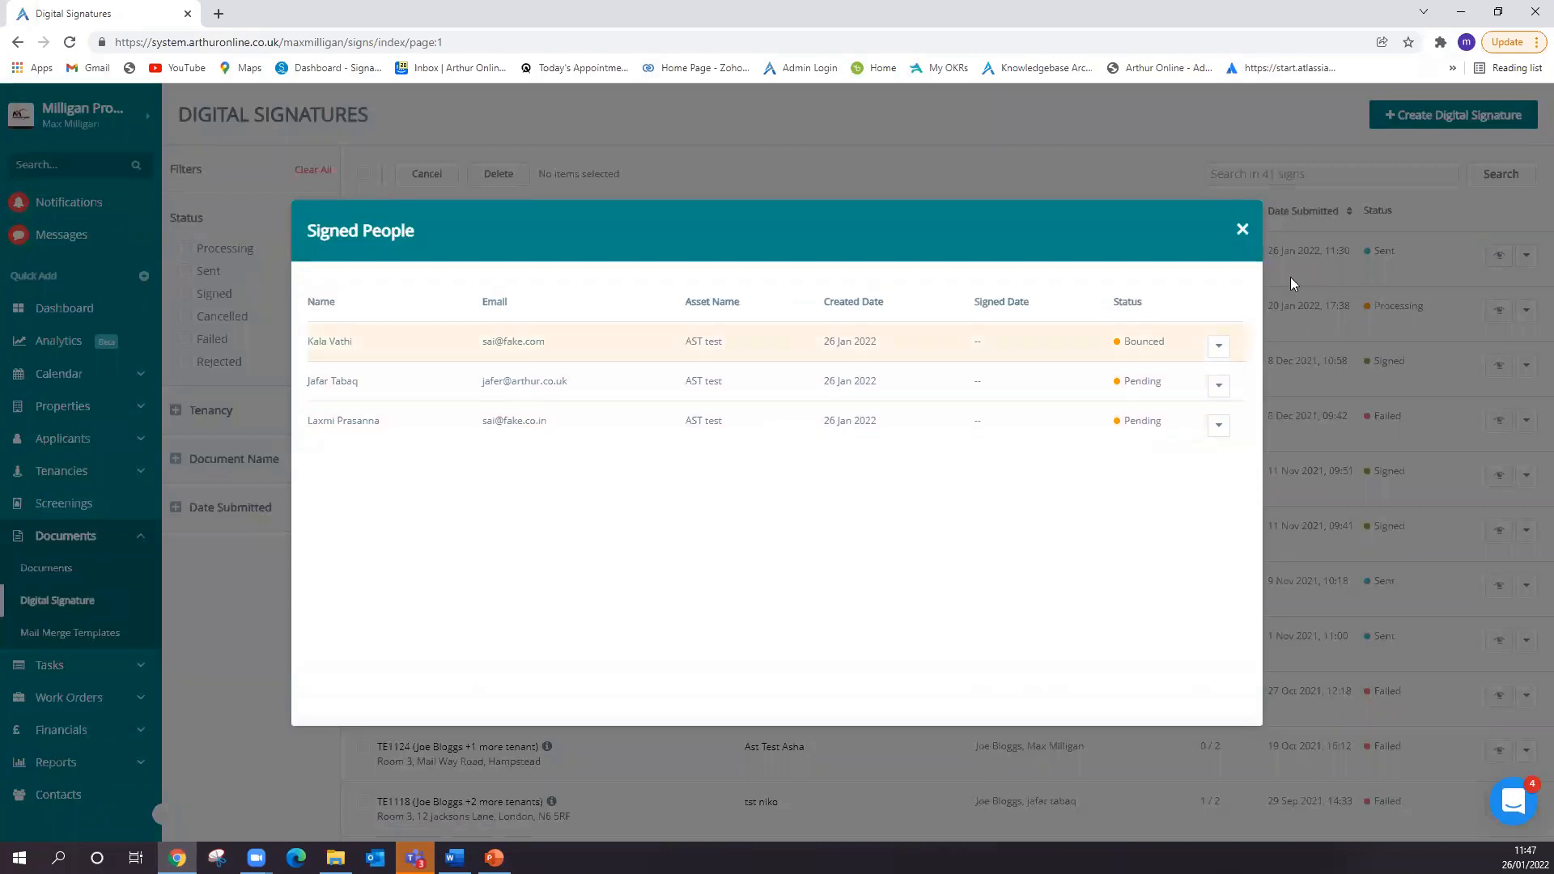
click(1243, 231)
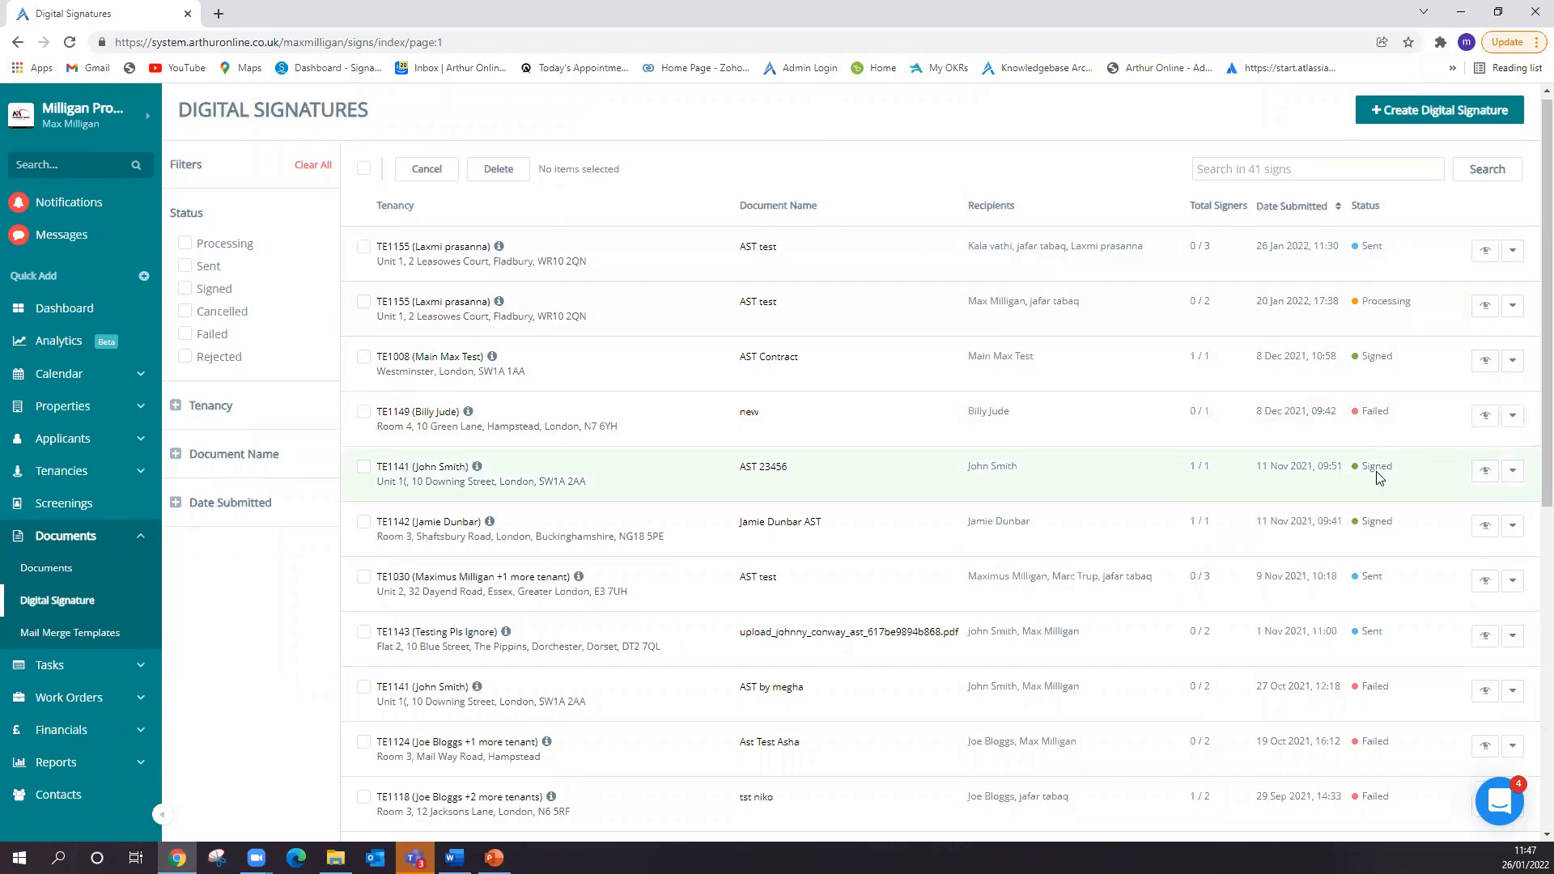
scroll(1376, 486, down, 3)
scroll(1366, 528, up, 3)
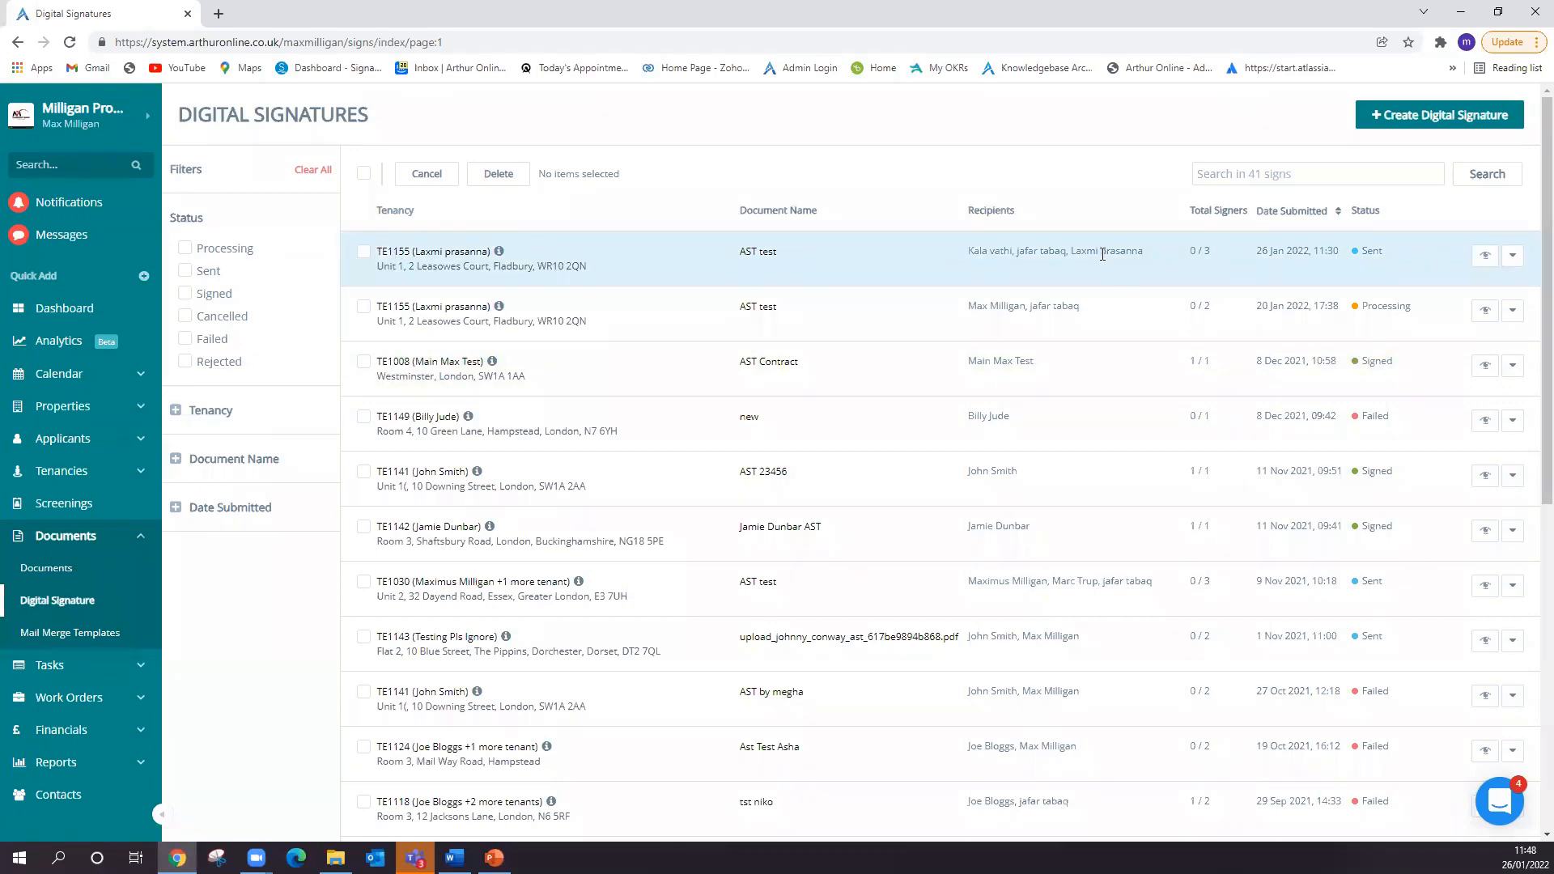
click(1484, 256)
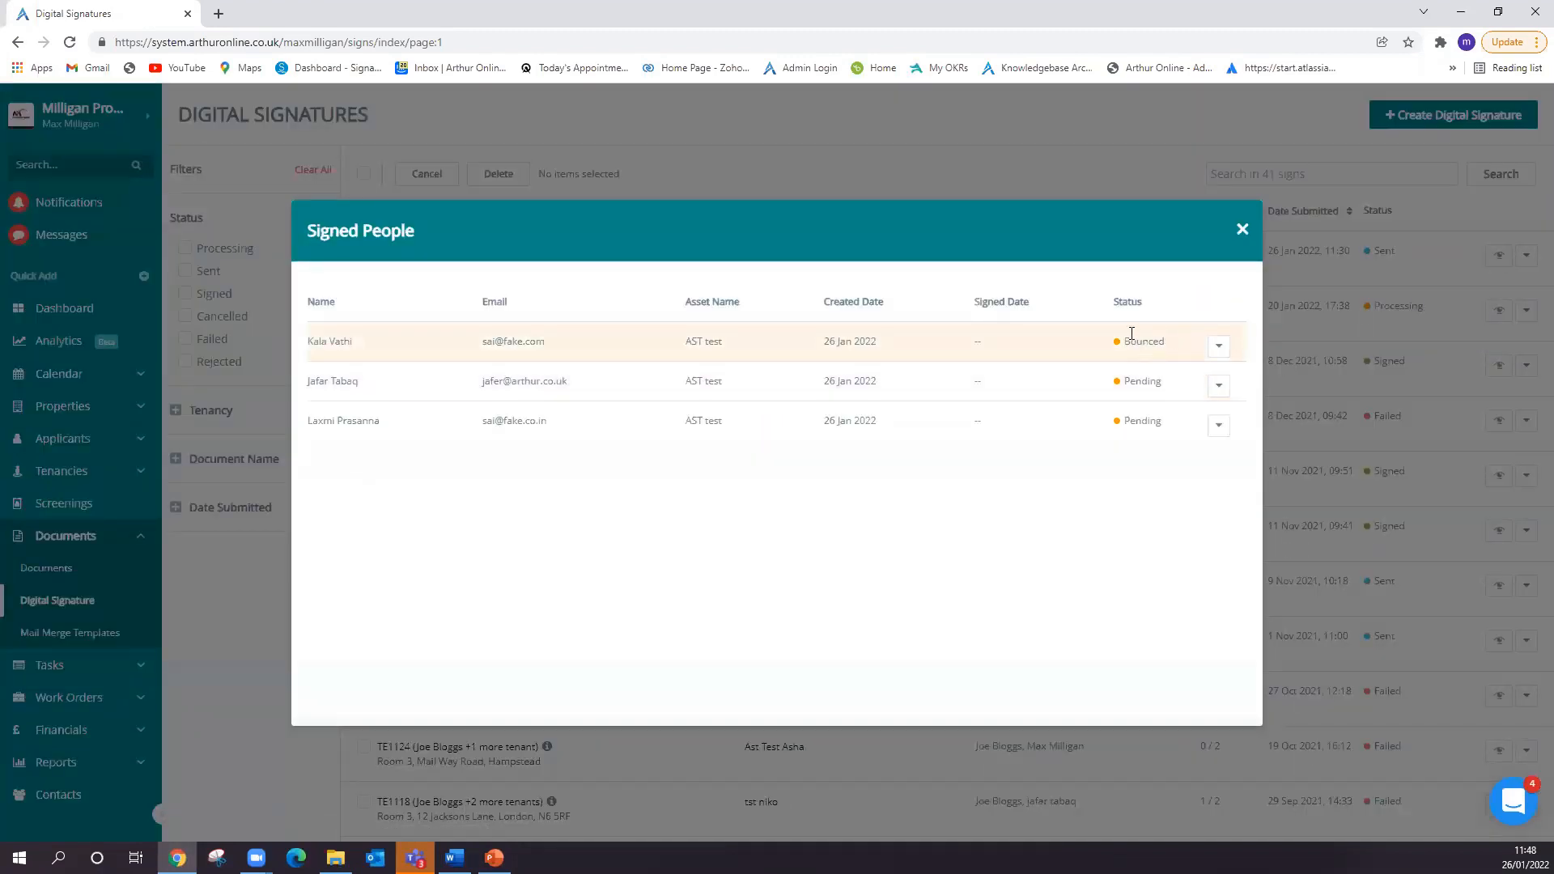
click(1242, 231)
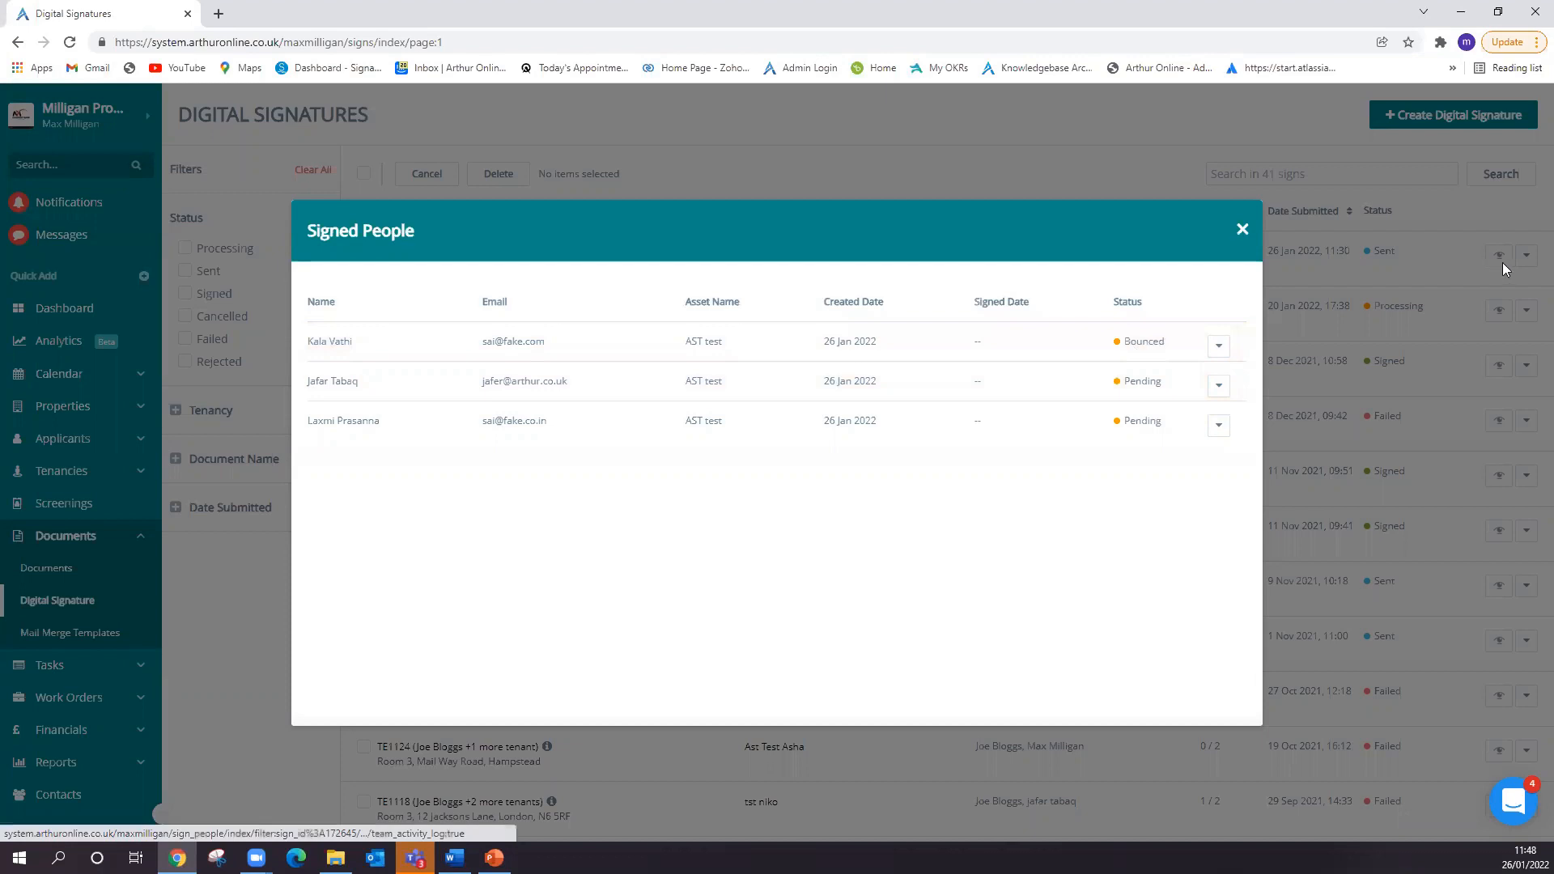
- View the activity log of the 26 Jan 2022 AST test request and highlight its final entry
click(1511, 255)
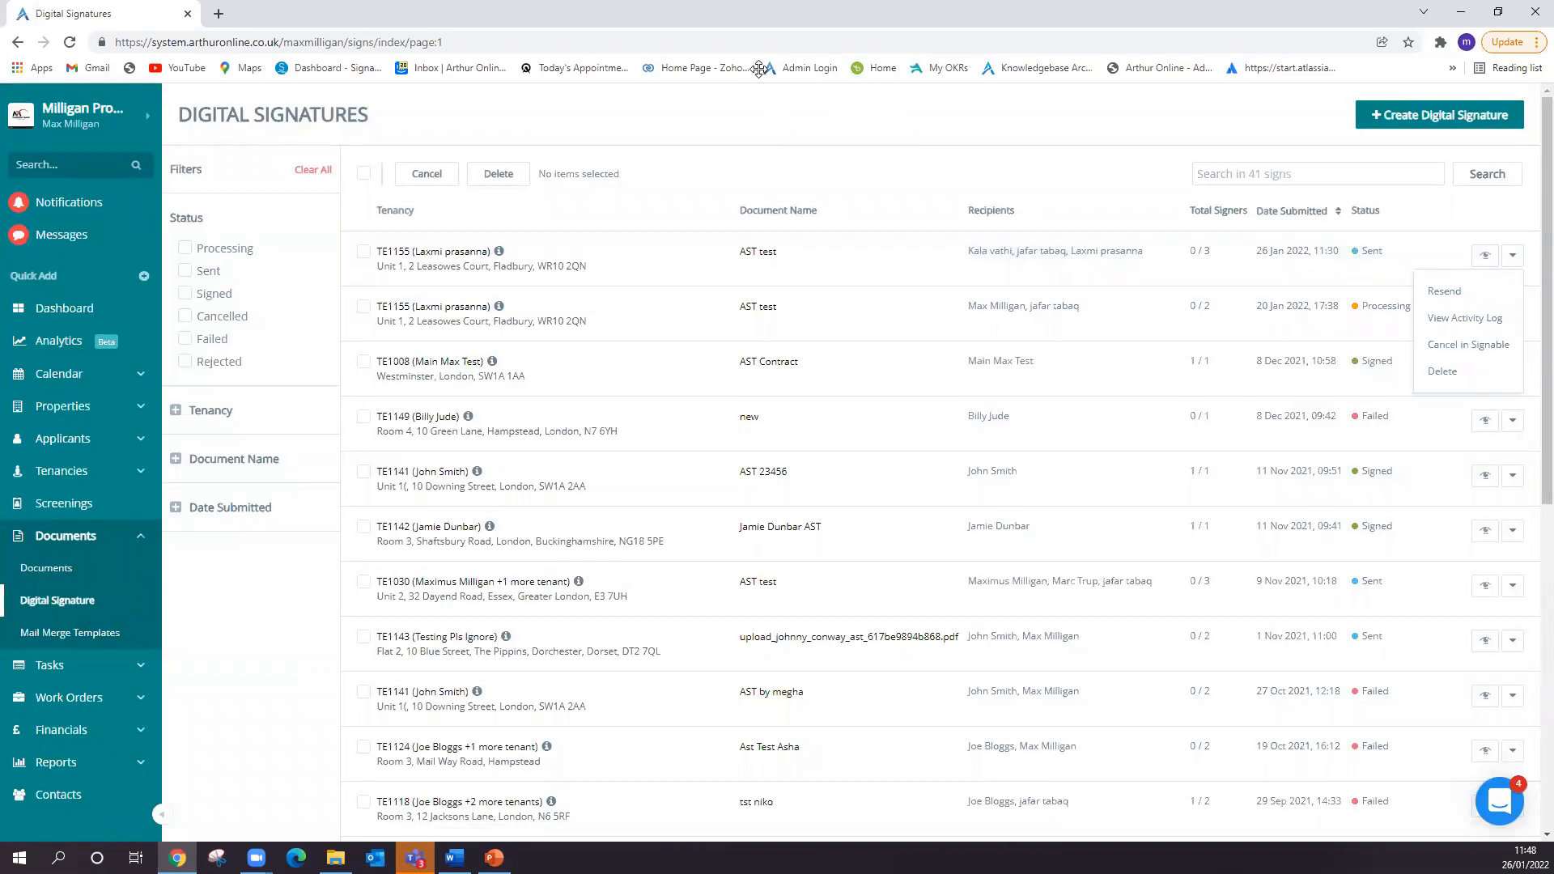
click(1452, 320)
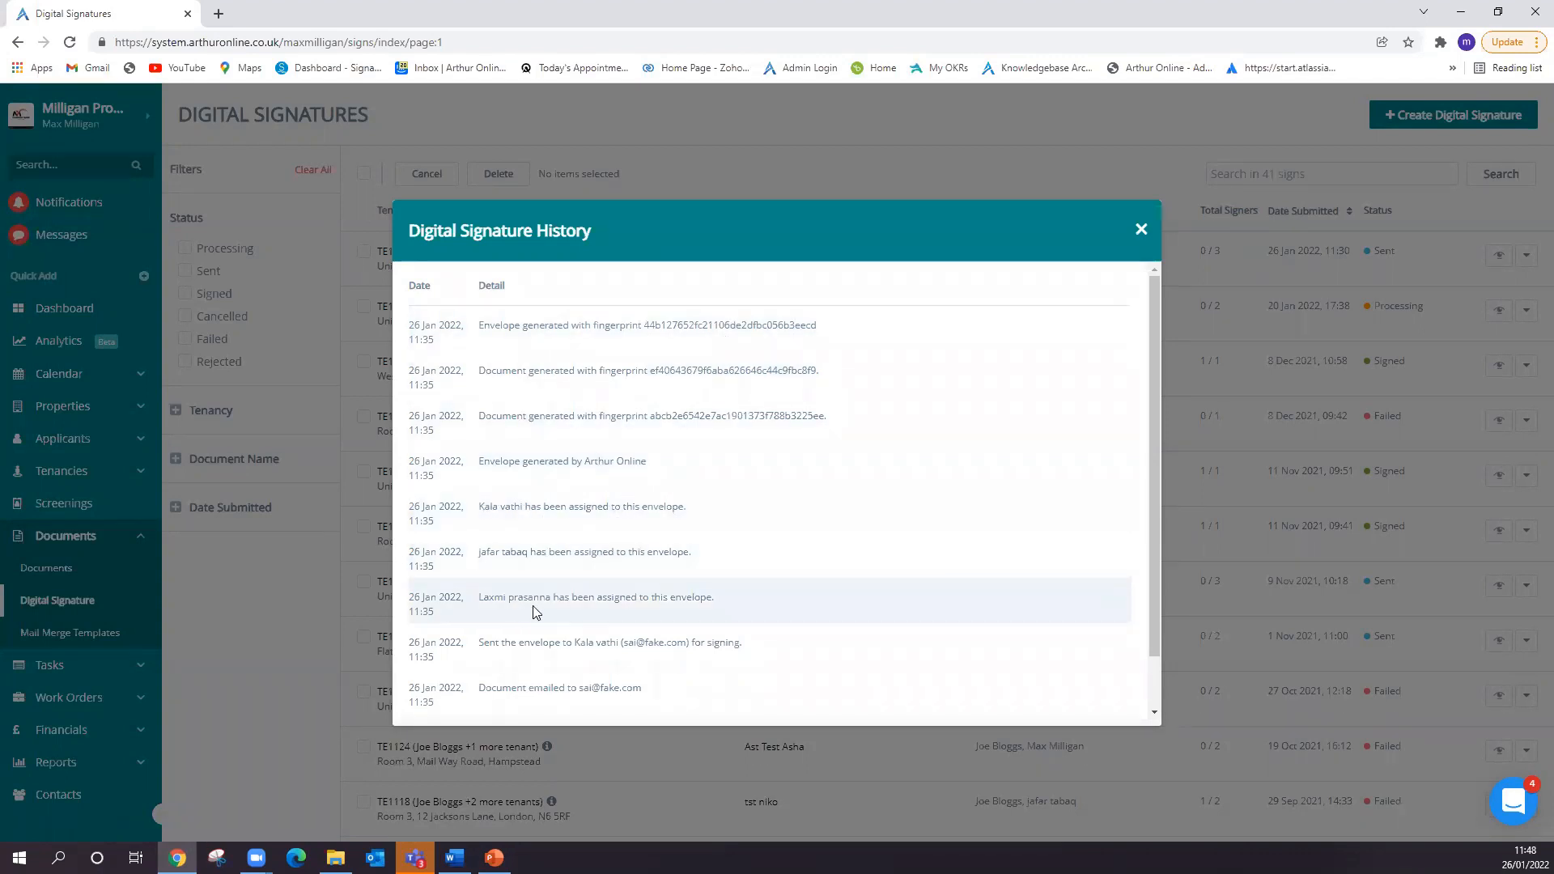
scroll(582, 616, down, 1)
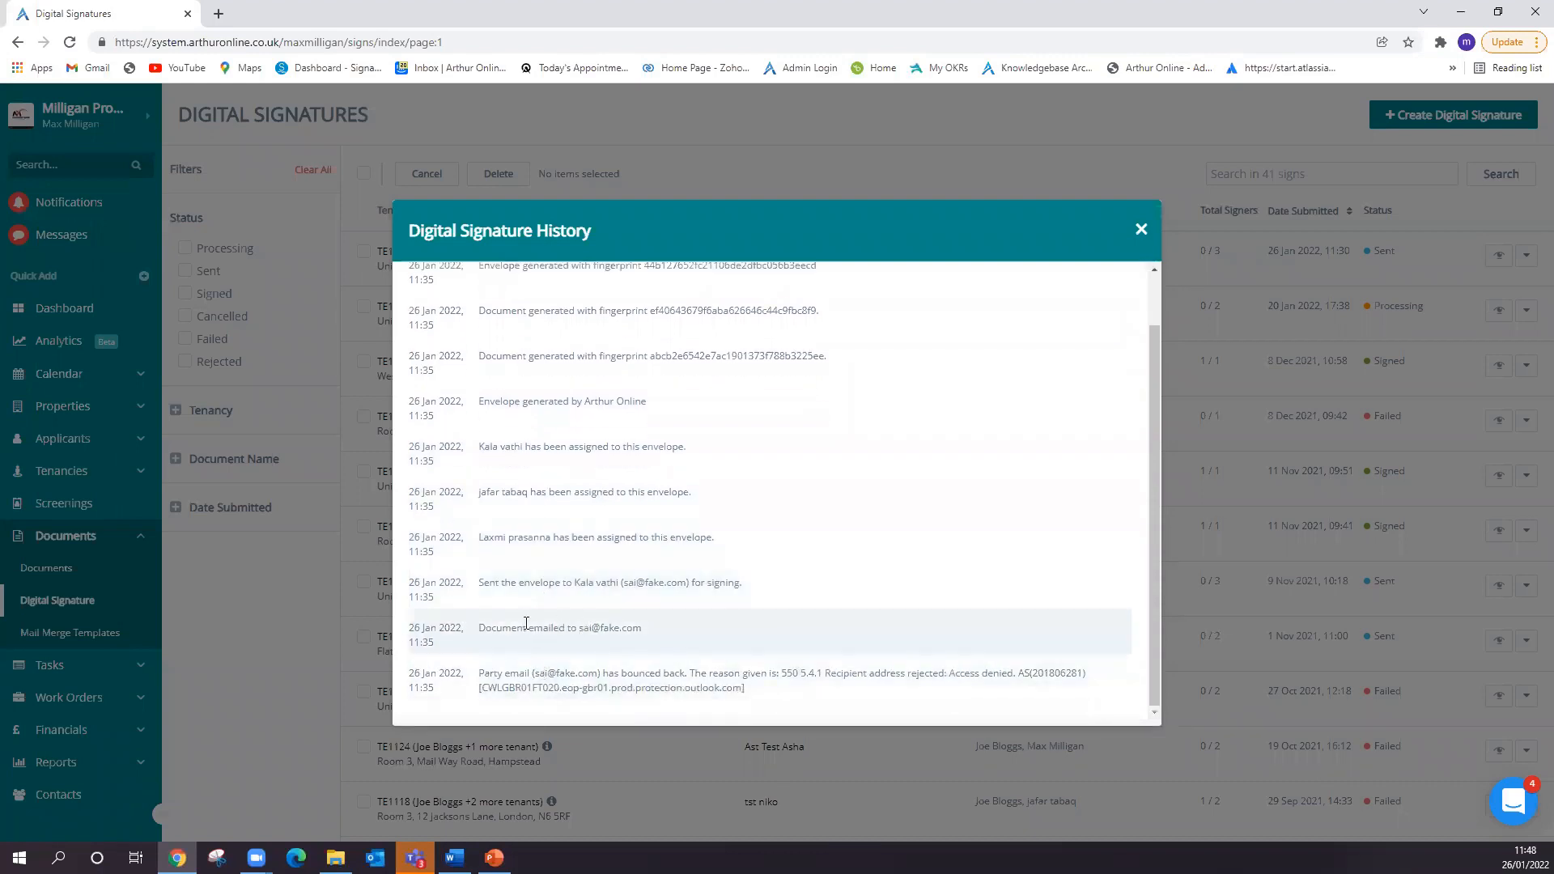
mouse_move(477, 630)
mouse_down()
mouse_move(662, 631)
mouse_move(487, 630)
mouse_up()
drag(771, 695, 411, 688)
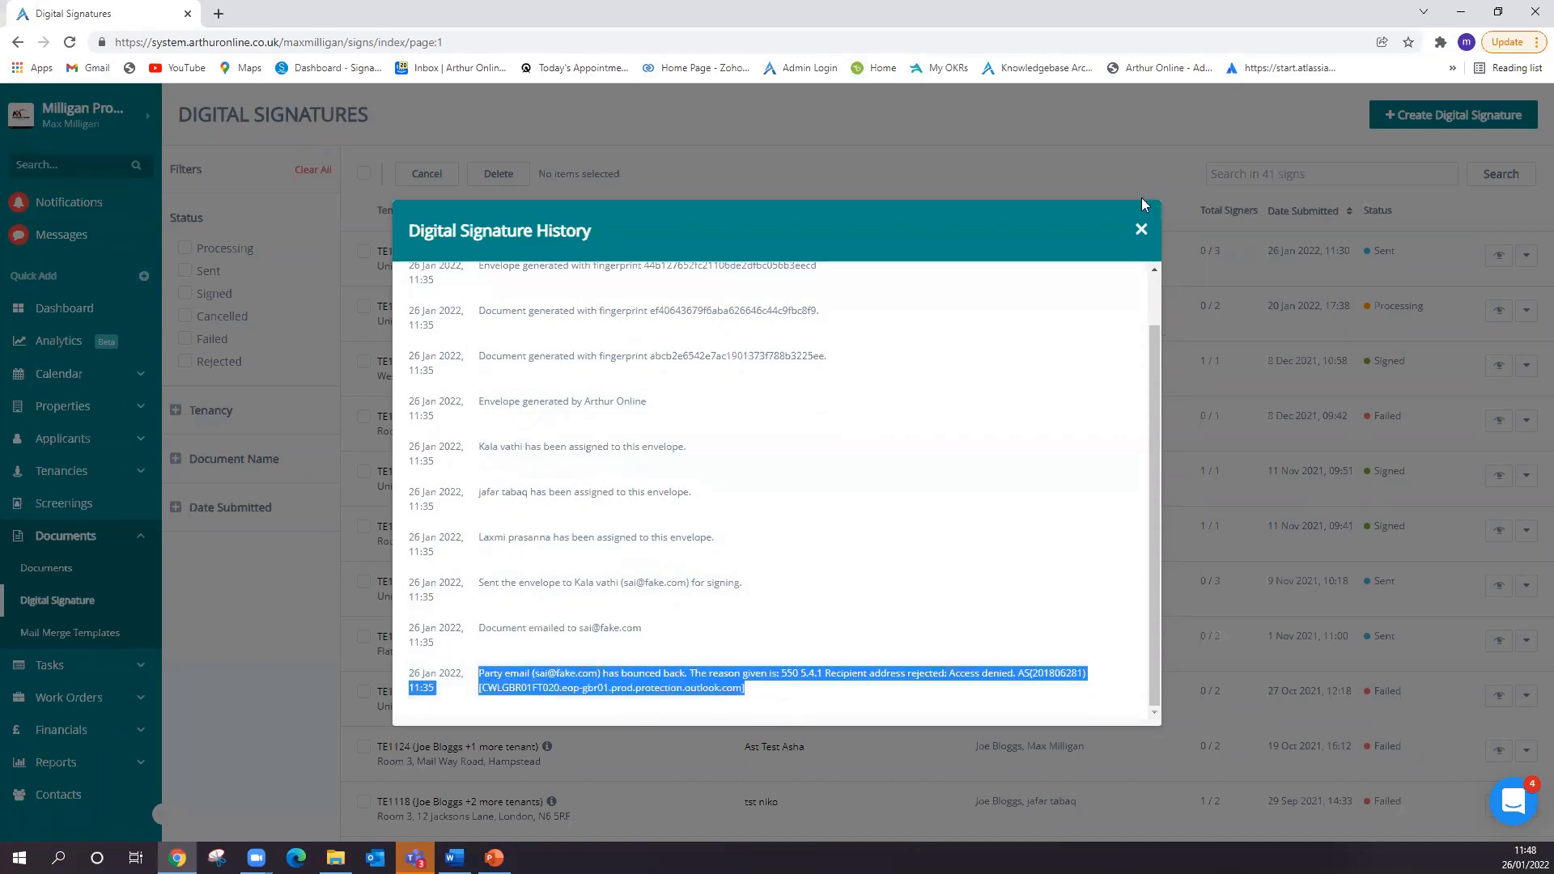
click(1141, 228)
- Review the AST Contract request's activity log, highlighting the entries from signer assignment to signing, and check its signer list
click(1511, 365)
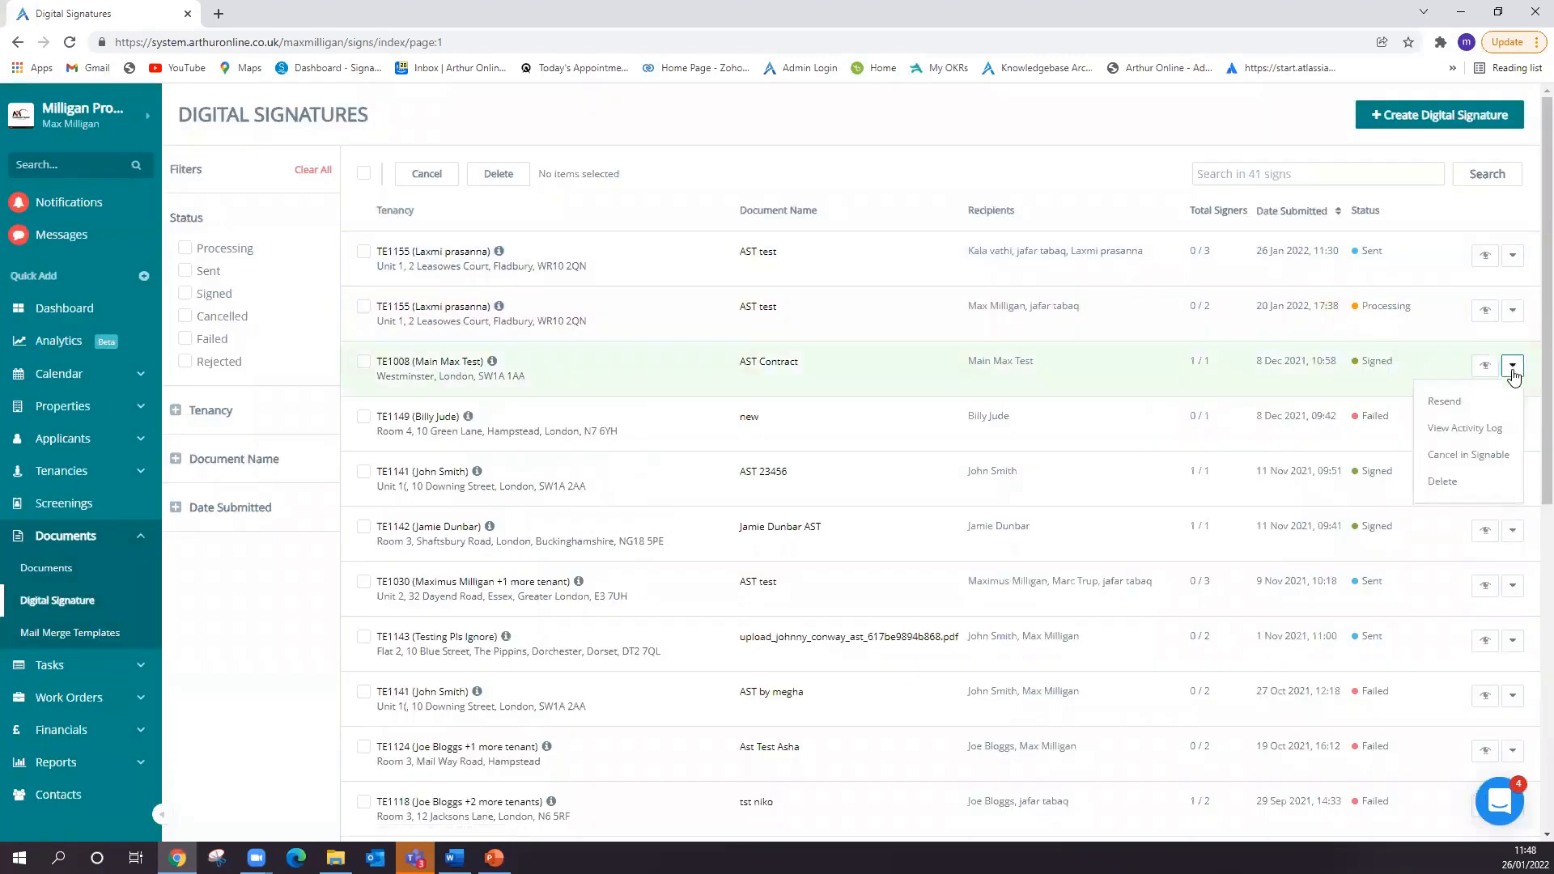
click(1456, 427)
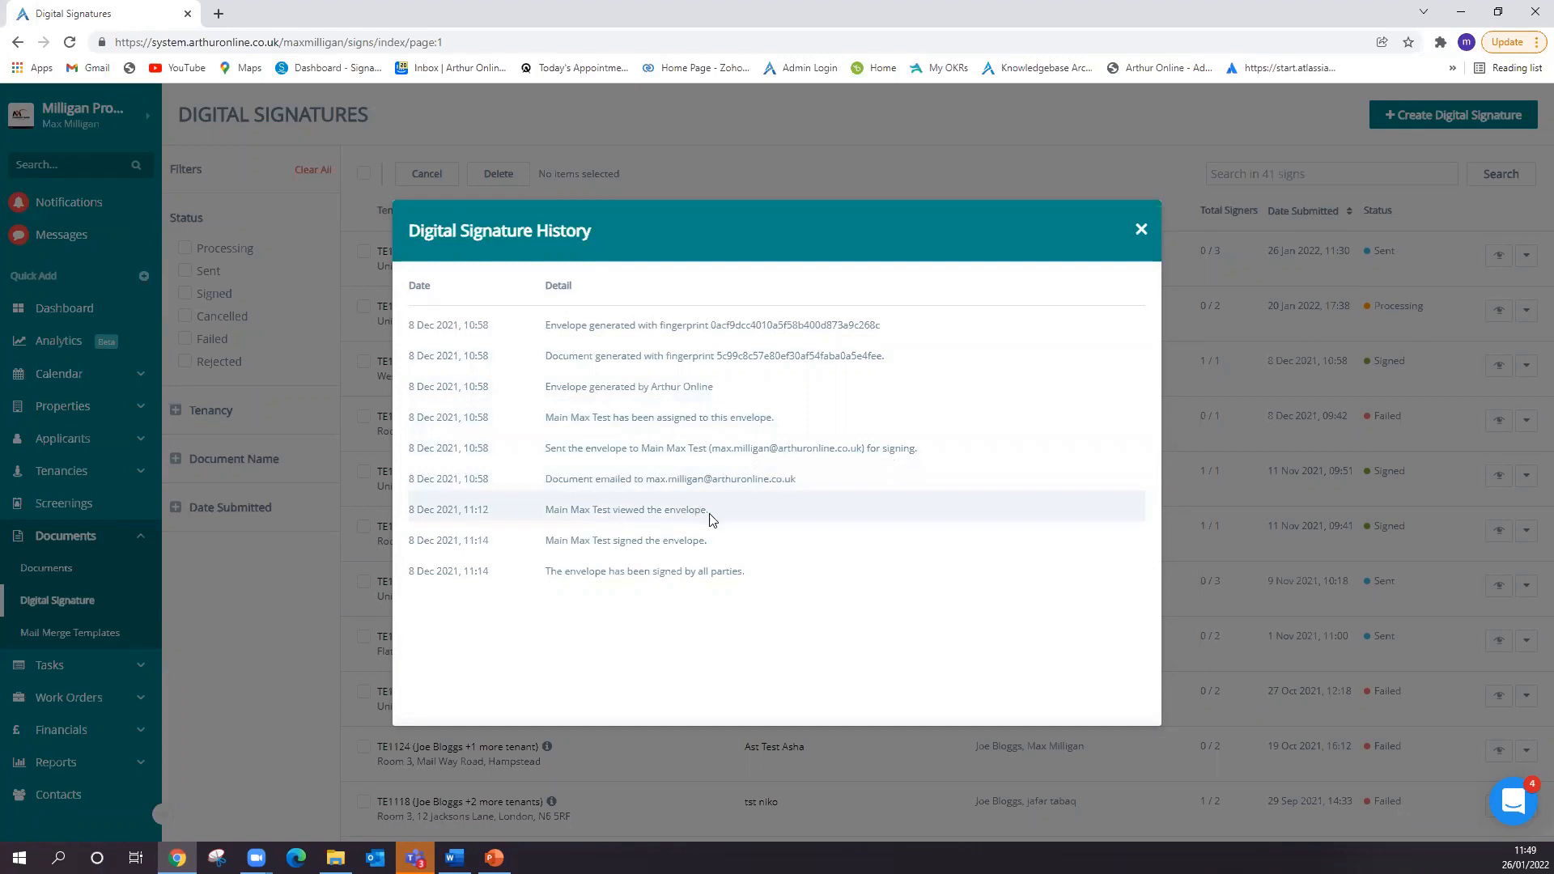
drag(656, 538, 409, 416)
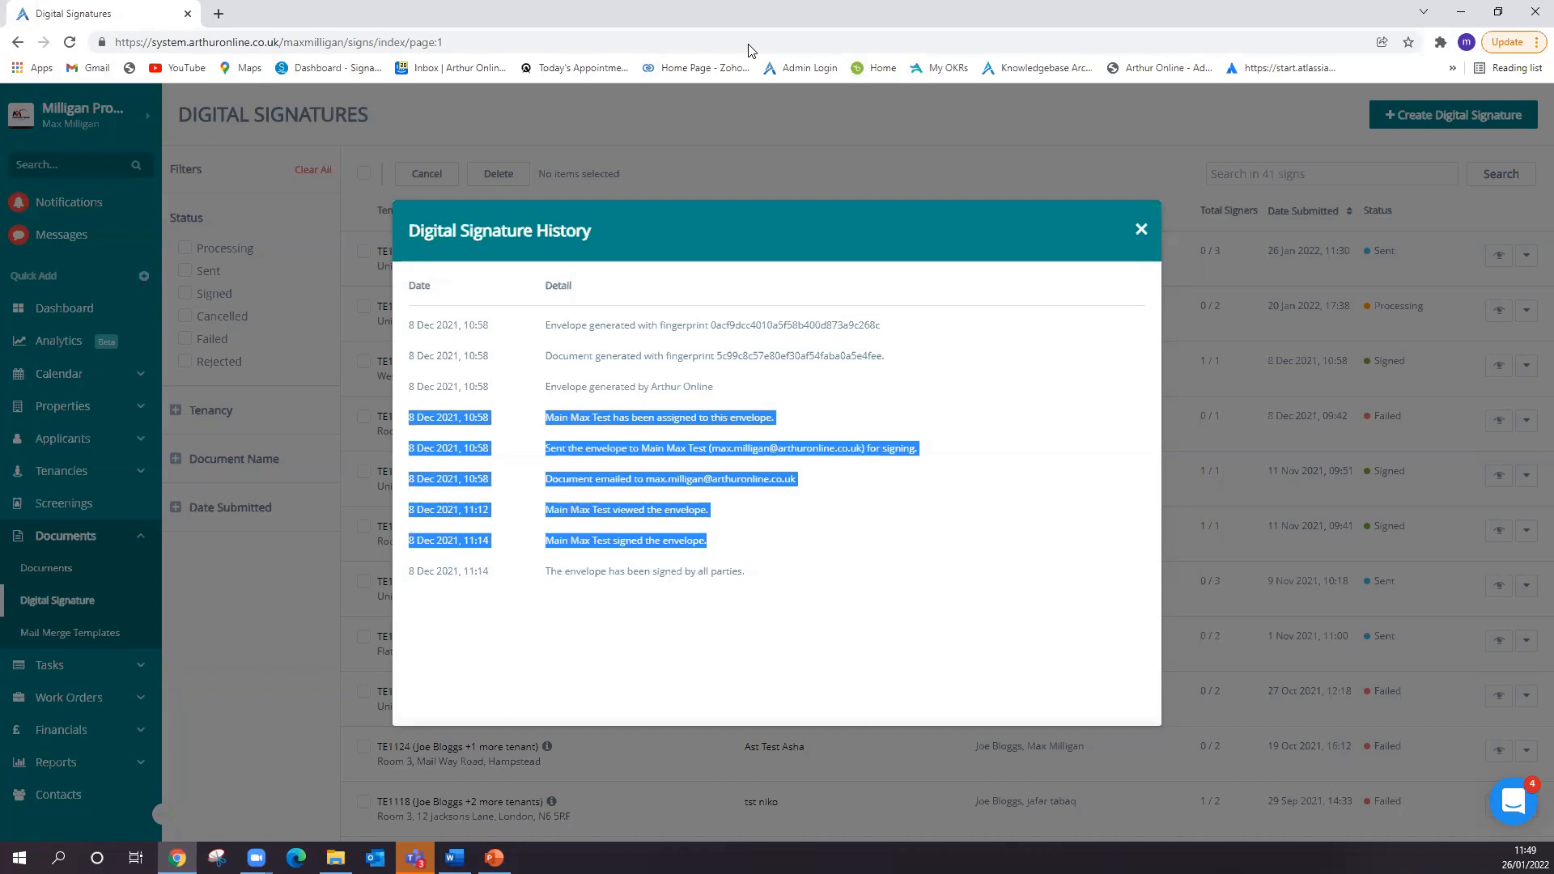
click(1143, 230)
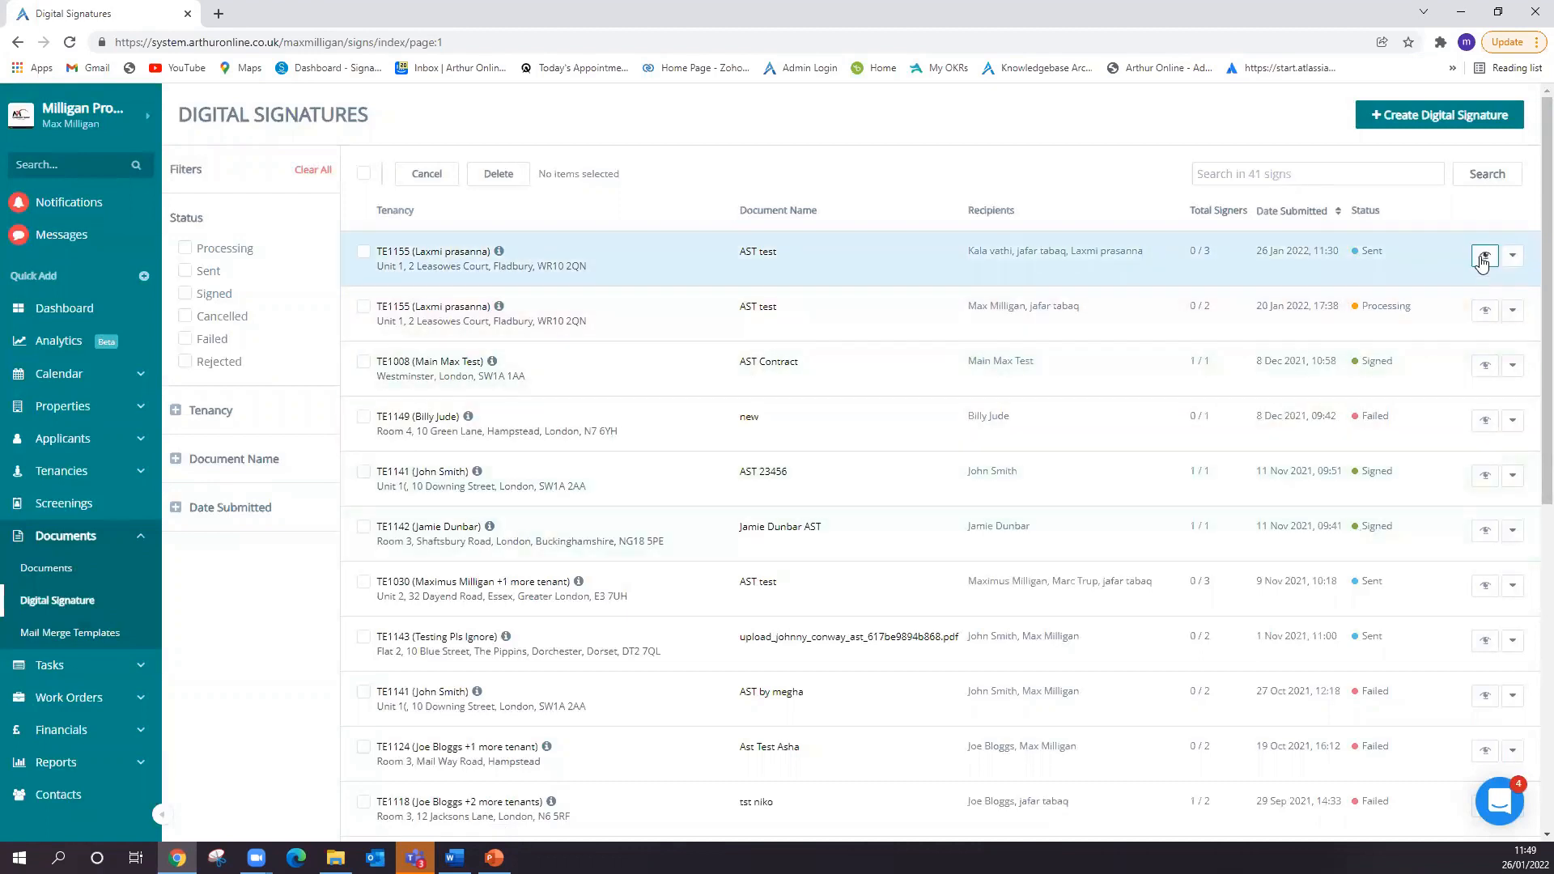
click(1485, 365)
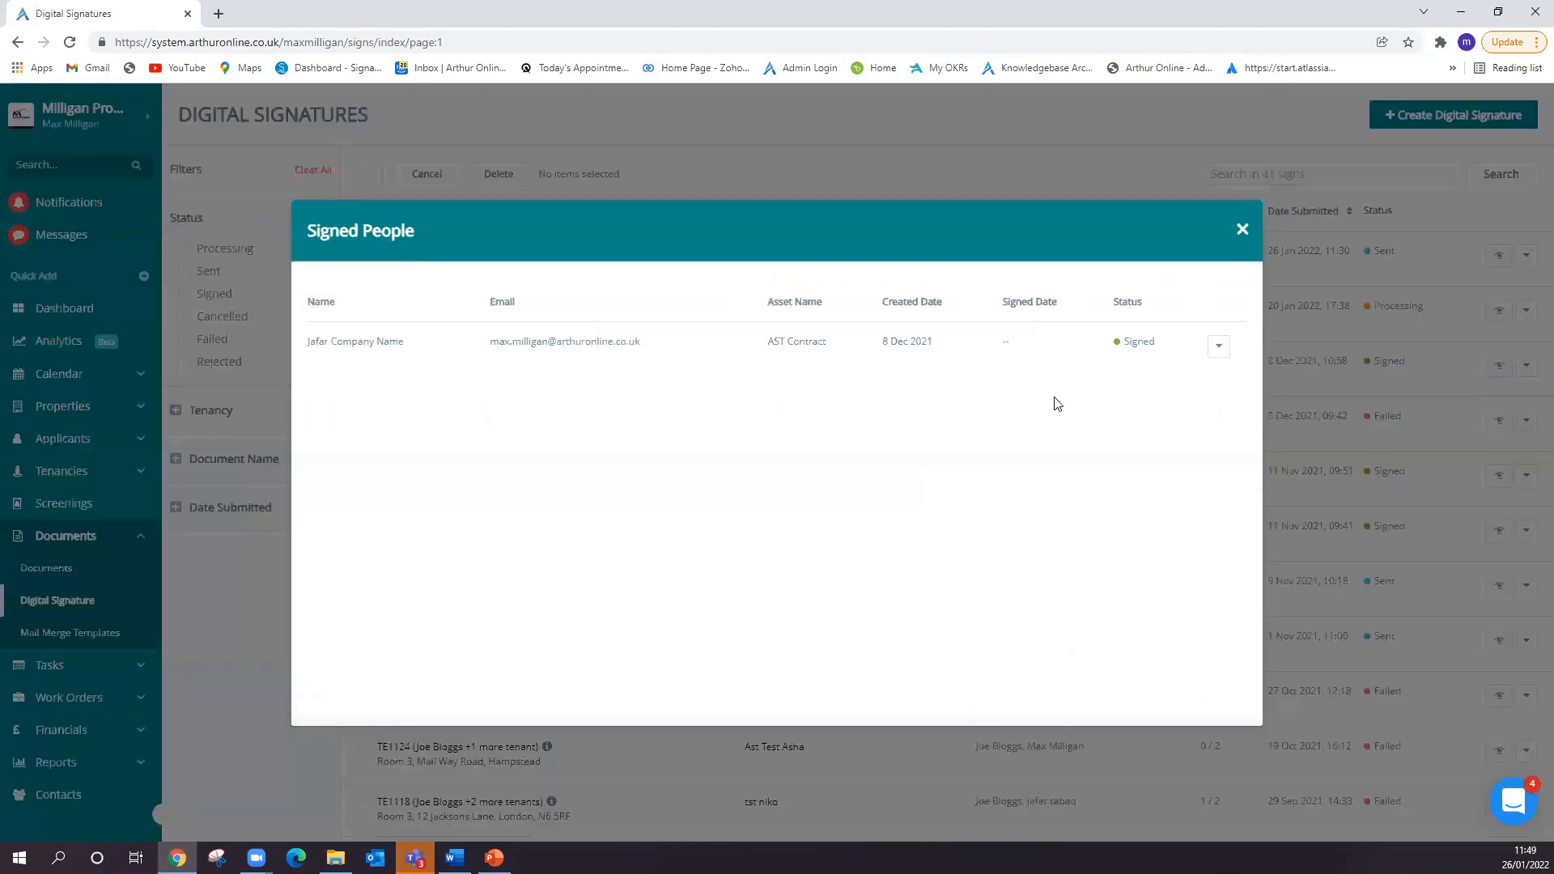
click(1239, 230)
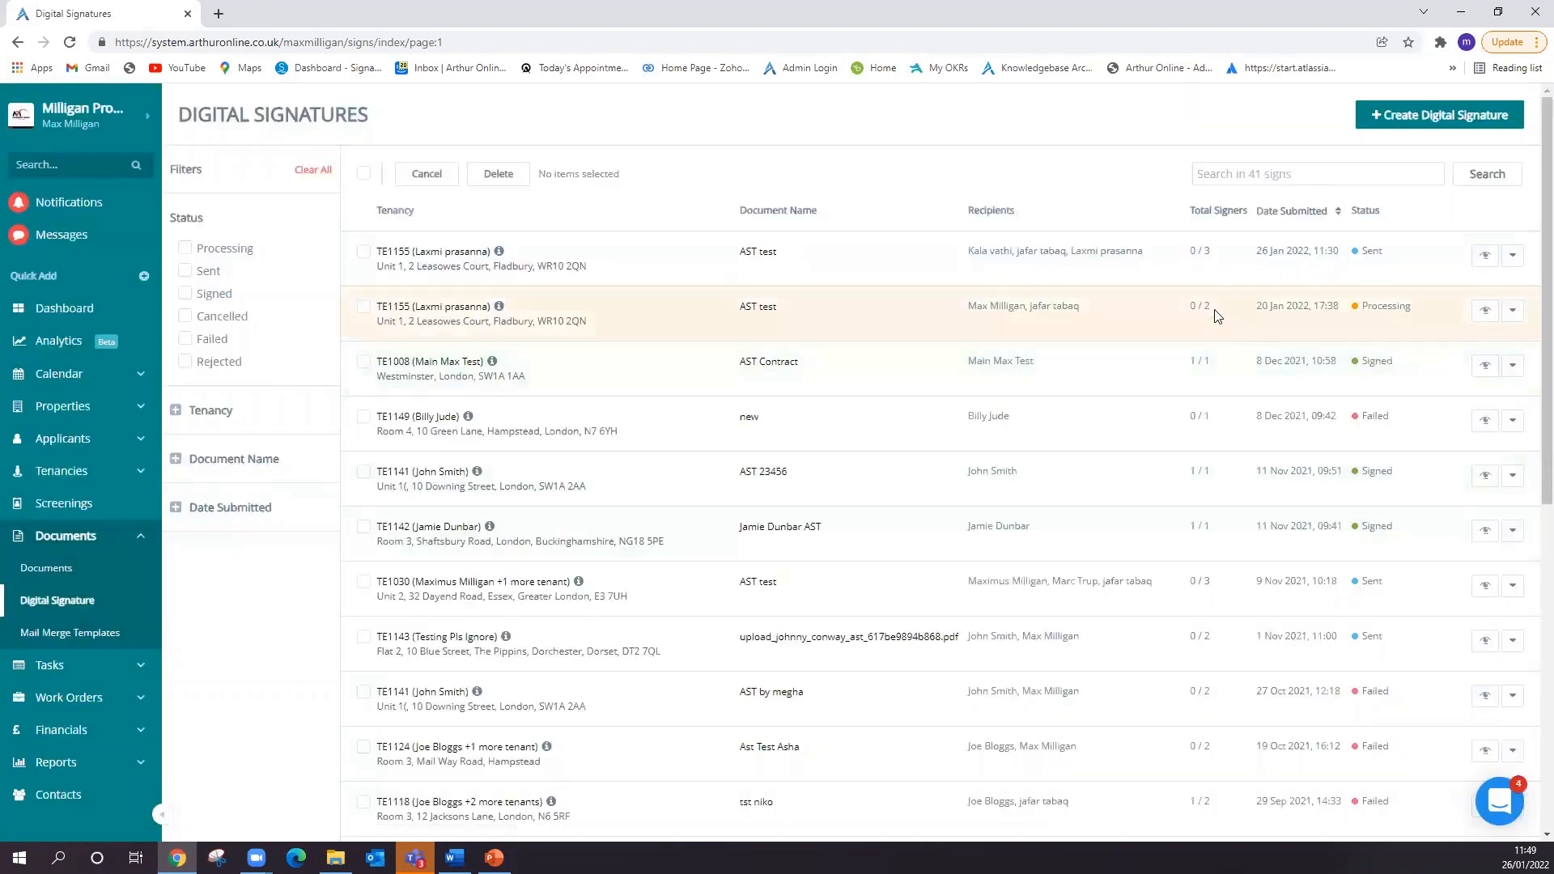
- Show the Send Reminder option for the first signer of the 20 Jan 2022 AST test request without sending one
click(1485, 311)
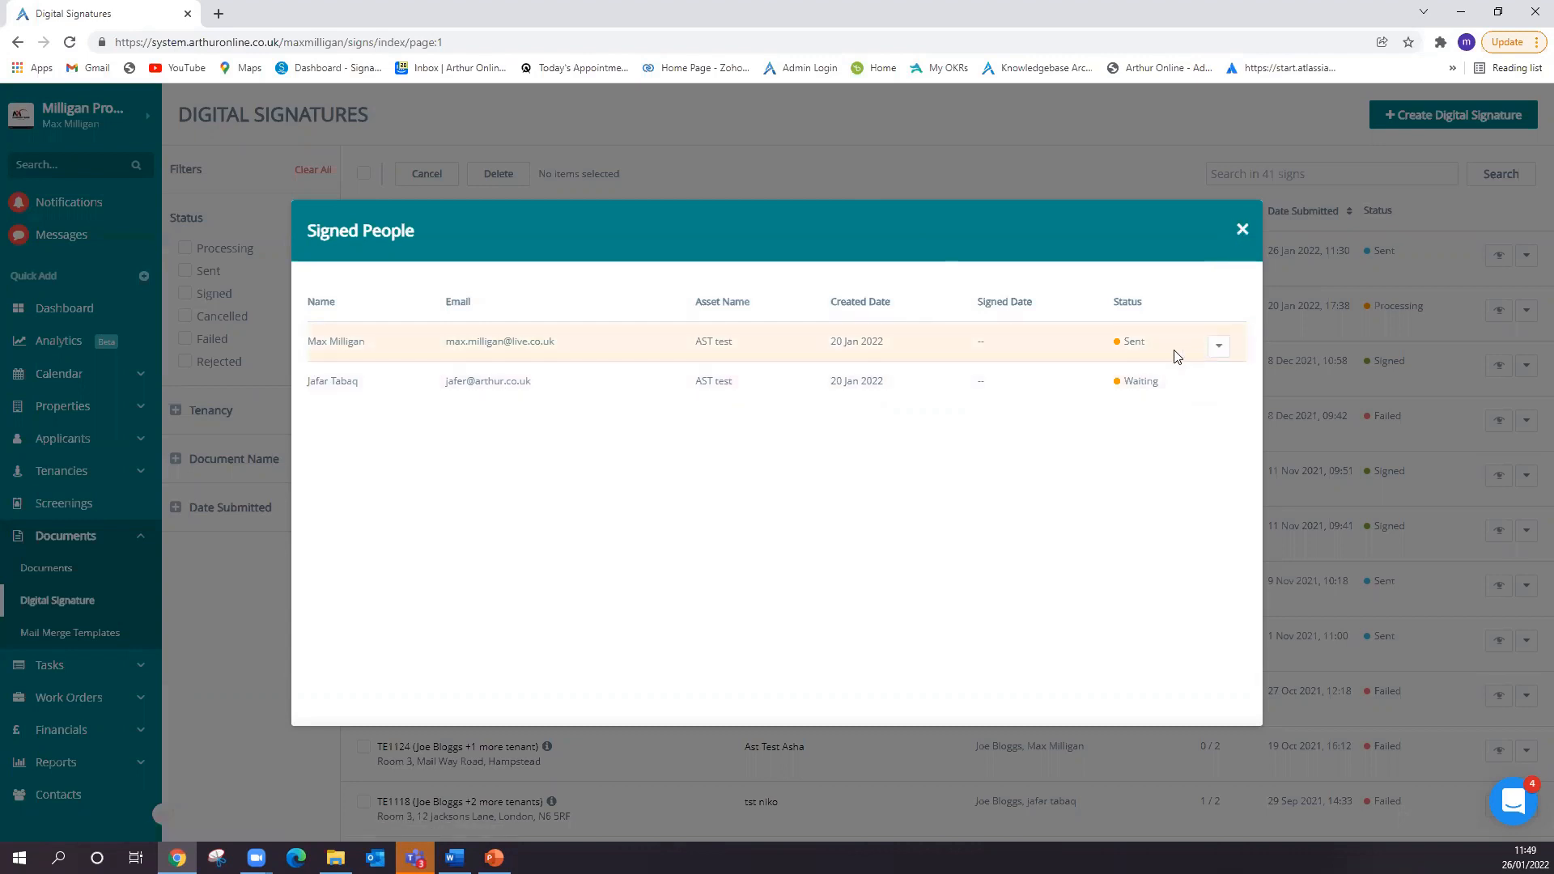
click(1216, 351)
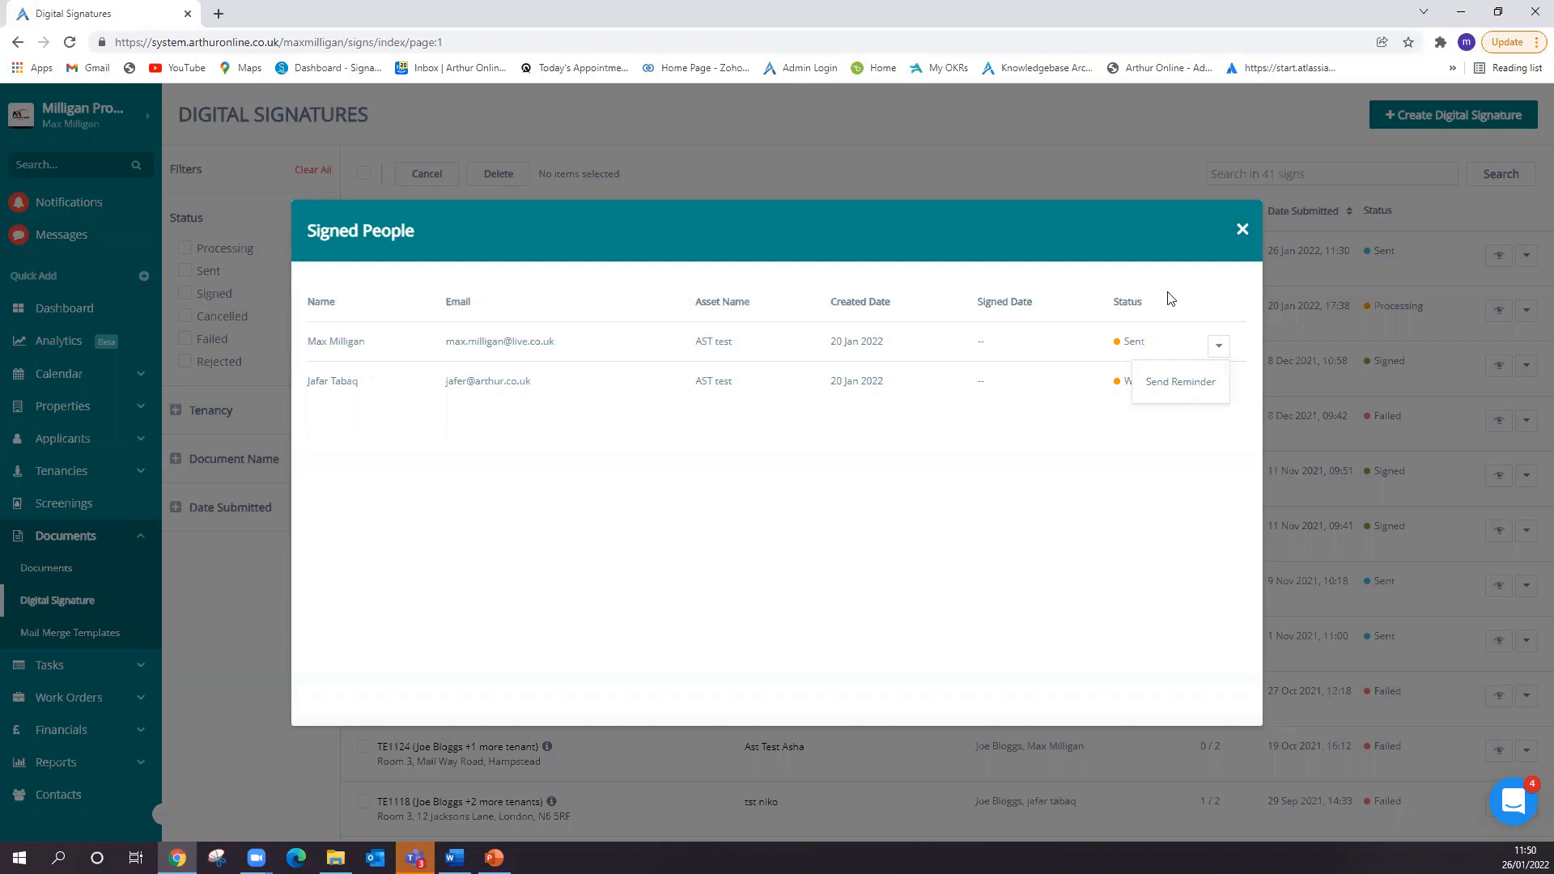
click(1243, 230)
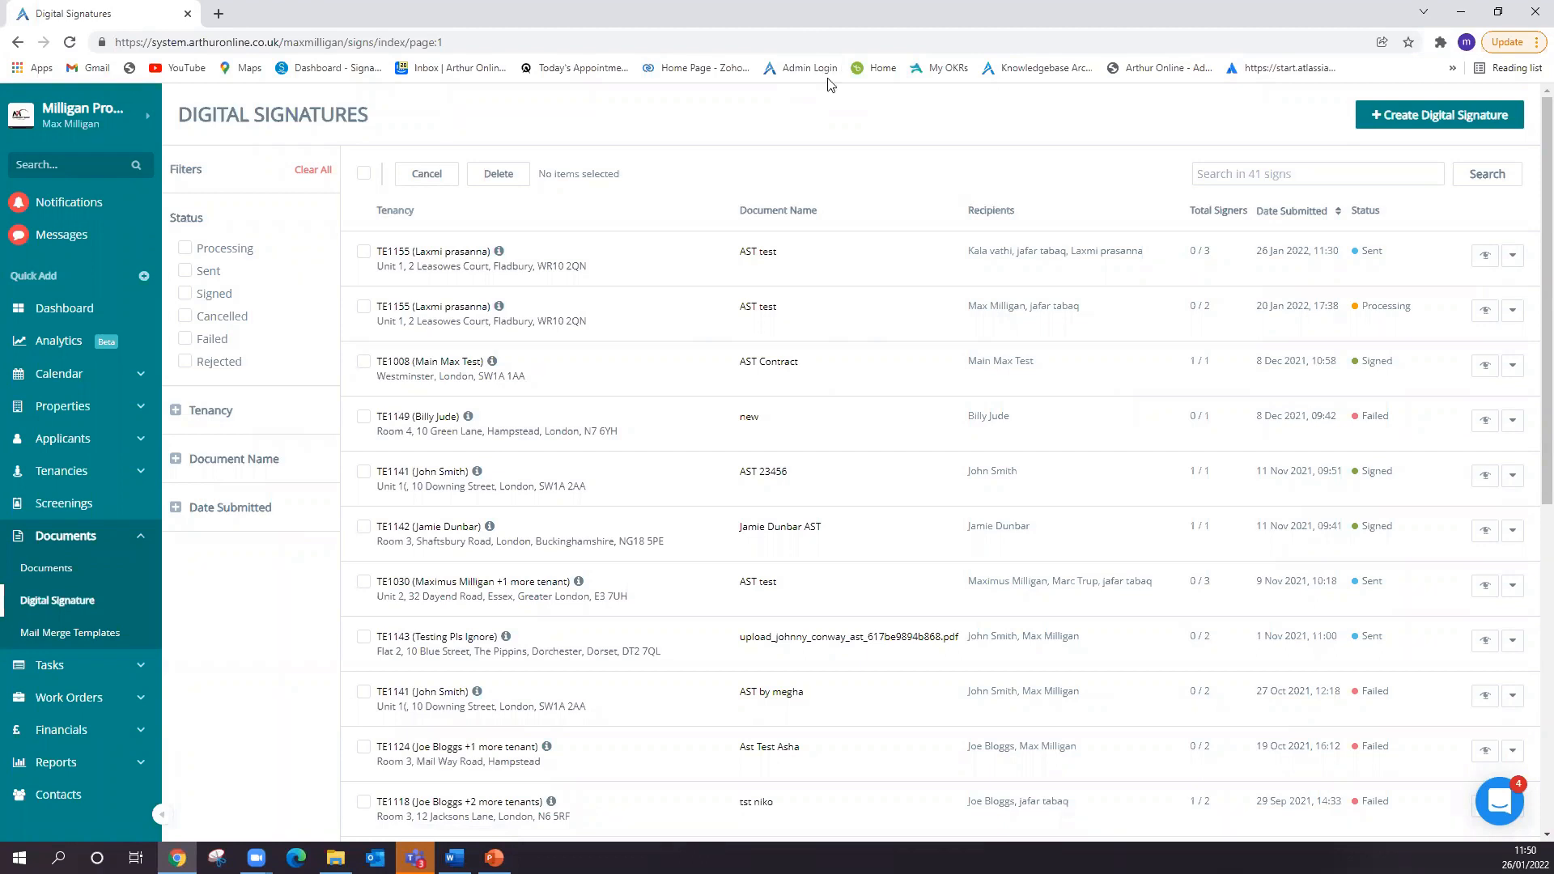
- Examine the Resend and other available actions for the 26 Jan 2022 AST test request alongside its signer list
click(1512, 256)
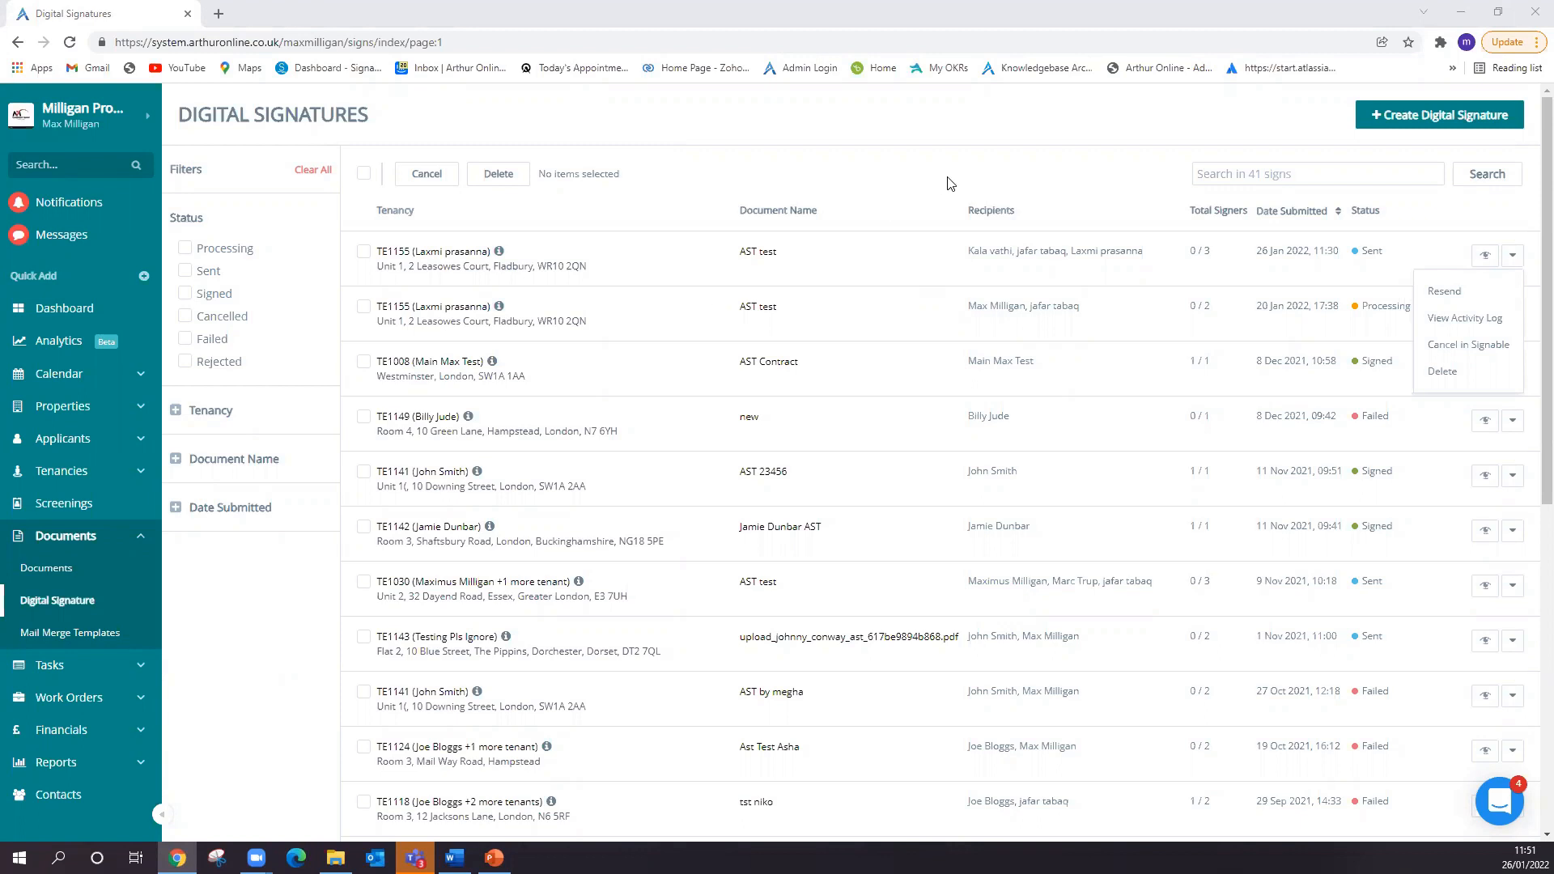
click(1485, 254)
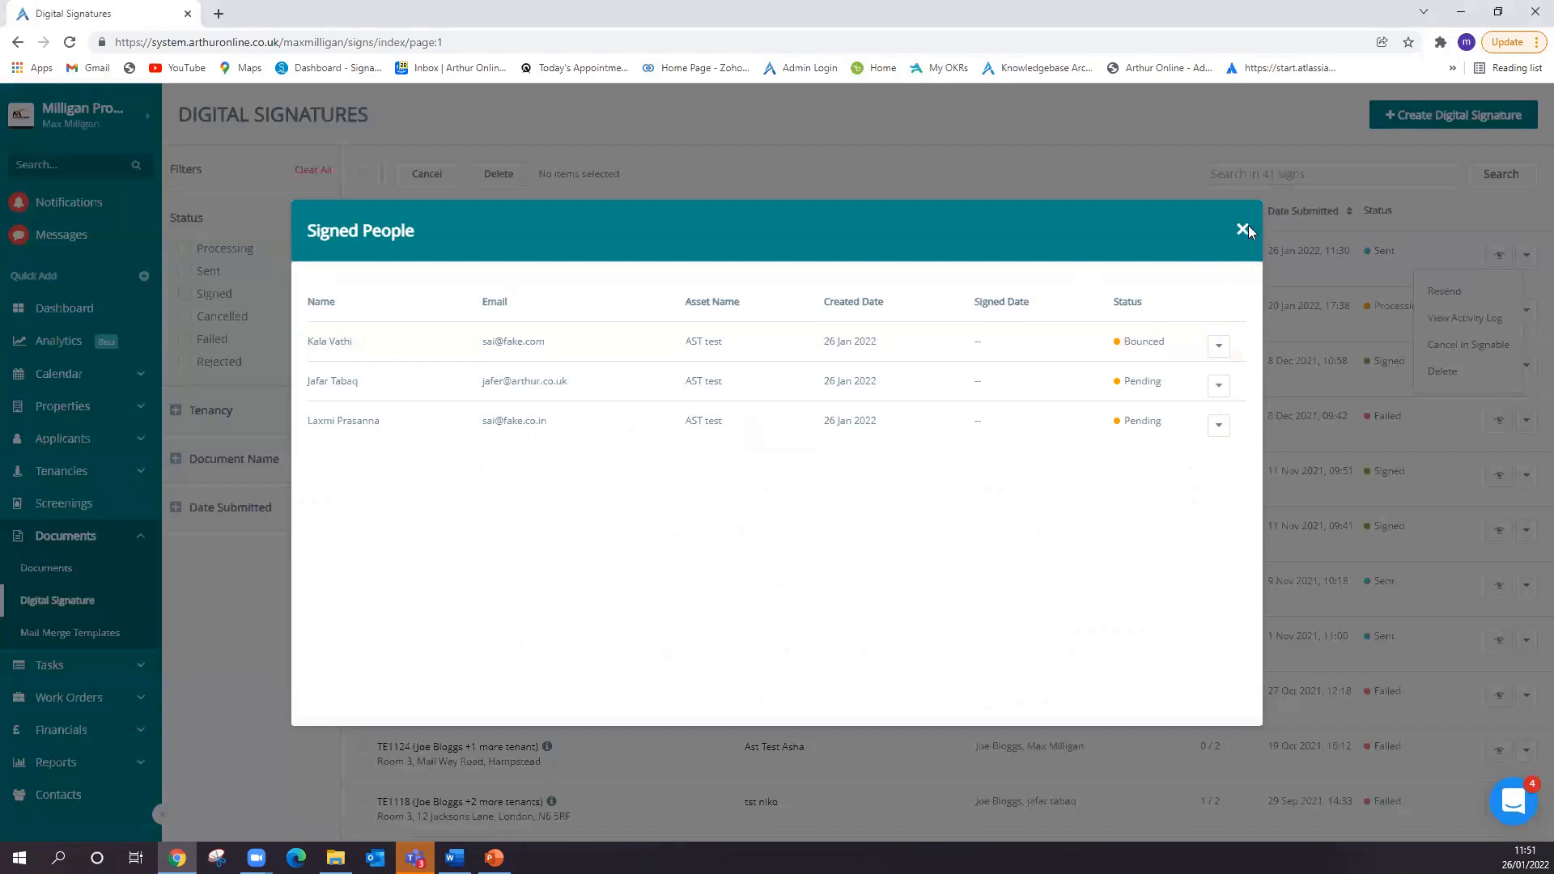
click(1245, 229)
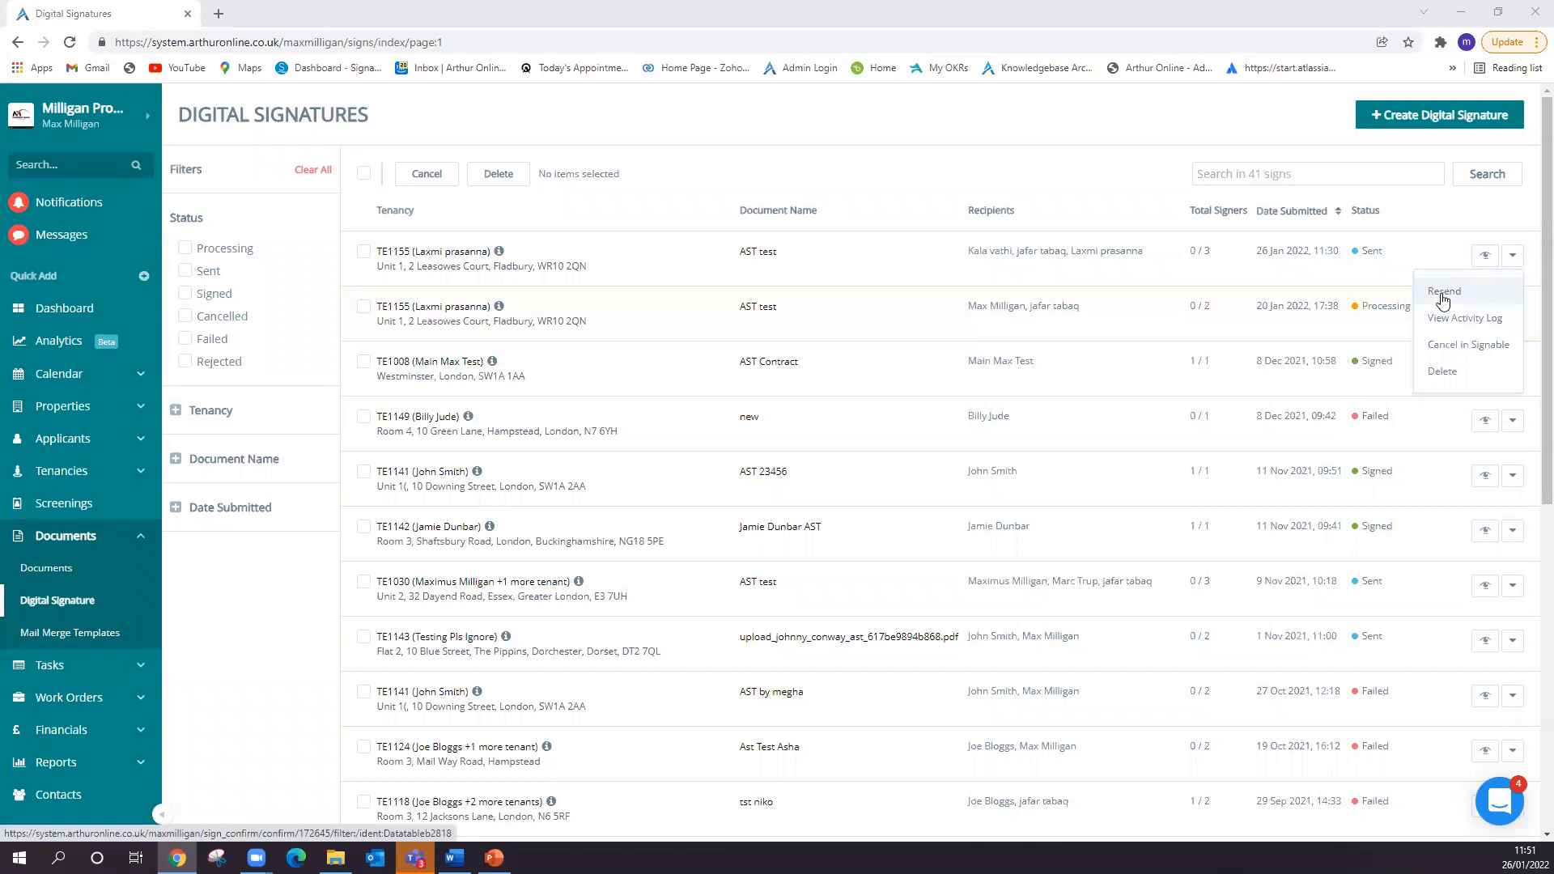
click(1520, 262)
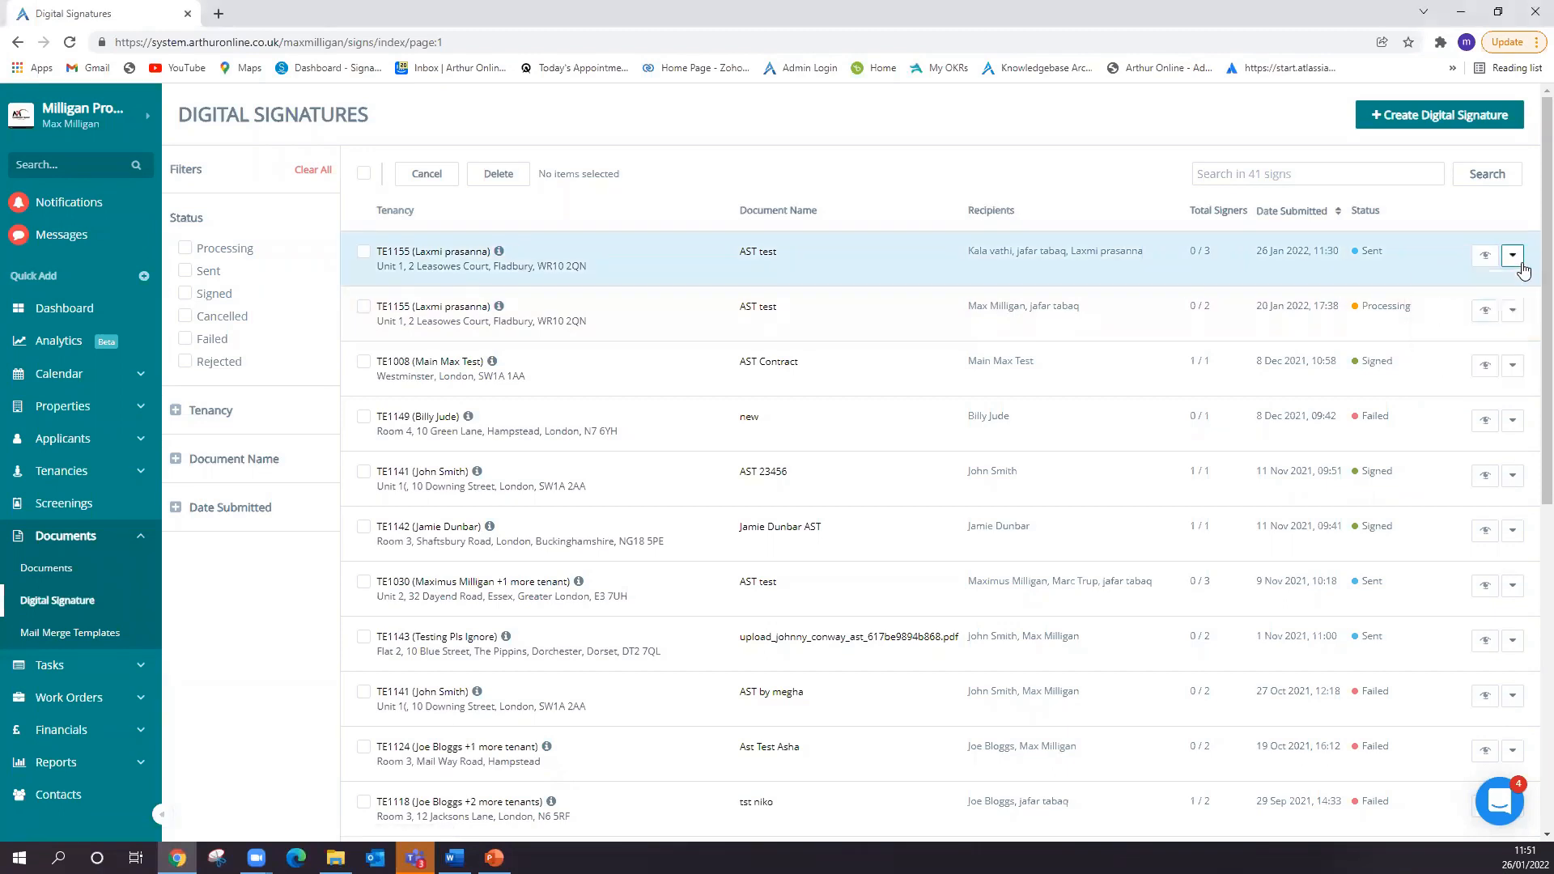
click(1518, 265)
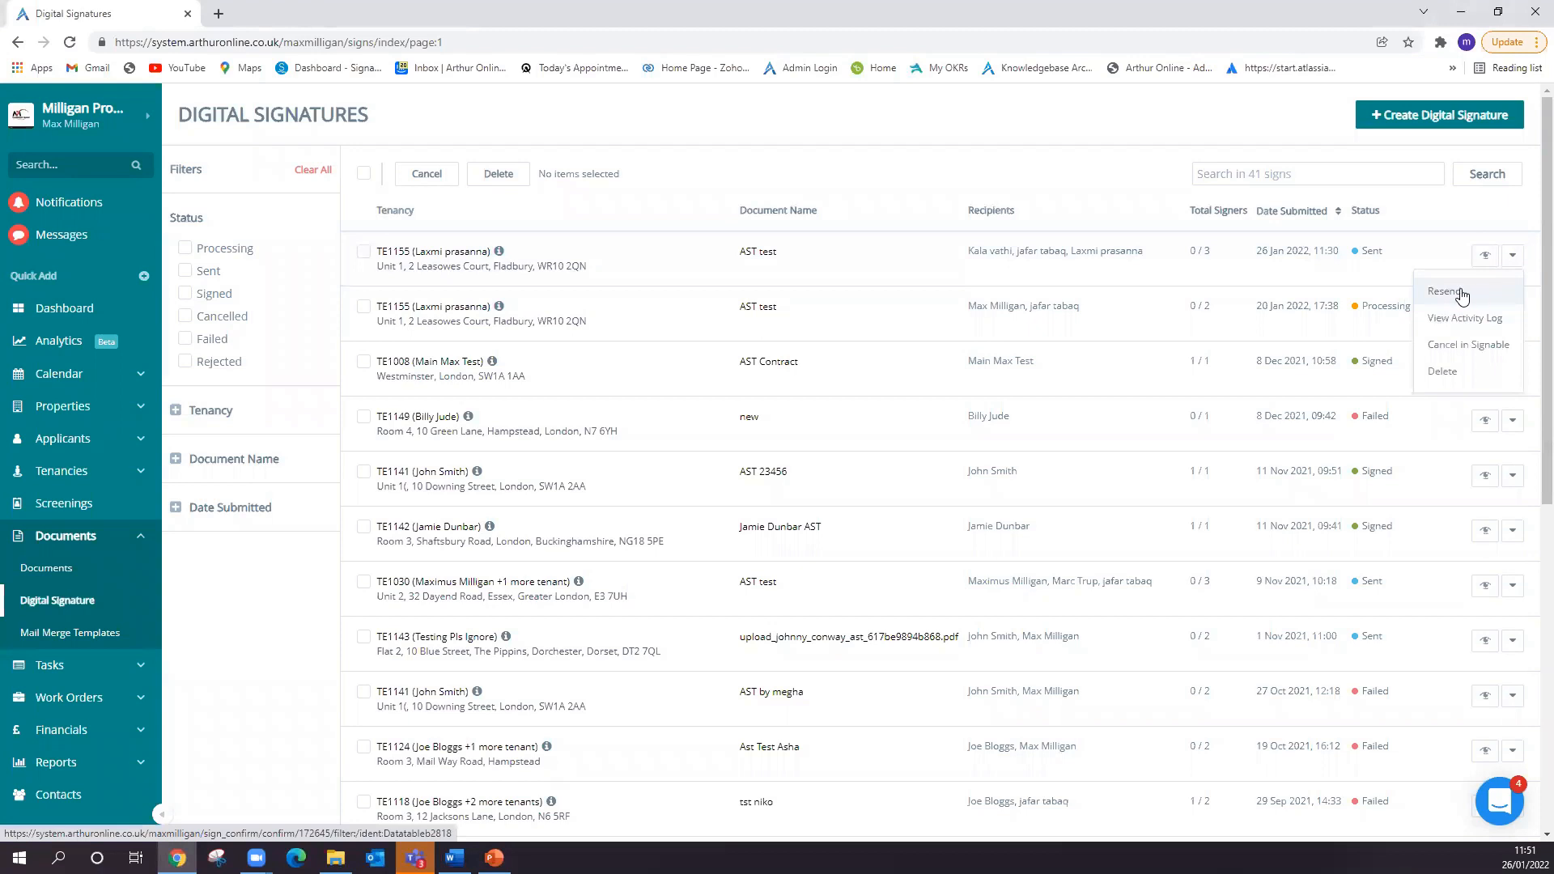
click(1486, 256)
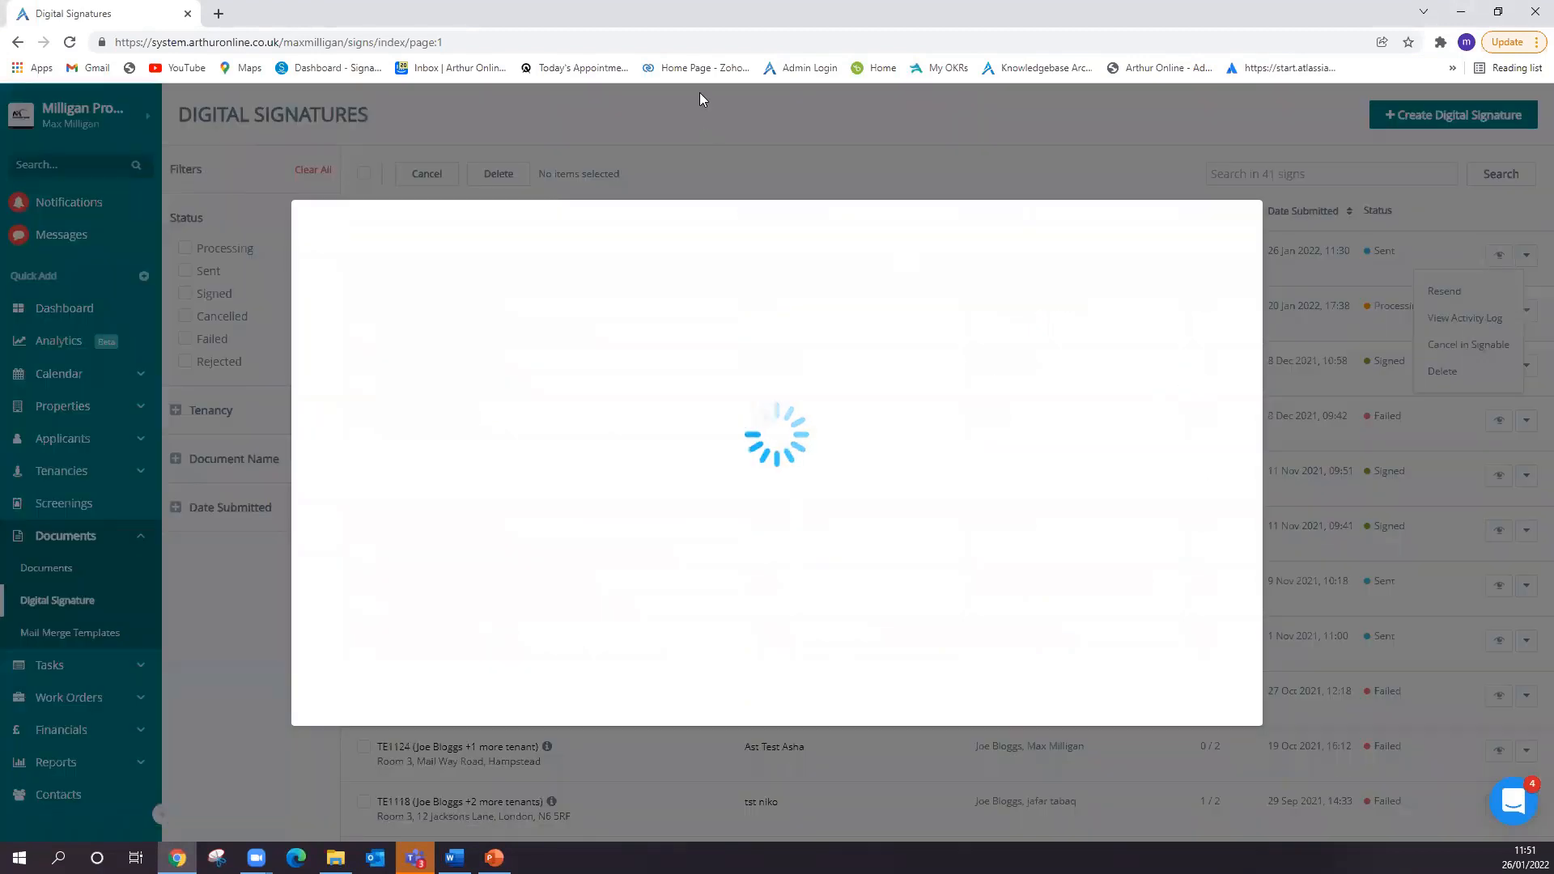
- Check the Send Reminder option for each signer of the 26 Jan 2022 AST test request, then close the signer list
click(1218, 349)
click(1213, 306)
click(1217, 387)
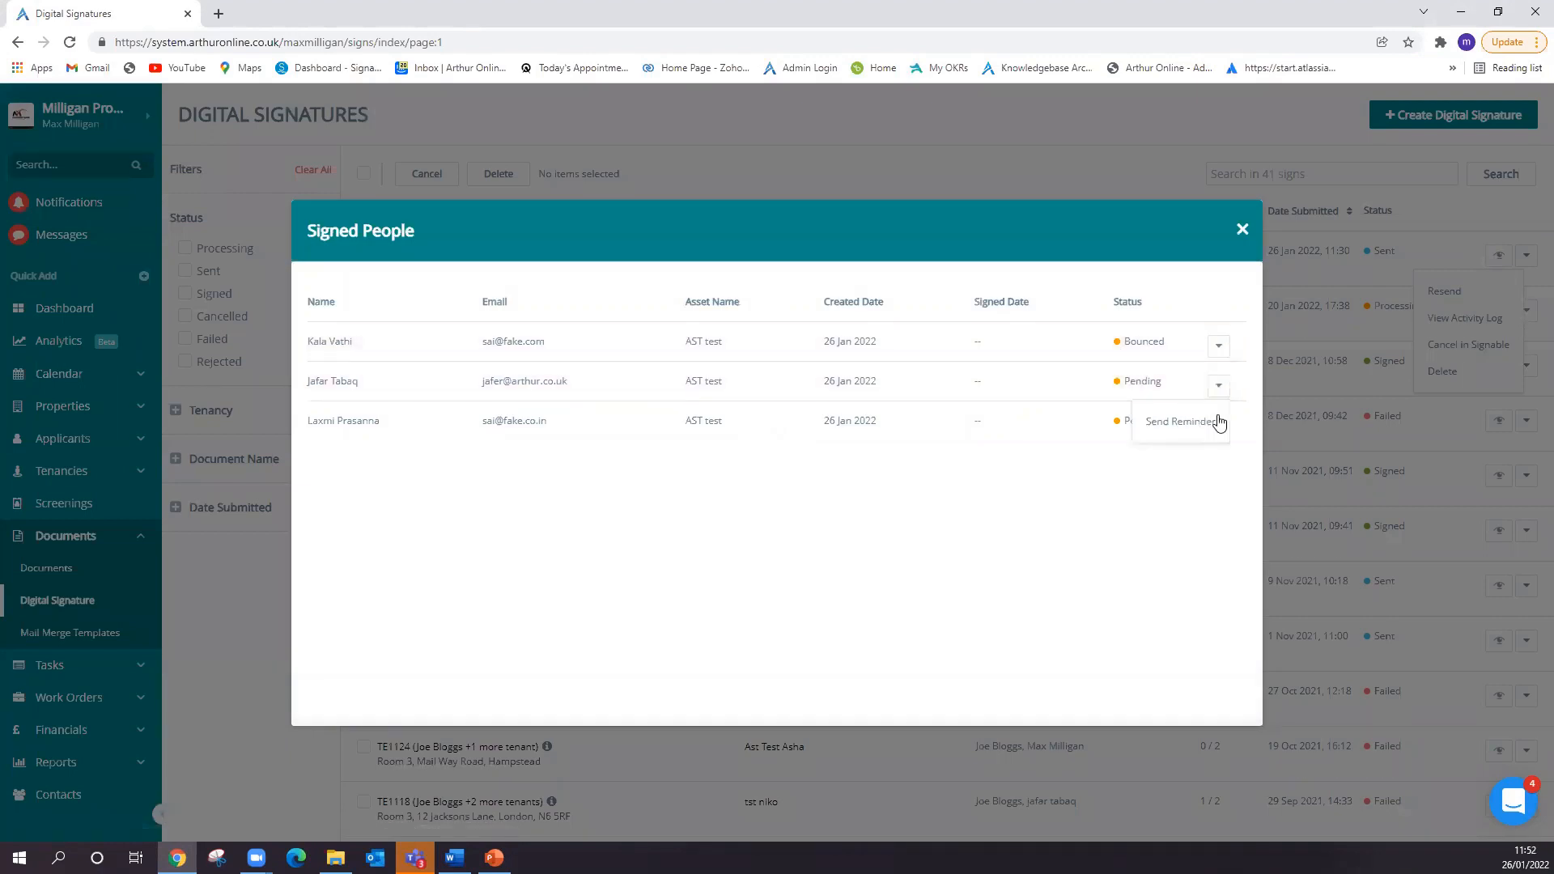
click(1218, 300)
click(1219, 427)
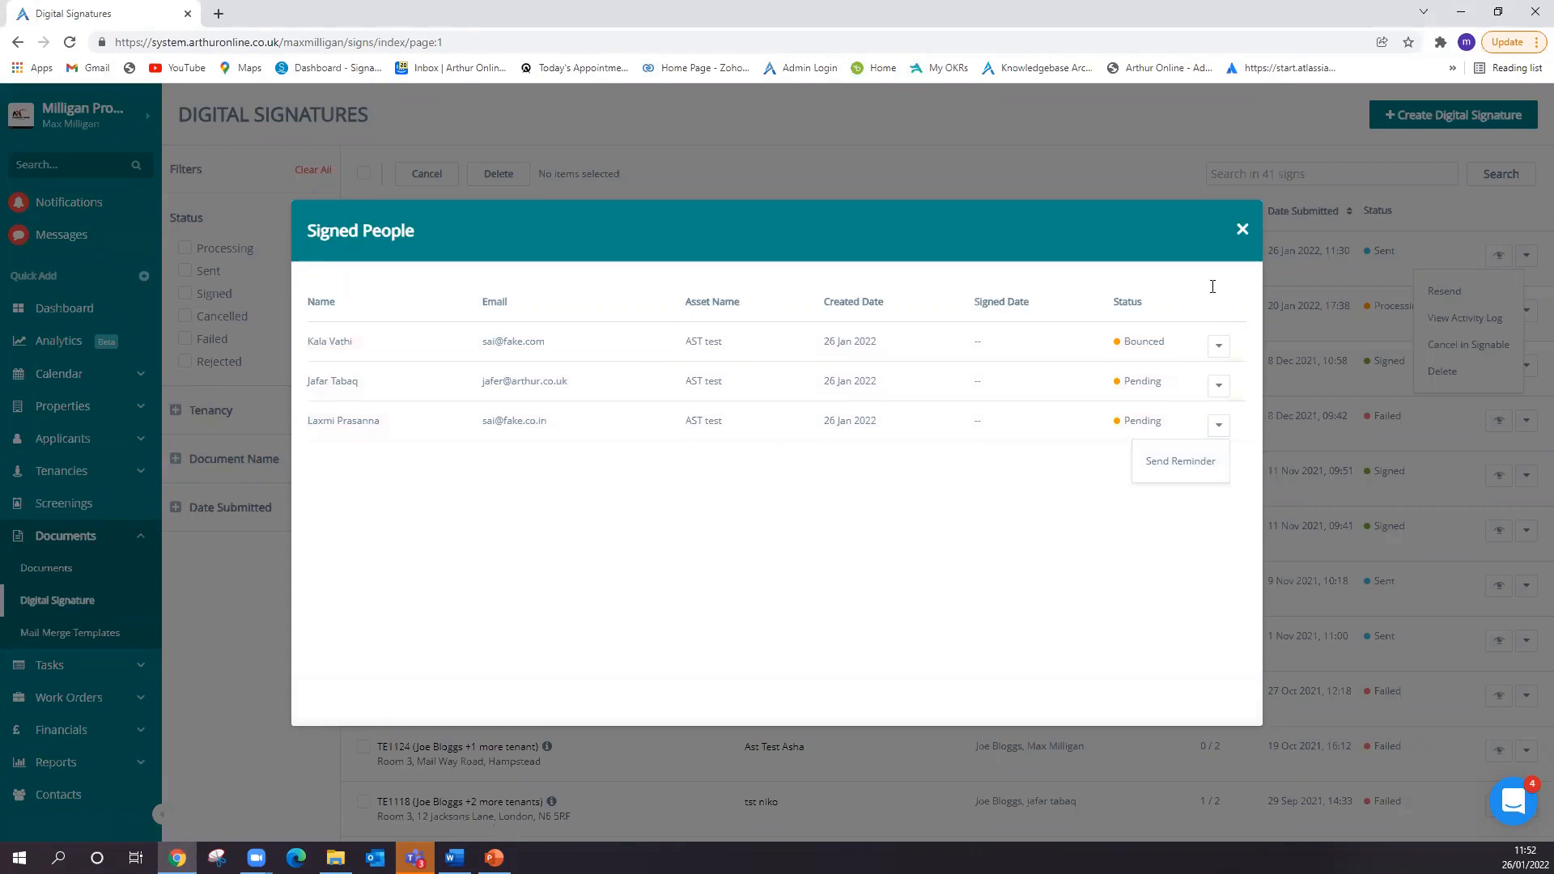
click(1242, 229)
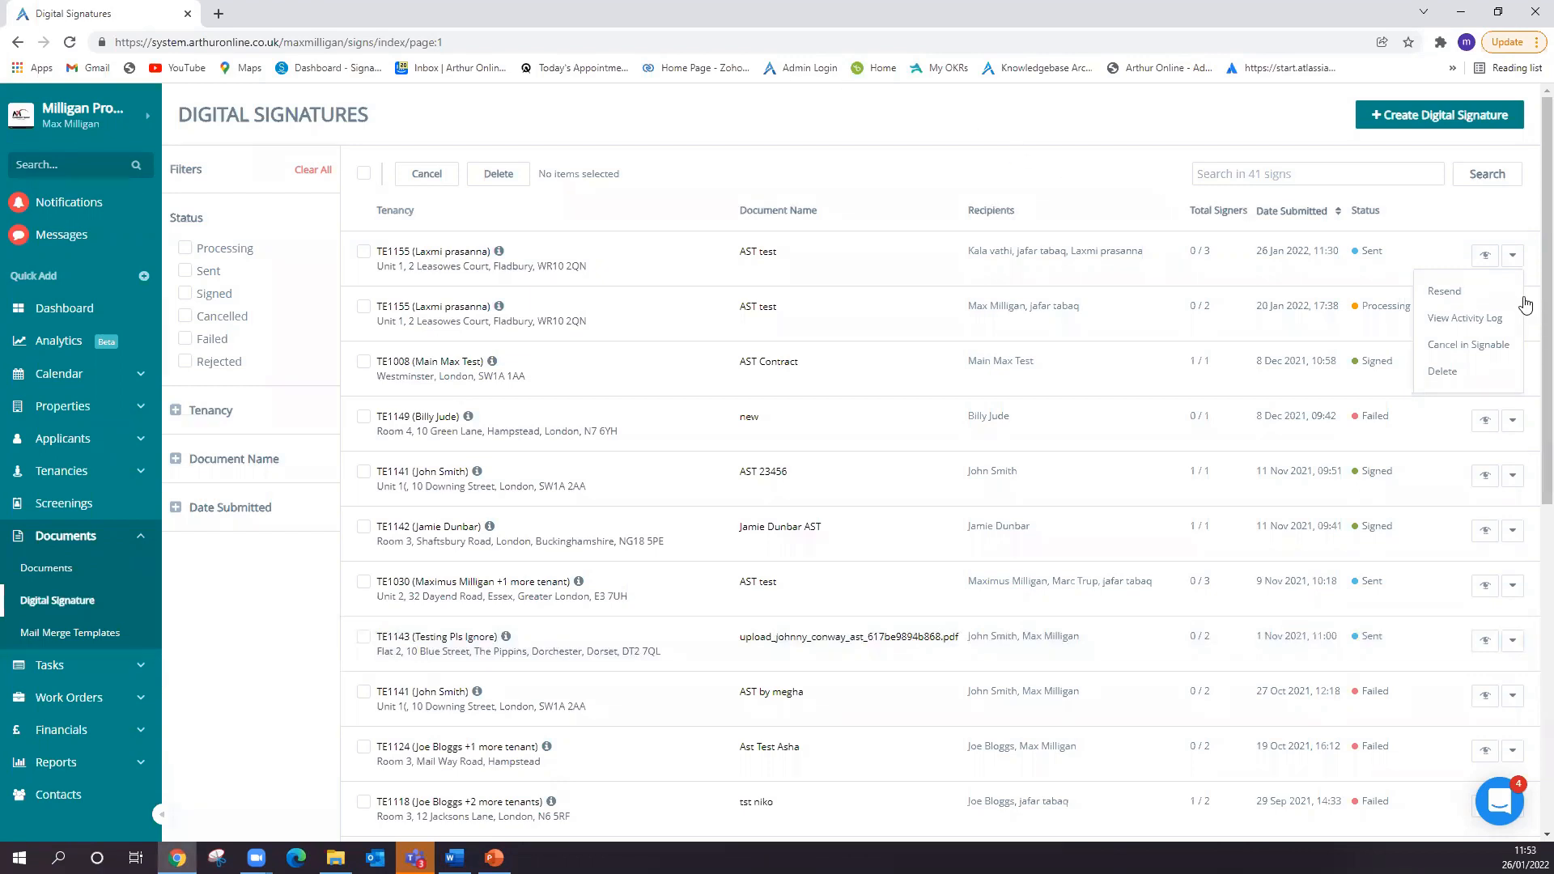
- Review the statuses down the digital signature list and highlight the Cancelled status of the 21 Apr 2021 AST test request
scroll(1373, 513, down, 3)
scroll(1371, 514, down, 4)
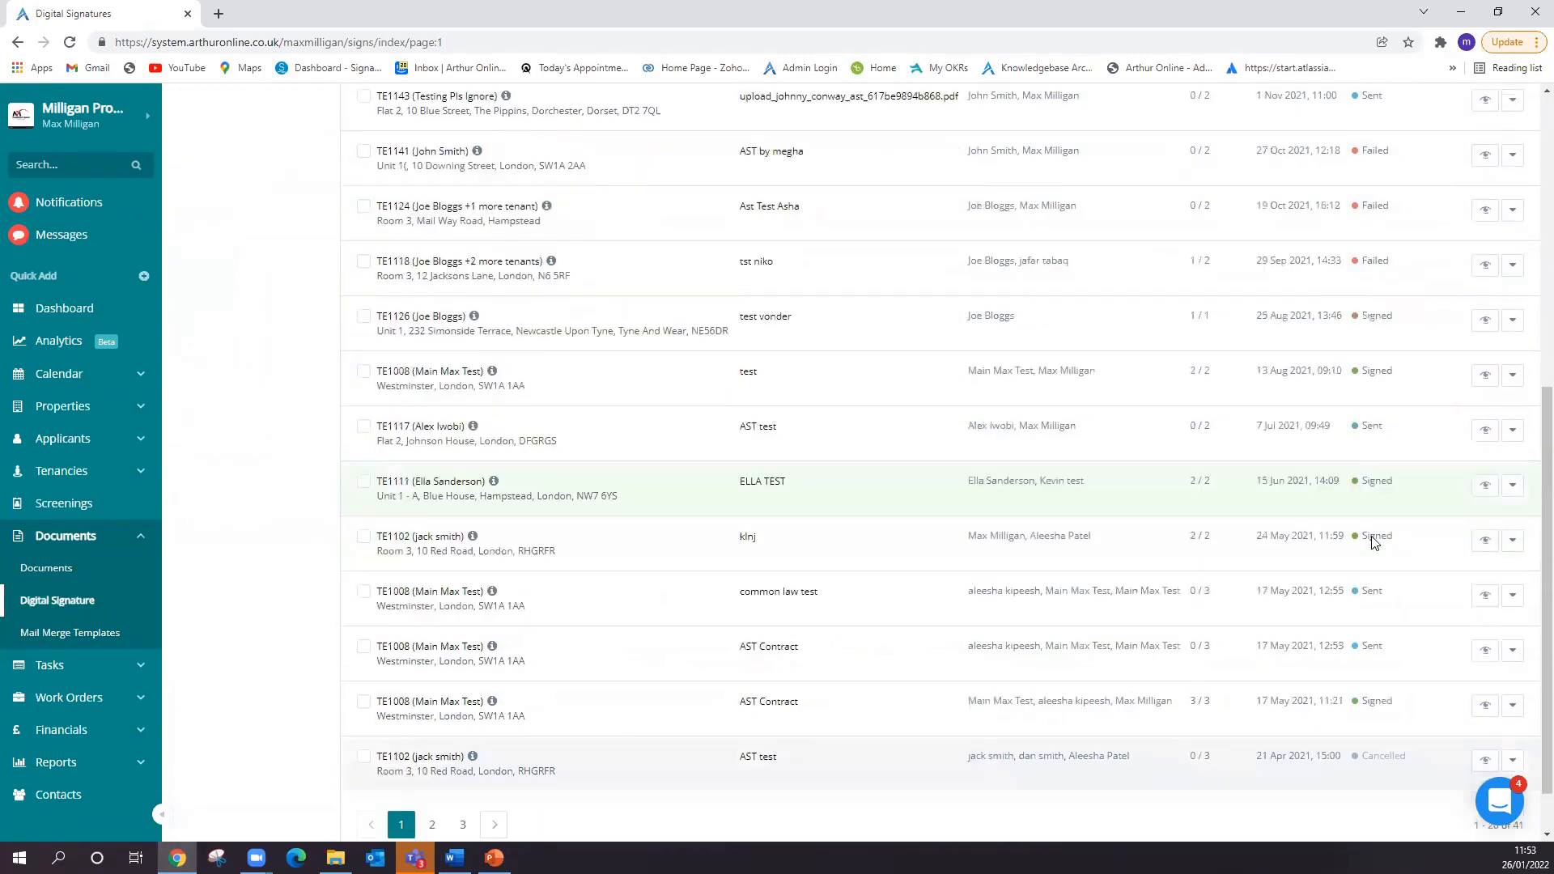
drag(1350, 698, 1409, 697)
click(1410, 697)
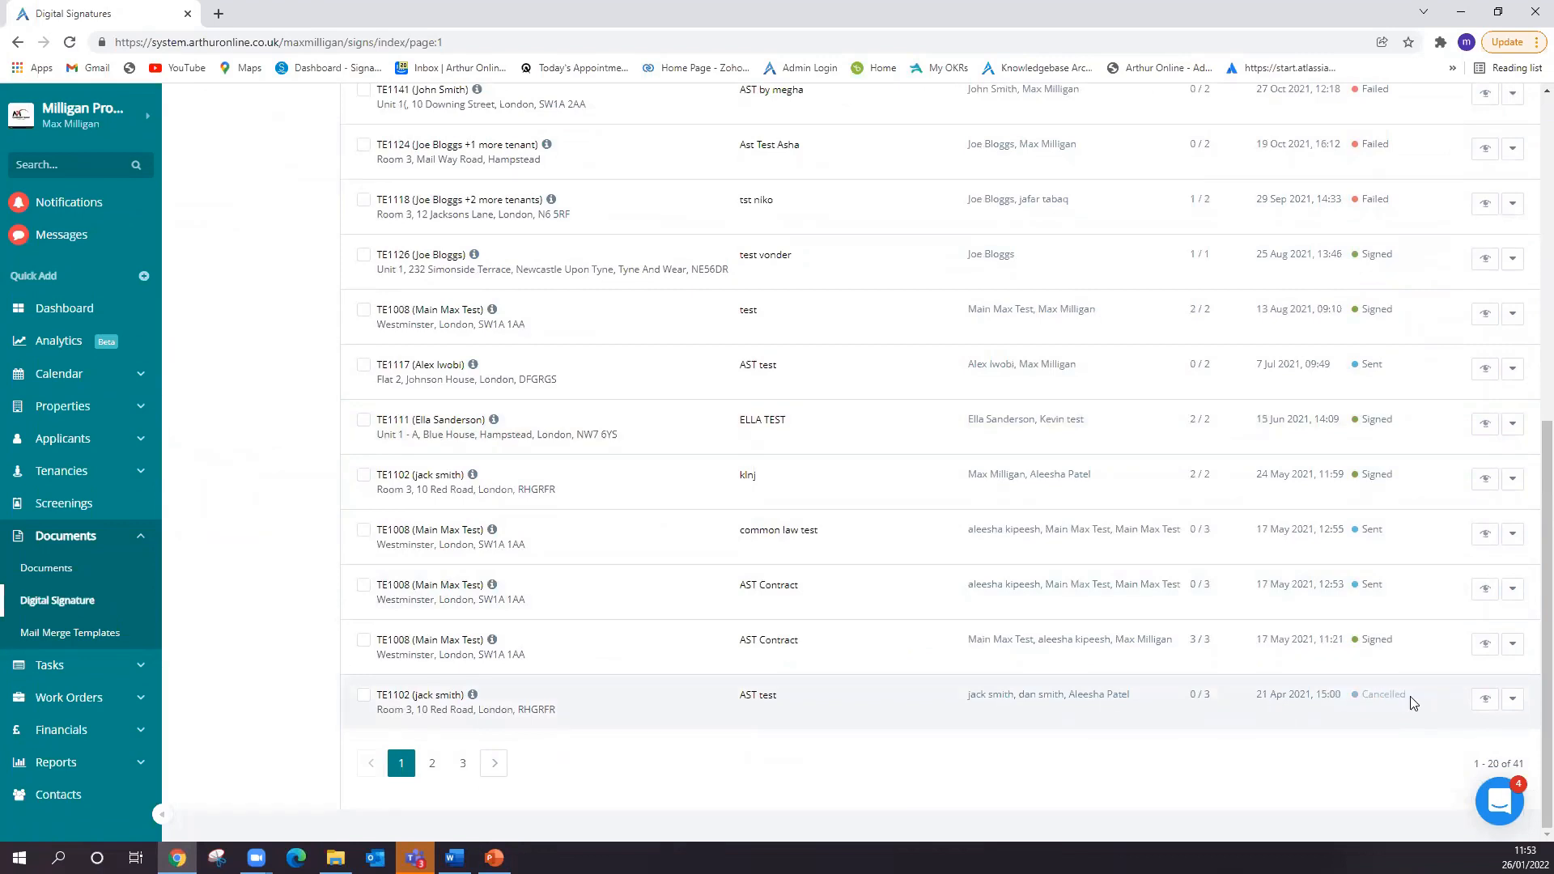
scroll(1383, 696, up, 8)
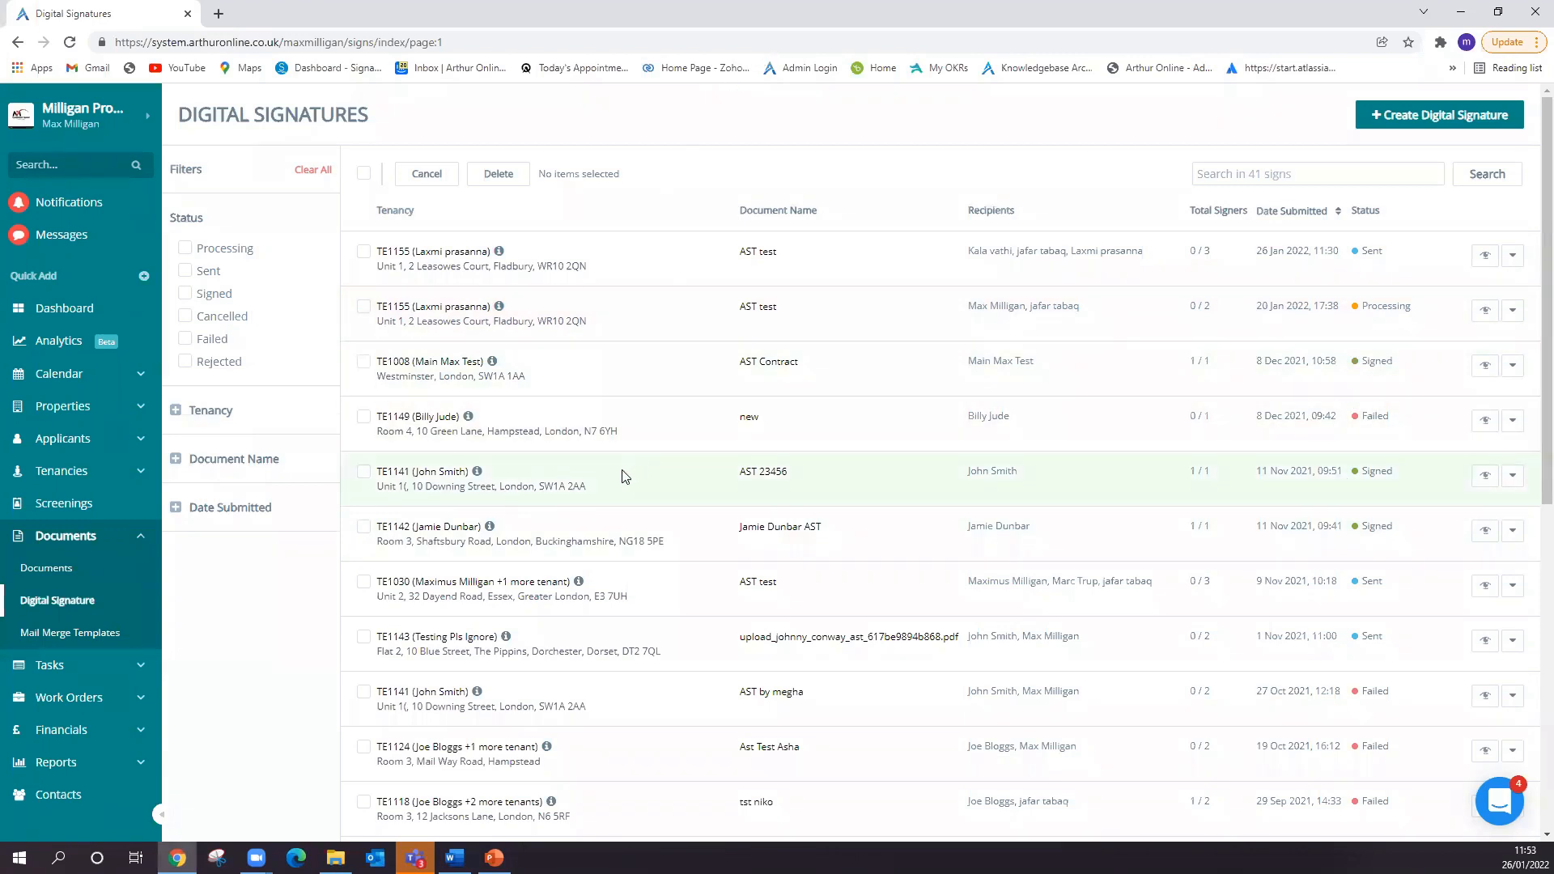
- Open the tenancy behind the signed AST 23456 request and find the signed PDF among its documents
click(396, 476)
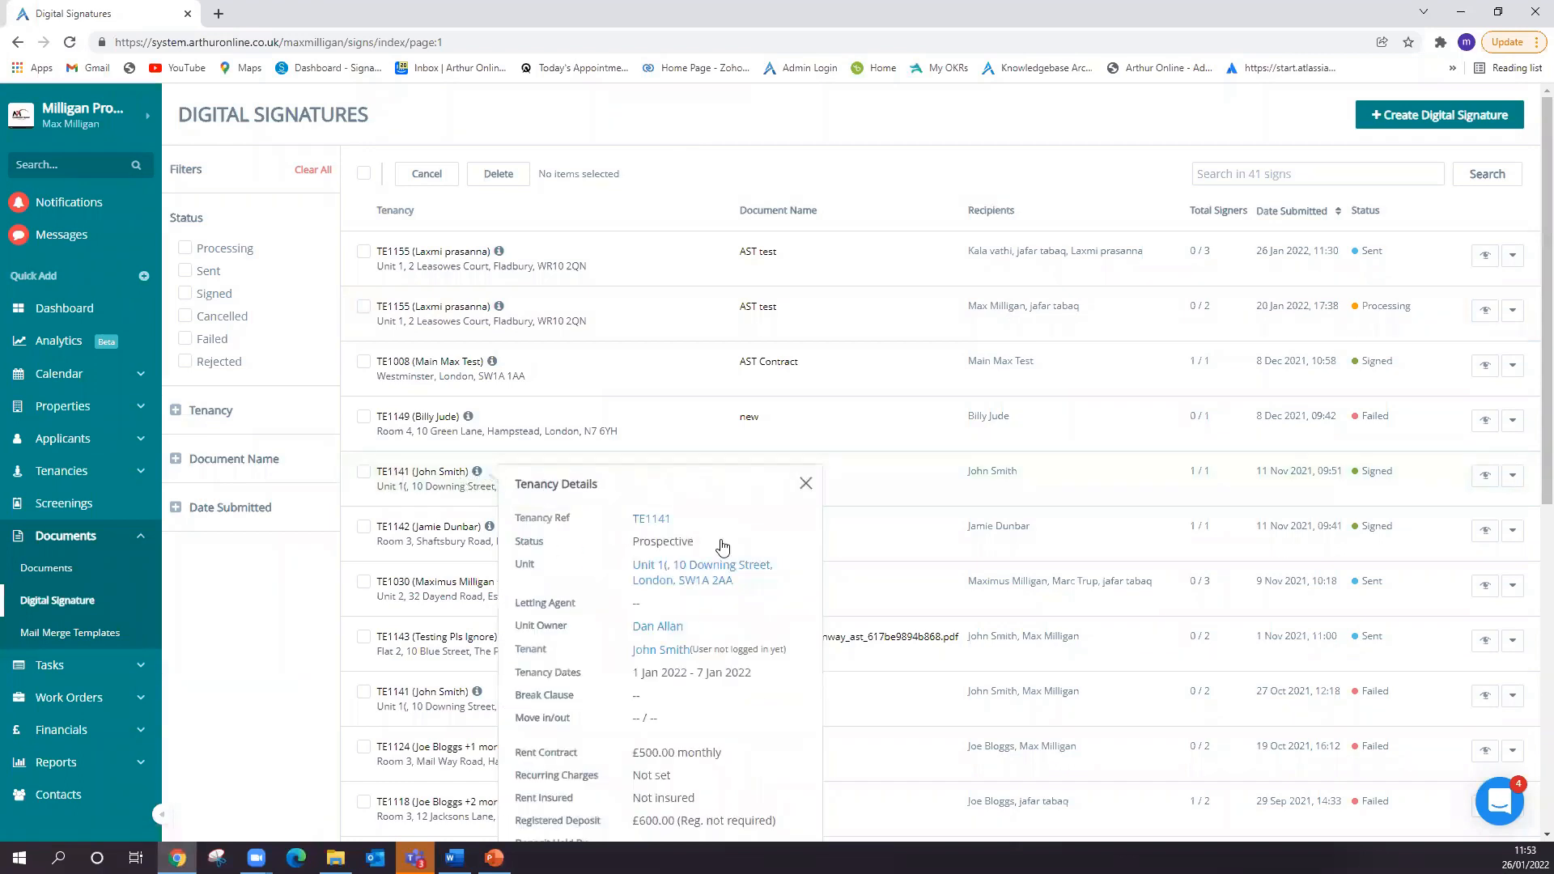
click(660, 519)
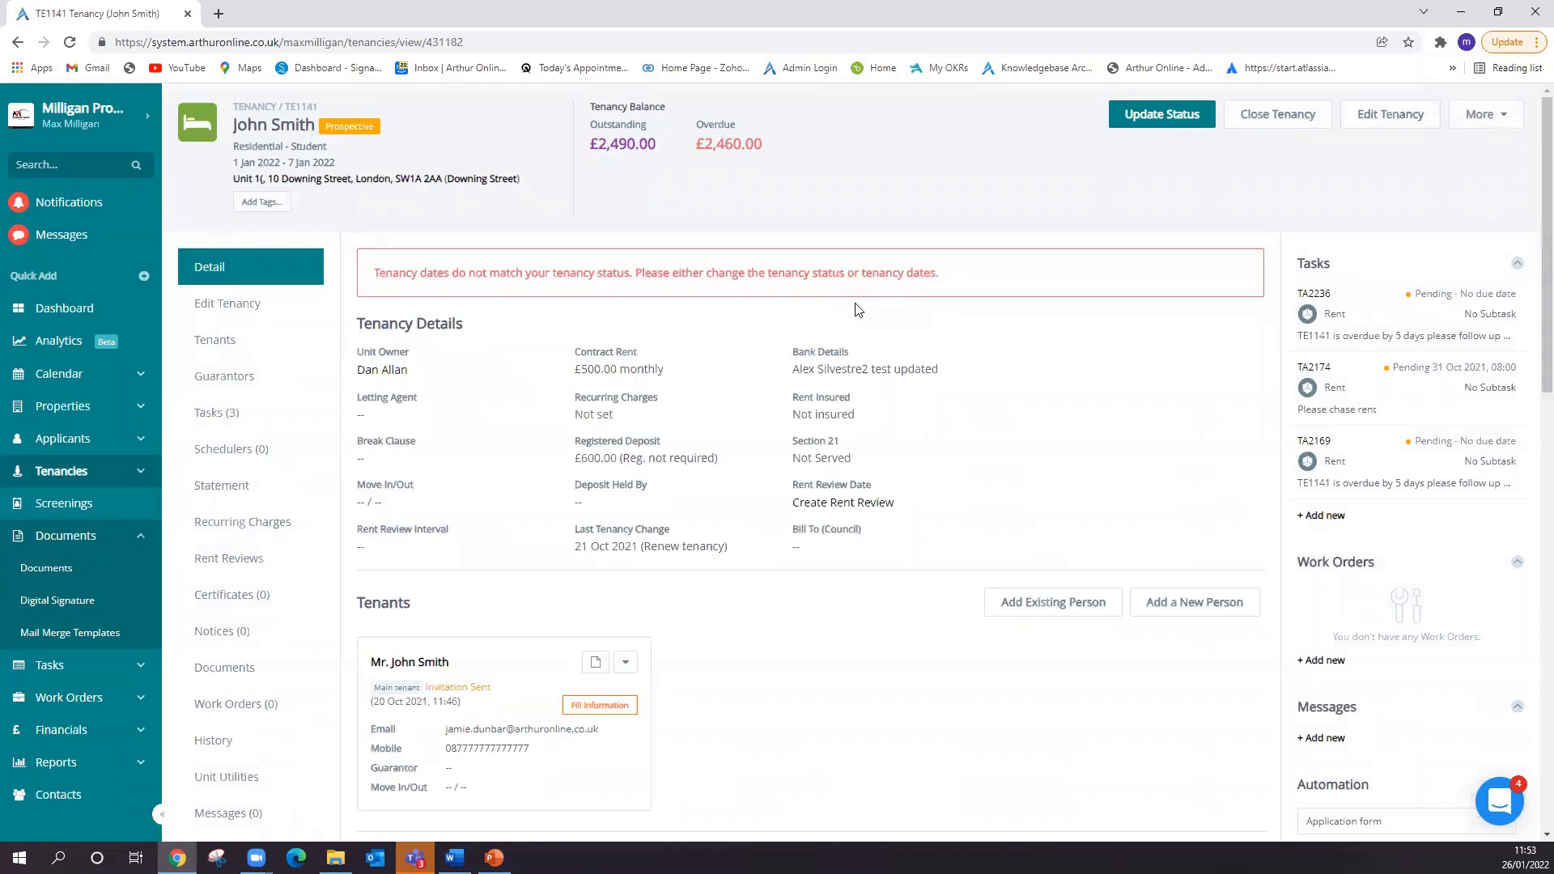
click(230, 670)
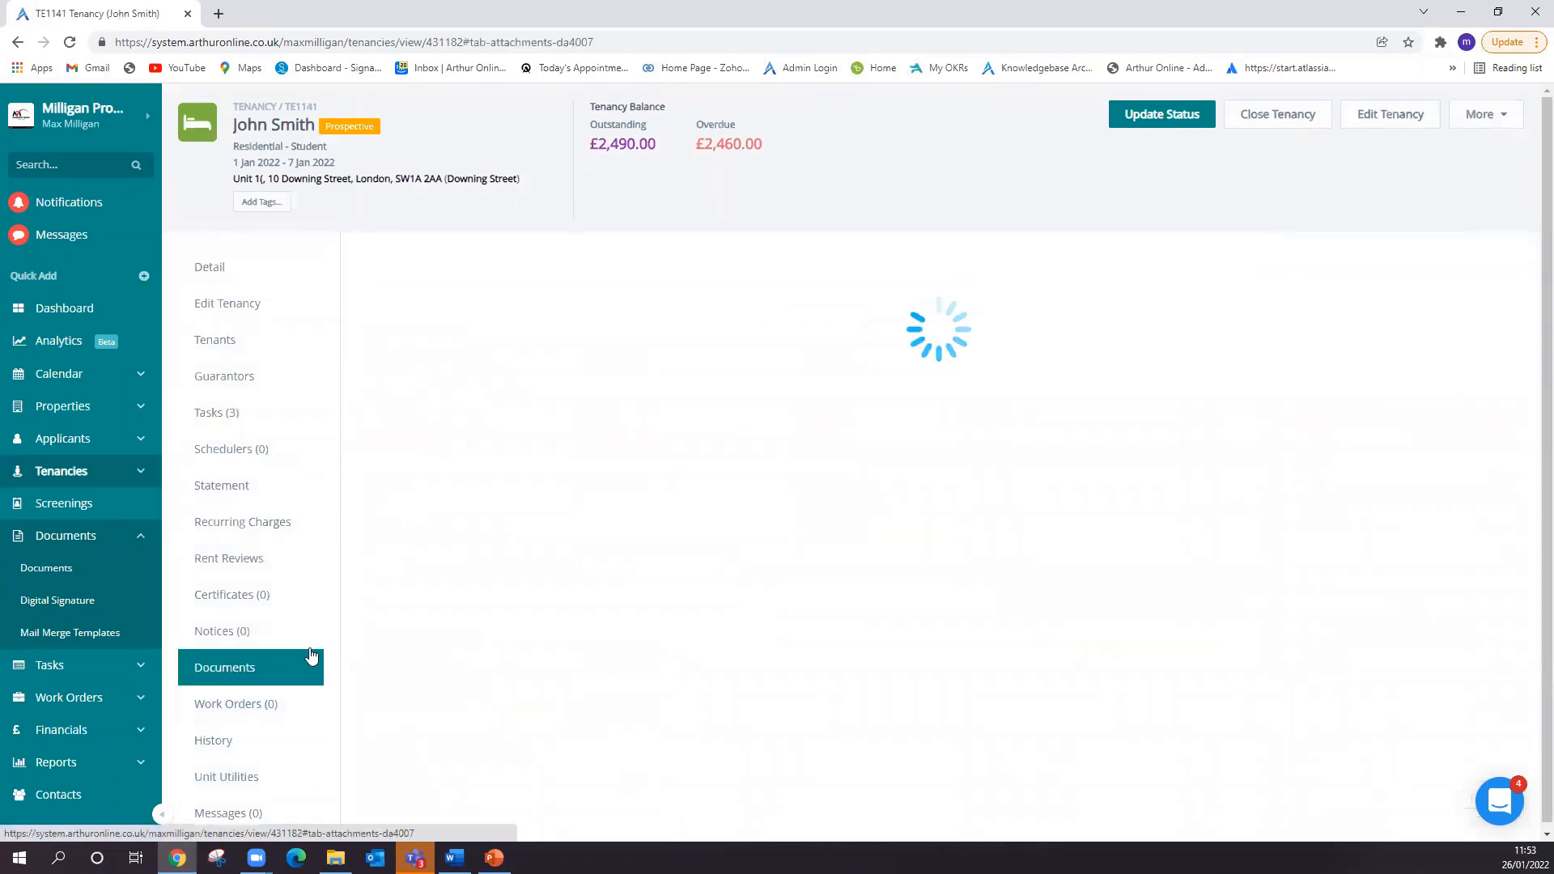
scroll(1076, 406, down, 5)
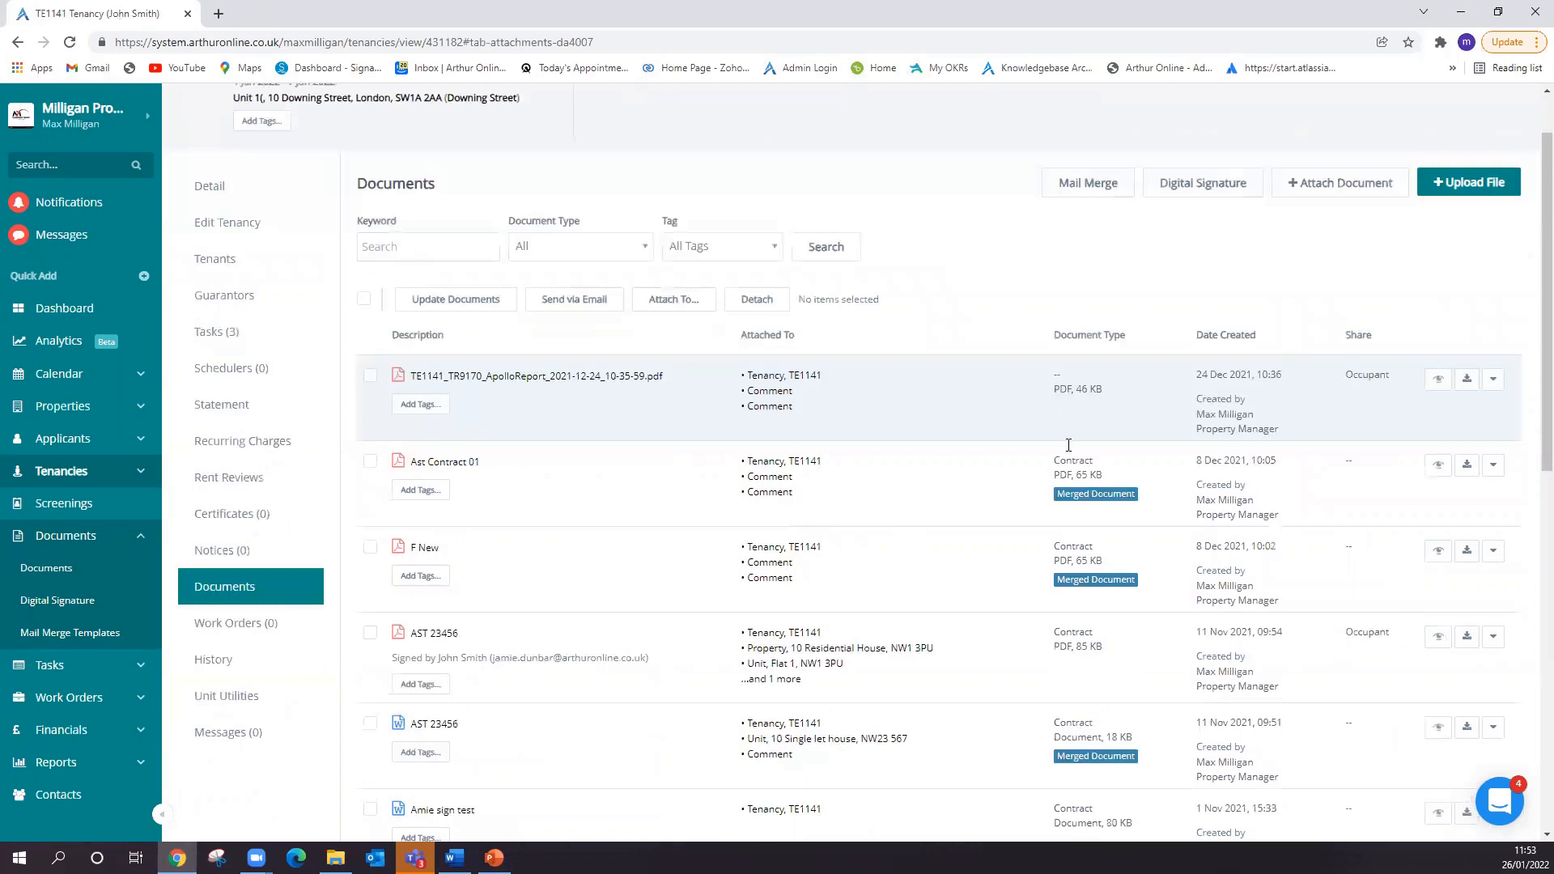
scroll(988, 473, down, 5)
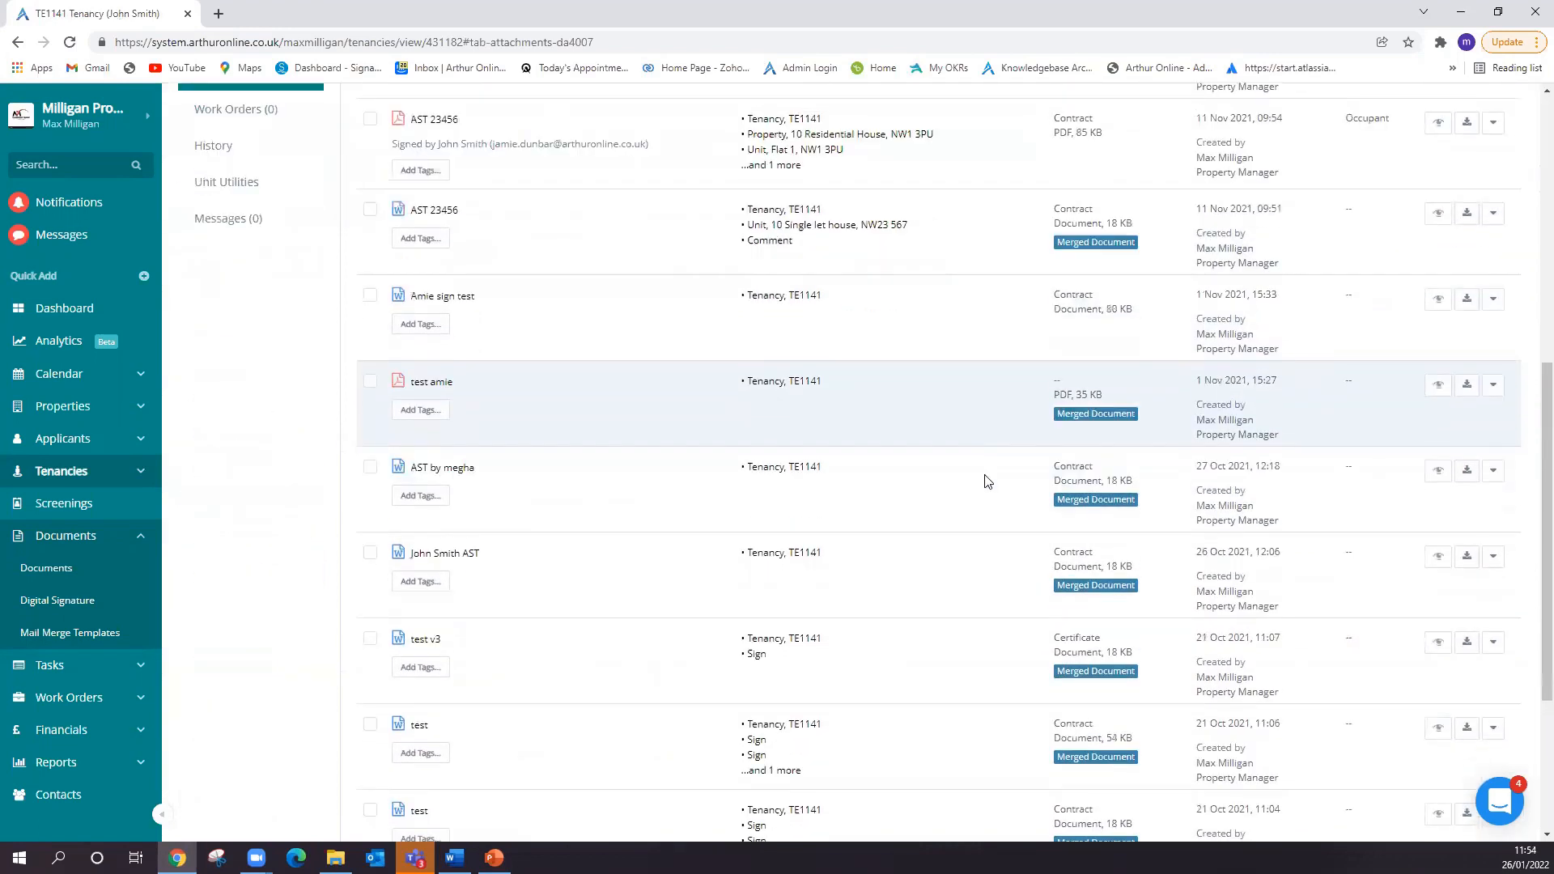
scroll(988, 503, up, 10)
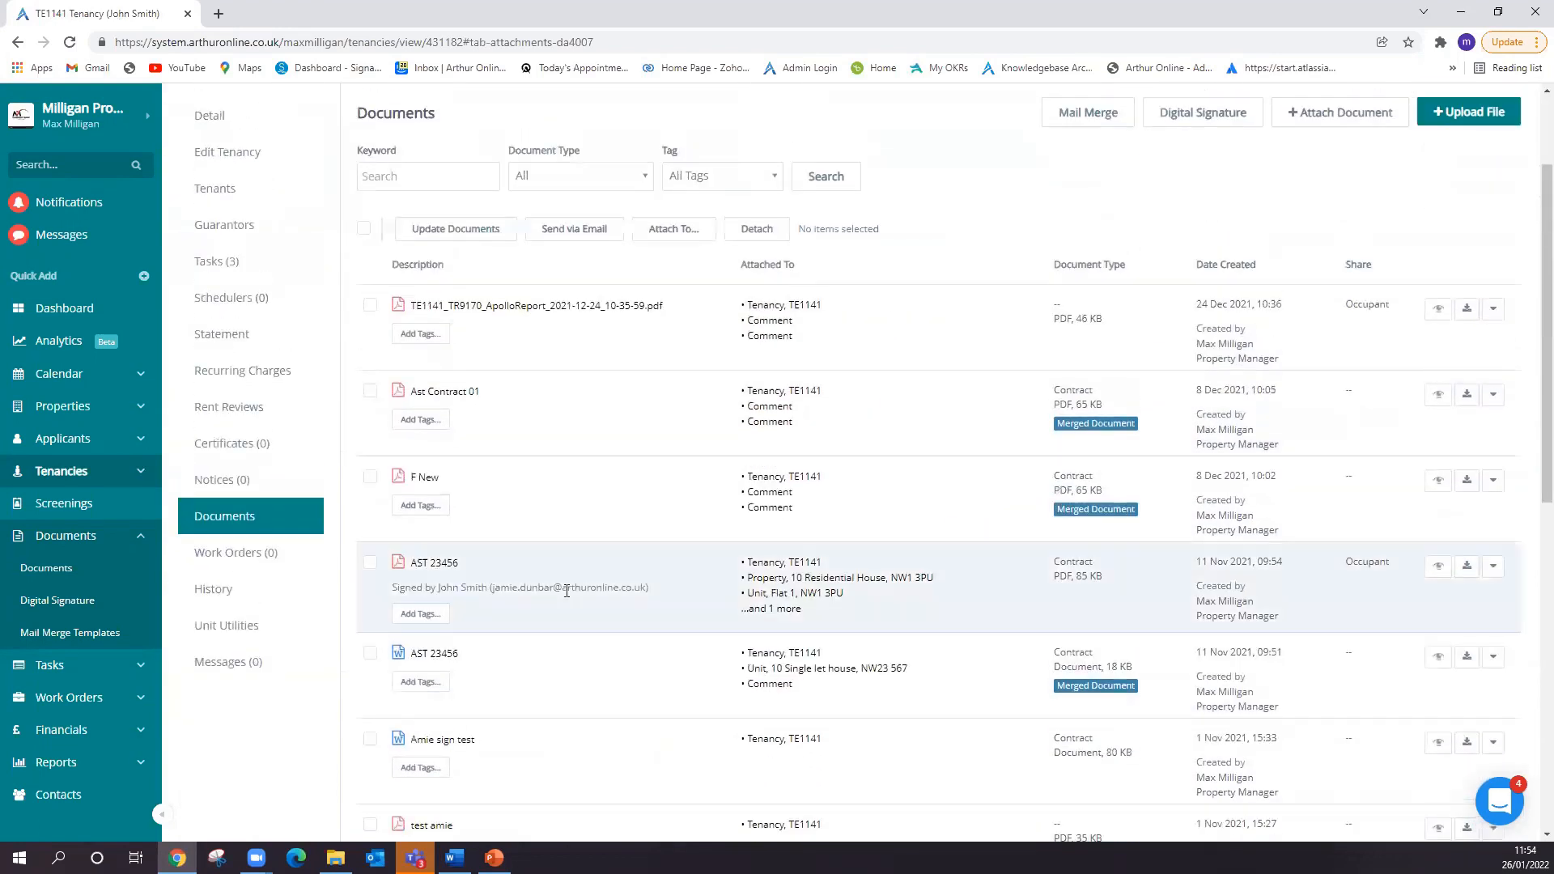
- Highlight the signed-by note of the AST 23456 PDF and open that document's details
drag(392, 587, 599, 629)
click(490, 620)
click(1437, 569)
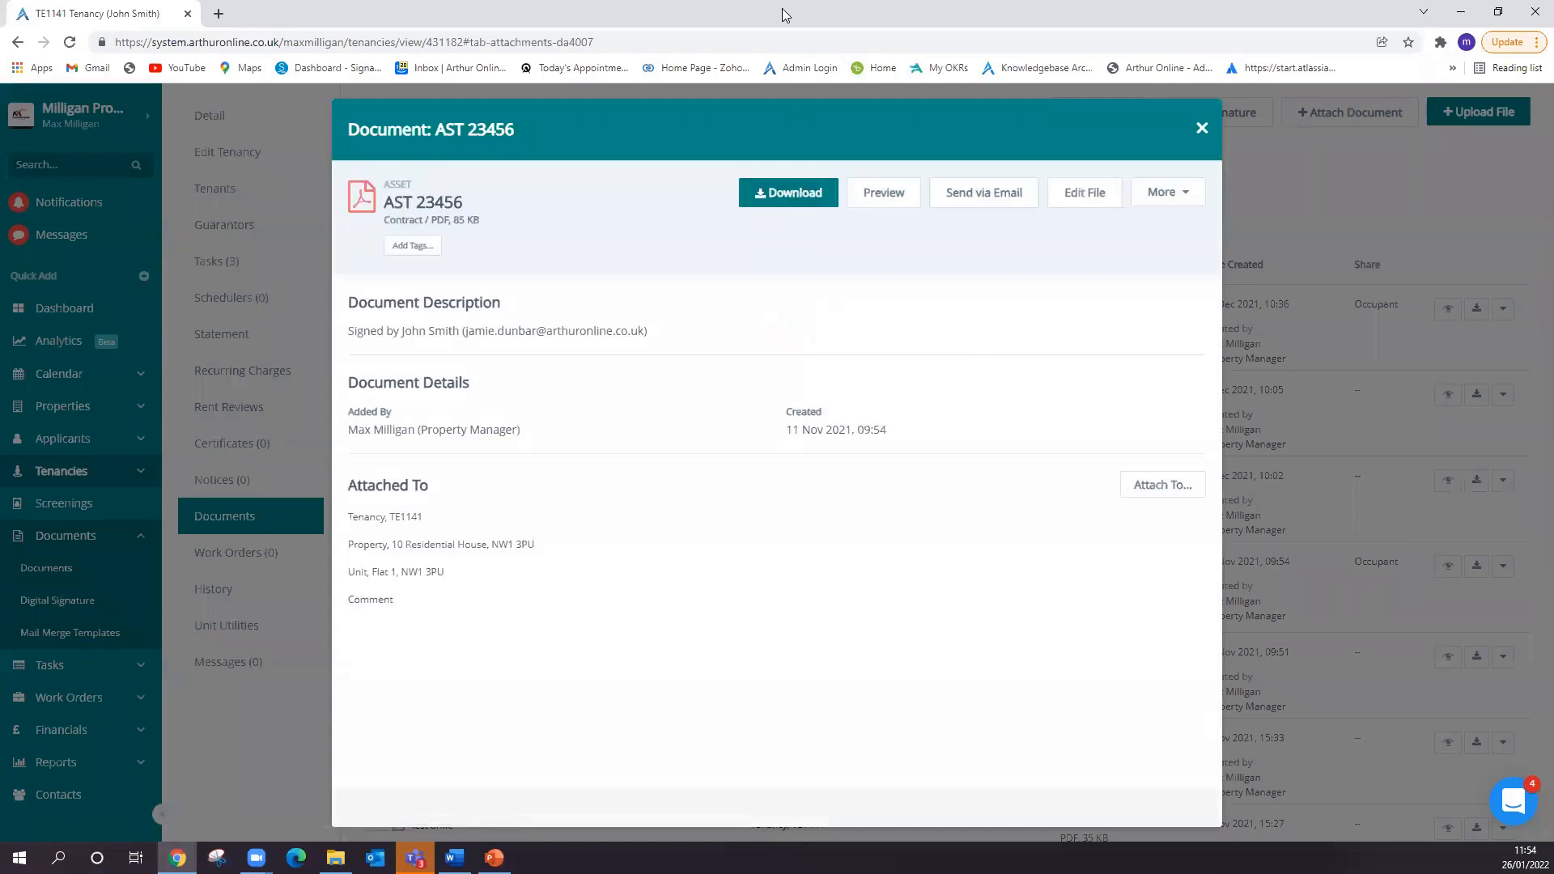
- Preview the AST 23456 PDF to examine the tenant's signature and the Signable audit history, then close the document
click(902, 202)
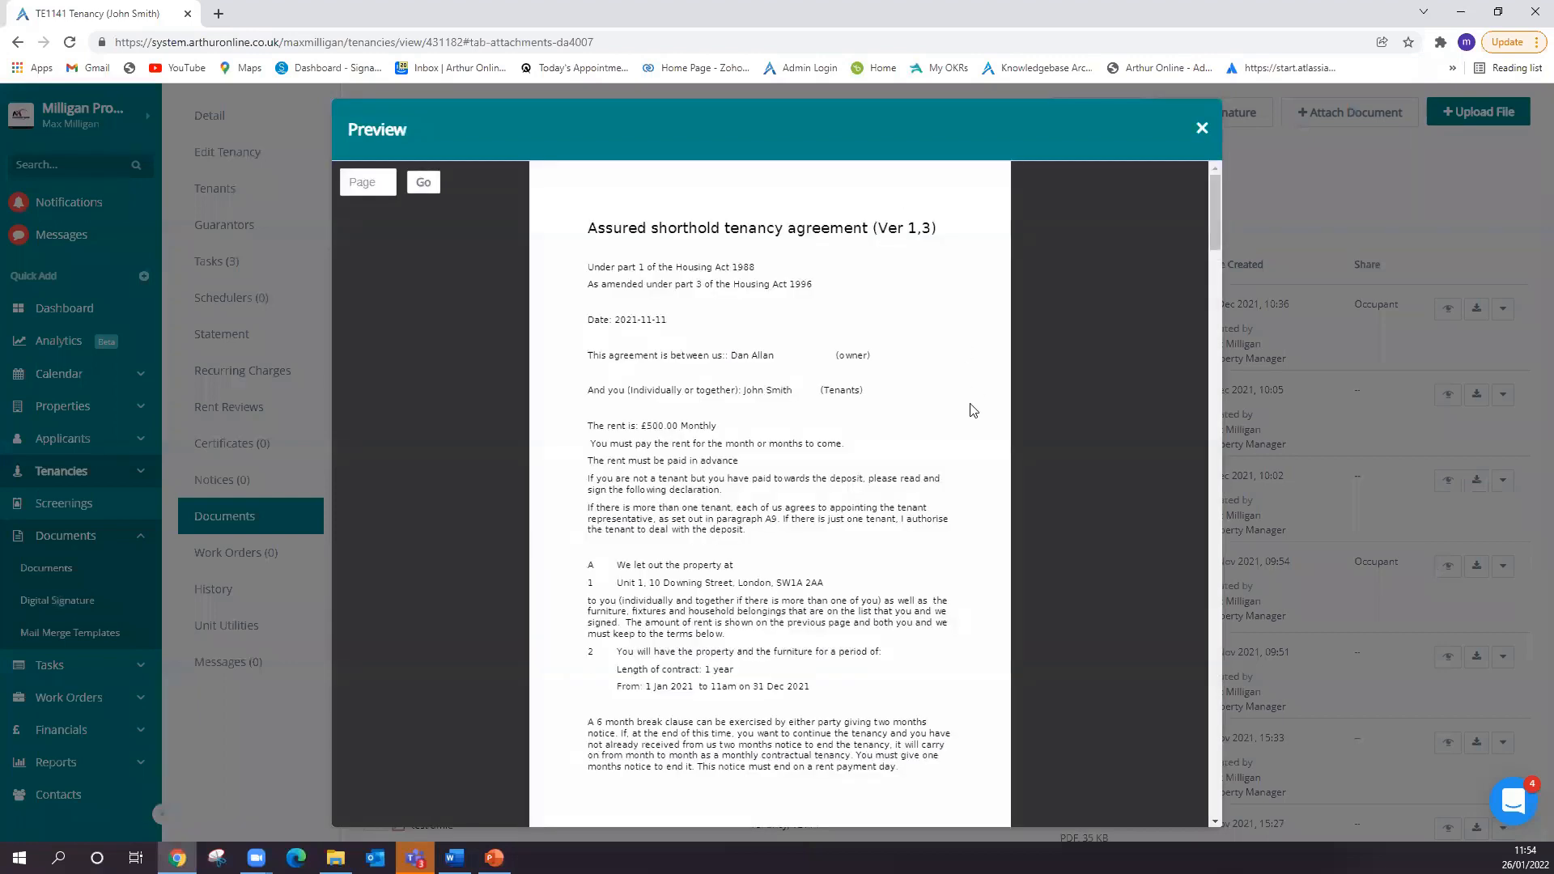
mouse_move(1209, 233)
mouse_down()
mouse_move(1203, 708)
mouse_move(1195, 684)
mouse_up()
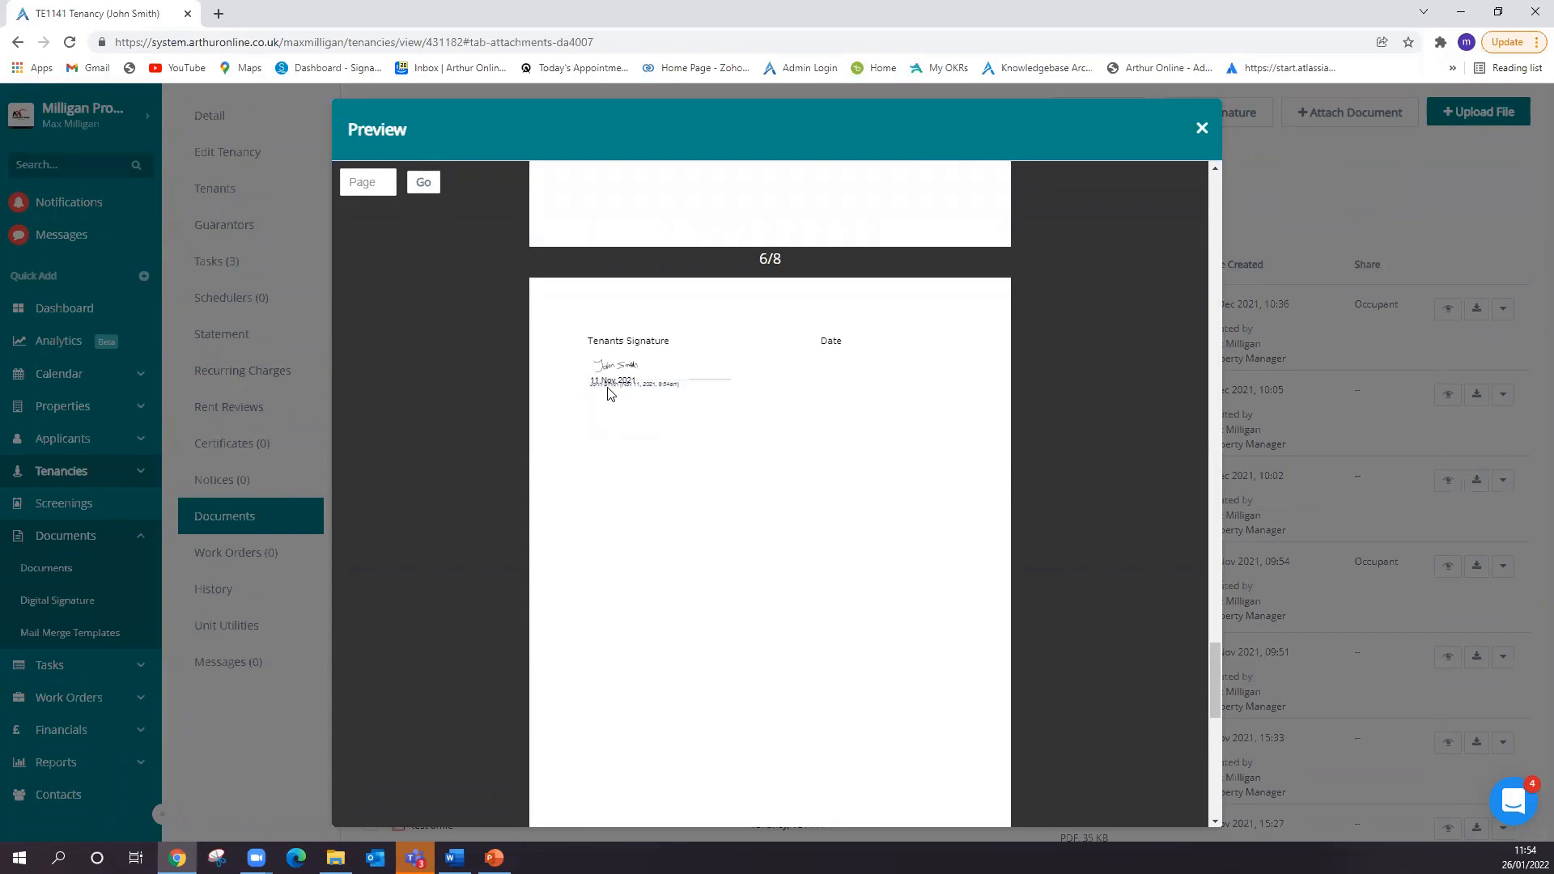
scroll(862, 477, down, 10)
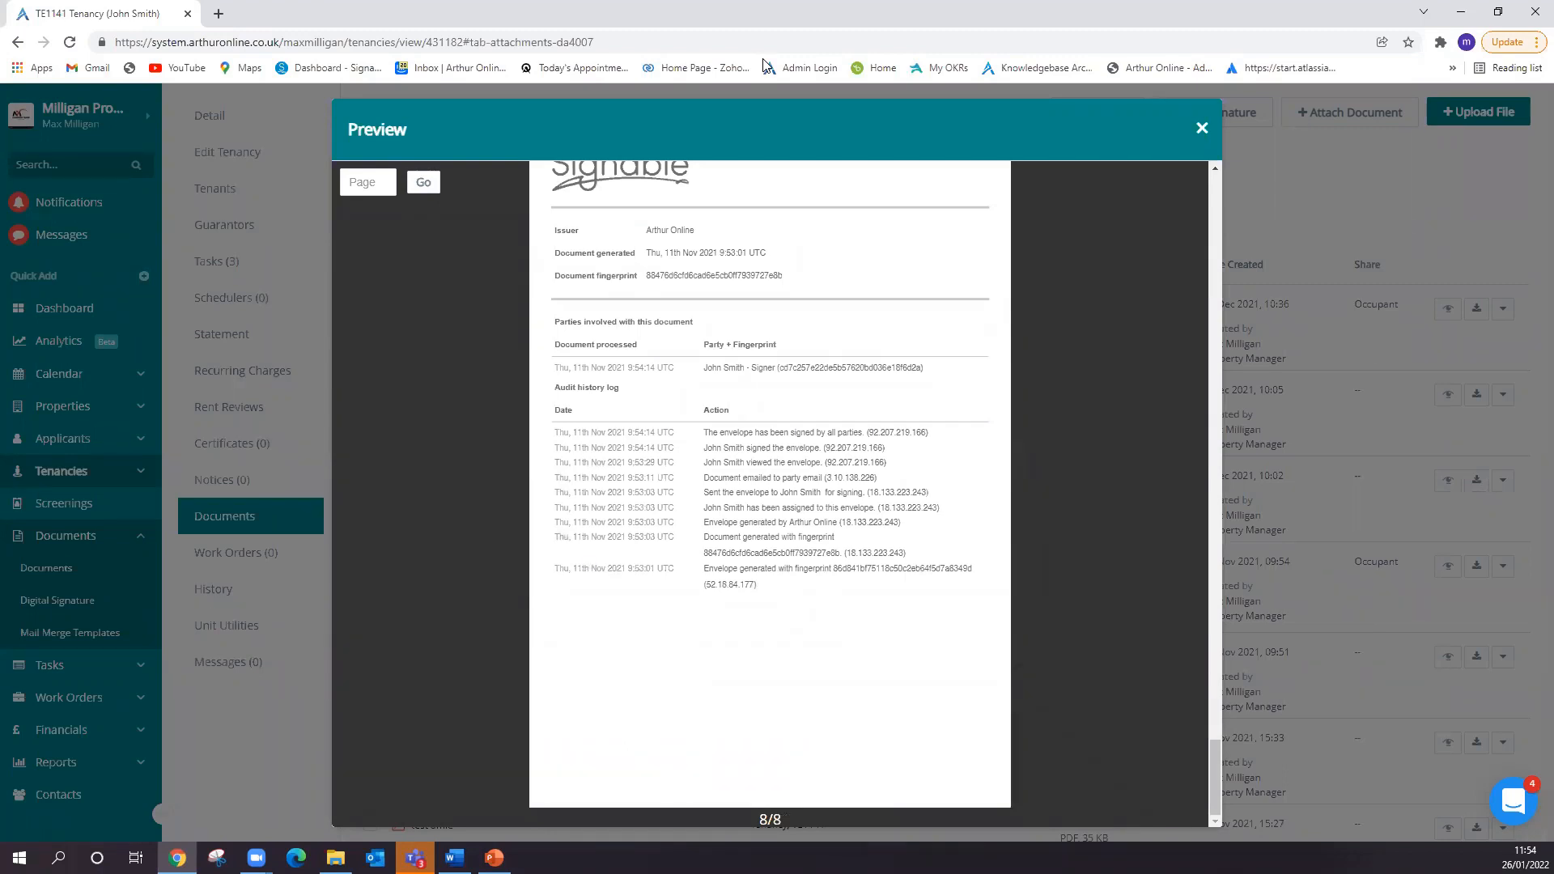
click(1202, 128)
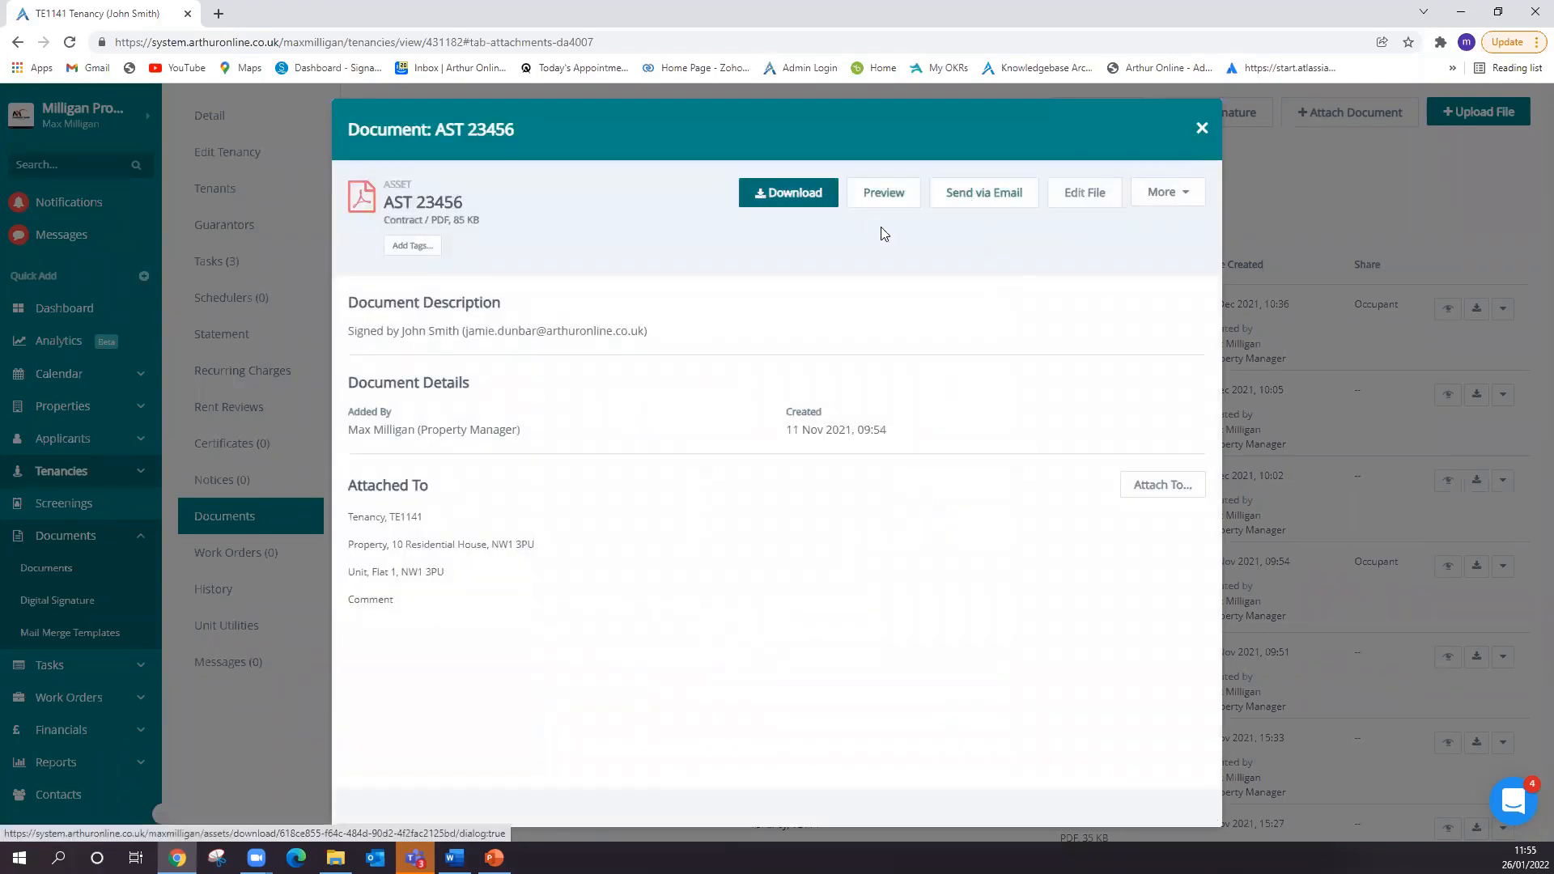
click(1202, 128)
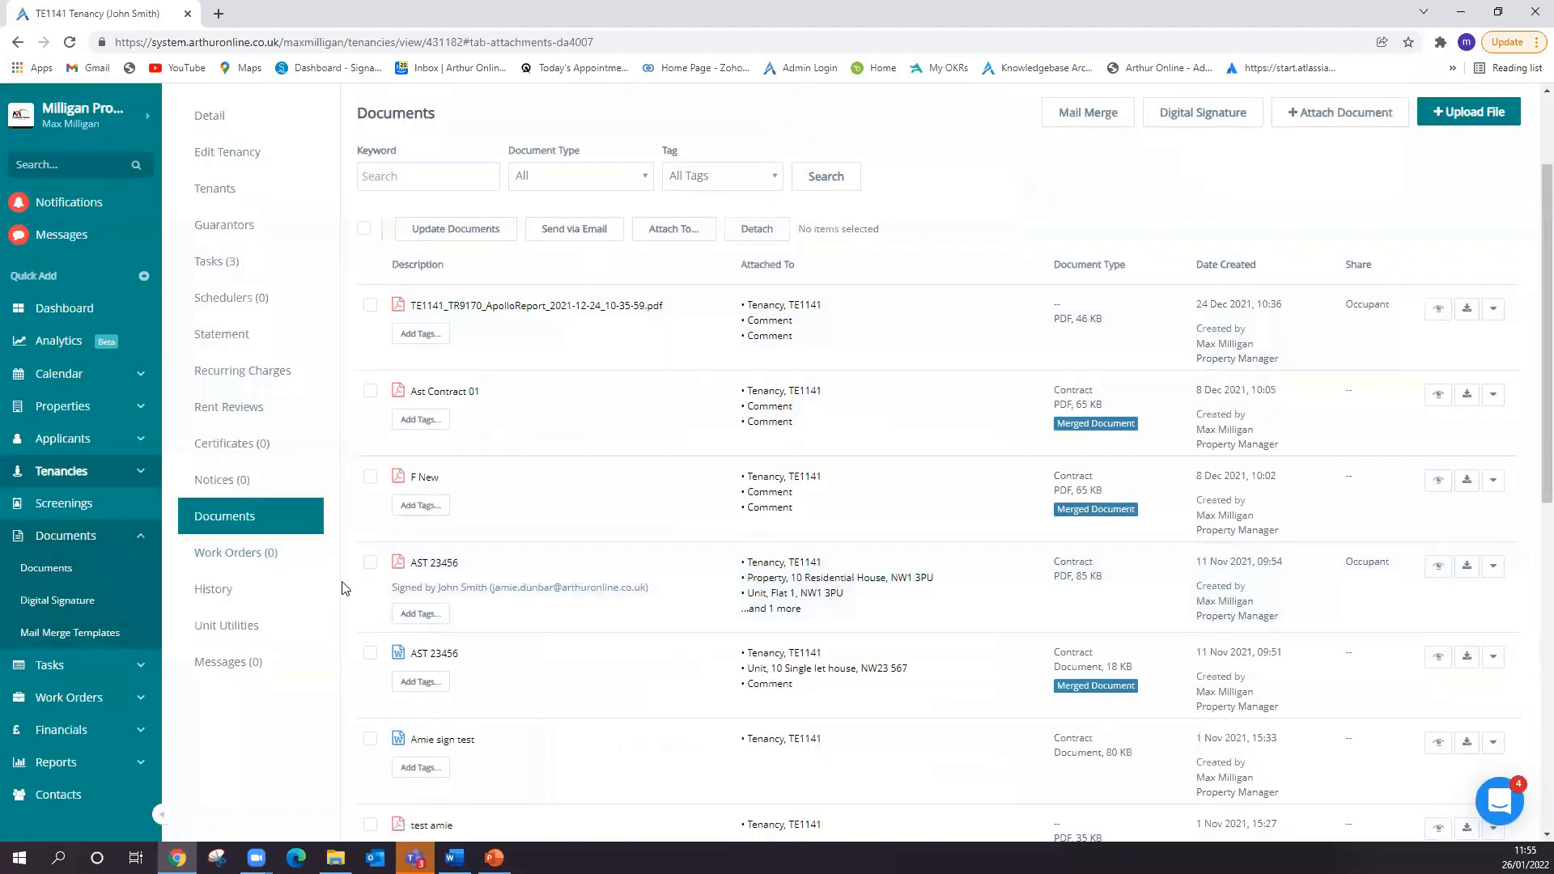
- Select the signed AST 23456 PDF in the tenancy's document list
click(369, 563)
scroll(534, 663, up, 1)
scroll(534, 663, up, 2)
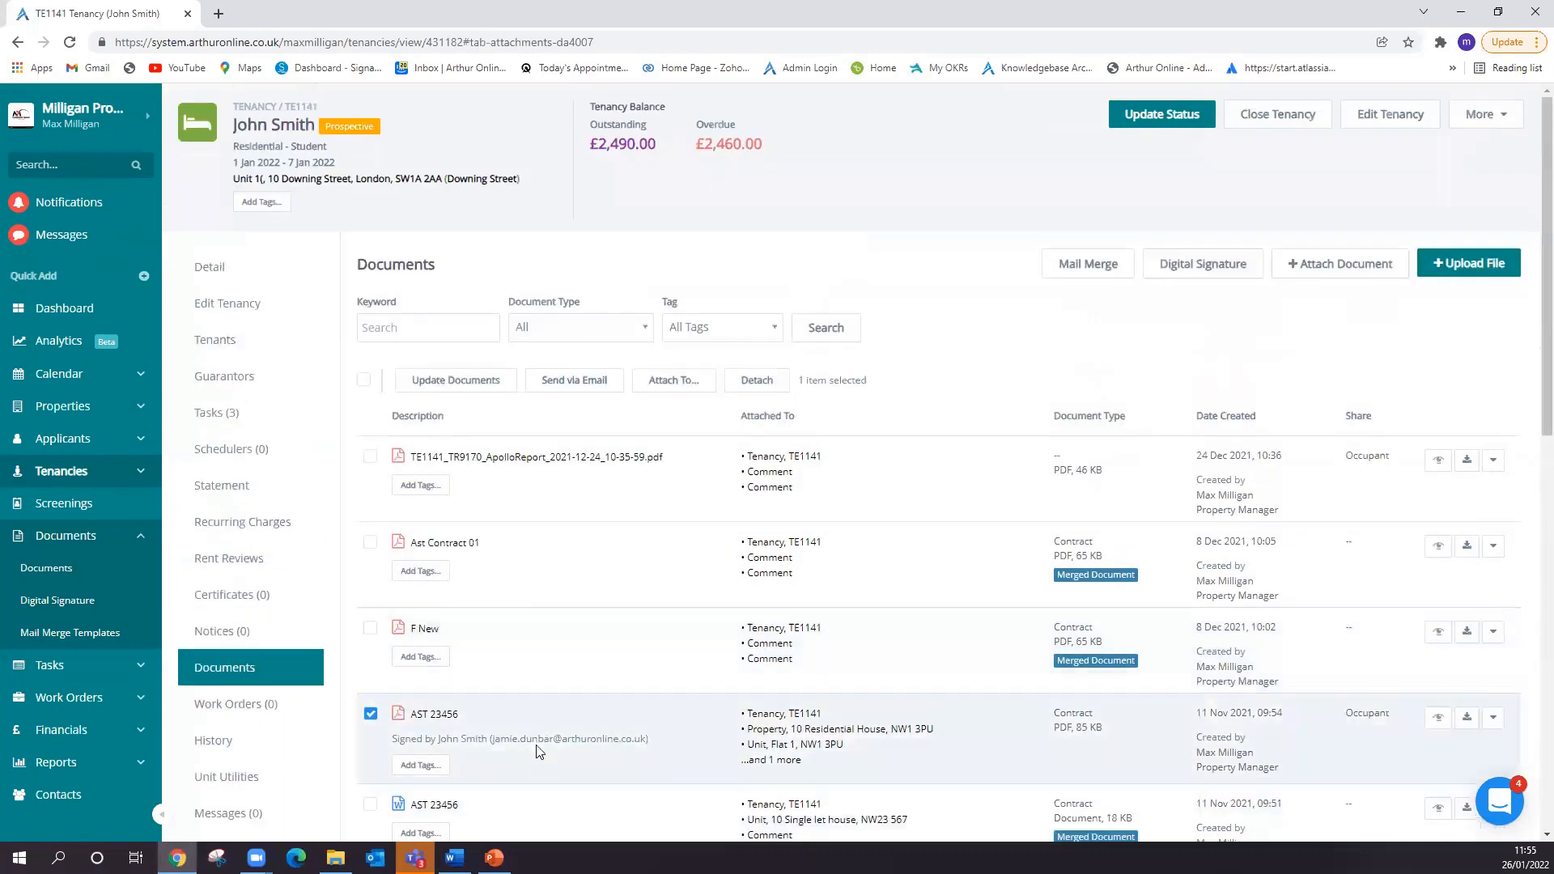
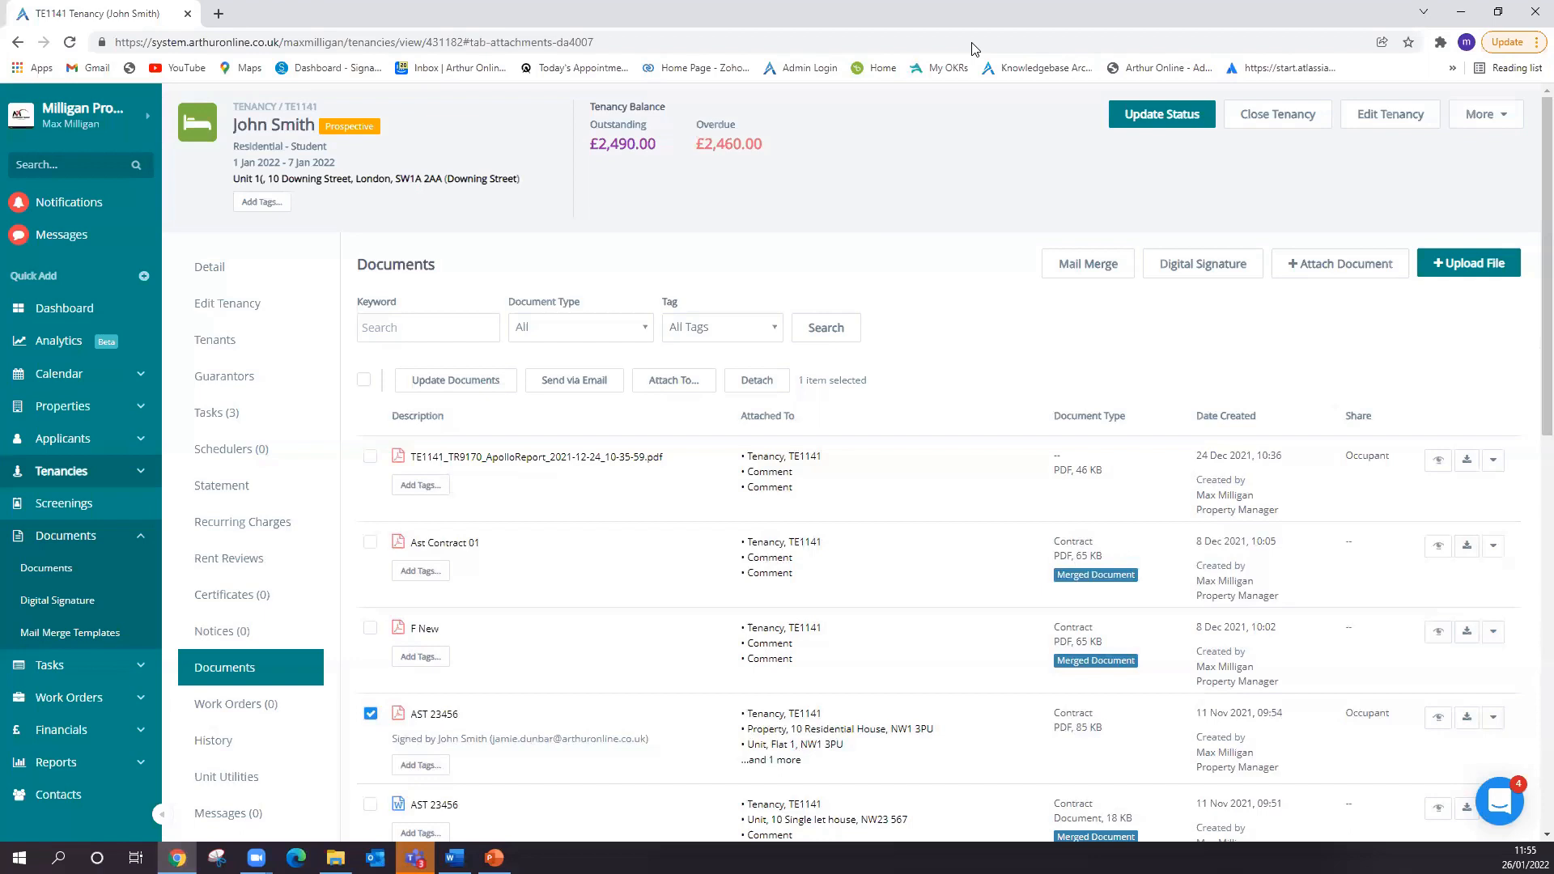
- Switch from Arthur Online to the presentation showing the closing thank-you slide
key(alt+Tab)
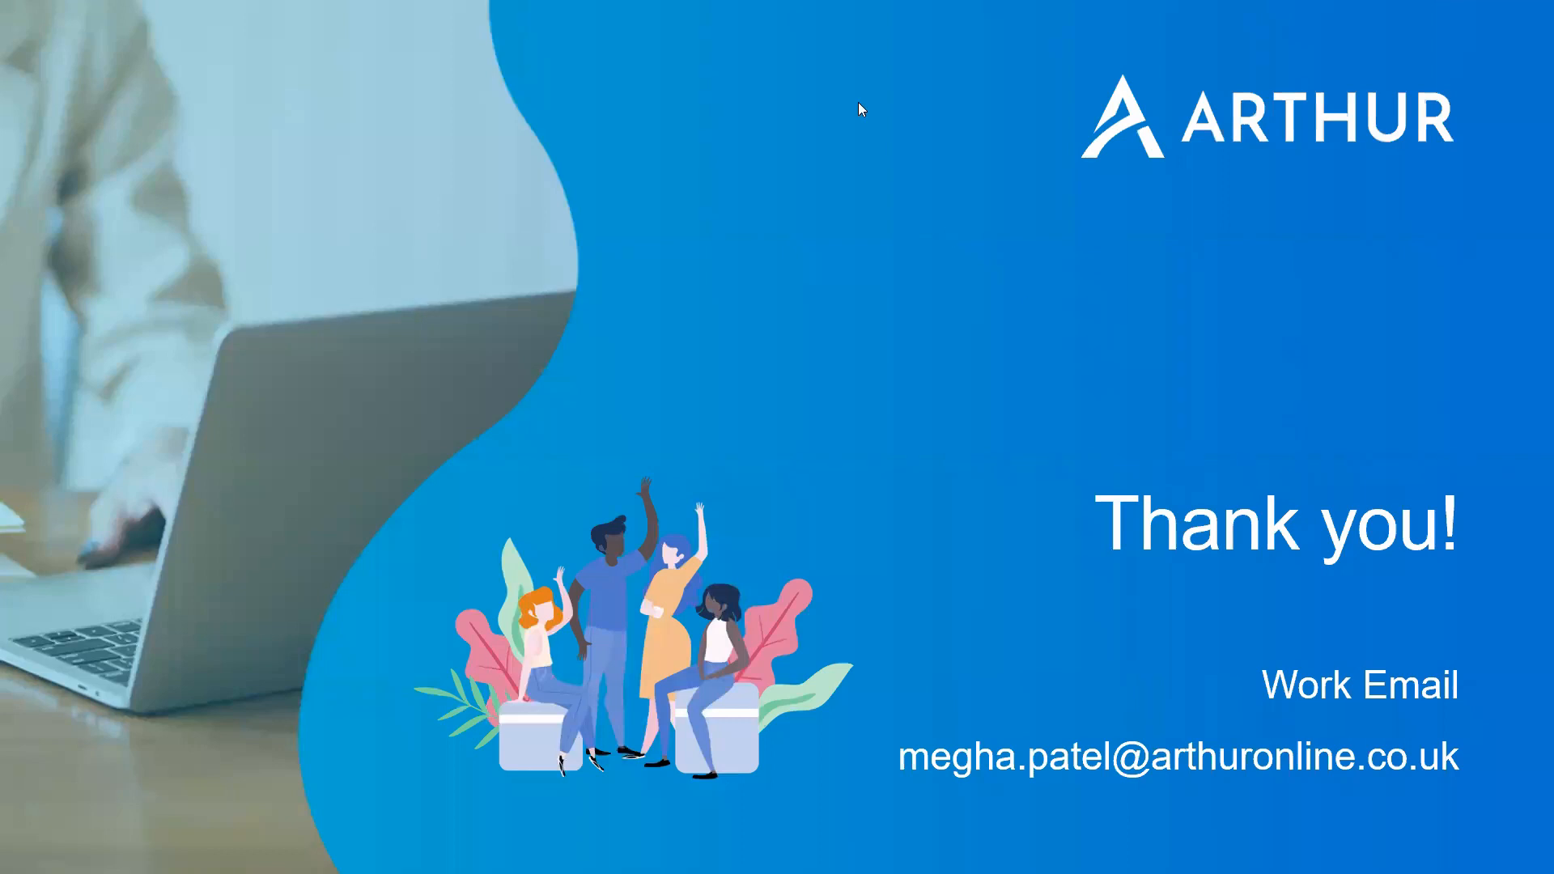